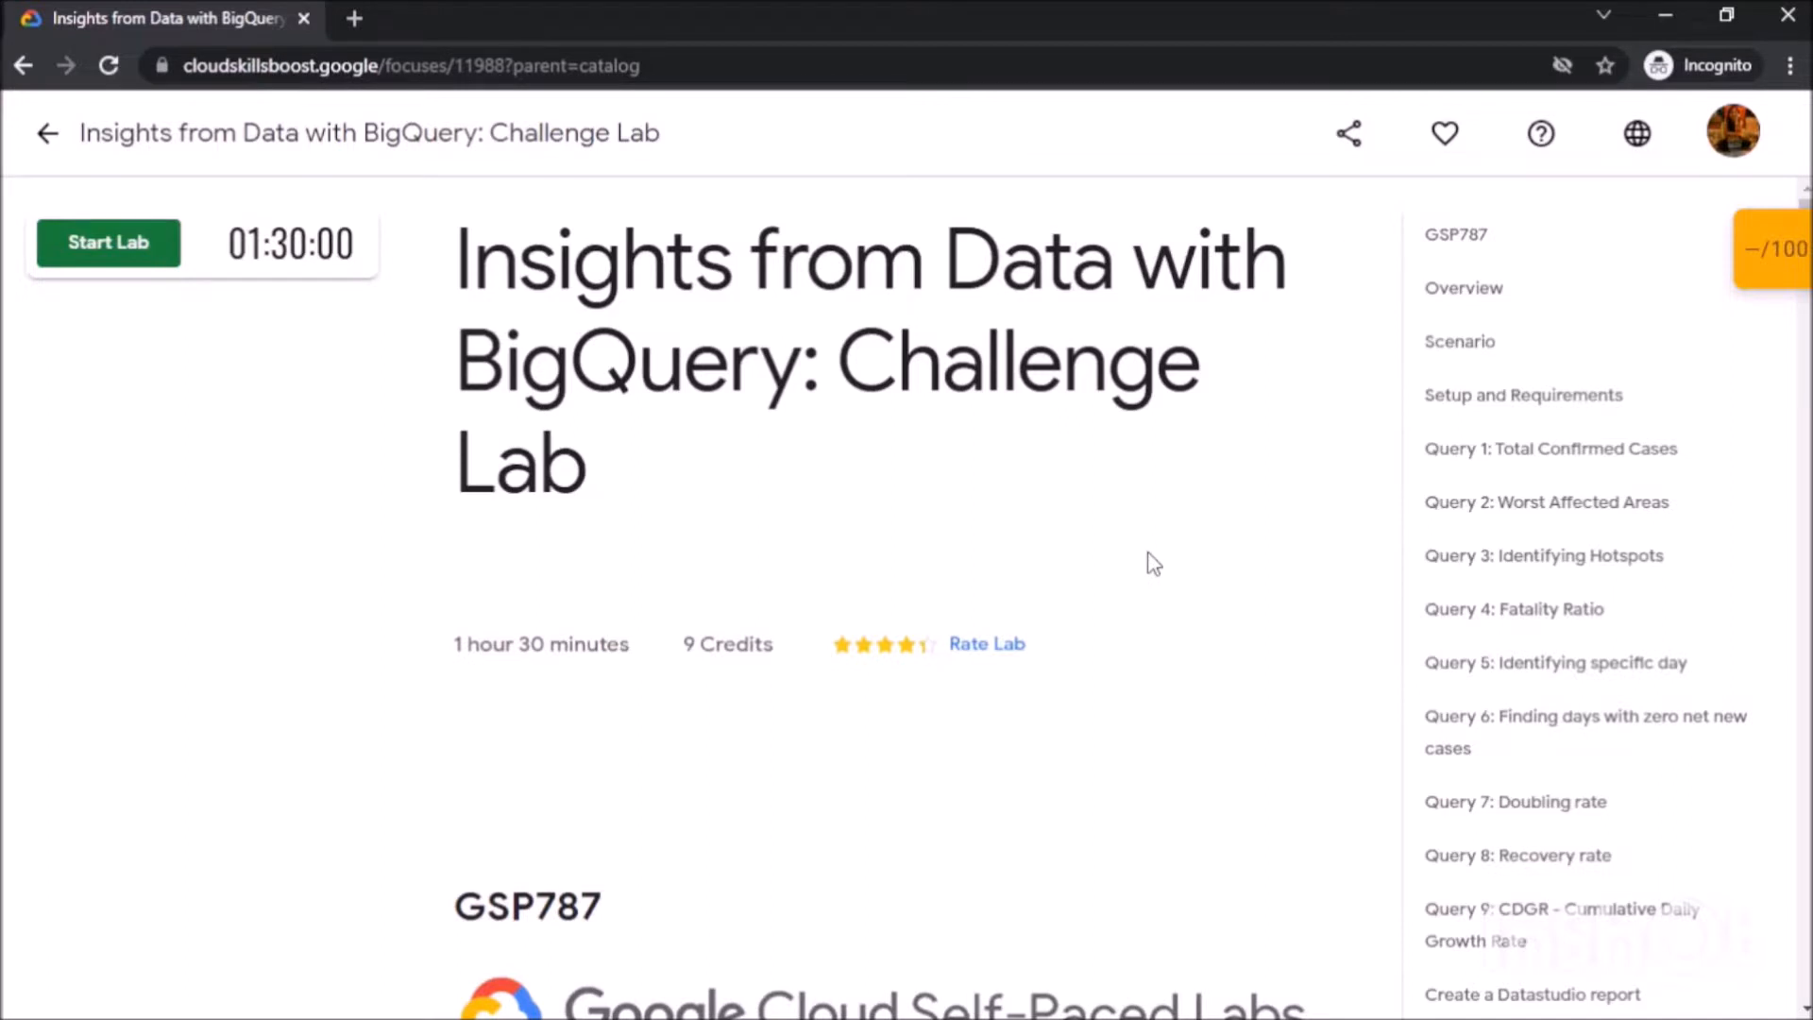
# Read through the challenge lab's Scenario section and the Query 1: Total Confirmed Cases task.
pyautogui.scroll(-5, 1152, 562)
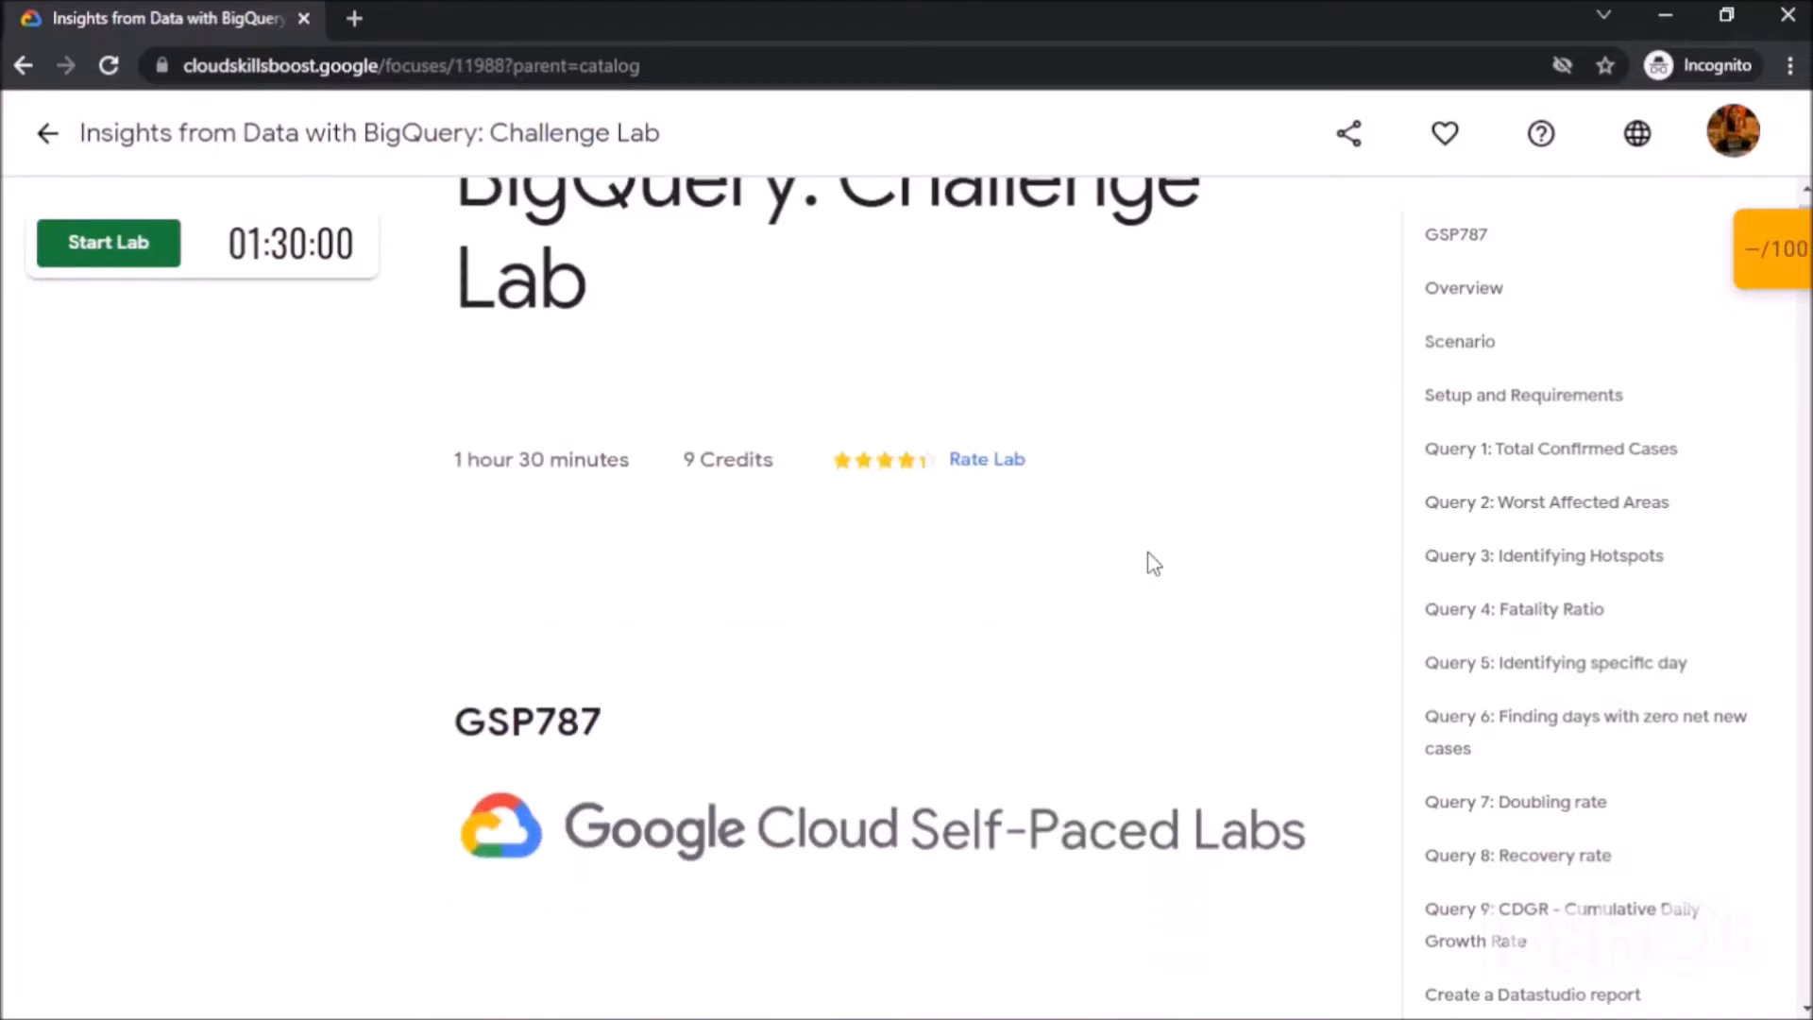
pyautogui.click(1462, 345)
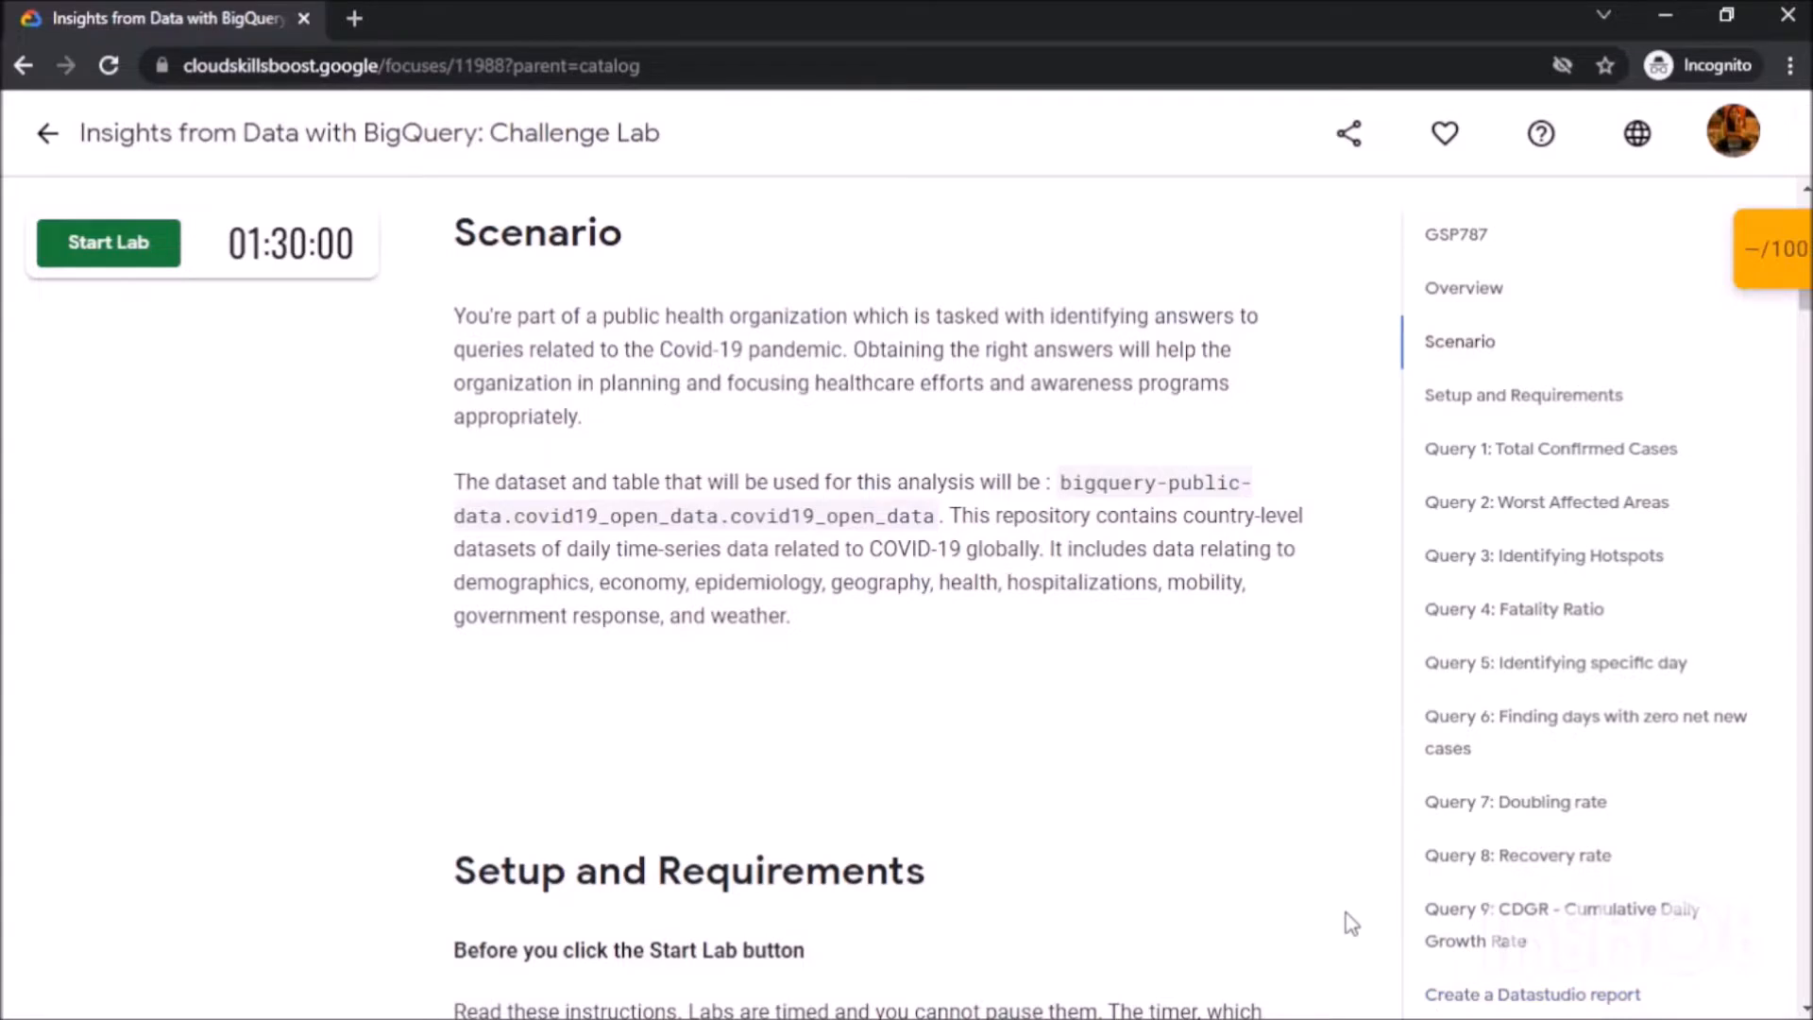
pyautogui.scroll(-10, 1347, 913)
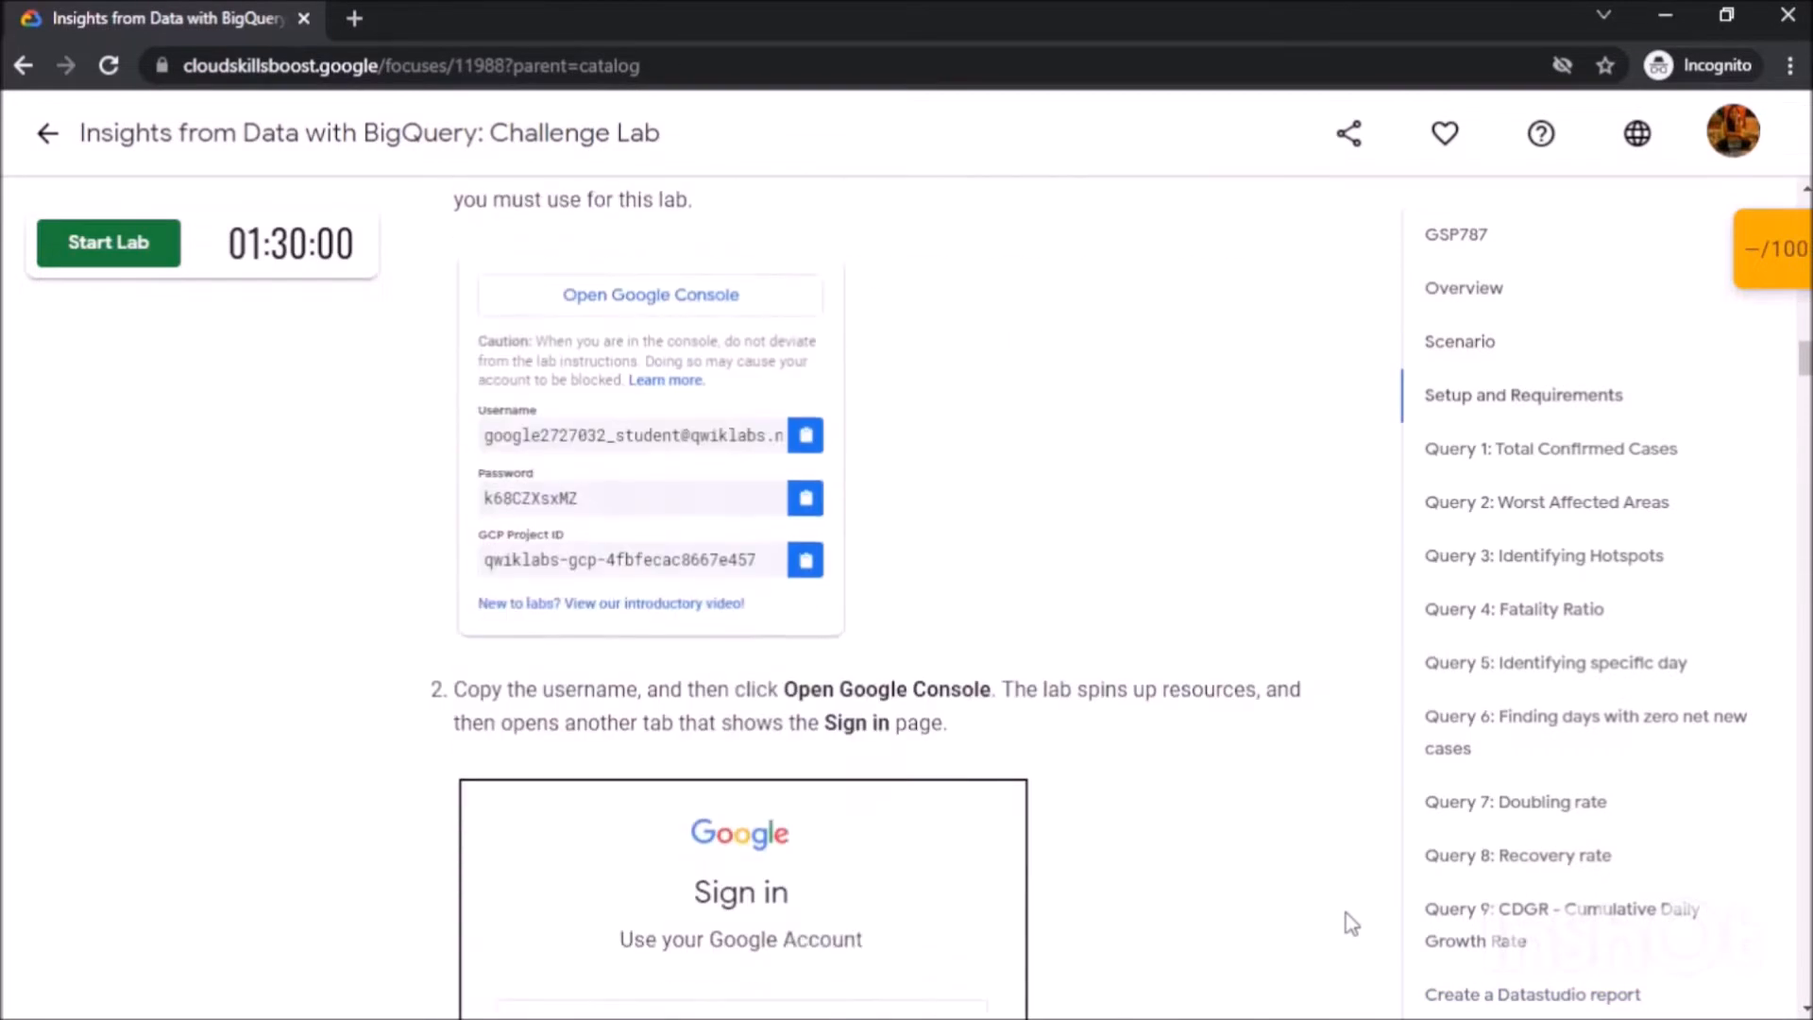
pyautogui.scroll(-15, 1346, 912)
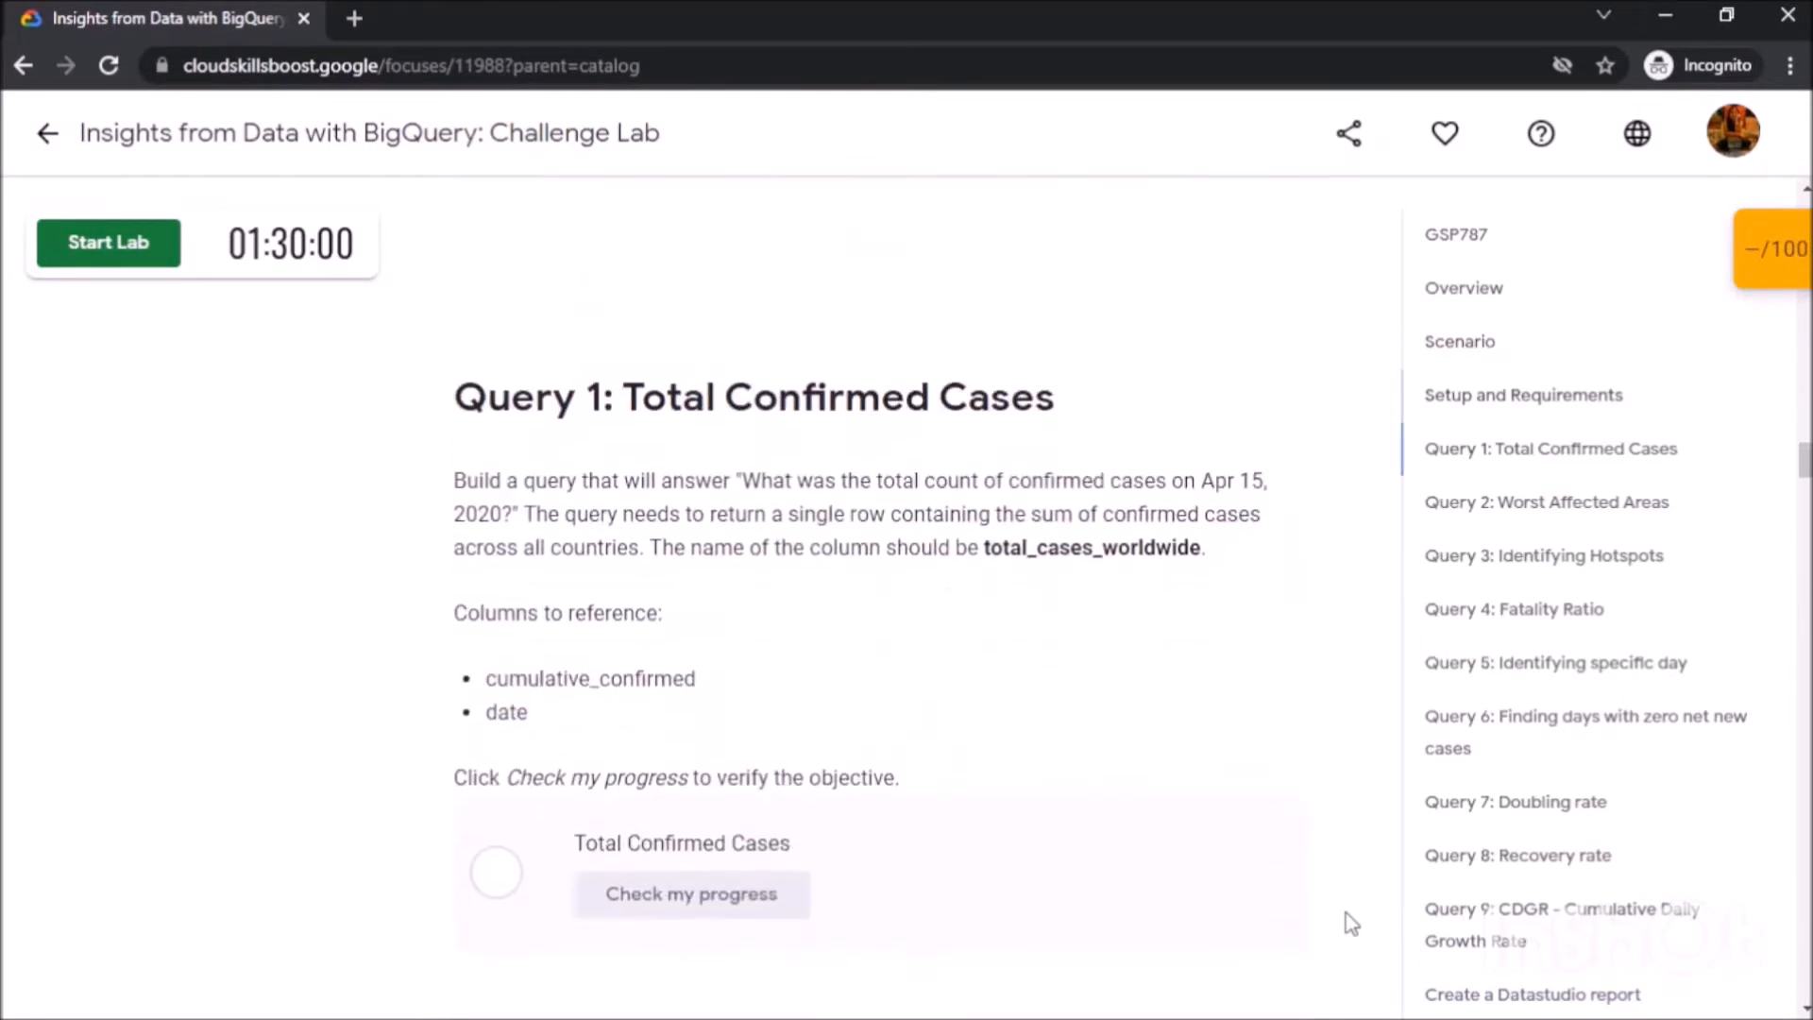
pyautogui.scroll(-3, 1345, 912)
pyautogui.scroll(1, 1346, 913)
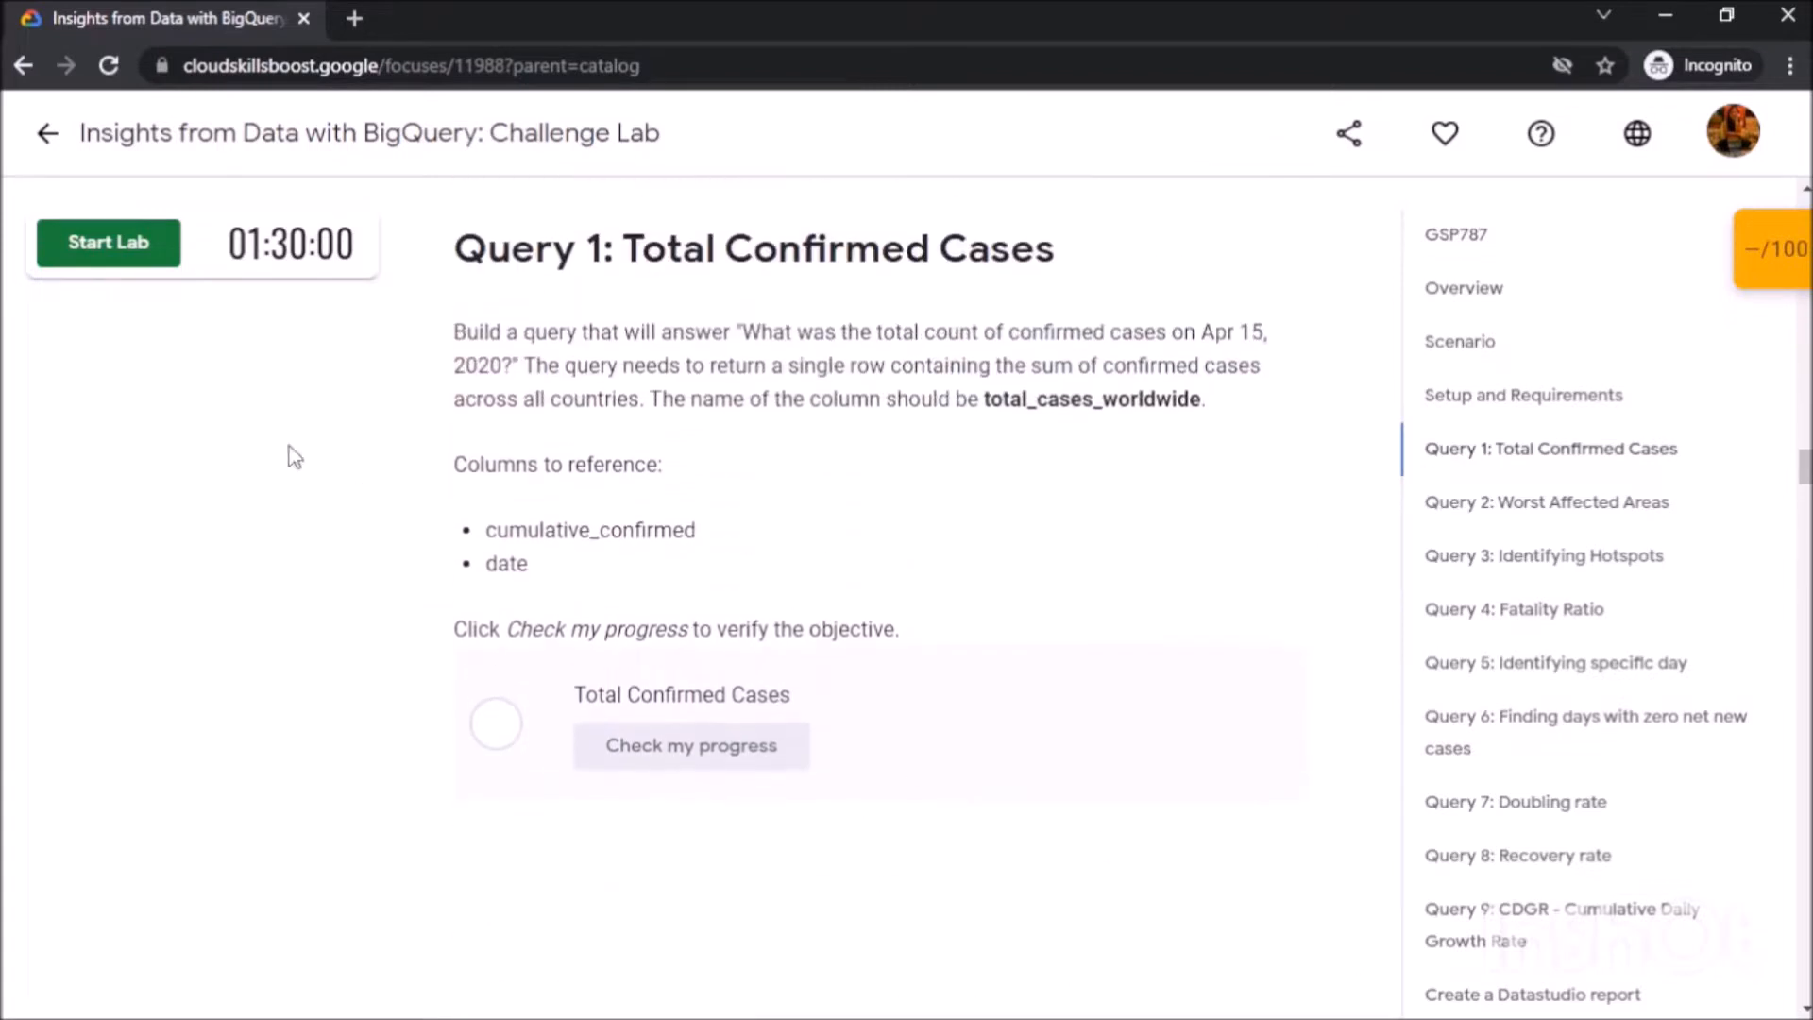
# Start the lab and complete the reCAPTCHA image check.
pyautogui.click(142, 242)
pyautogui.click(63, 316)
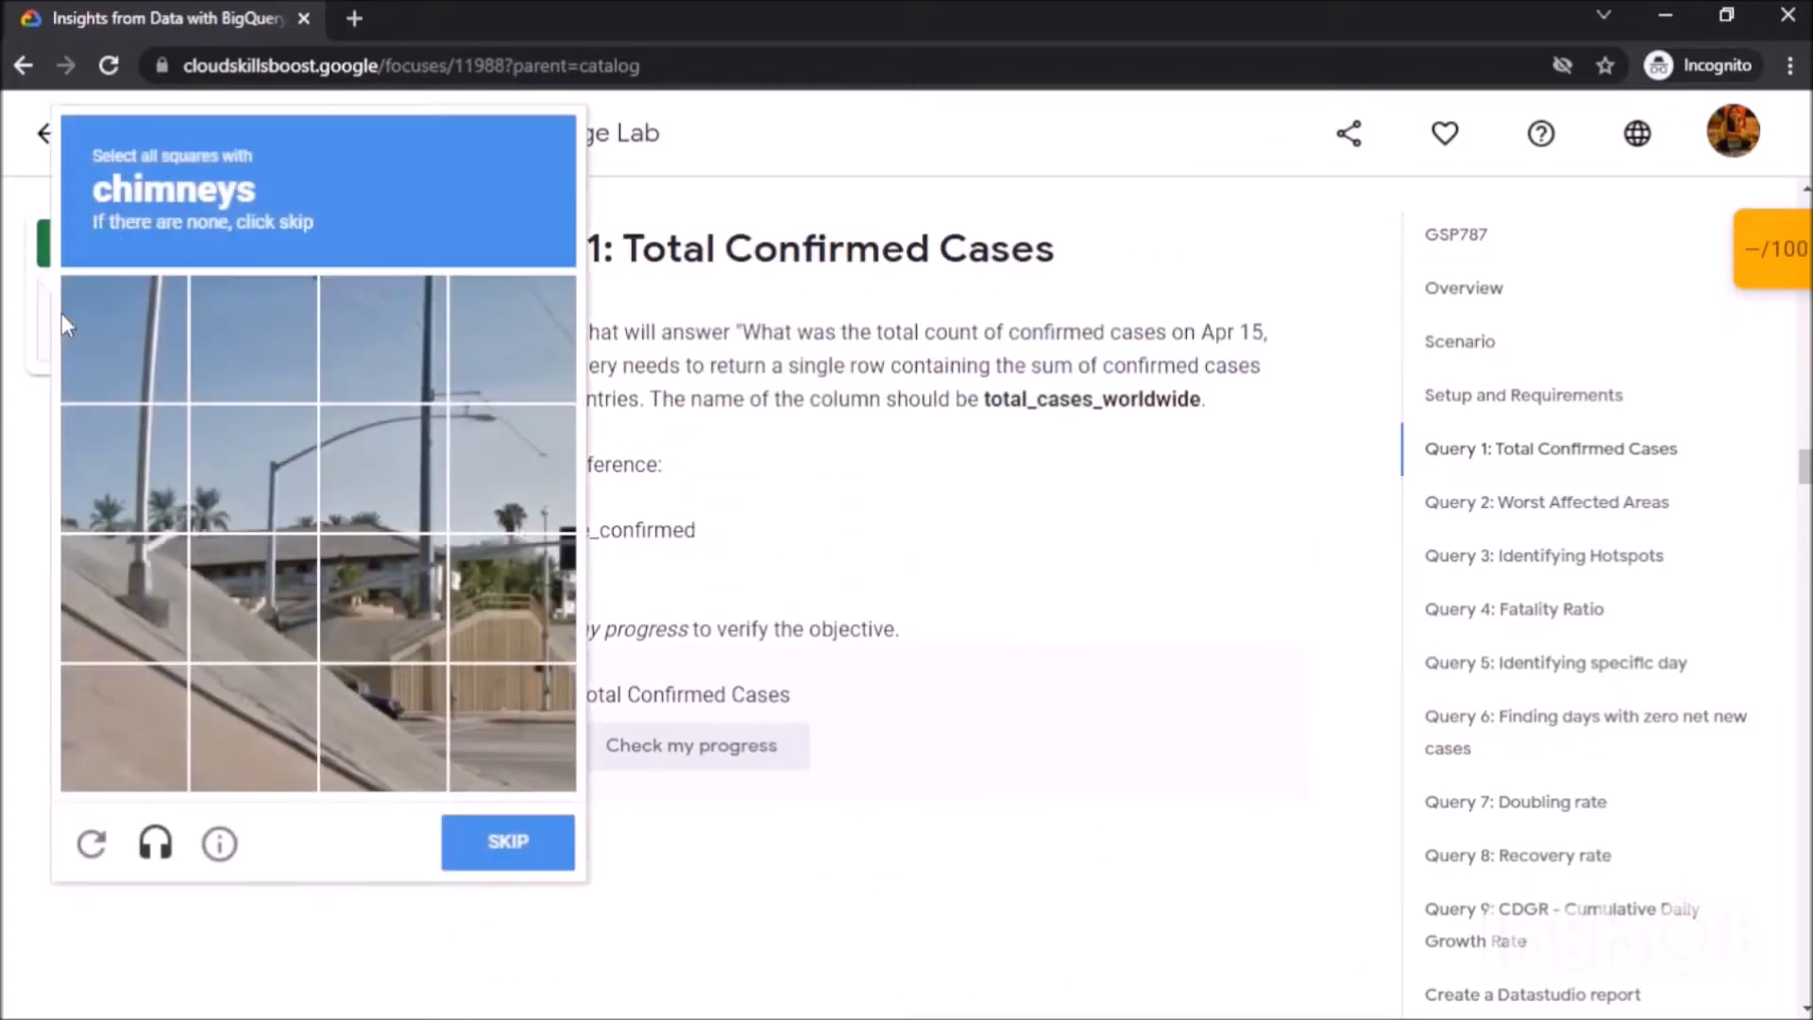
pyautogui.click(507, 854)
pyautogui.click(405, 493)
pyautogui.click(401, 600)
pyautogui.click(481, 857)
pyautogui.click(742, 673)
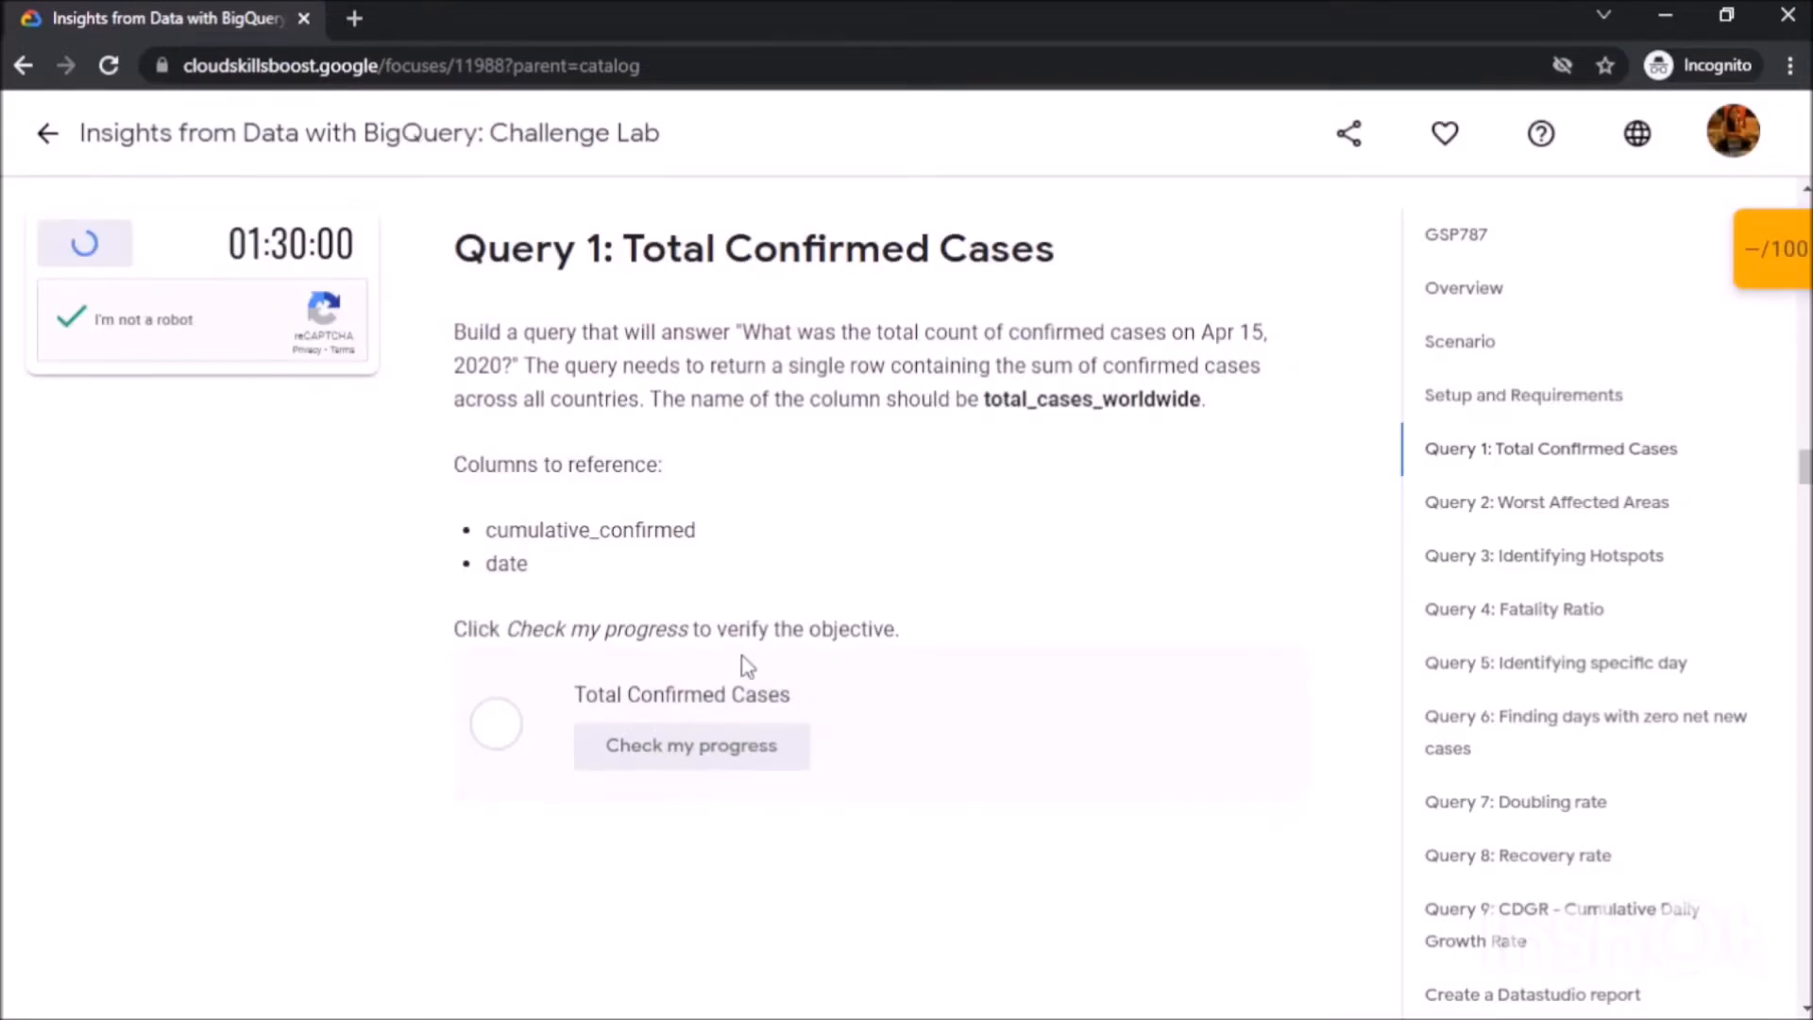
# Open the Google Cloud console from the lab page and choose to sign in with another account.
pyautogui.click(201, 436)
pyautogui.click(235, 17)
pyautogui.click(335, 666)
pyautogui.hotkey('ctrl', 'Tab')
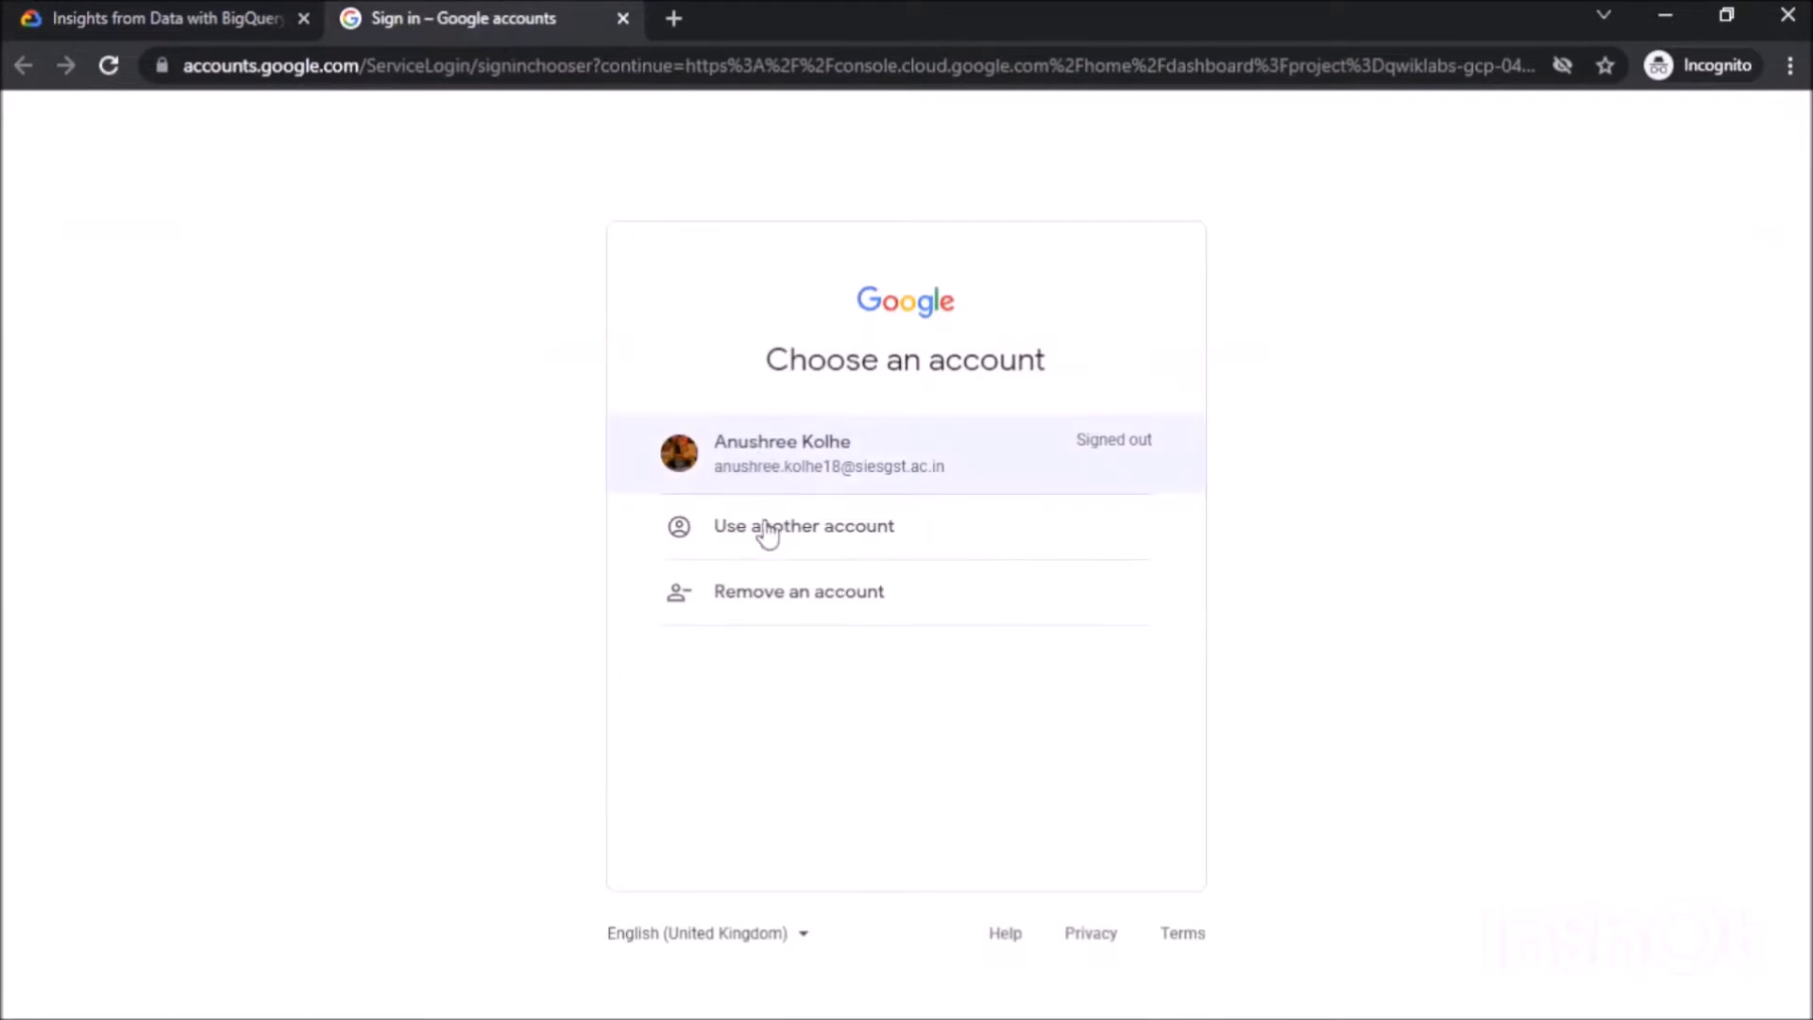
pyautogui.click(790, 534)
# Copy the lab's username into the Google sign-in form and continue.
pyautogui.hotkey('ctrl', 'Tab')
pyautogui.click(336, 534)
pyautogui.click(434, 16)
pyautogui.hotkey('ctrl', 'v')
pyautogui.press('Return')
# Copy the lab's account password into the Google sign-in form and sign in.
pyautogui.hotkey('ctrl', 'Tab')
pyautogui.click(336, 641)
pyautogui.hotkey('ctrl', 'Tab')
pyautogui.hotkey('ctrl', 'v')
pyautogui.press('Return')
# Agree to the Google Cloud Platform Terms of Service and continue to the project dashboard.
pyautogui.click(831, 829)
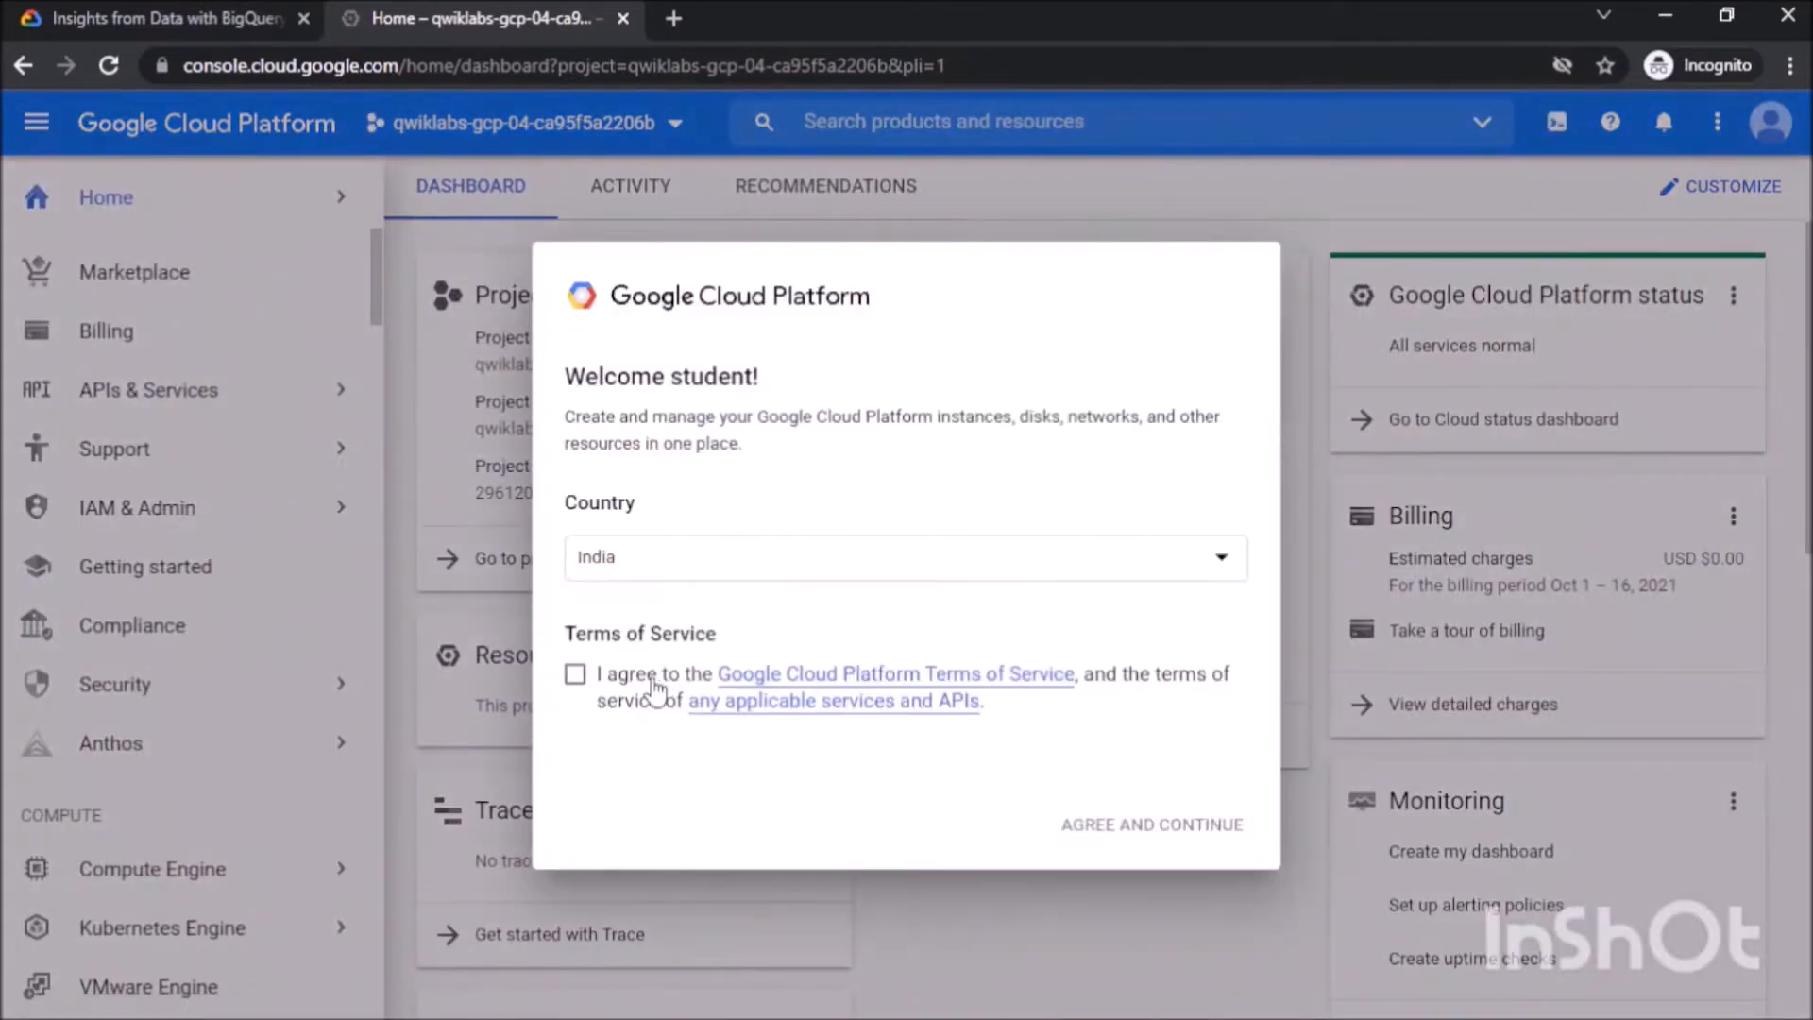
pyautogui.click(649, 689)
pyautogui.click(1078, 833)
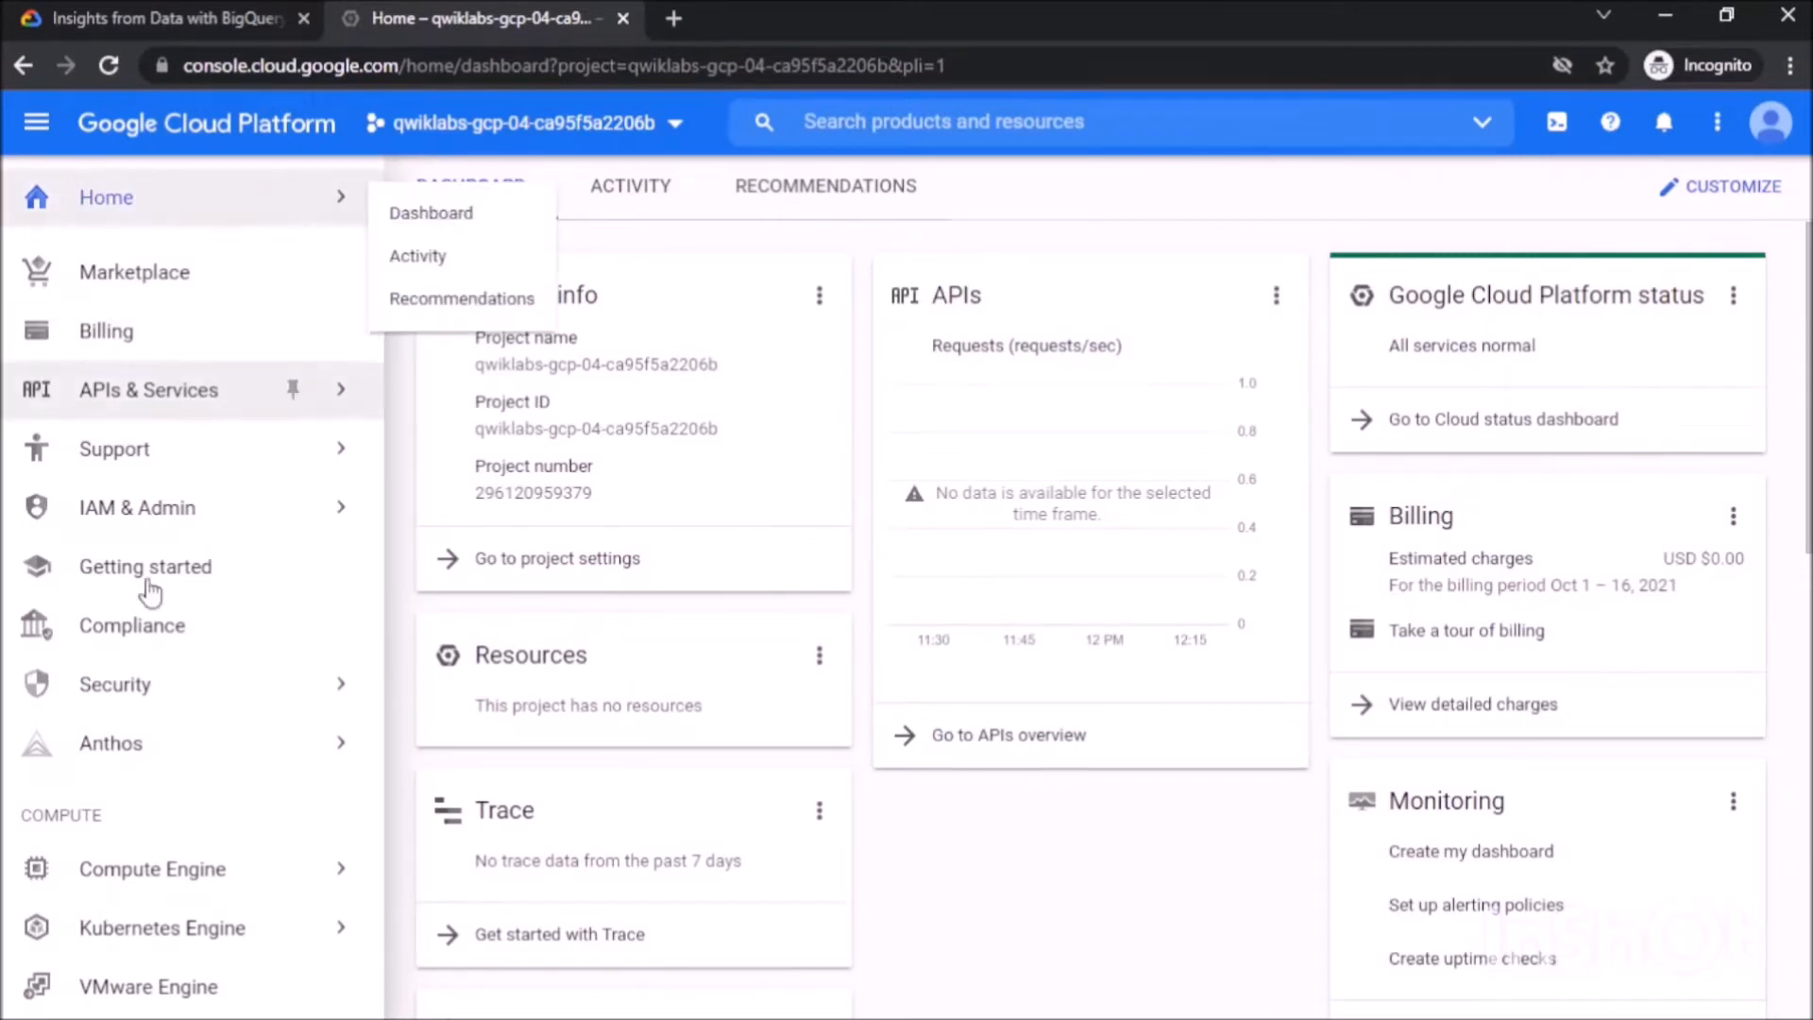
# Open the BigQuery SQL workspace and dismiss its welcome message.
pyautogui.scroll(-1, 146, 590)
pyautogui.scroll(-15, 147, 590)
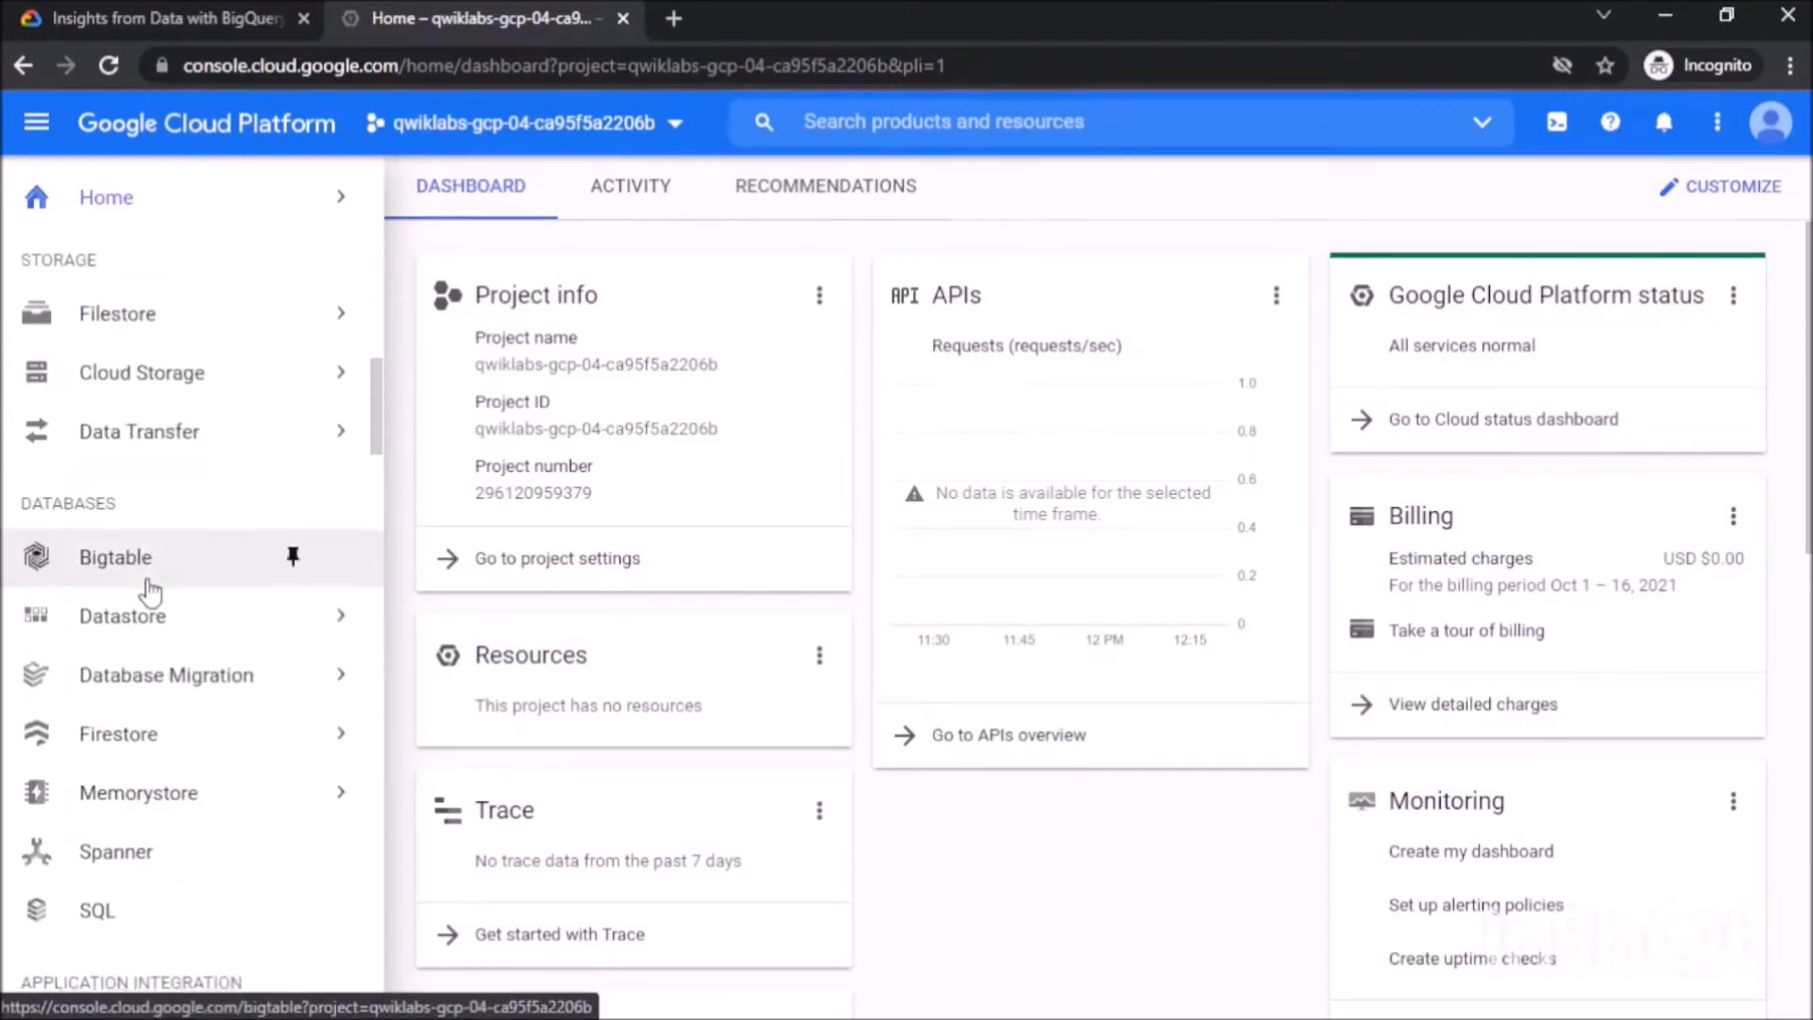
pyautogui.scroll(3, 149, 580)
pyautogui.scroll(-15, 150, 585)
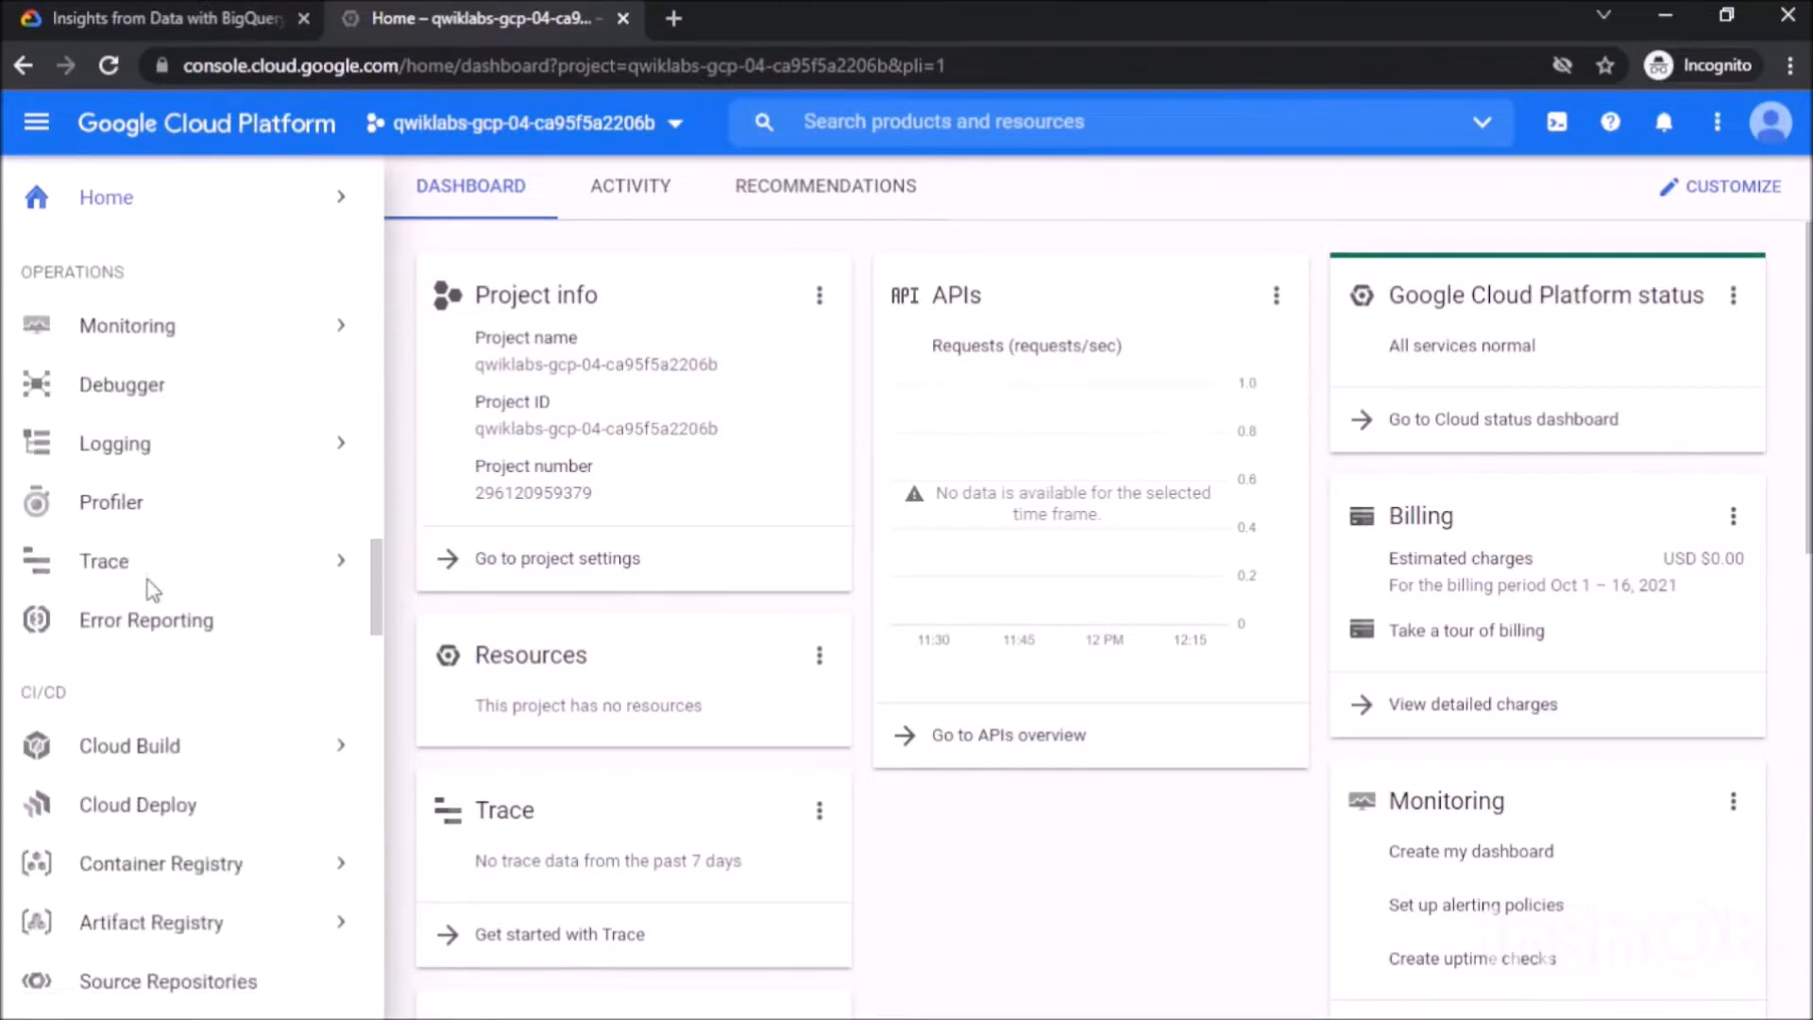
pyautogui.scroll(-6, 151, 590)
pyautogui.moveTo(151, 591)
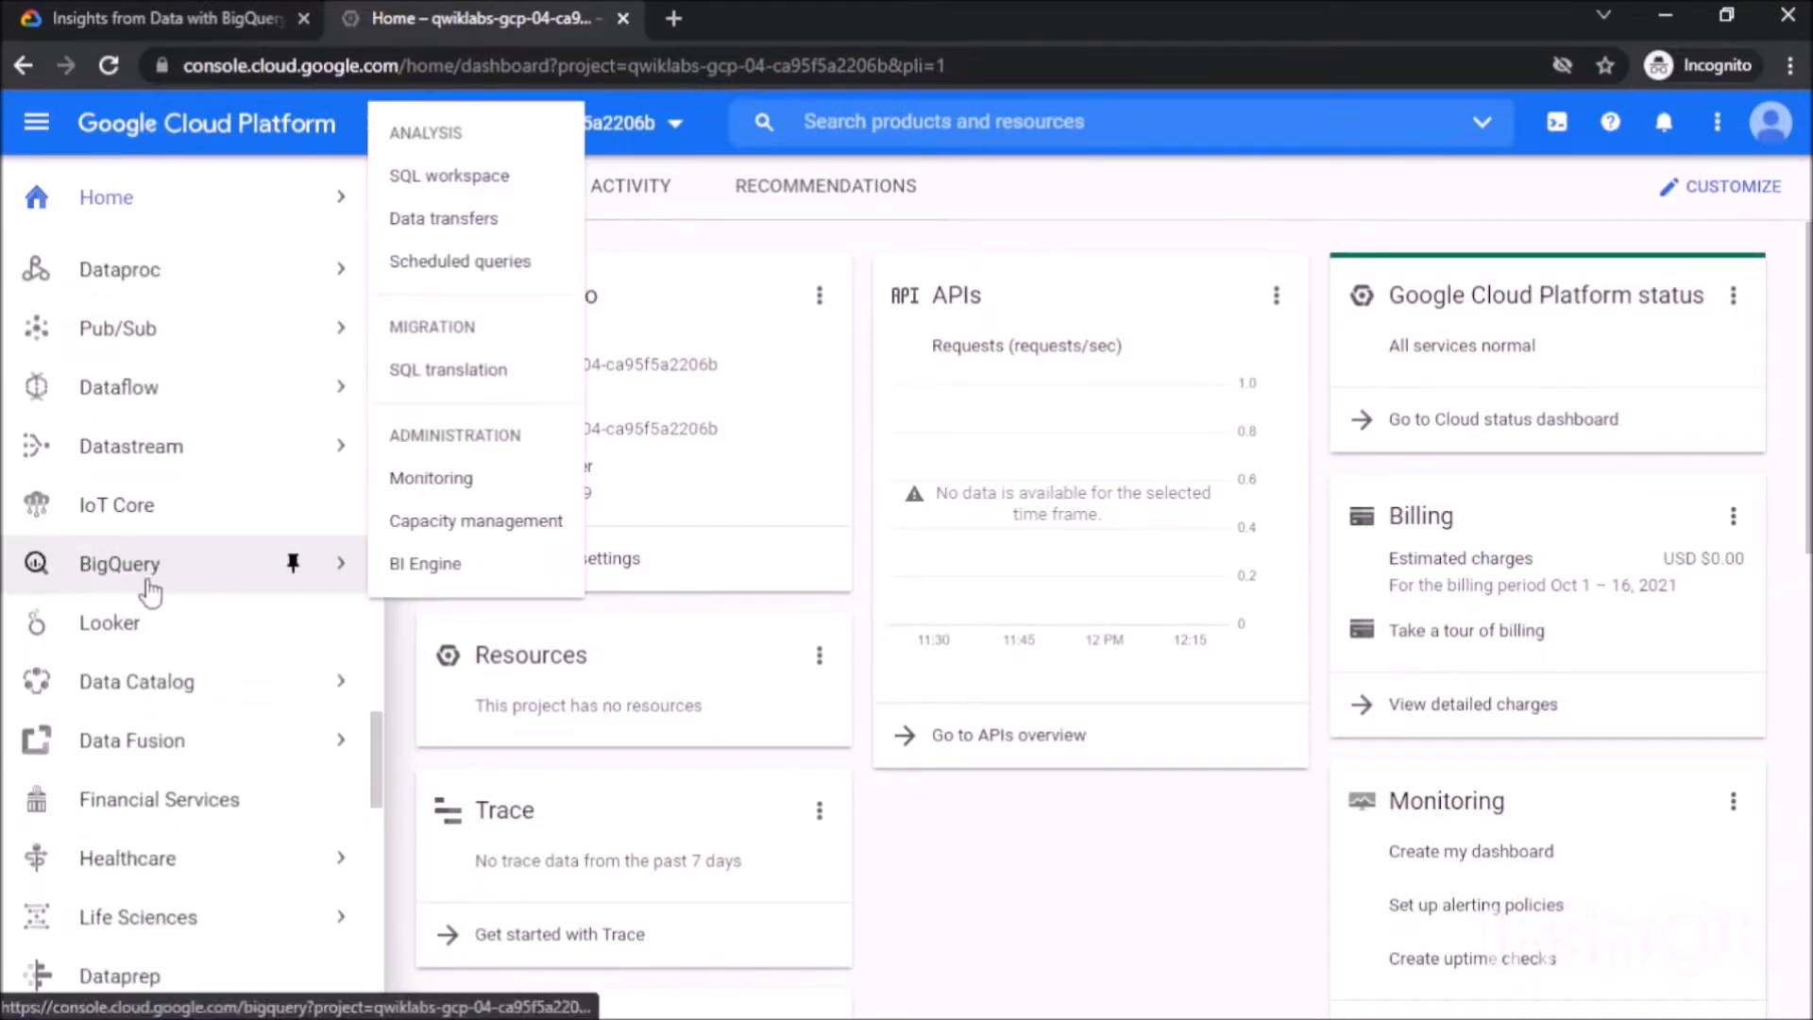
pyautogui.scroll(-3, 151, 591)
pyautogui.scroll(5, 151, 591)
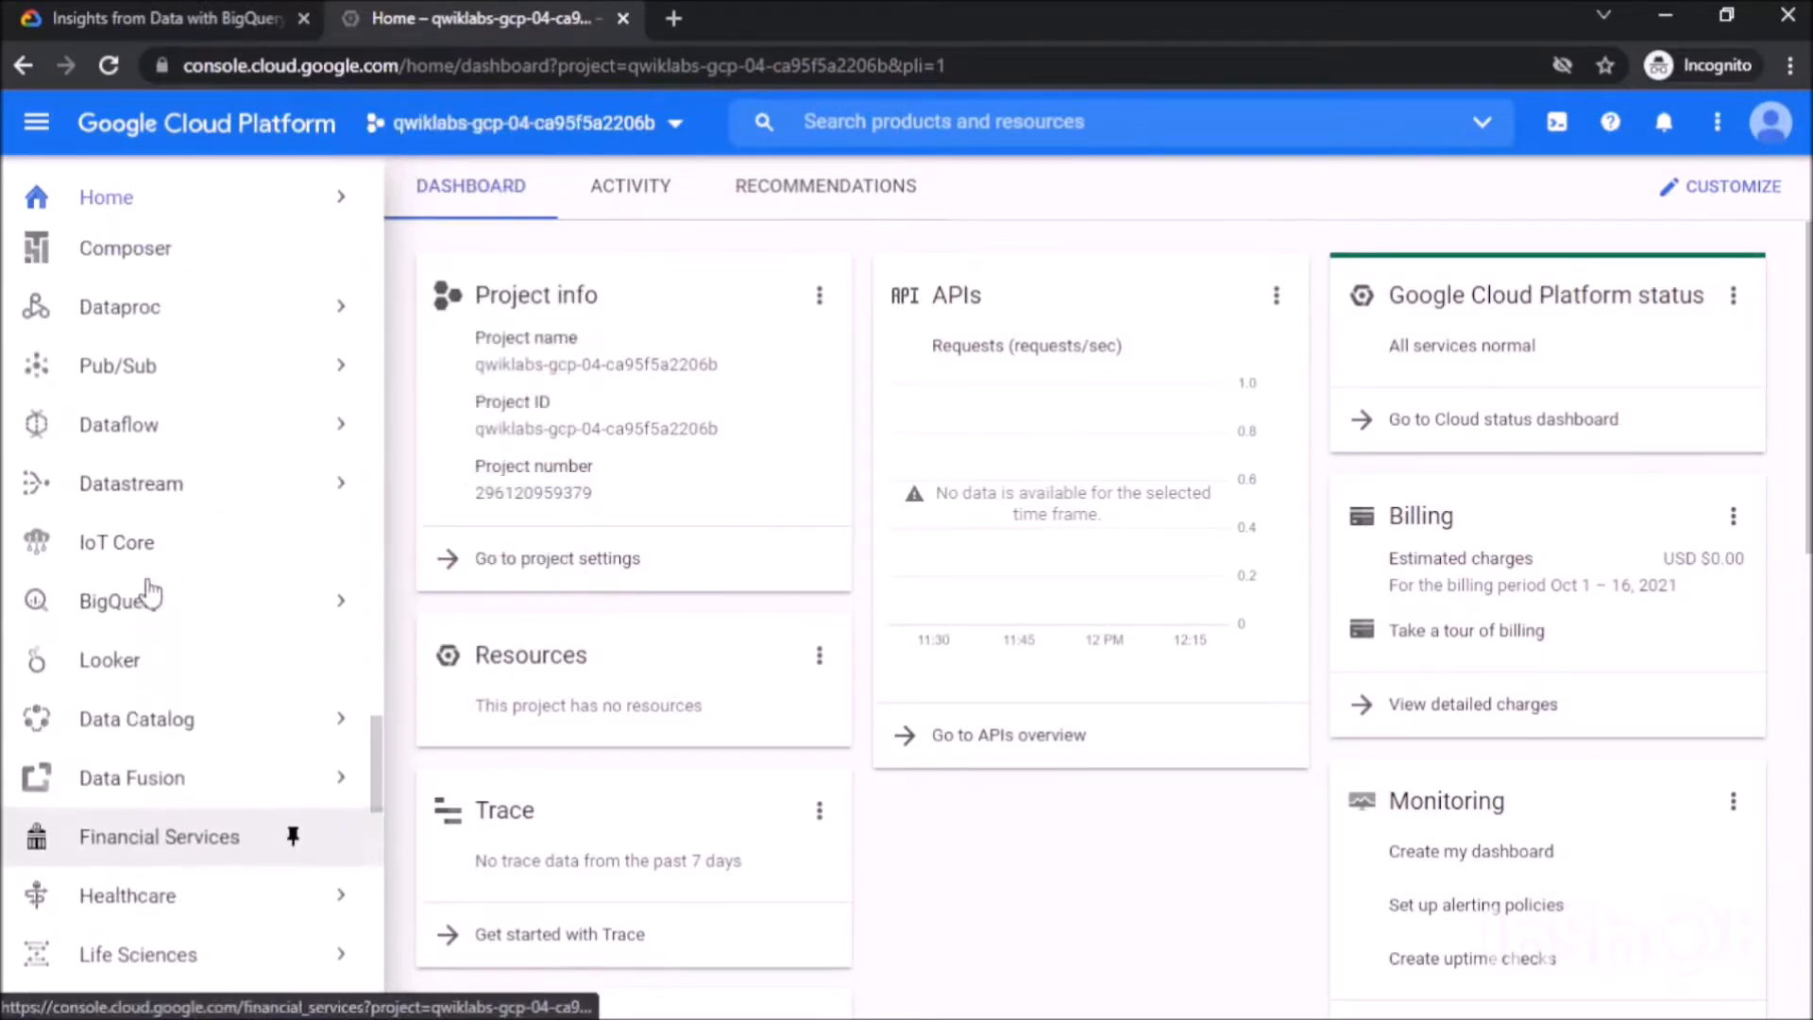
pyautogui.moveTo(137, 796)
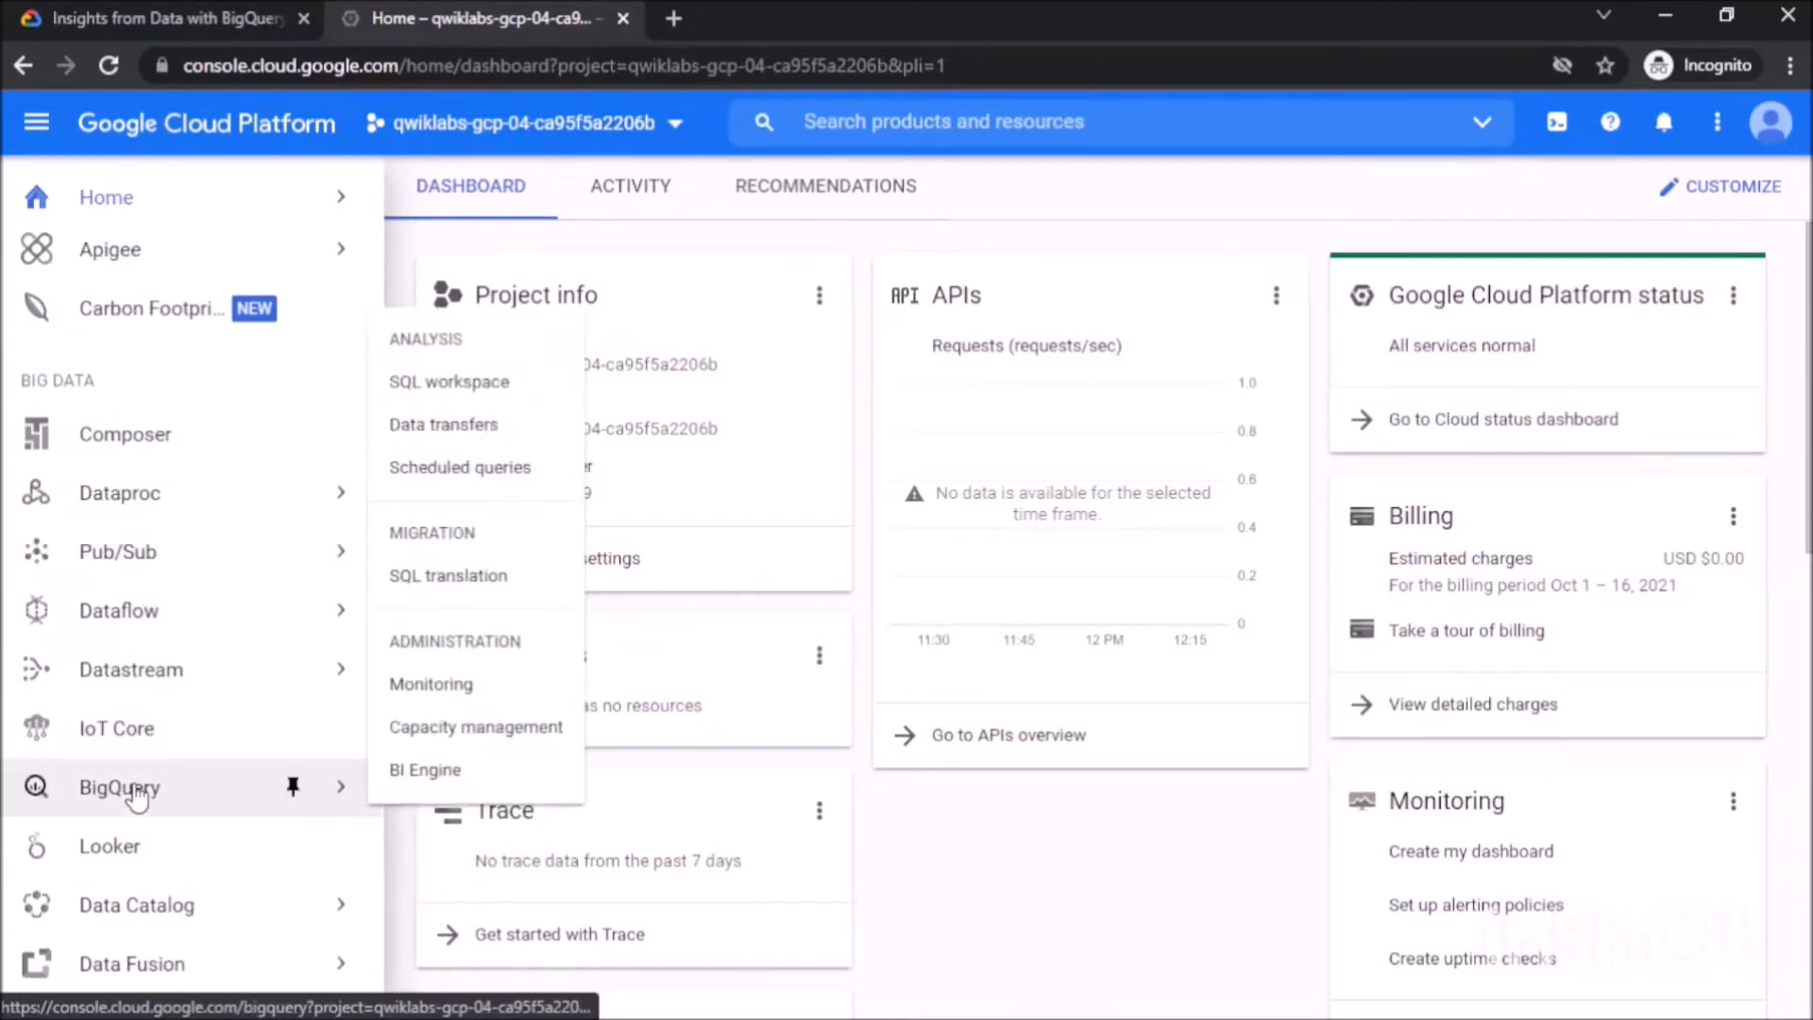
pyautogui.click(136, 796)
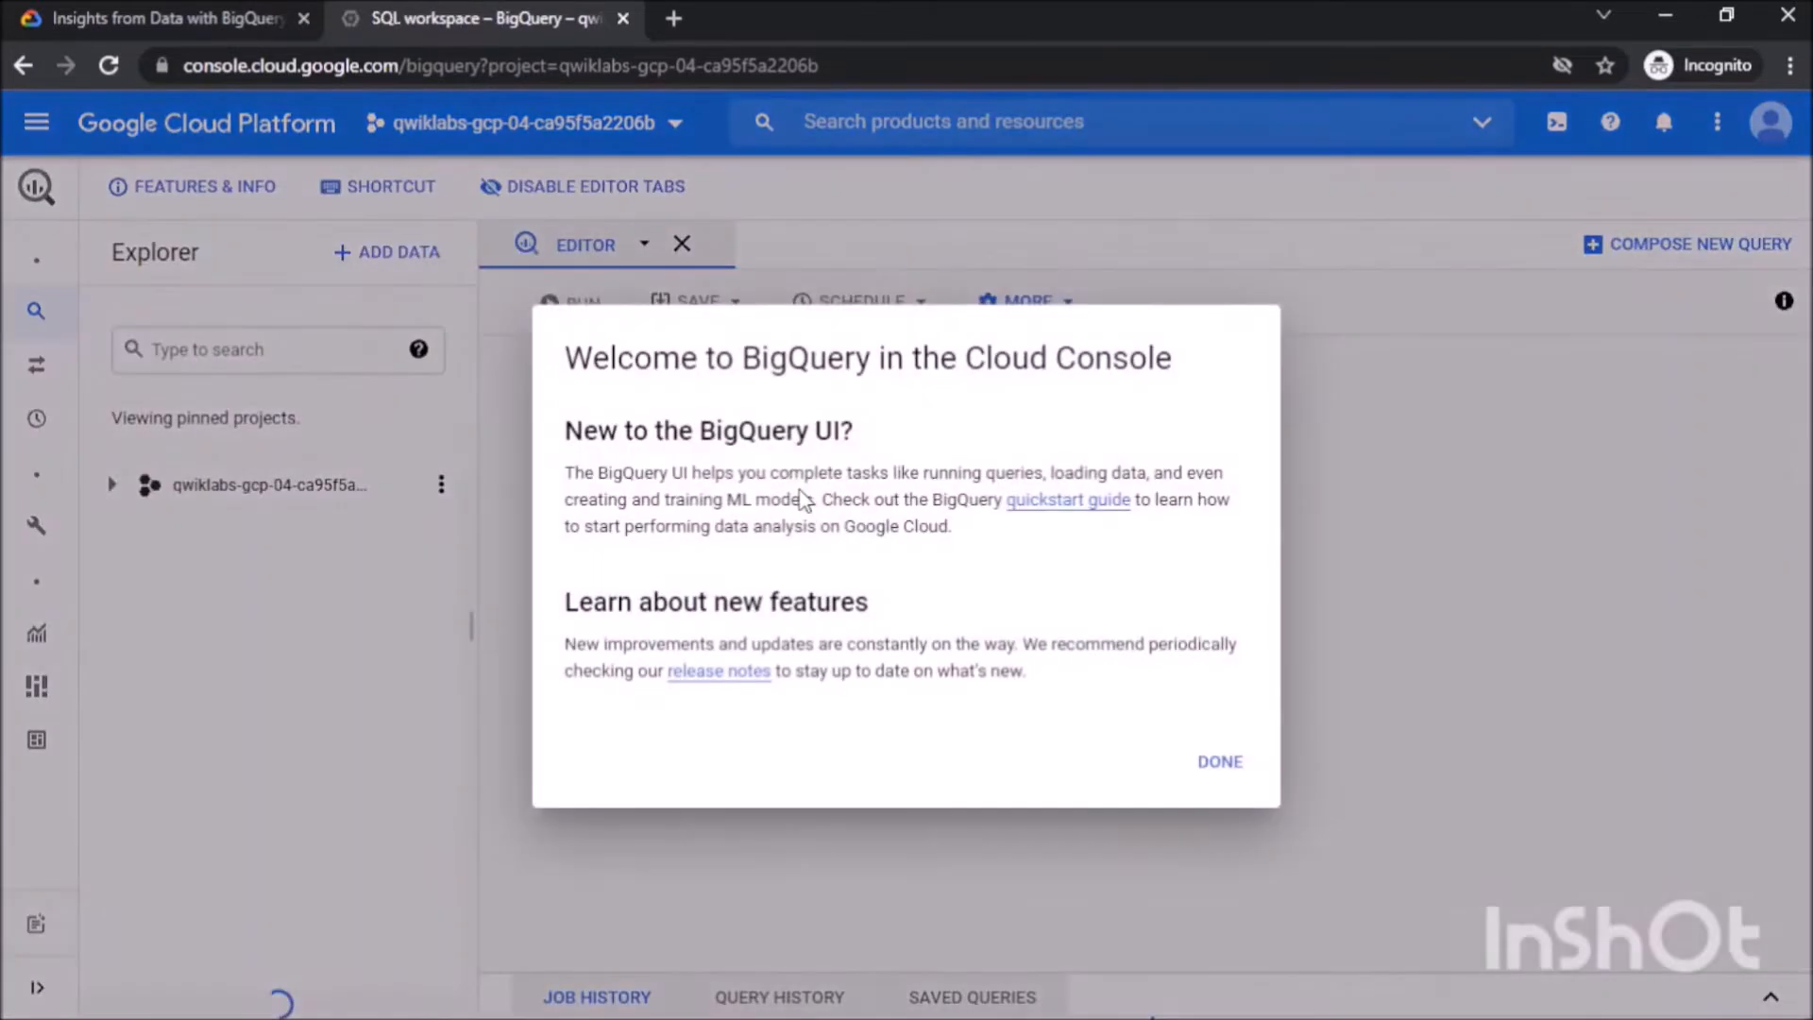
pyautogui.click(1220, 761)
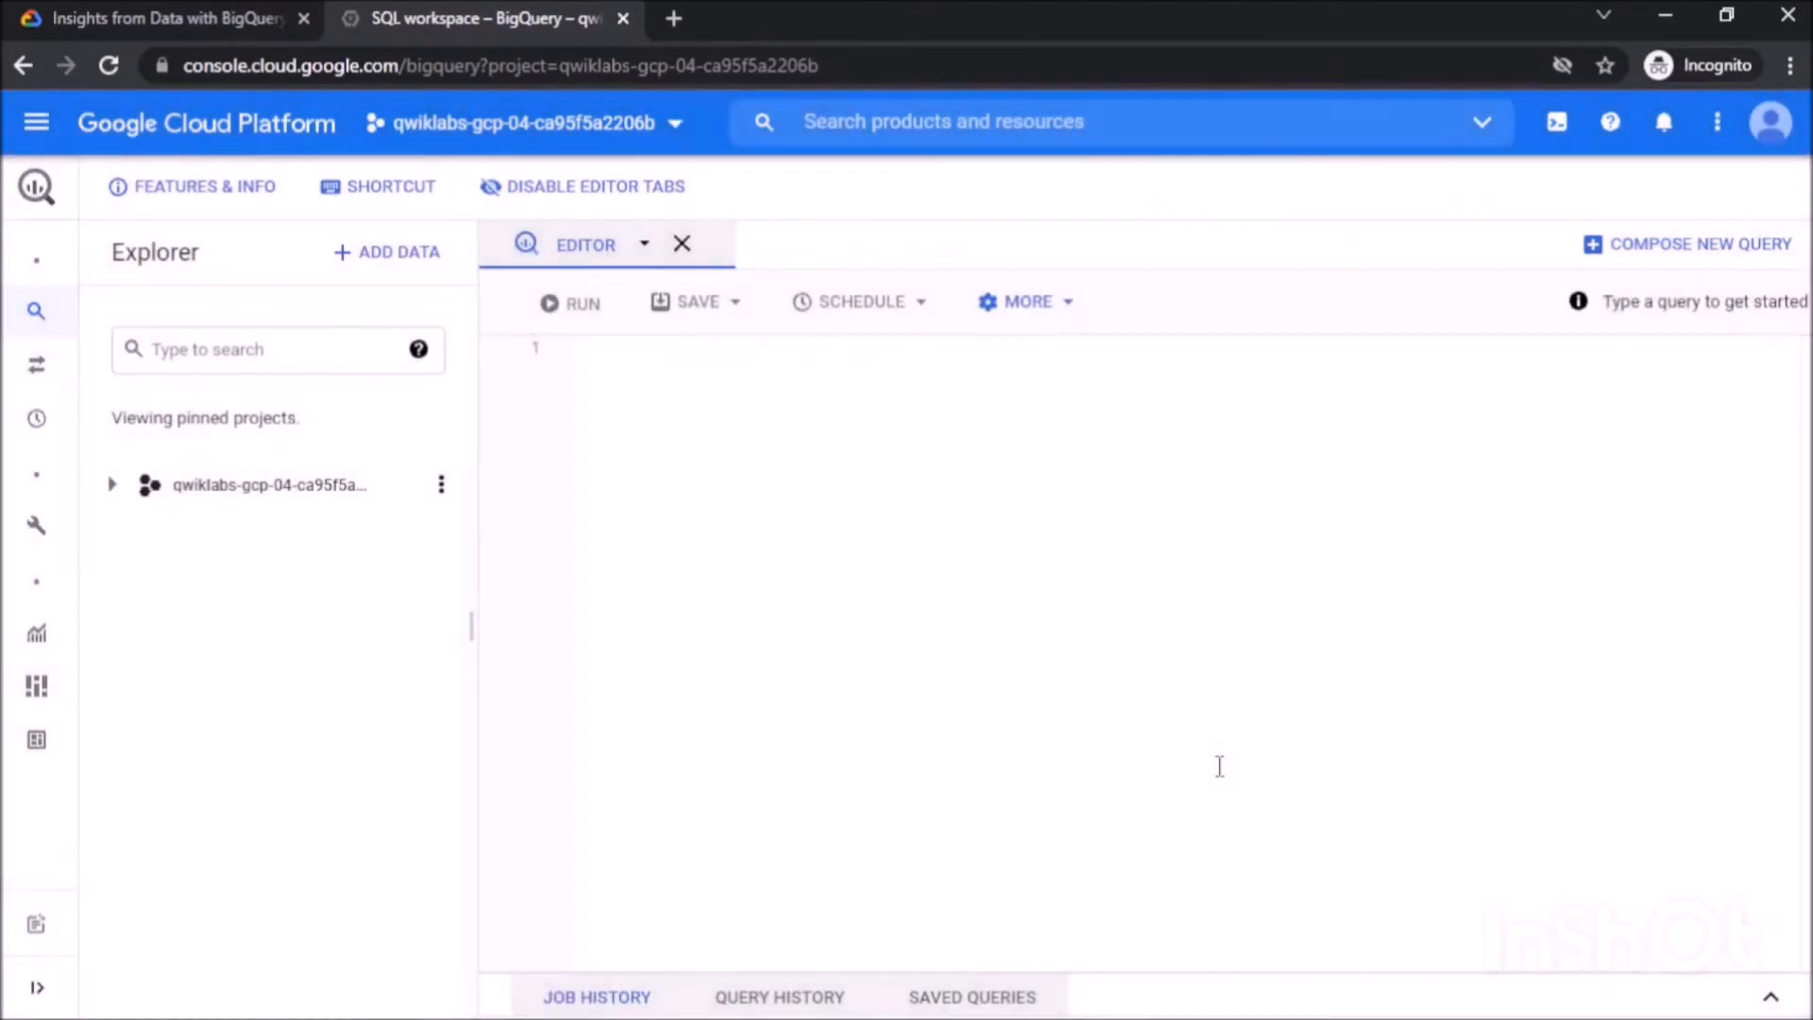
# Search the public datasets for covid19_open_data and view the COVID-19 Open Data dataset in BigQuery.
pyautogui.click(370, 267)
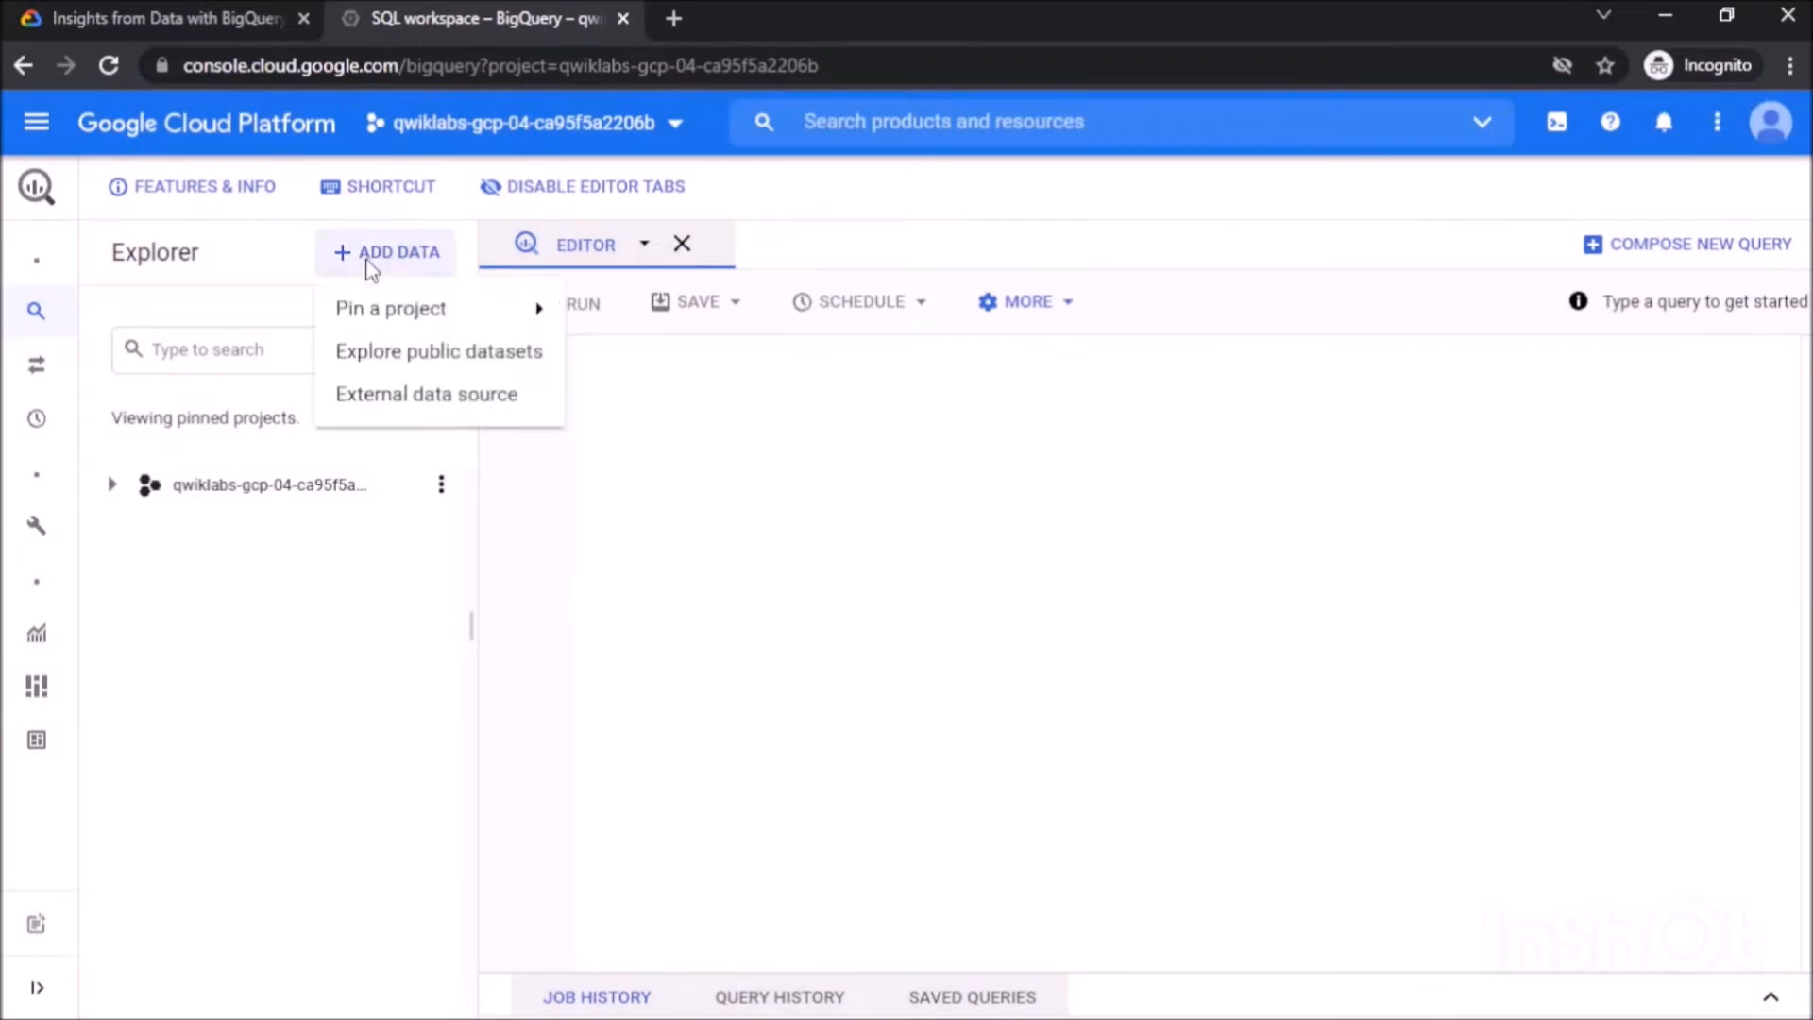
pyautogui.click(349, 351)
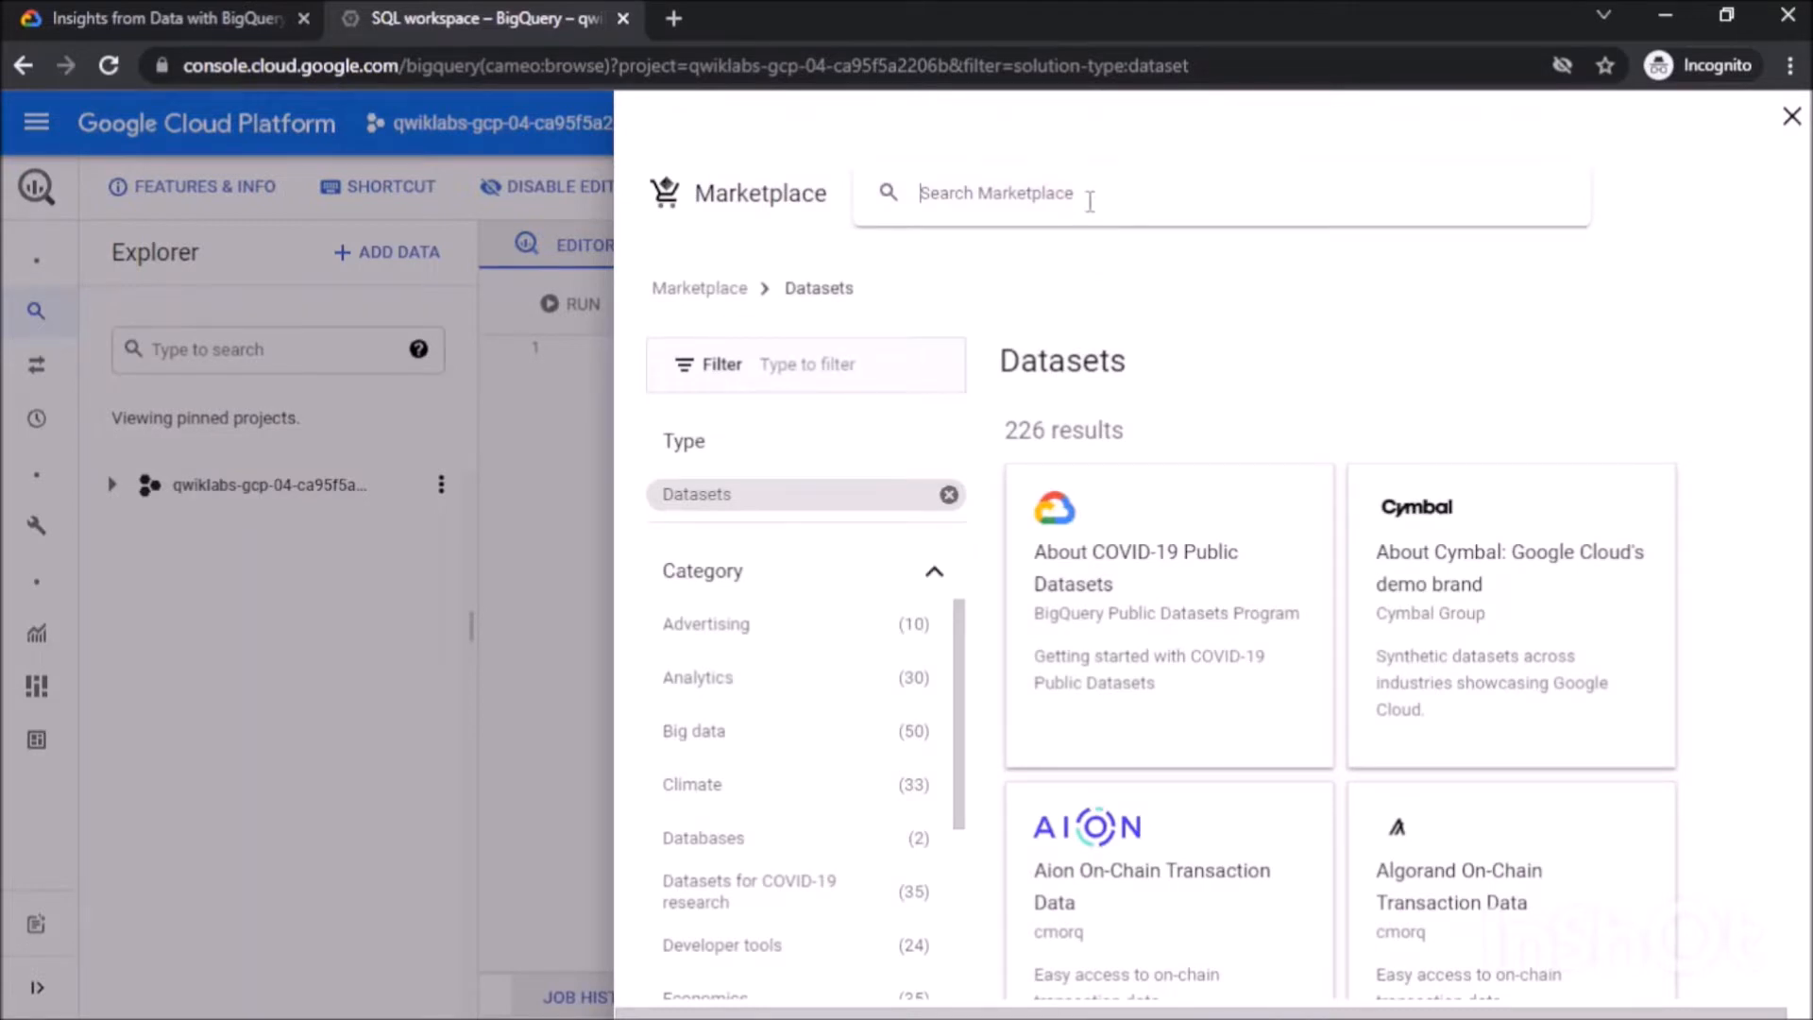
pyautogui.write('covid19_open')
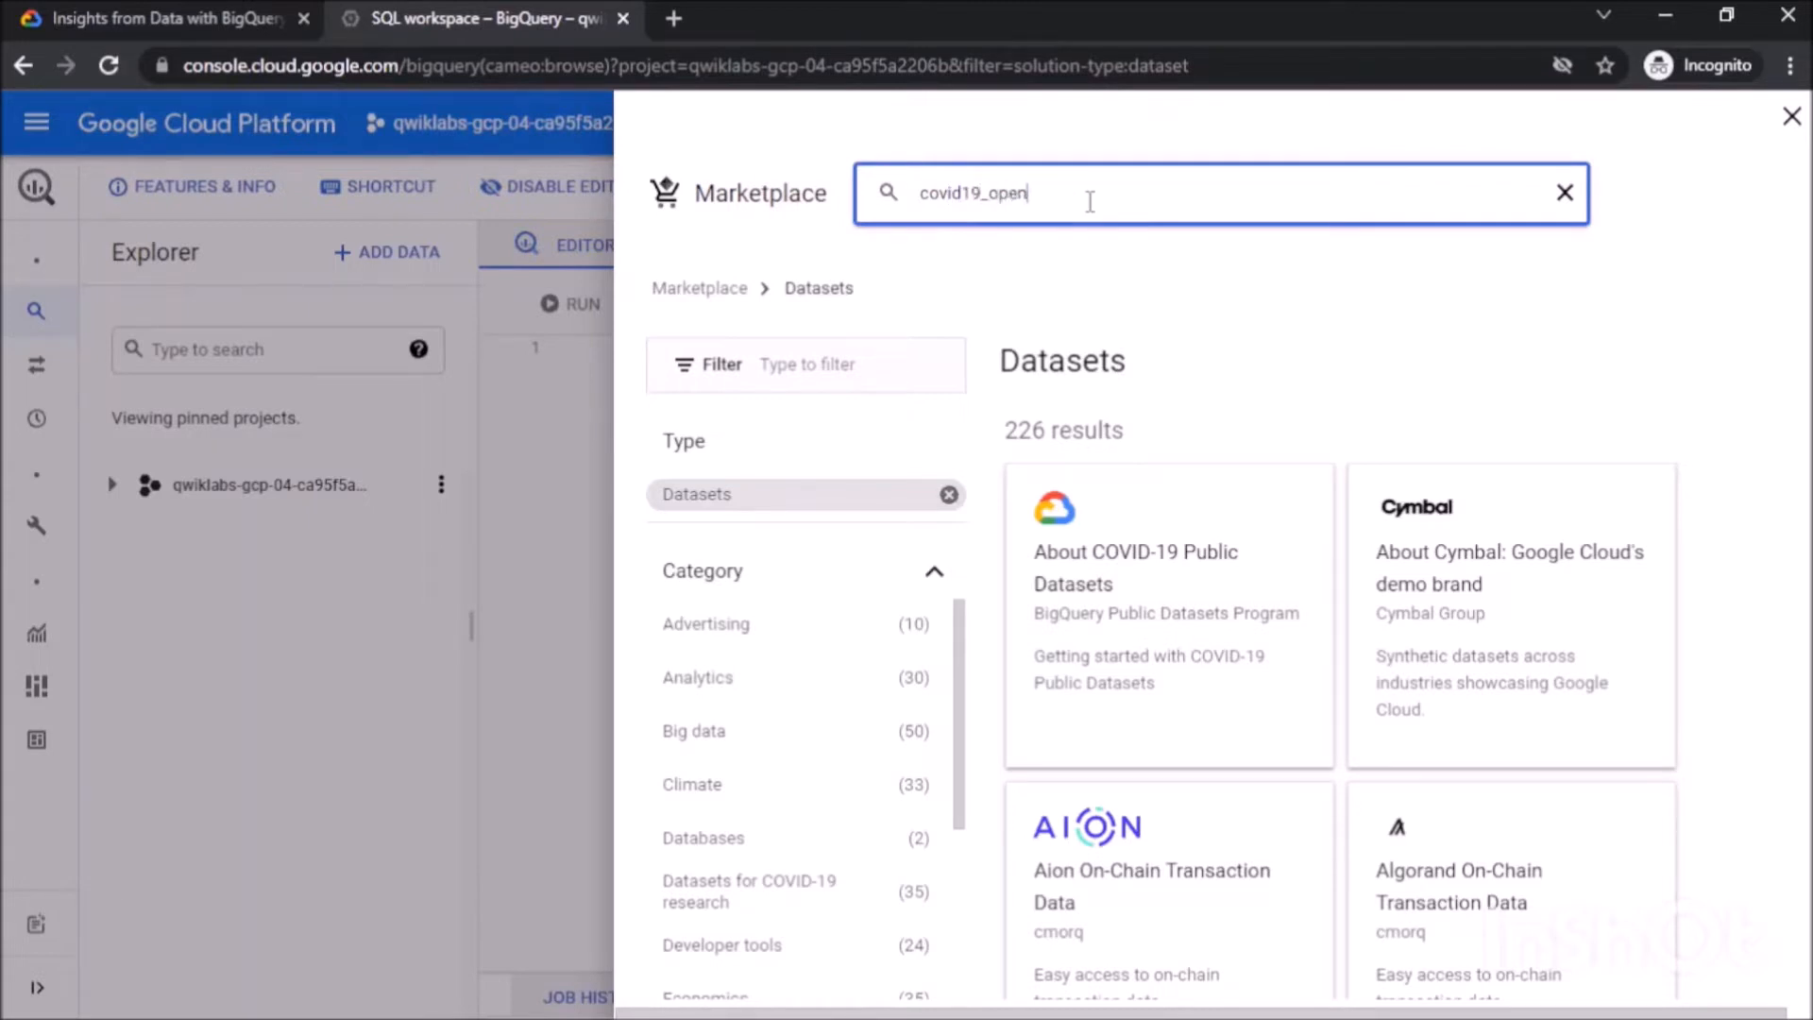
pyautogui.write('_data')
pyautogui.press('Return')
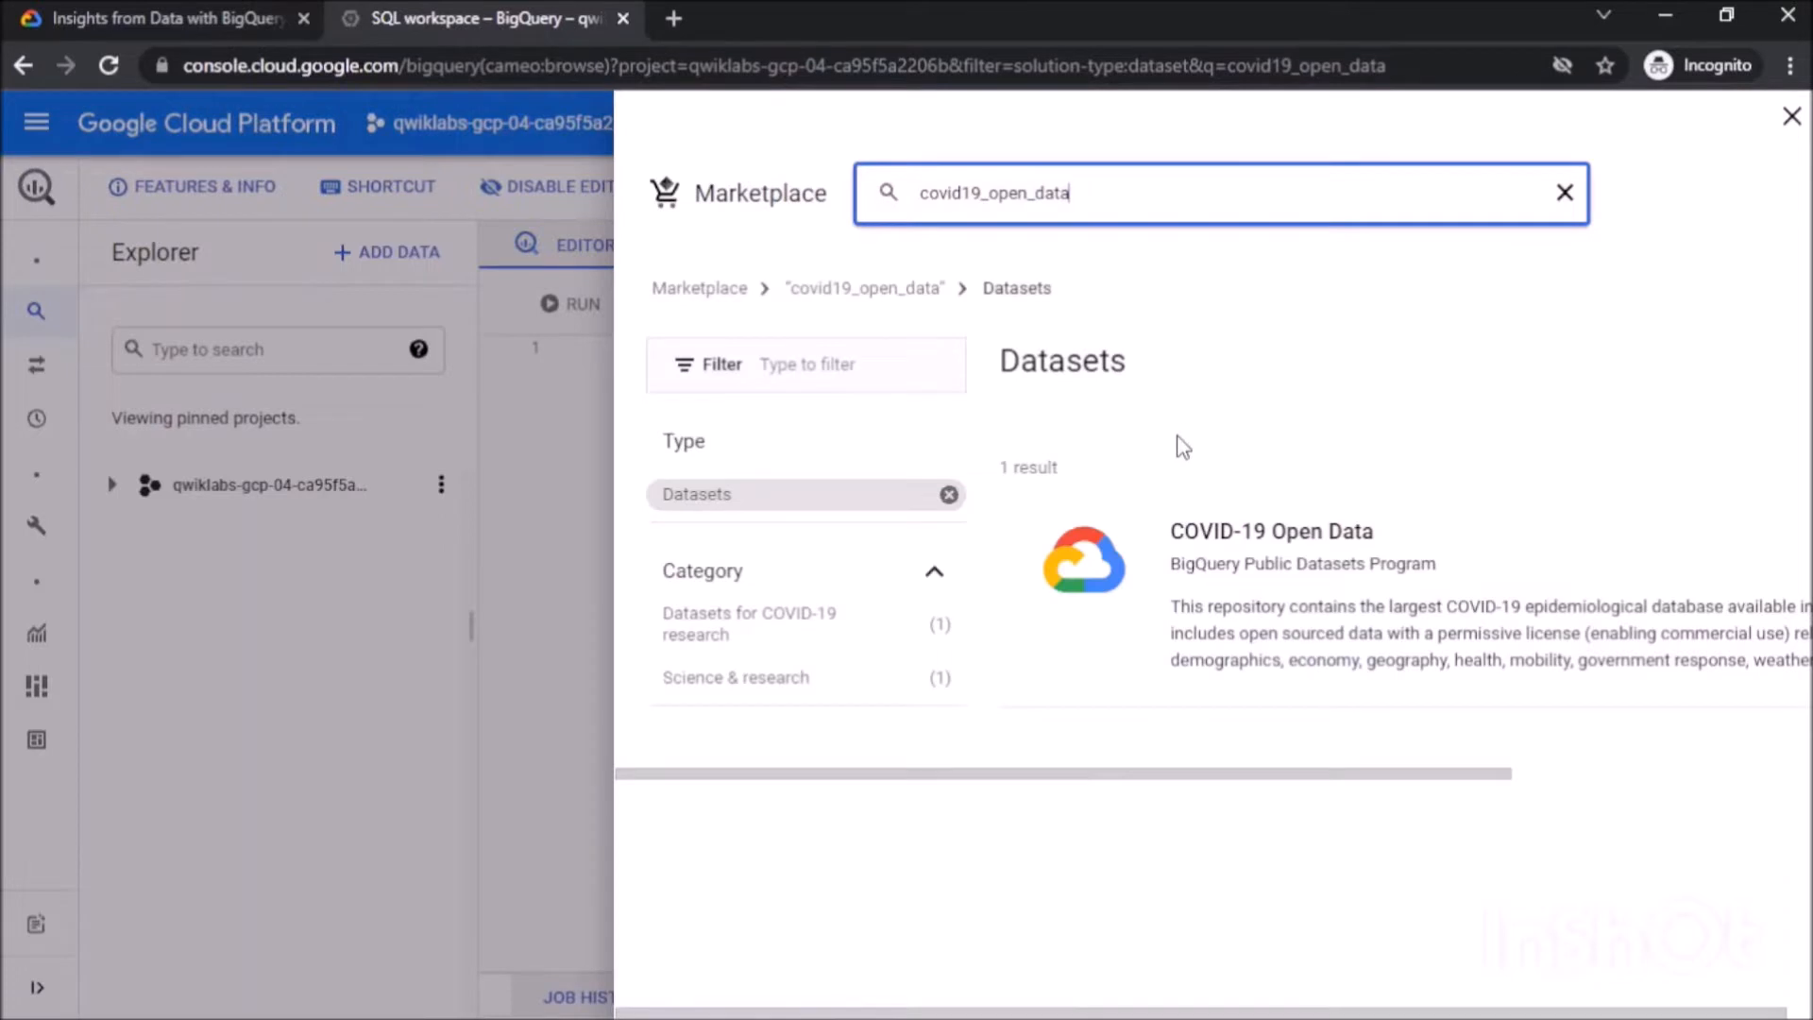
pyautogui.click(1218, 552)
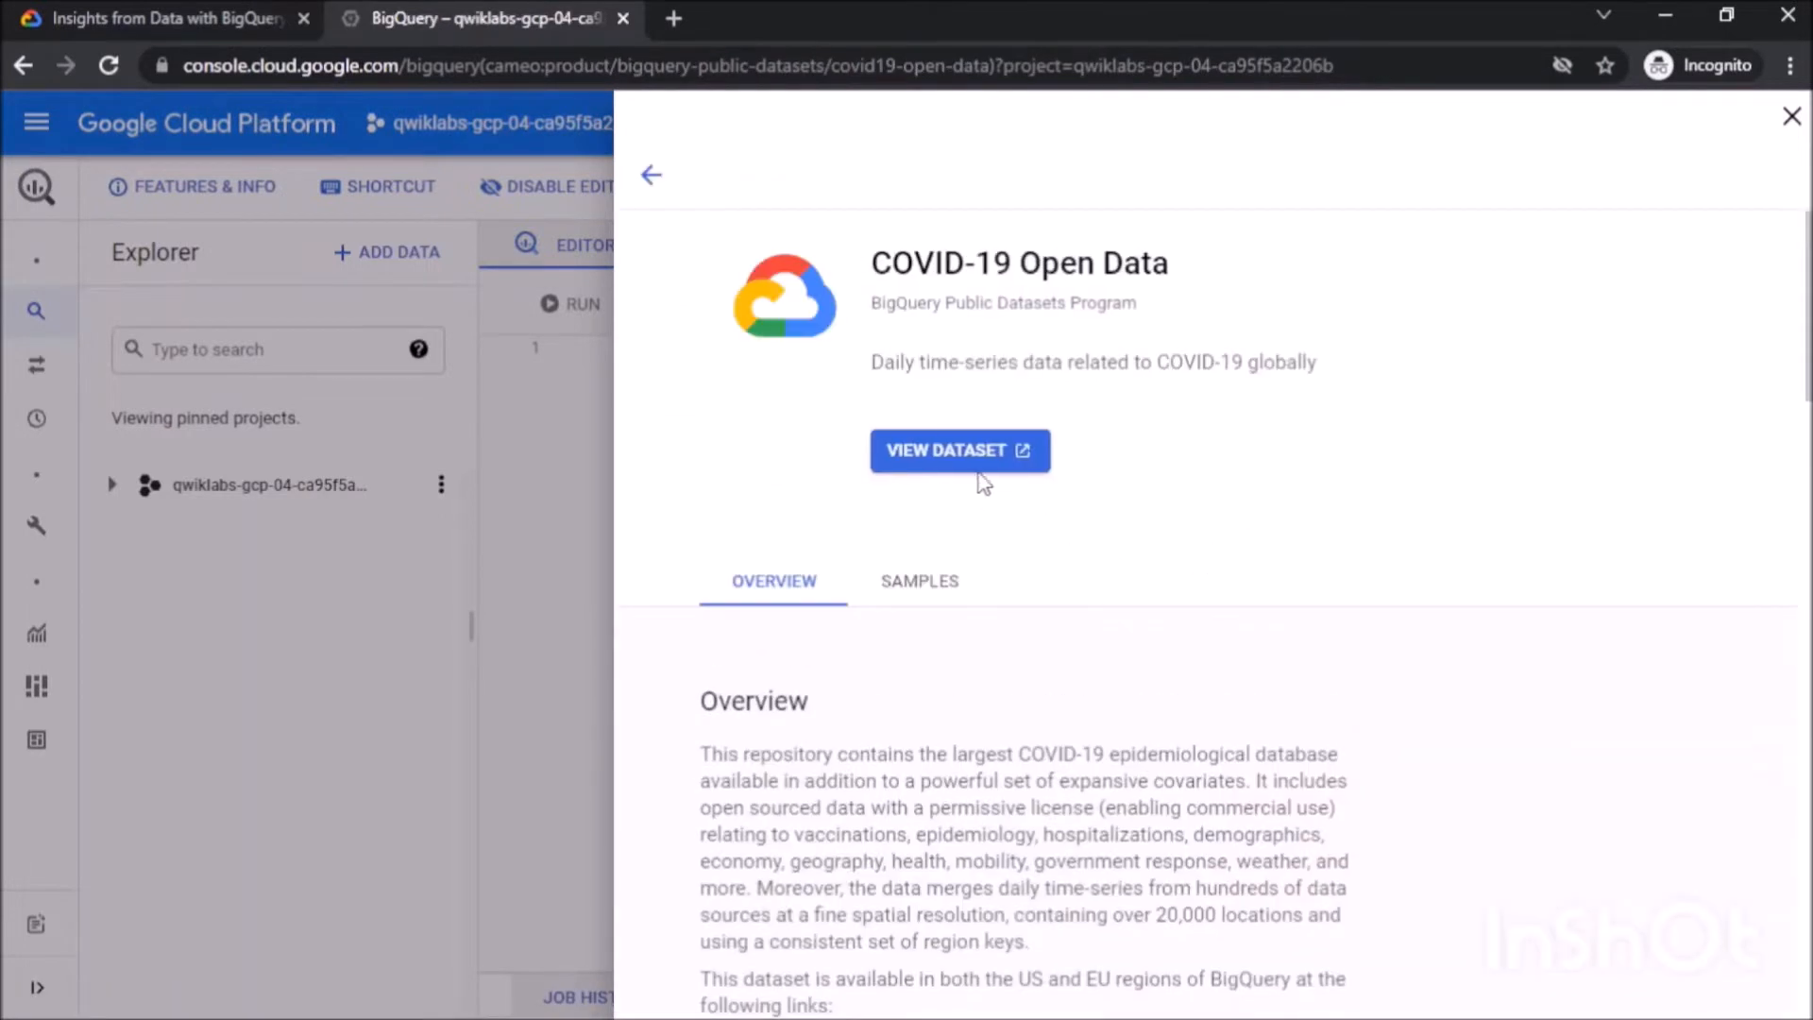
pyautogui.click(974, 462)
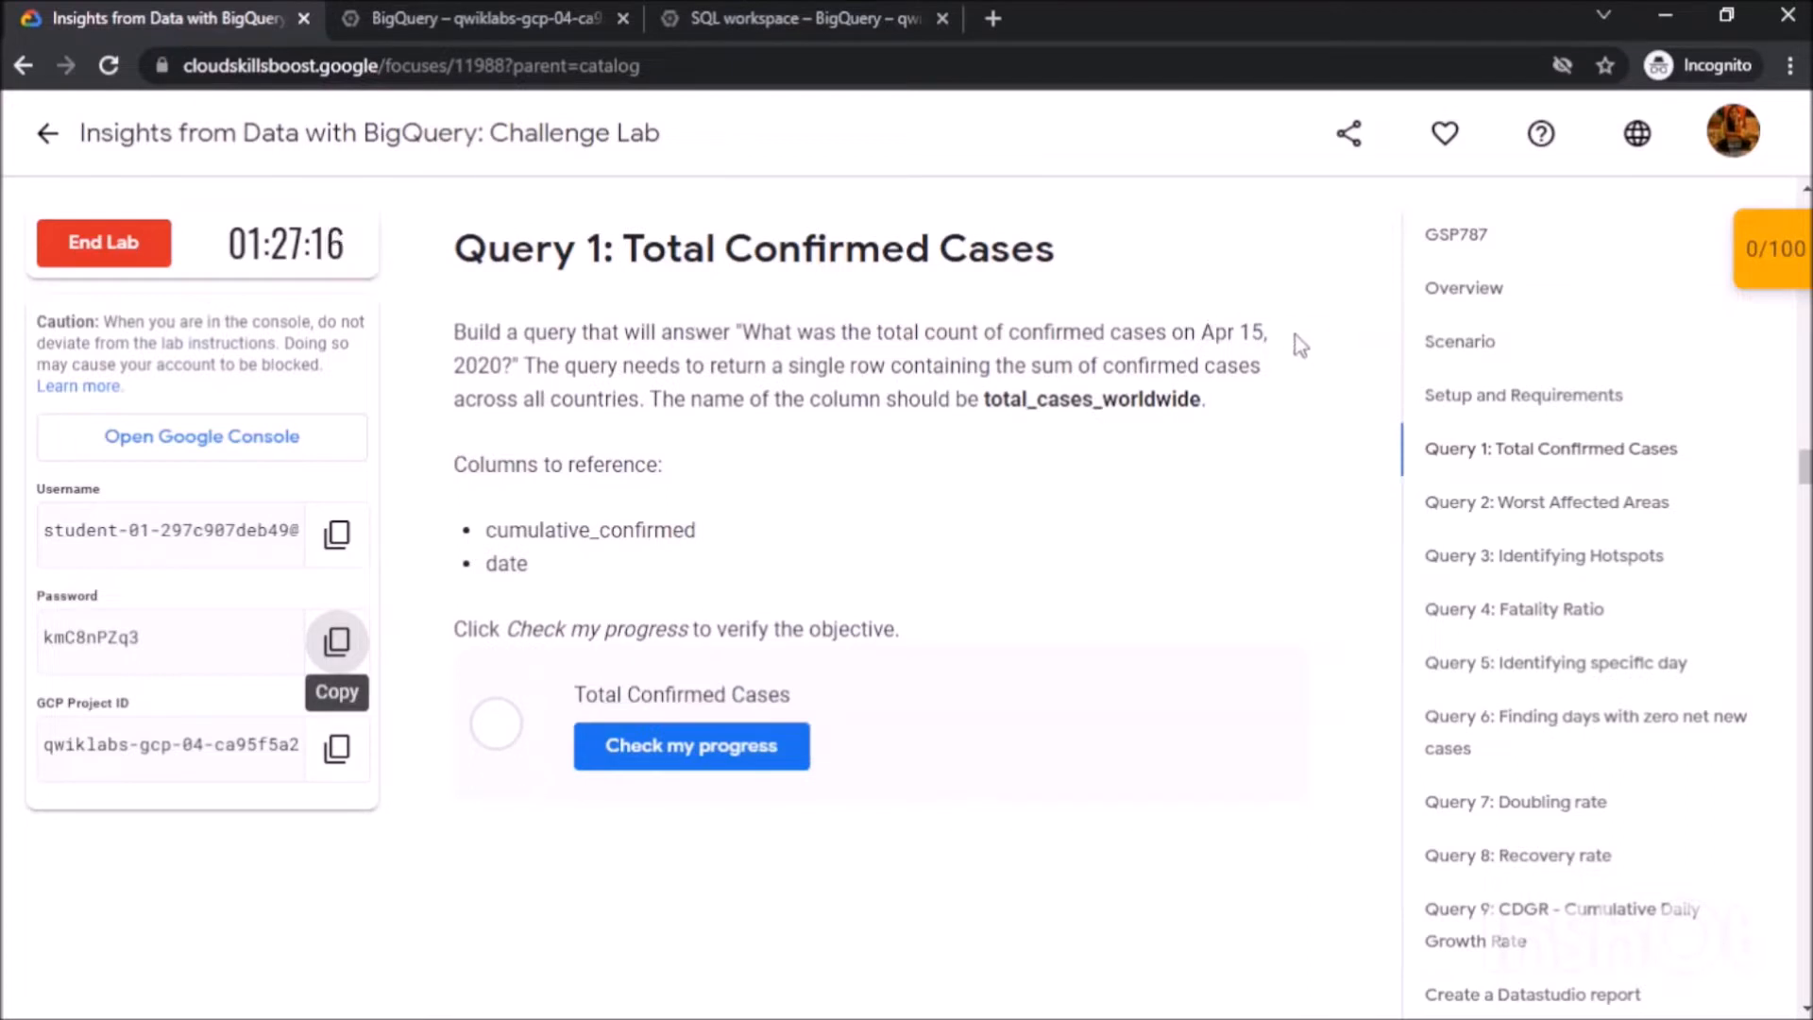
# Close the browser tab with the COVID-19 Open Data listing and bring up the empty query editor, dismissing the menu tip.
pyautogui.click(809, 13)
pyautogui.click(618, 23)
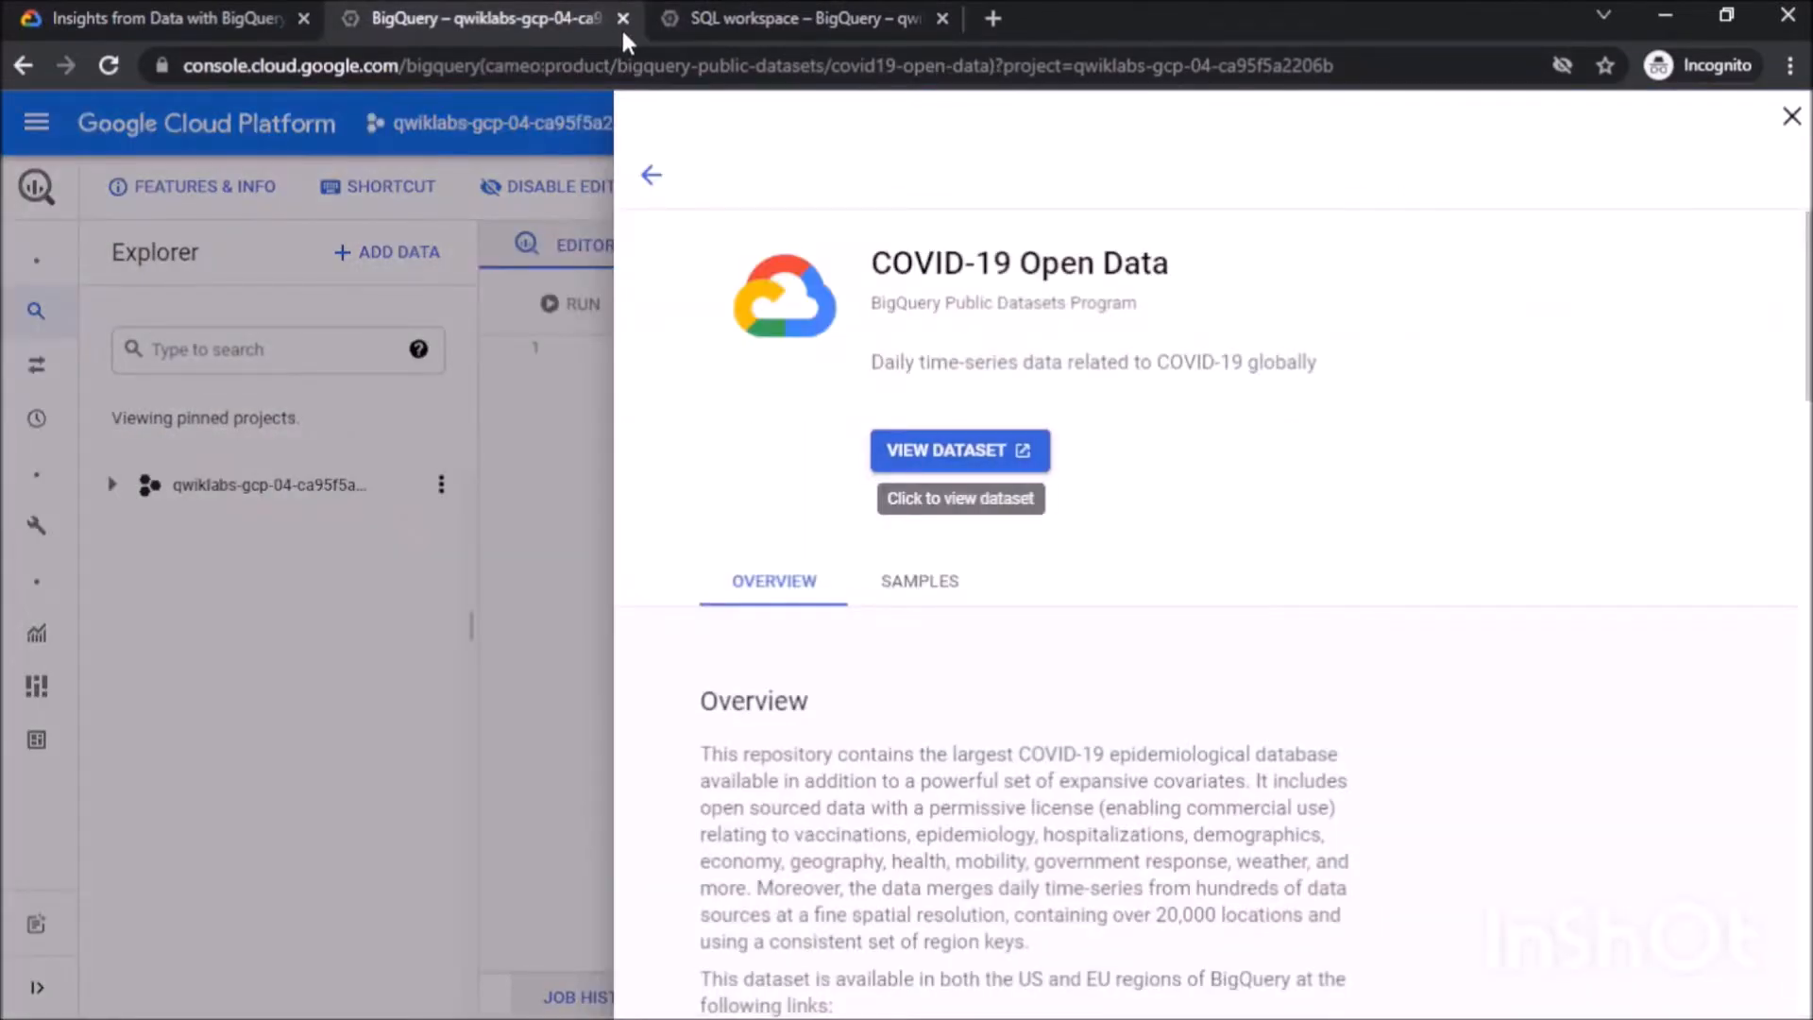
pyautogui.click(622, 18)
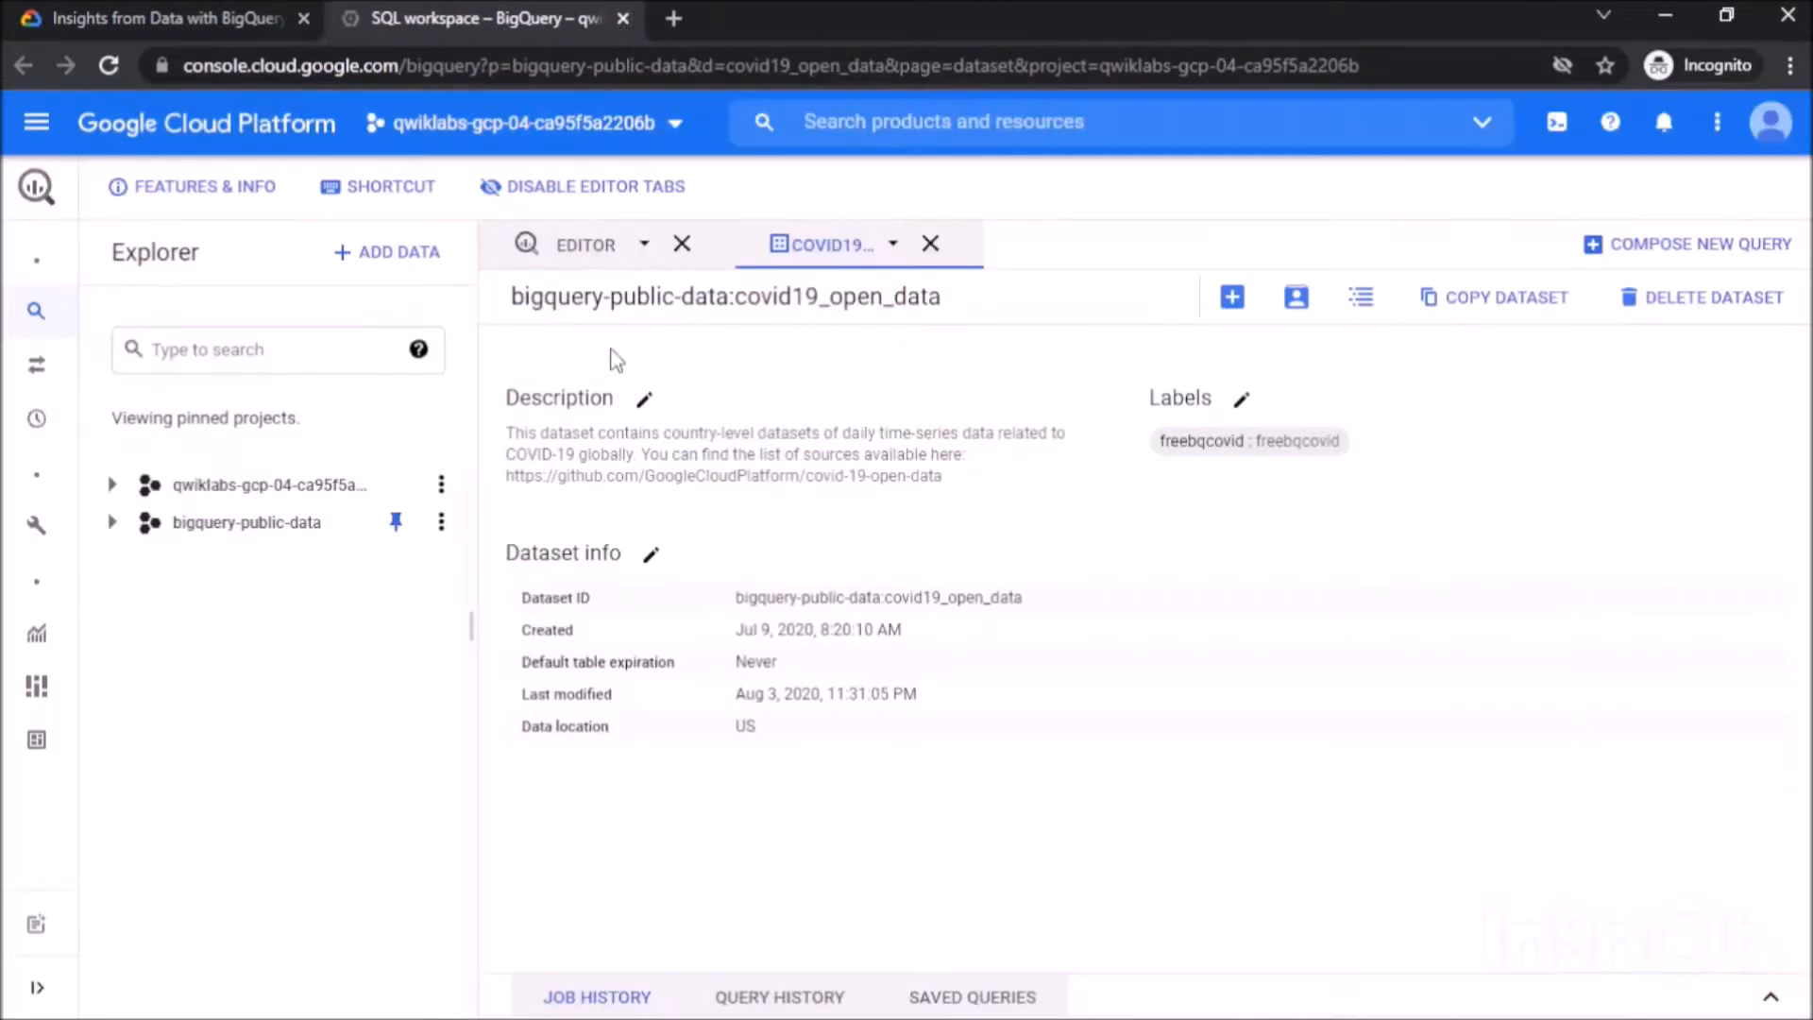
pyautogui.click(589, 247)
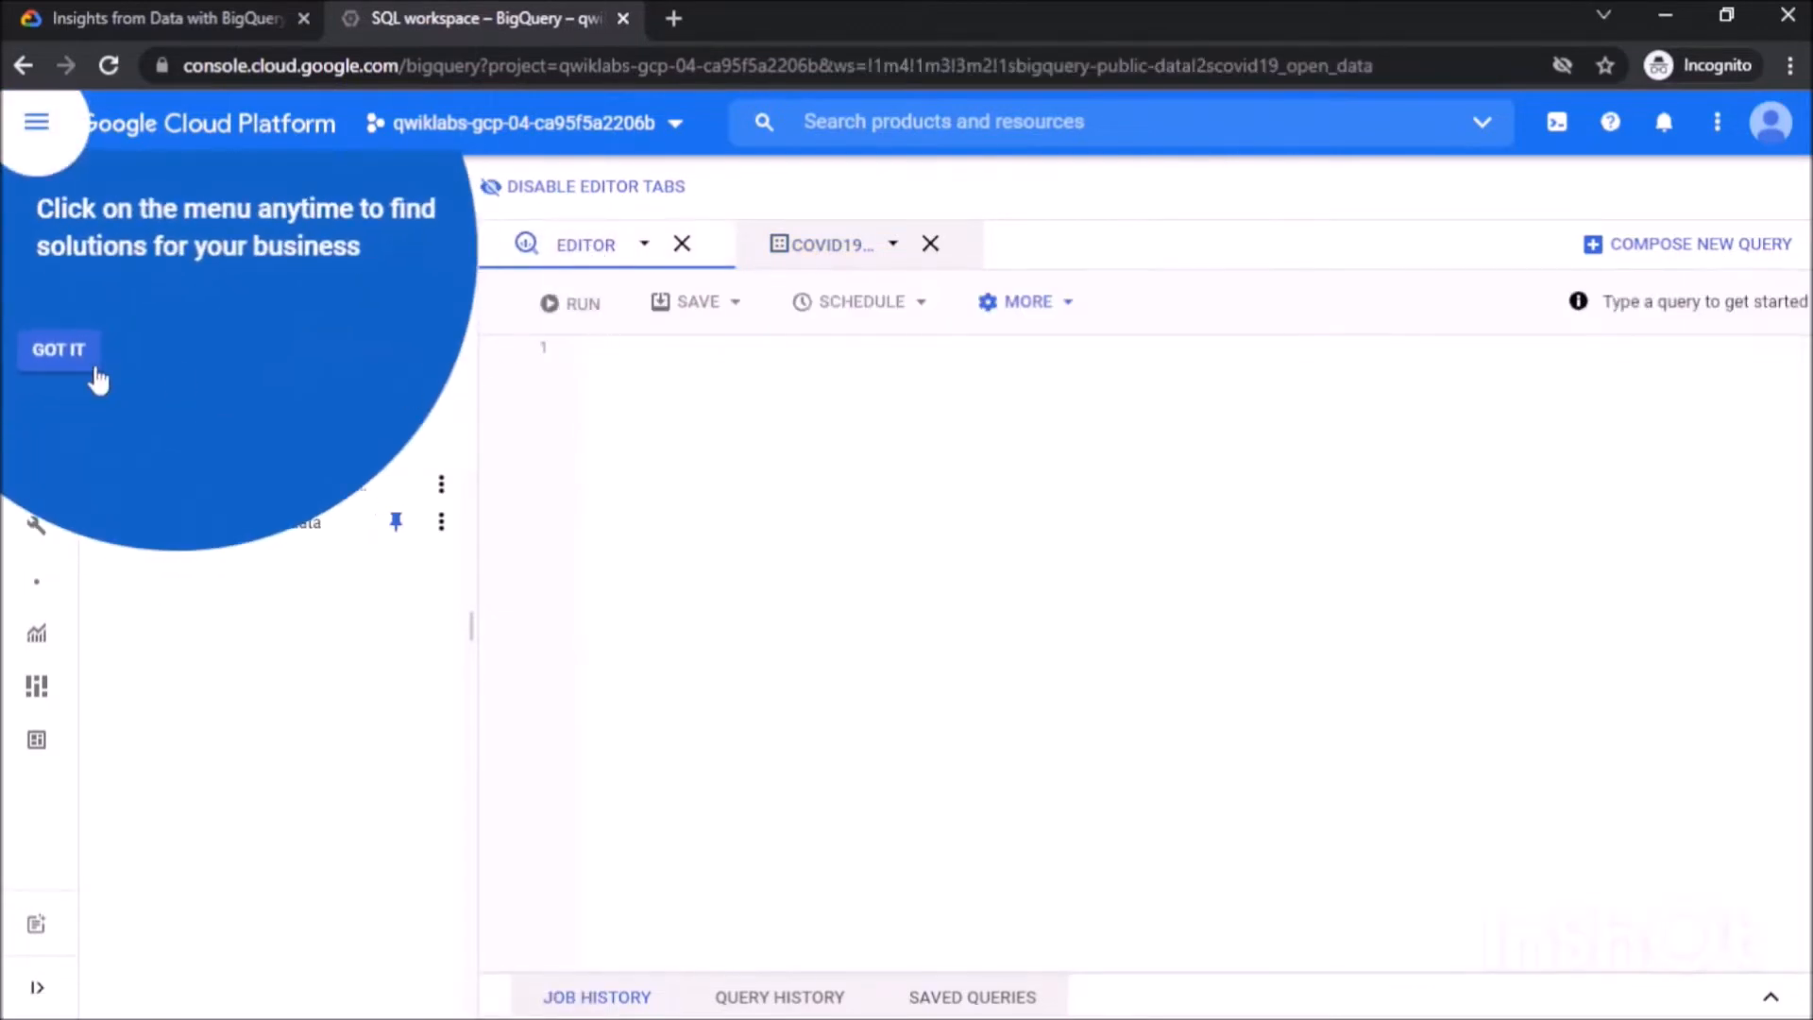
pyautogui.click(52, 346)
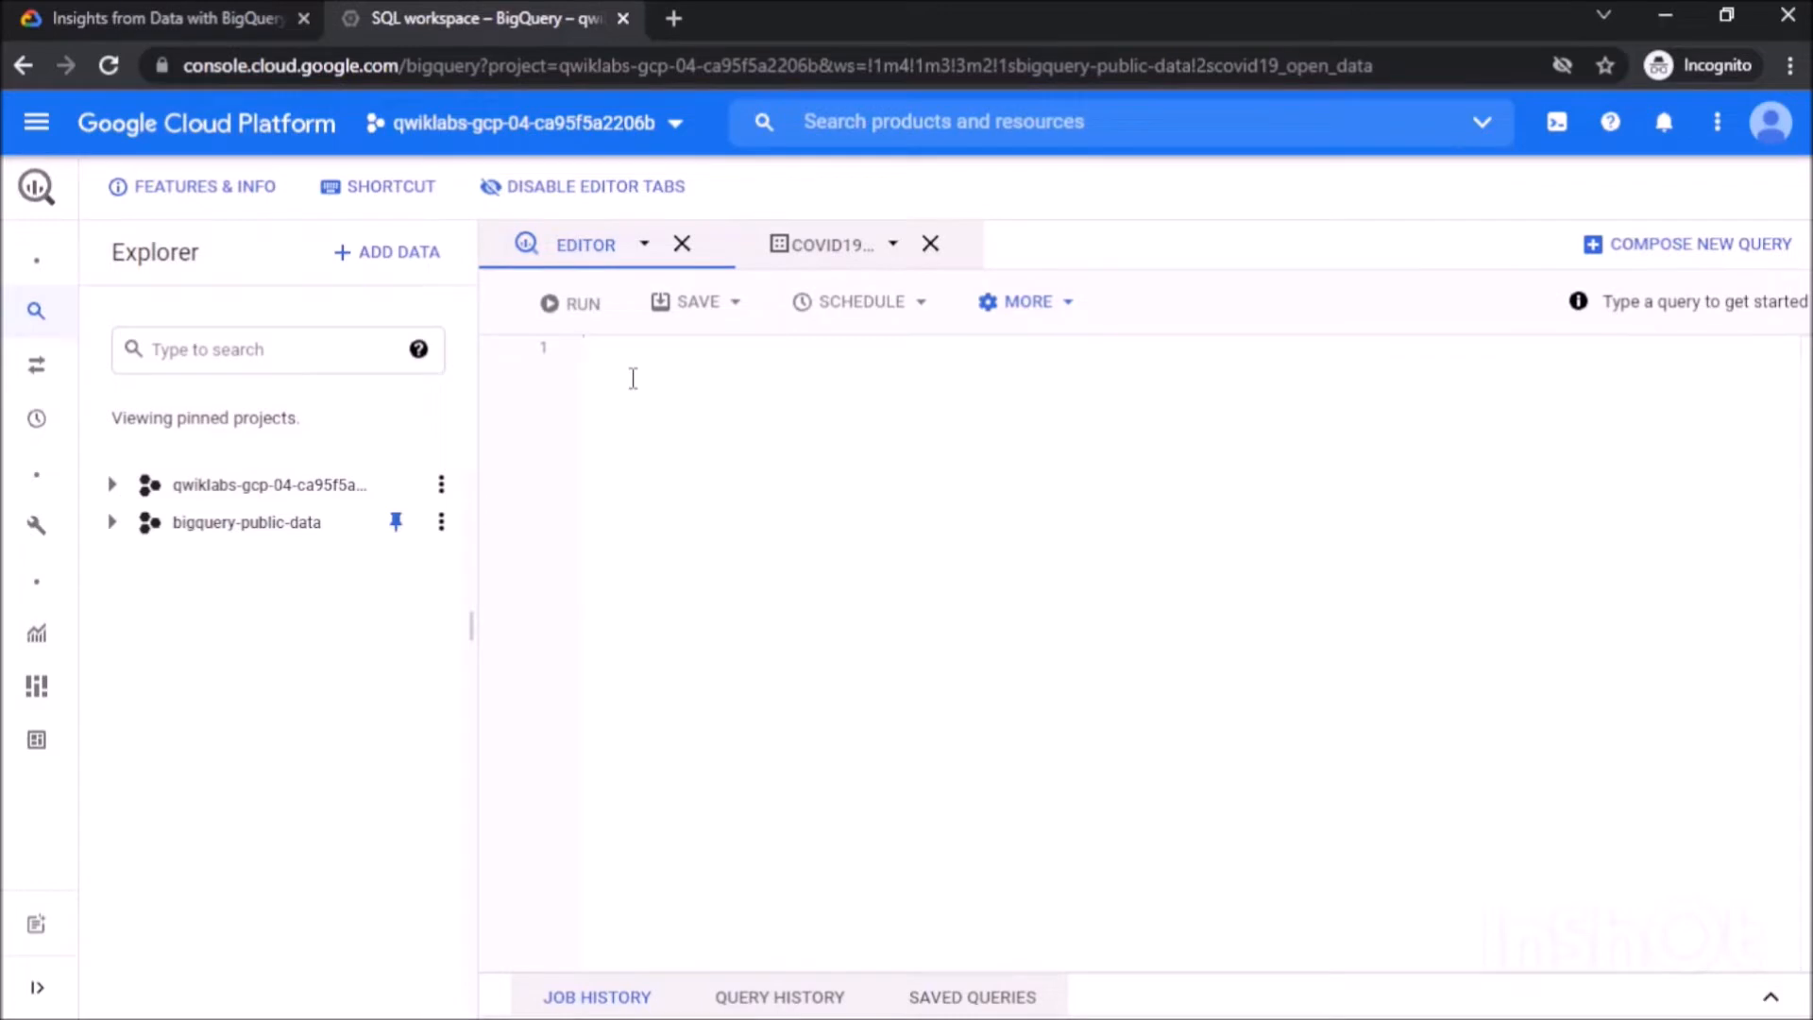
# Write the query's first line as SELECT sum(cumulative_confirmed) as total_cases_worldwide.
pyautogui.write('SELECT su')
pyautogui.press('Return')
pyautogui.write('cumulative_confirmed)')
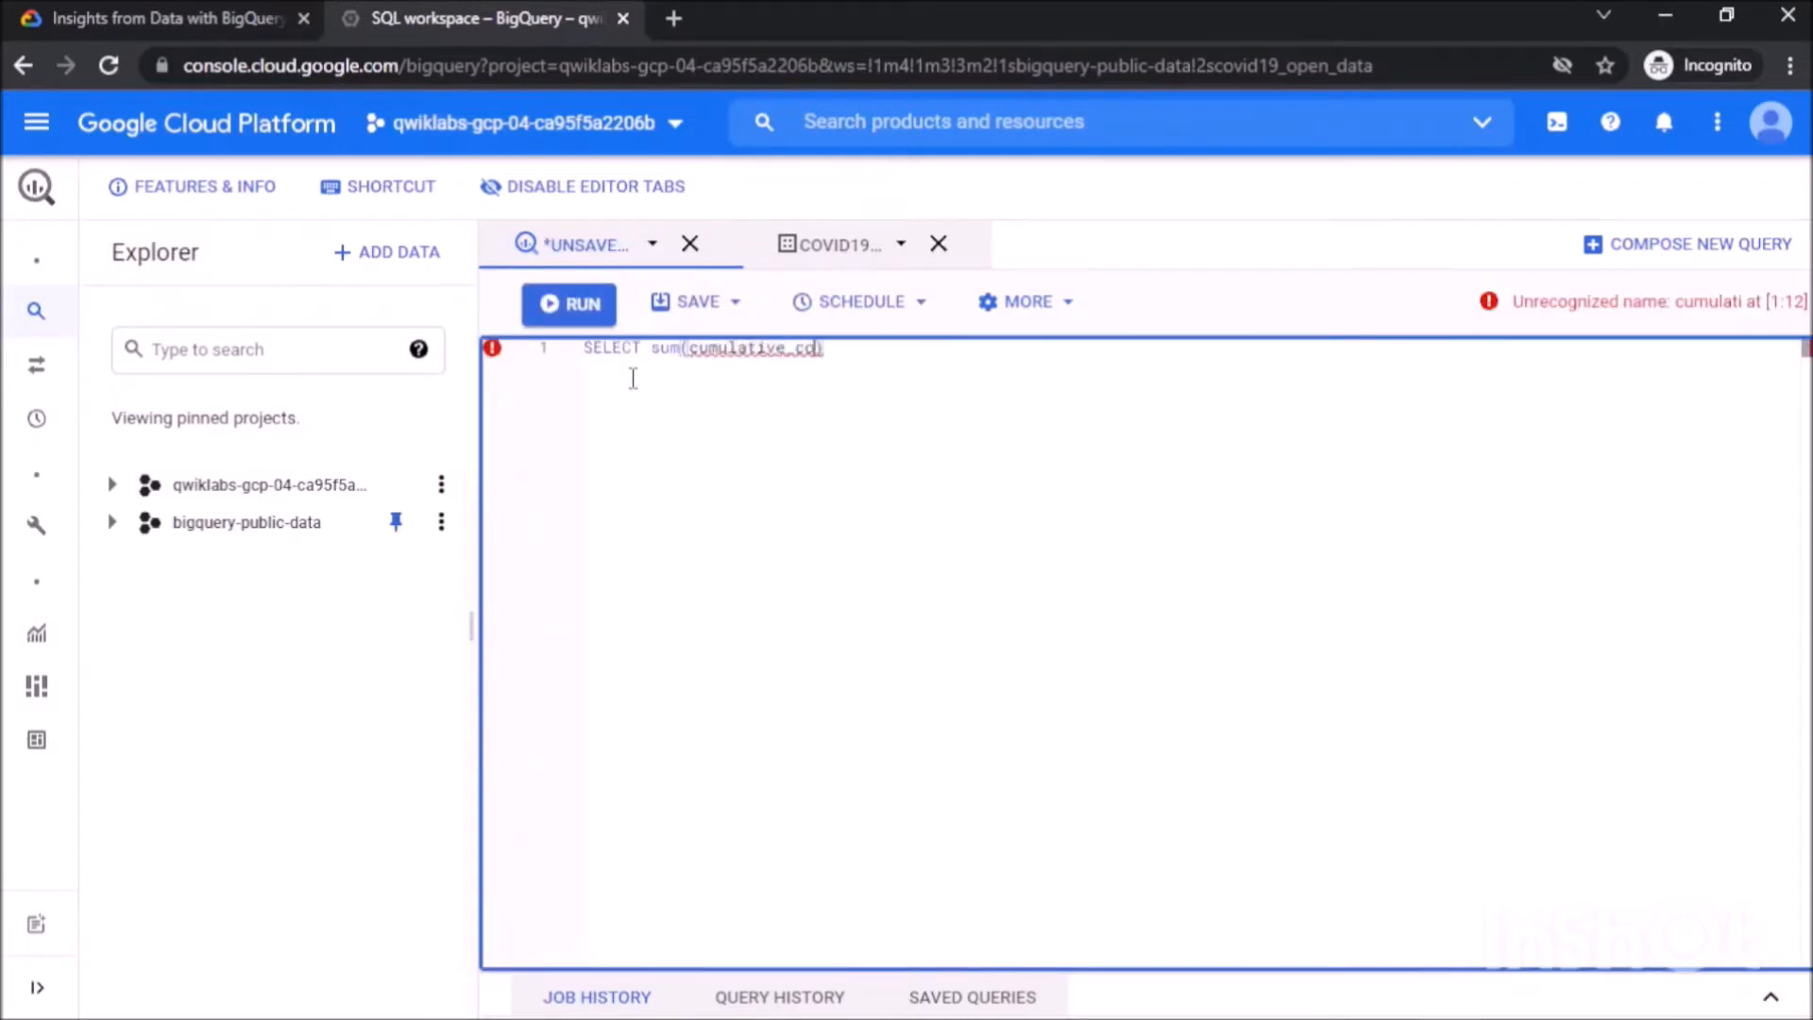
pyautogui.write(' as total_cas')
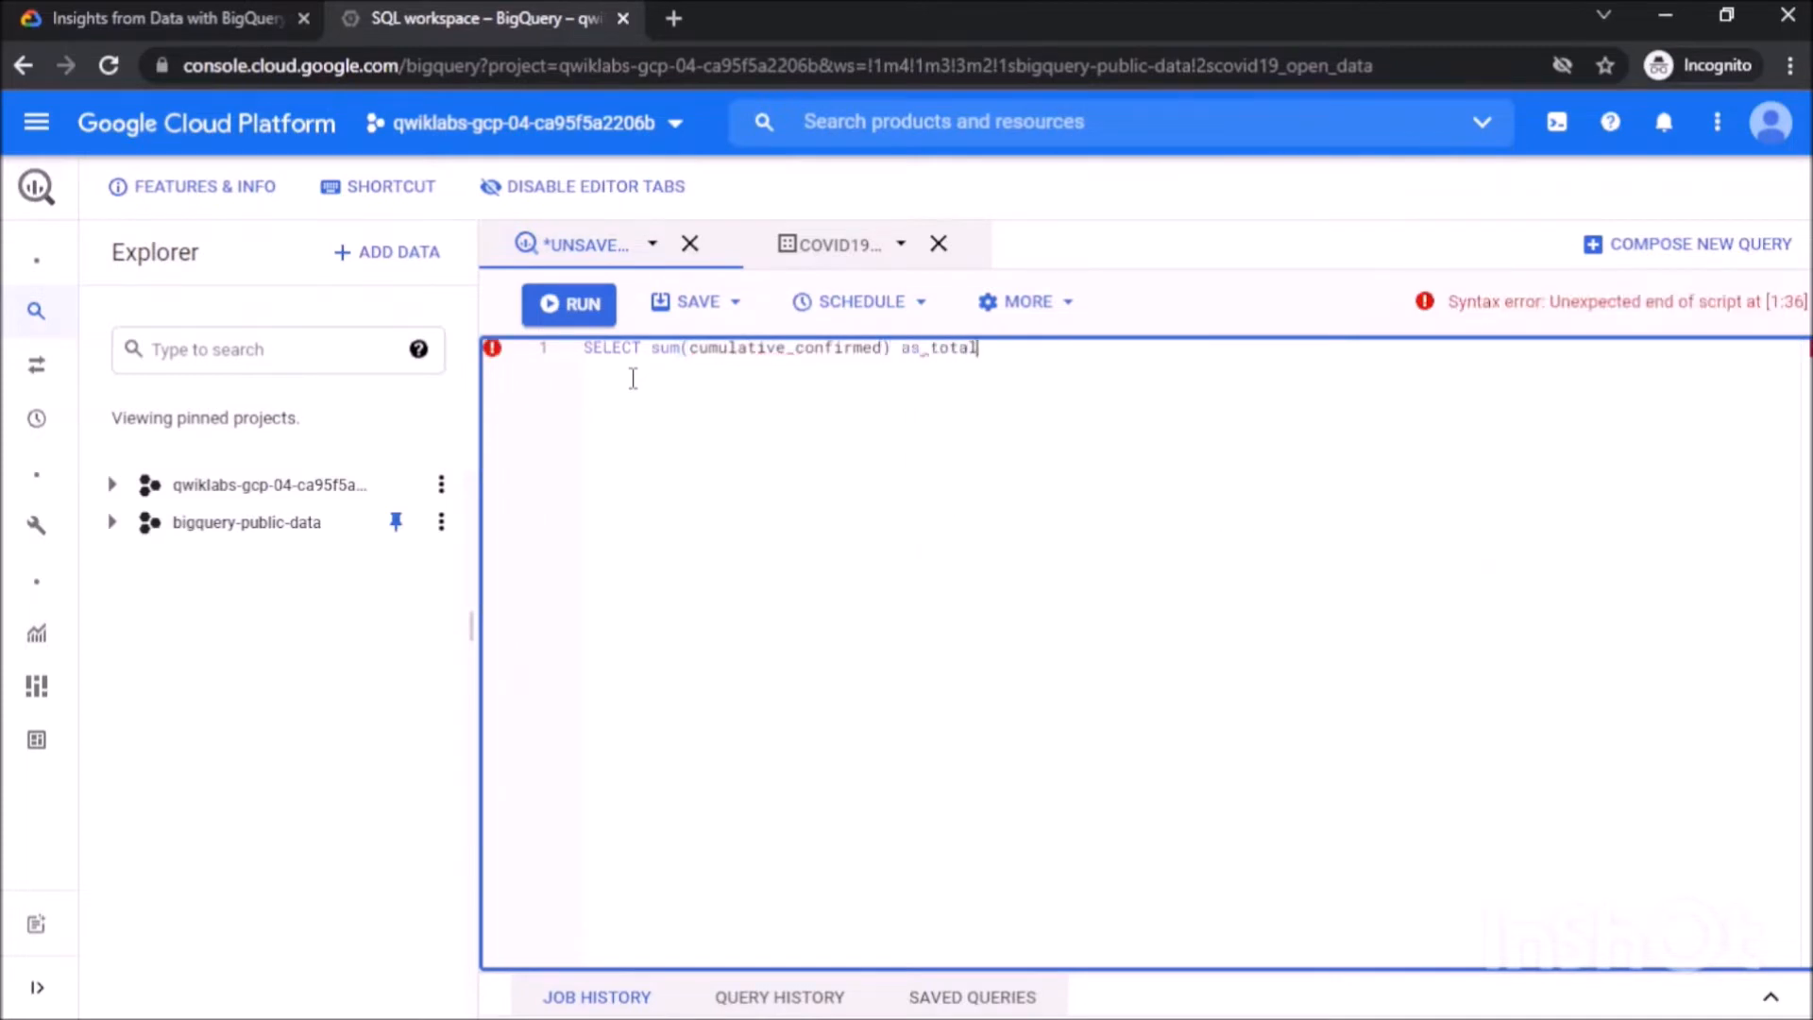
pyautogui.write('es_worldwide')
pyautogui.press('Return')
# Add the lines FROM 'bigquery-public-data.covid19_open_data.covid19_open_data' and WHERE data='2020-04-15' to the query.
pyautogui.write('FROM `')
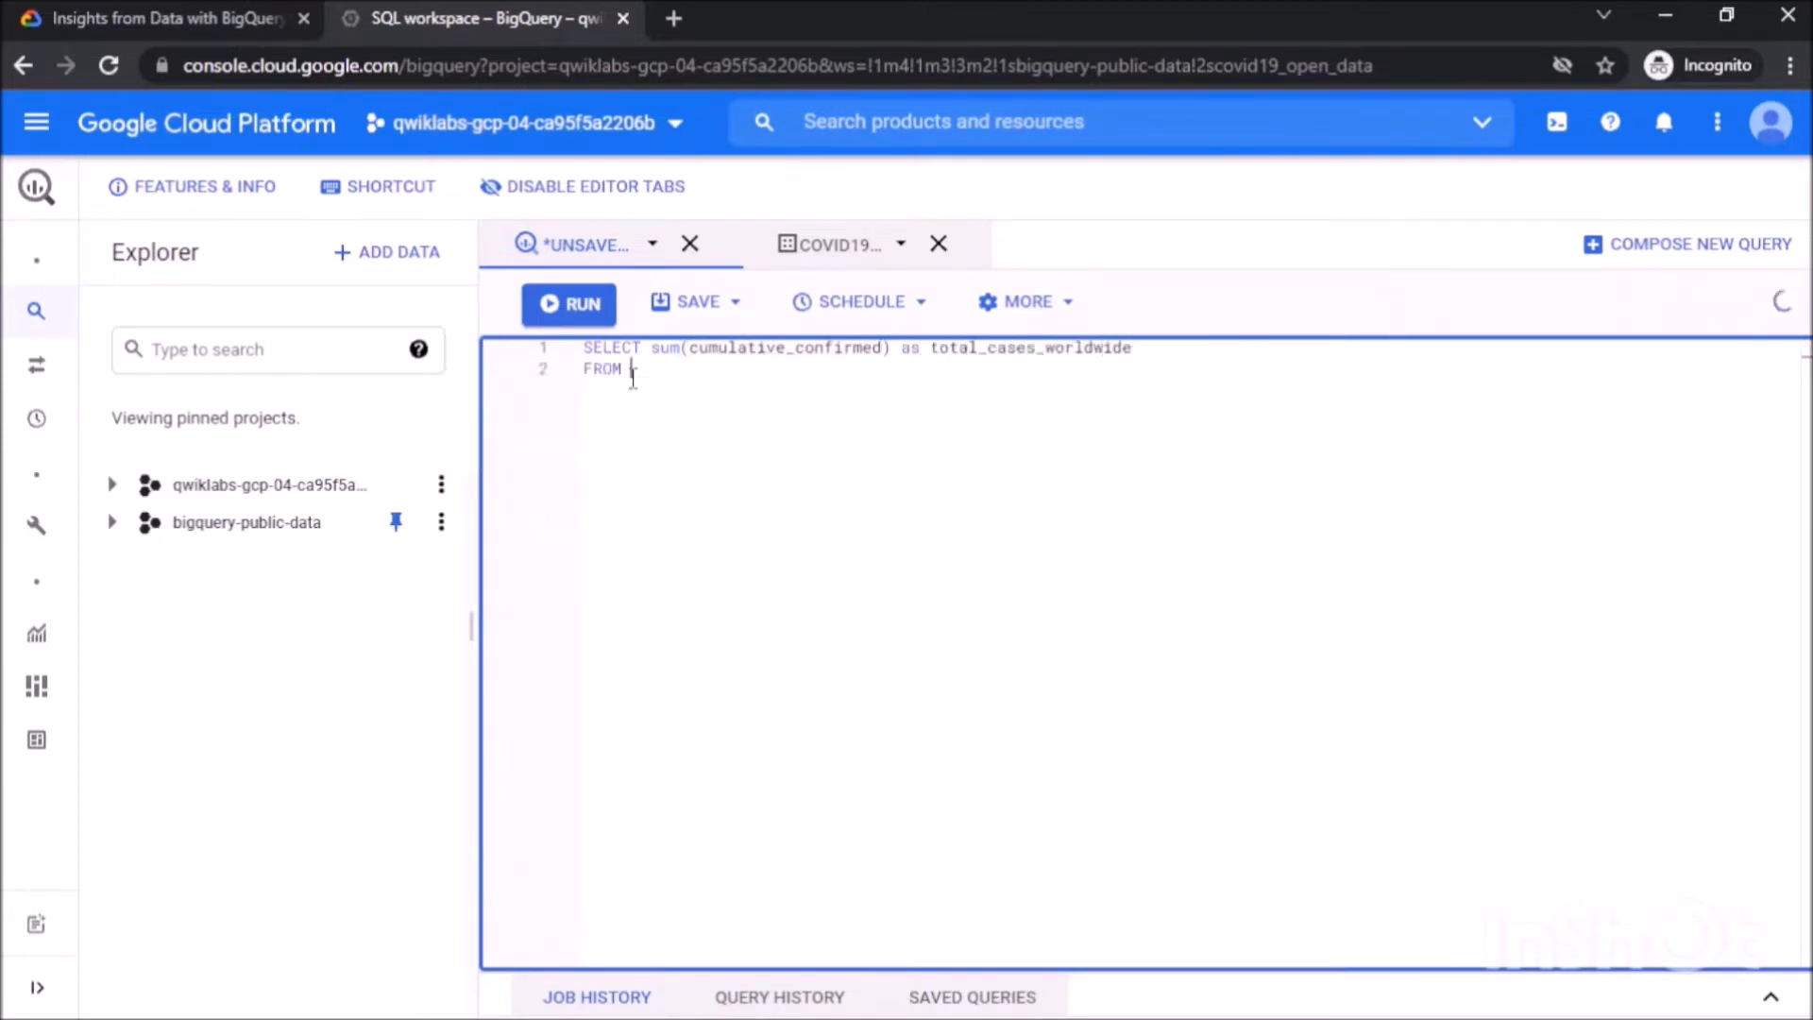
pyautogui.click(179, 18)
pyautogui.scroll(10, 854, 460)
pyautogui.click(524, 18)
pyautogui.write('big')
pyautogui.press('Tab')
pyautogui.press('Return')
pyautogui.write('WH')
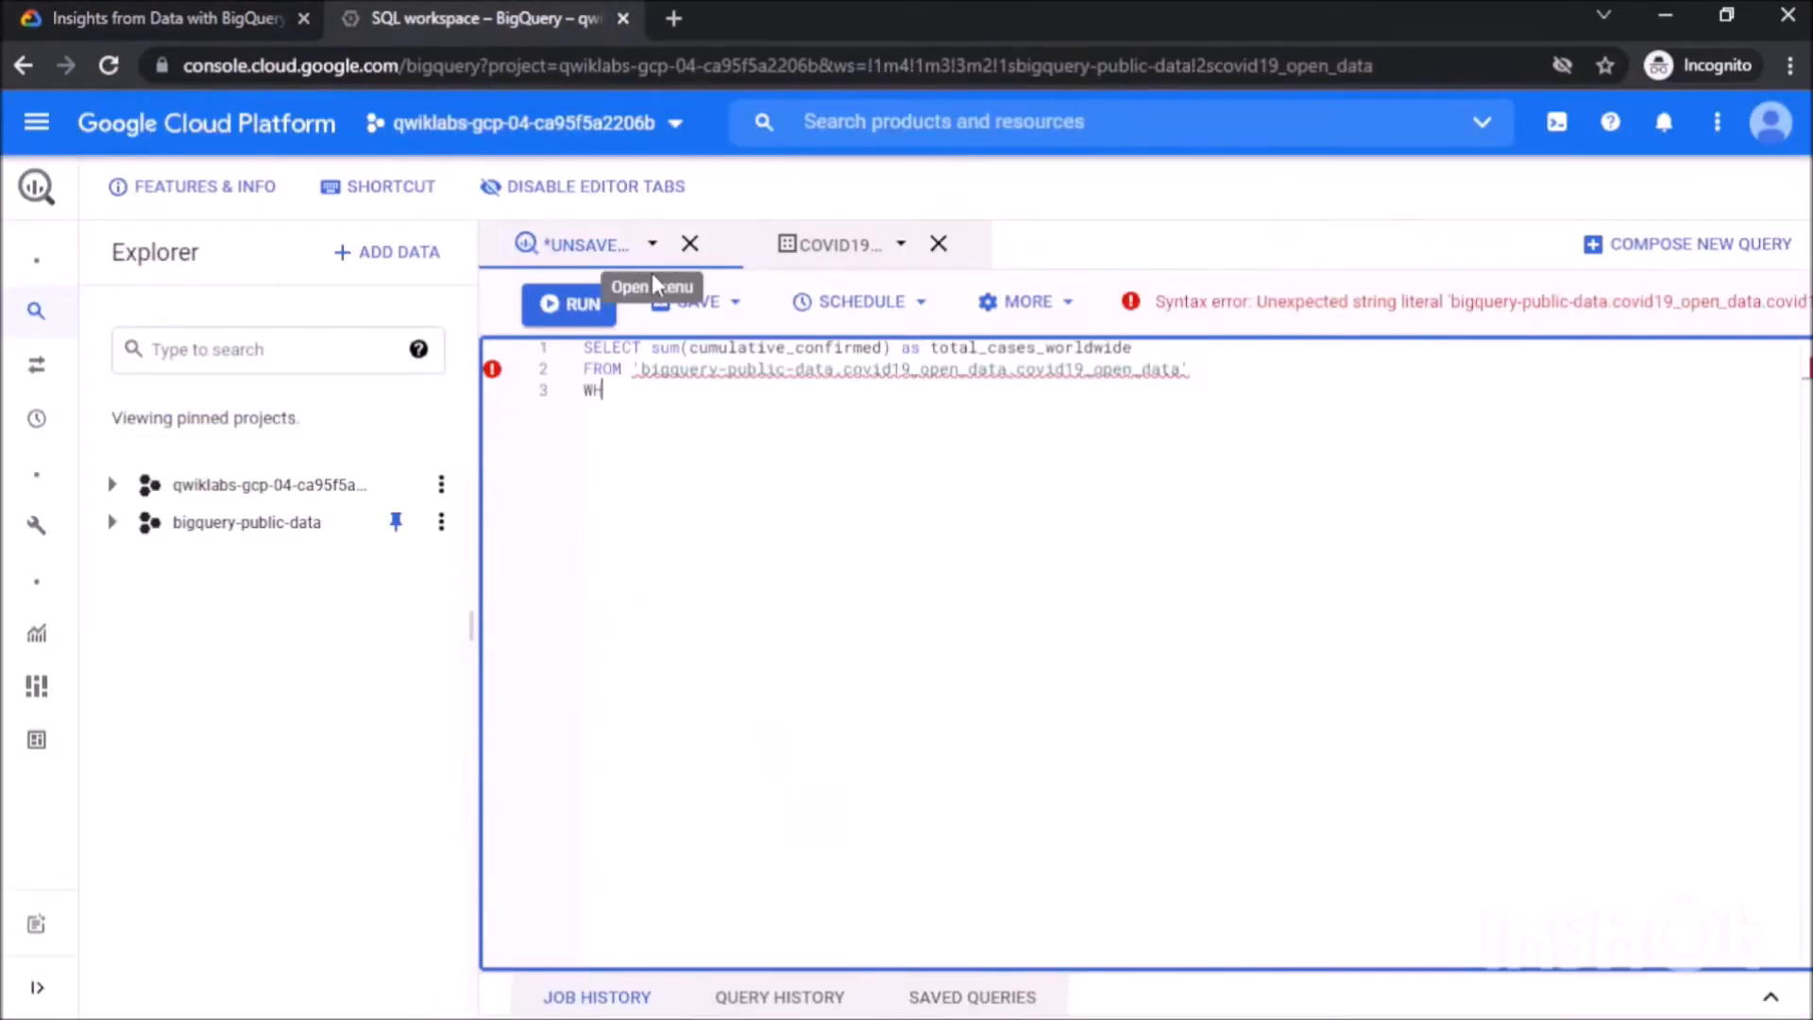
pyautogui.write("ERE data='2020-04-15'")
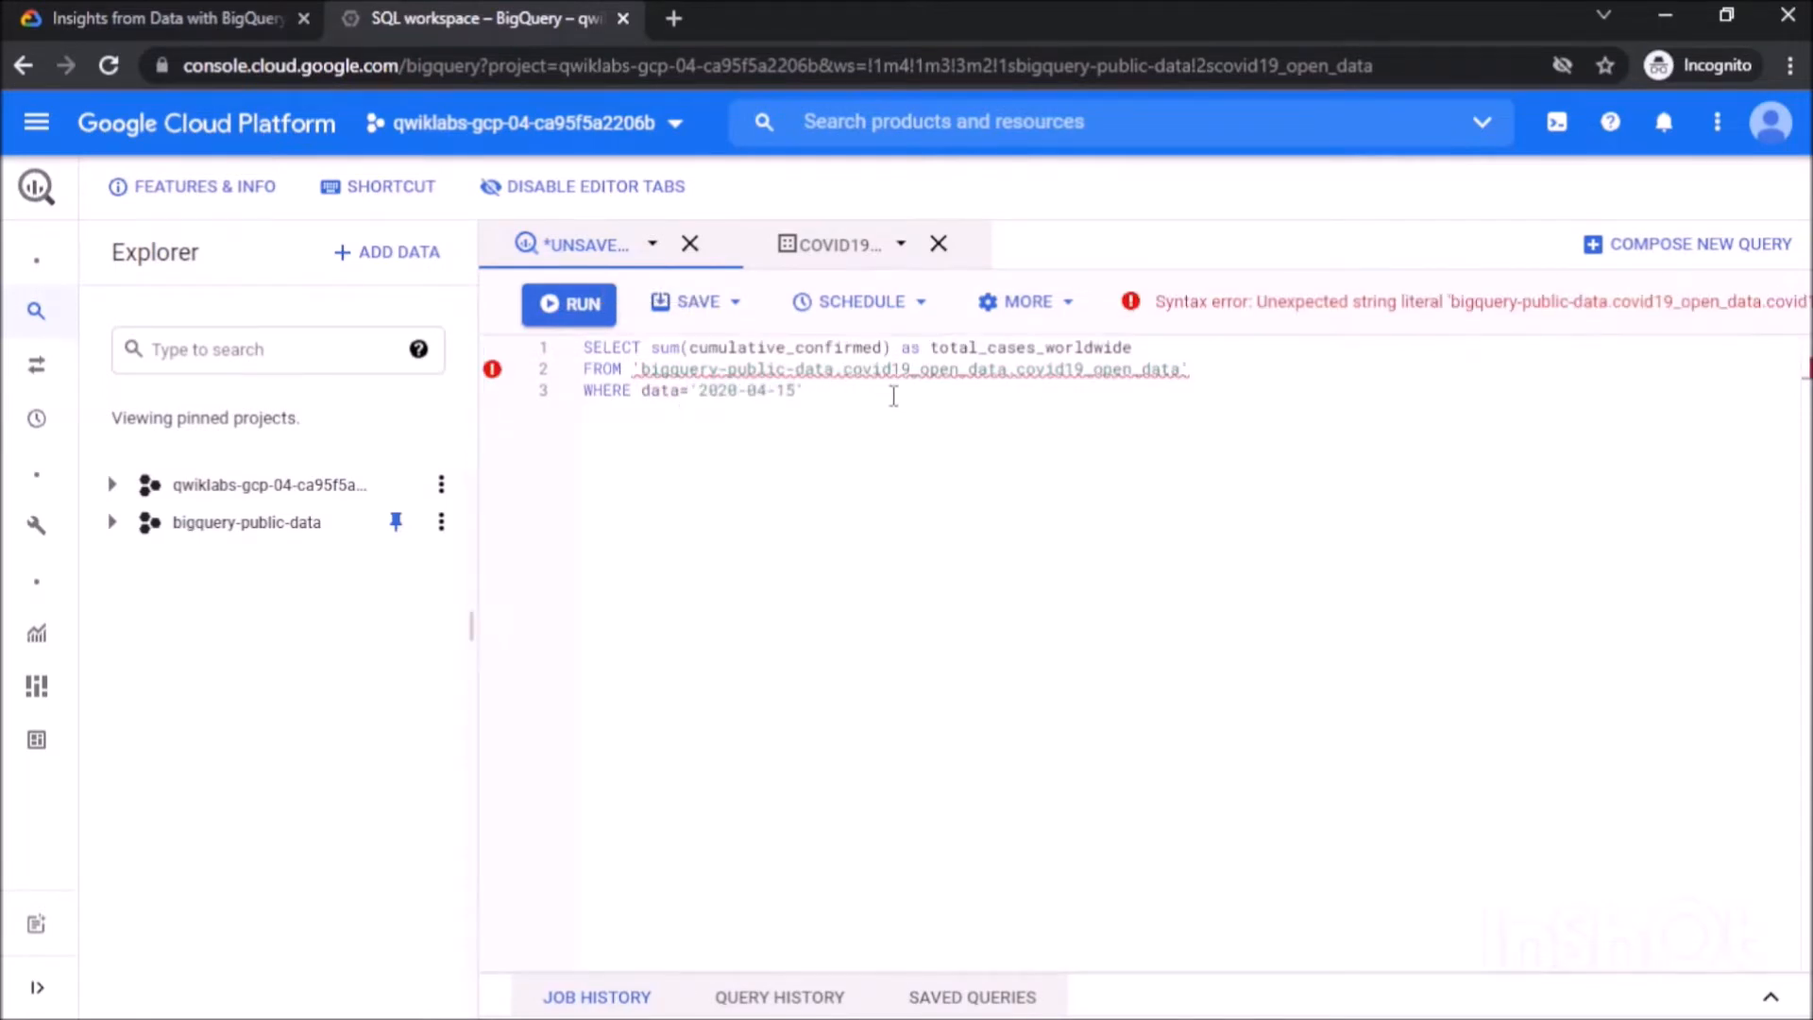
# Replace the single quotes around the table name in the FROM line with backticks.
pyautogui.click(1195, 370)
pyautogui.press('BackSpace')
pyautogui.write('`')
pyautogui.press('Left')
pyautogui.press('Left')
pyautogui.press('Left')
pyautogui.press('Left')
pyautogui.press('Left')
pyautogui.press('Left')
pyautogui.press('Left')
pyautogui.press('Left')
pyautogui.press('Left')
pyautogui.press('Left')
pyautogui.press('Left')
pyautogui.press('Left')
pyautogui.press('Left')
pyautogui.press('Left')
pyautogui.press('Left')
pyautogui.press('Left')
pyautogui.press('Left')
pyautogui.press('Left')
pyautogui.press('Left')
pyautogui.press('Left')
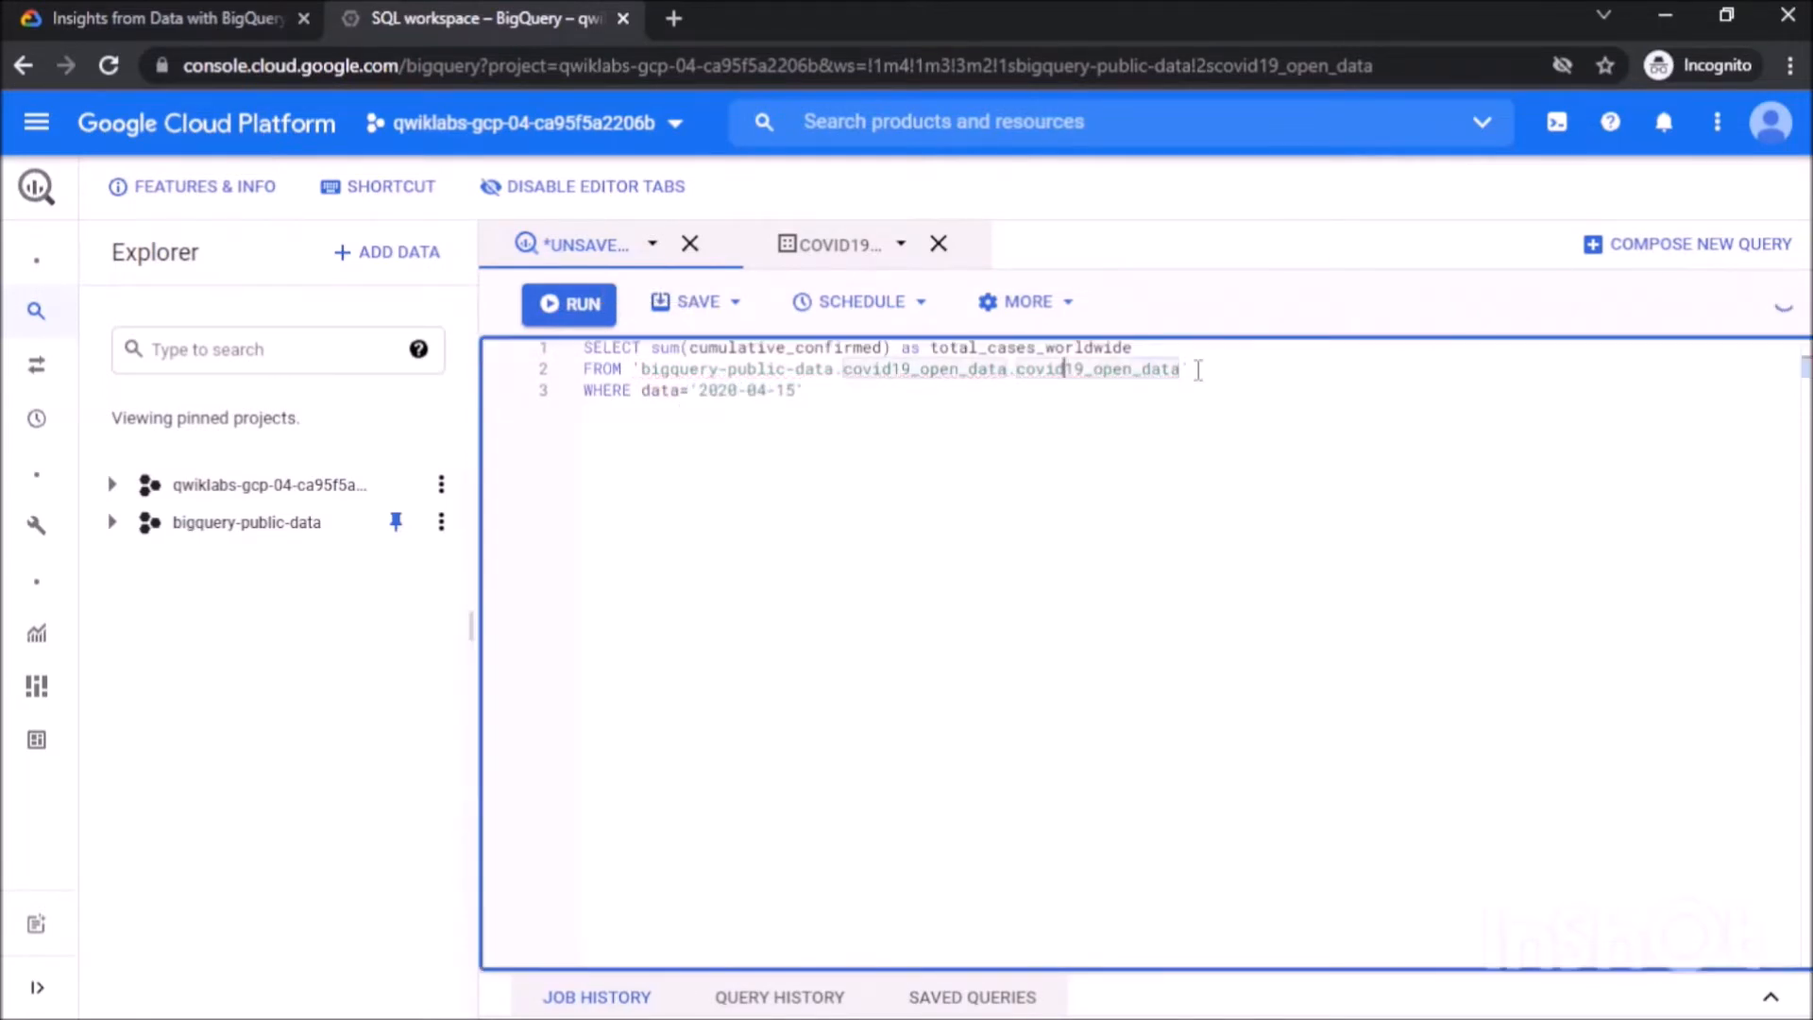
pyautogui.press('BackSpace')
pyautogui.write('`')
# Replace the single quotes around the date value in the WHERE line with backticks.
pyautogui.click(951, 388)
pyautogui.press('BackSpace')
pyautogui.write('`')
pyautogui.press('Left')
pyautogui.press('Left')
pyautogui.press('Left')
pyautogui.press('Left')
pyautogui.press('Left')
pyautogui.press('Left')
pyautogui.press('Left')
pyautogui.press('Left')
pyautogui.press('Left')
pyautogui.press('Left')
pyautogui.press('Left')
pyautogui.press('BackSpace')
pyautogui.write('`')
pyautogui.press('BackSpace')
pyautogui.write('`')
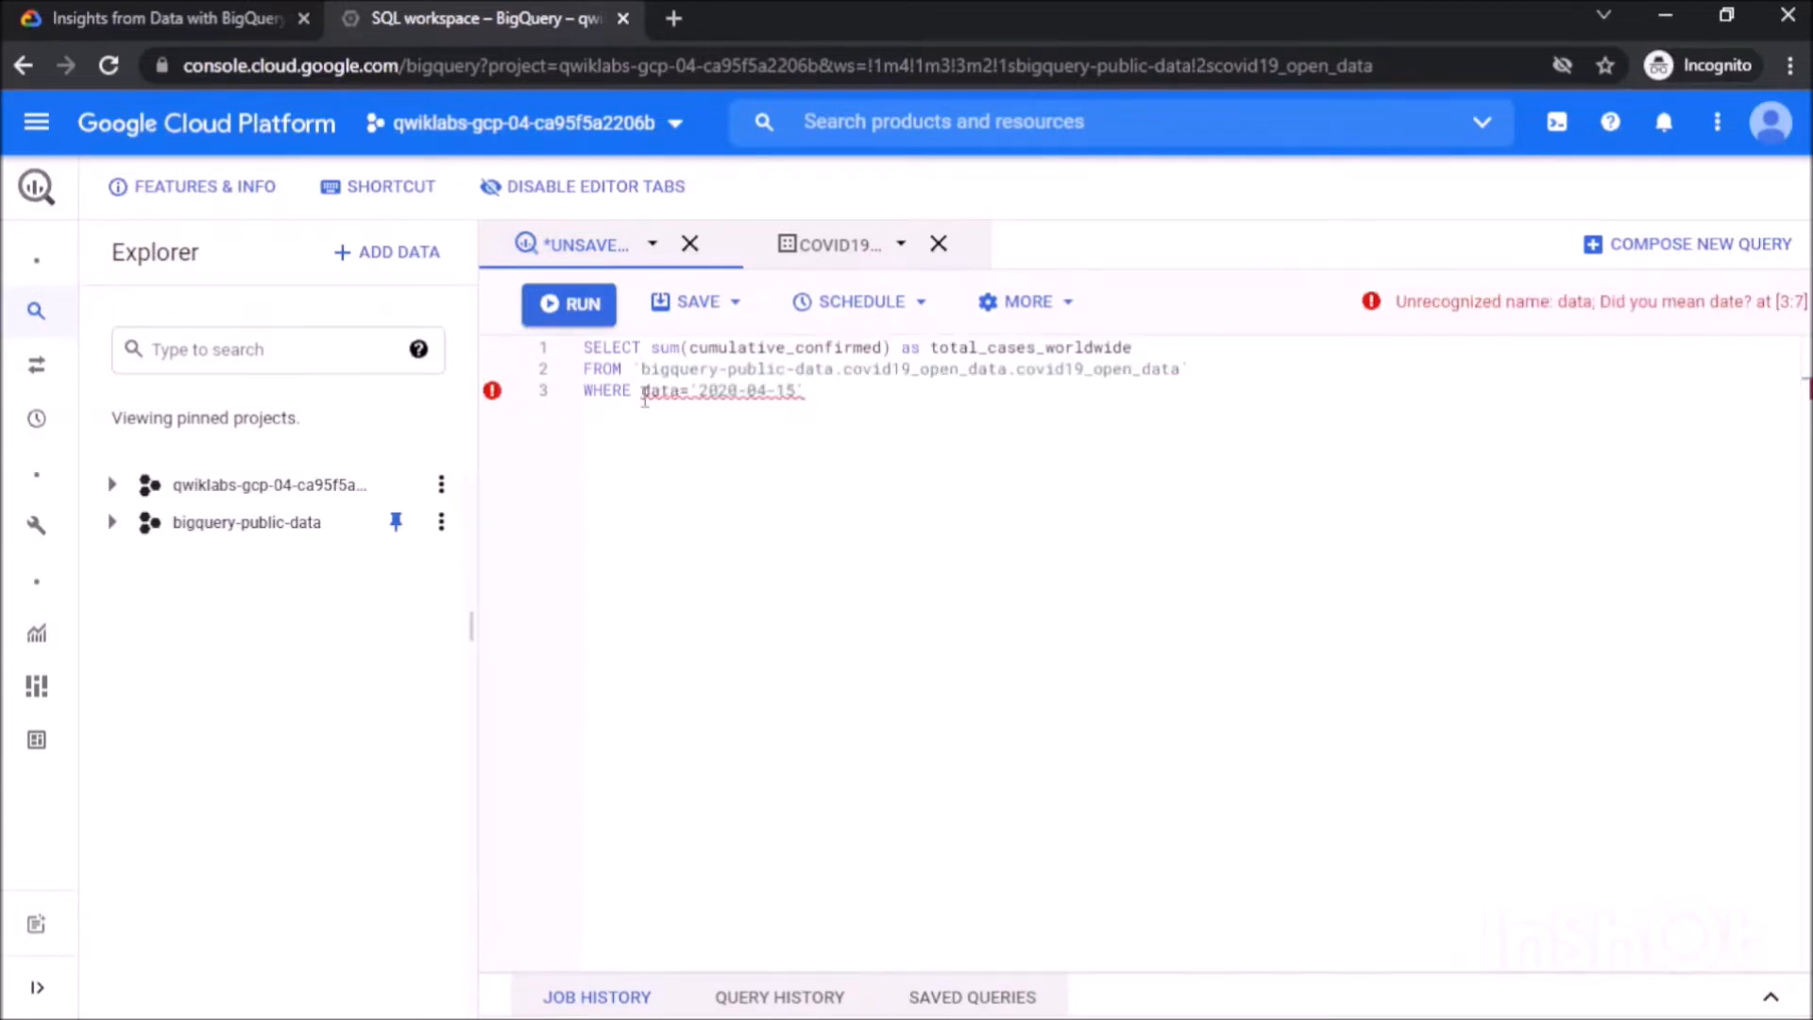
# Rewrite the WHERE condition as date='2020-04-15'.
pyautogui.moveTo(862, 413); pyautogui.dragTo(648, 392)
pyautogui.press('BackSpace')
pyautogui.write("date='2020-04-15'")
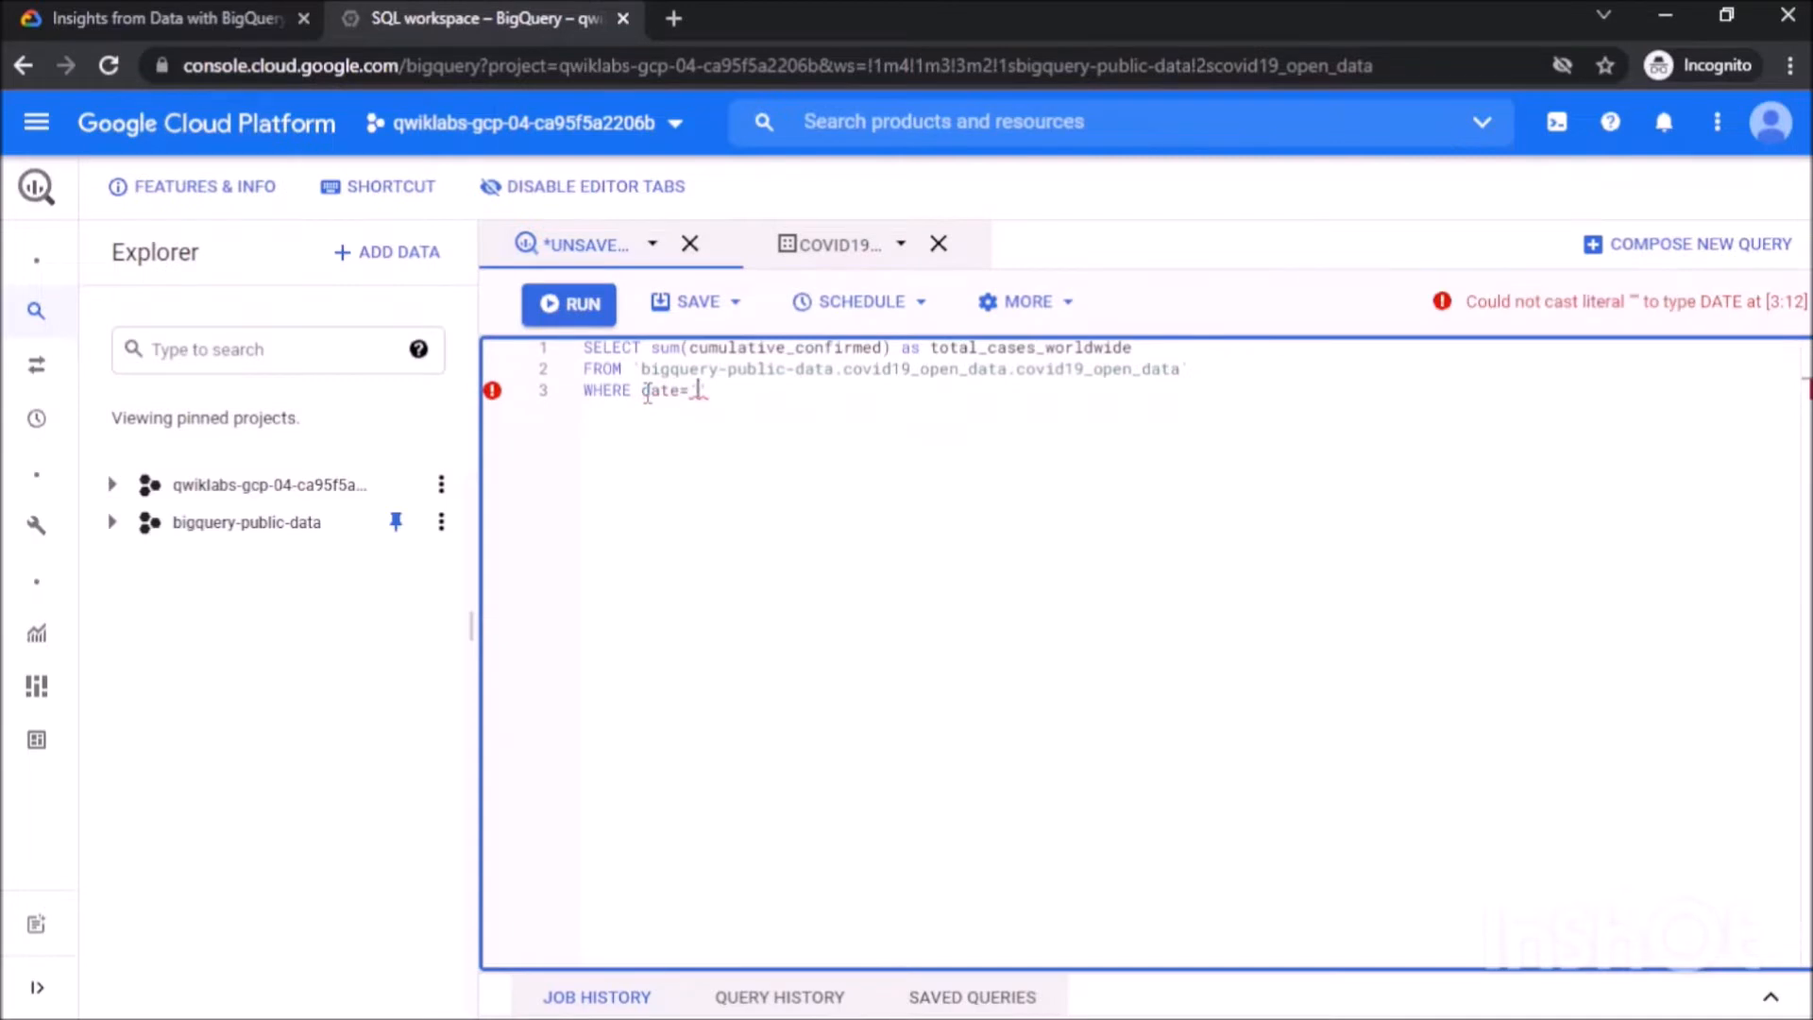
# Run the total_cases_worldwide query and check the progress of the Total Confirmed Cases task on the lab page.
pyautogui.click(593, 312)
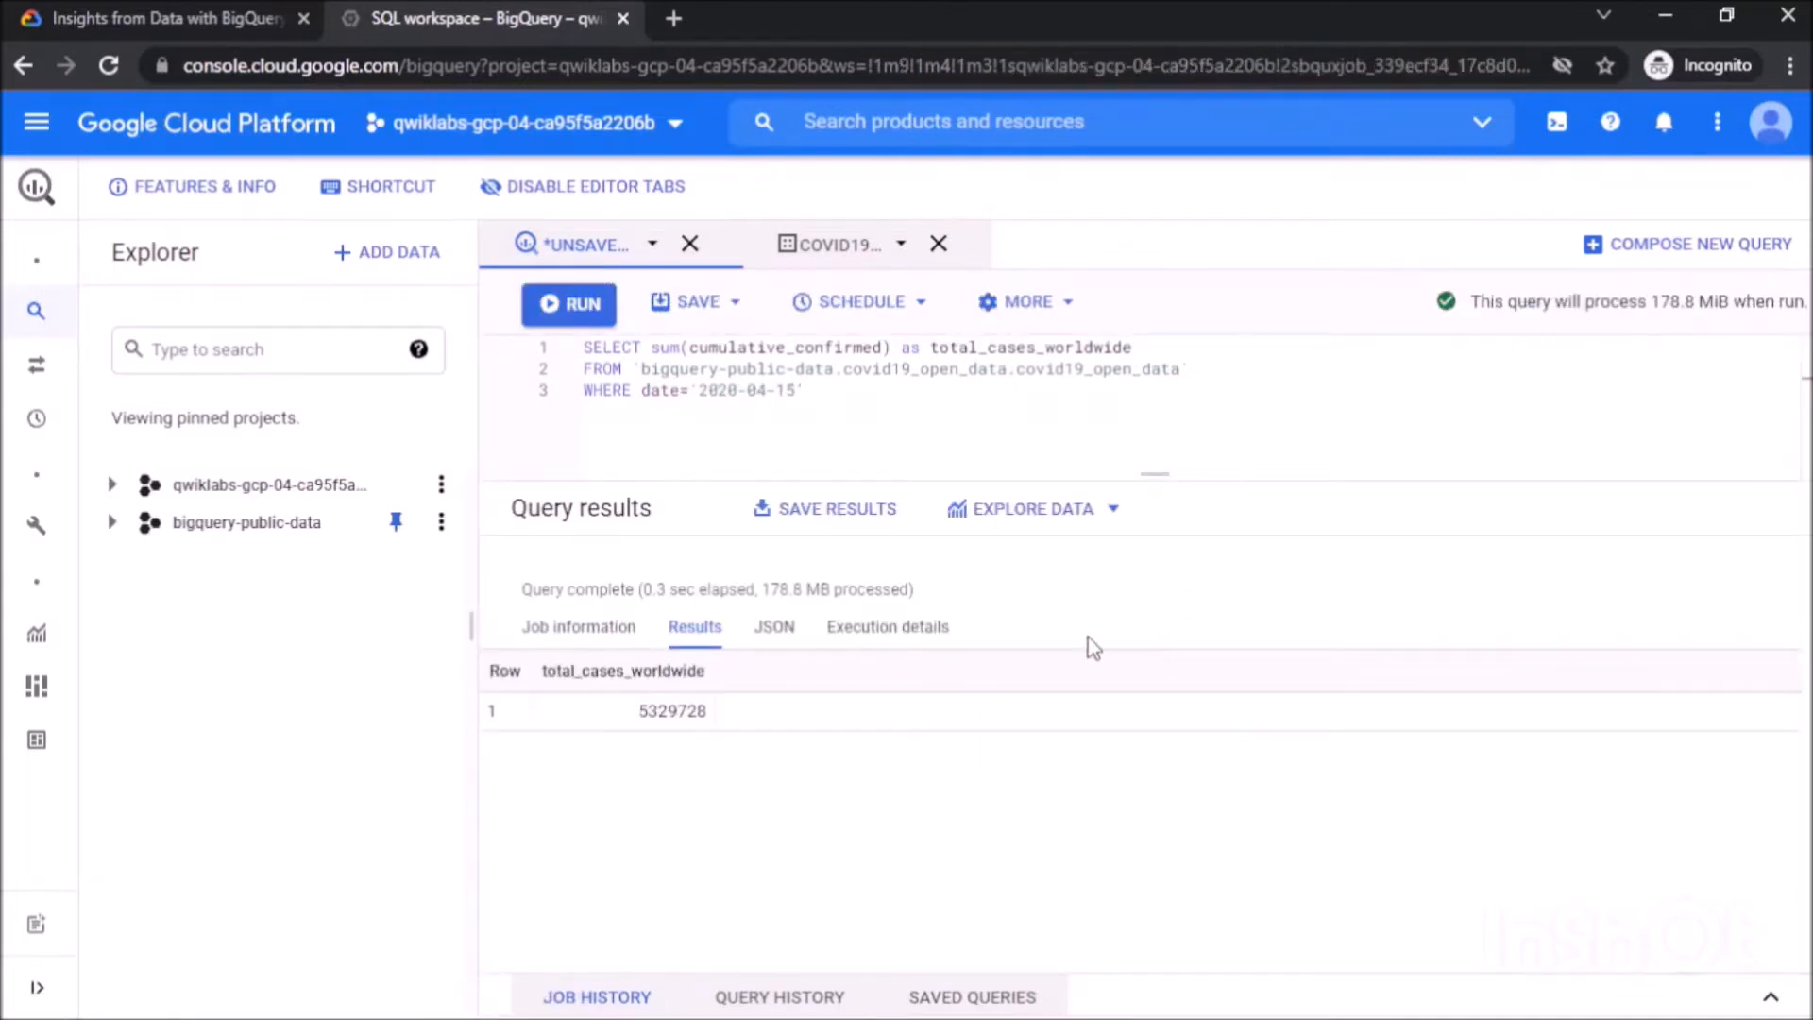
pyautogui.click(210, 11)
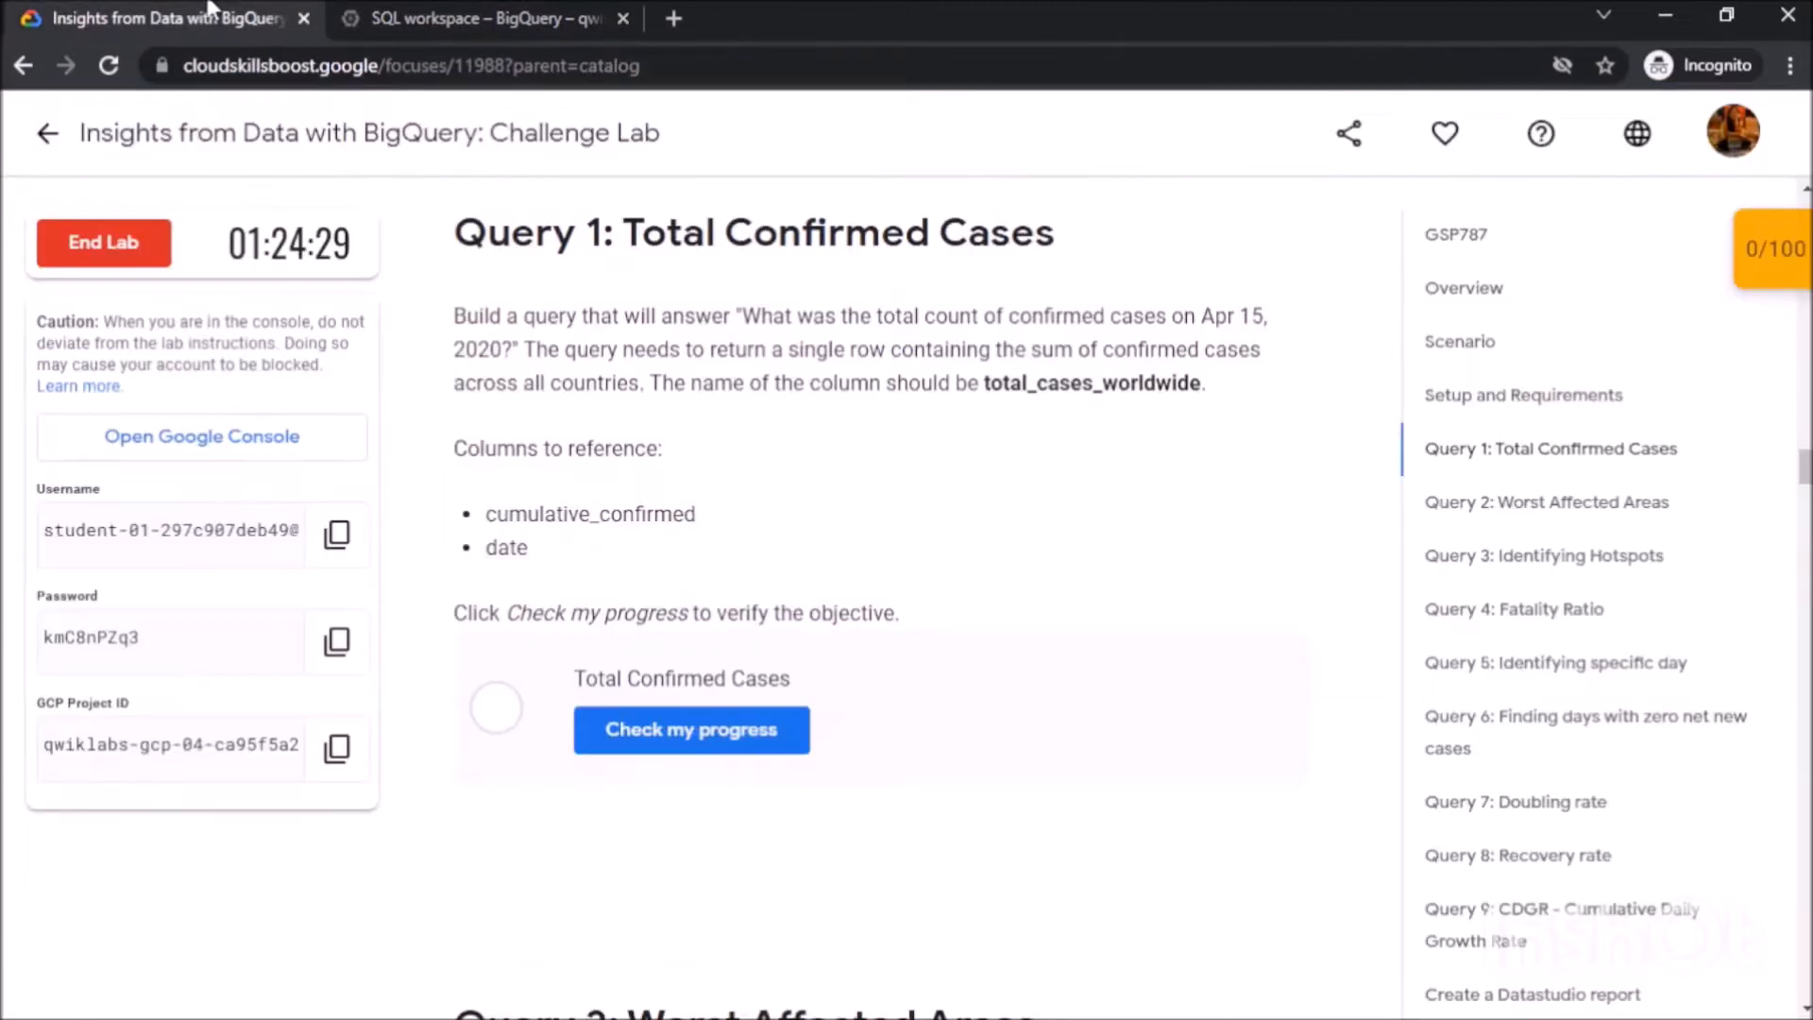
pyautogui.click(610, 719)
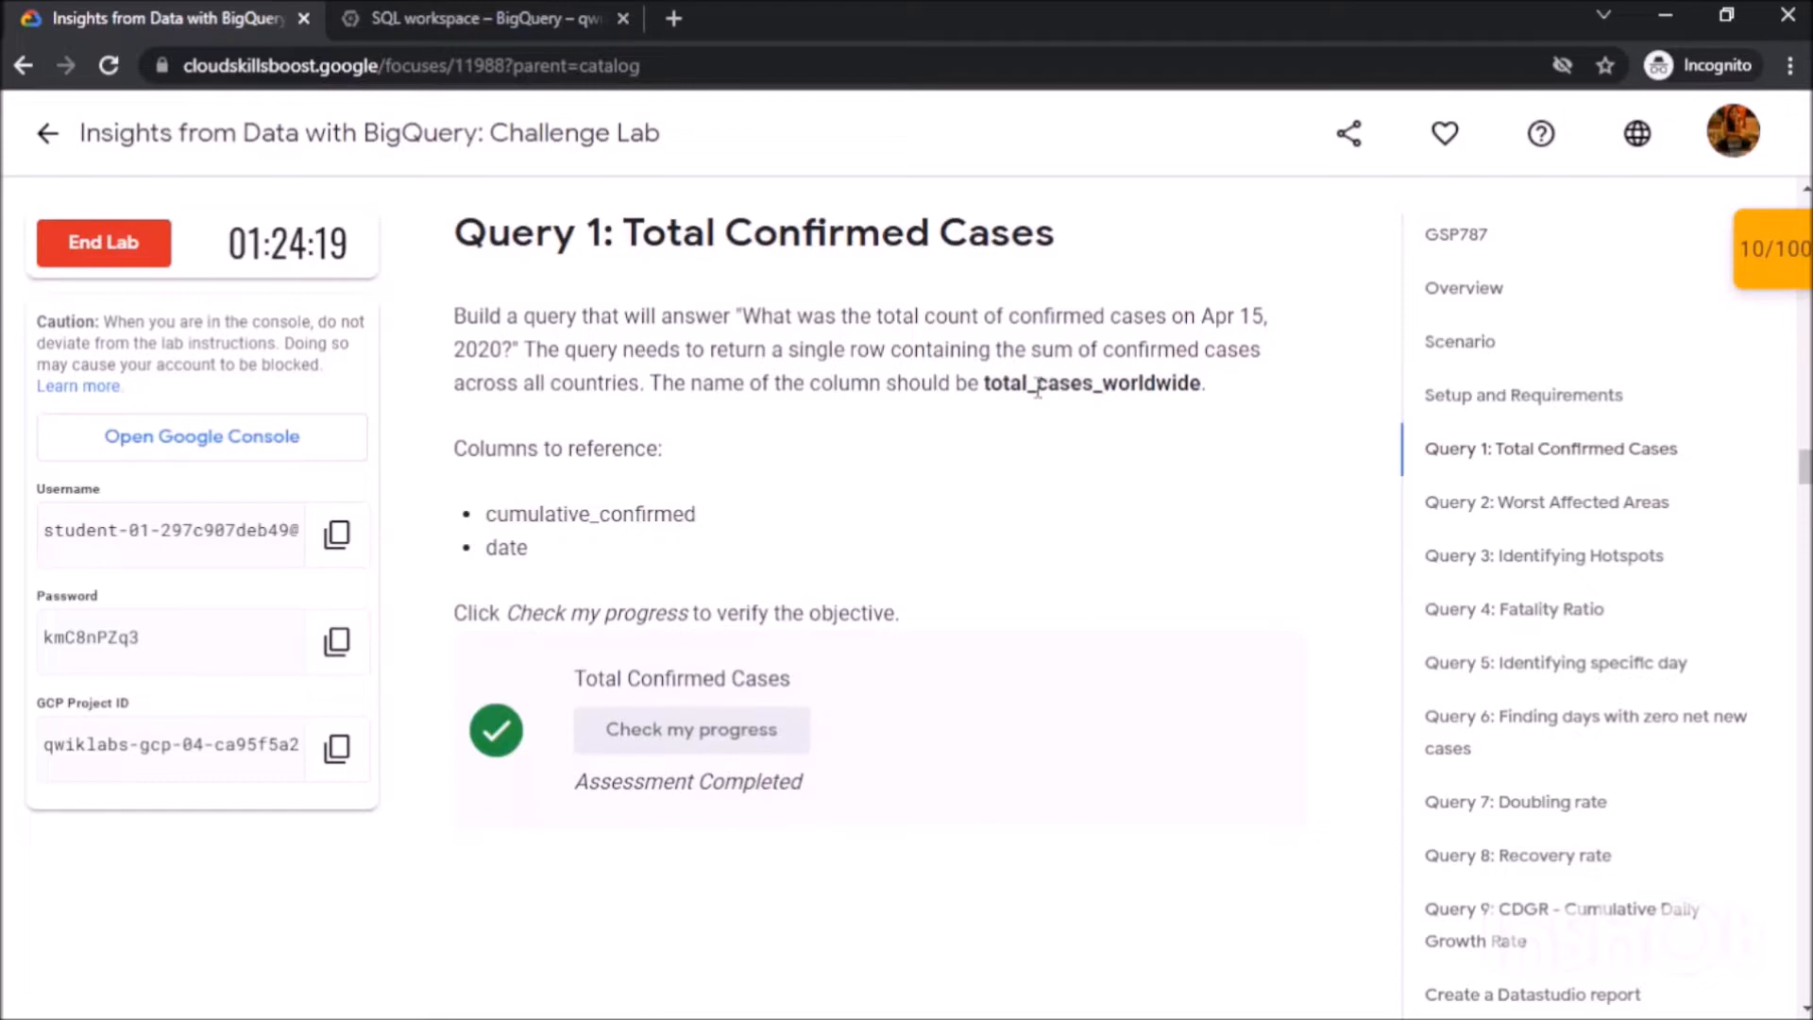
# Open the lab's Query 2: Worst Affected Areas instructions and clear the old query from the BigQuery editor.
pyautogui.click(1565, 504)
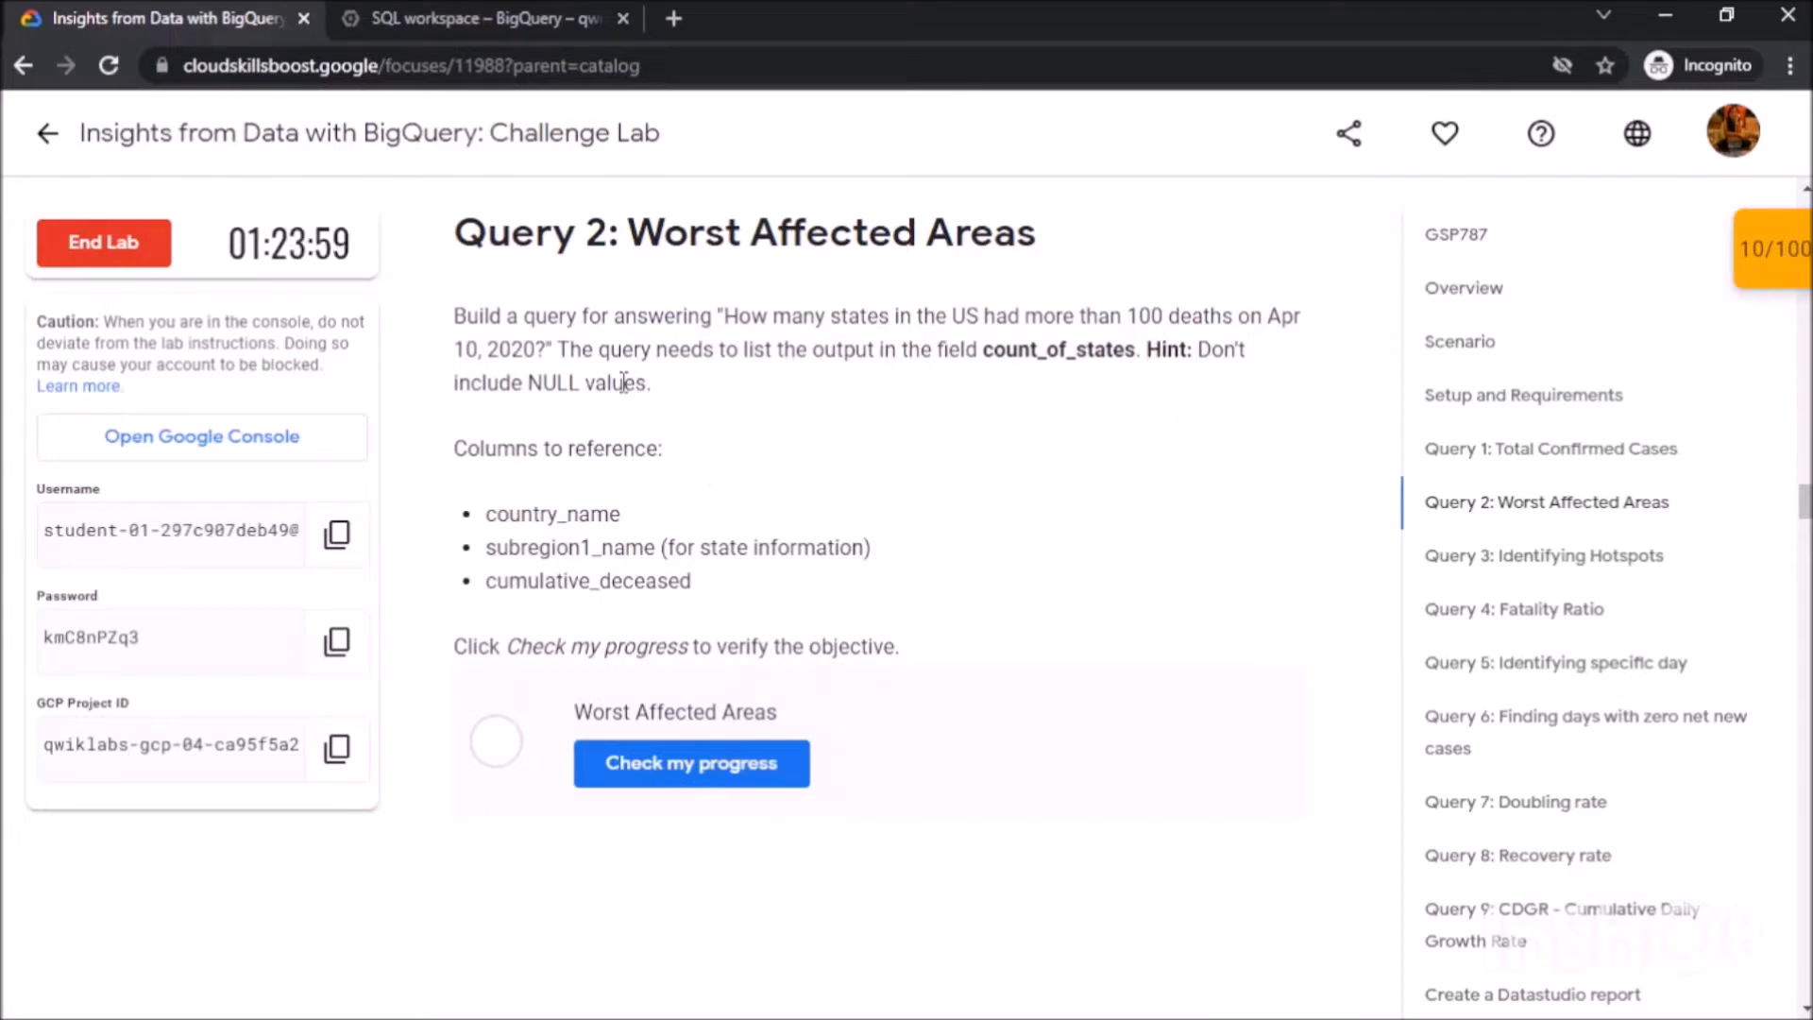
pyautogui.click(567, 19)
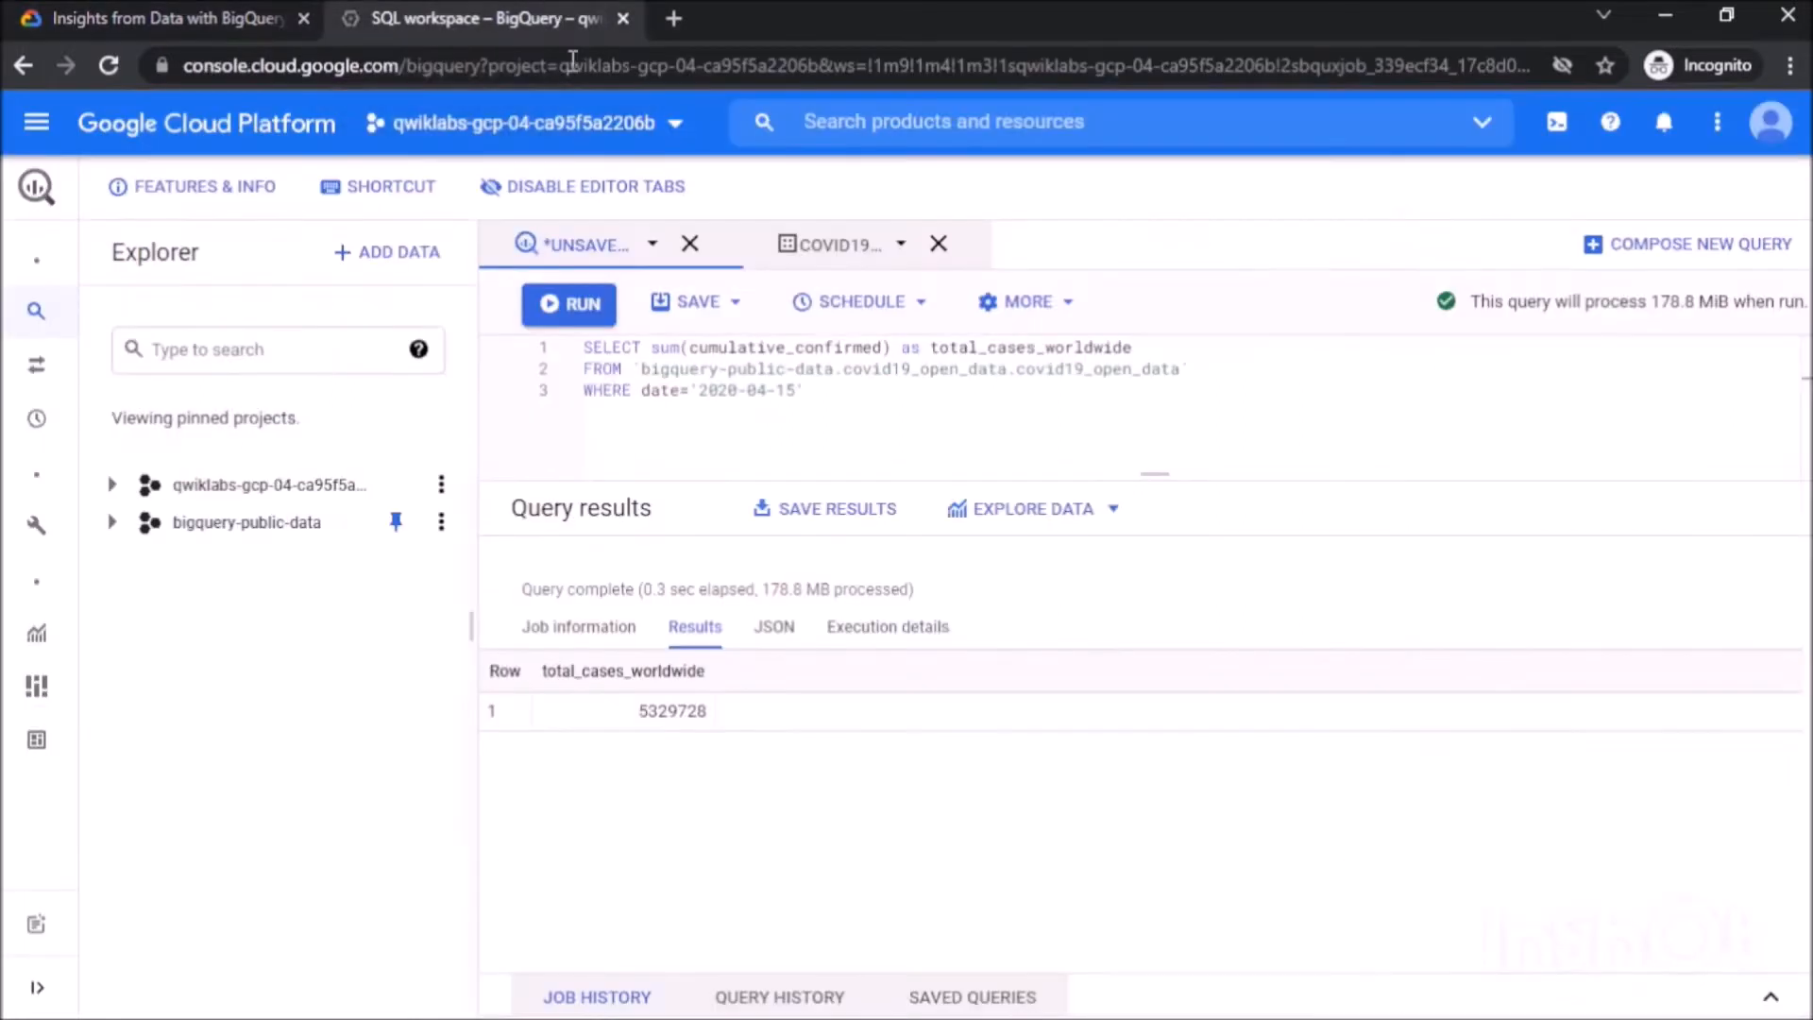
pyautogui.click(745, 371)
pyautogui.hotkey('ctrl', 'a')
pyautogui.press('Delete')
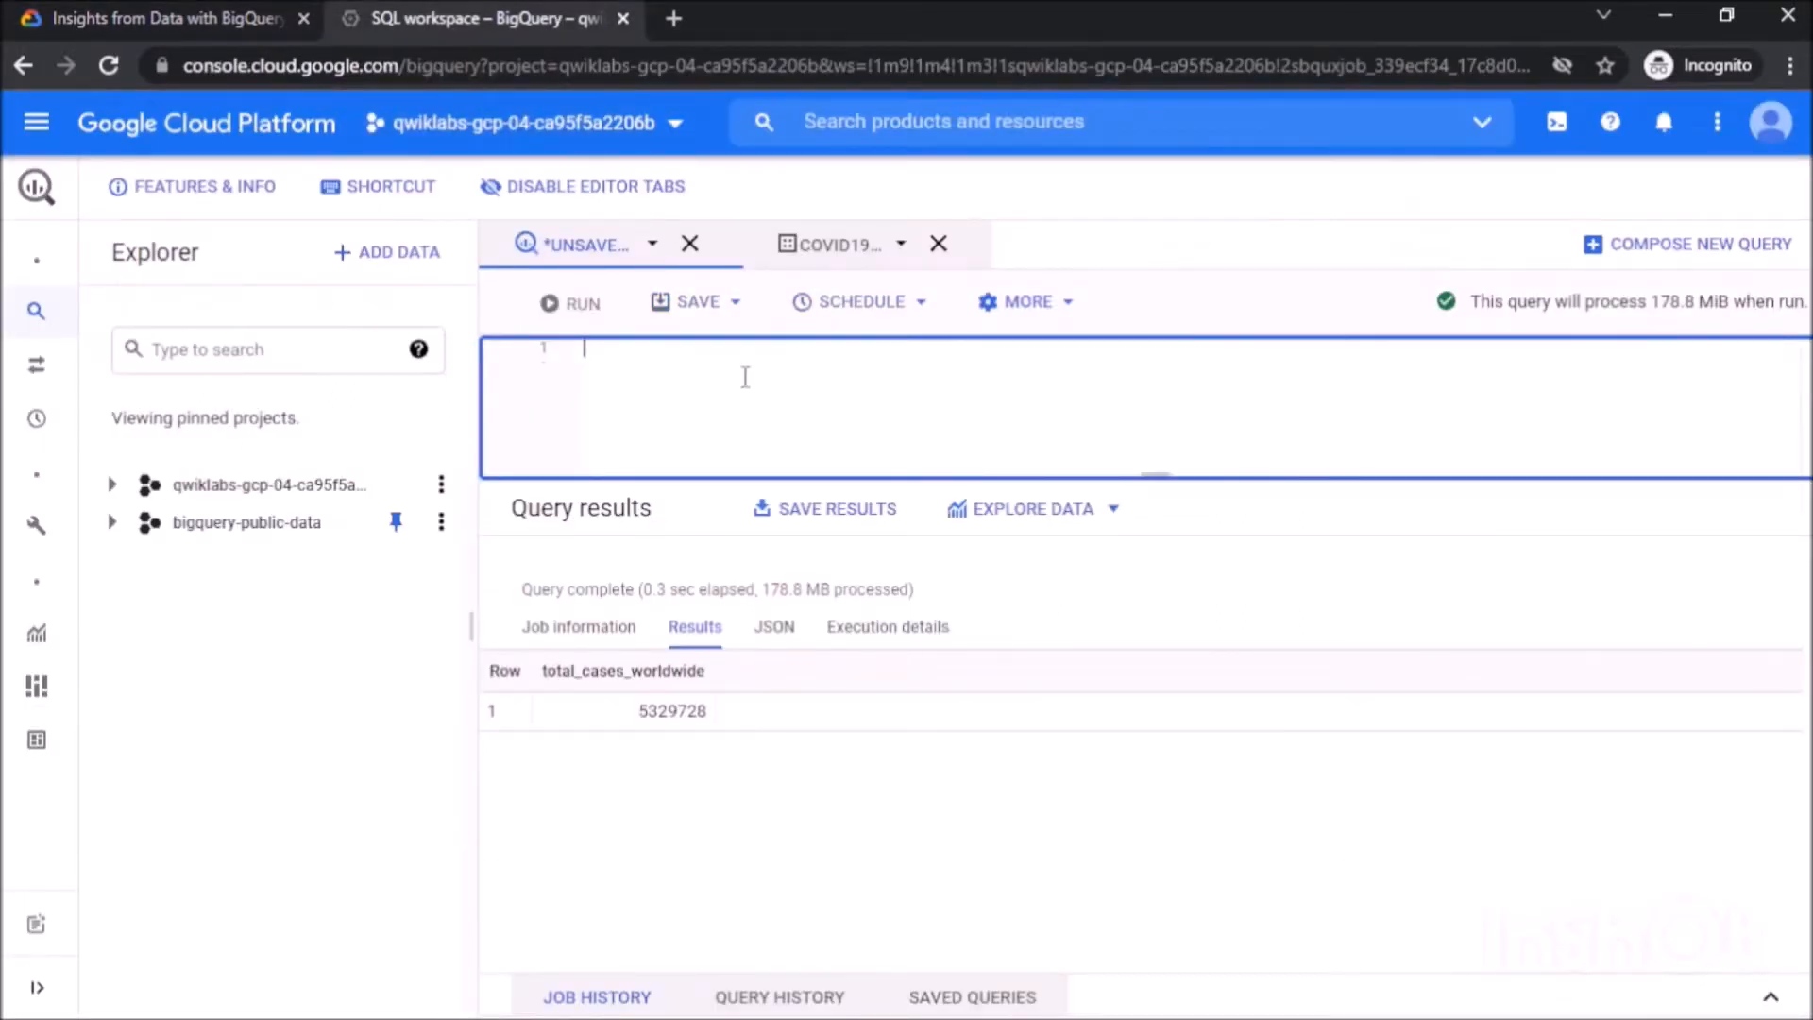
# Start a deaths_by_states WITH block selecting subregion1_name as state and sum(cumulative_decreased) as death_count.
pyautogui.write('with deaths_by_states as ()')
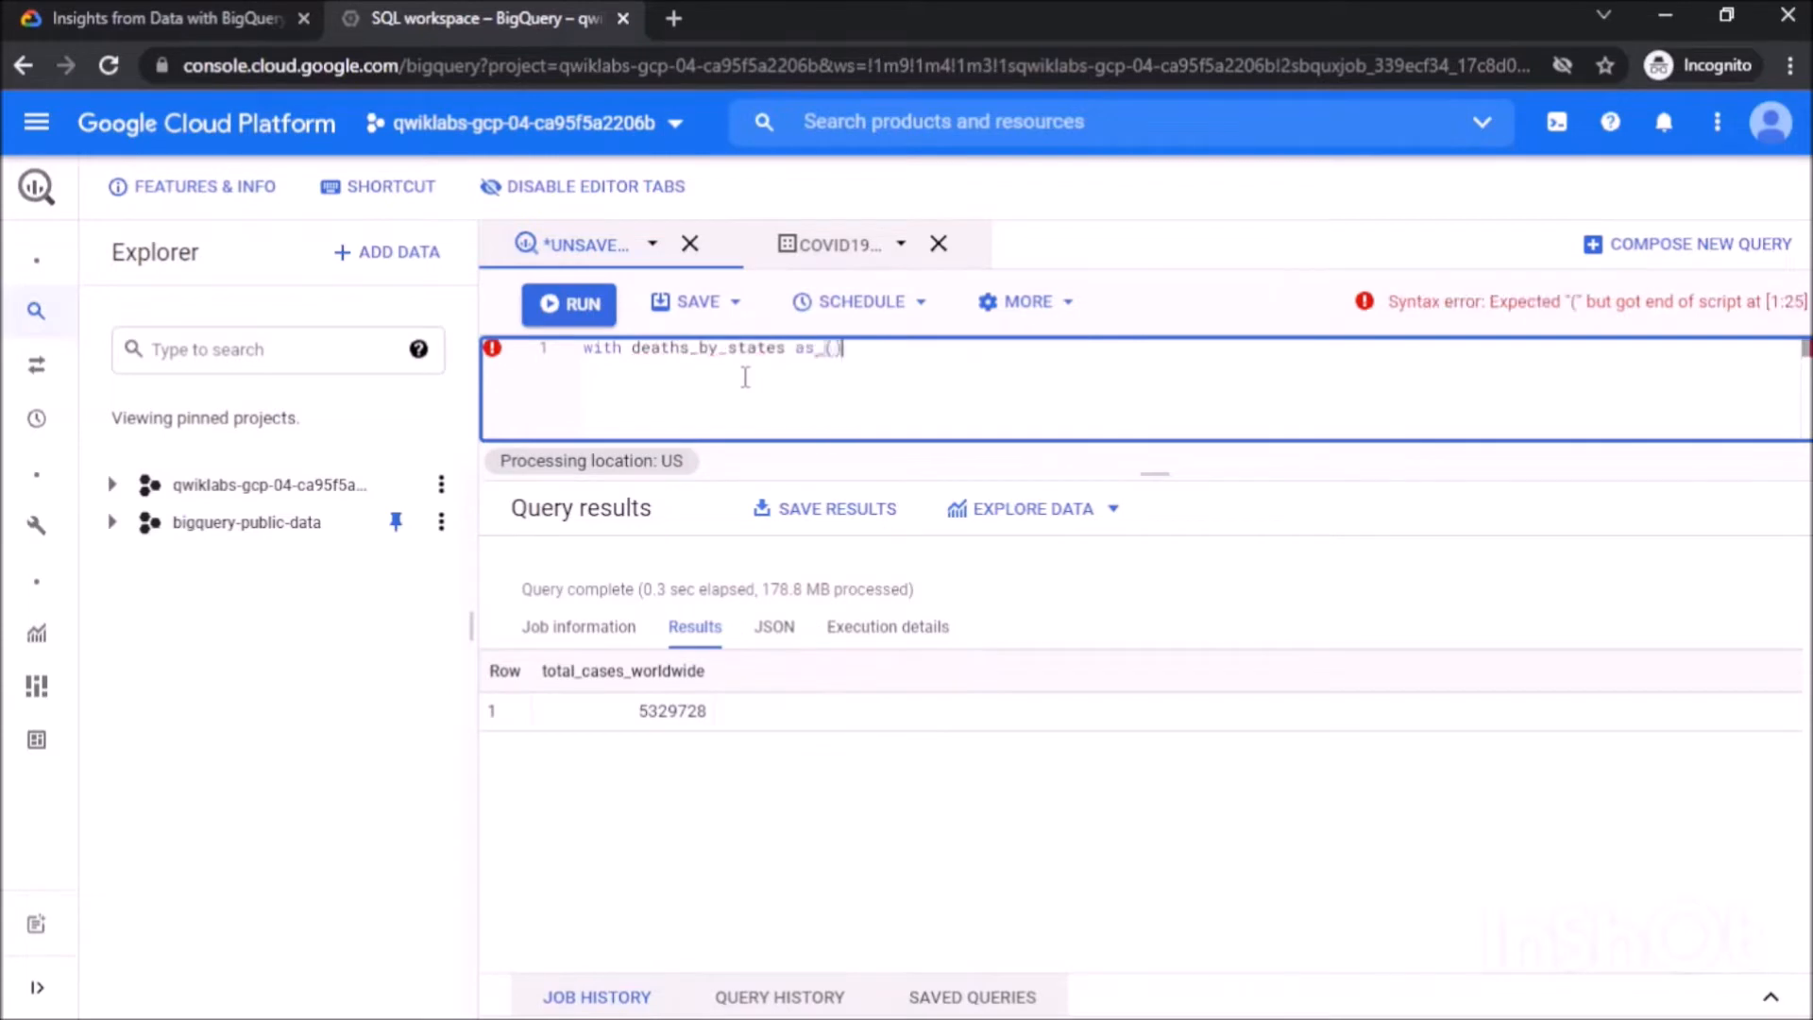
pyautogui.press('Left')
pyautogui.press('Return')
pyautogui.write('SELECT')
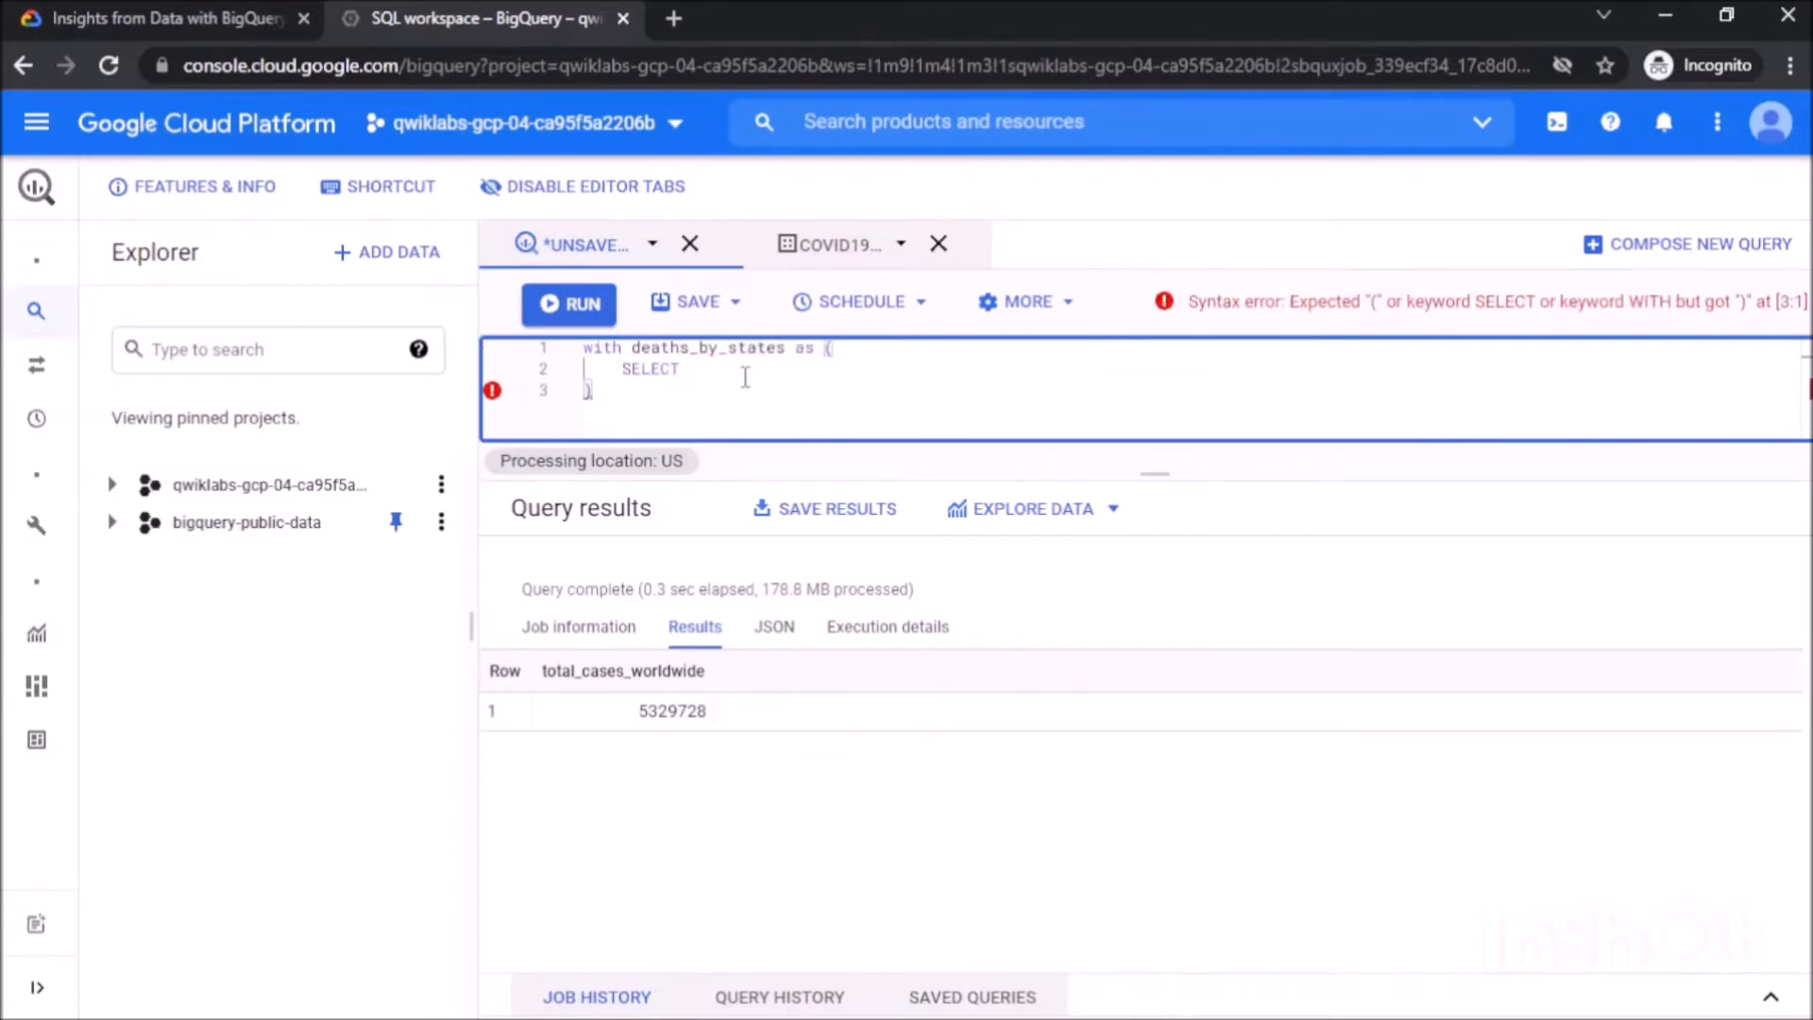
pyautogui.write(' substgion1_name')
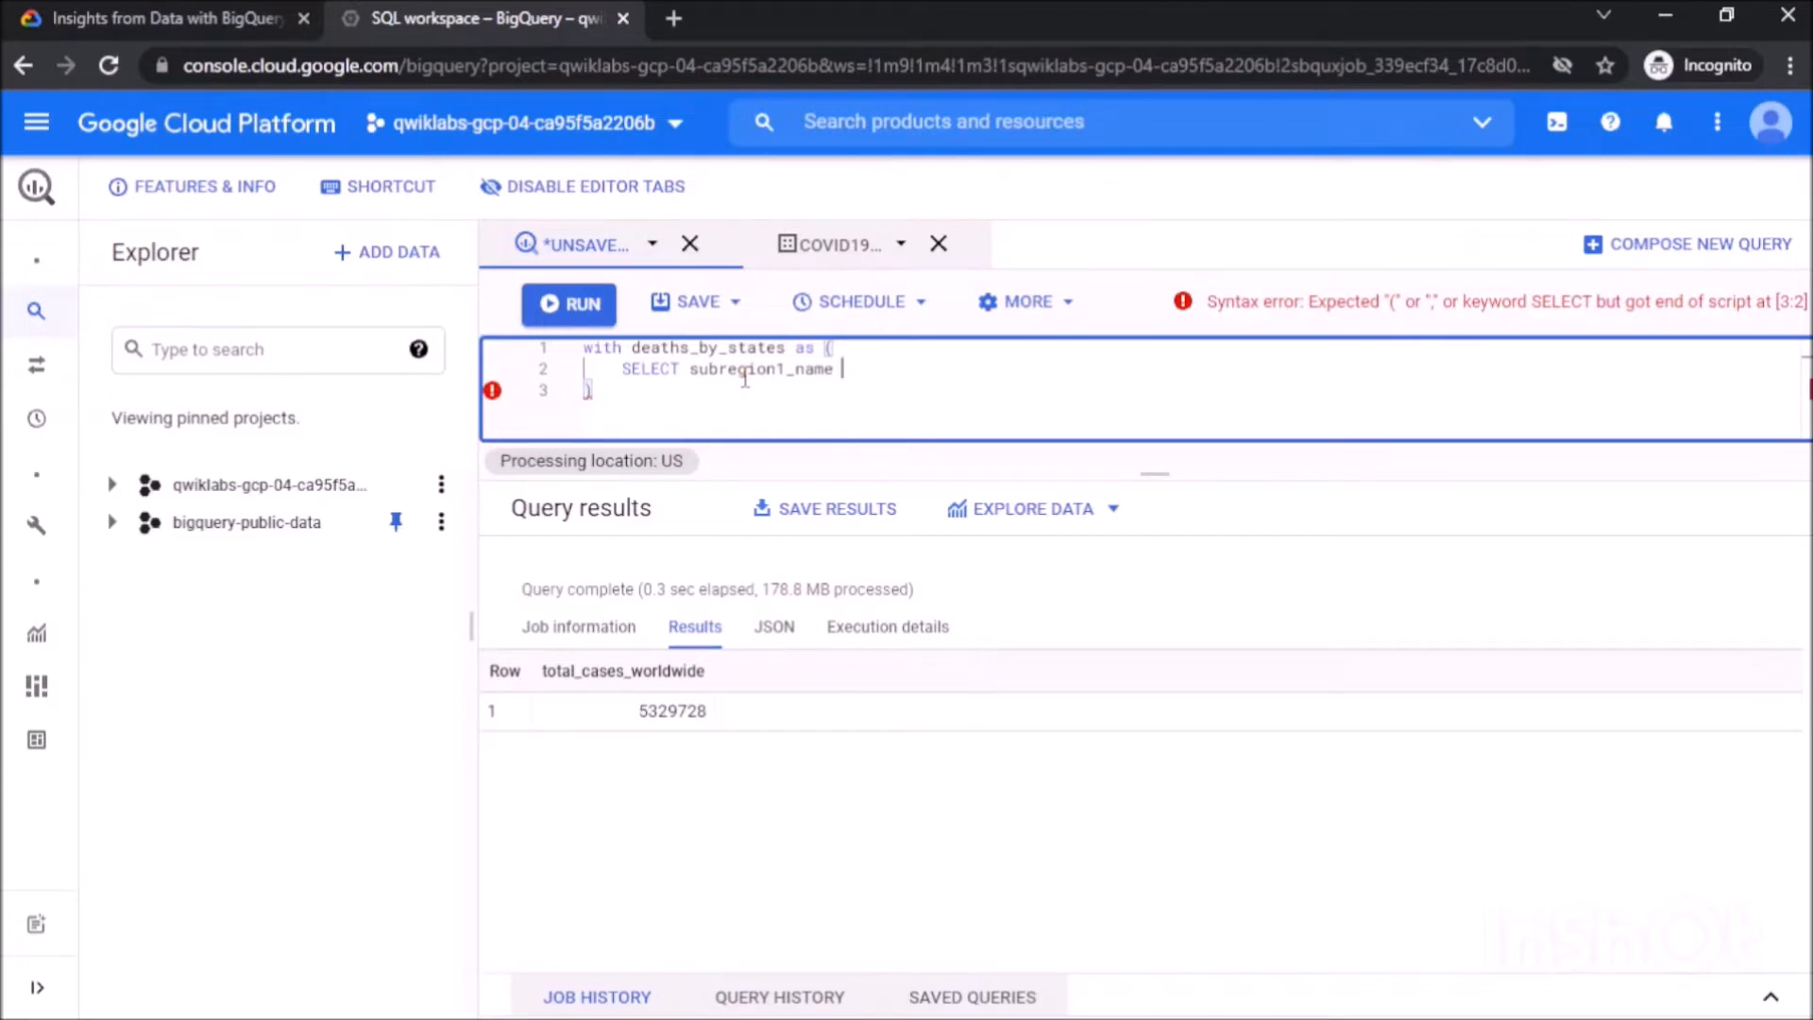
pyautogui.write('as ')
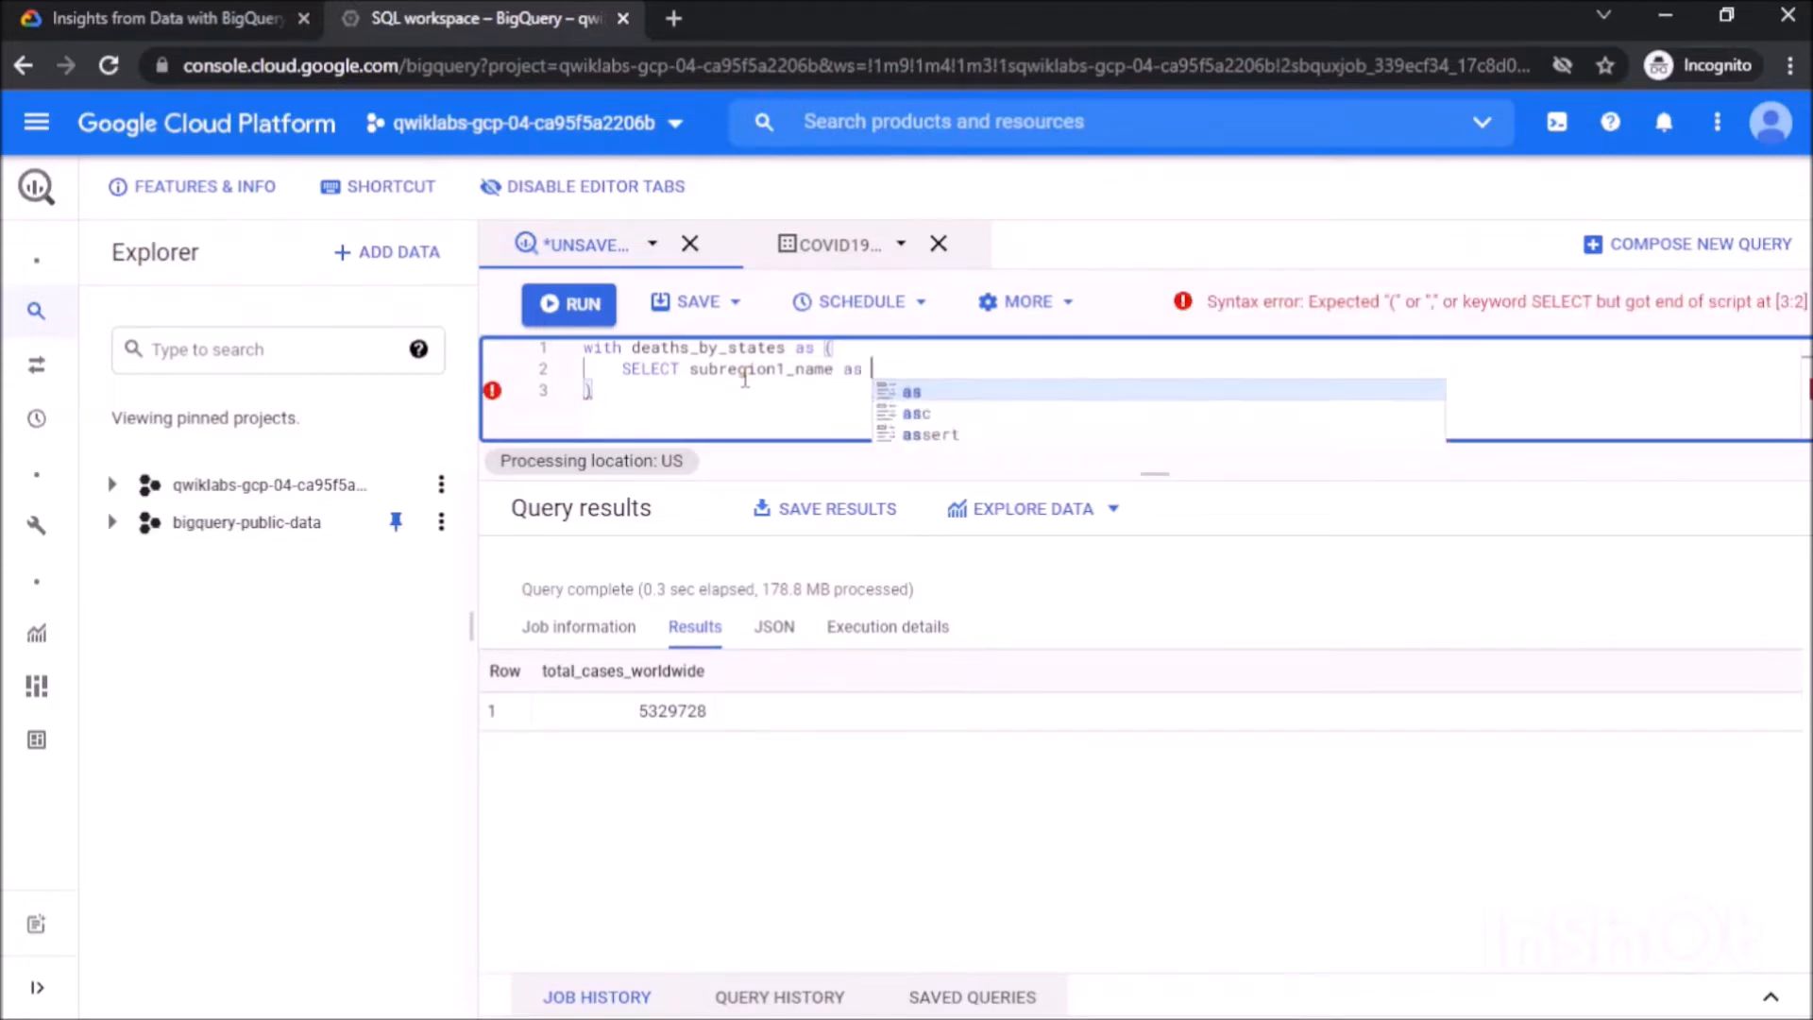
pyautogui.write('state, sum(cumulative_decreased')
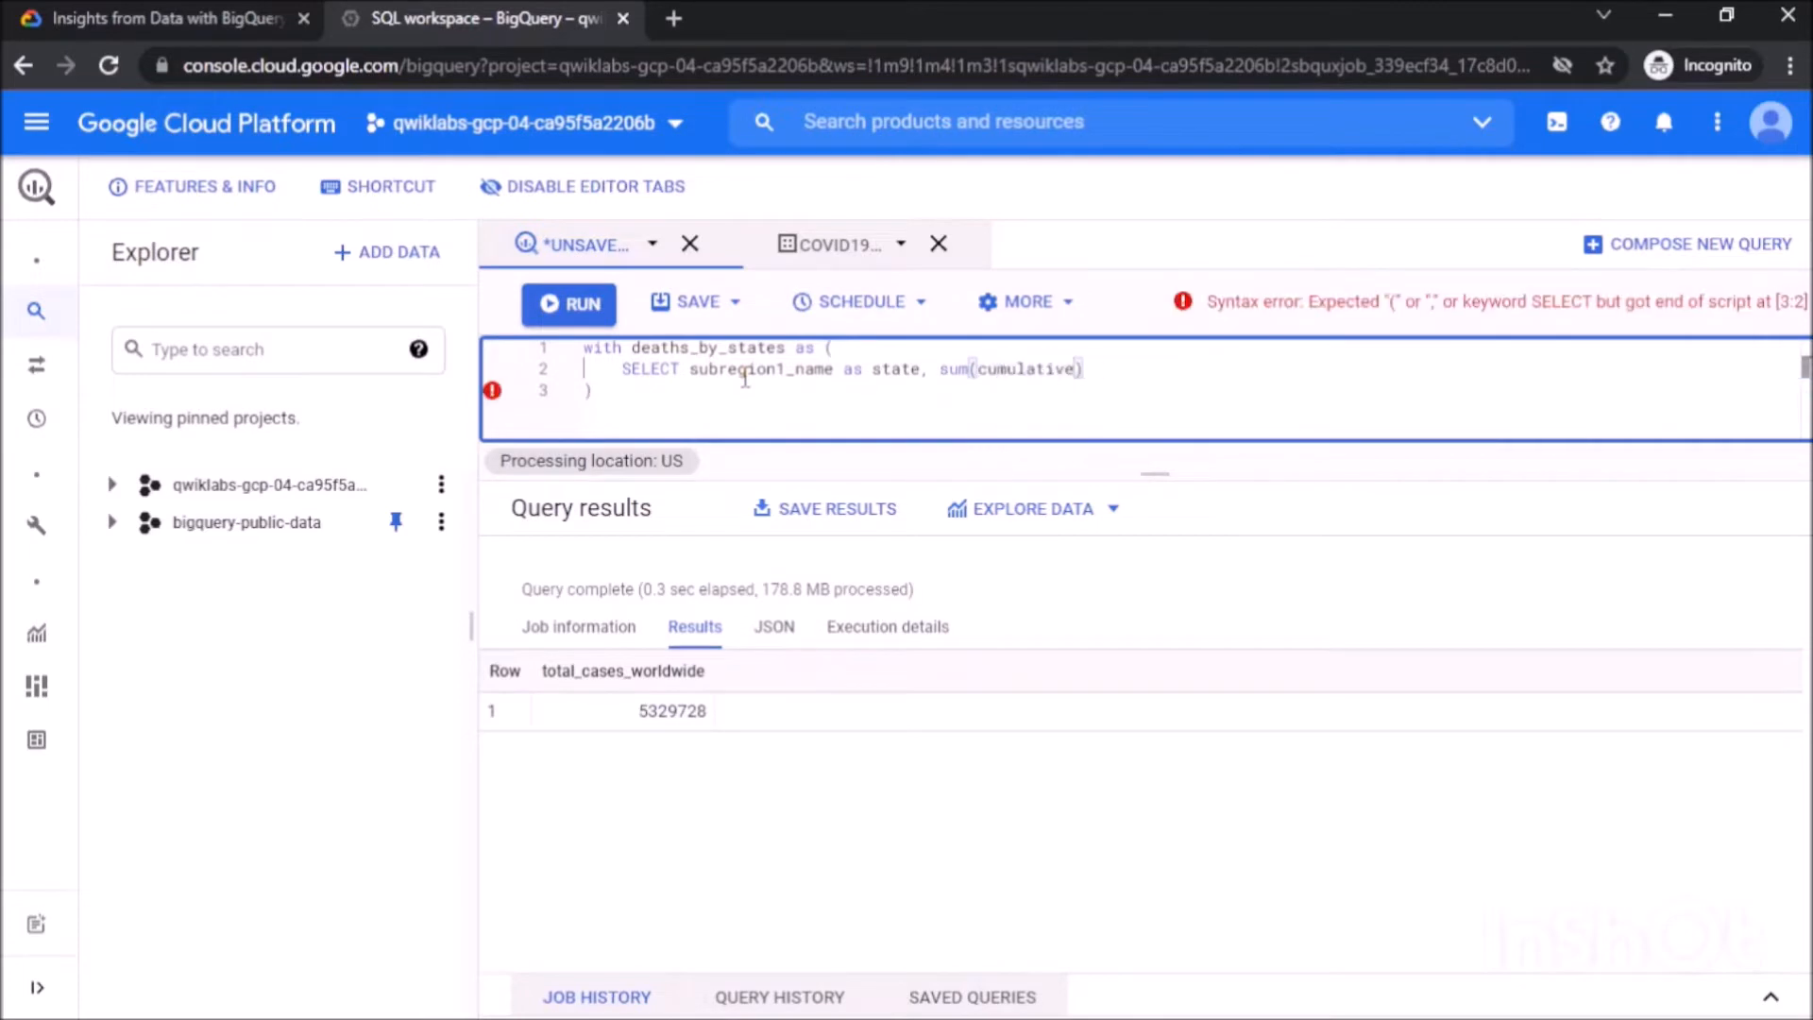
pyautogui.write(') as death_count')
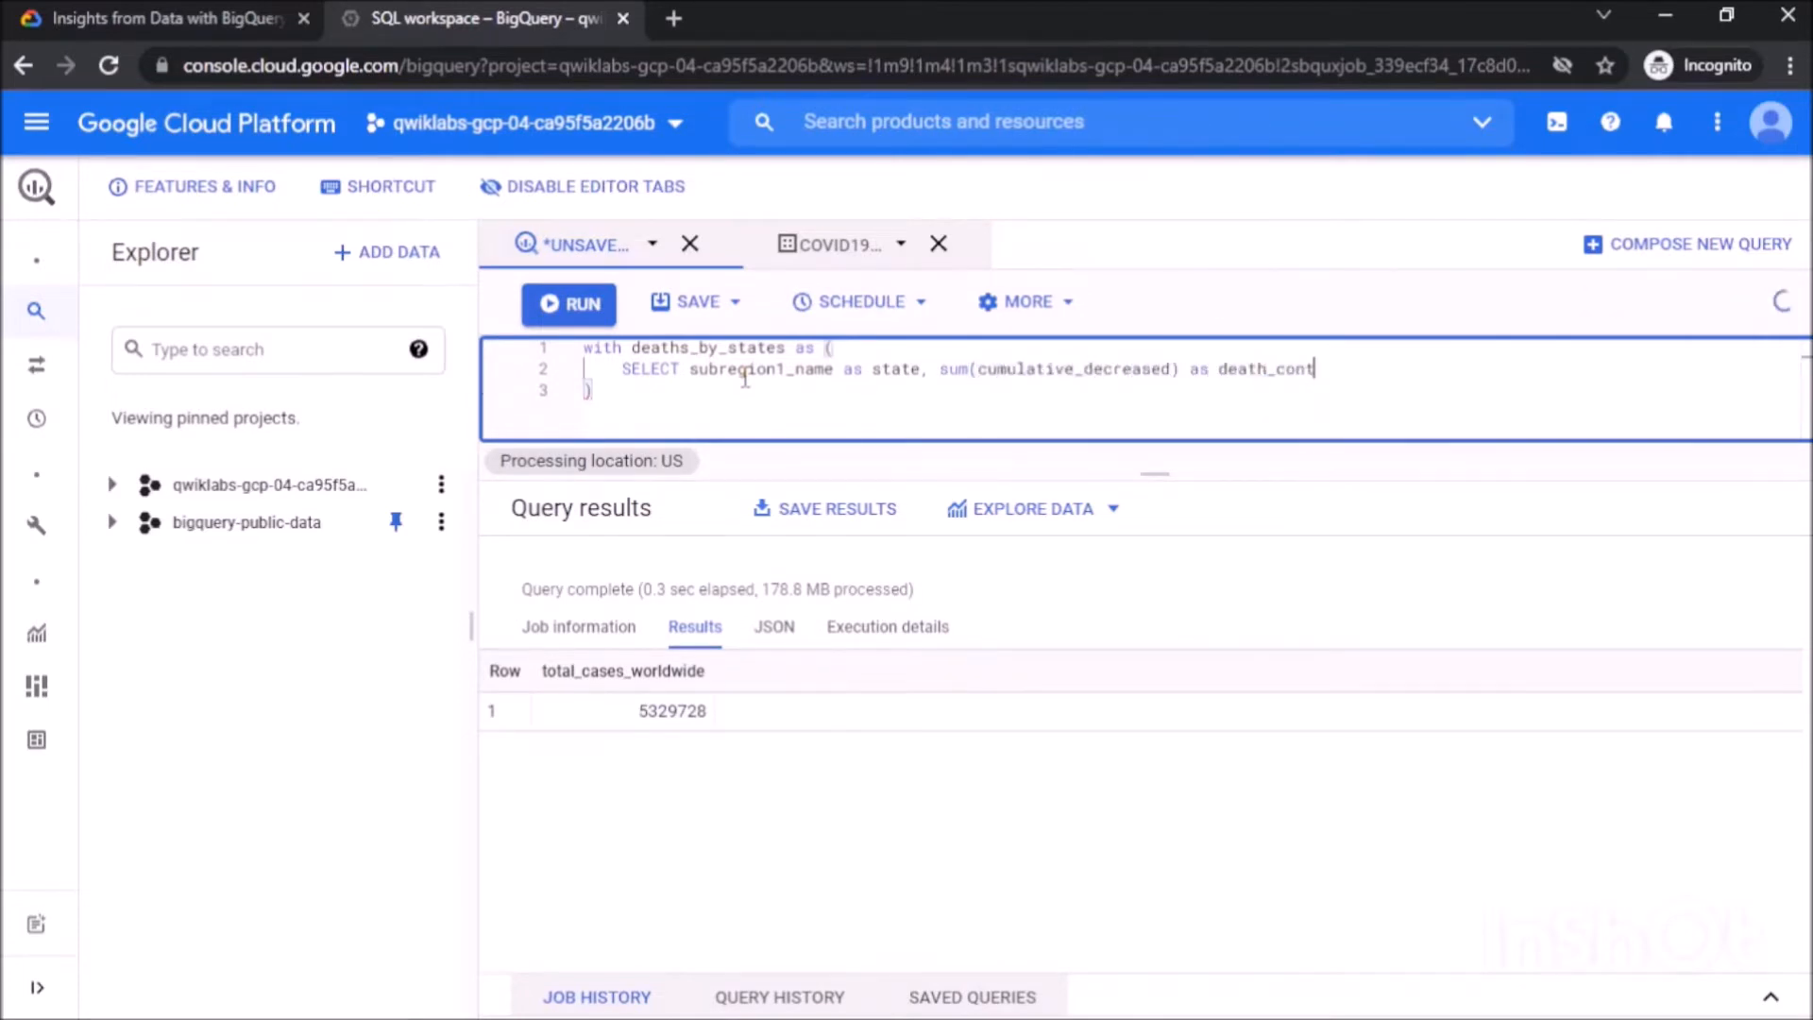
# Add a FROM line using the backticked table name bigquery-public-data.covid19_open_data.covid19_open_data, copied from the lab's Scenario section.
pyautogui.press('Return')
pyautogui.write('from')
pyautogui.hotkey('ctrl', 'pageup')
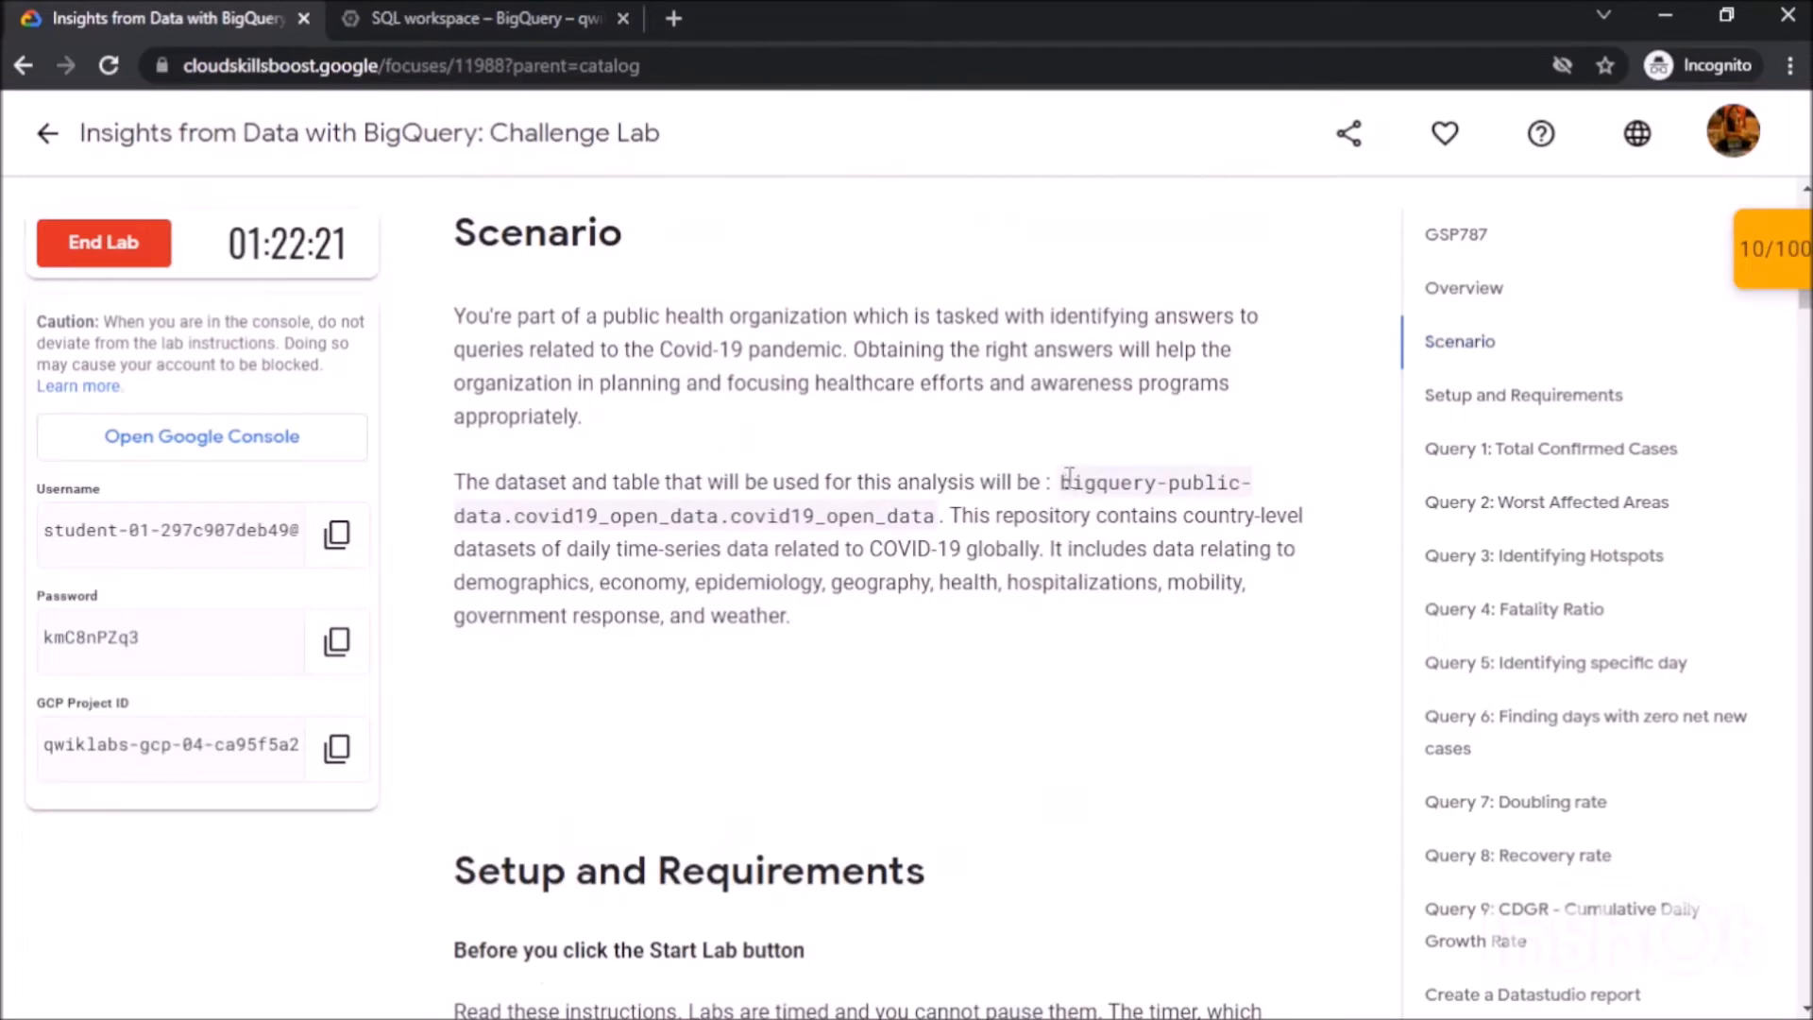
pyautogui.moveTo(1063, 479); pyautogui.dragTo(941, 518)
pyautogui.hotkey('ctrl', 'c')
pyautogui.click(942, 519)
pyautogui.click(500, 19)
pyautogui.write('`')
pyautogui.hotkey('ctrl', 'v')
pyautogui.press('Return')
# Add WHERE conditions country_name="United States of America", date='2020-04-10' and subregion1_name is NOT NULL to the WITH block.
pyautogui.write('WHERE country')
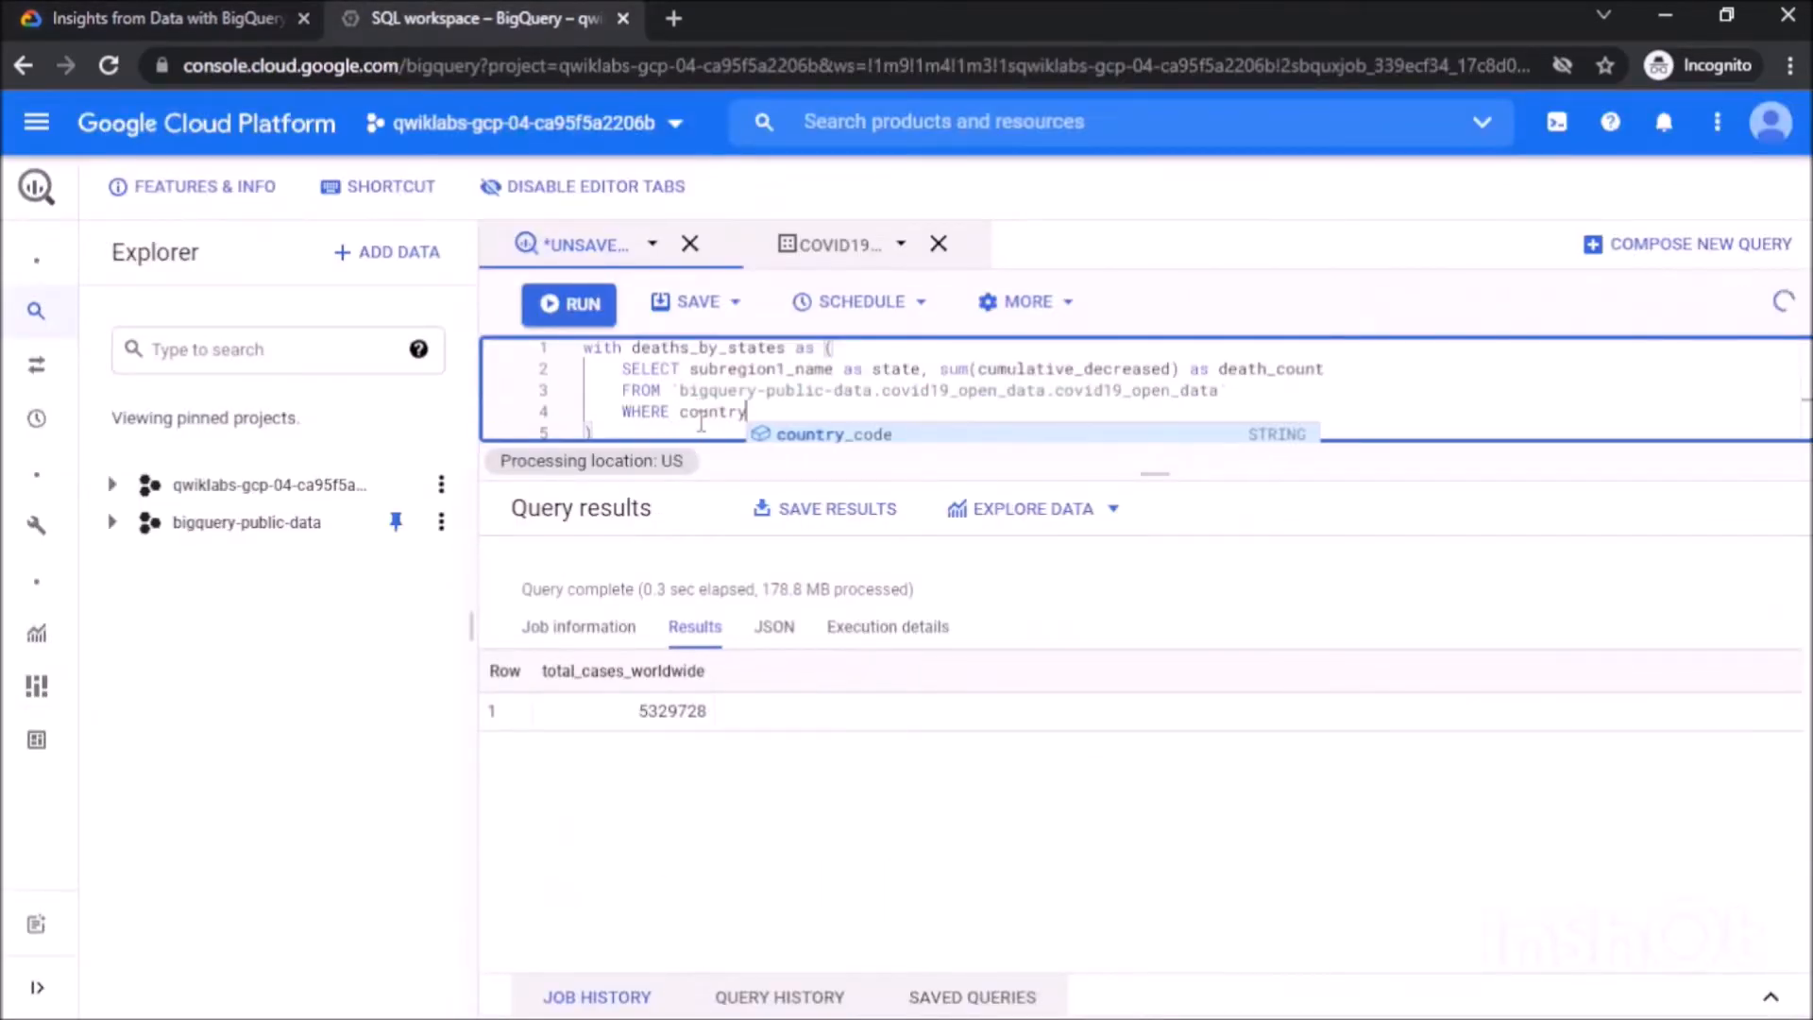
pyautogui.write('_name="United States of America"')
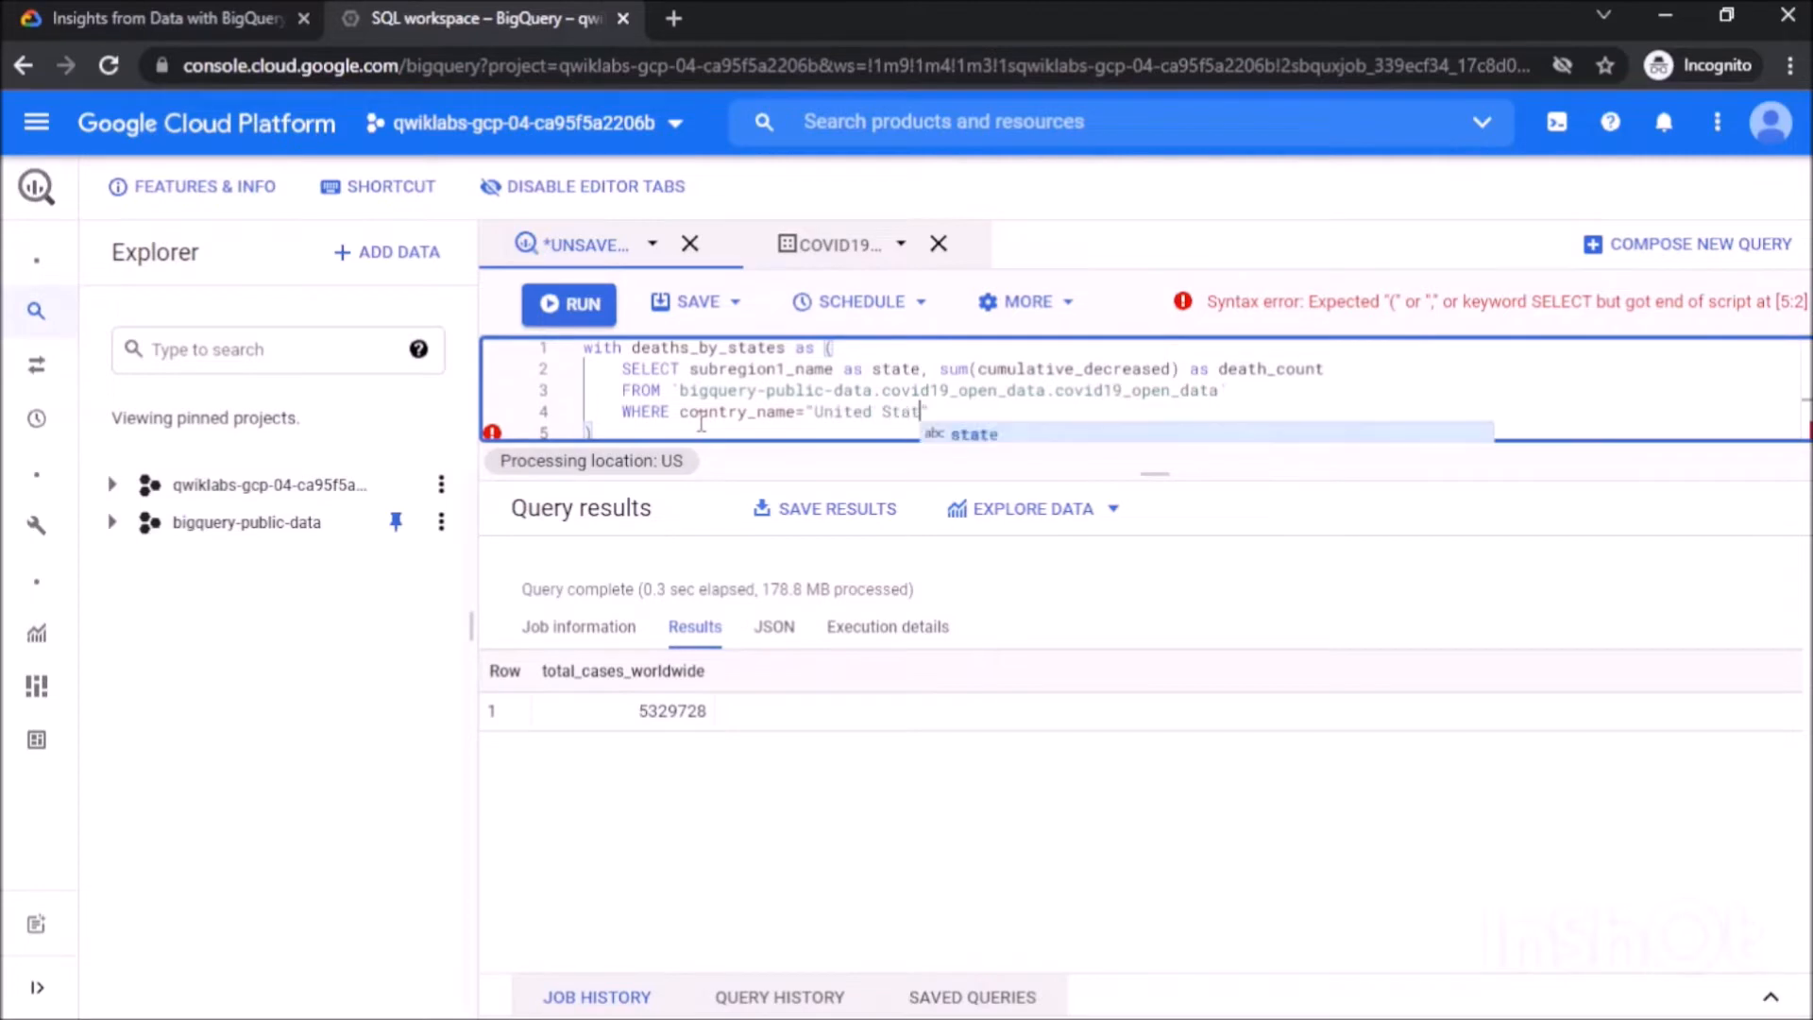
pyautogui.write(' and')
pyautogui.press('Return')
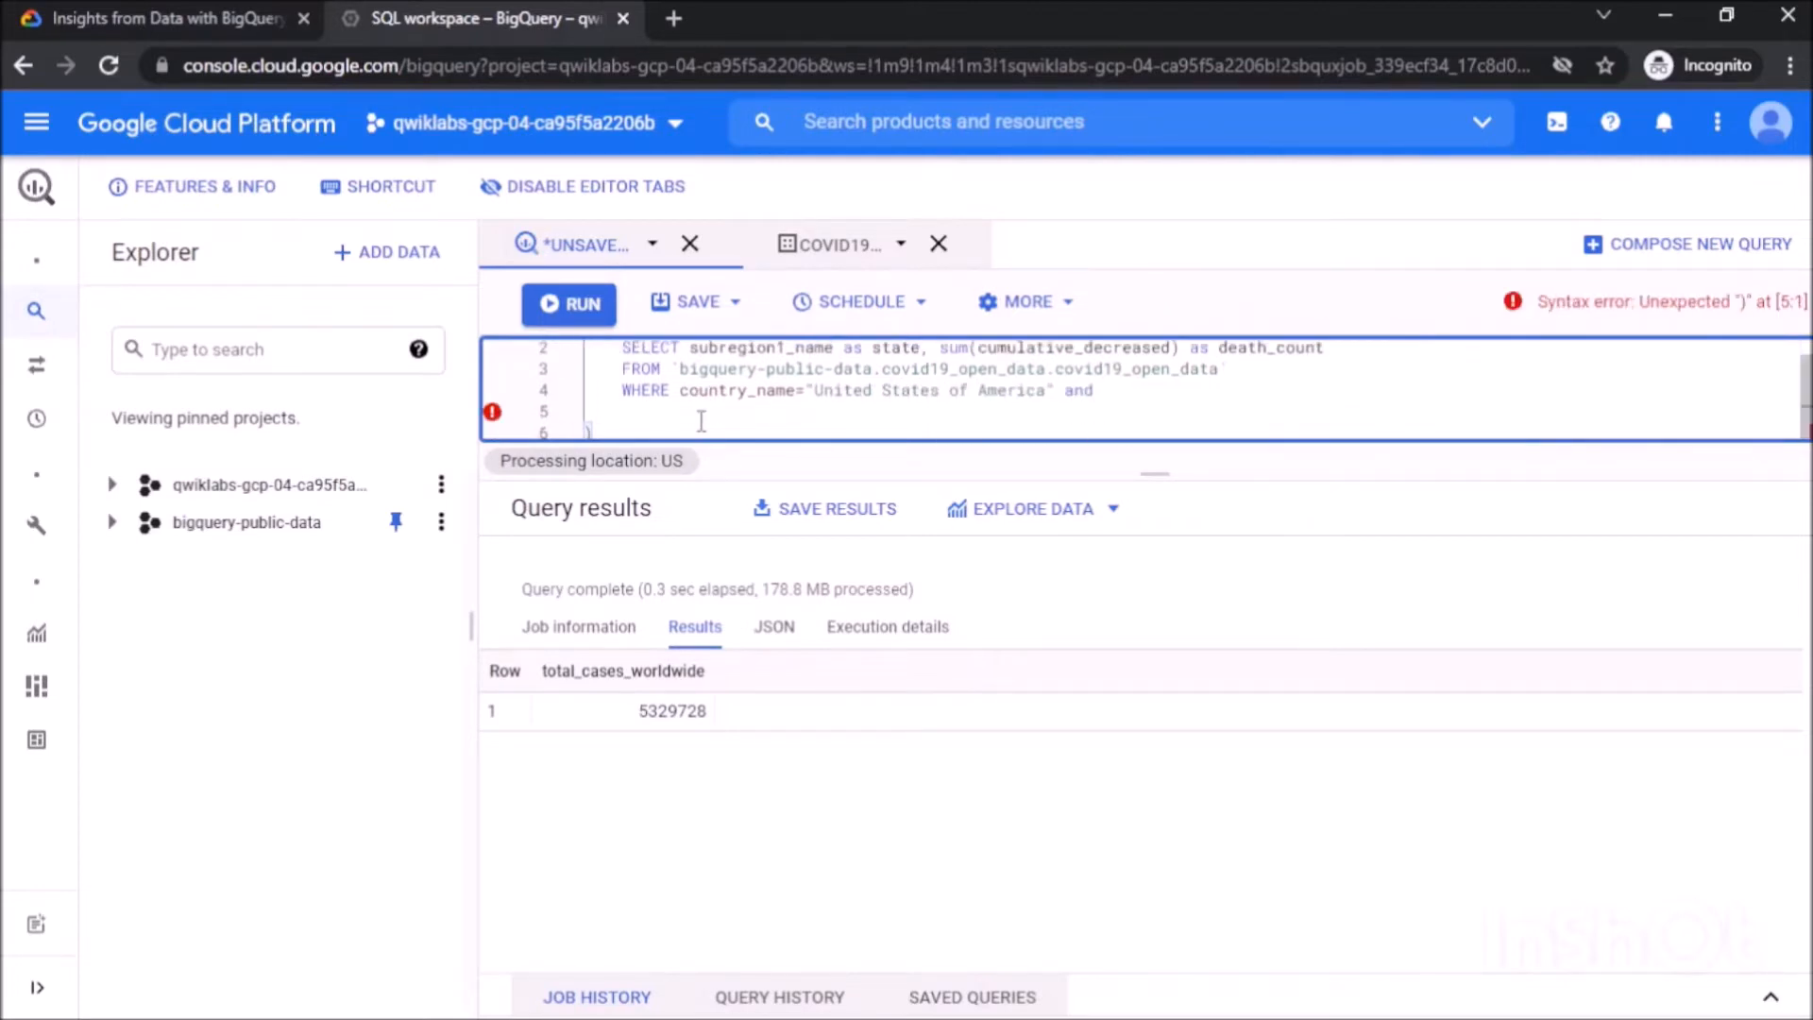
pyautogui.write("date='2020-04-10' and subregion1_name i")
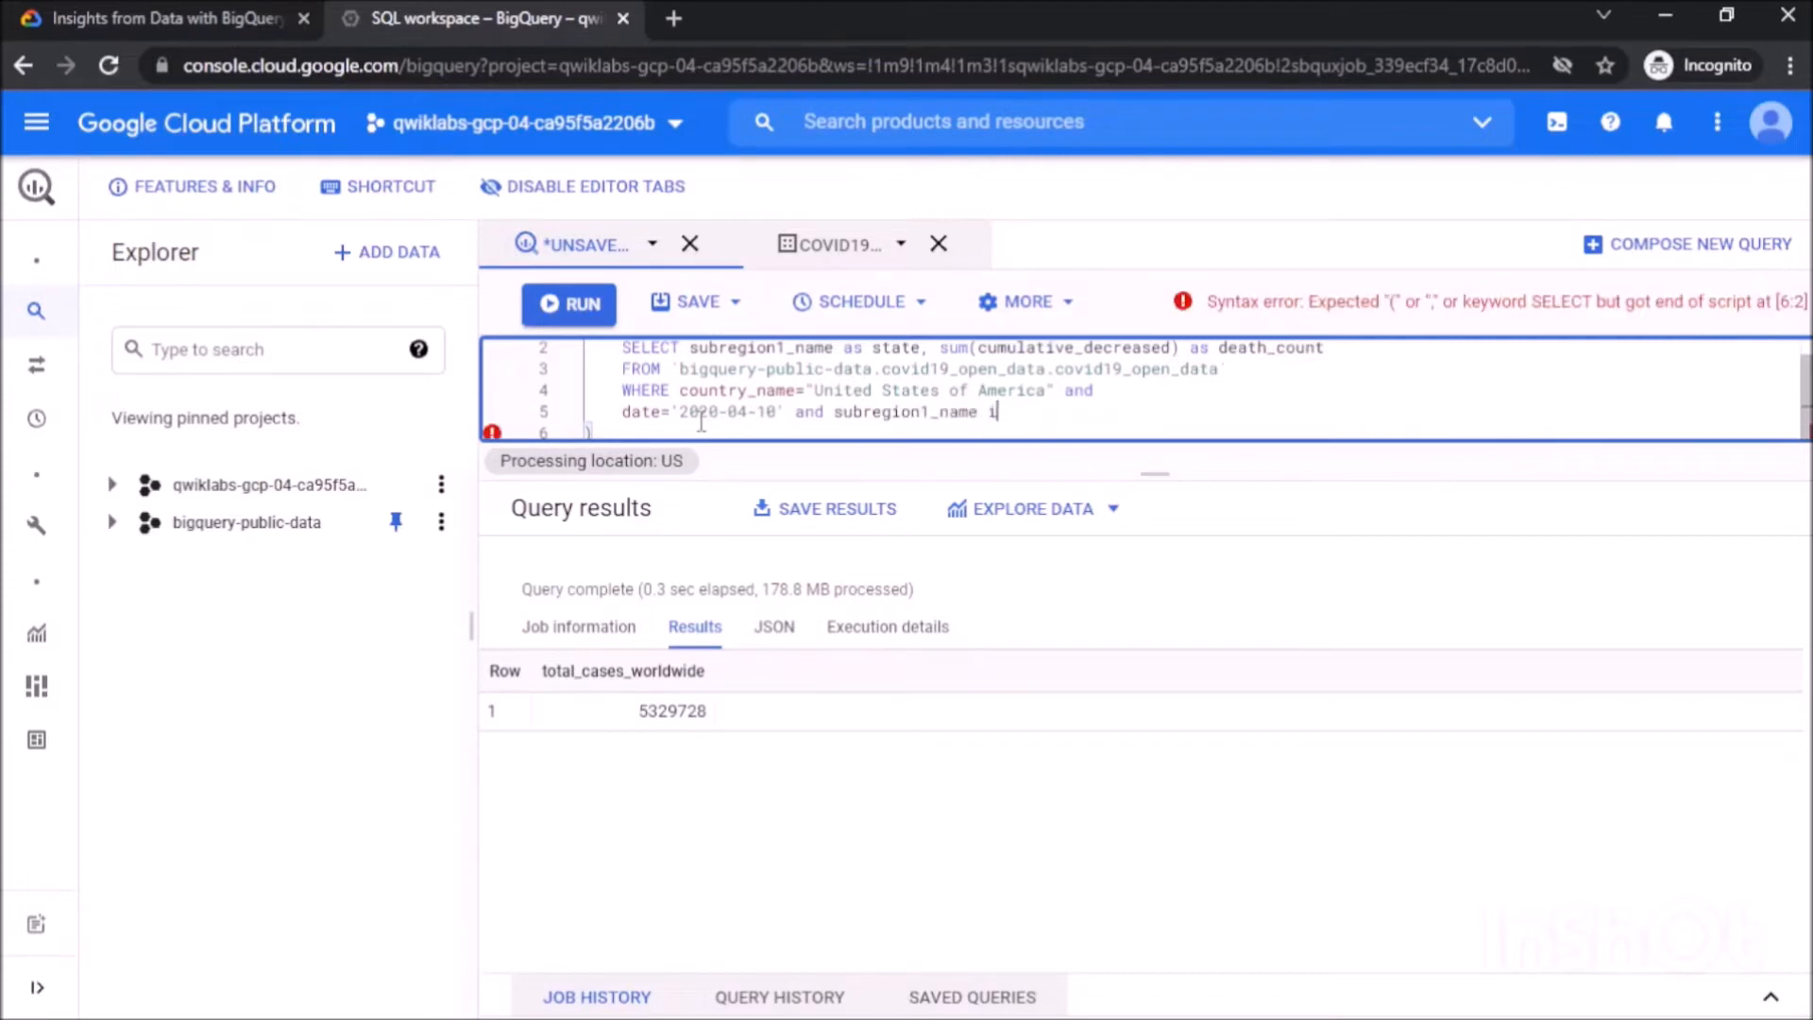
pyautogui.write('s NOT NULL group')
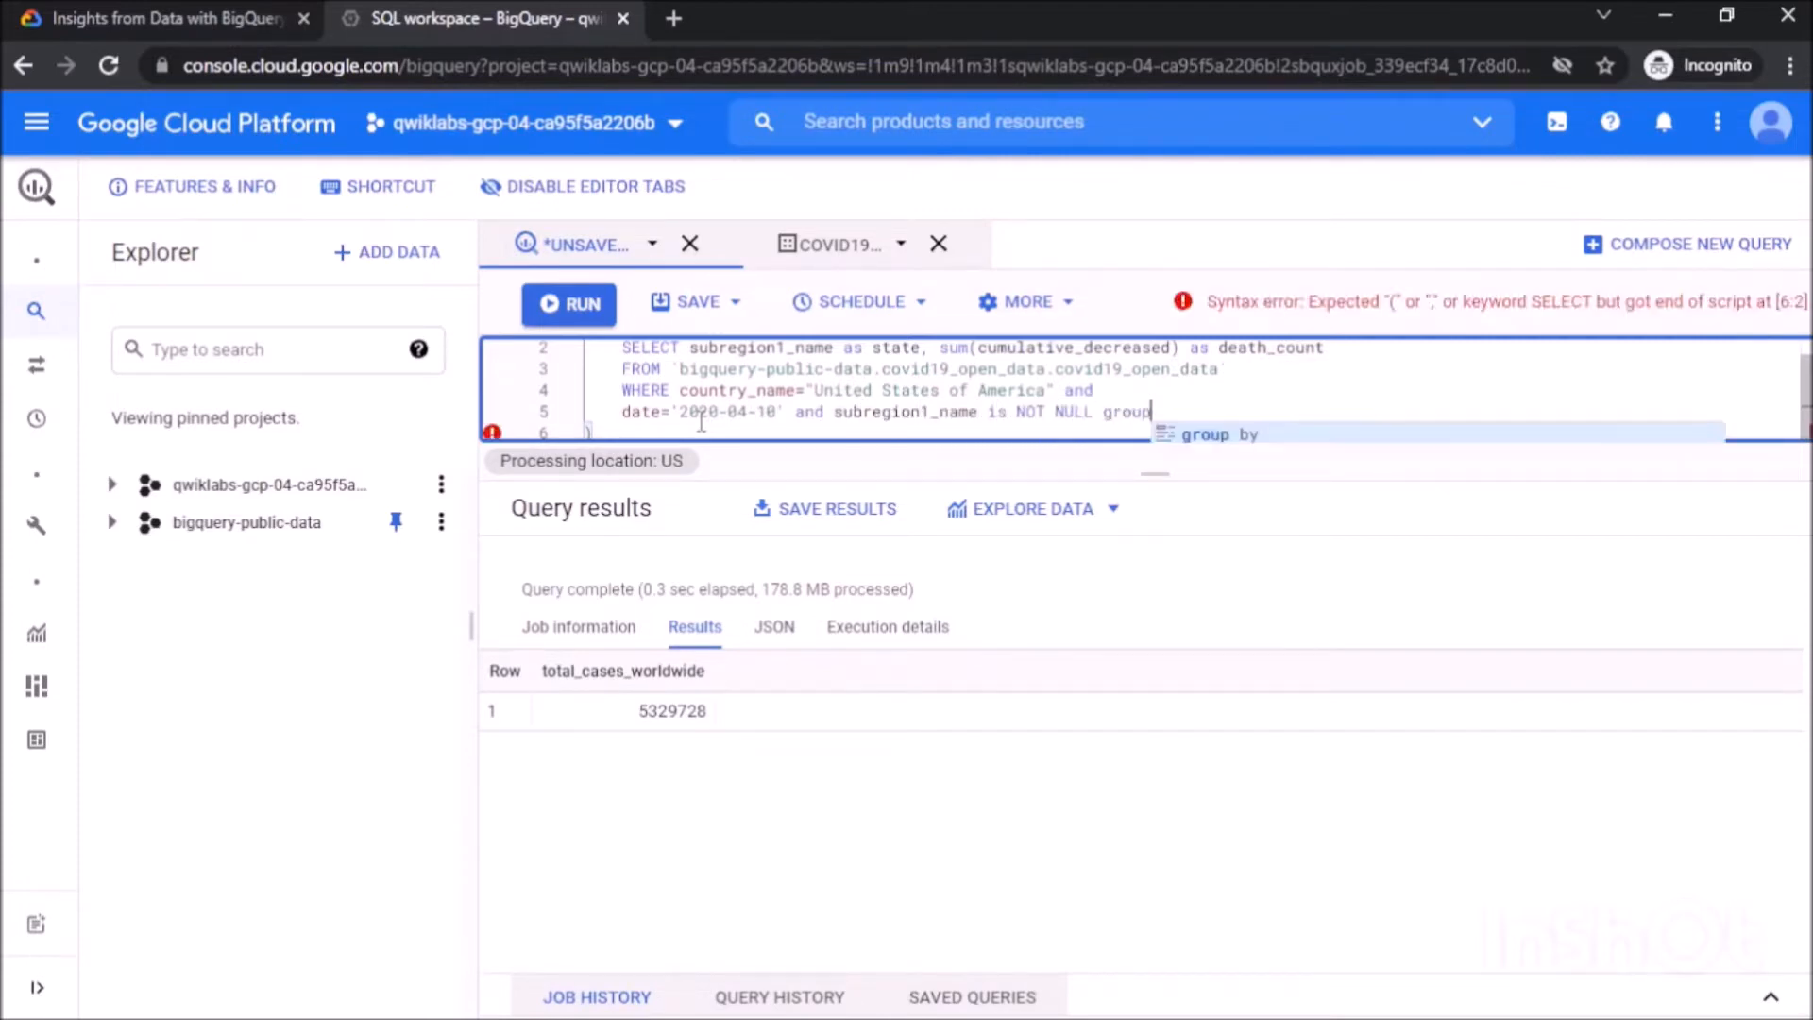
# Put group by subregion1_name on its own line below the WHERE conditions.
pyautogui.press('BackSpace')
pyautogui.press('BackSpace')
pyautogui.press('BackSpace')
pyautogui.press('BackSpace')
pyautogui.press('BackSpace')
pyautogui.press('BackSpace')
pyautogui.press('Return')
pyautogui.write('group by subregion1_name')
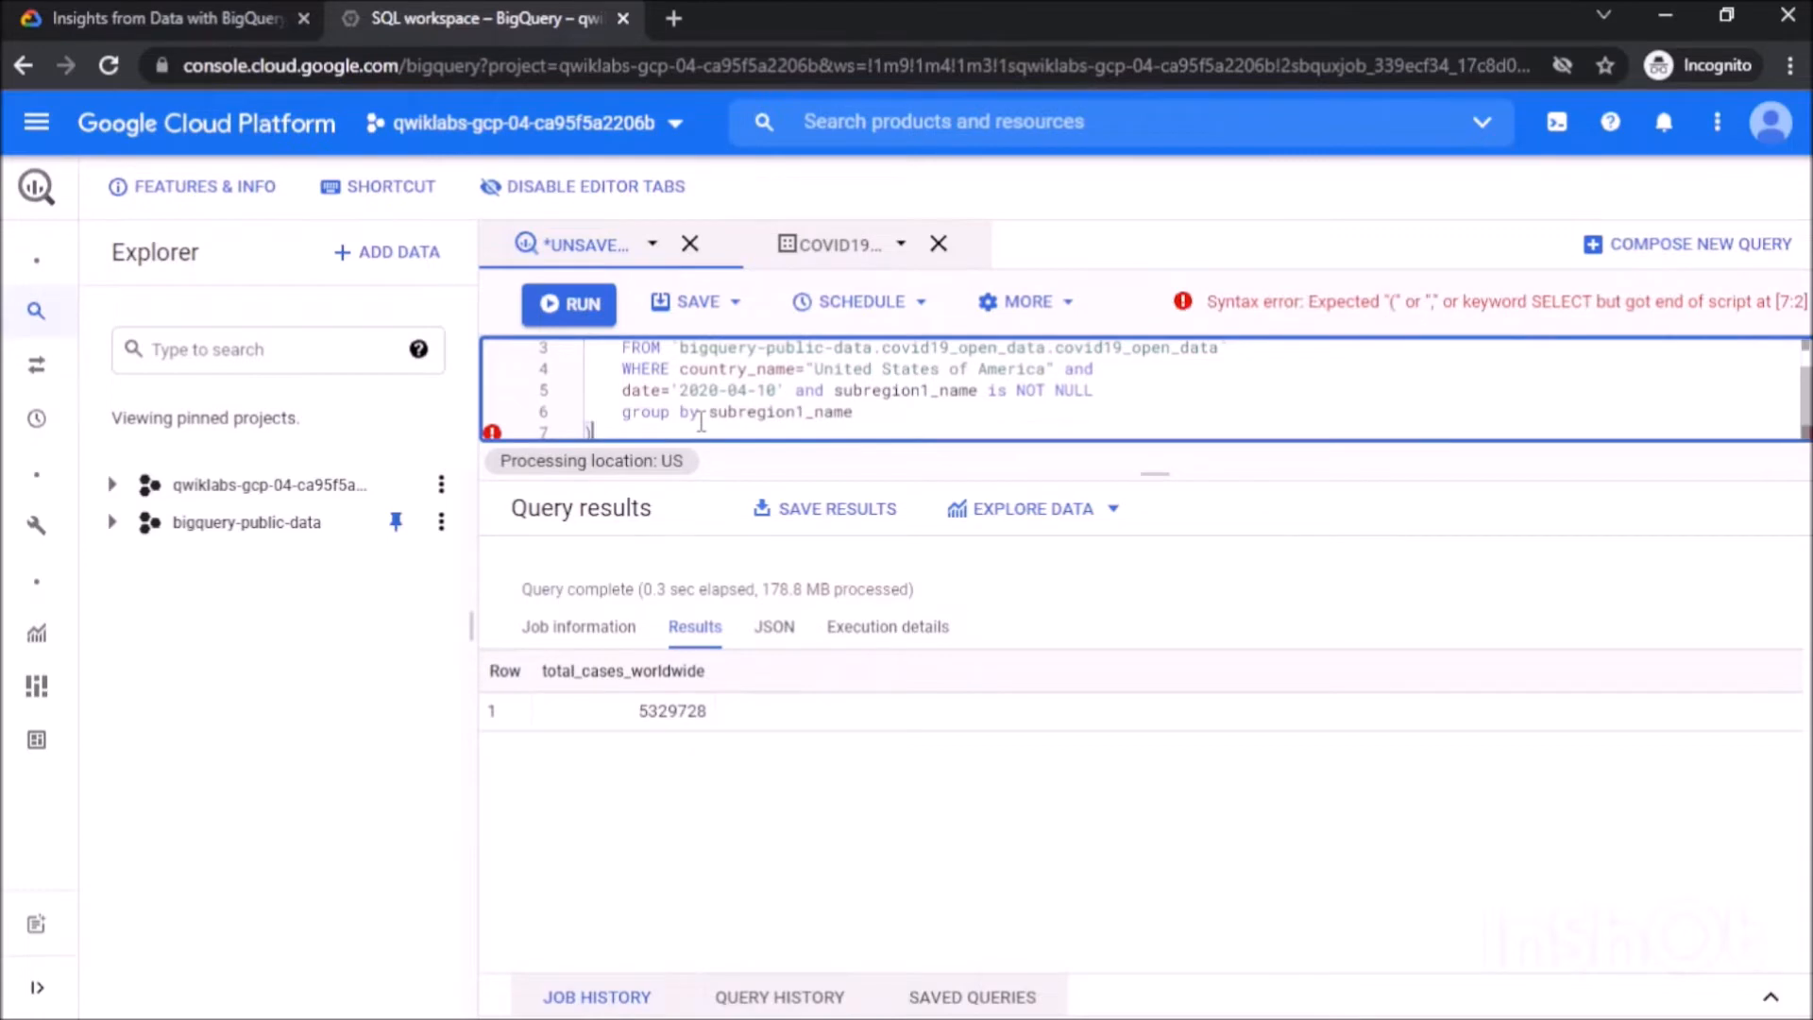
# Below the WITH block, add select count(*) as count_of_state from deaths_by_states where death_count > 100.
pyautogui.press('Return')
pyautogui.write('select count')
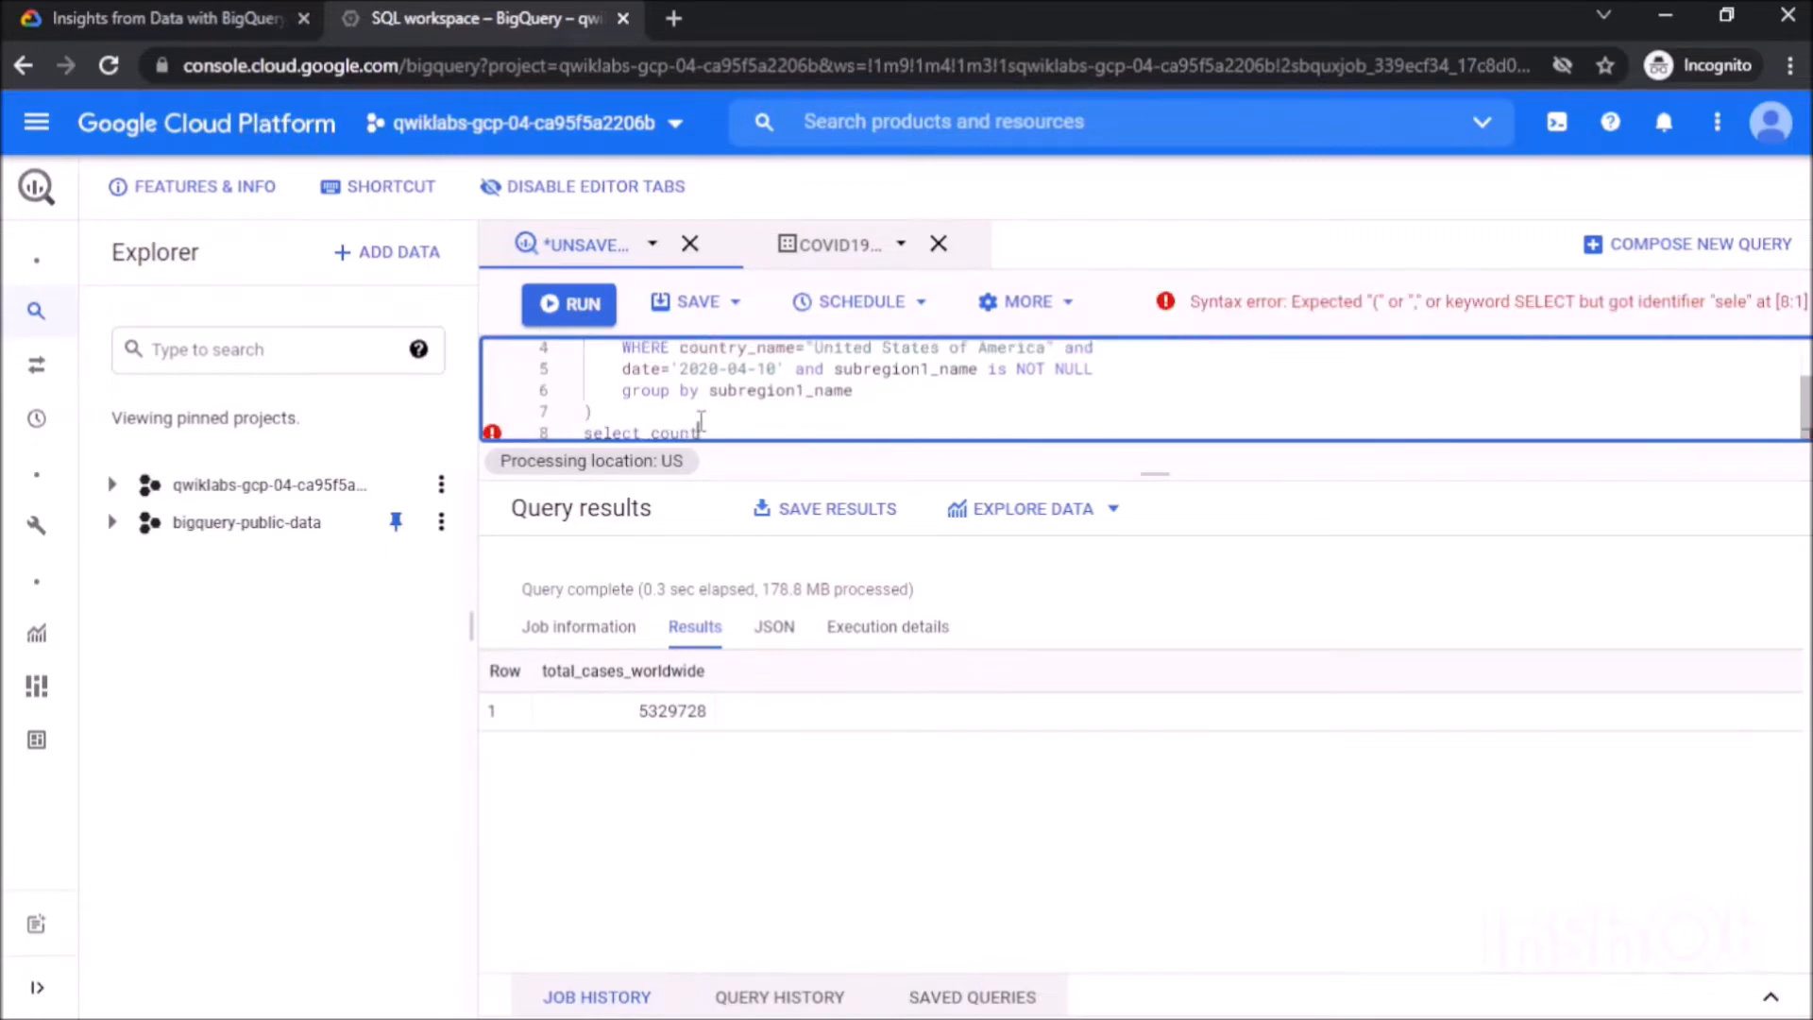
pyautogui.moveTo(1154, 473); pyautogui.dragTo(1158, 601)
pyautogui.write('(e')
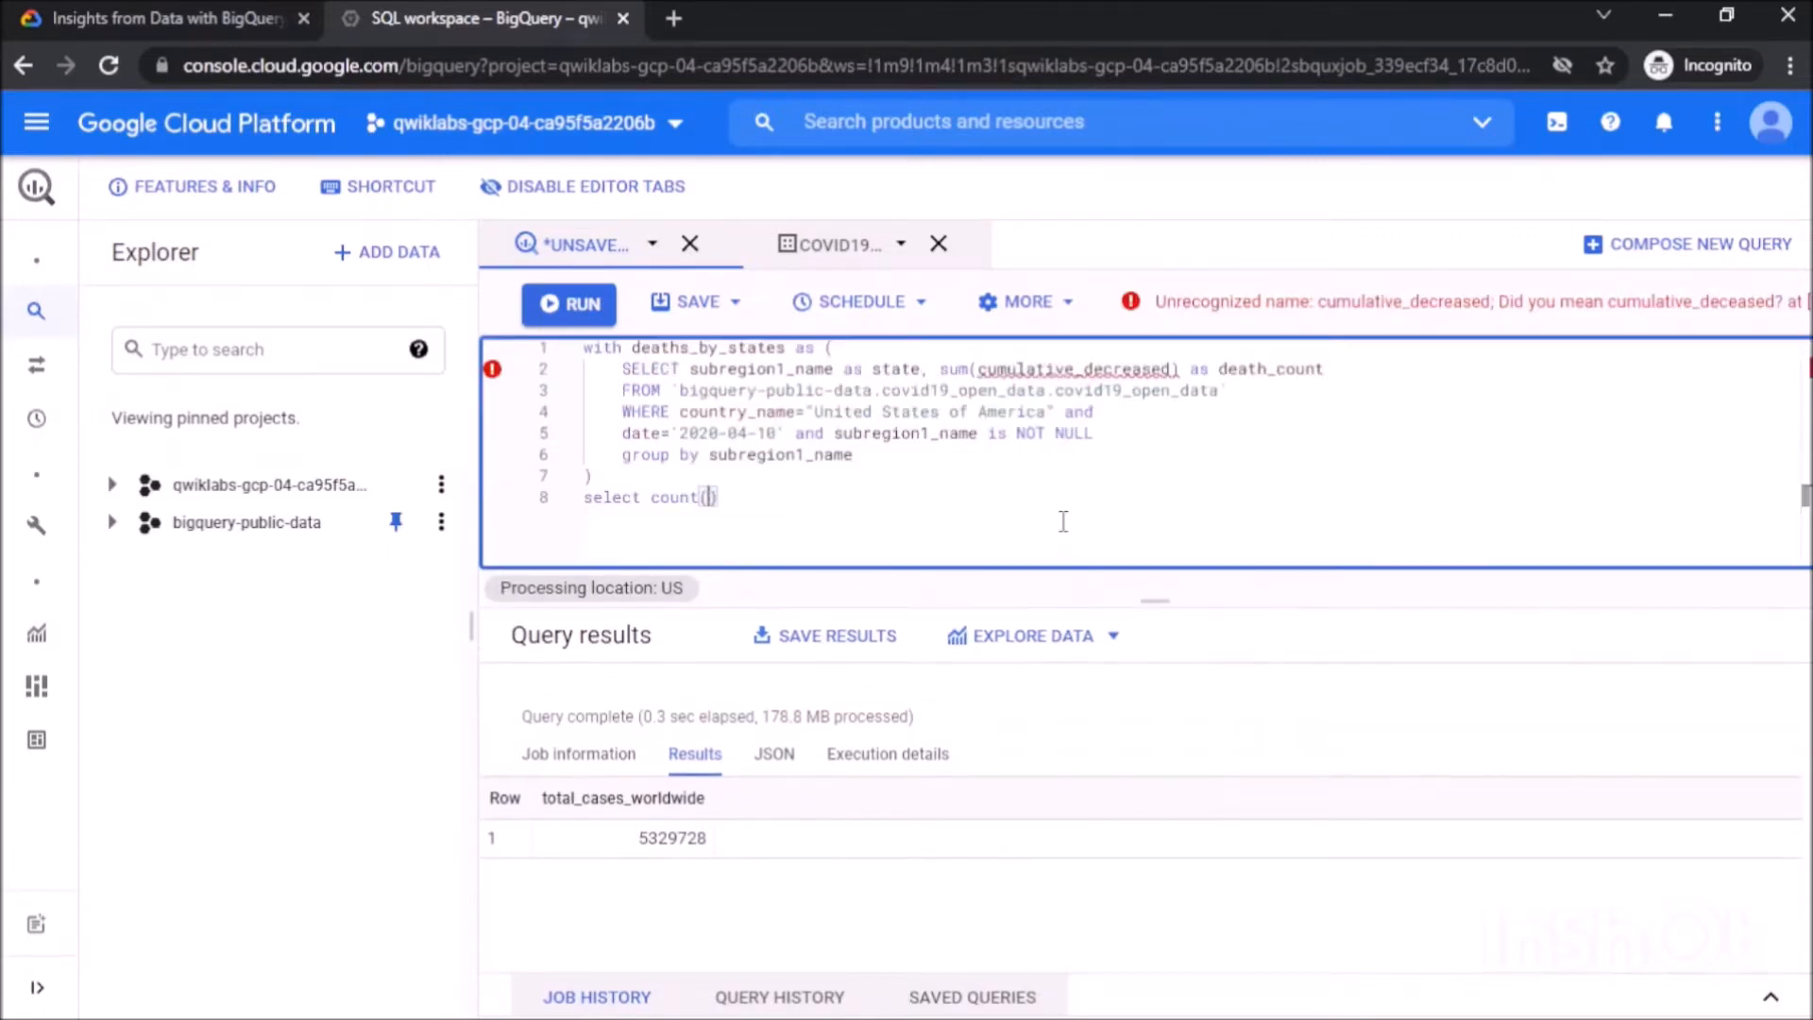
pyautogui.write(' as coun')
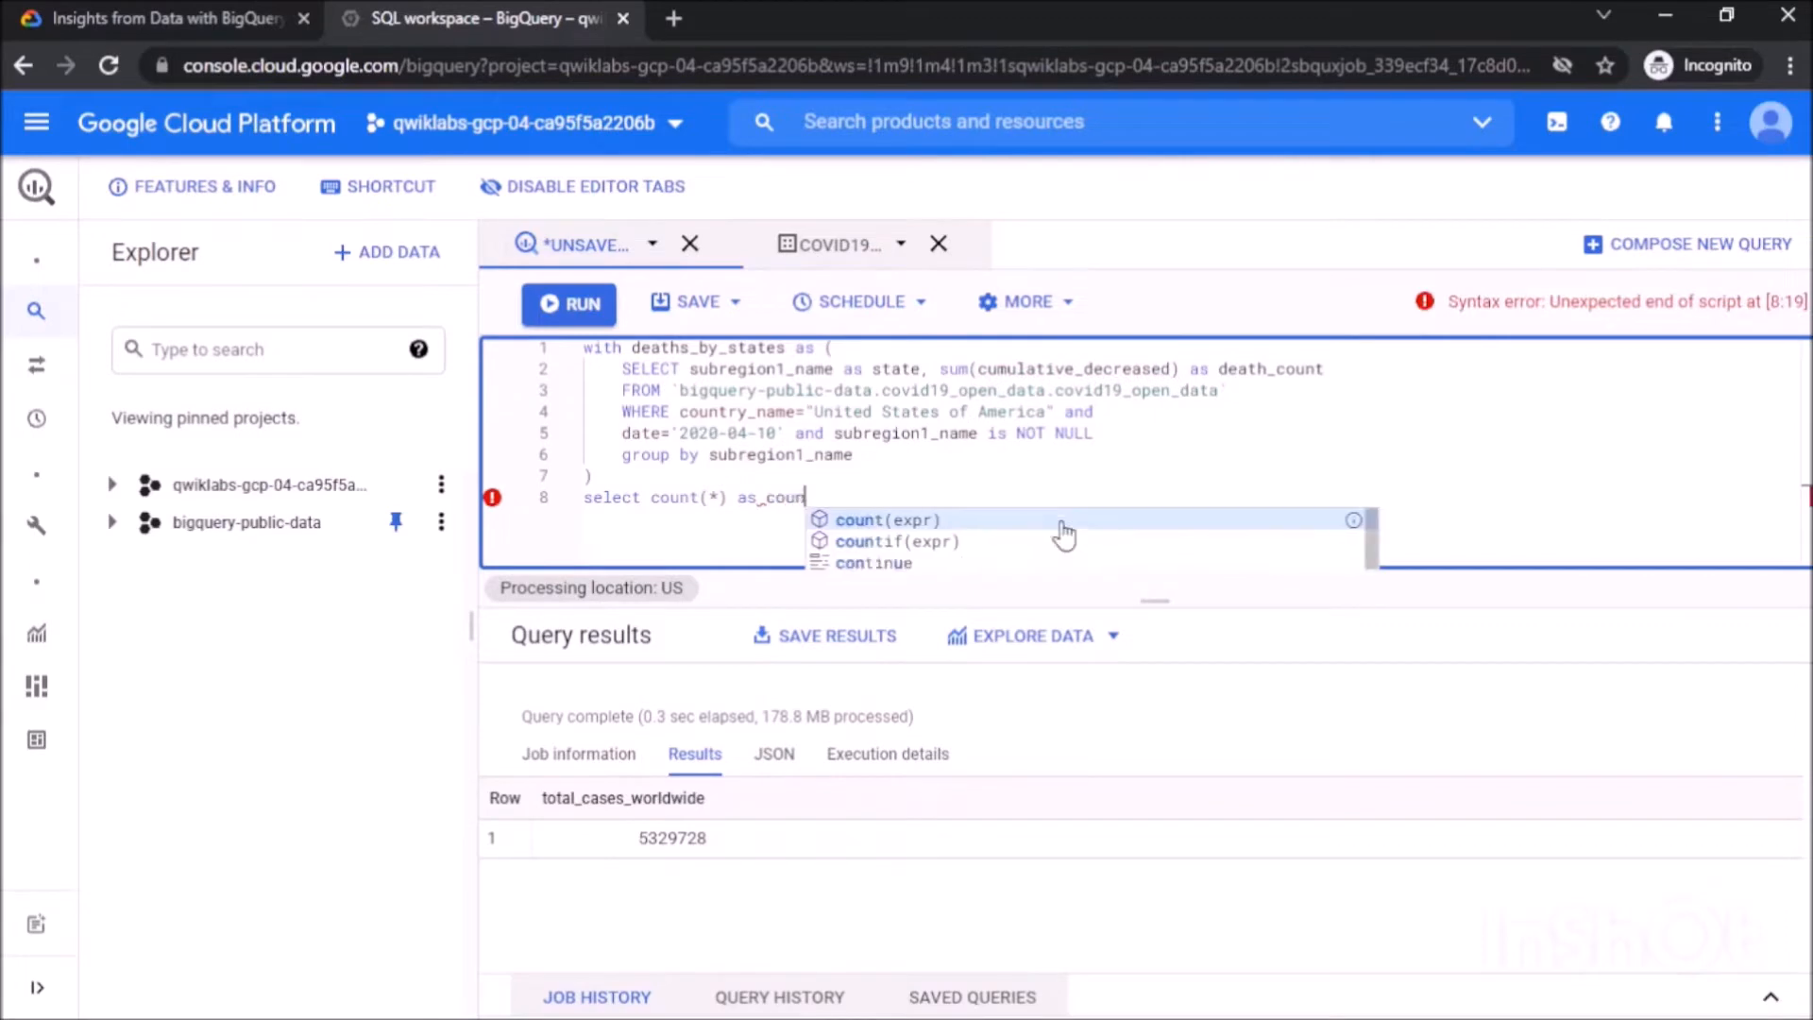
pyautogui.write('t_from')
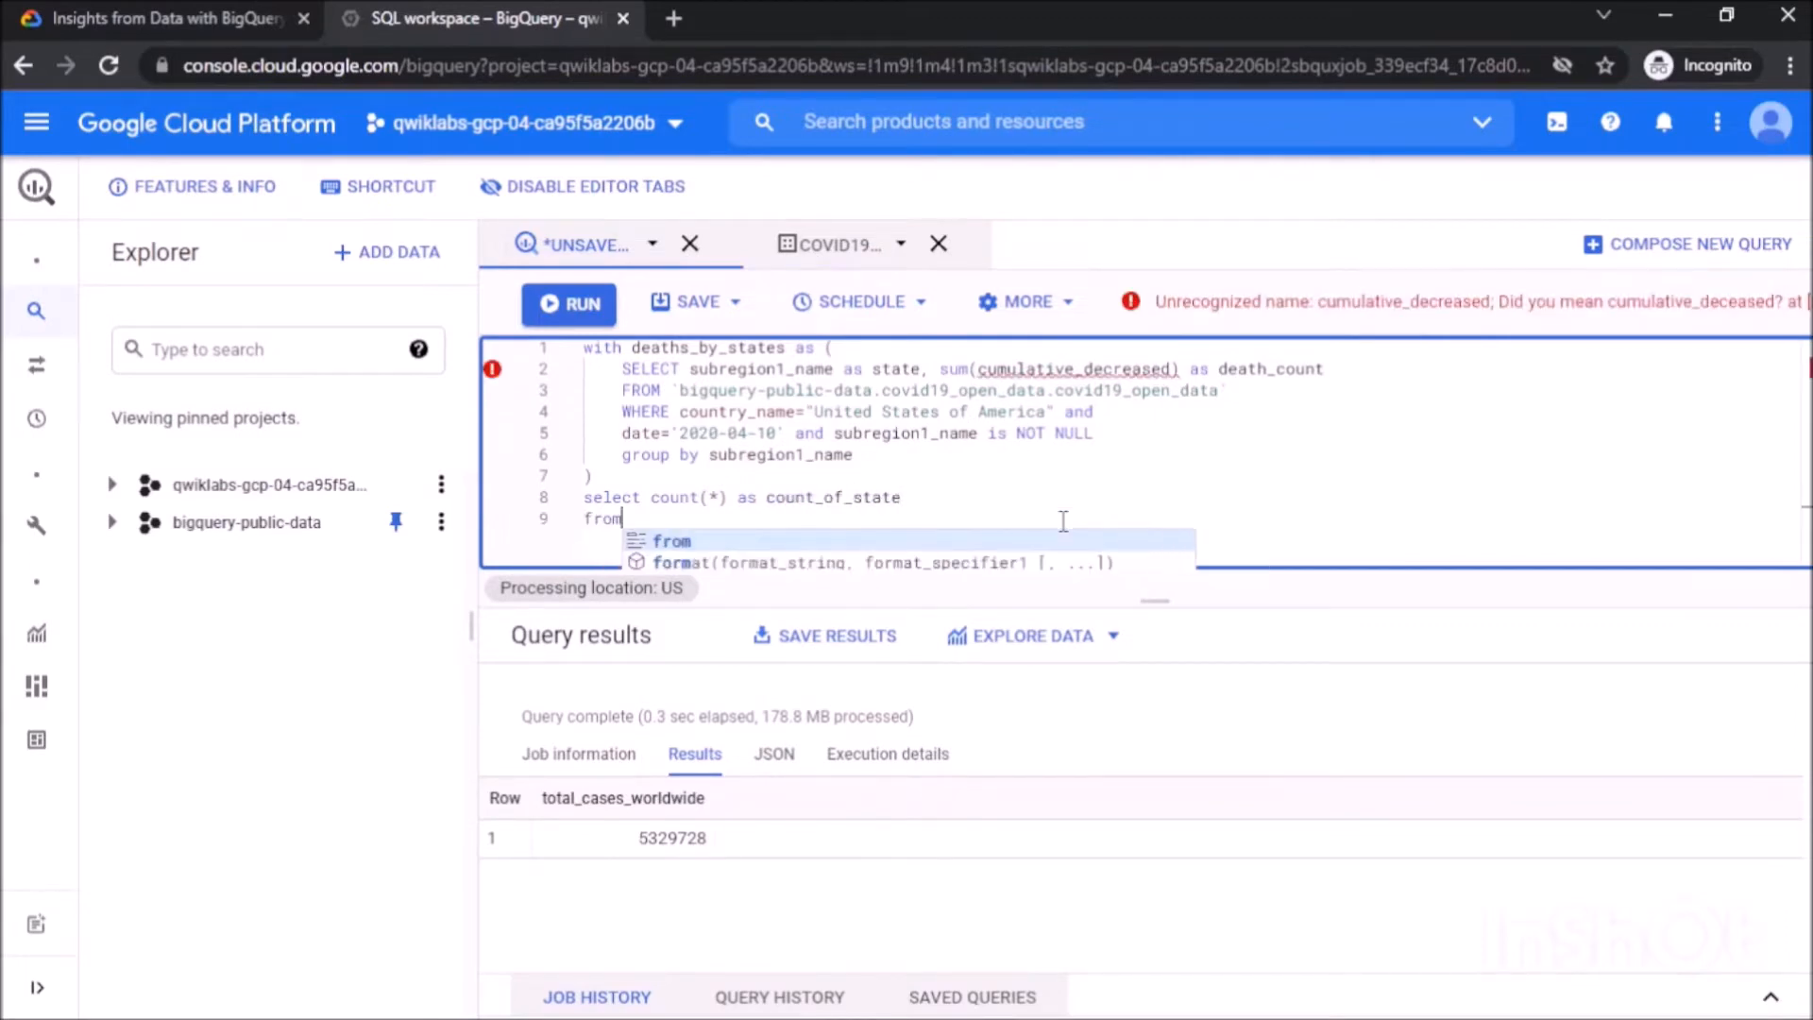
pyautogui.write(' deaths_by_states where death_count > 100')
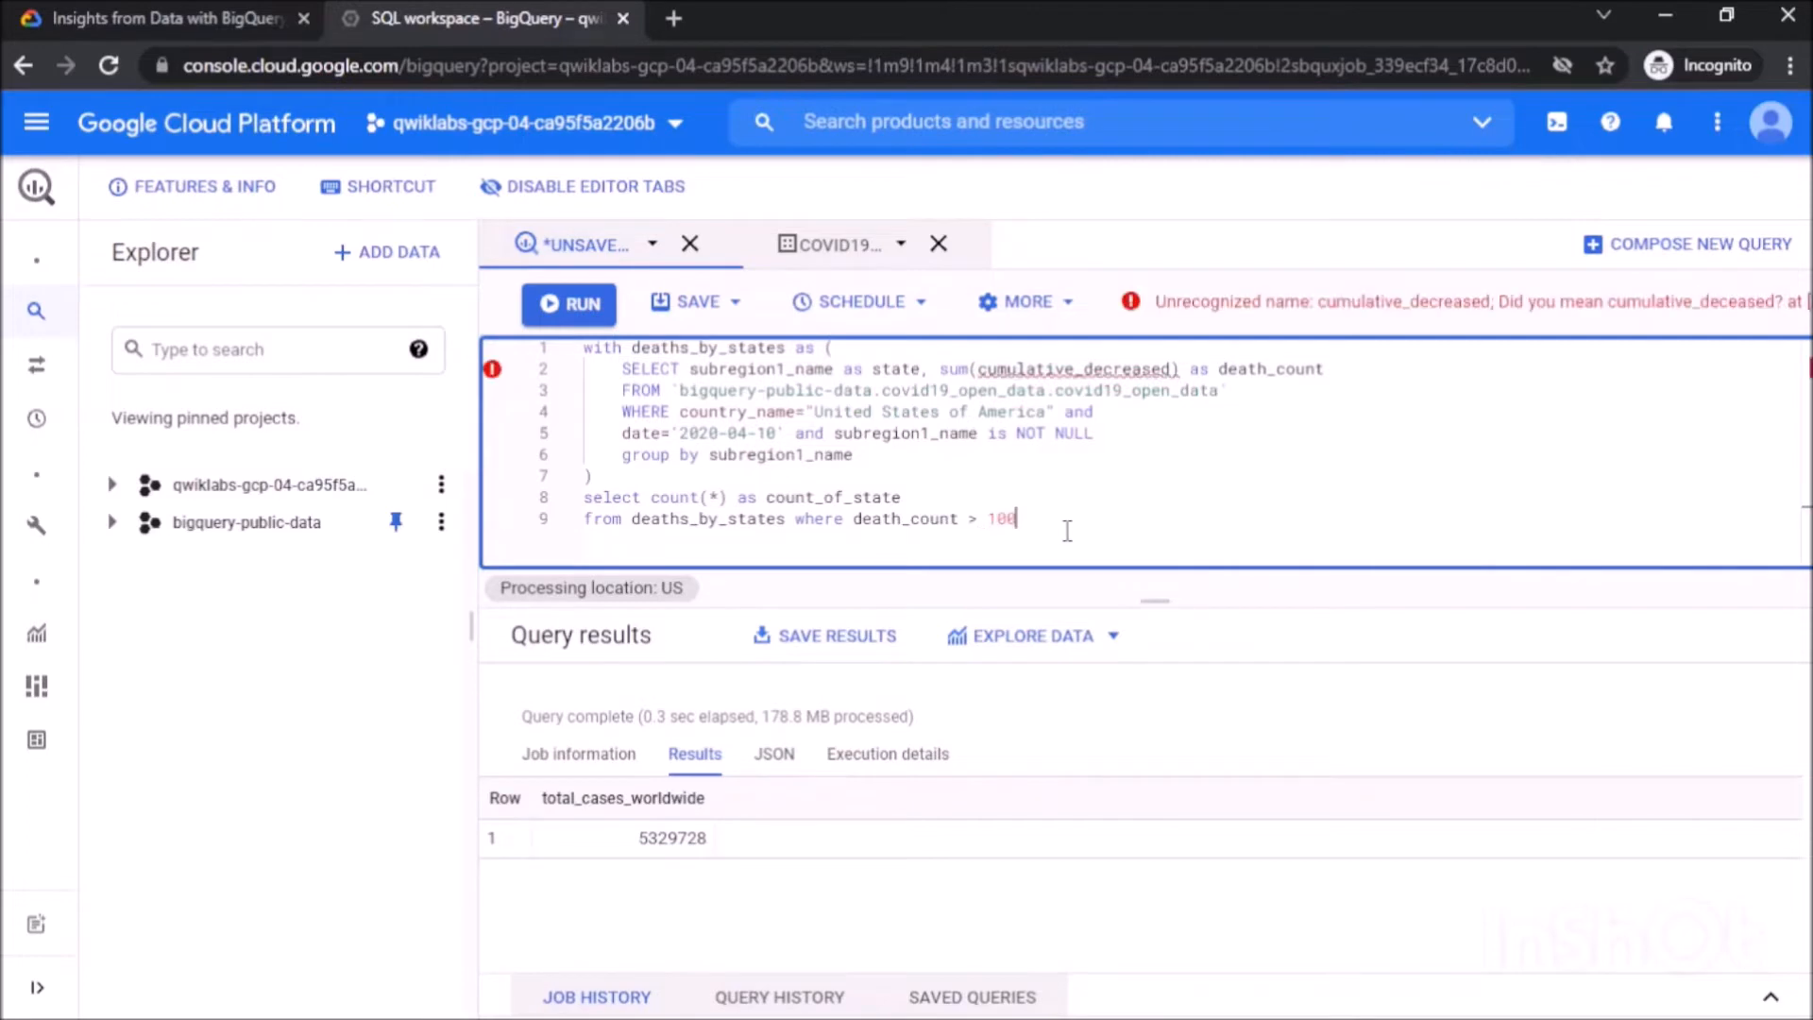
# Correct the misspelled column in the sum to cumulative_deceased and run the query.
pyautogui.click(1133, 368)
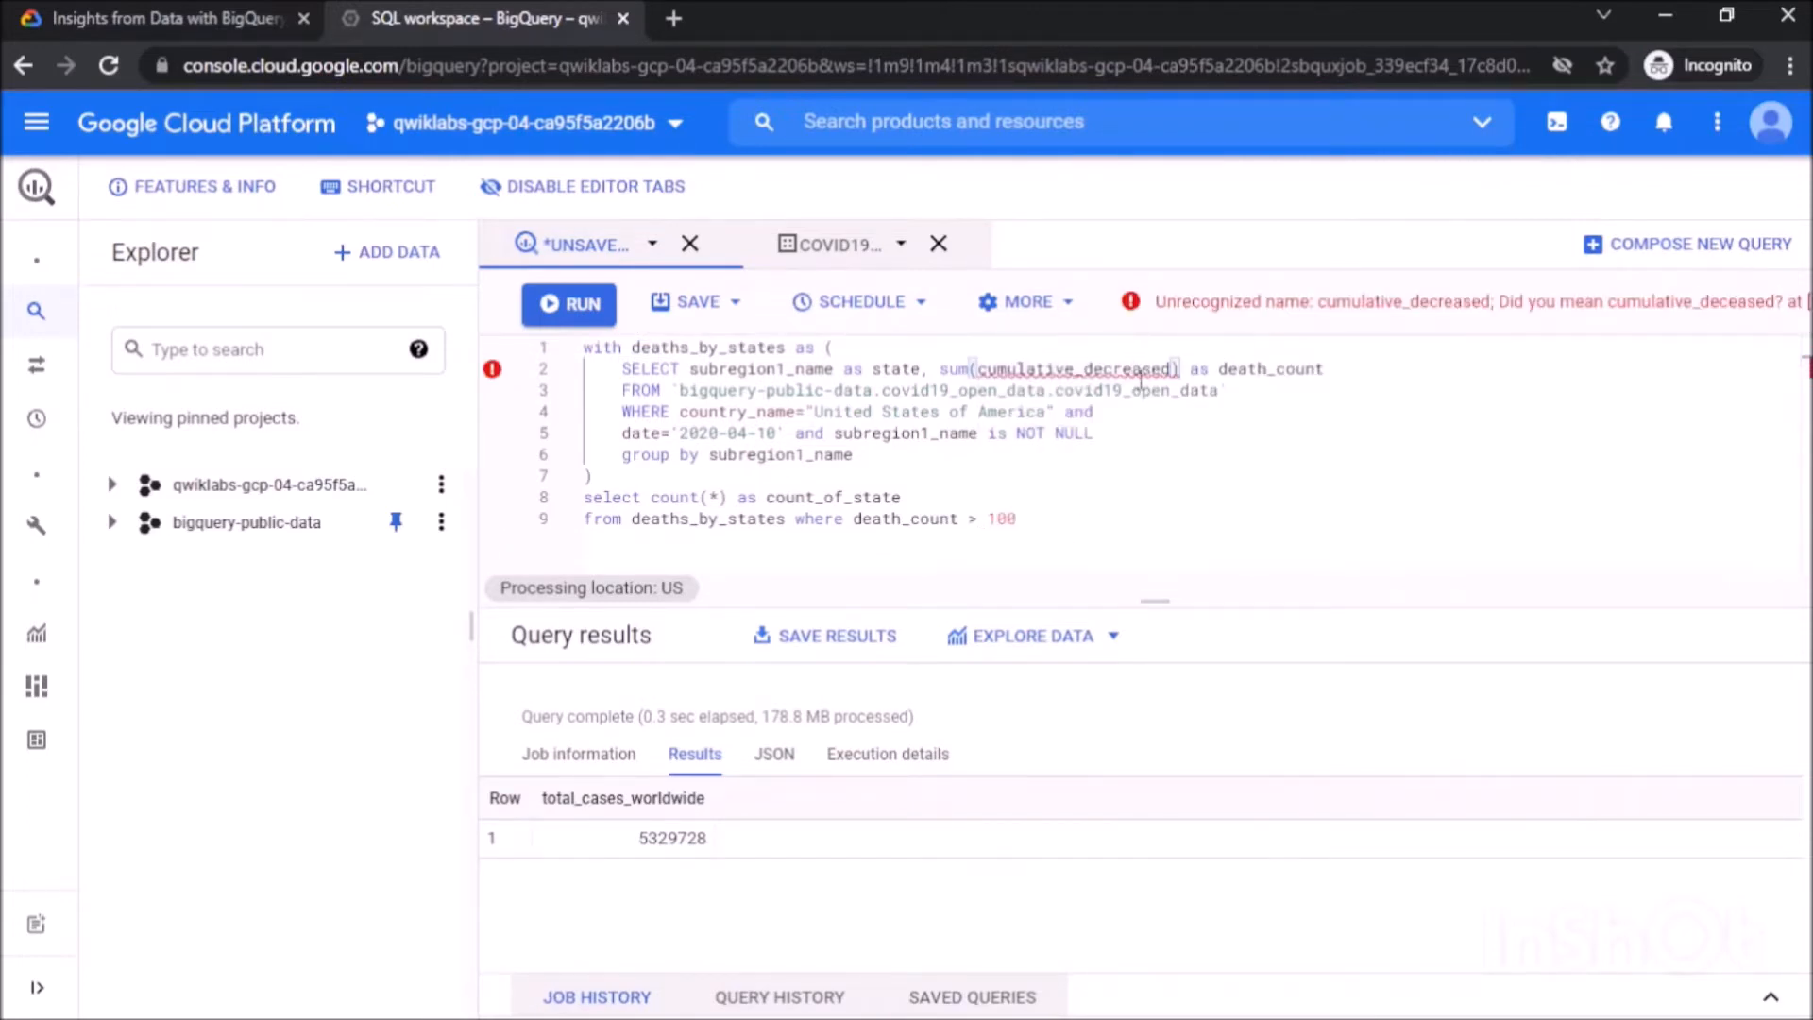
pyautogui.click(1122, 390)
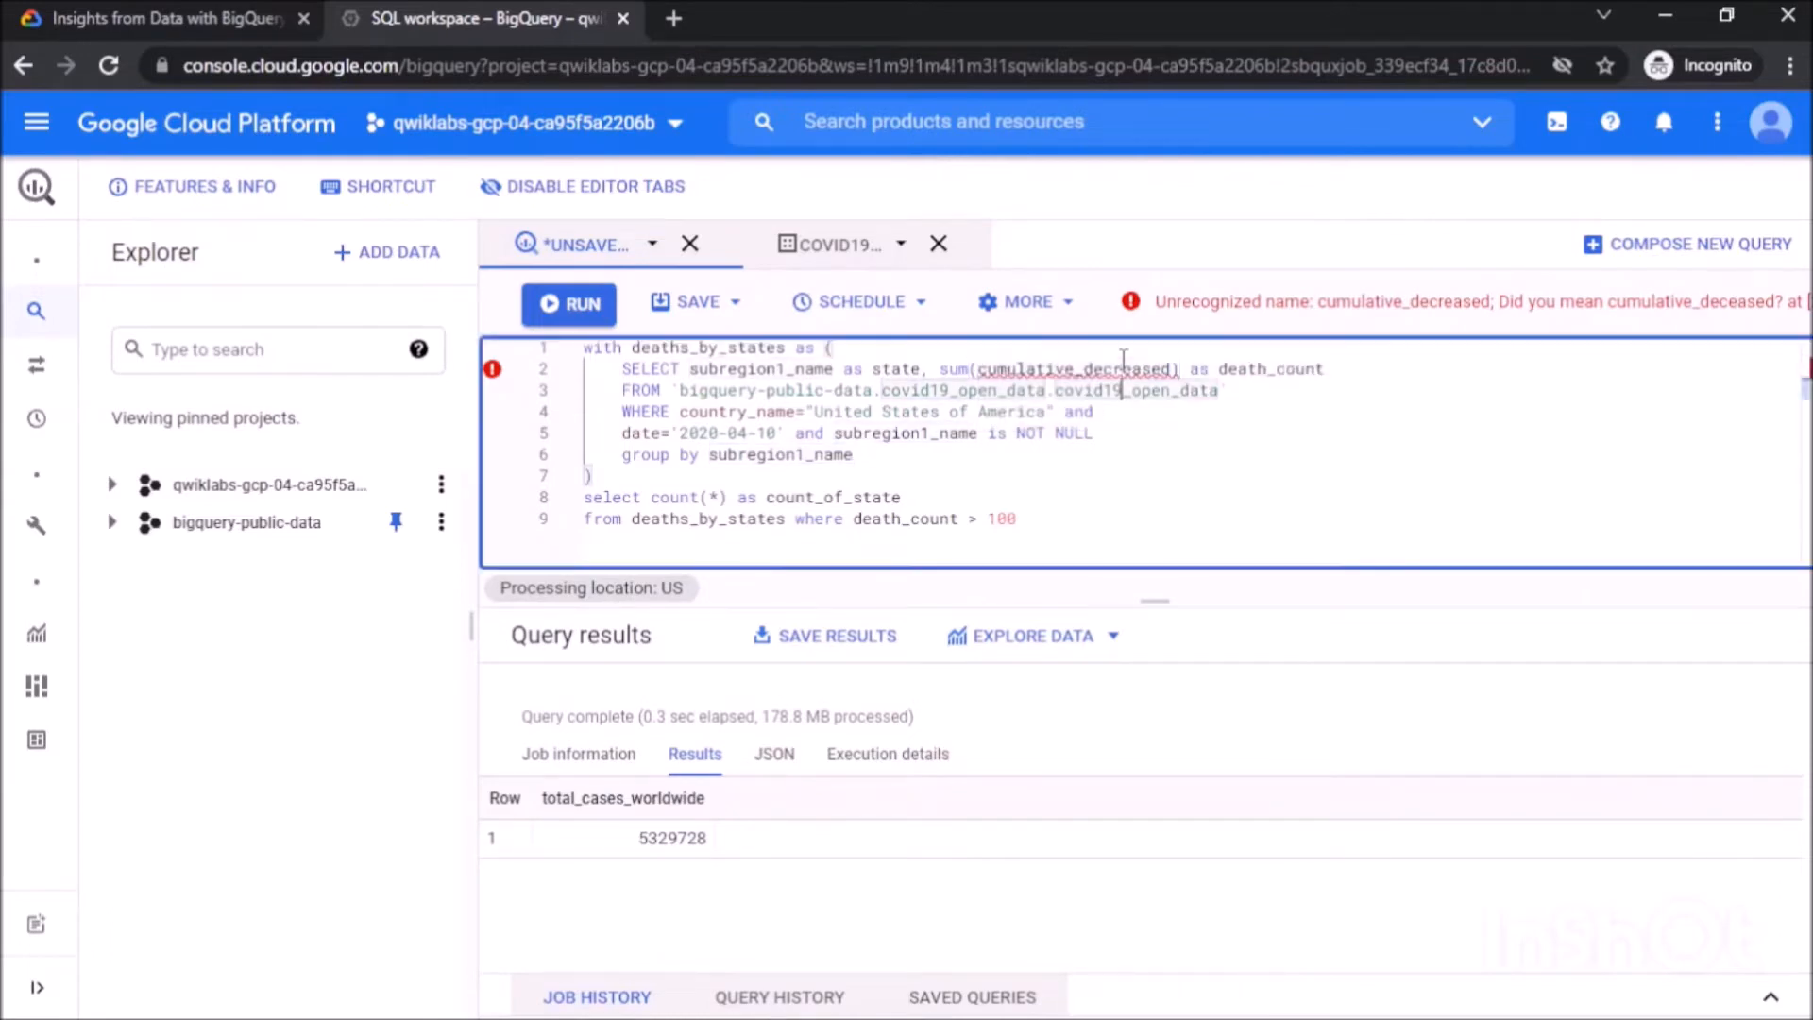
pyautogui.click(1122, 368)
pyautogui.press('BackSpace')
pyautogui.click(570, 304)
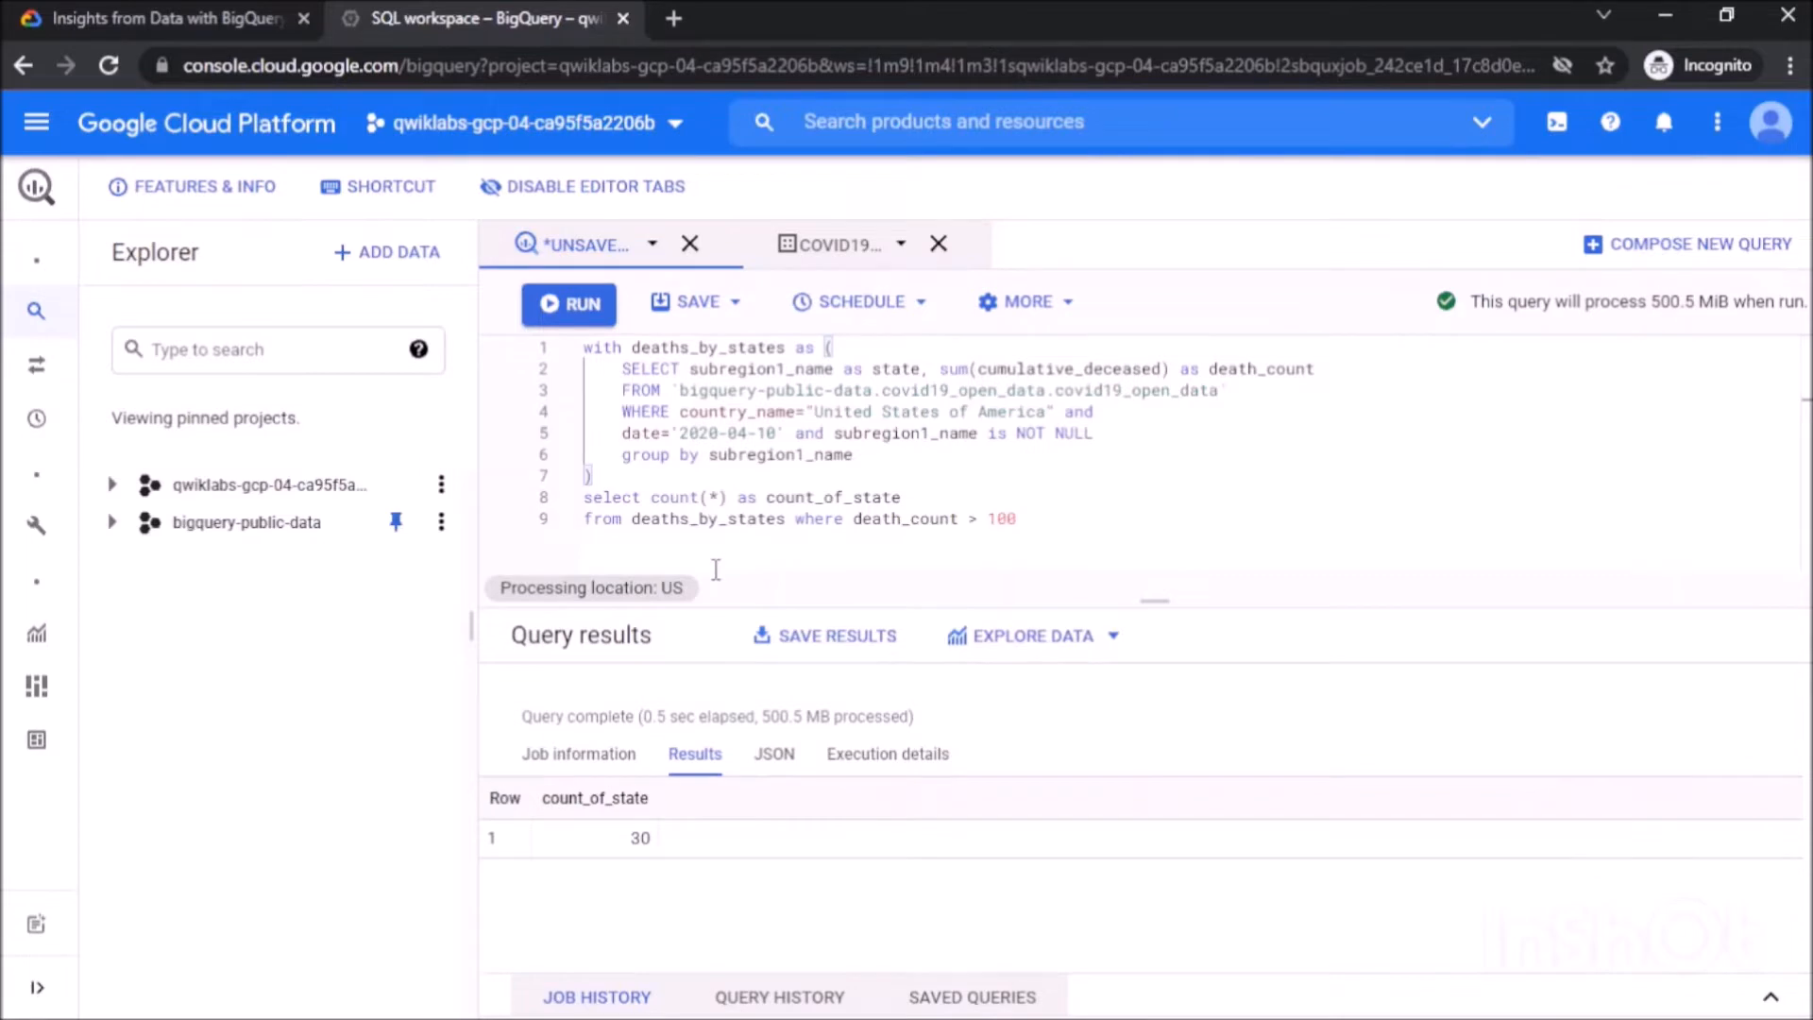
# Return to the lab's Query 2 section and check the progress of the Worst Affected Areas task.
pyautogui.click(94, 10)
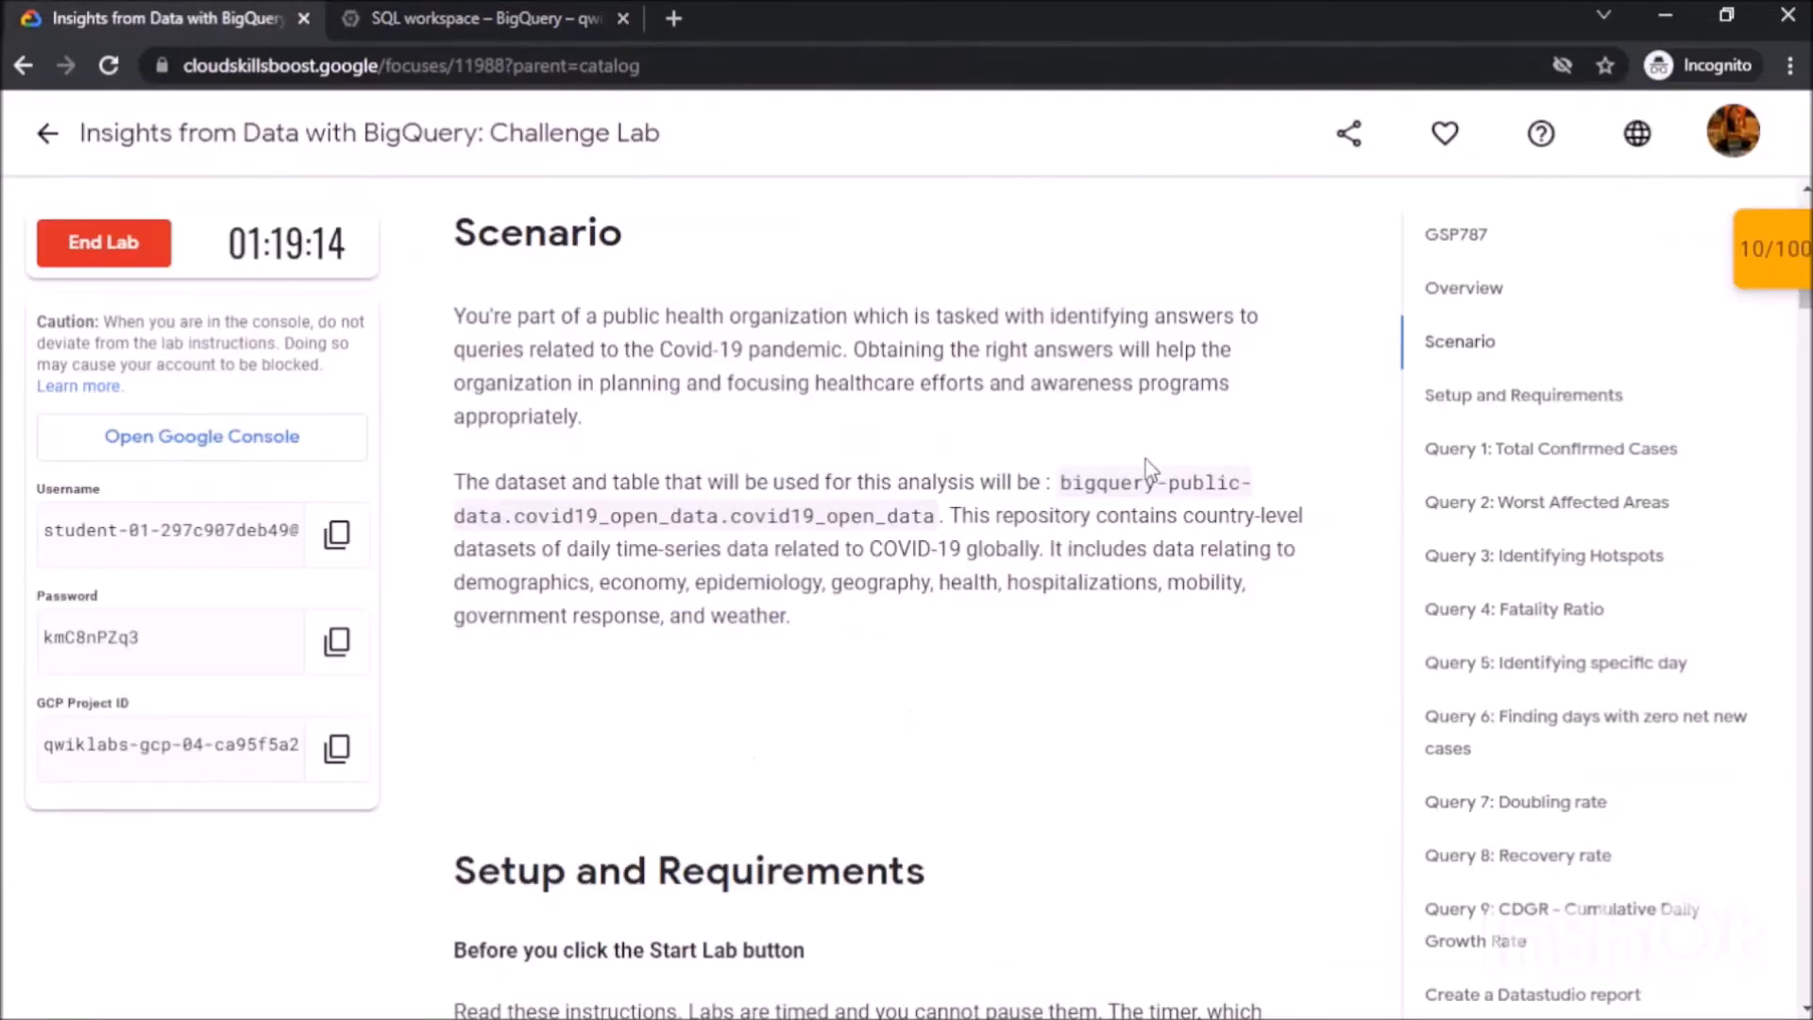
pyautogui.click(1547, 502)
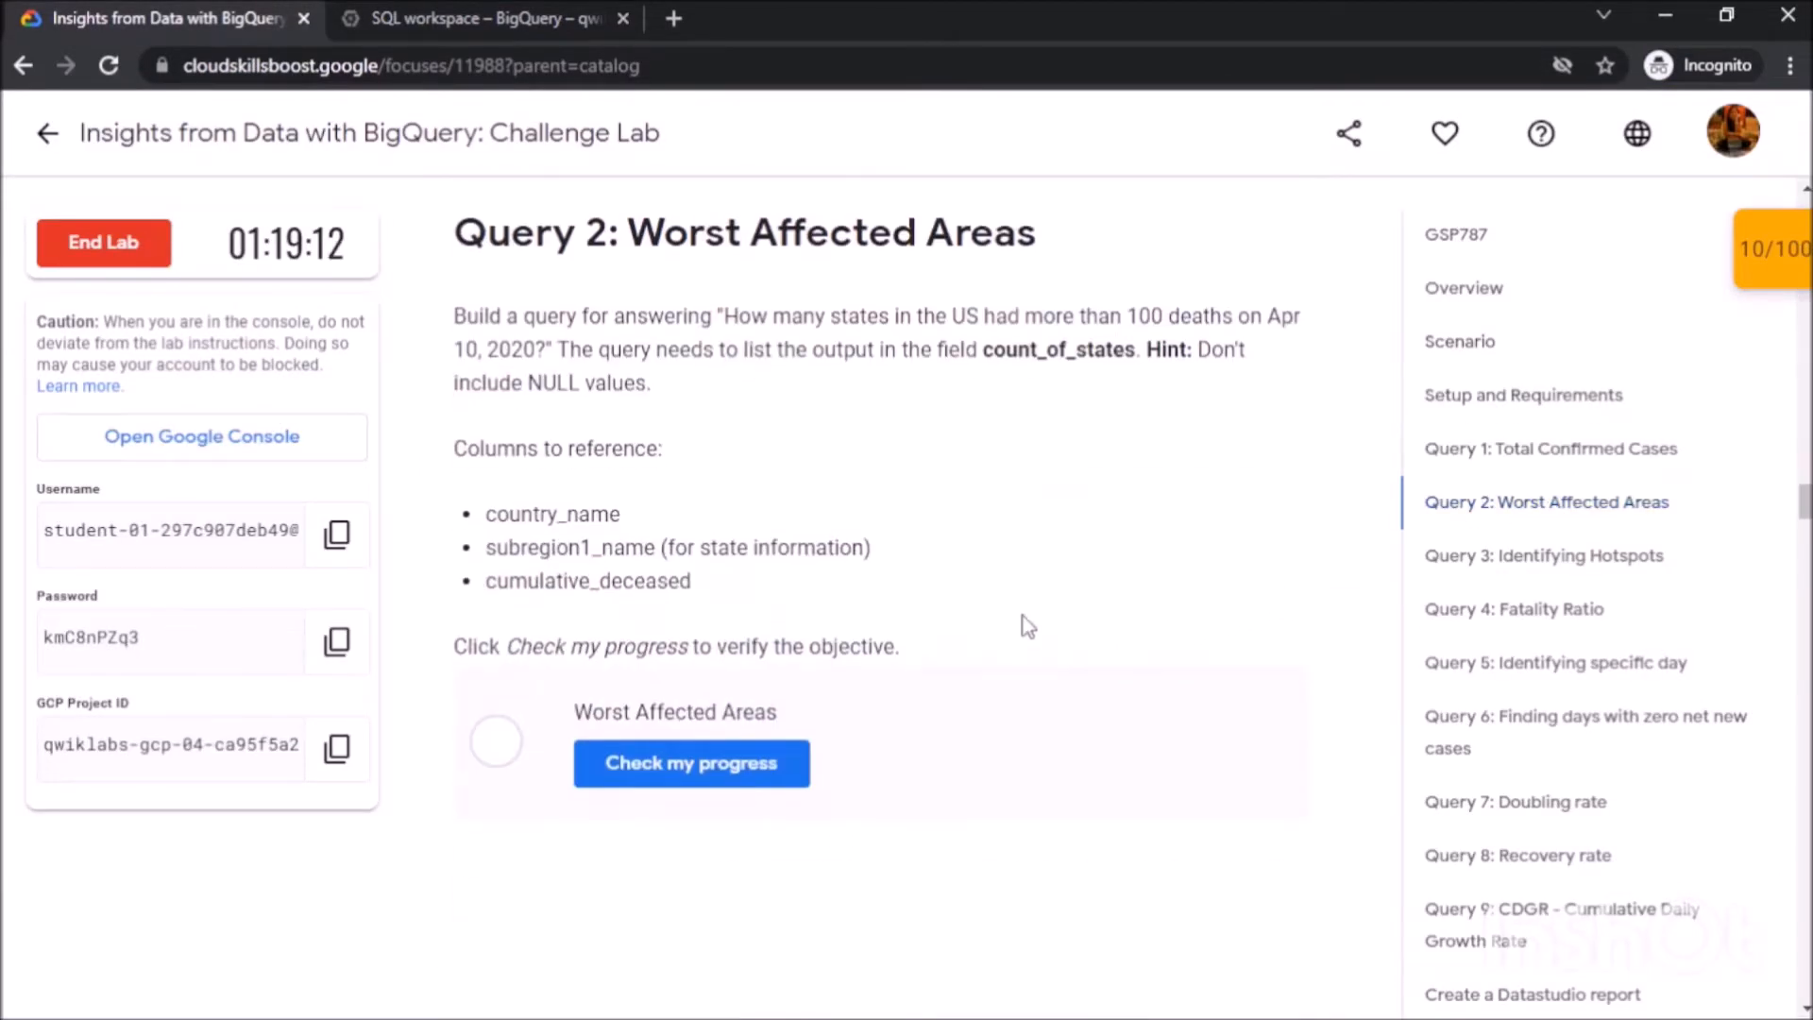
pyautogui.click(674, 763)
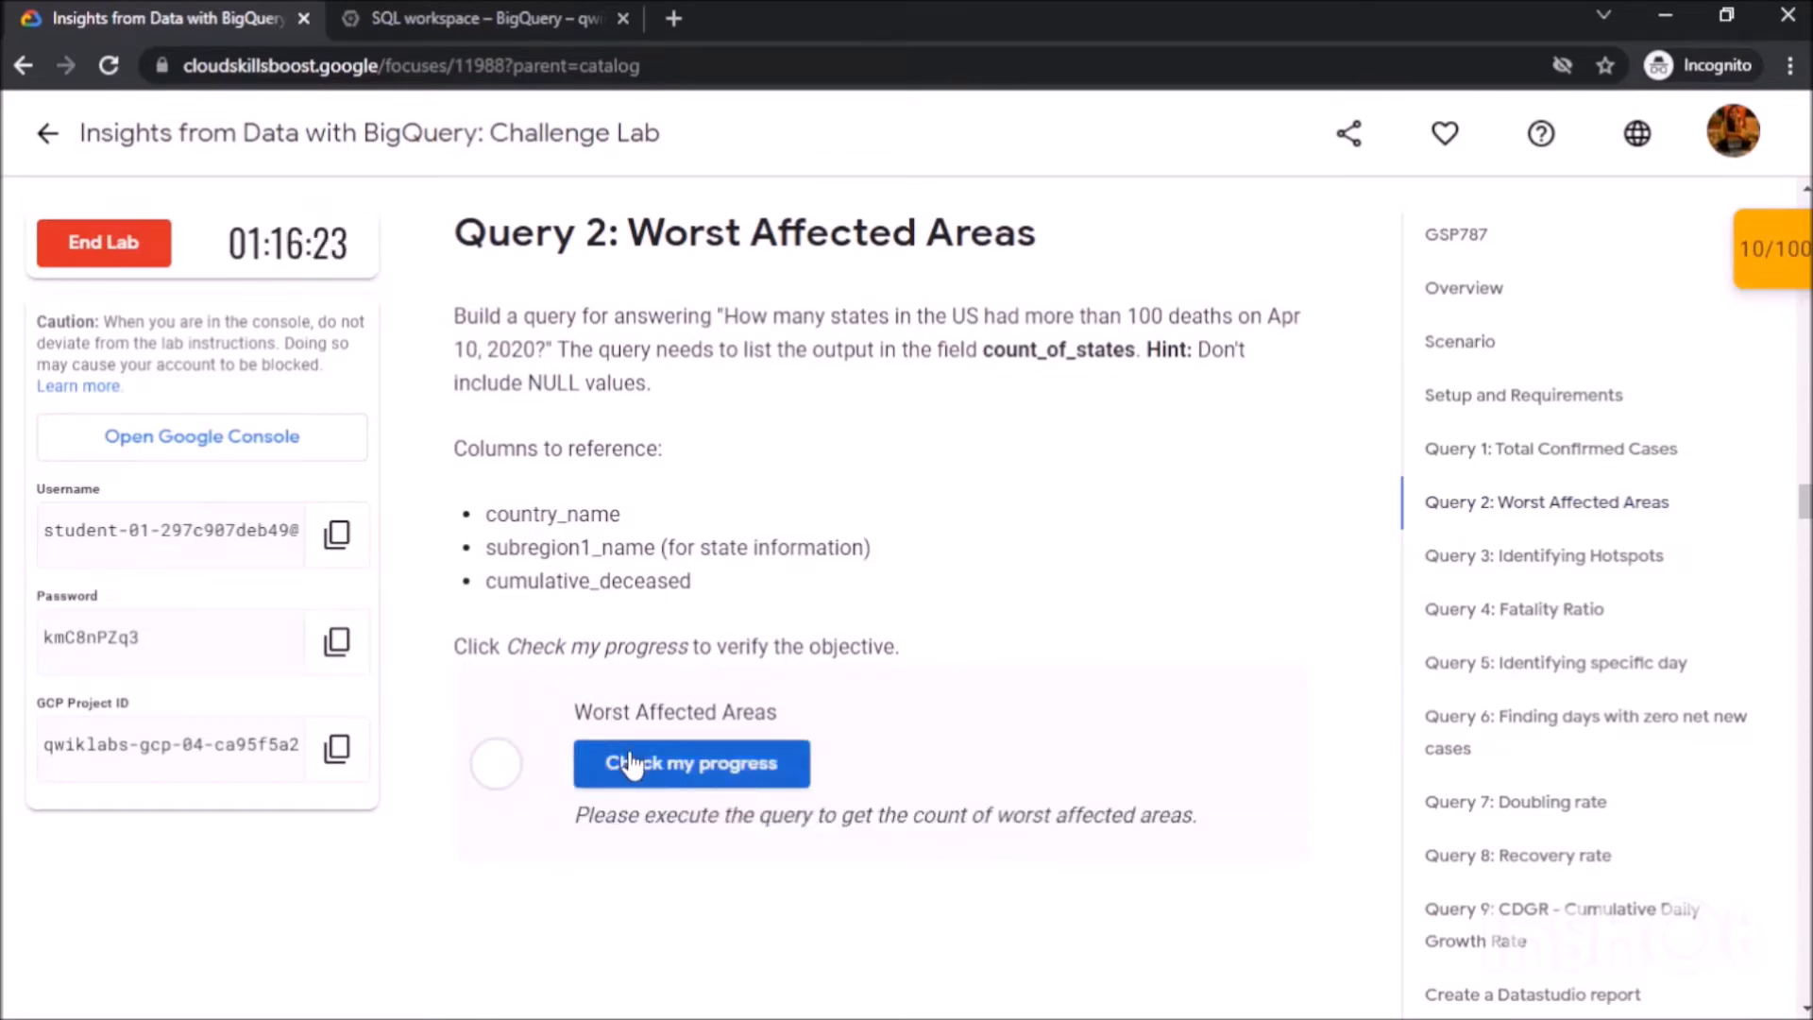
pyautogui.click(631, 763)
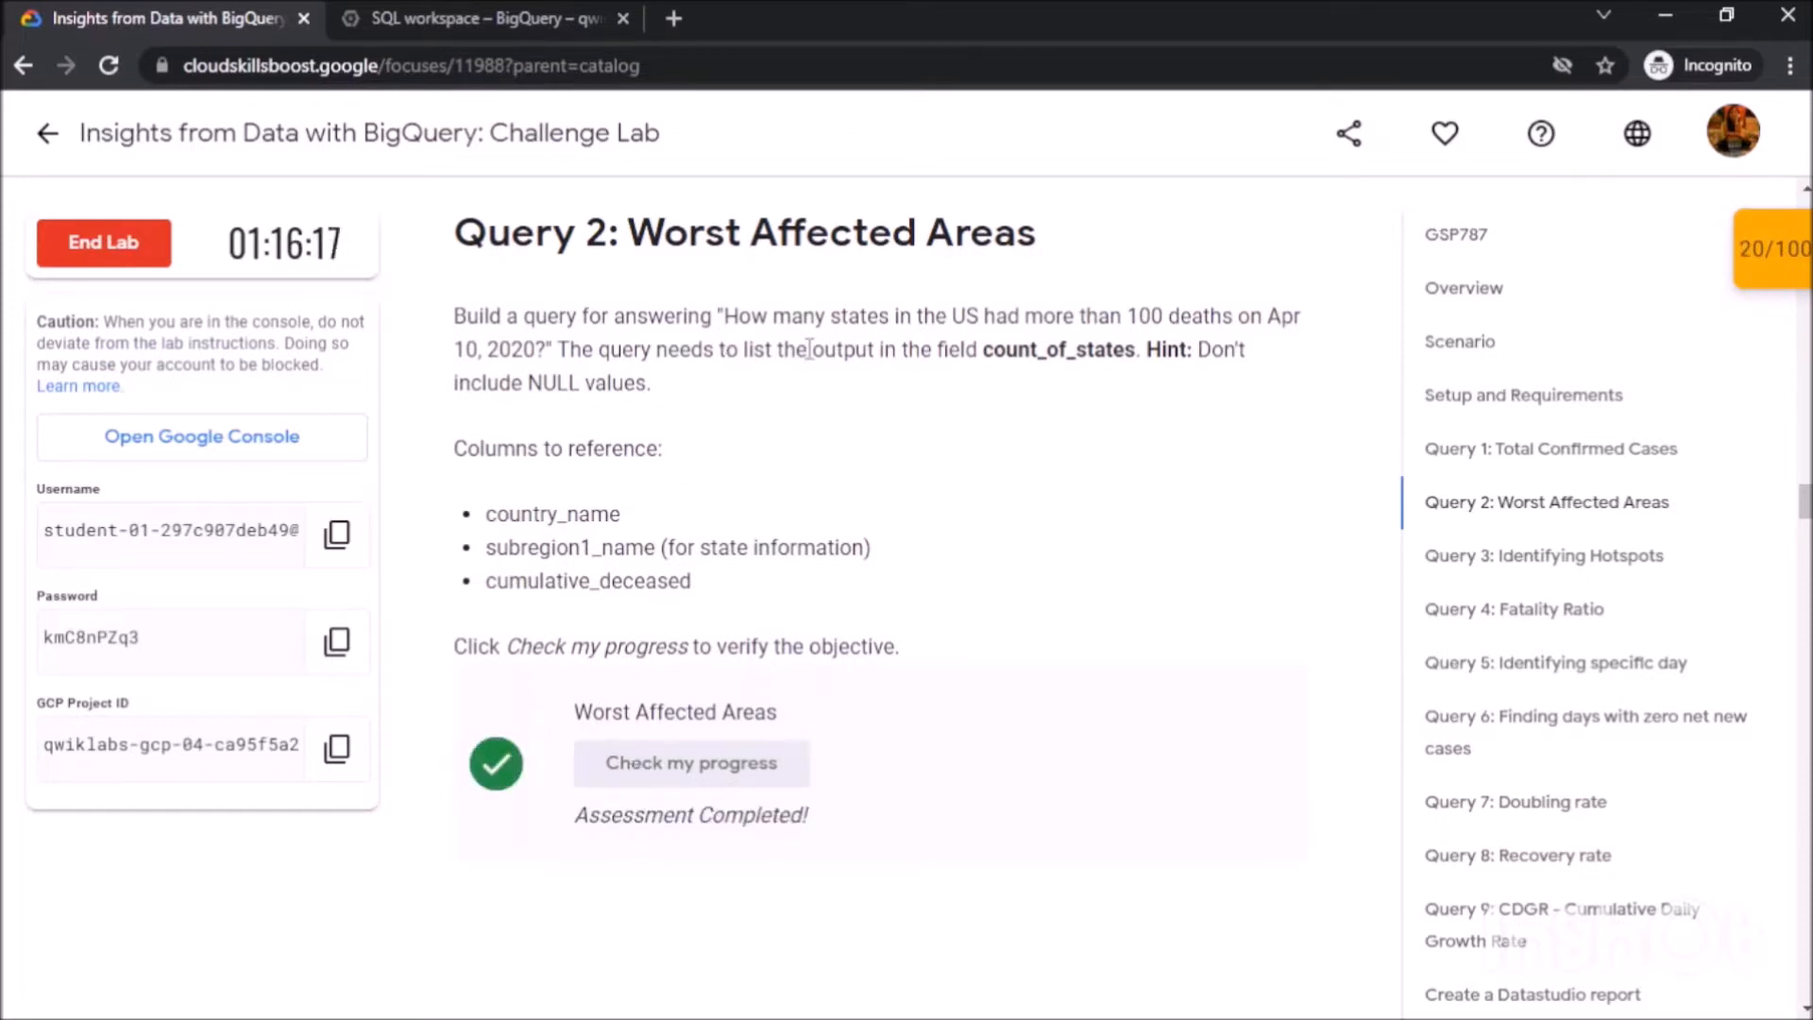
# Open the Query 3: Identifying Hotspots instructions on the lab page.
pyautogui.click(439, 8)
pyautogui.click(133, 17)
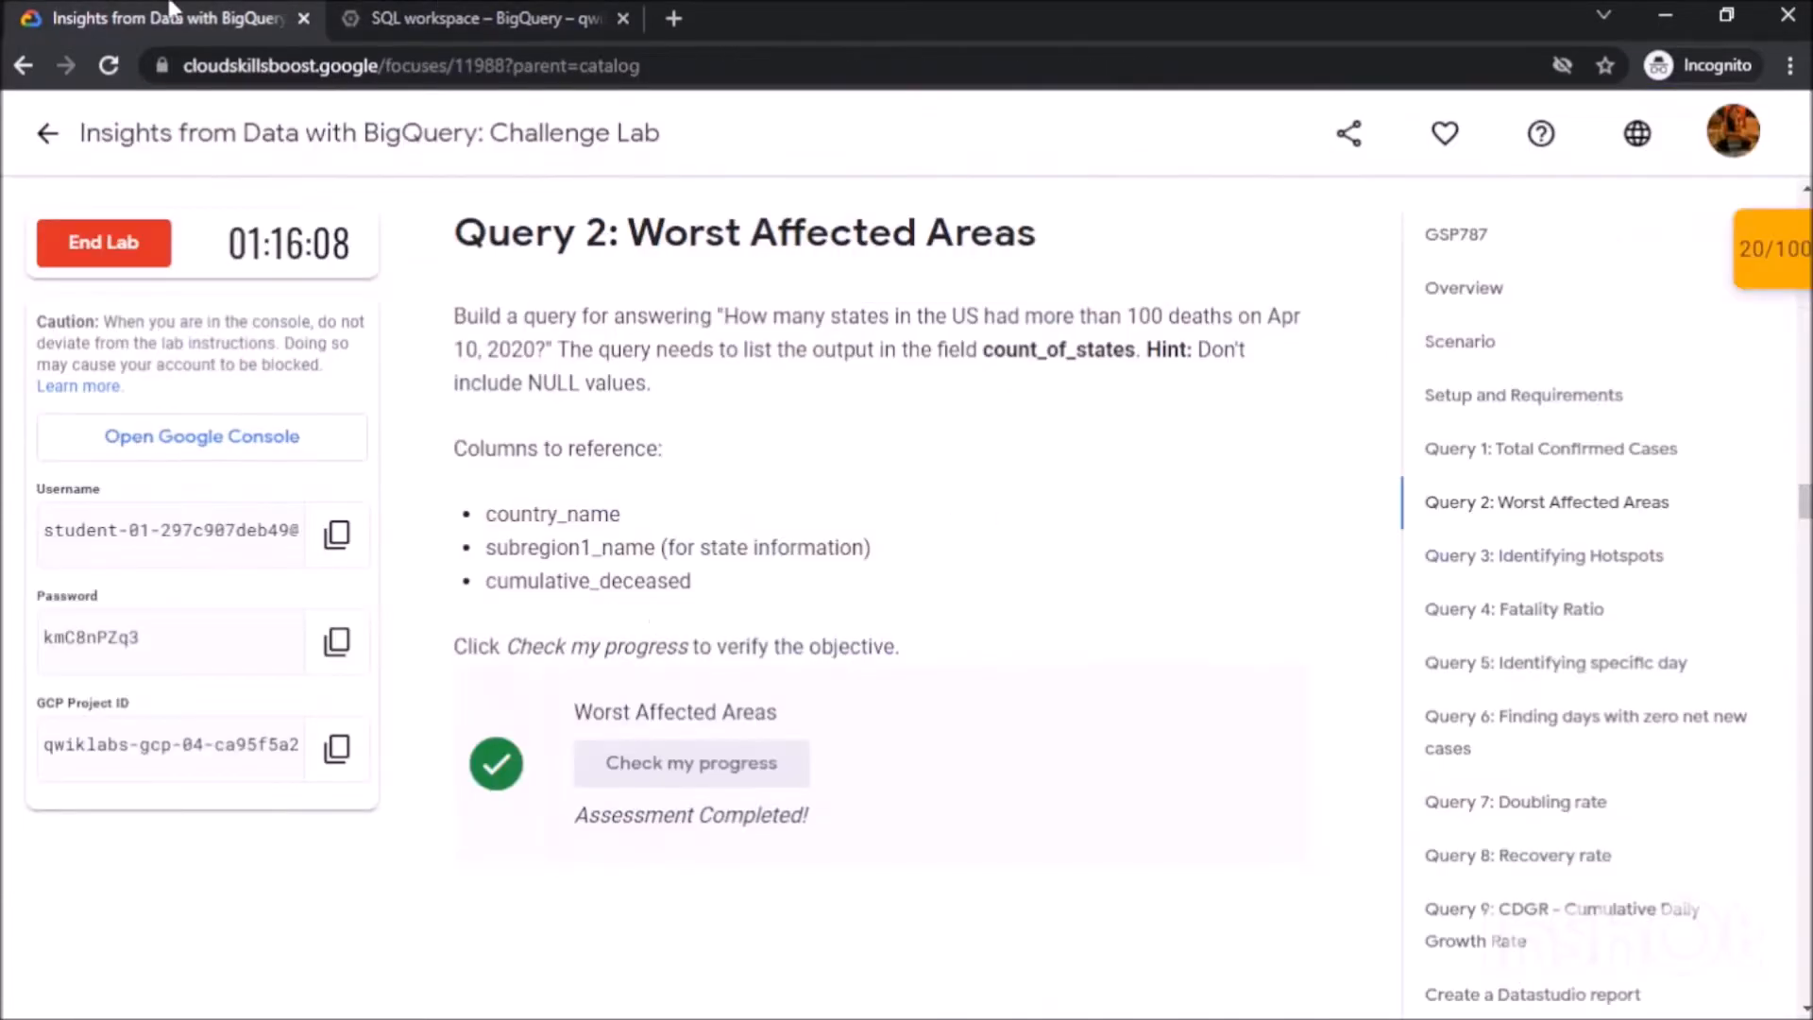
pyautogui.click(1501, 590)
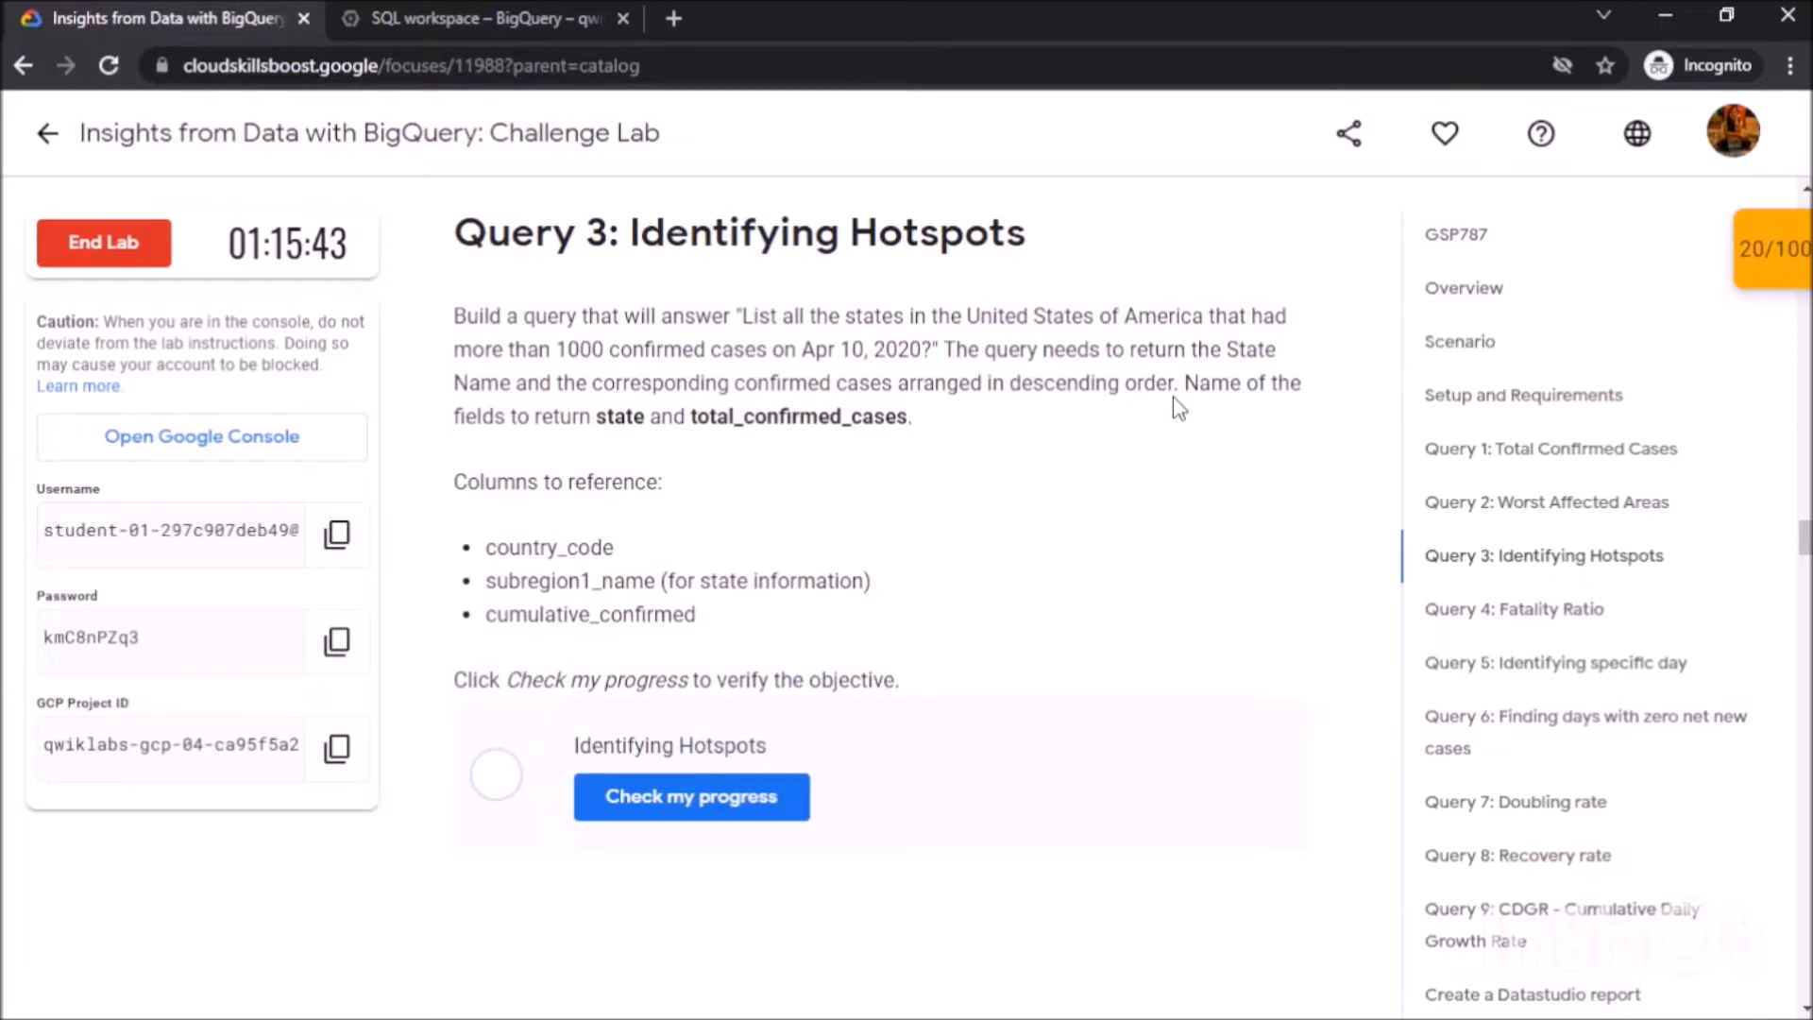
# In the BigQuery editor, replace the query with SELECT subregion1_name as state, sum(cumulative_confirmed) as total_confirmed_cases.
pyautogui.click(387, 8)
pyautogui.click(741, 496)
pyautogui.hotkey('ctrl', 'a')
pyautogui.press('BackSpace')
pyautogui.write('SELECT subregion1')
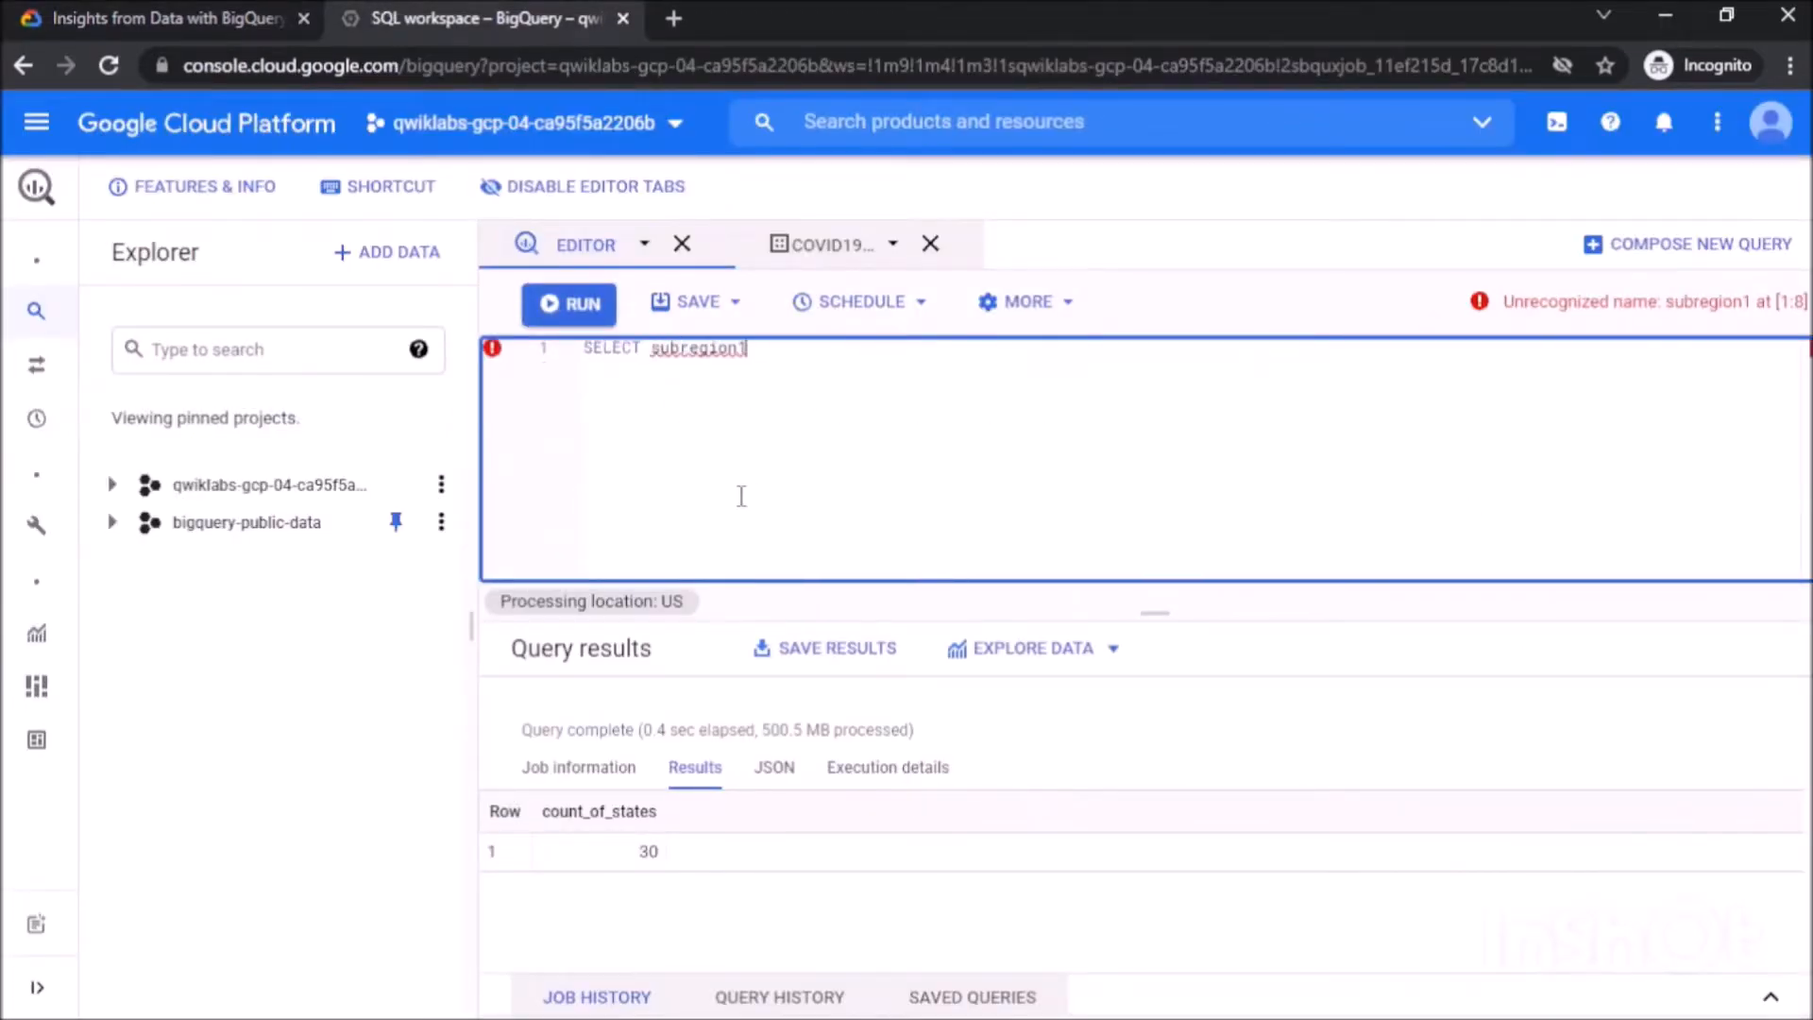
pyautogui.write('_name as state, sum(cumulativ')
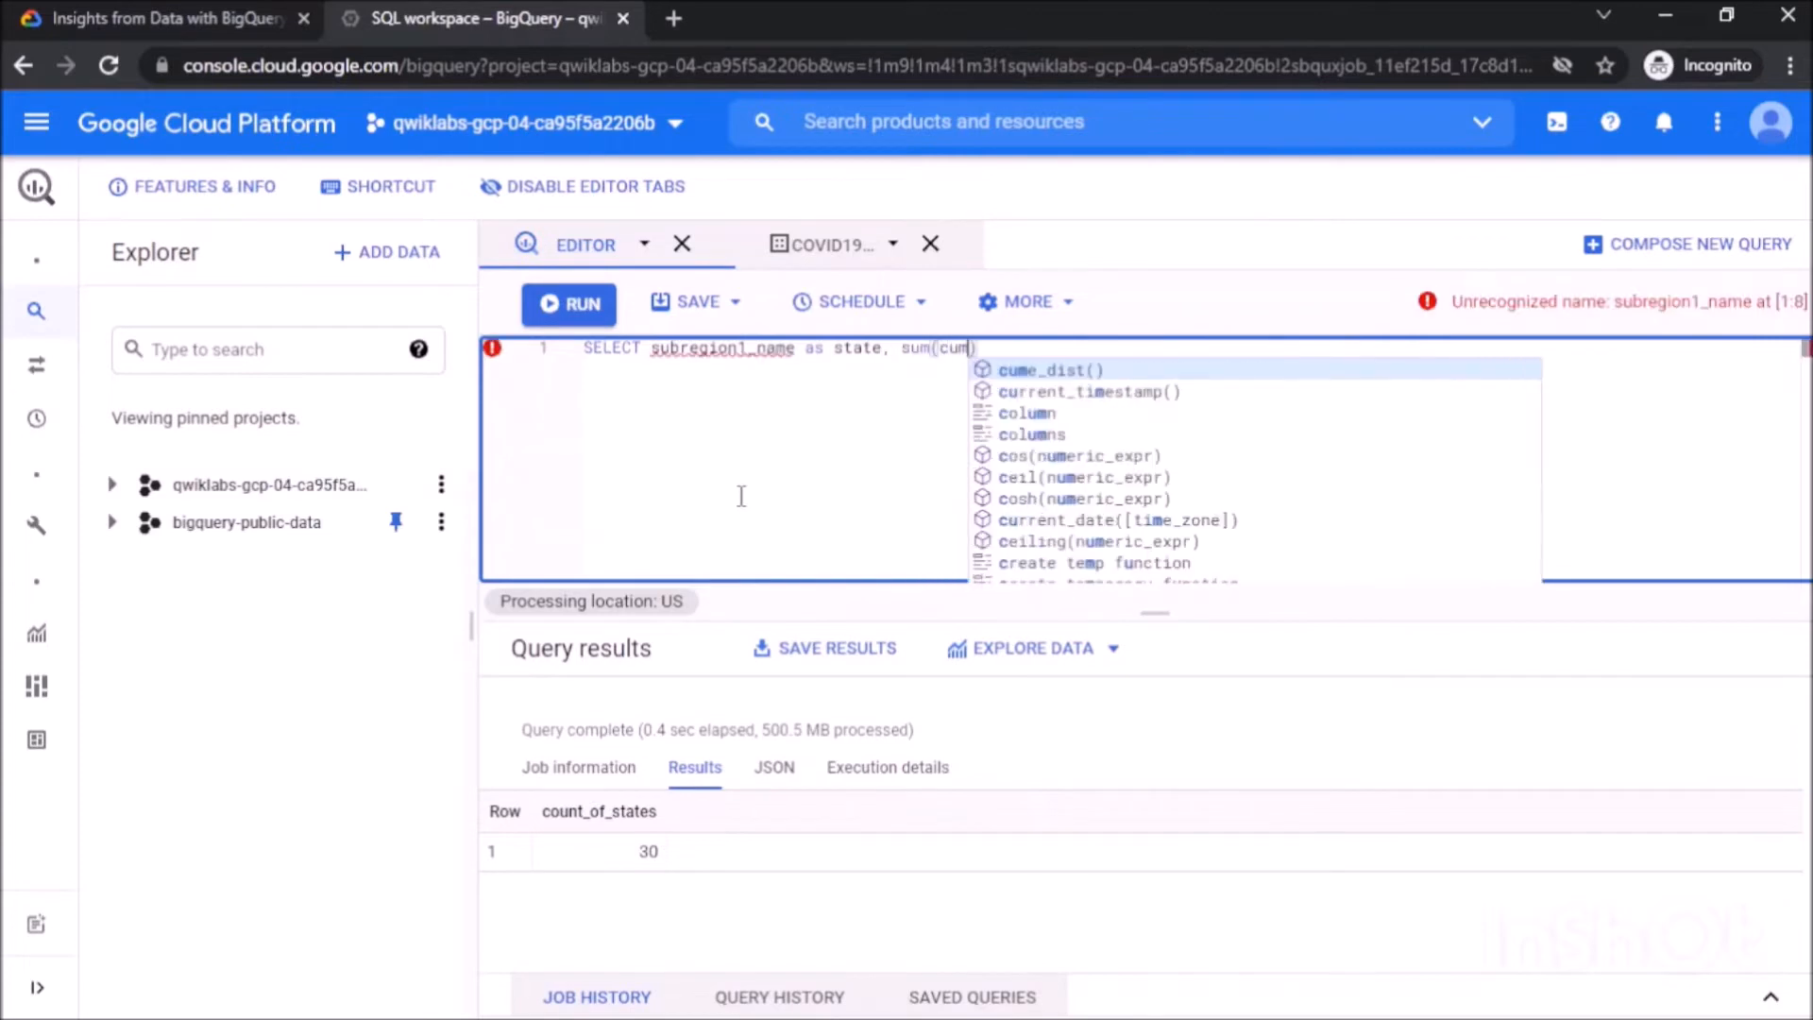
pyautogui.write('e_deceased')
pyautogui.press('BackSpace')
pyautogui.press('BackSpace')
pyautogui.press('BackSpace')
pyautogui.press('BackSpace')
pyautogui.press('BackSpace')
pyautogui.press('BackSpace')
pyautogui.write('confirmed) as total_confirmedFROM')
# Copy the table name from the lab's Scenario section and add FROM `bigquery-public-data.covid19_open_data.covid19_open_data` to the query.
pyautogui.click(168, 19)
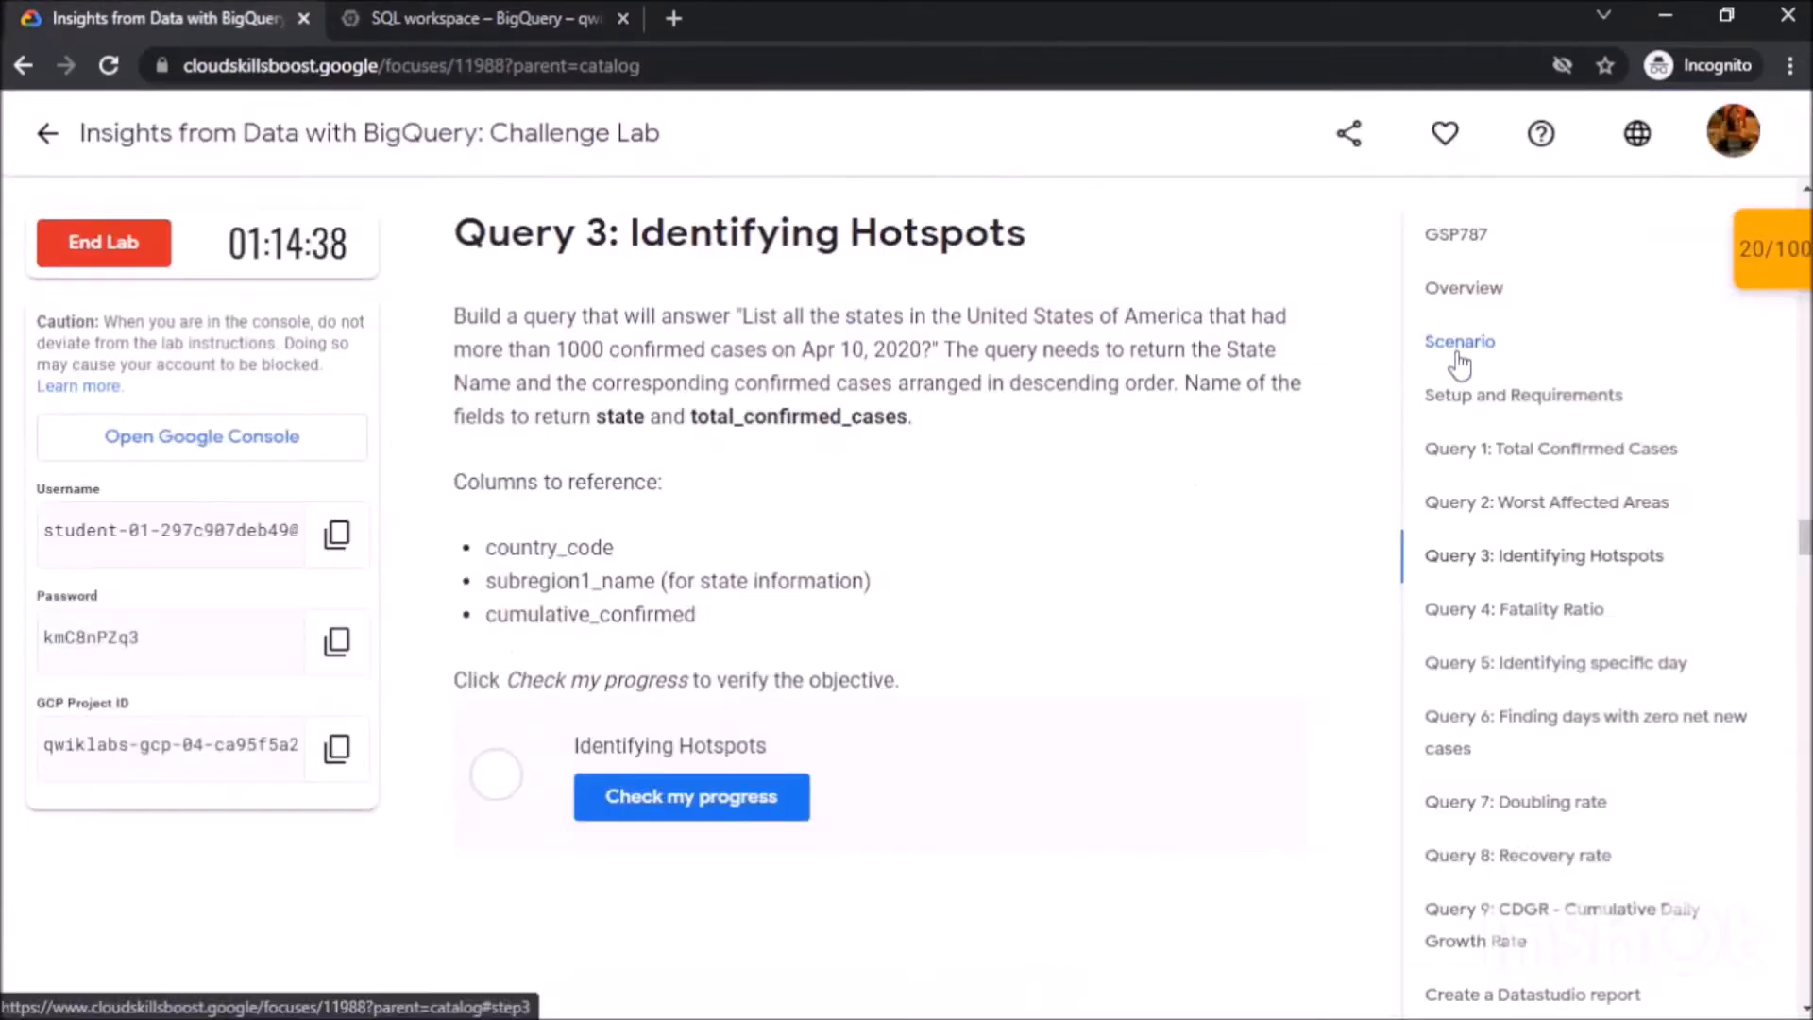
pyautogui.click(1458, 349)
pyautogui.moveTo(1062, 491); pyautogui.dragTo(935, 517)
pyautogui.click(486, 19)
pyautogui.write('bigquery-public-data.covid19_open_data.covid19_open_data')
pyautogui.press('Right')
pyautogui.press('Return')
# Add the filter WHERE country_name="United States of America" and date='2020-04-10' and subregion1_name is NOT NULL.
pyautogui.write('WHERE ')
pyautogui.write('country_name="United States ')
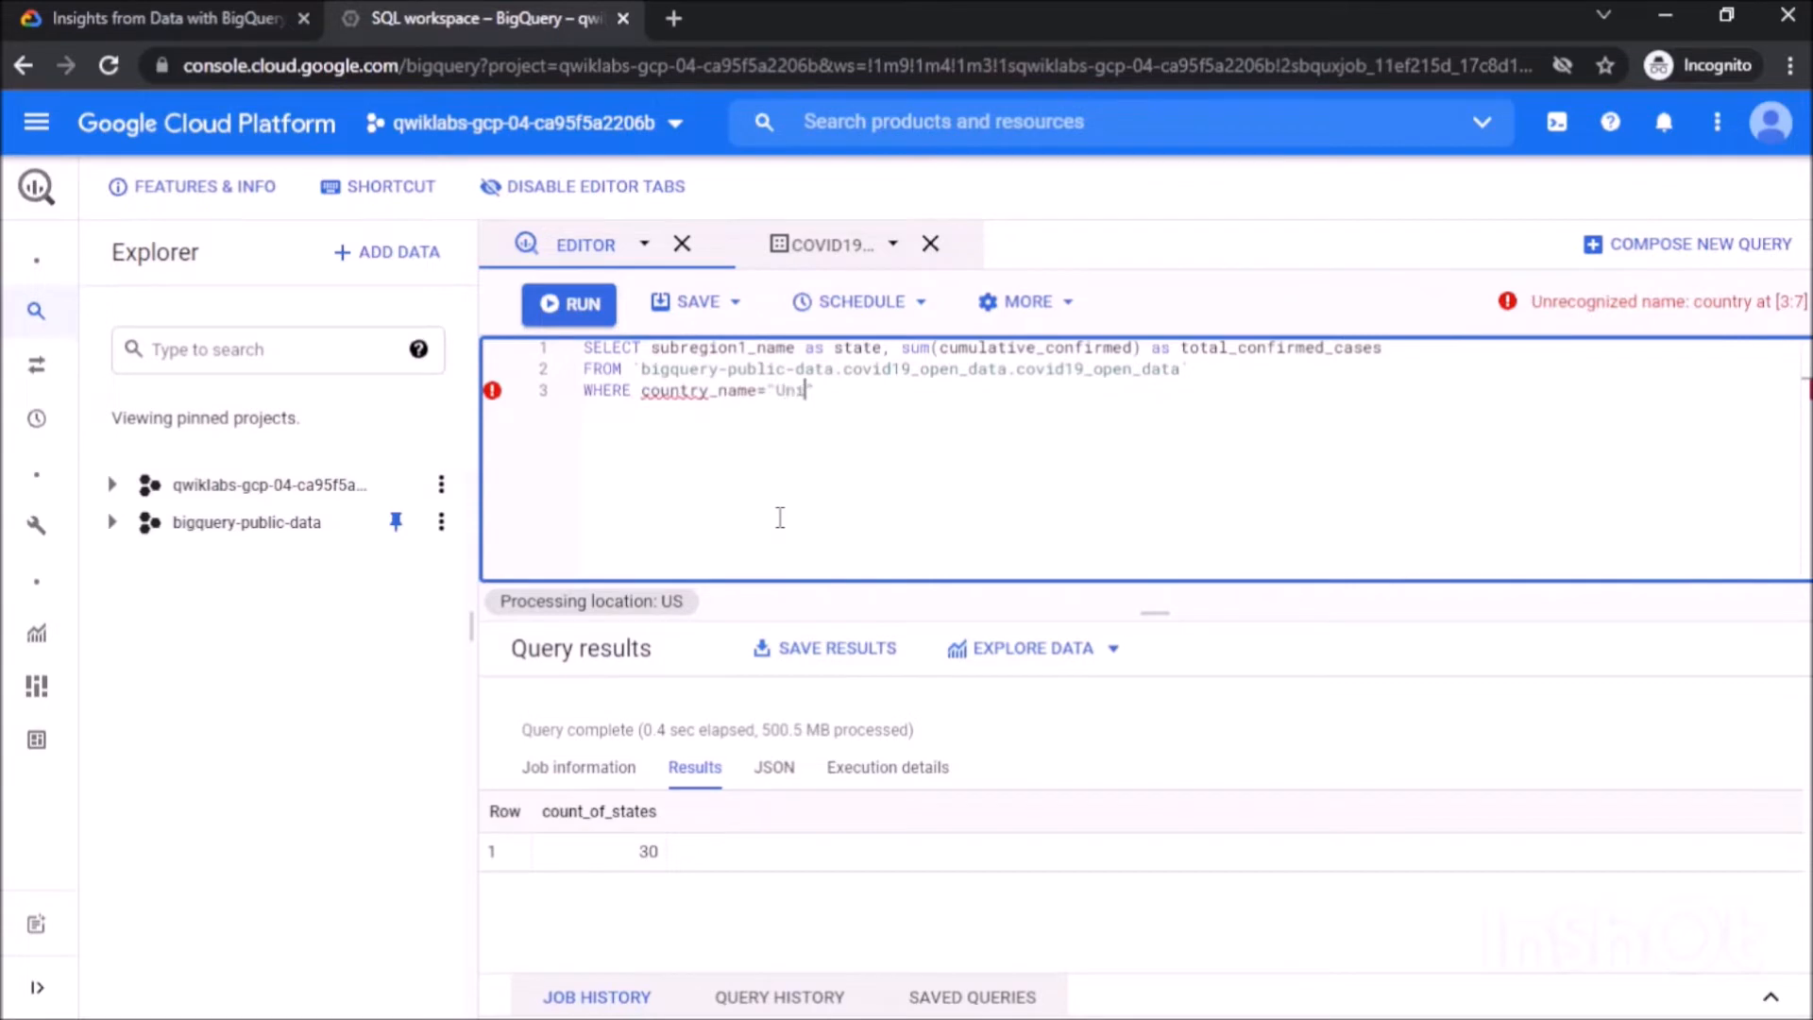
pyautogui.write('of America" and date=\'2020-04-10')
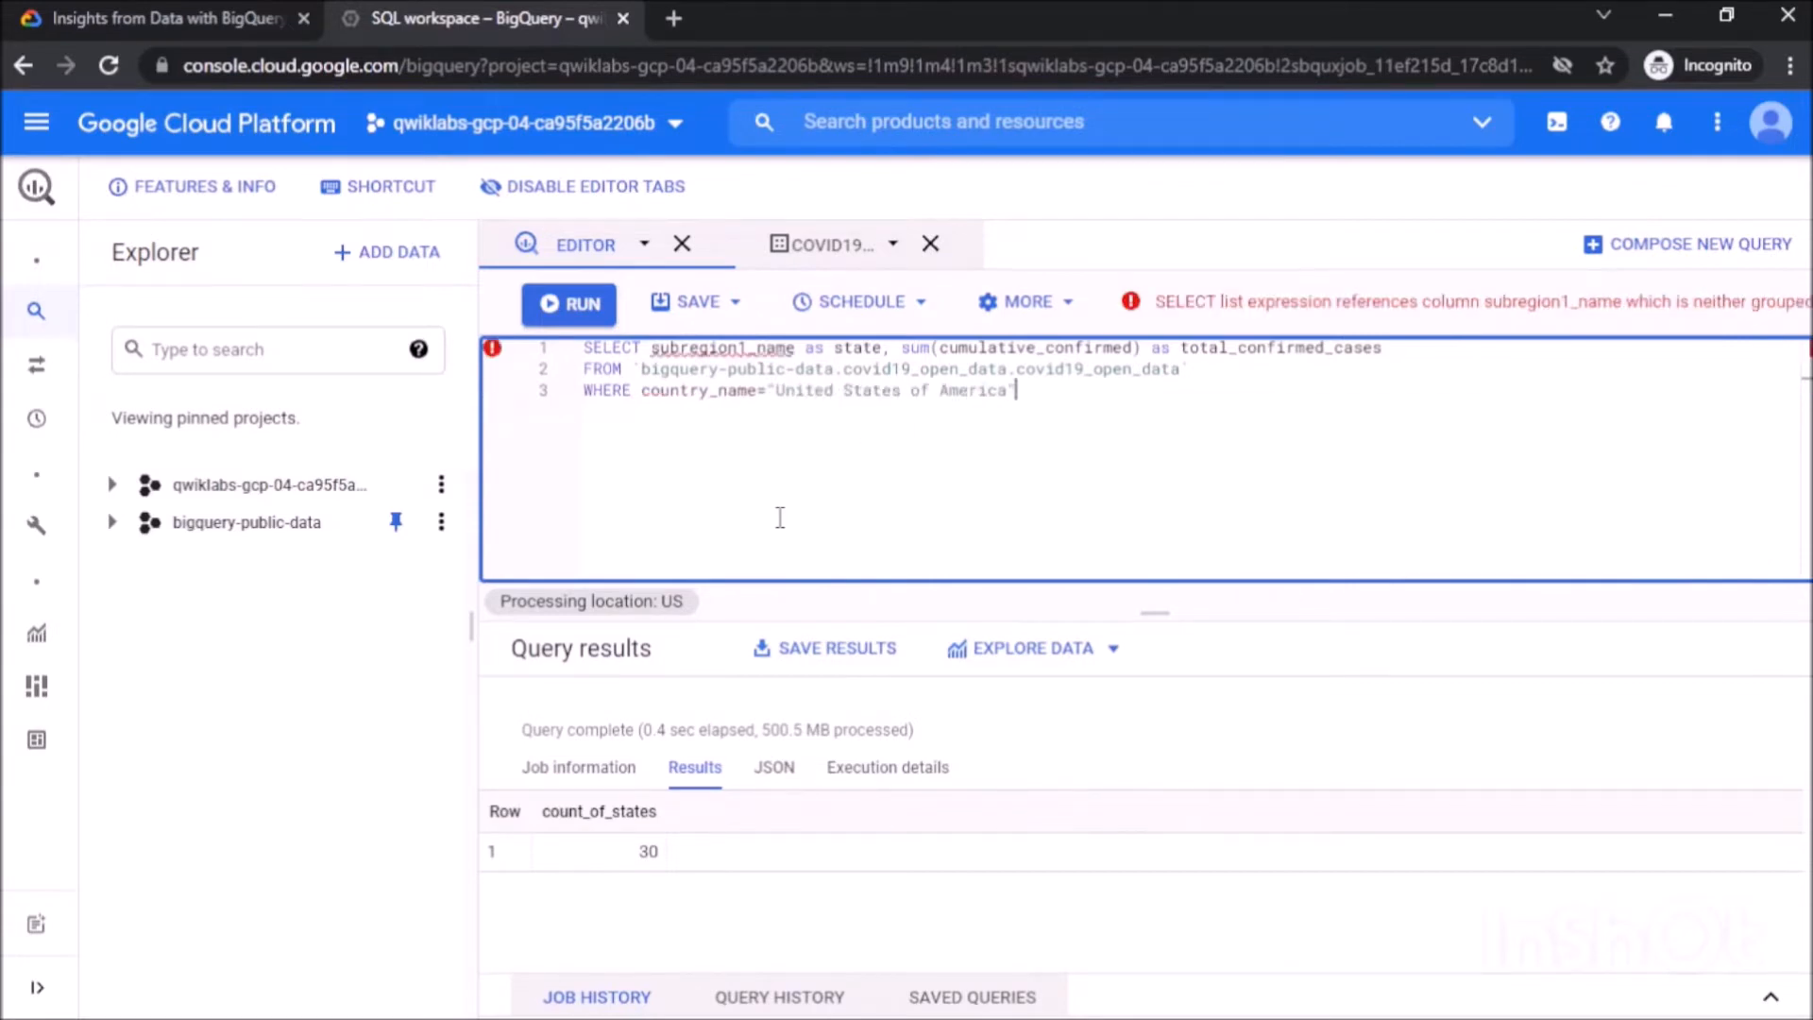
pyautogui.press('Right')
pyautogui.press('Return')
pyautogui.write('and subregion')
pyautogui.press('Down')
pyautogui.press('Return')
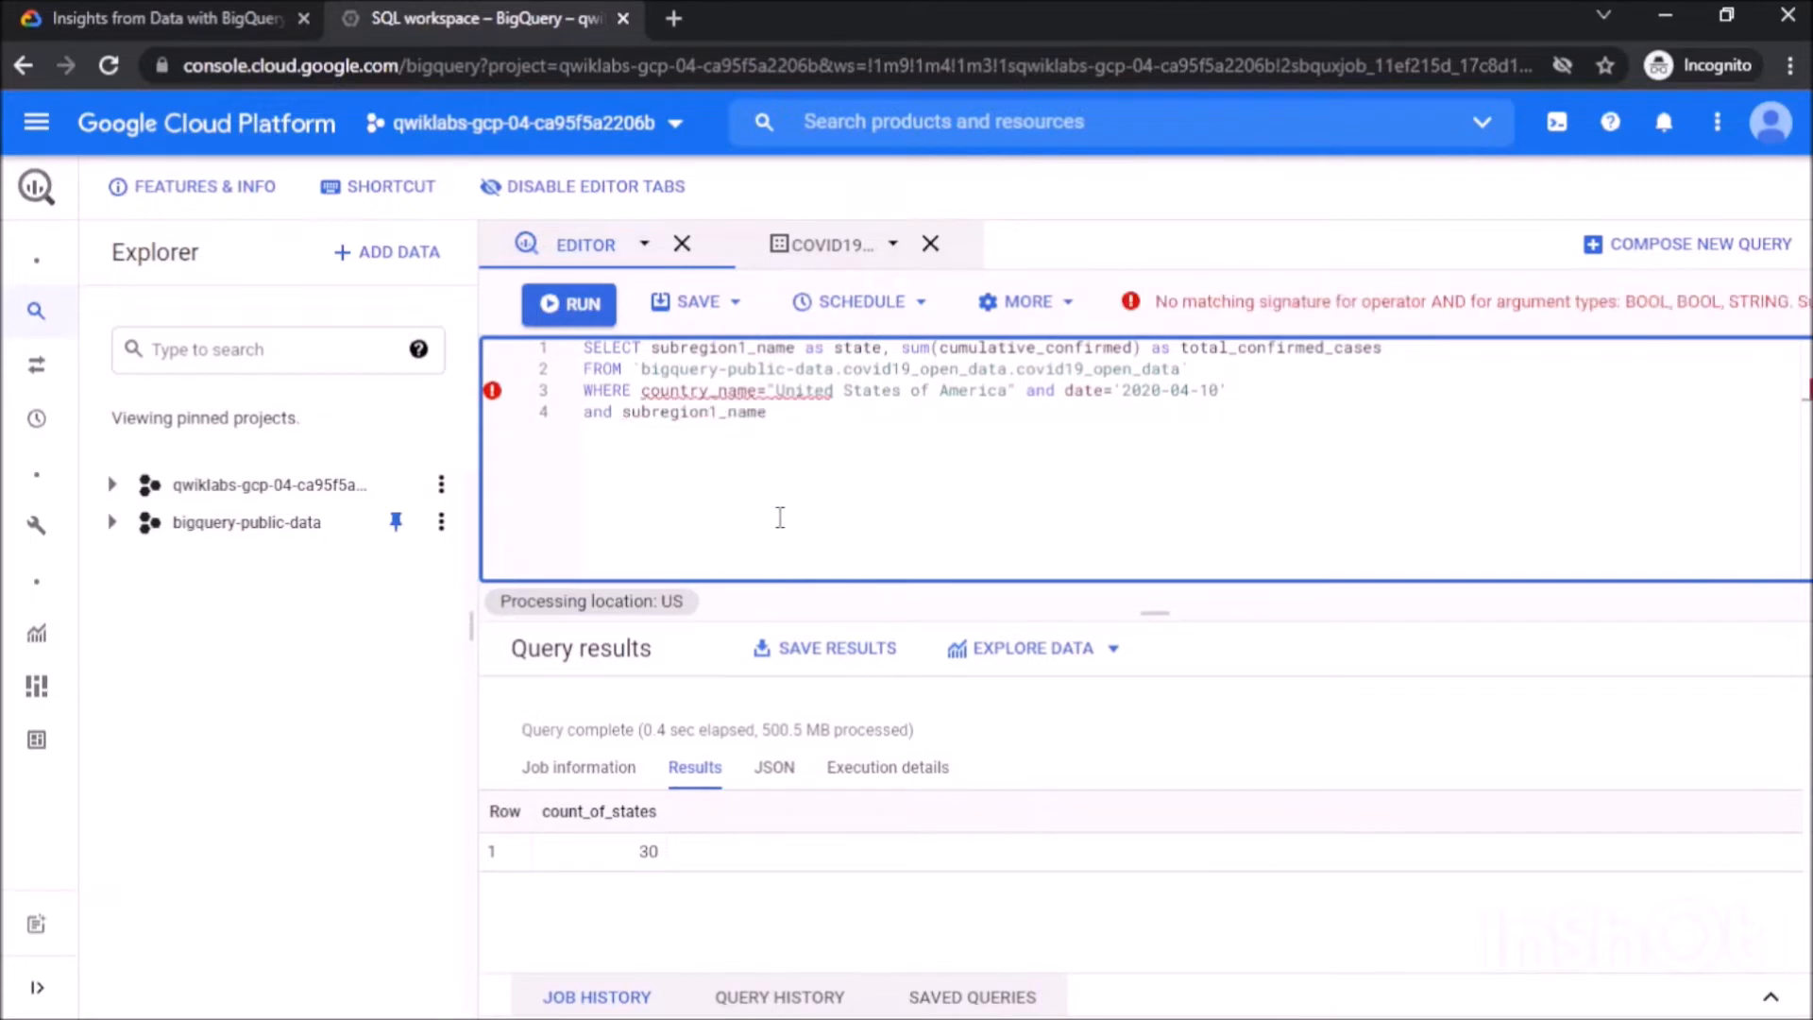
pyautogui.write('is NOT NULL')
# Group the query by subregion1_name and add the condition having total_confirmed_cases>1000.
pyautogui.press('Return')
pyautogui.write('group by ')
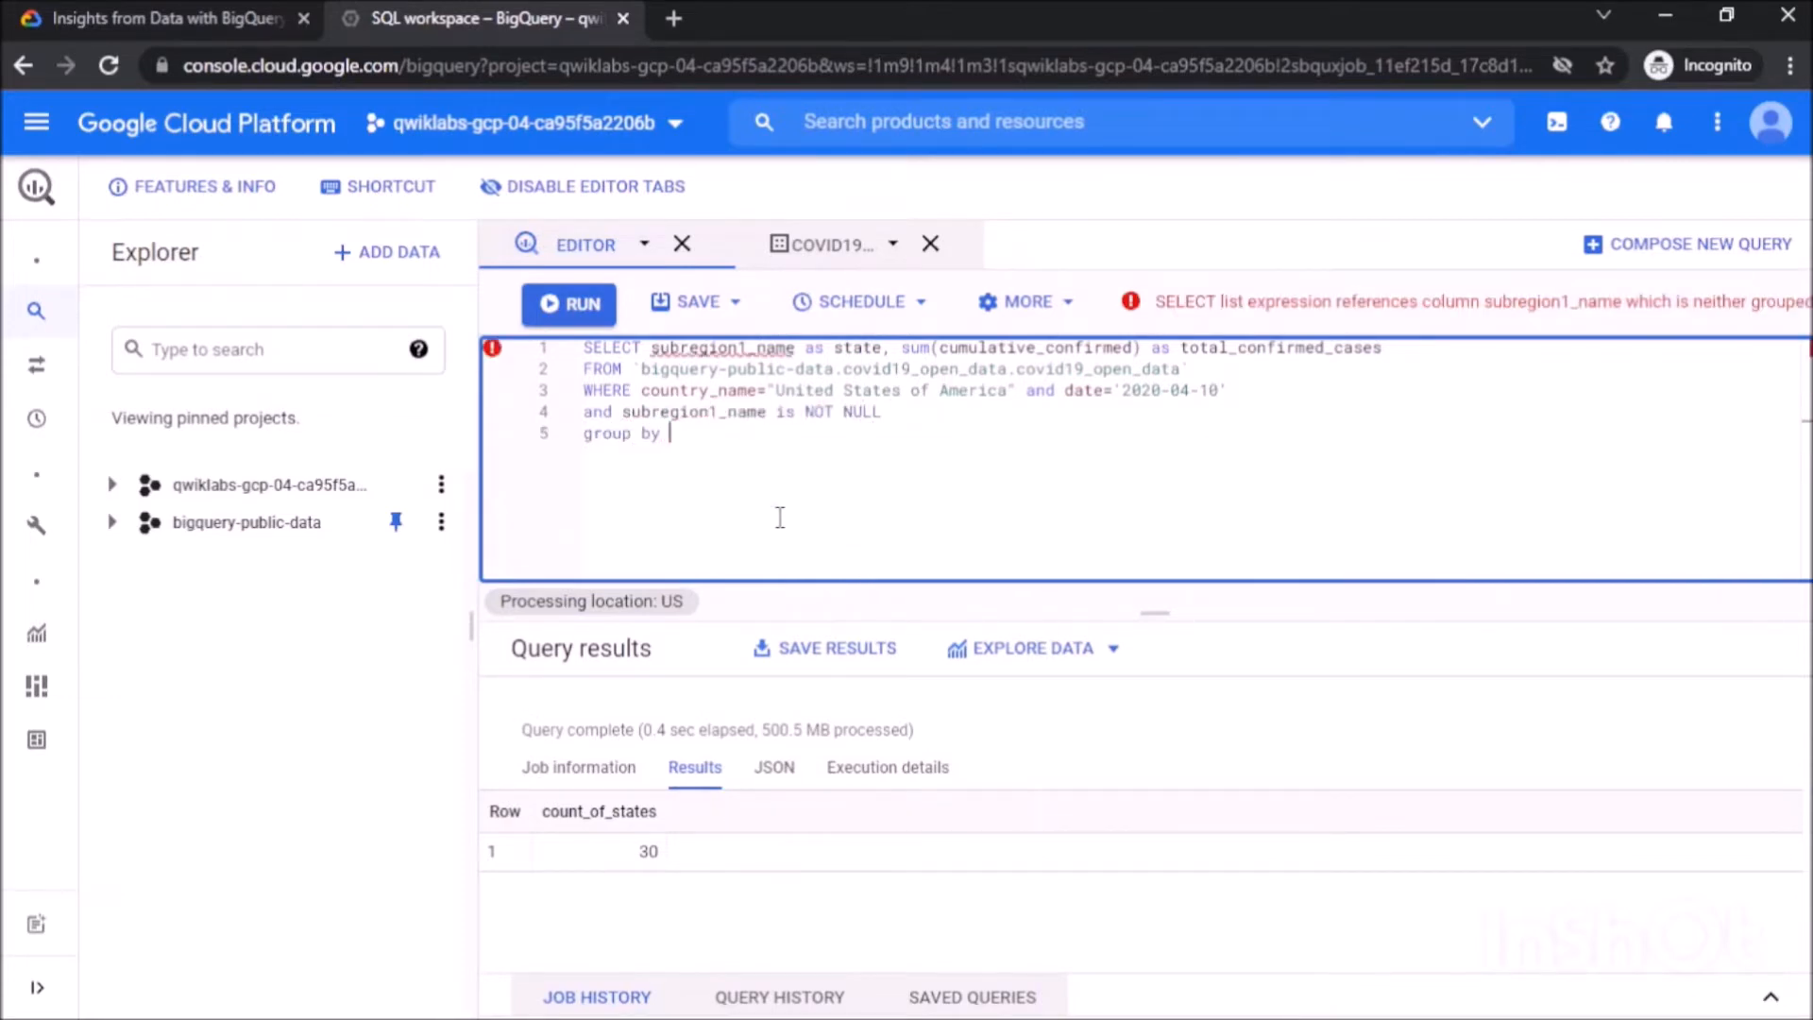
pyautogui.write('subregion1_name')
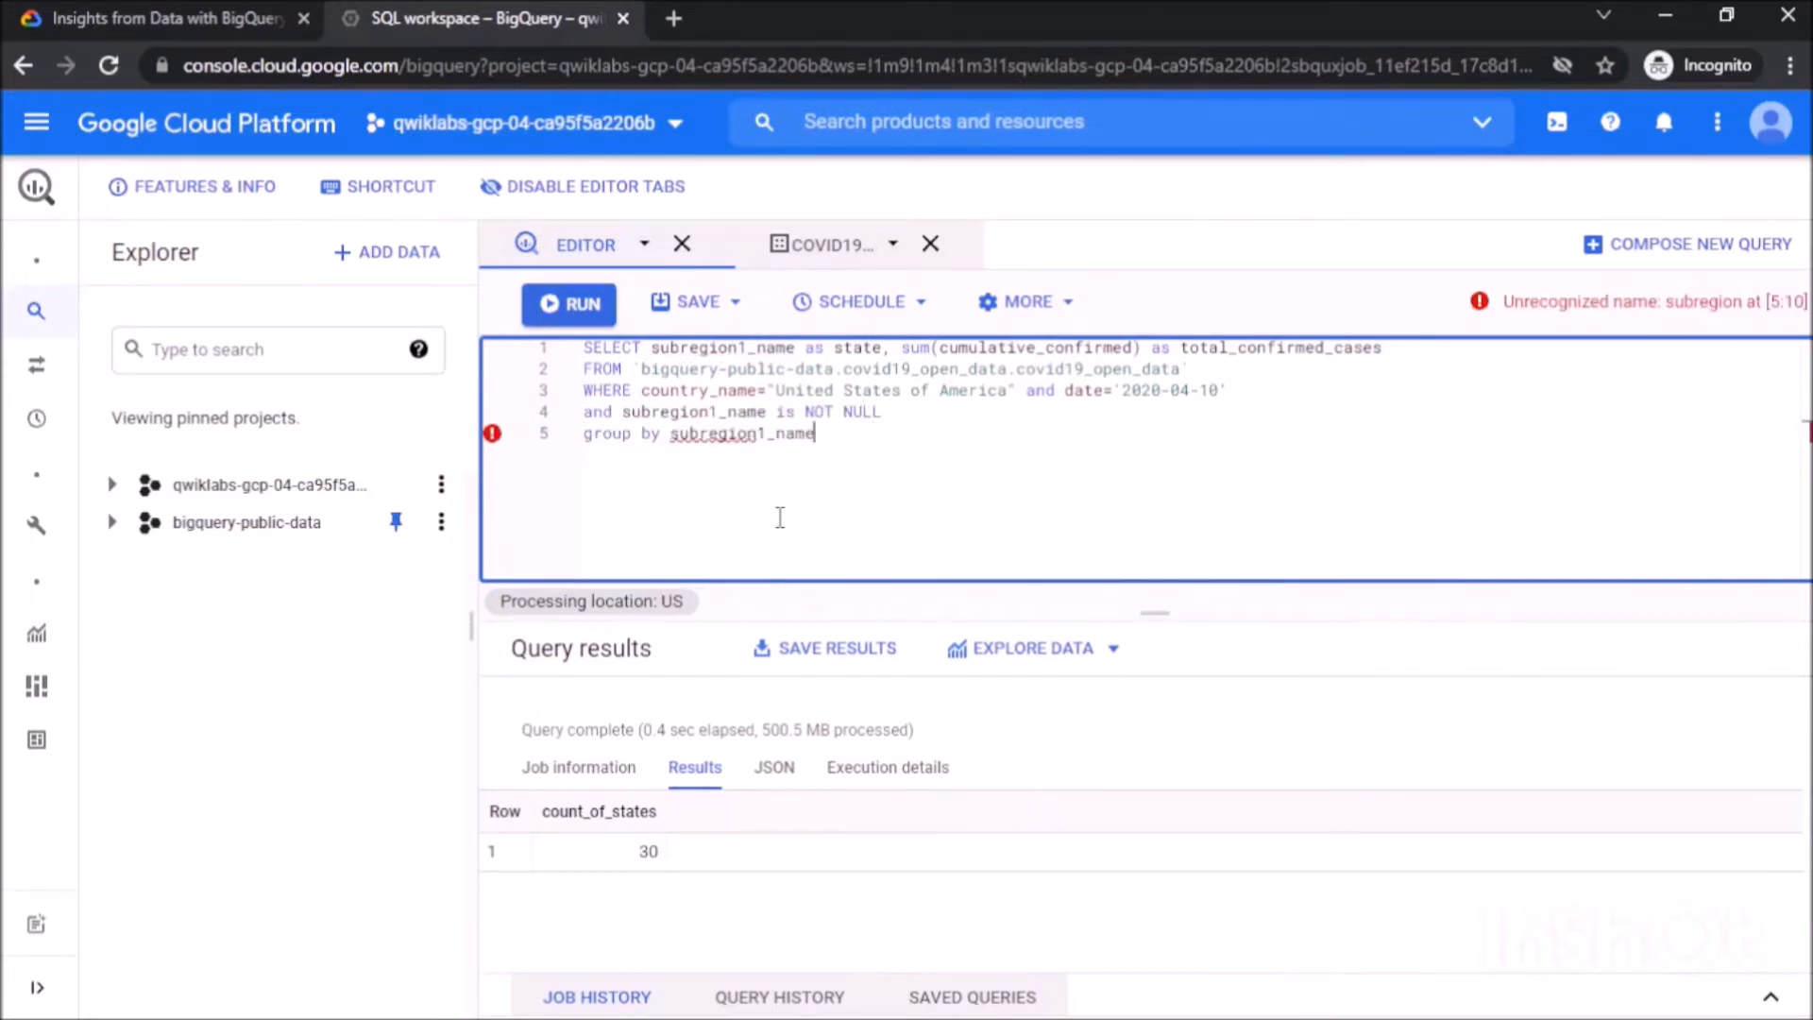
pyautogui.press('Return')
pyautogui.write('having total_confirmed_cases>1000')
# Add order by total_confirmed_cases desc as the last line and run the query.
pyautogui.press('Return')
pyautogui.write('or')
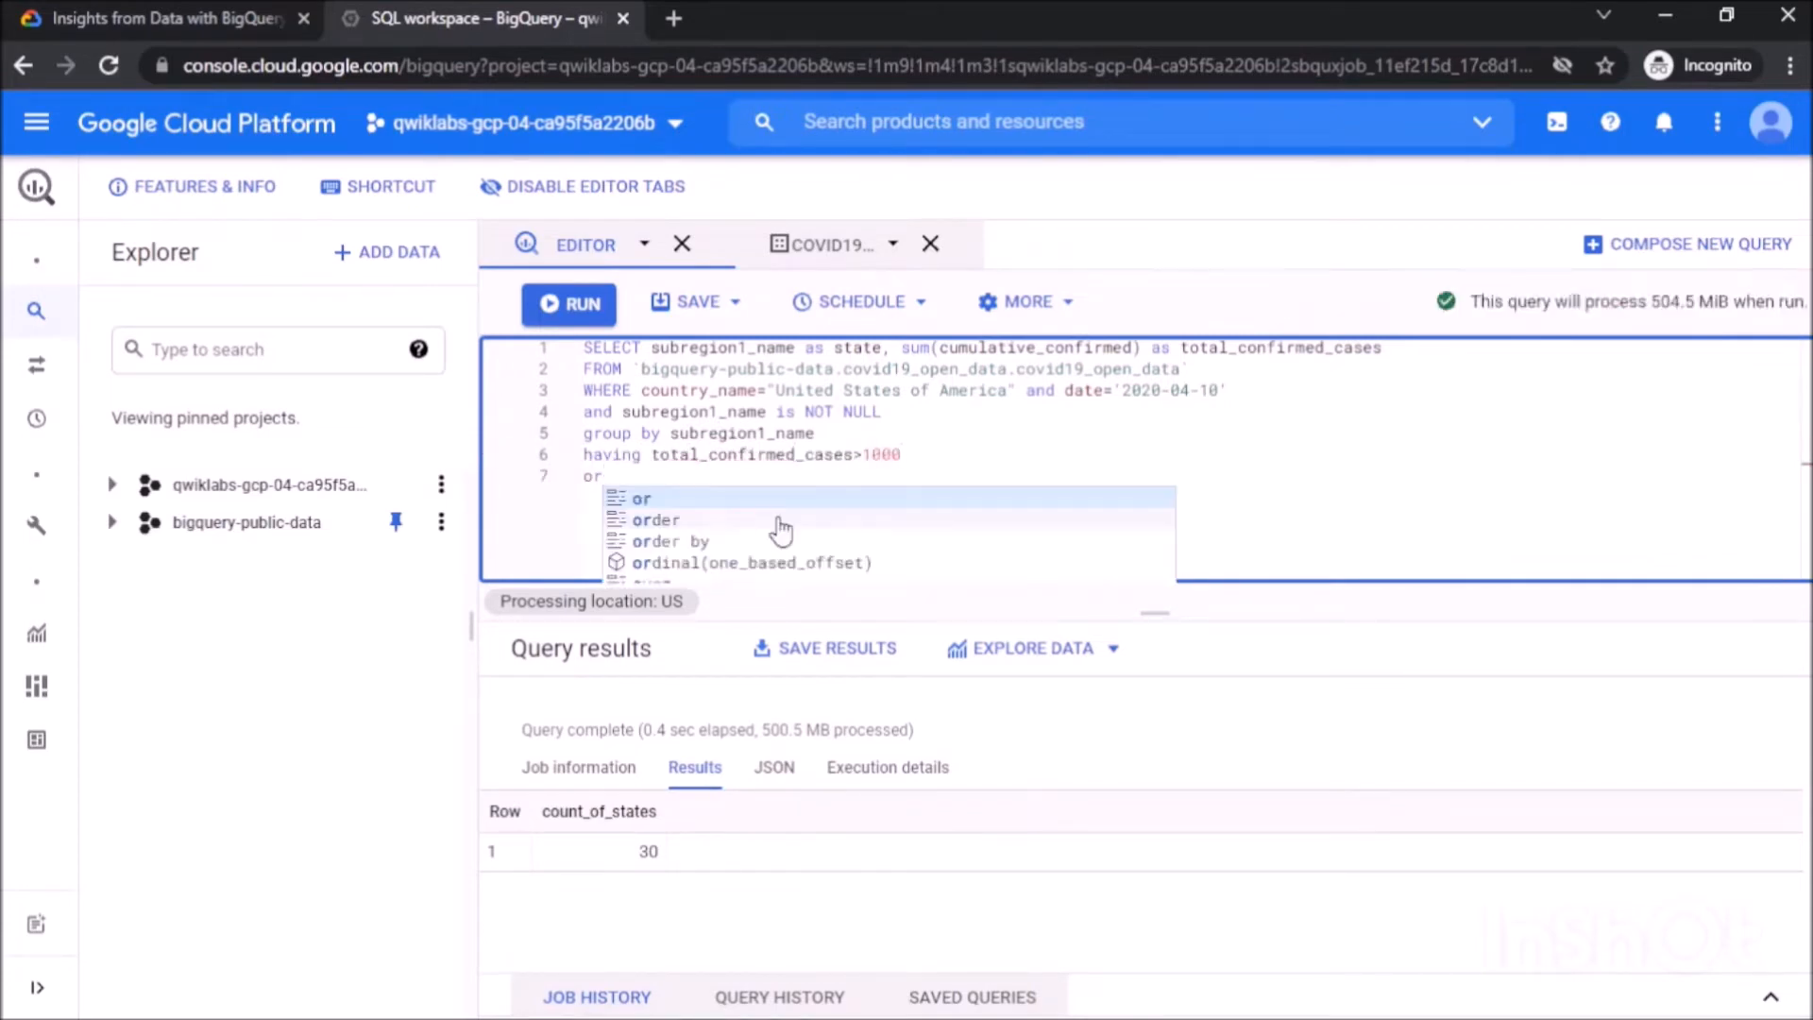
pyautogui.write('der by total_confirmed_cases desc')
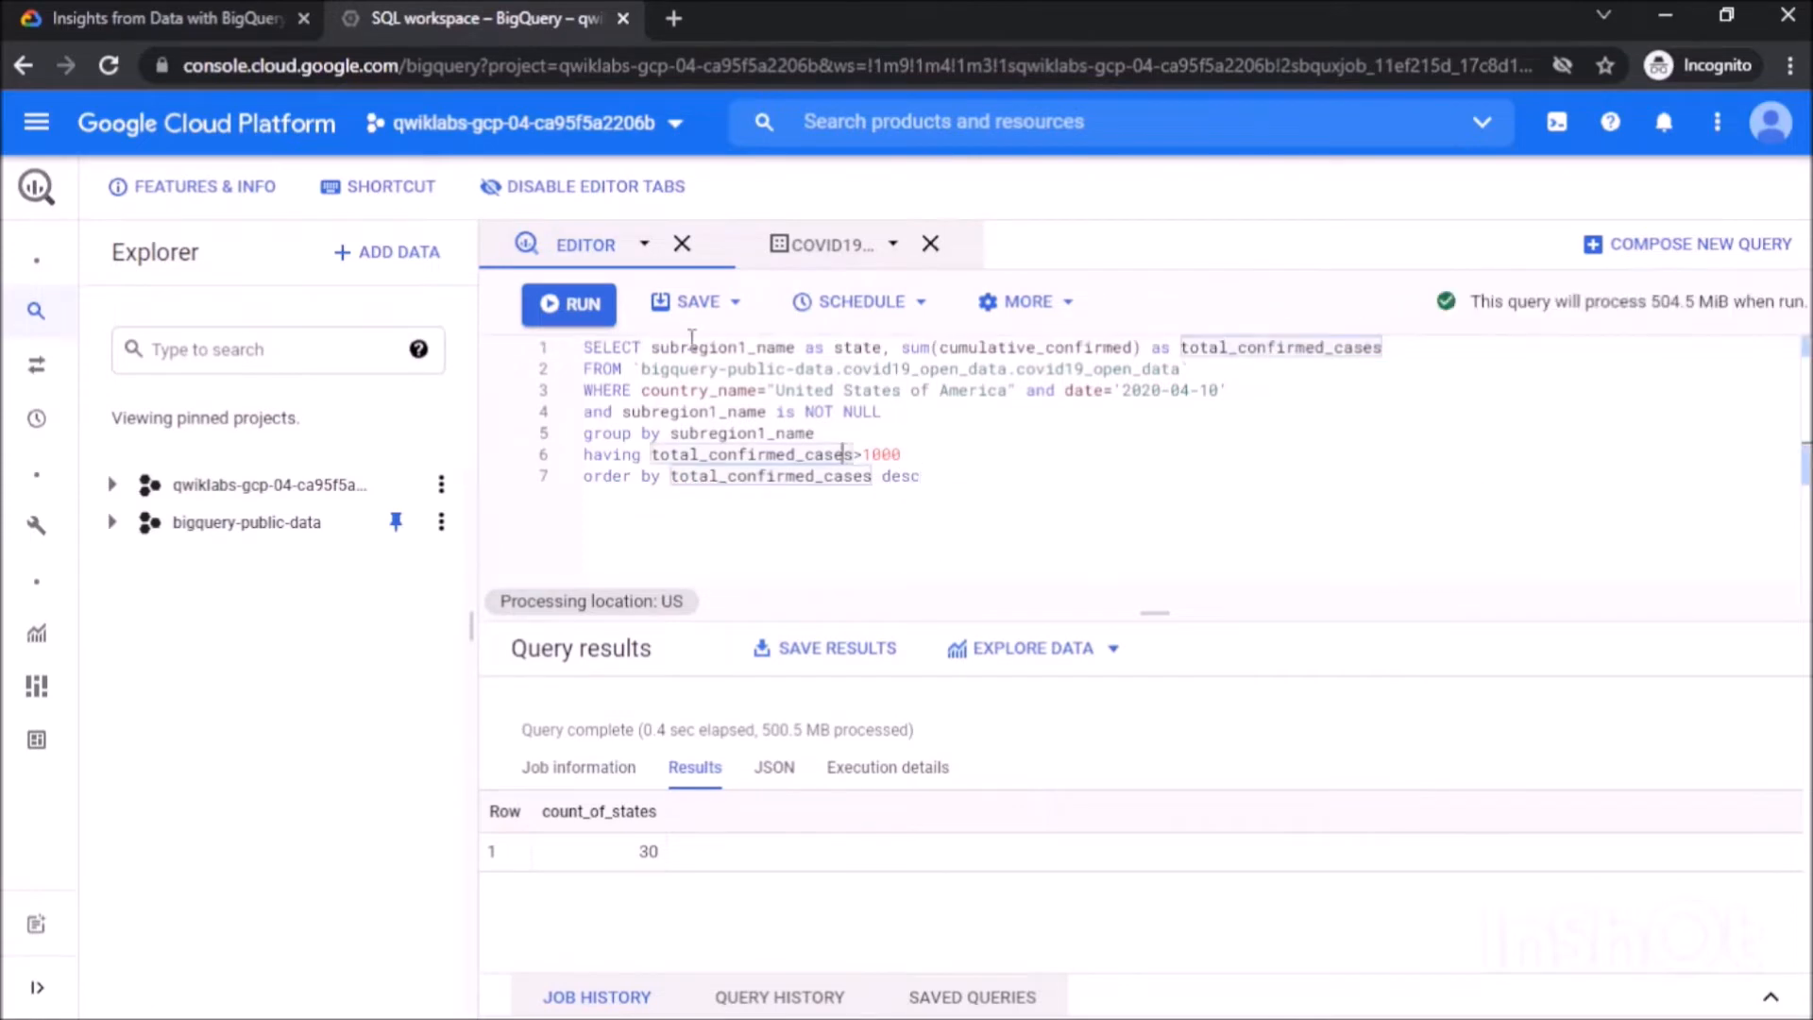
pyautogui.click(570, 304)
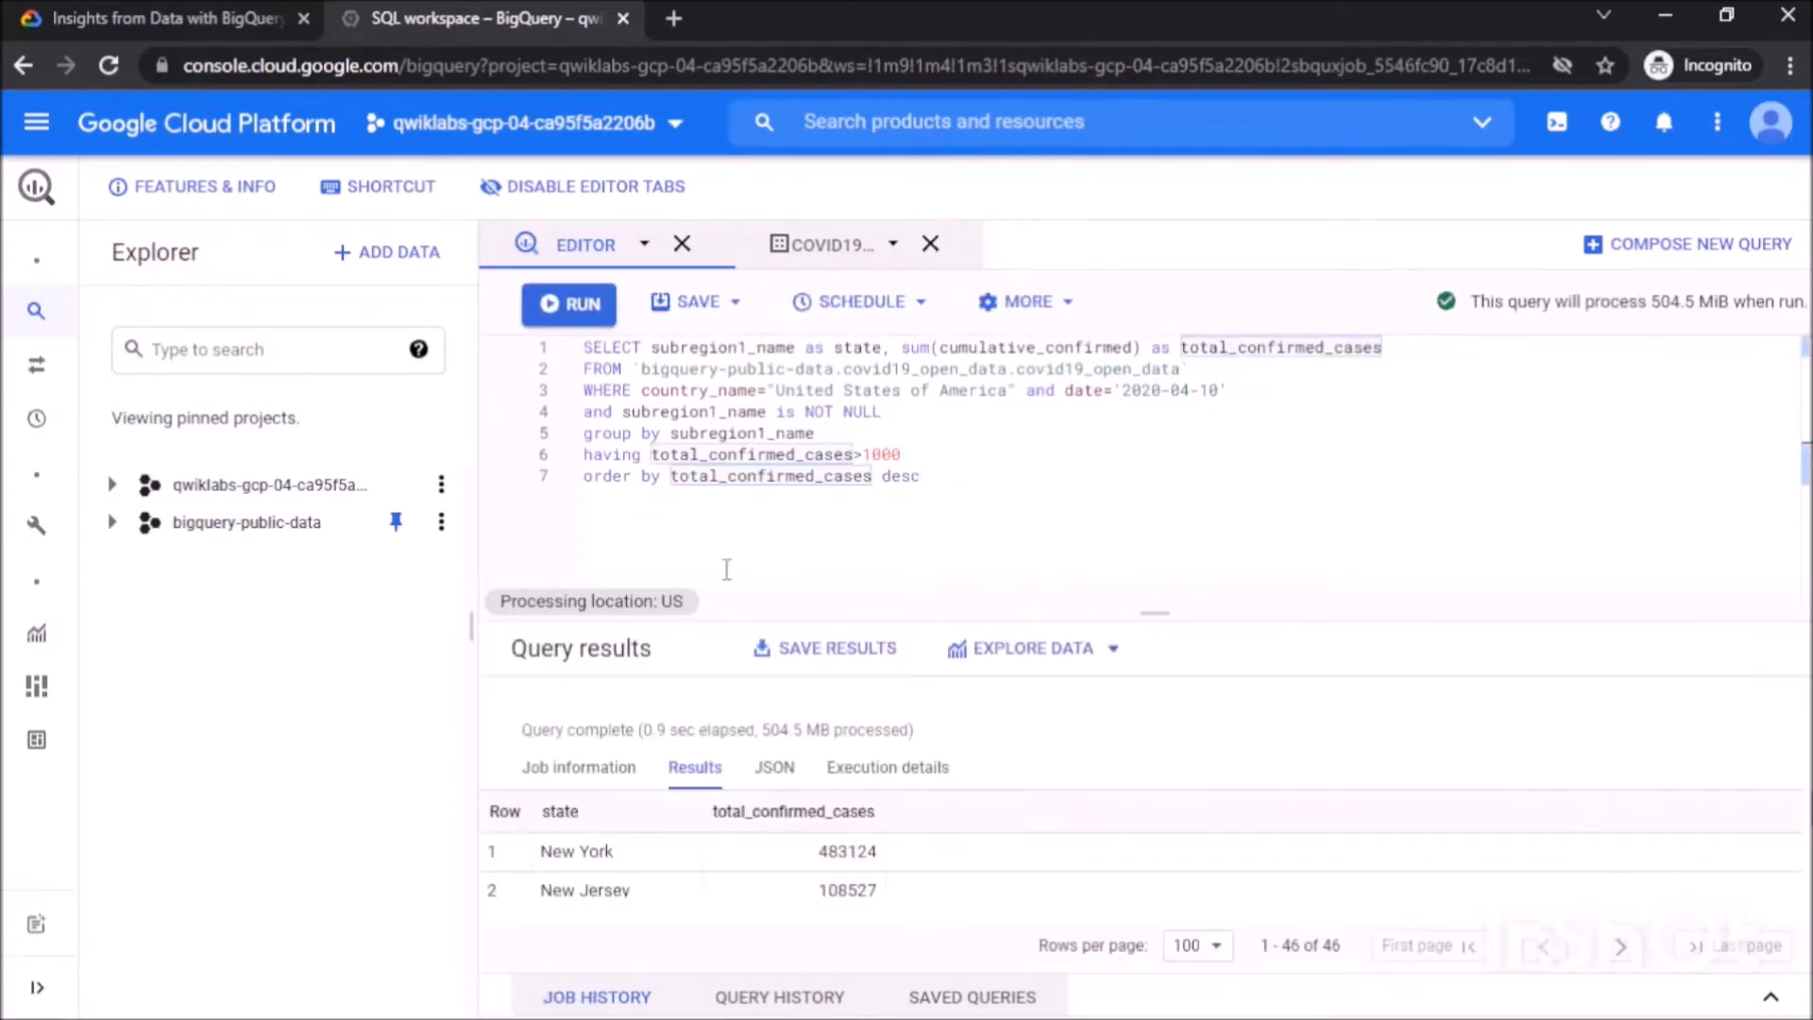
# Check the progress of the lab's Identifying Hotspots task and go to the Query 4: Fatality Ratio instructions.
pyautogui.hotkey('ctrl', 'Tab')
pyautogui.click(1521, 548)
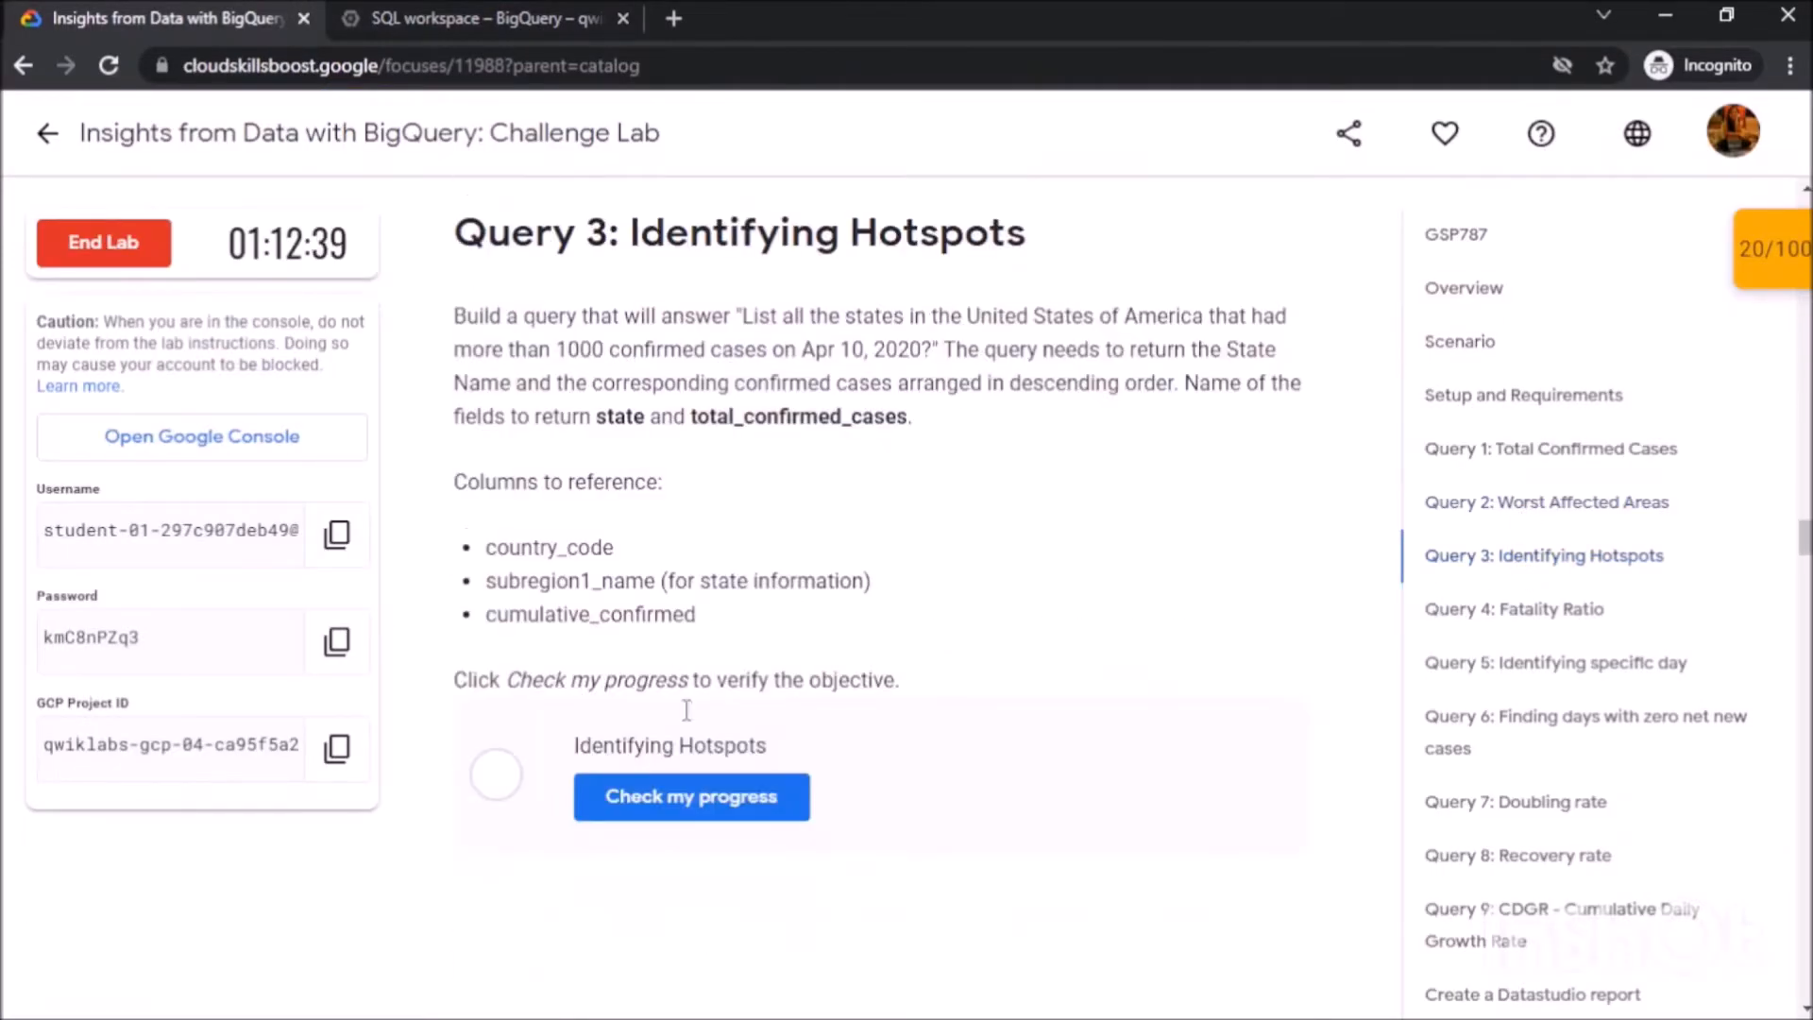
pyautogui.click(690, 808)
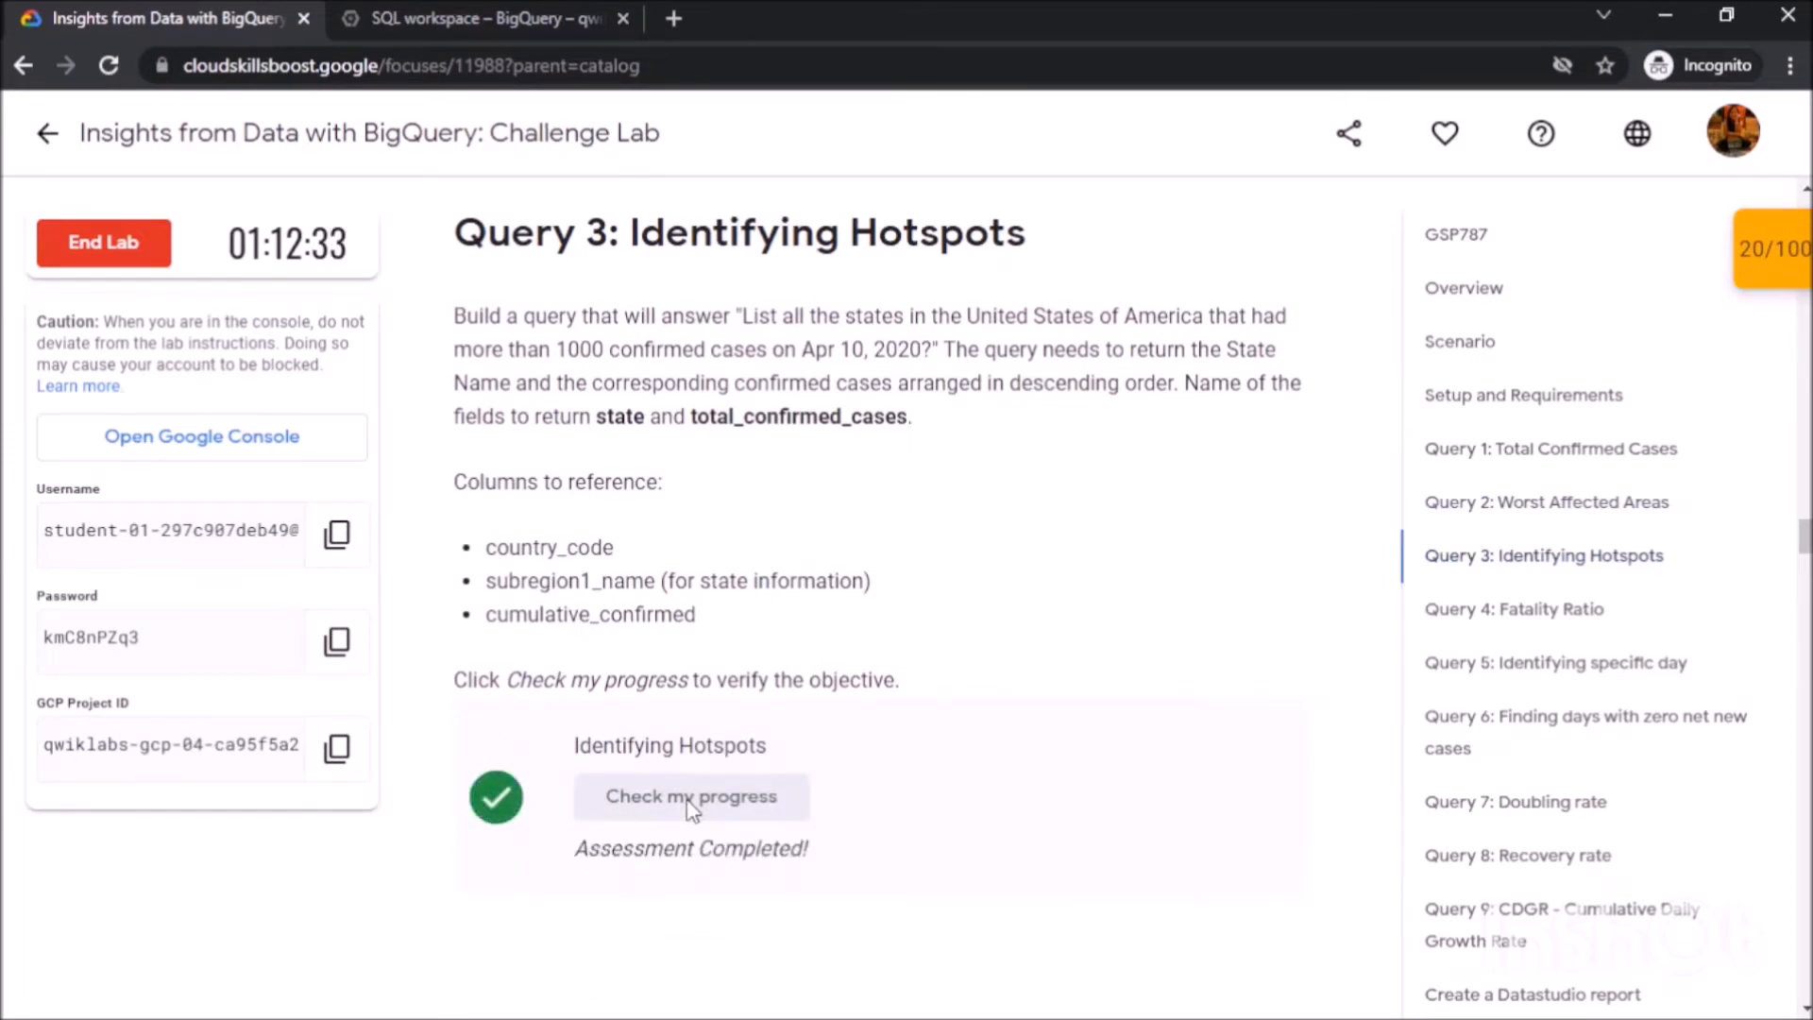
pyautogui.scroll(-5, 690, 803)
pyautogui.scroll(-3, 690, 803)
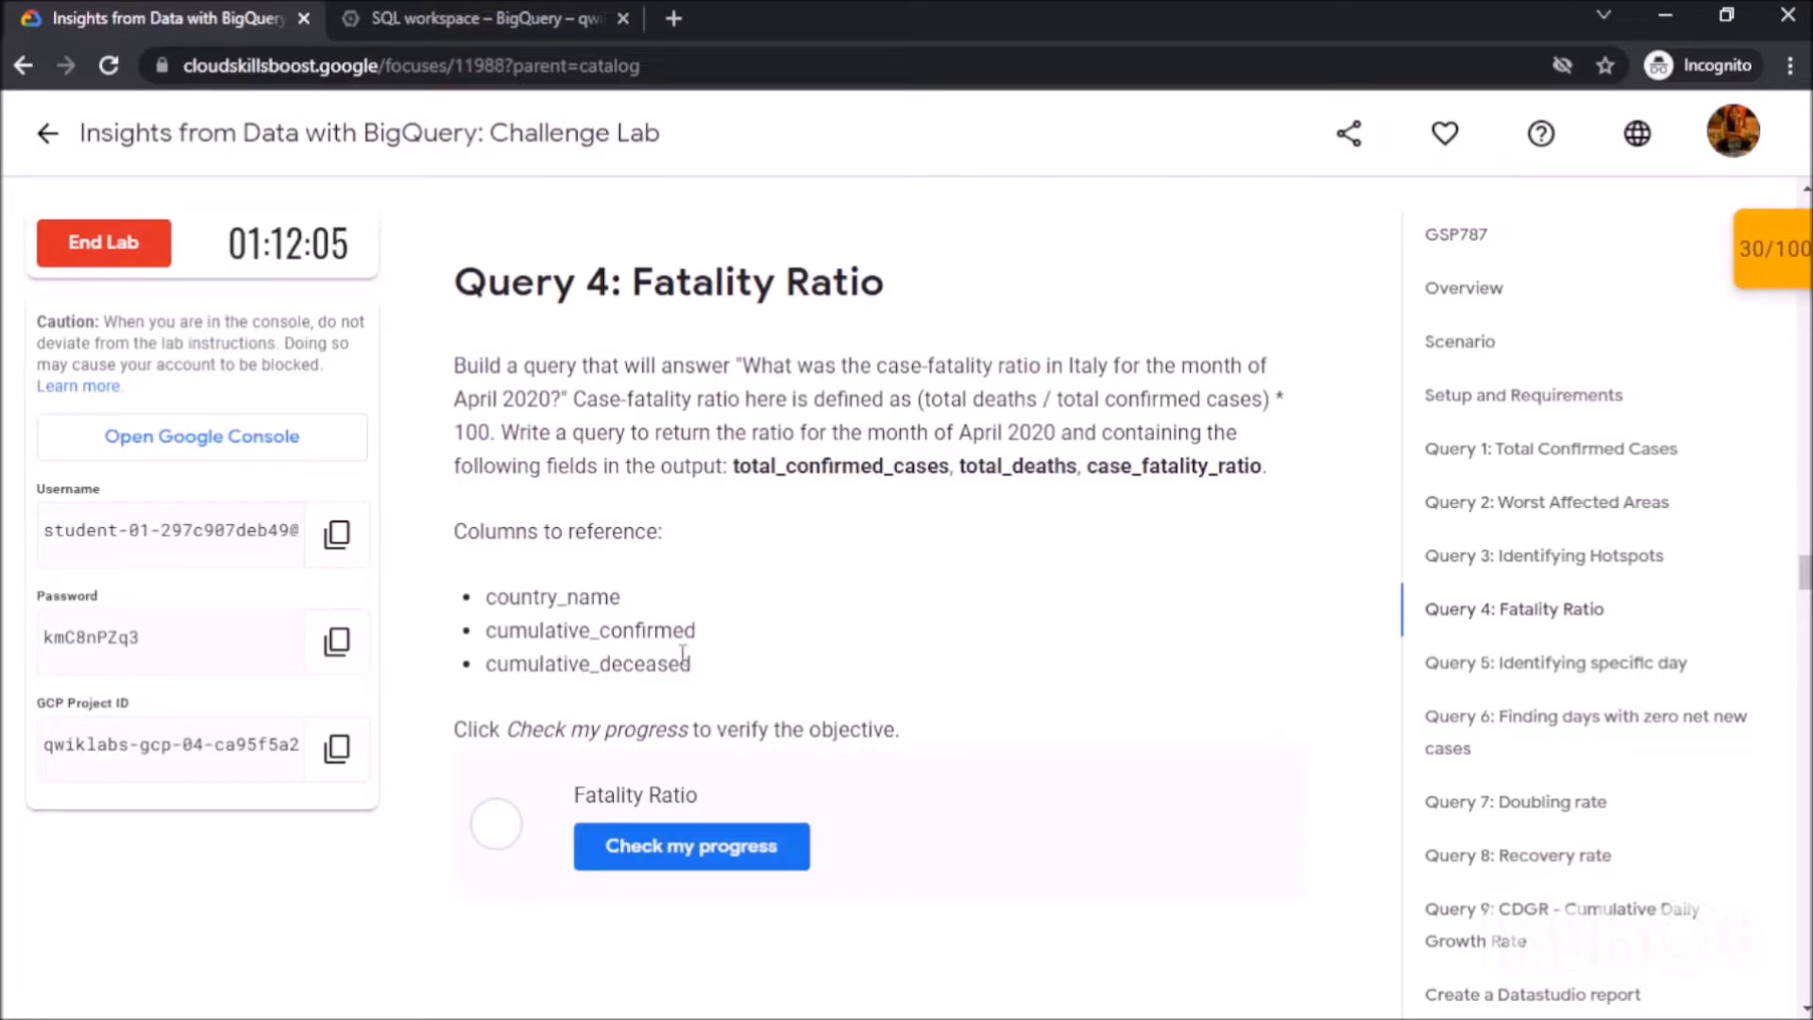
# Return to the BigQuery SQL workspace and clear the whole Query 3 statement from the editor.
pyautogui.click(406, 18)
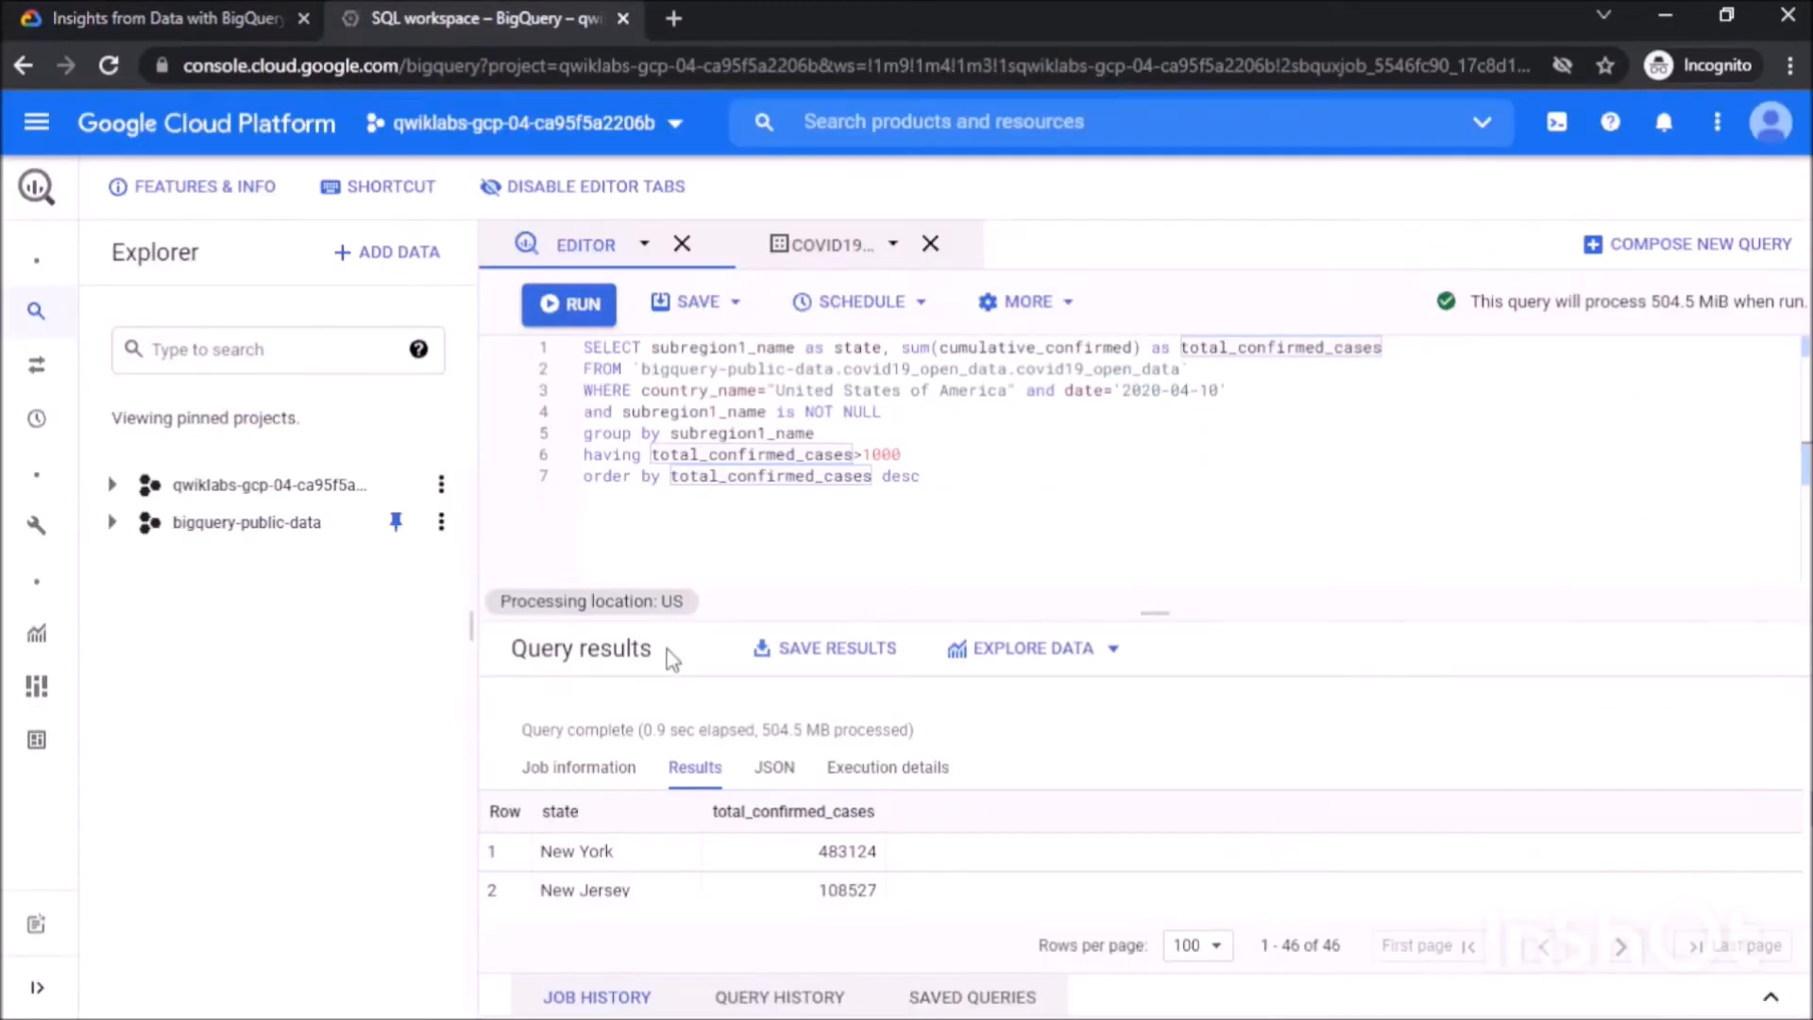
pyautogui.click(689, 496)
pyautogui.hotkey('ctrl', 'a')
pyautogui.press('BackSpace')
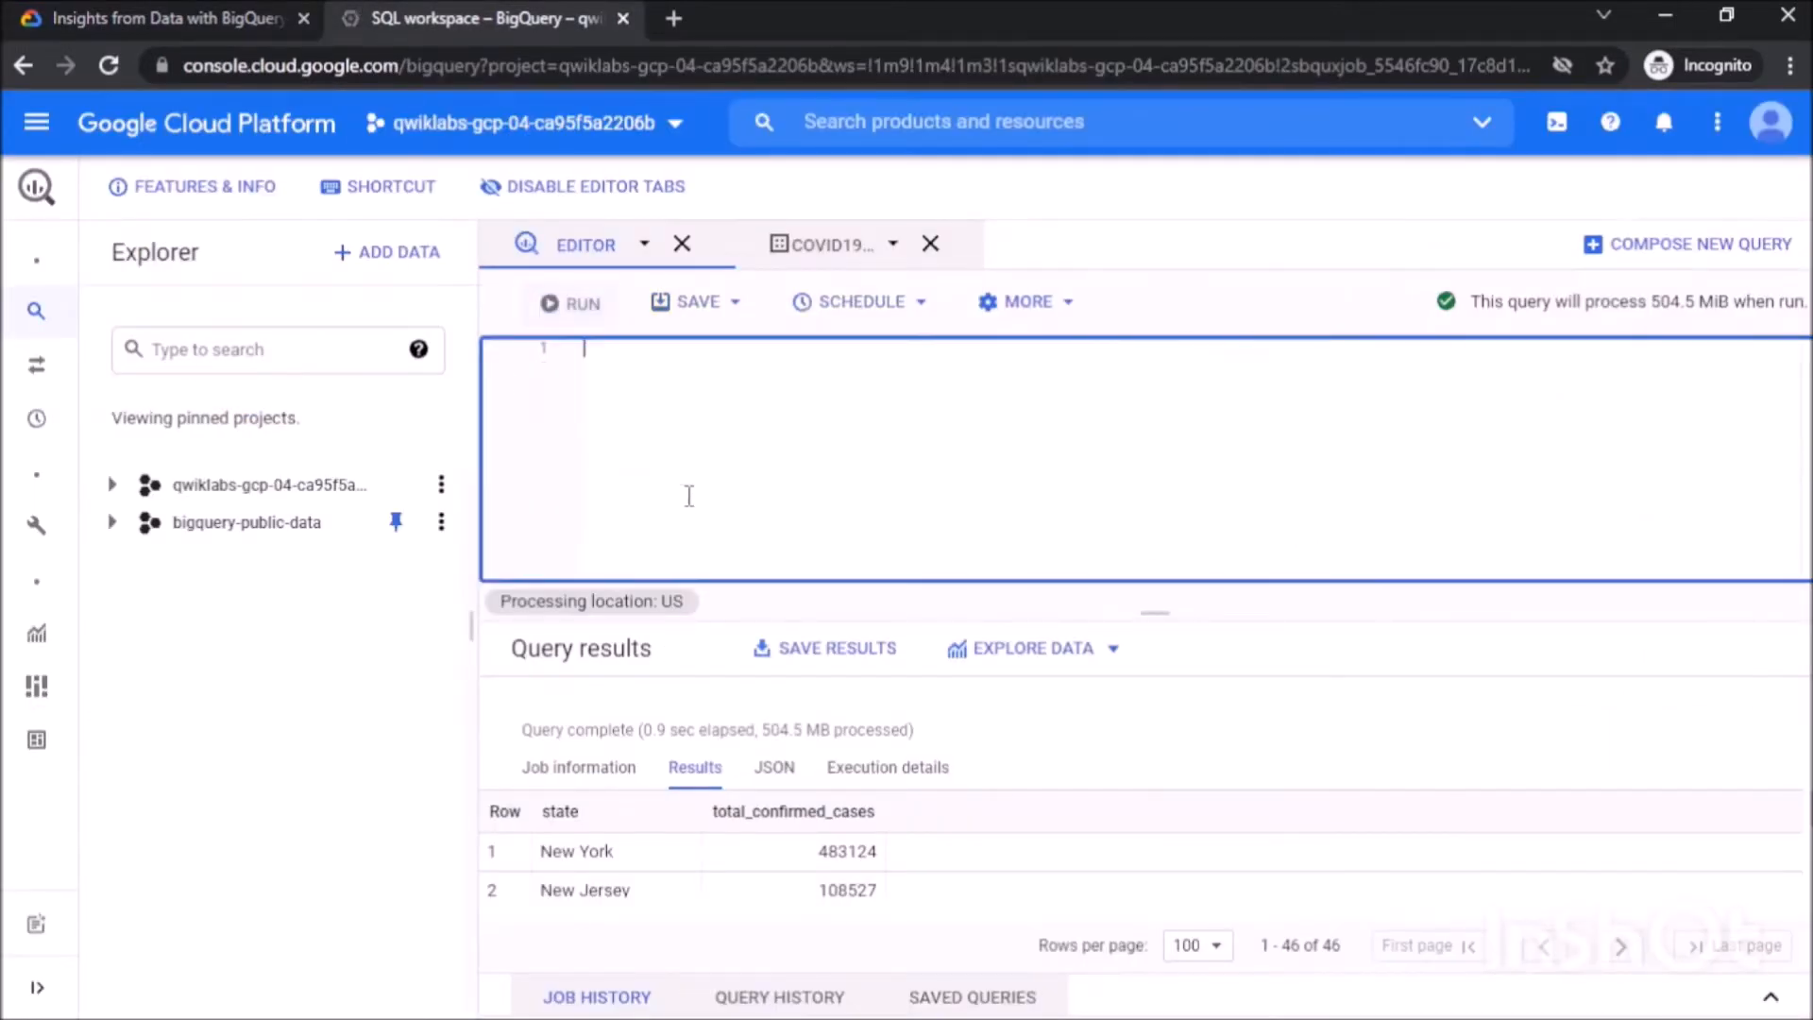
# Start the fatality ratio query with SELECT sum(cumulative_confirmed) as total_confirmed_cases, followed by a comma.
pyautogui.write('SELECT ')
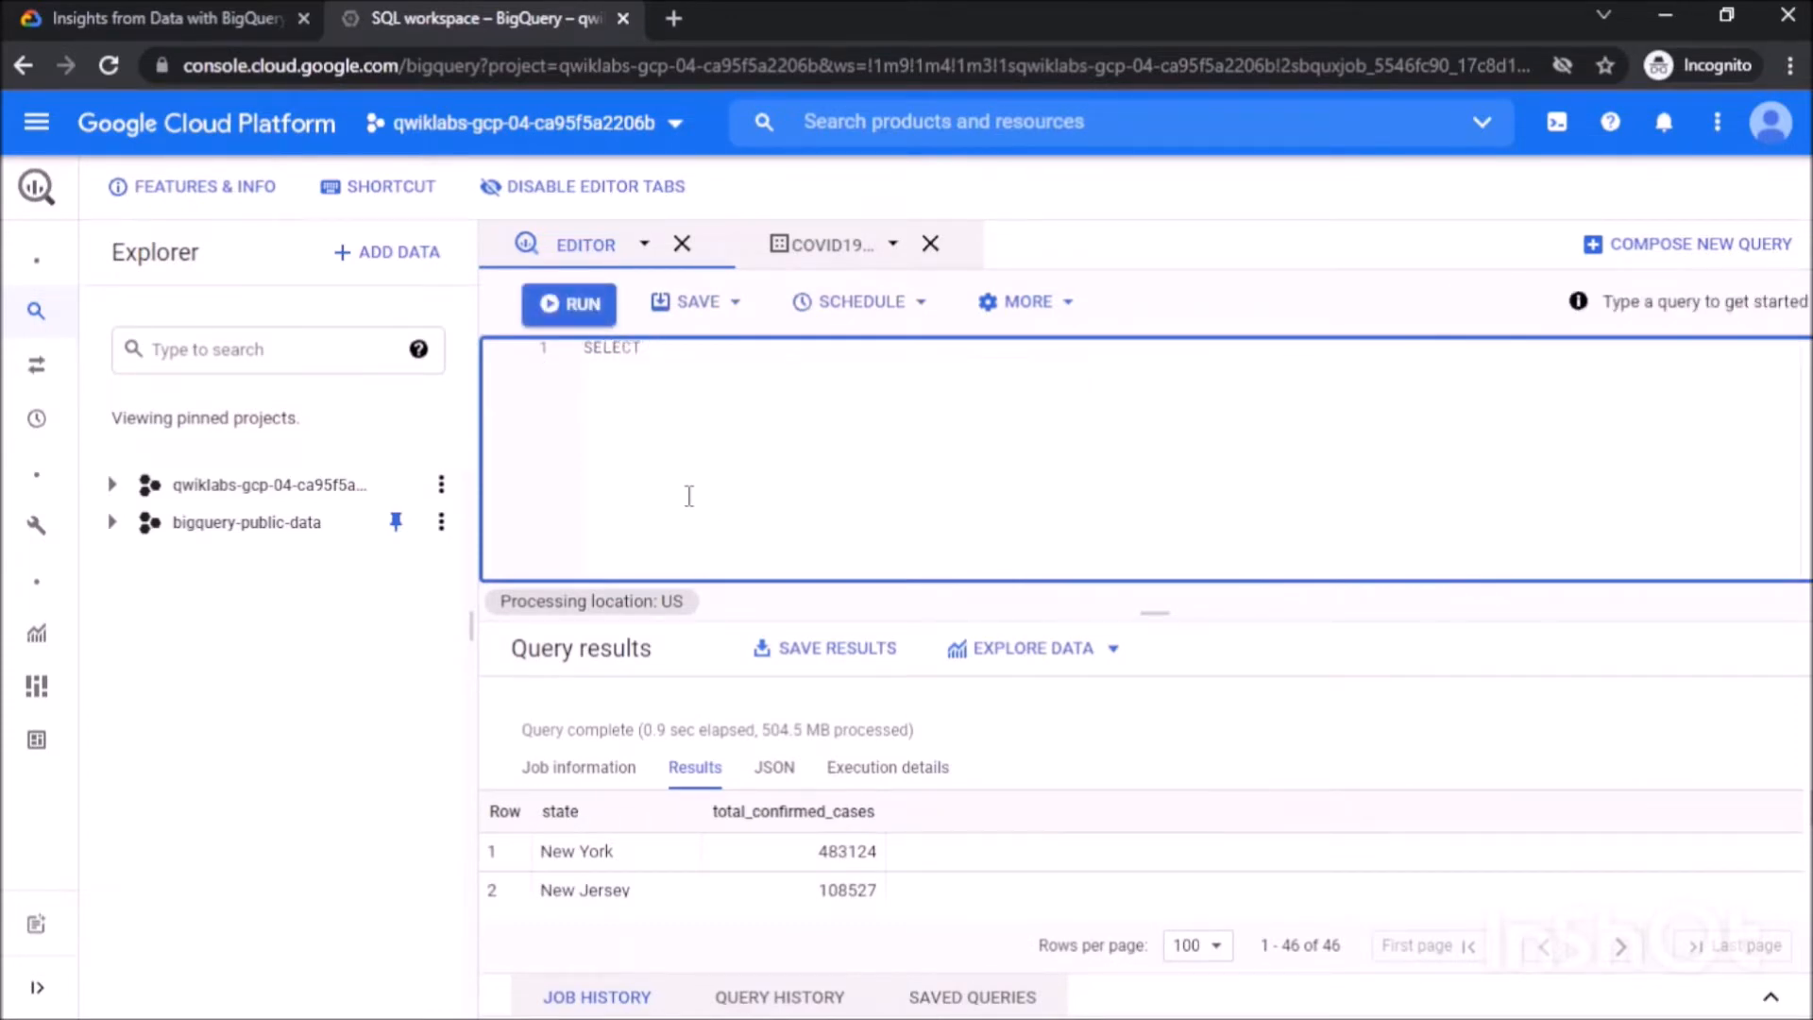
pyautogui.write('sum')
pyautogui.write('(')
pyautogui.write('cumul')
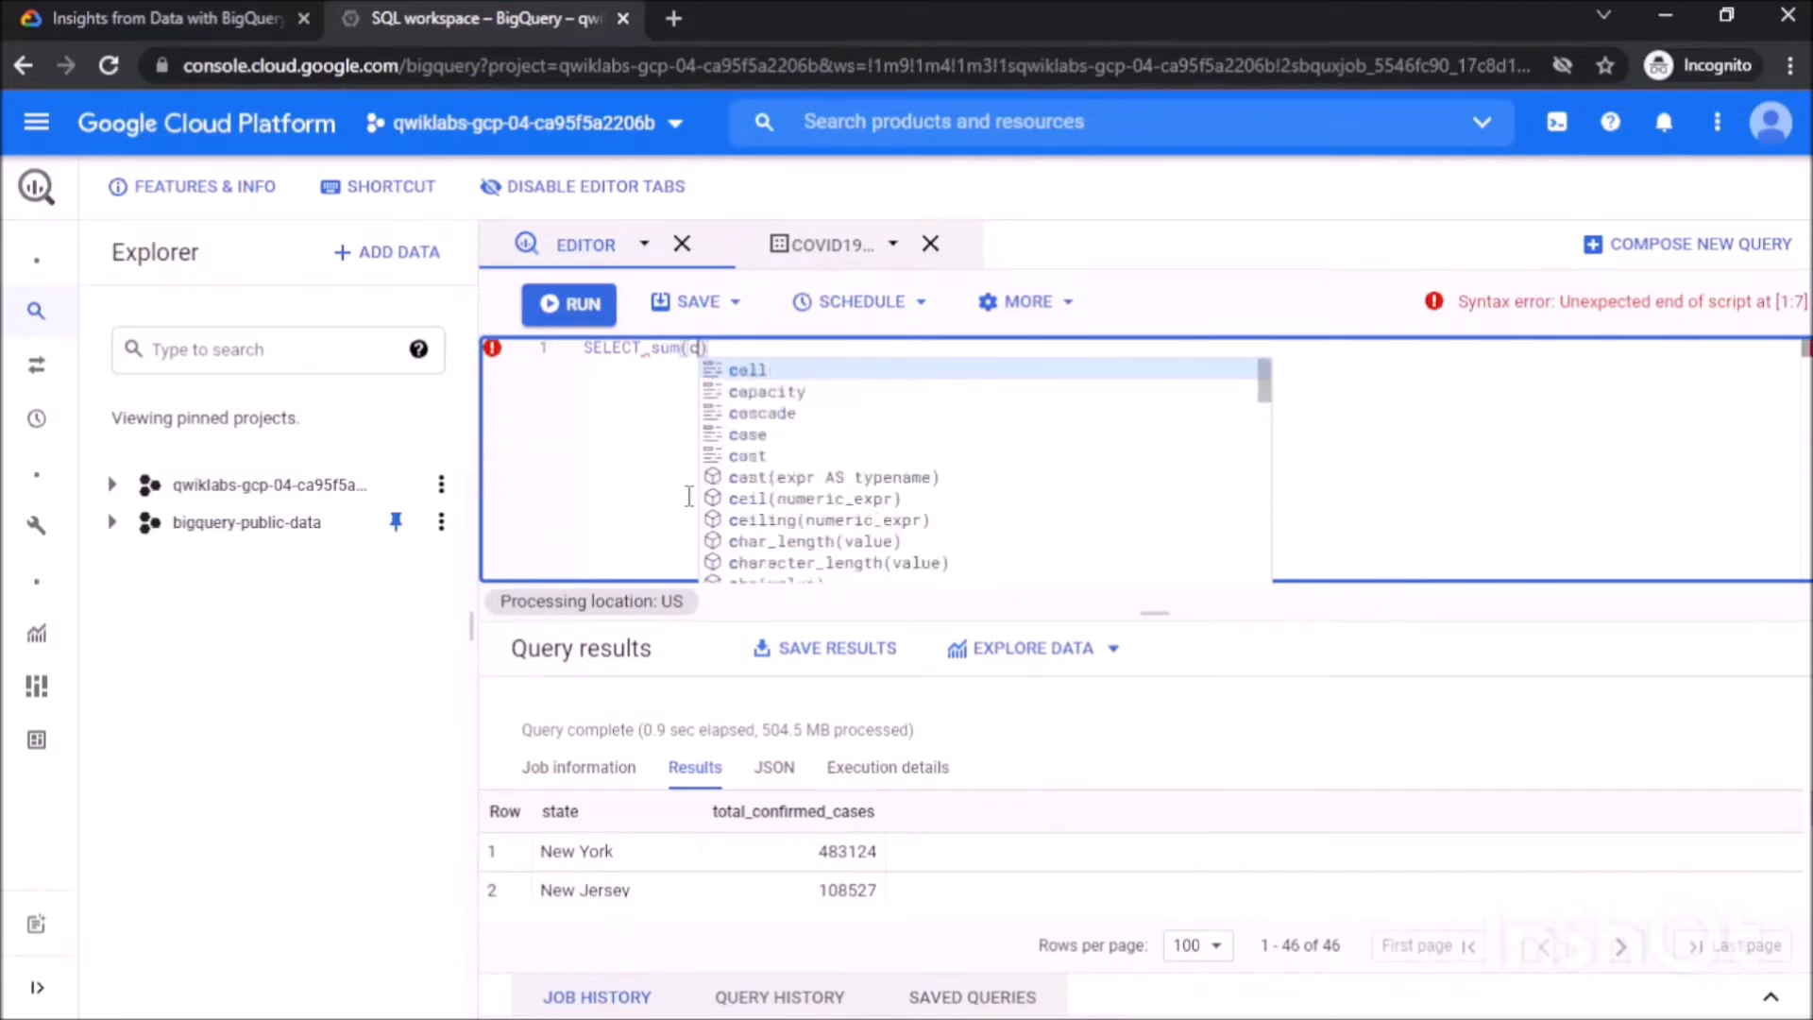
pyautogui.write('ative')
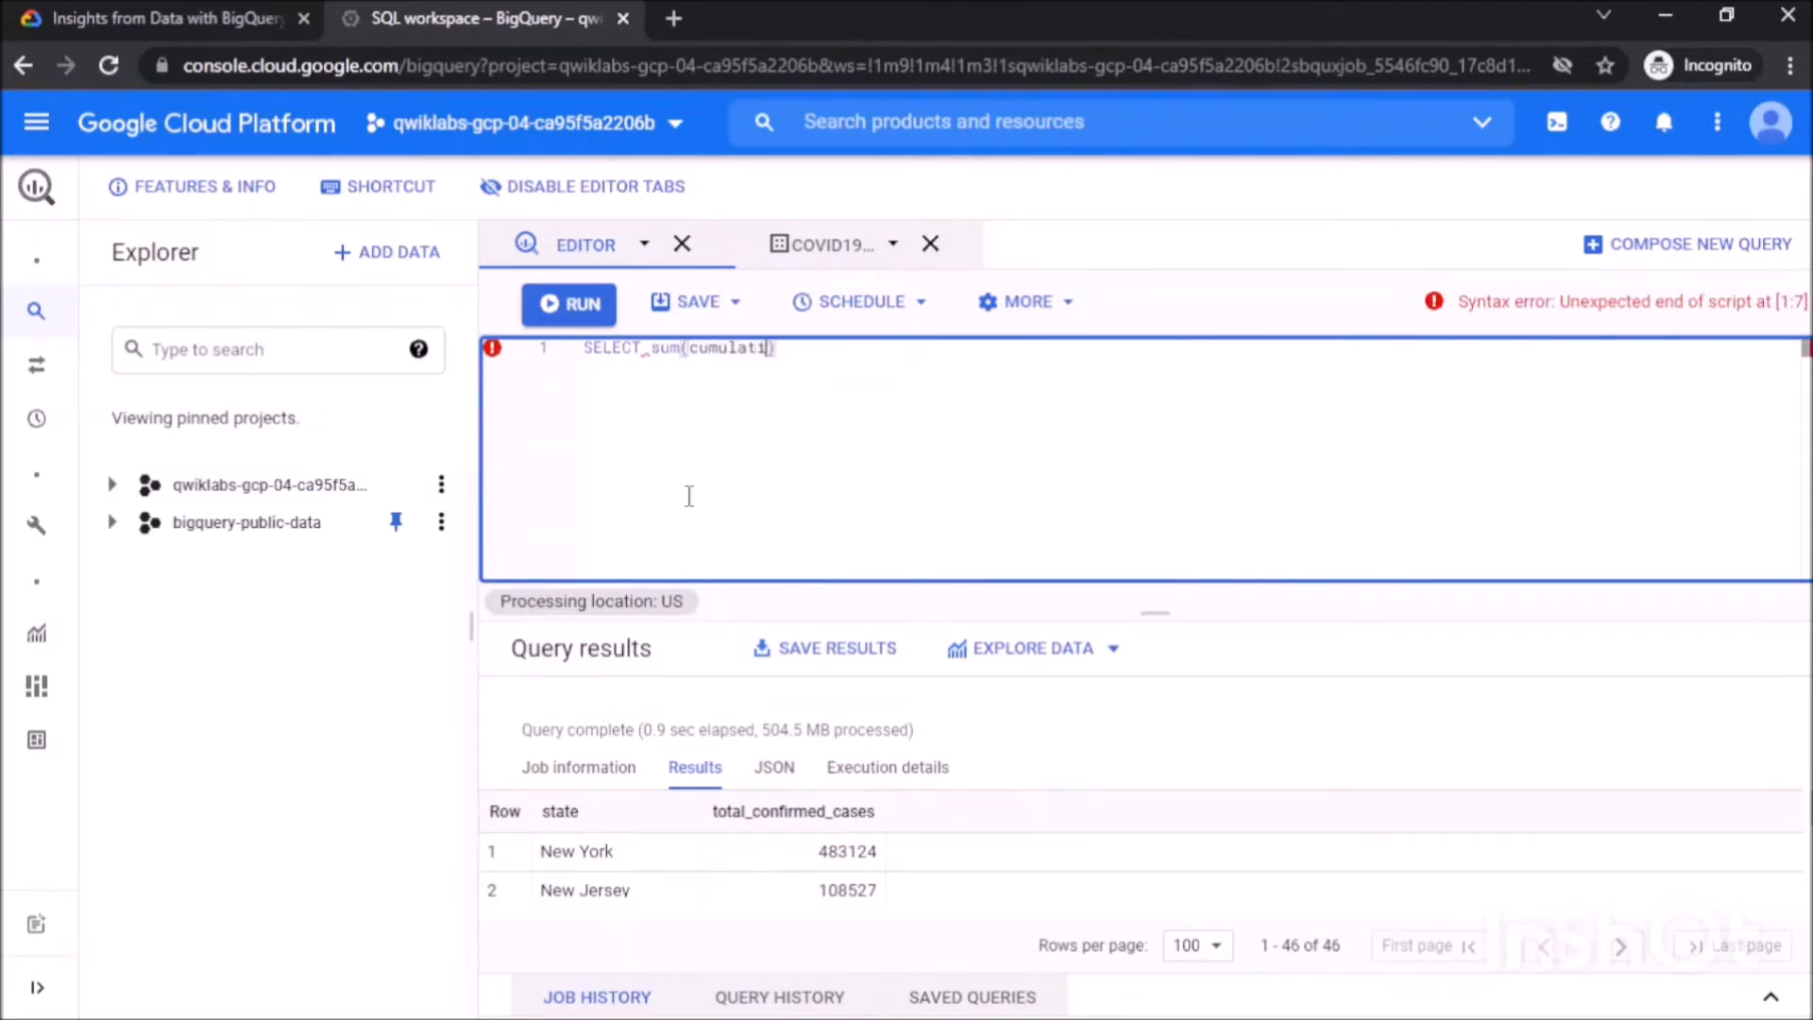
pyautogui.write('_confir')
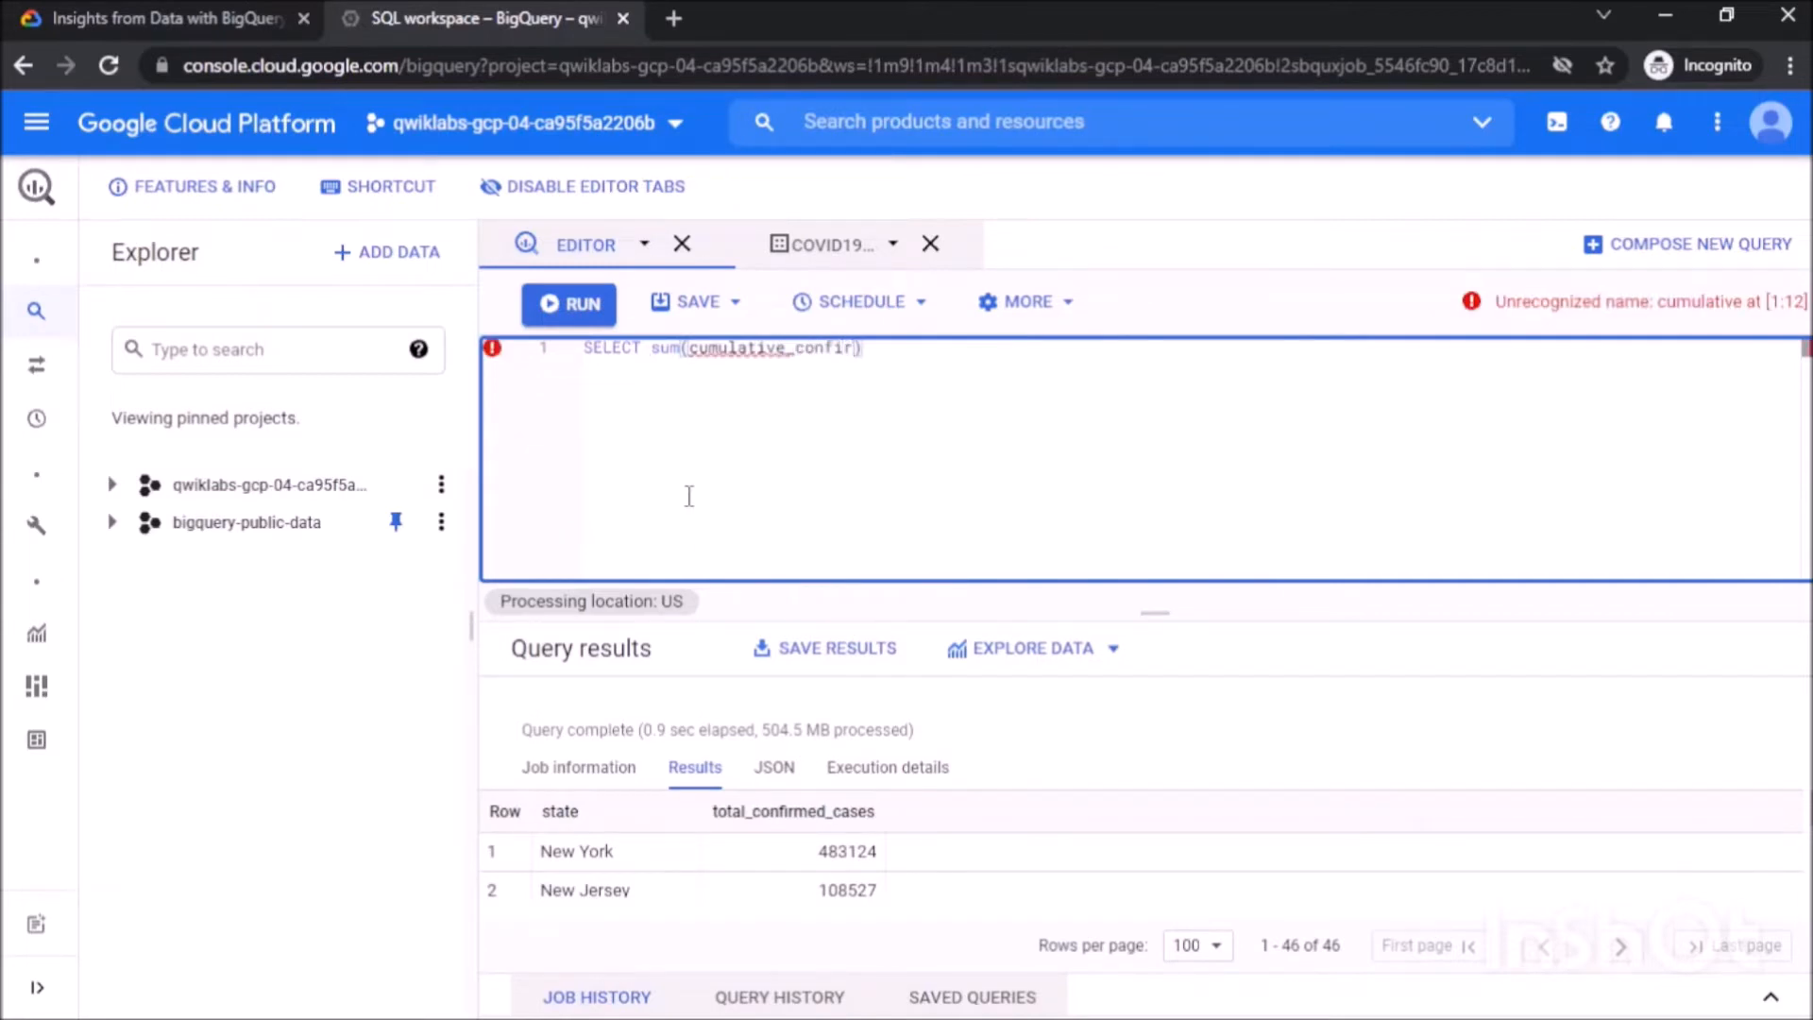
pyautogui.write('med')
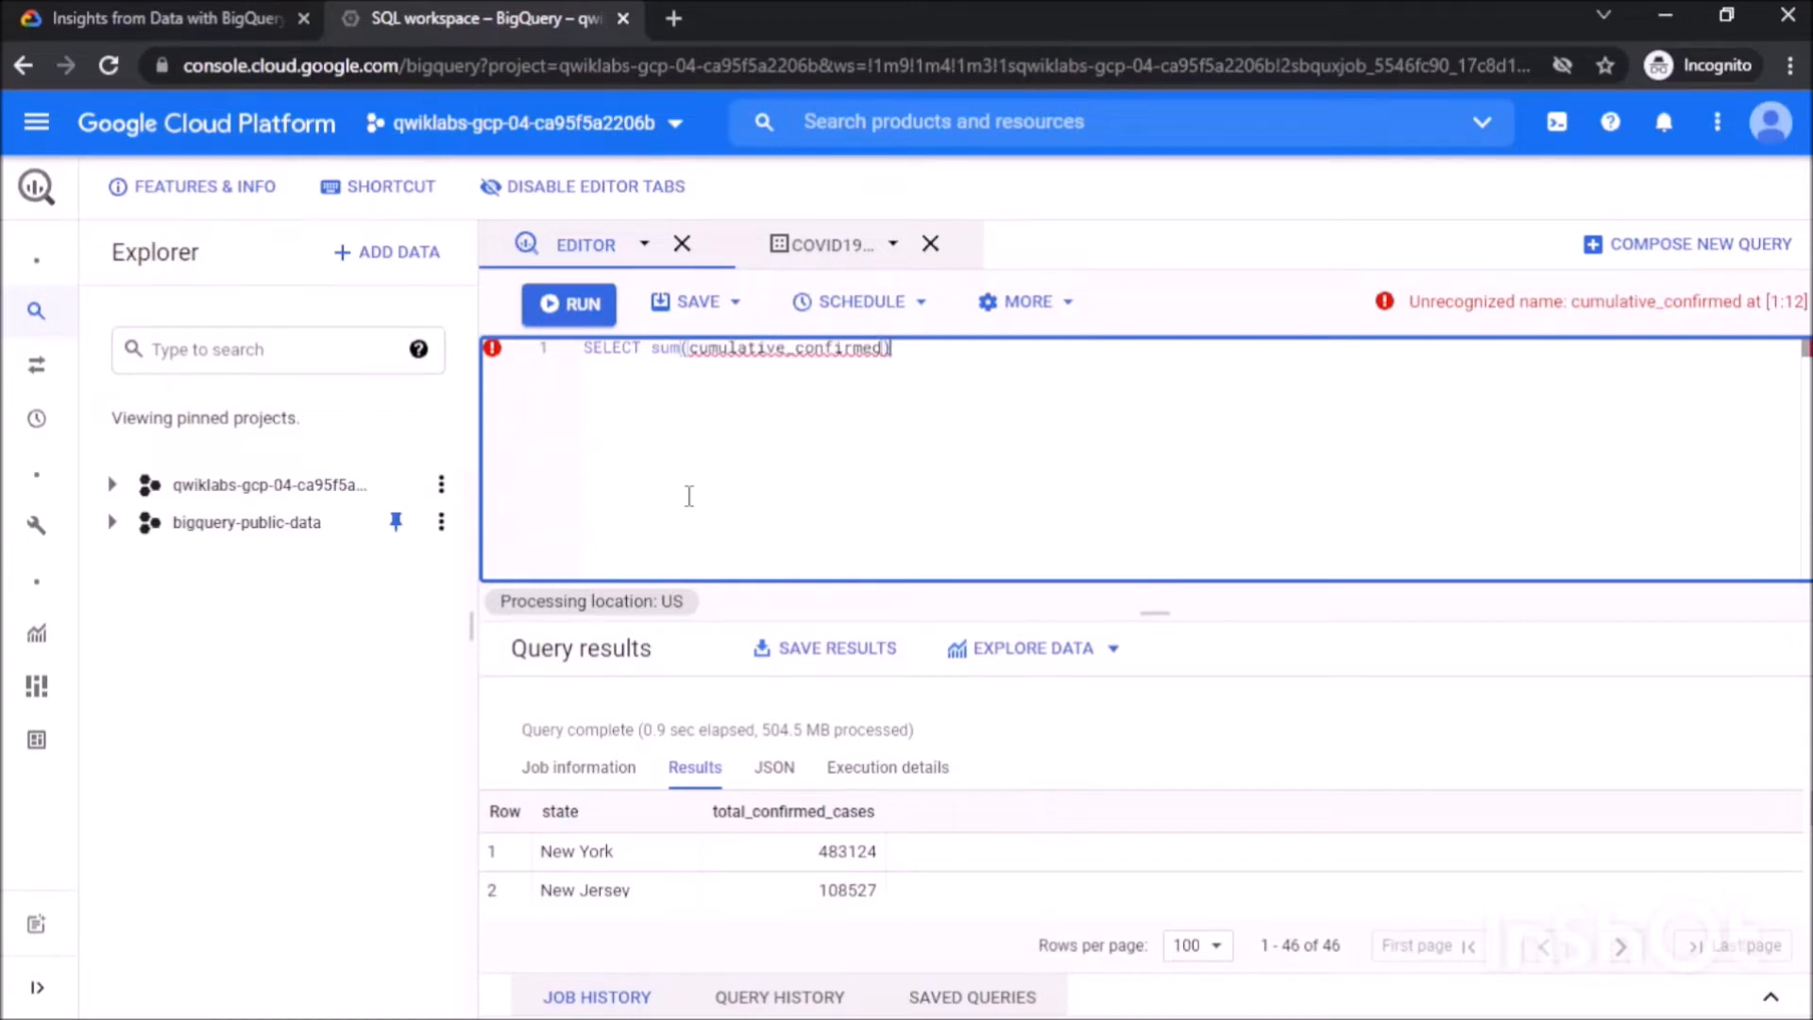
pyautogui.write('as')
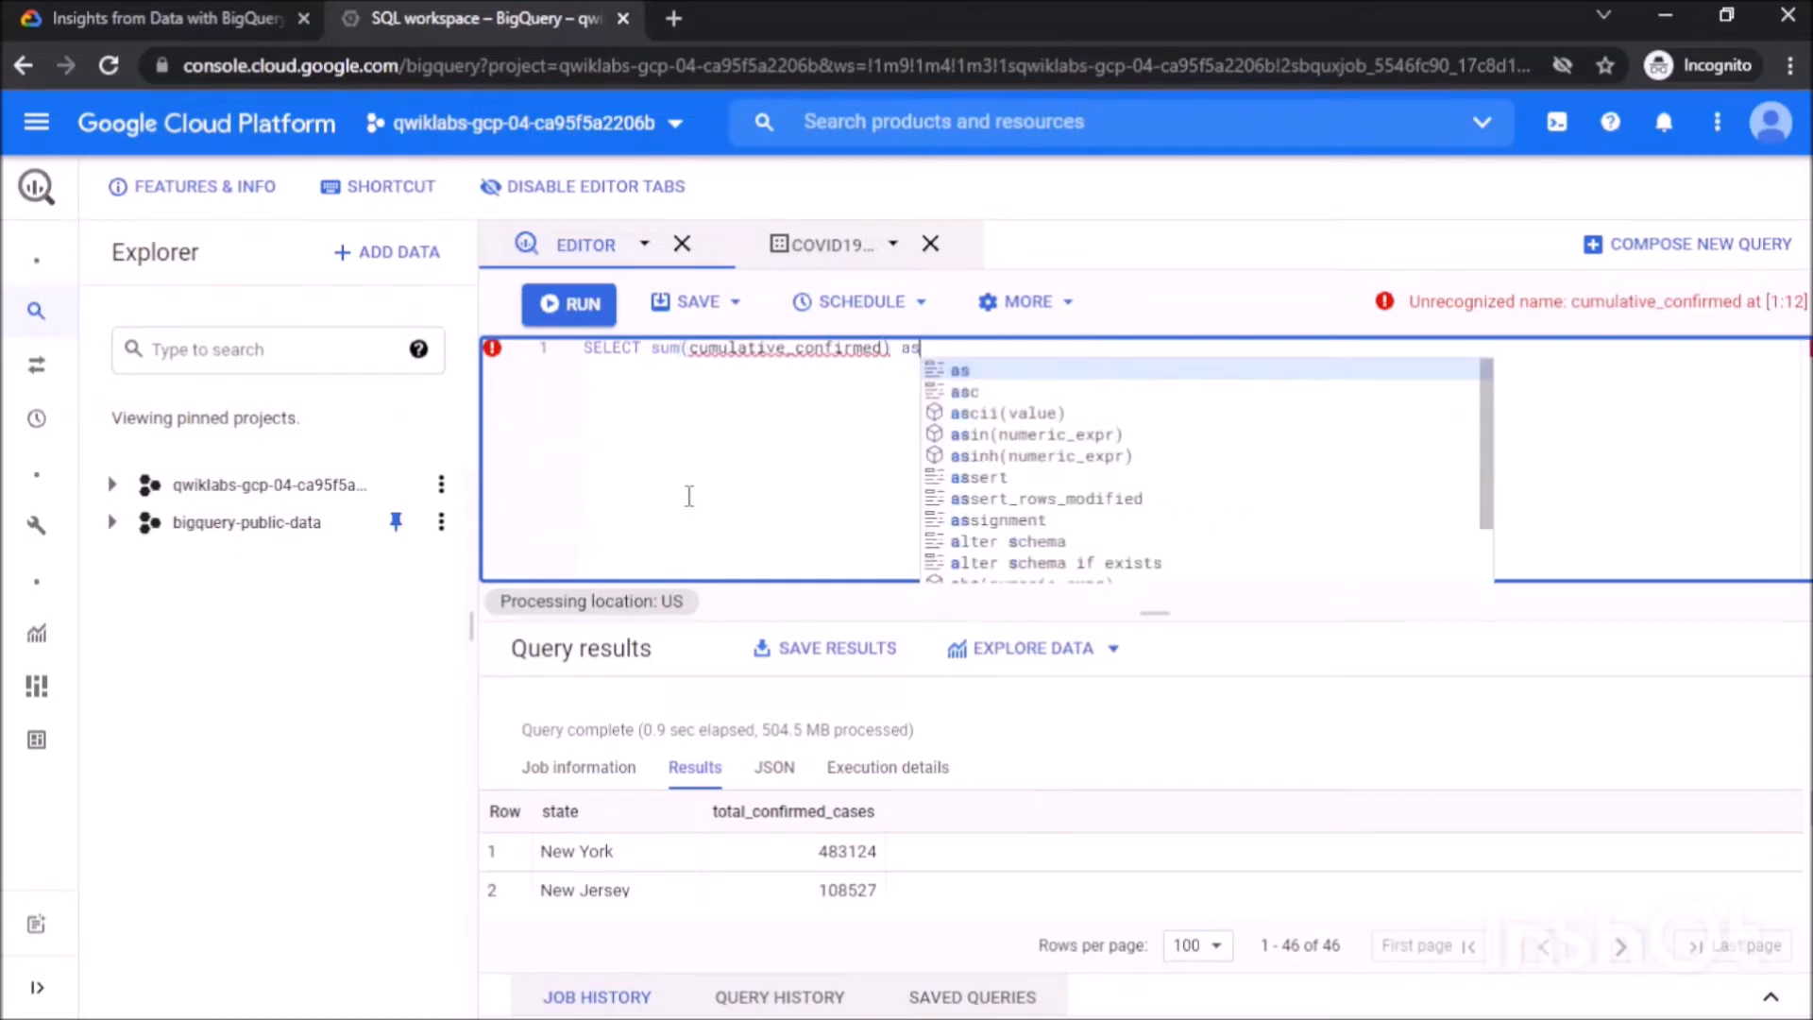
pyautogui.write(' tota')
pyautogui.write('l_conf')
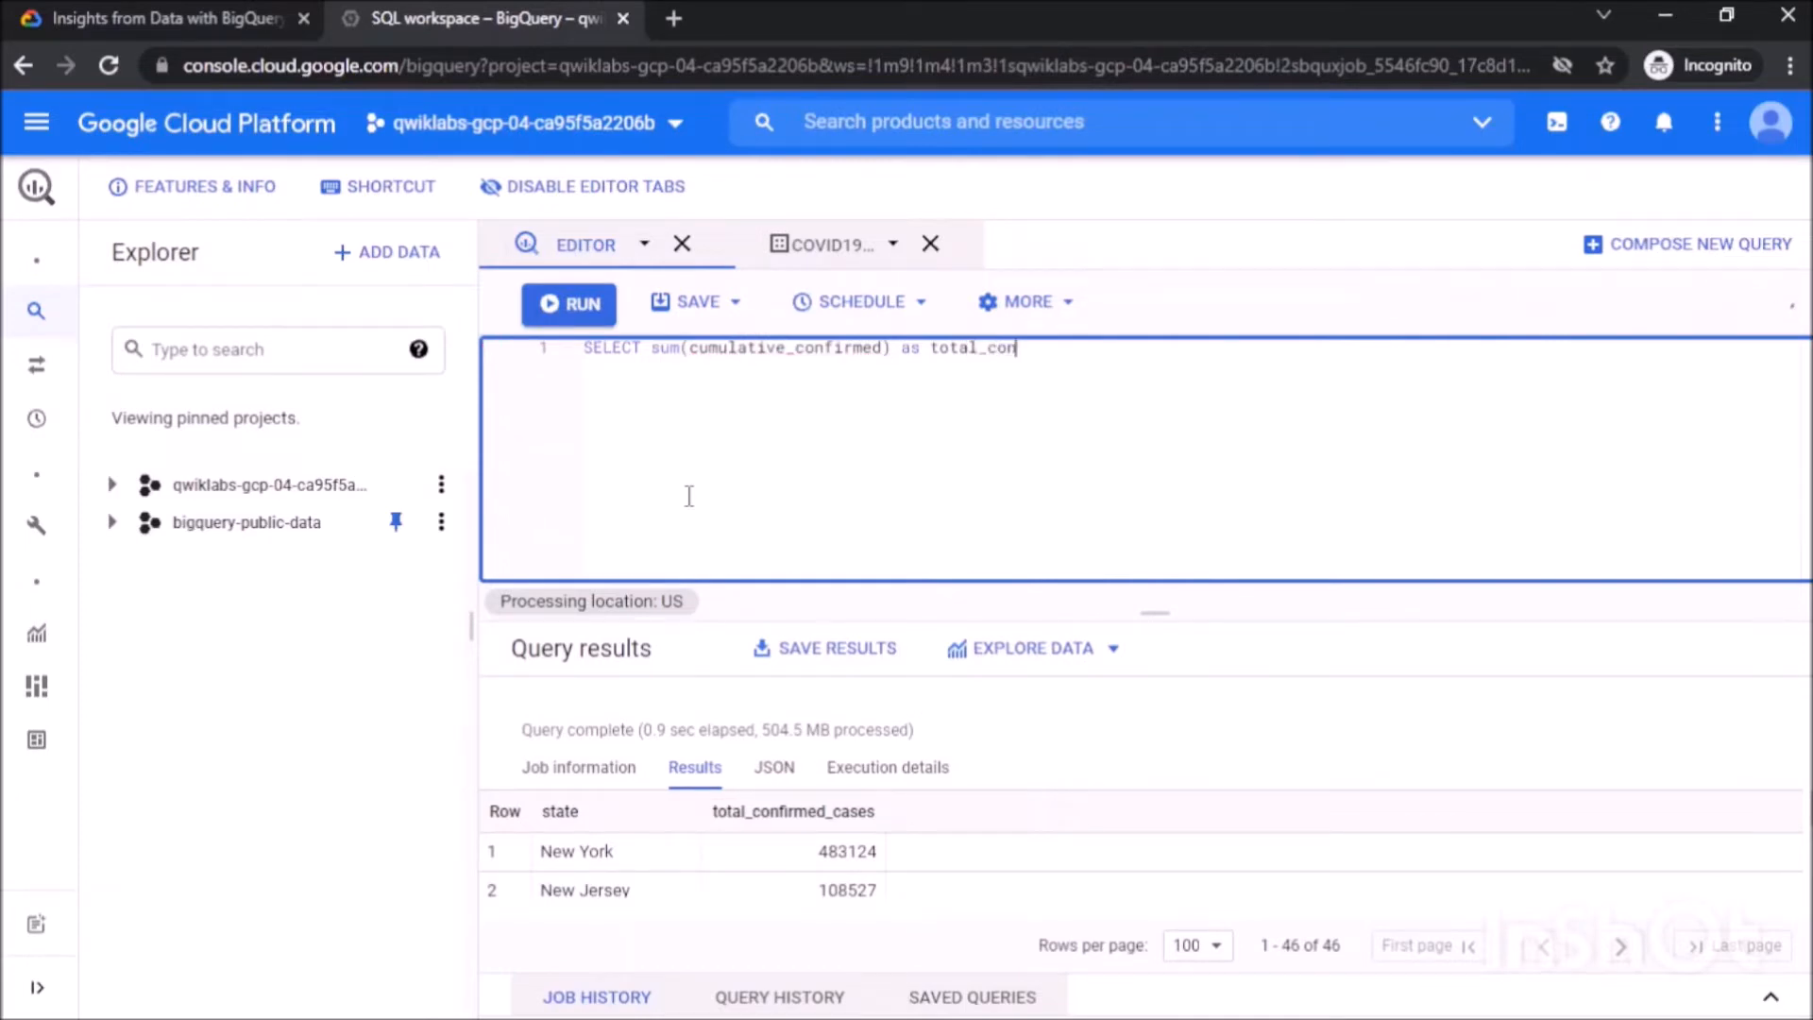
pyautogui.write('irmed_cases')
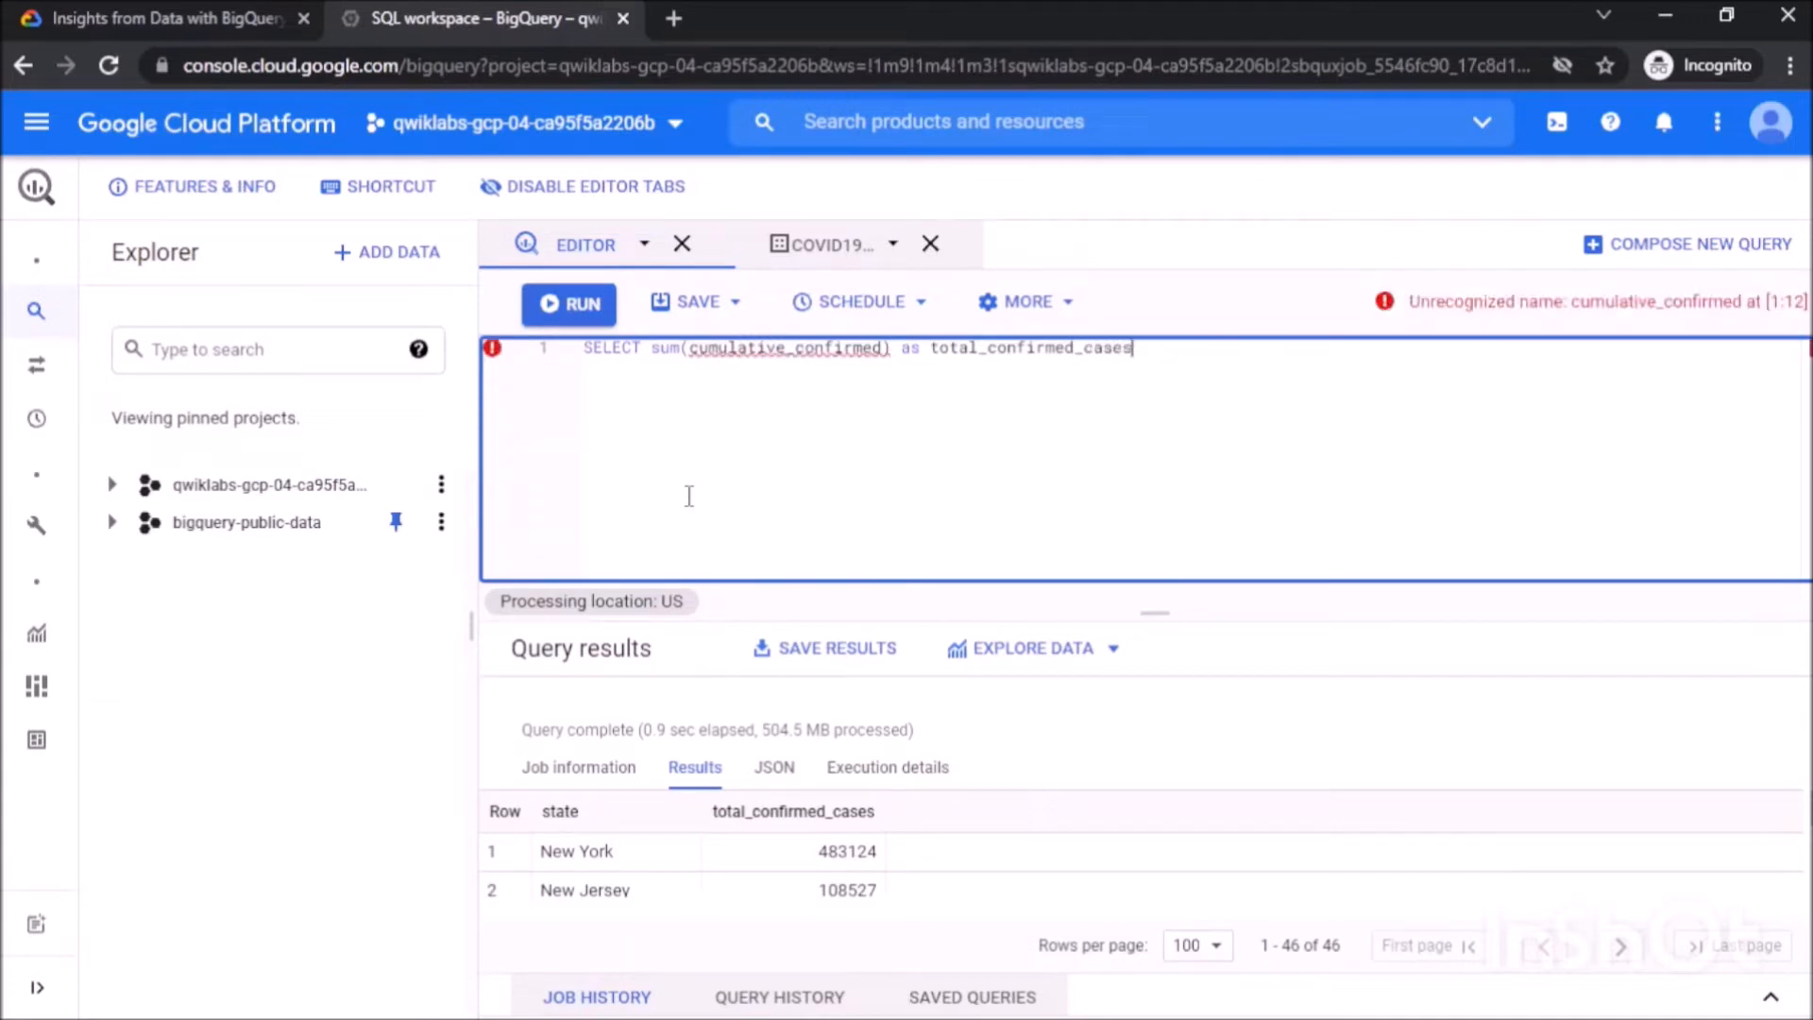
pyautogui.write(',')
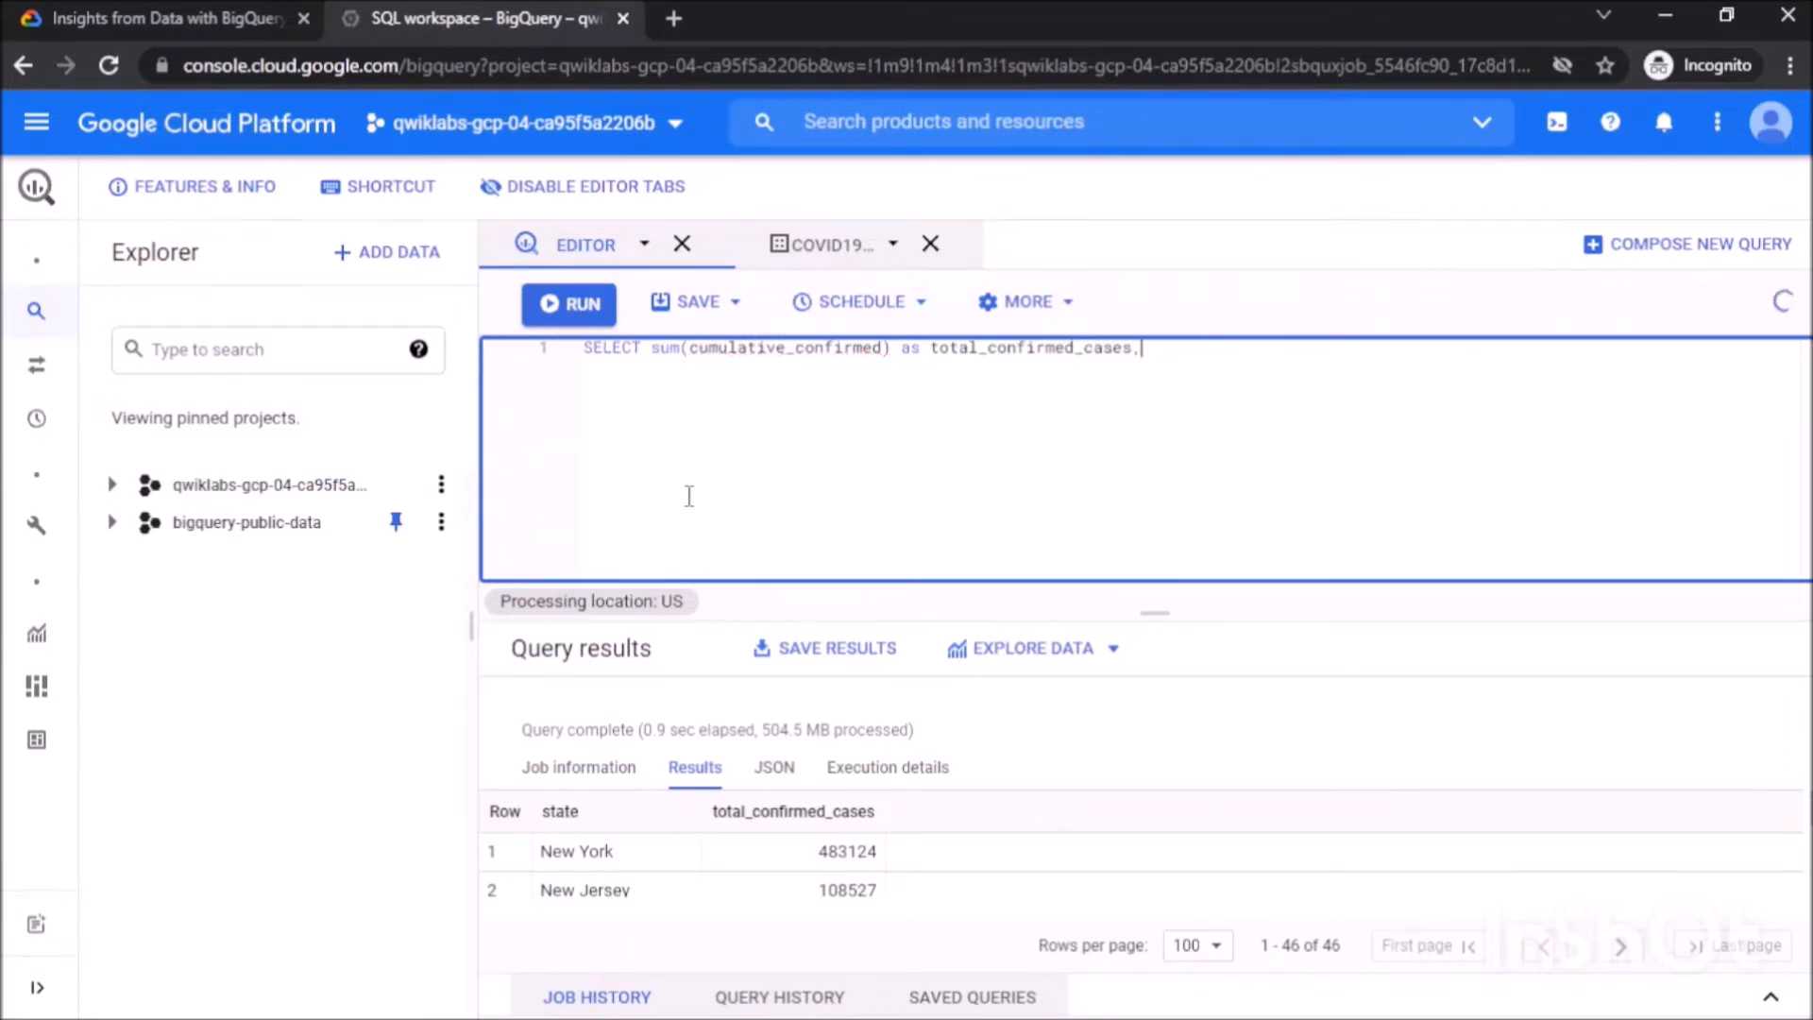
# Add sum(cumulative_deceased) AS total_deaths as the second output field, followed by a comma.
pyautogui.write(' sum(')
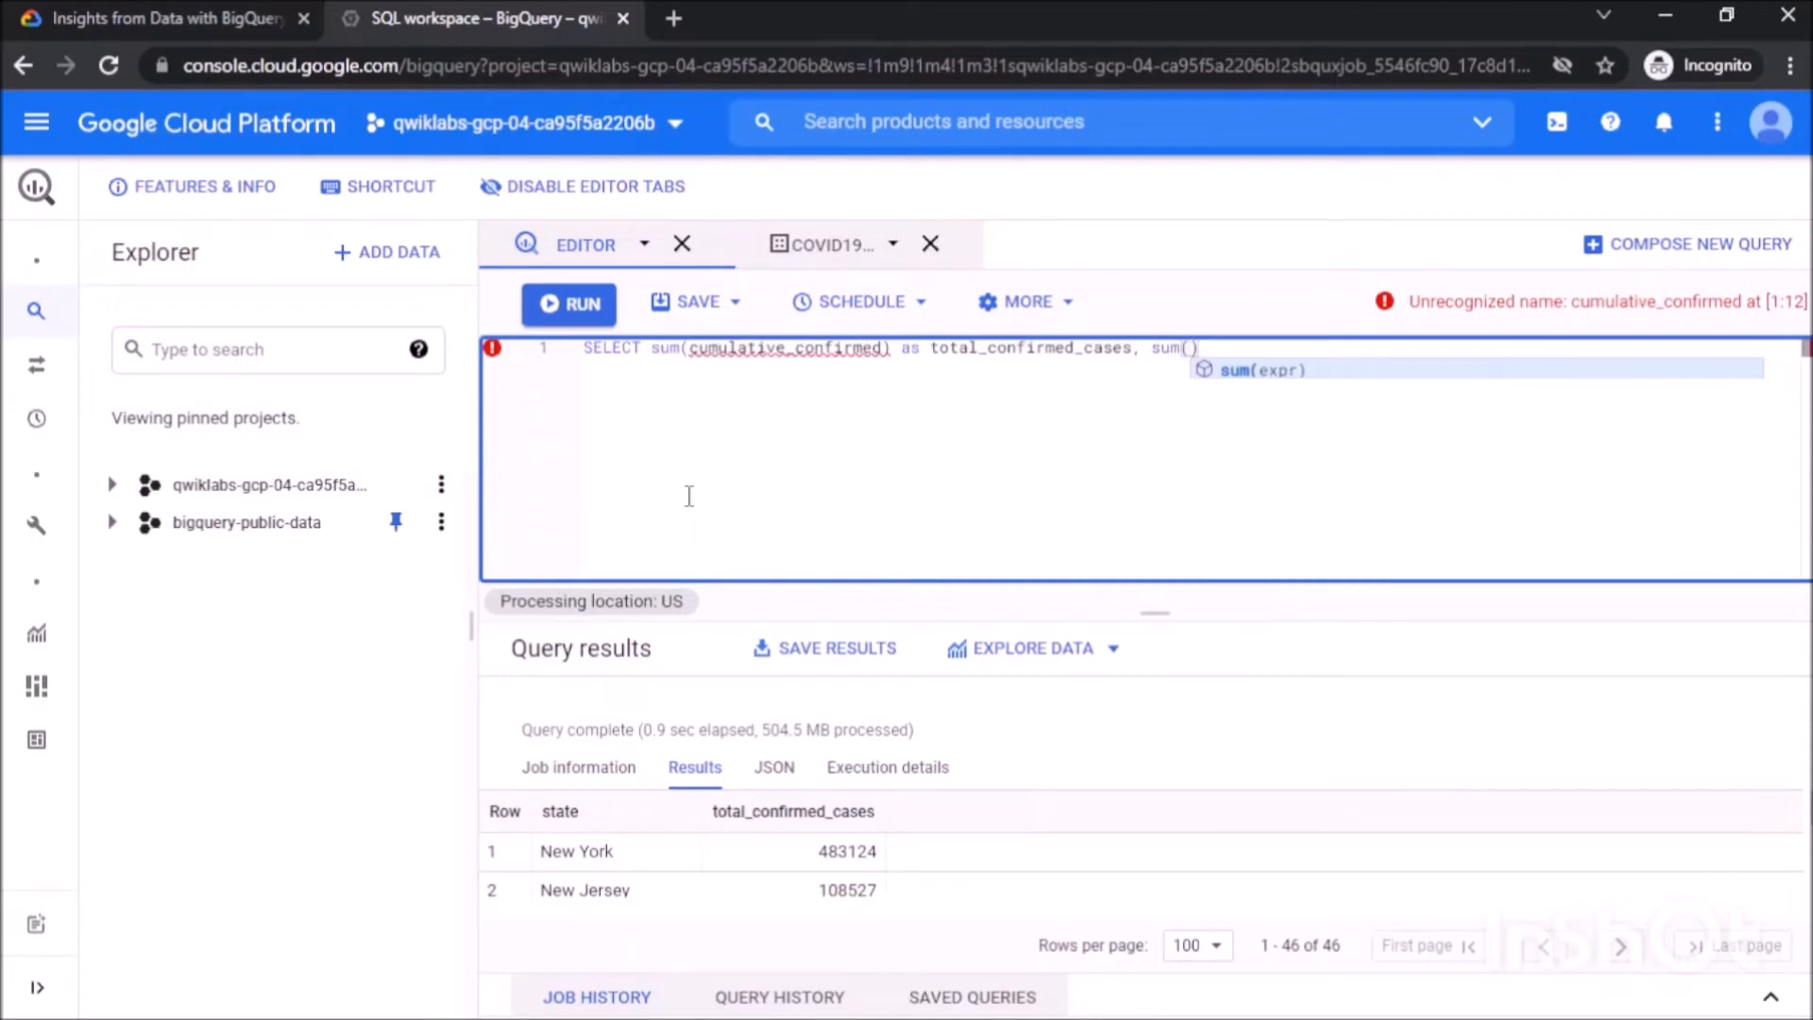
pyautogui.write('cumulative_dece')
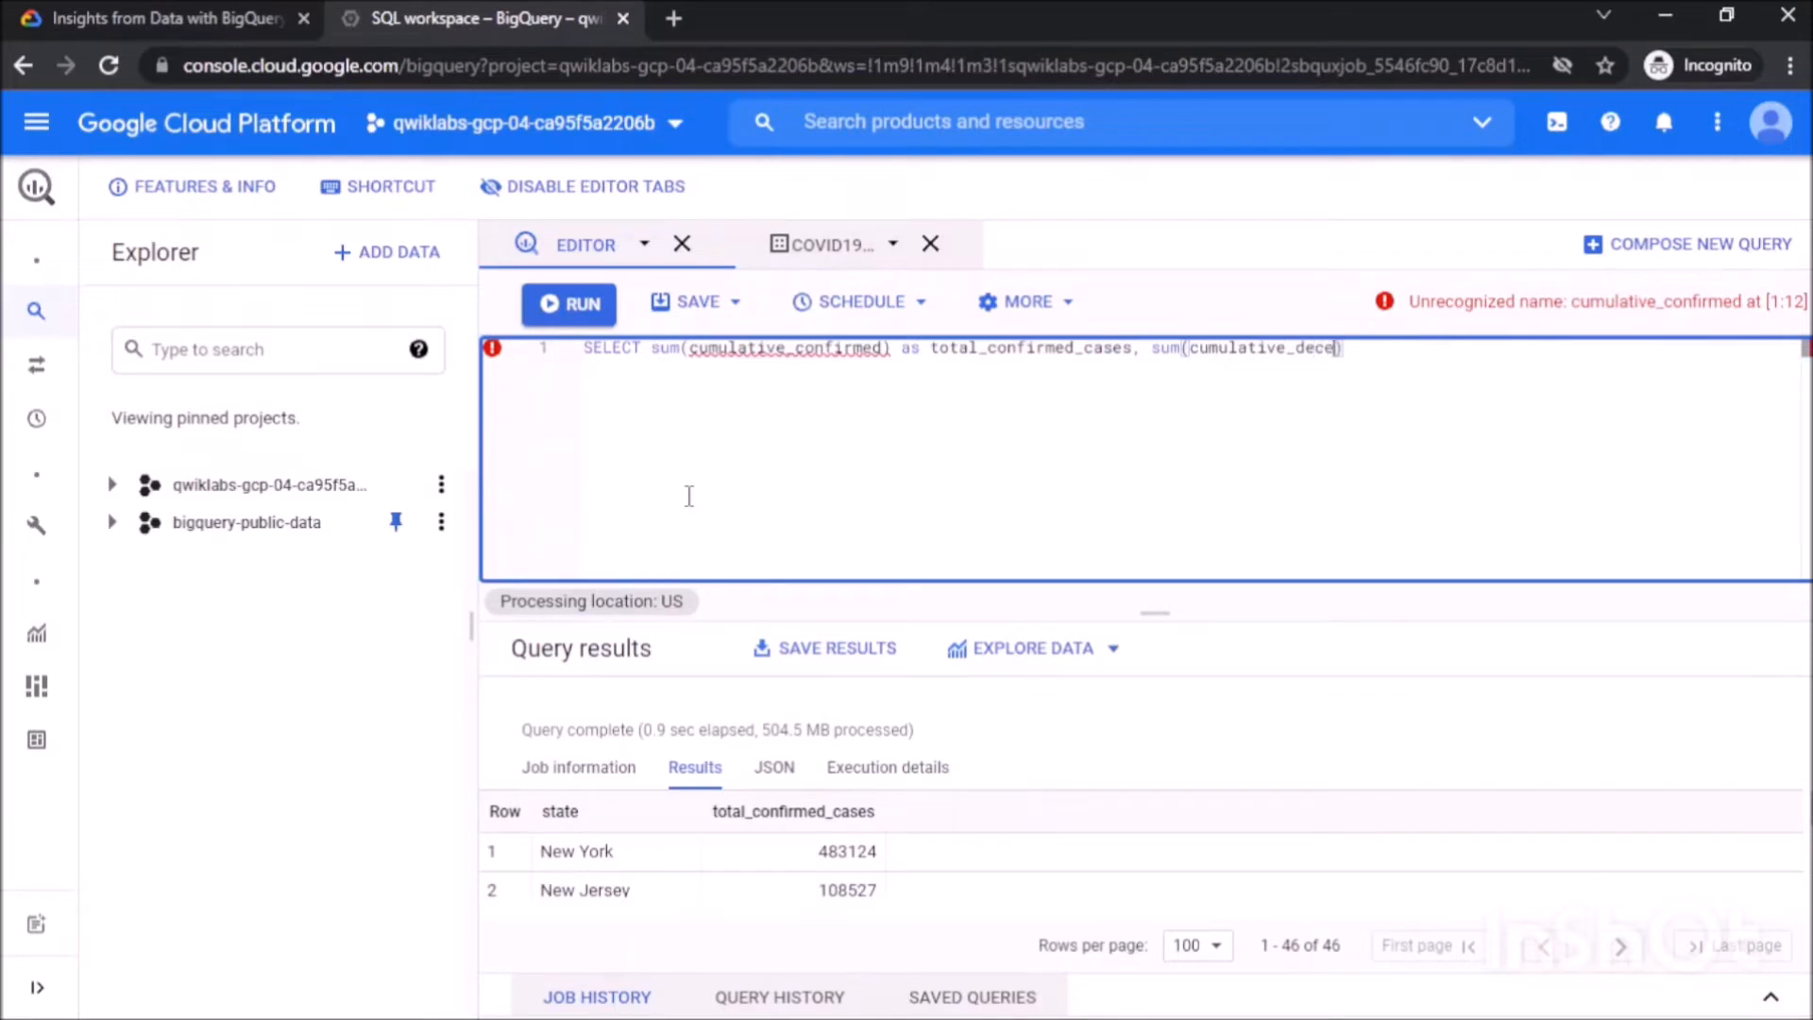
pyautogui.write('ased')
pyautogui.press('Return')
pyautogui.write('AS ')
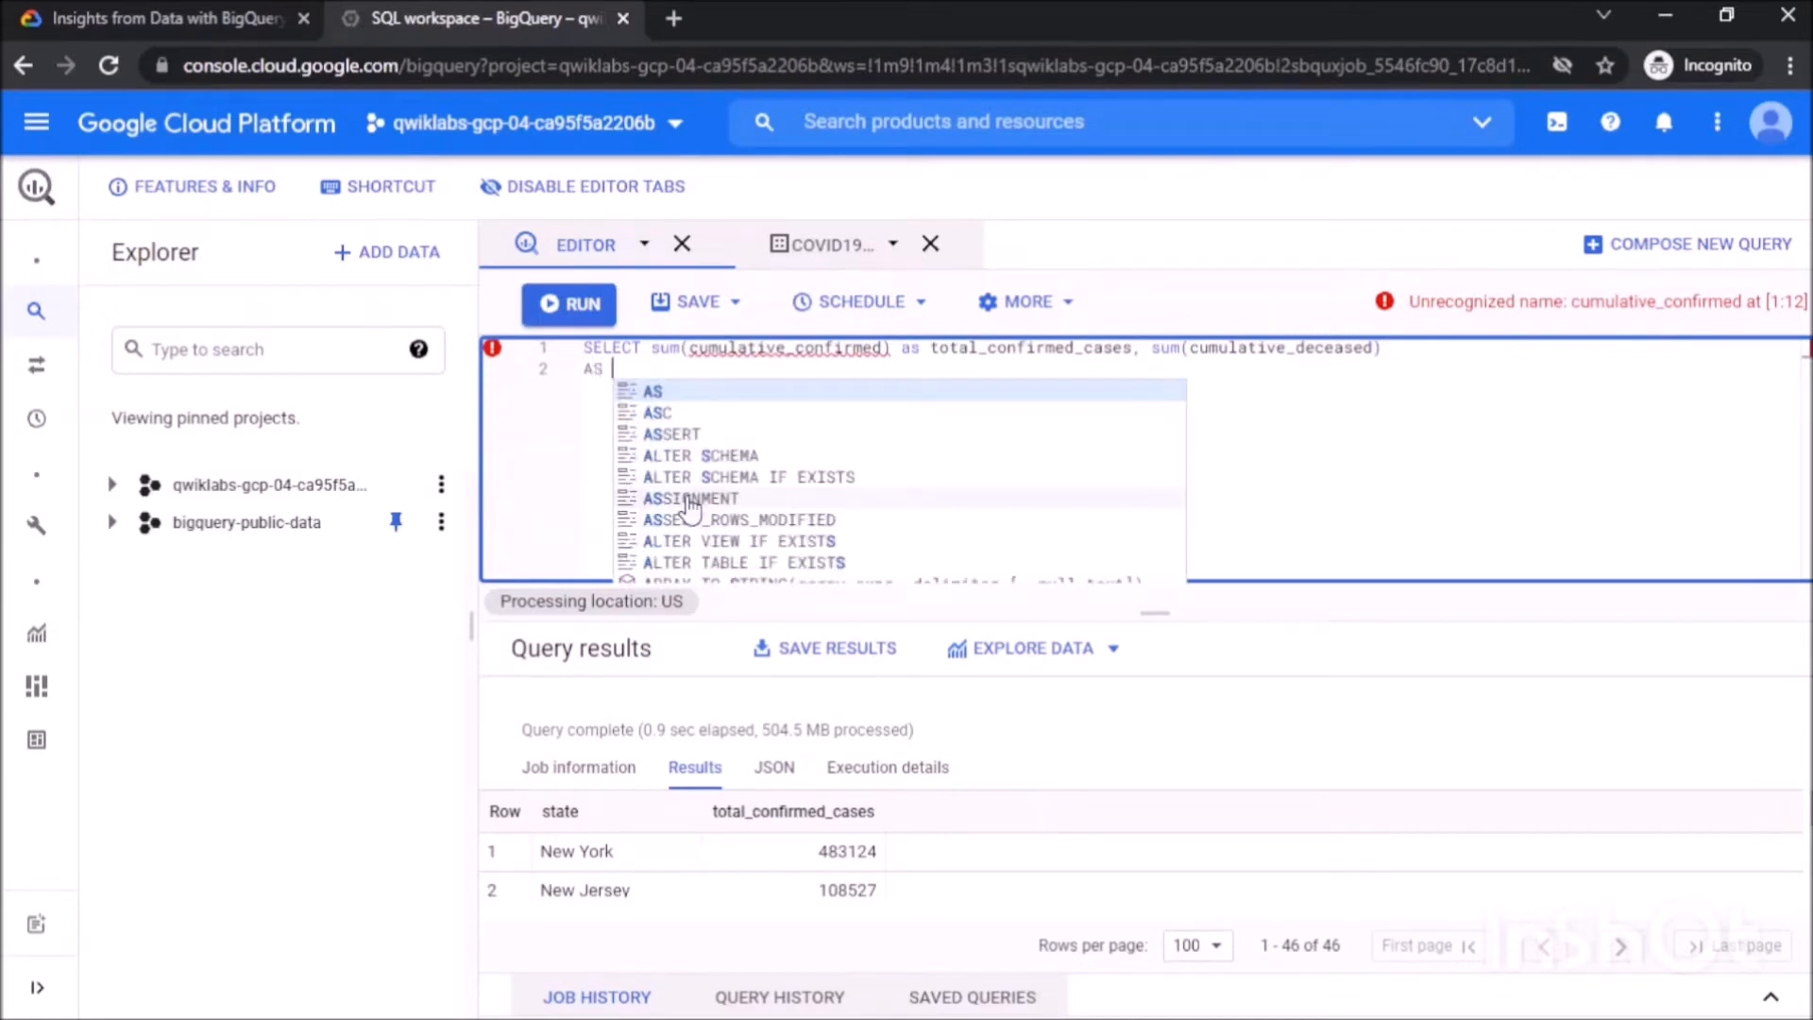
pyautogui.write('total')
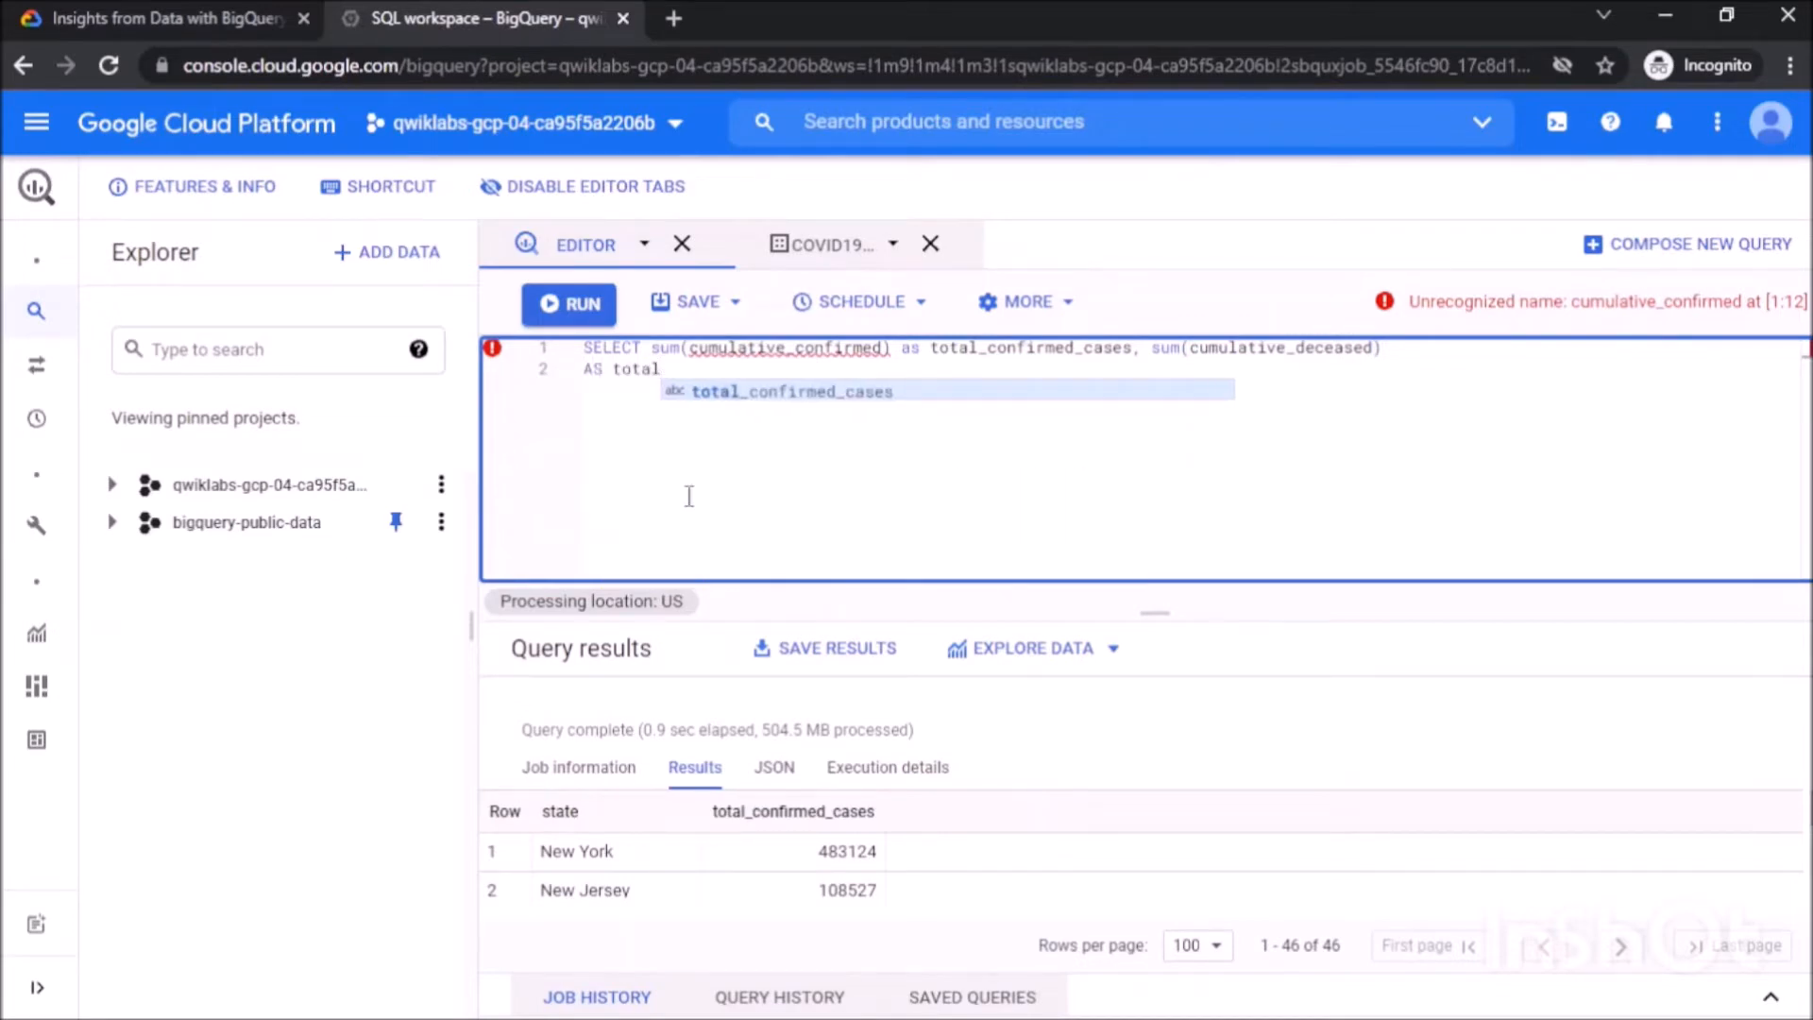
pyautogui.write('_dea')
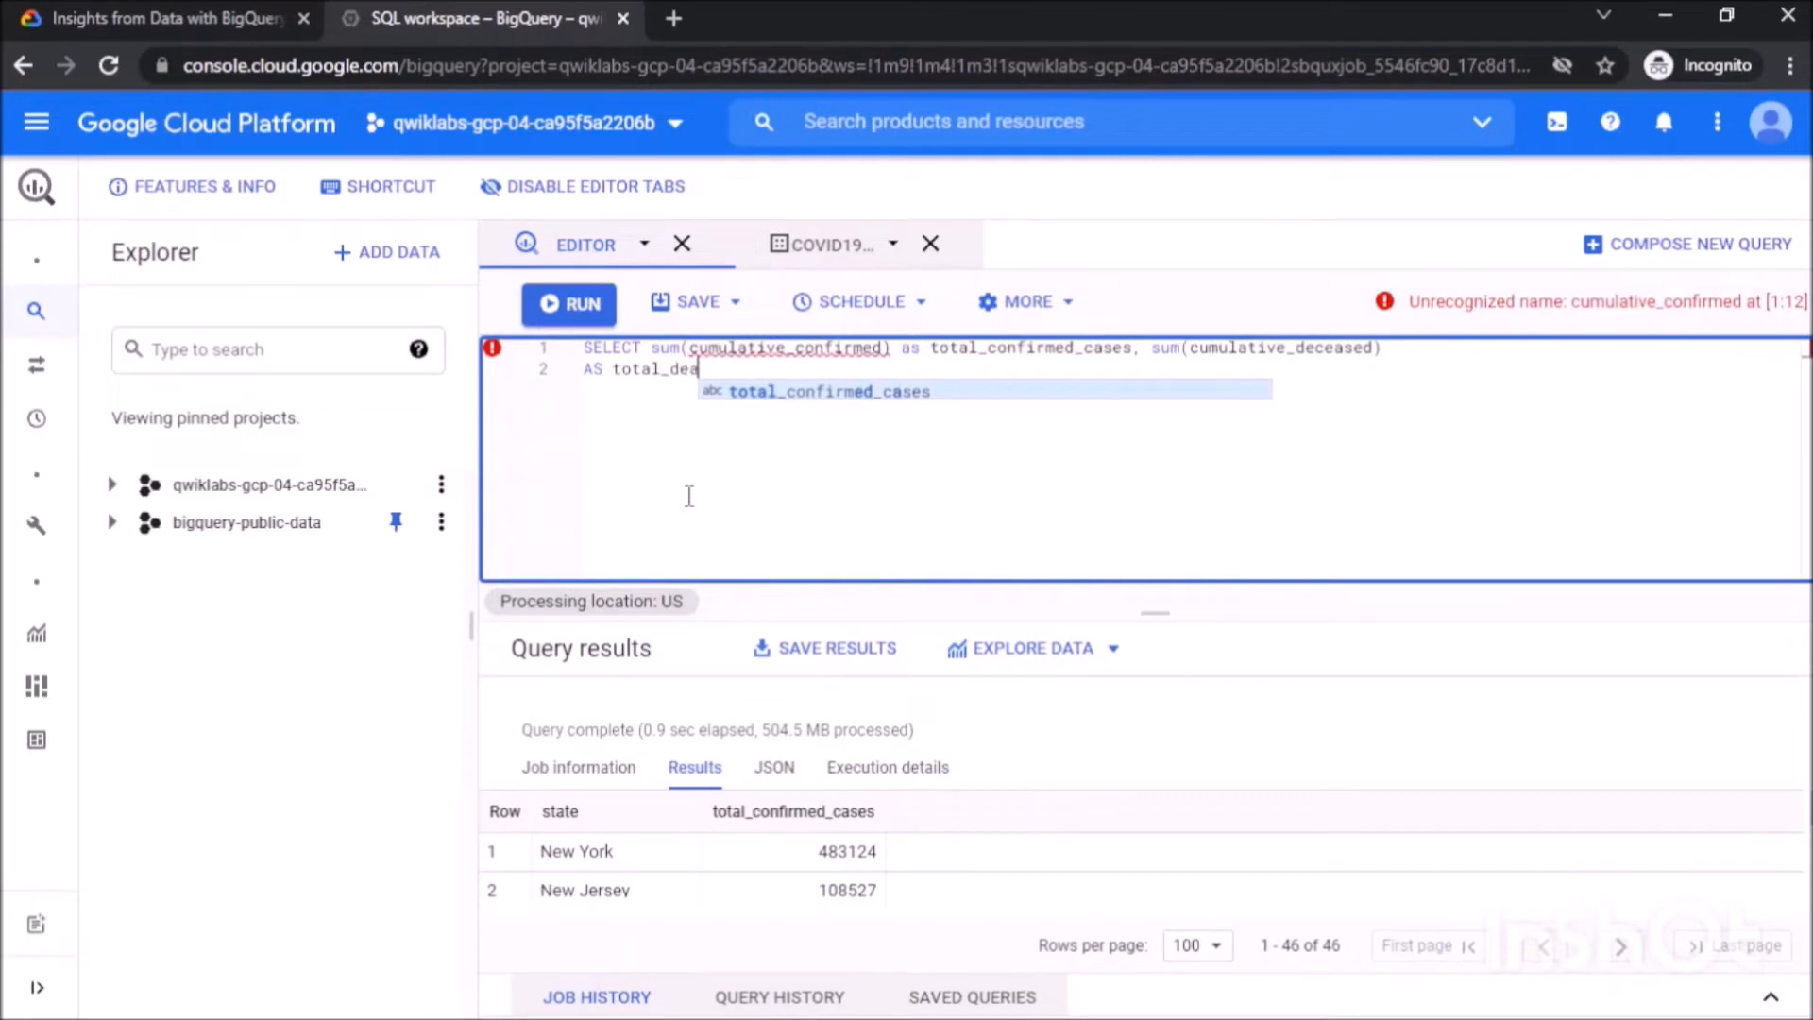
pyautogui.write('ths, ')
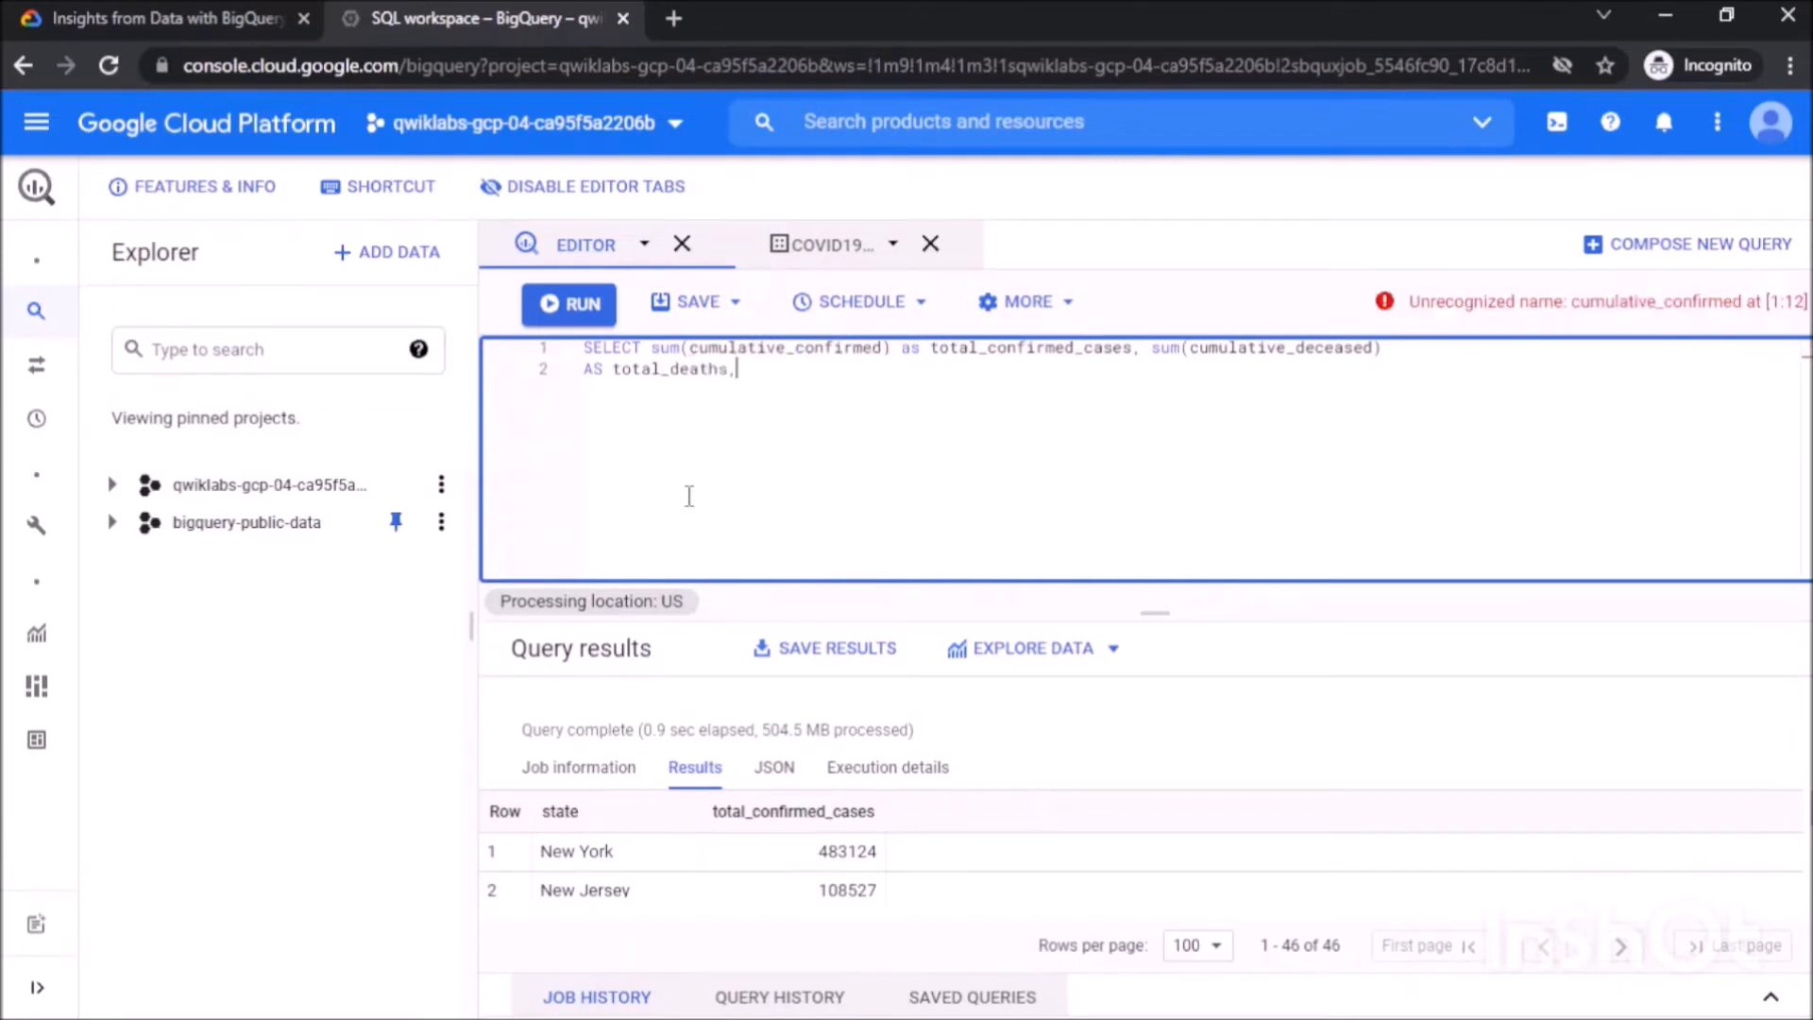
pyautogui.write('(')
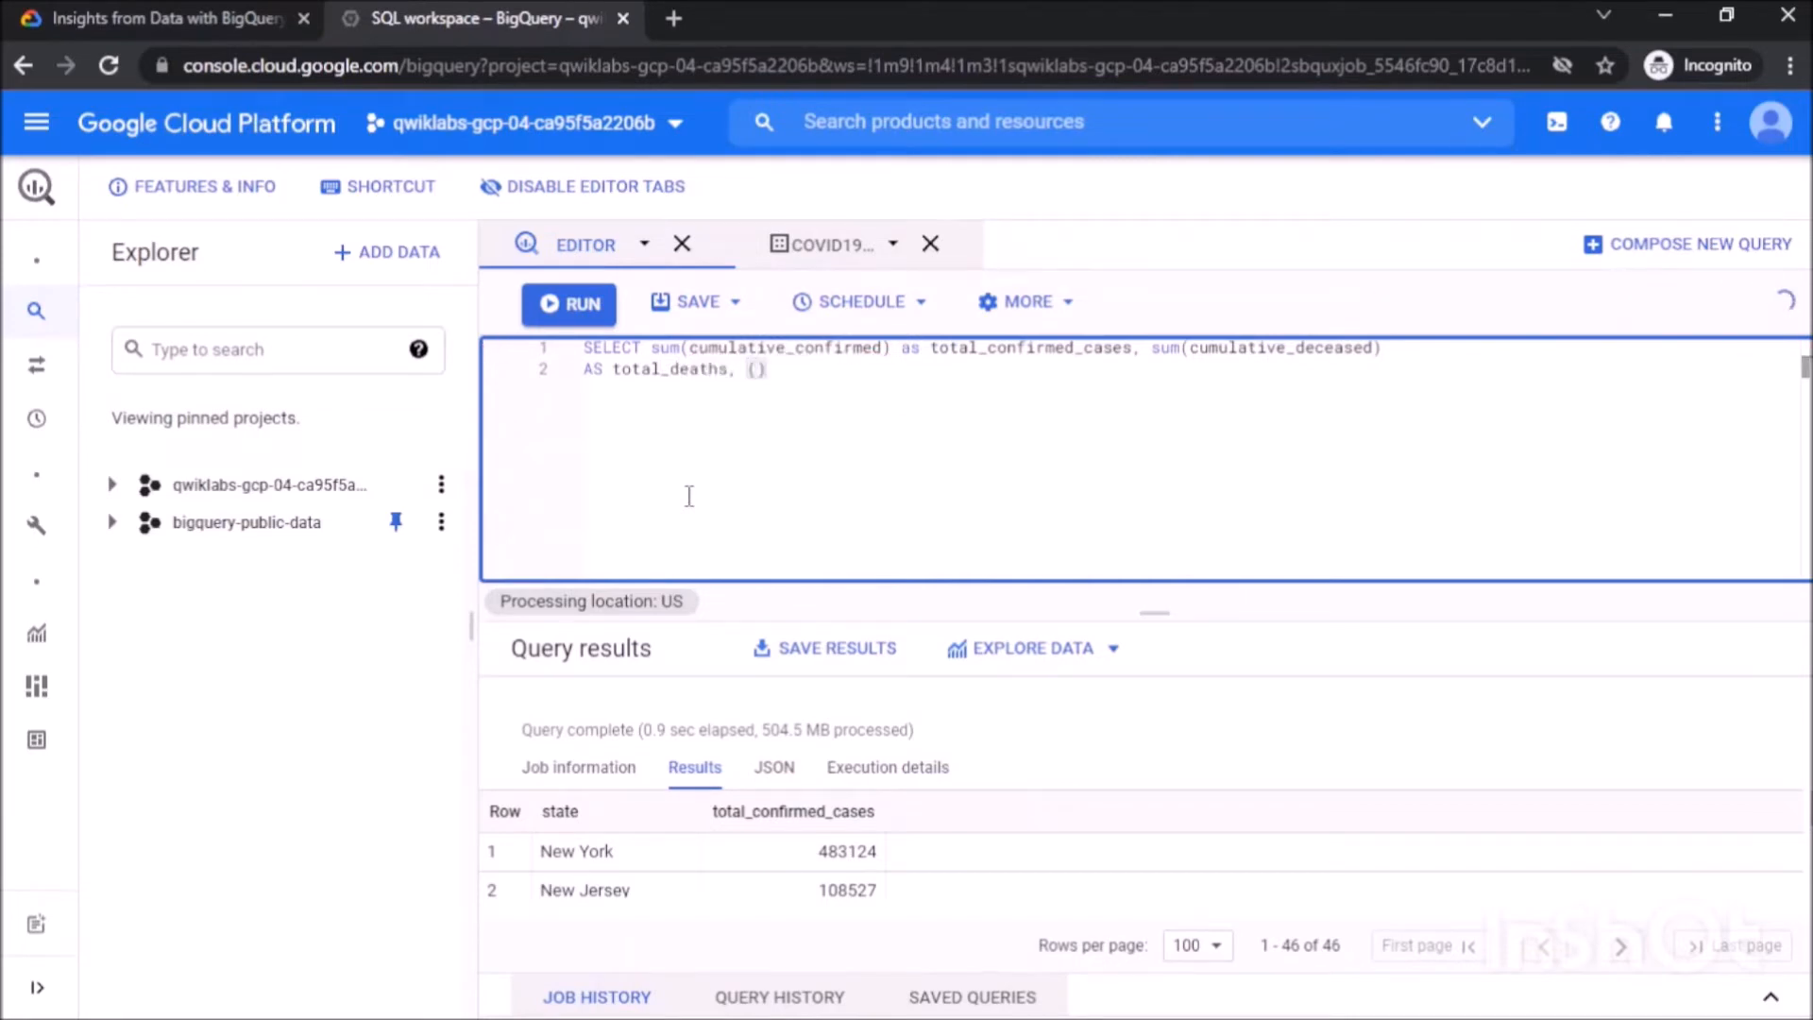
pyautogui.write('sum(')
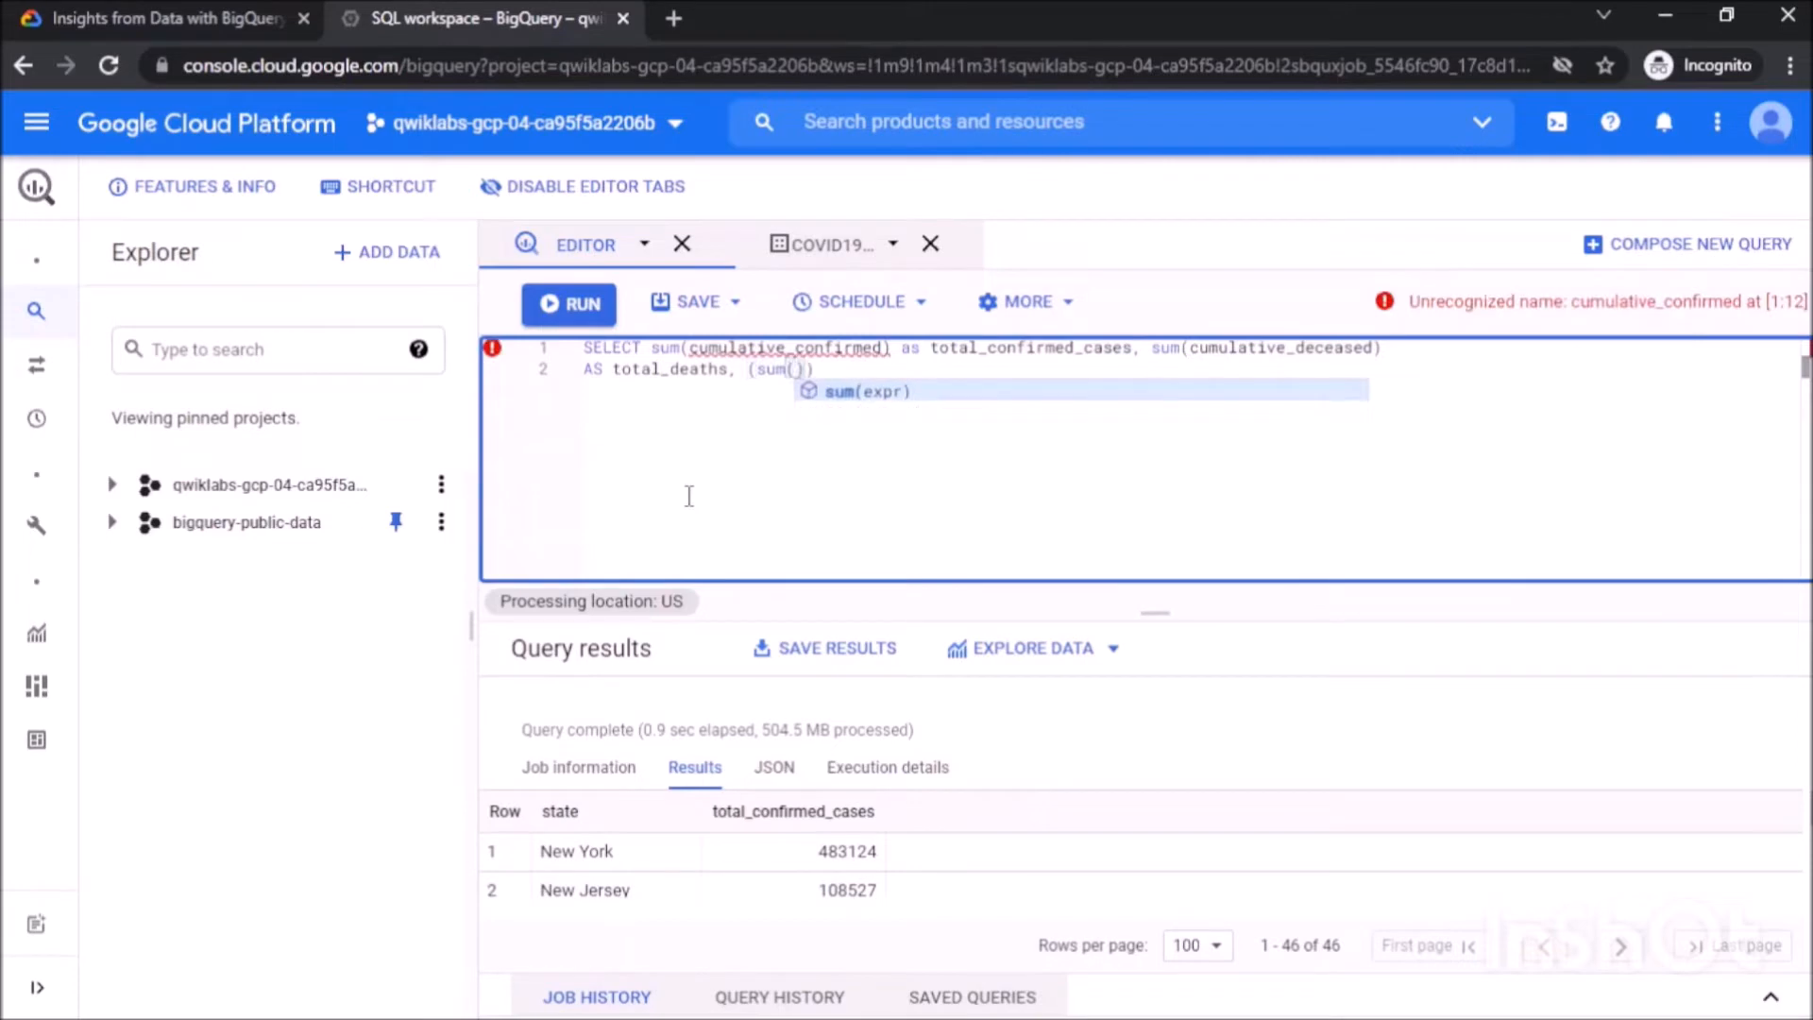
pyautogui.write('cumu')
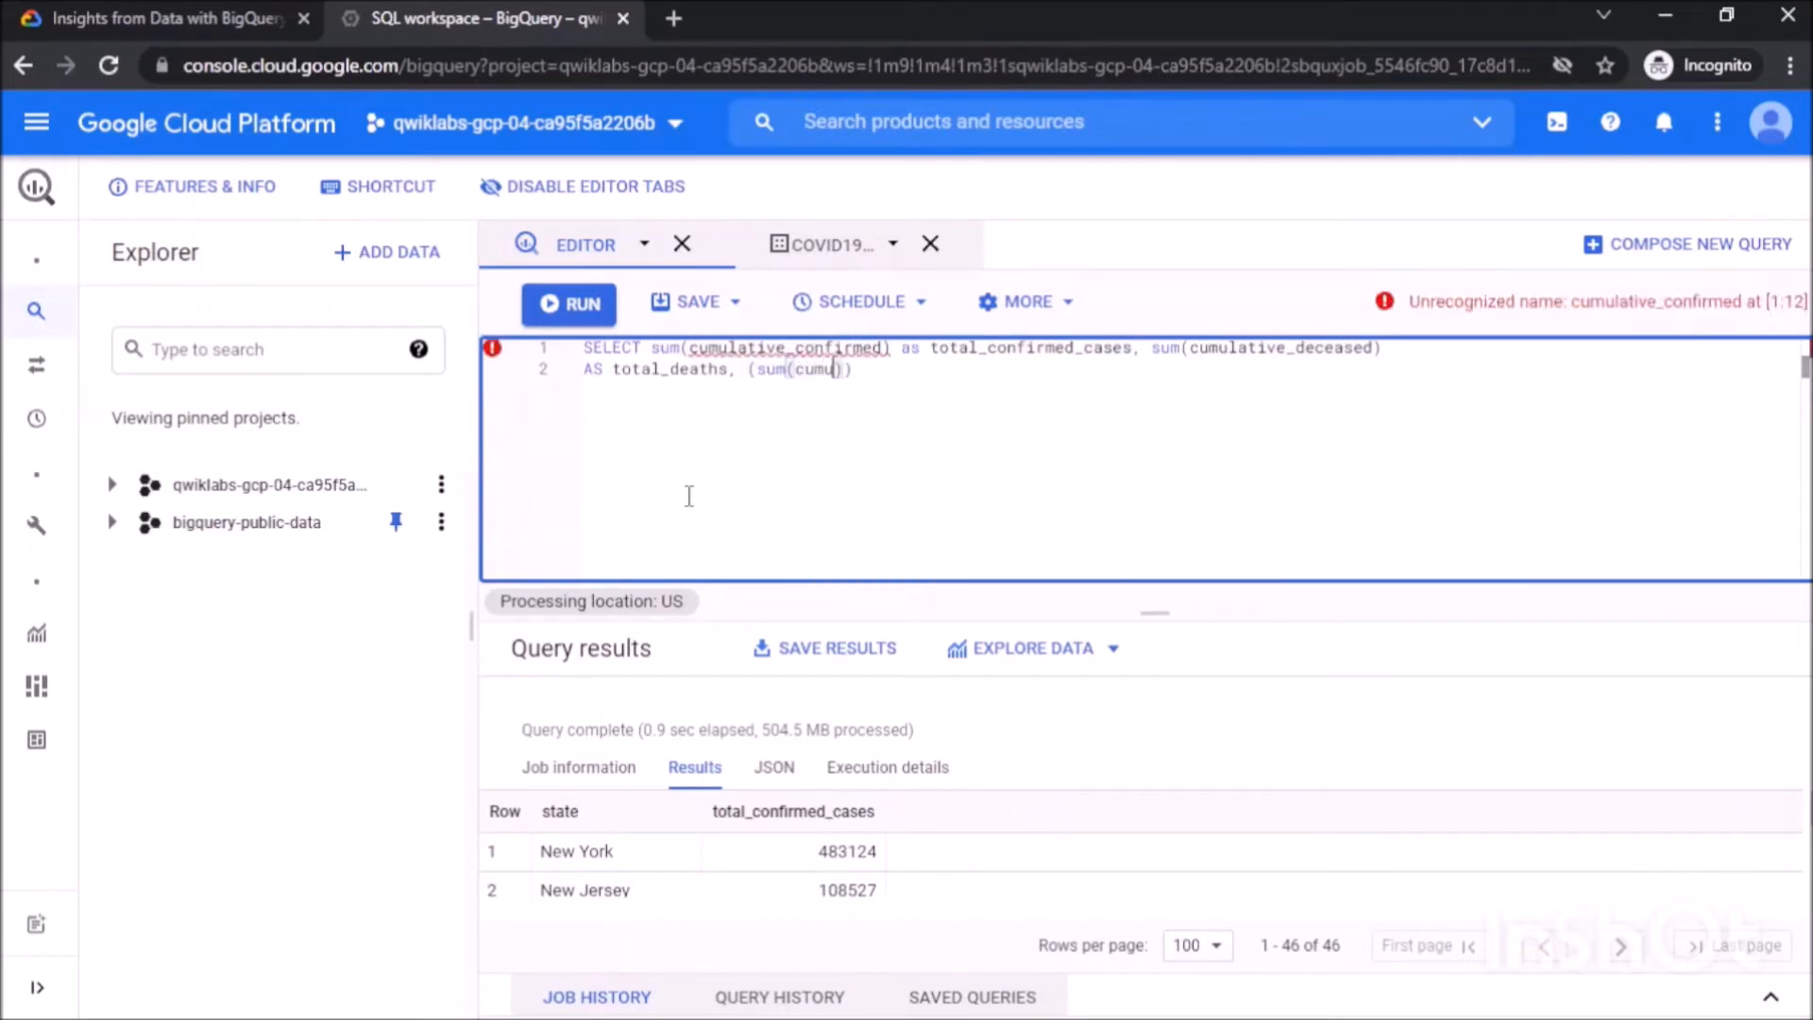
pyautogui.write('lative_de')
pyautogui.press('Tab')
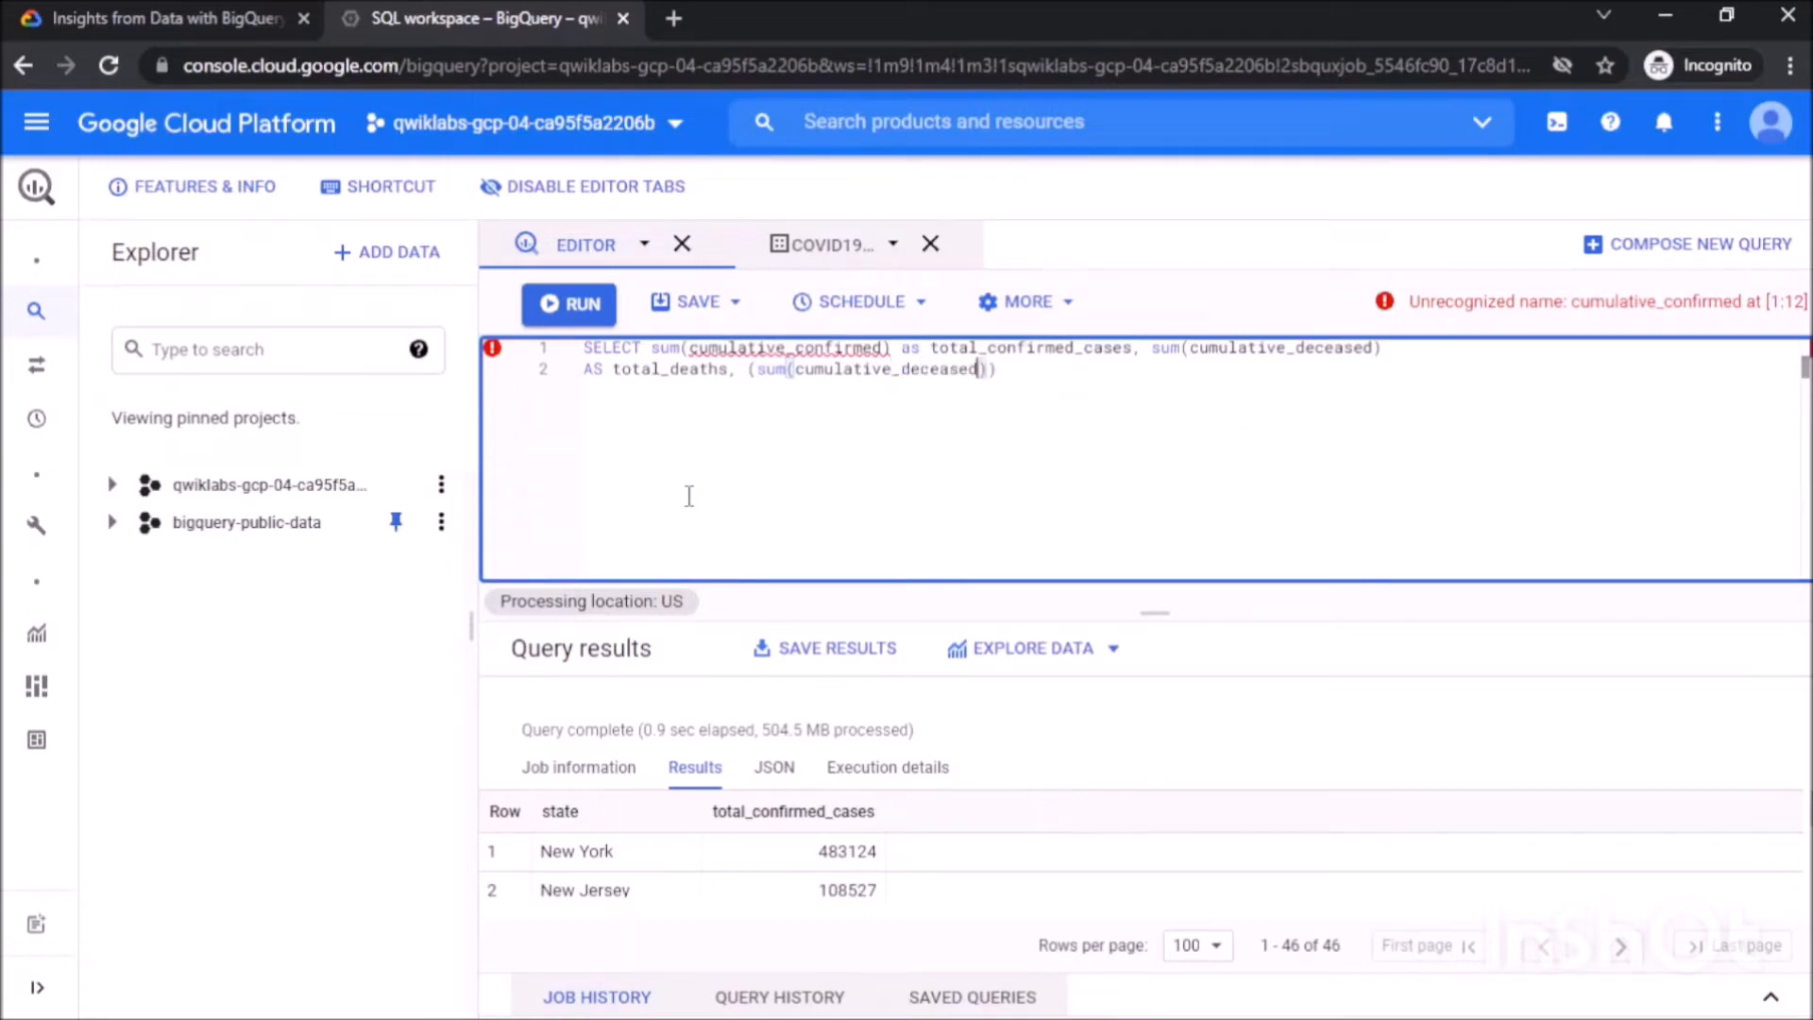
pyautogui.write(')/sum')
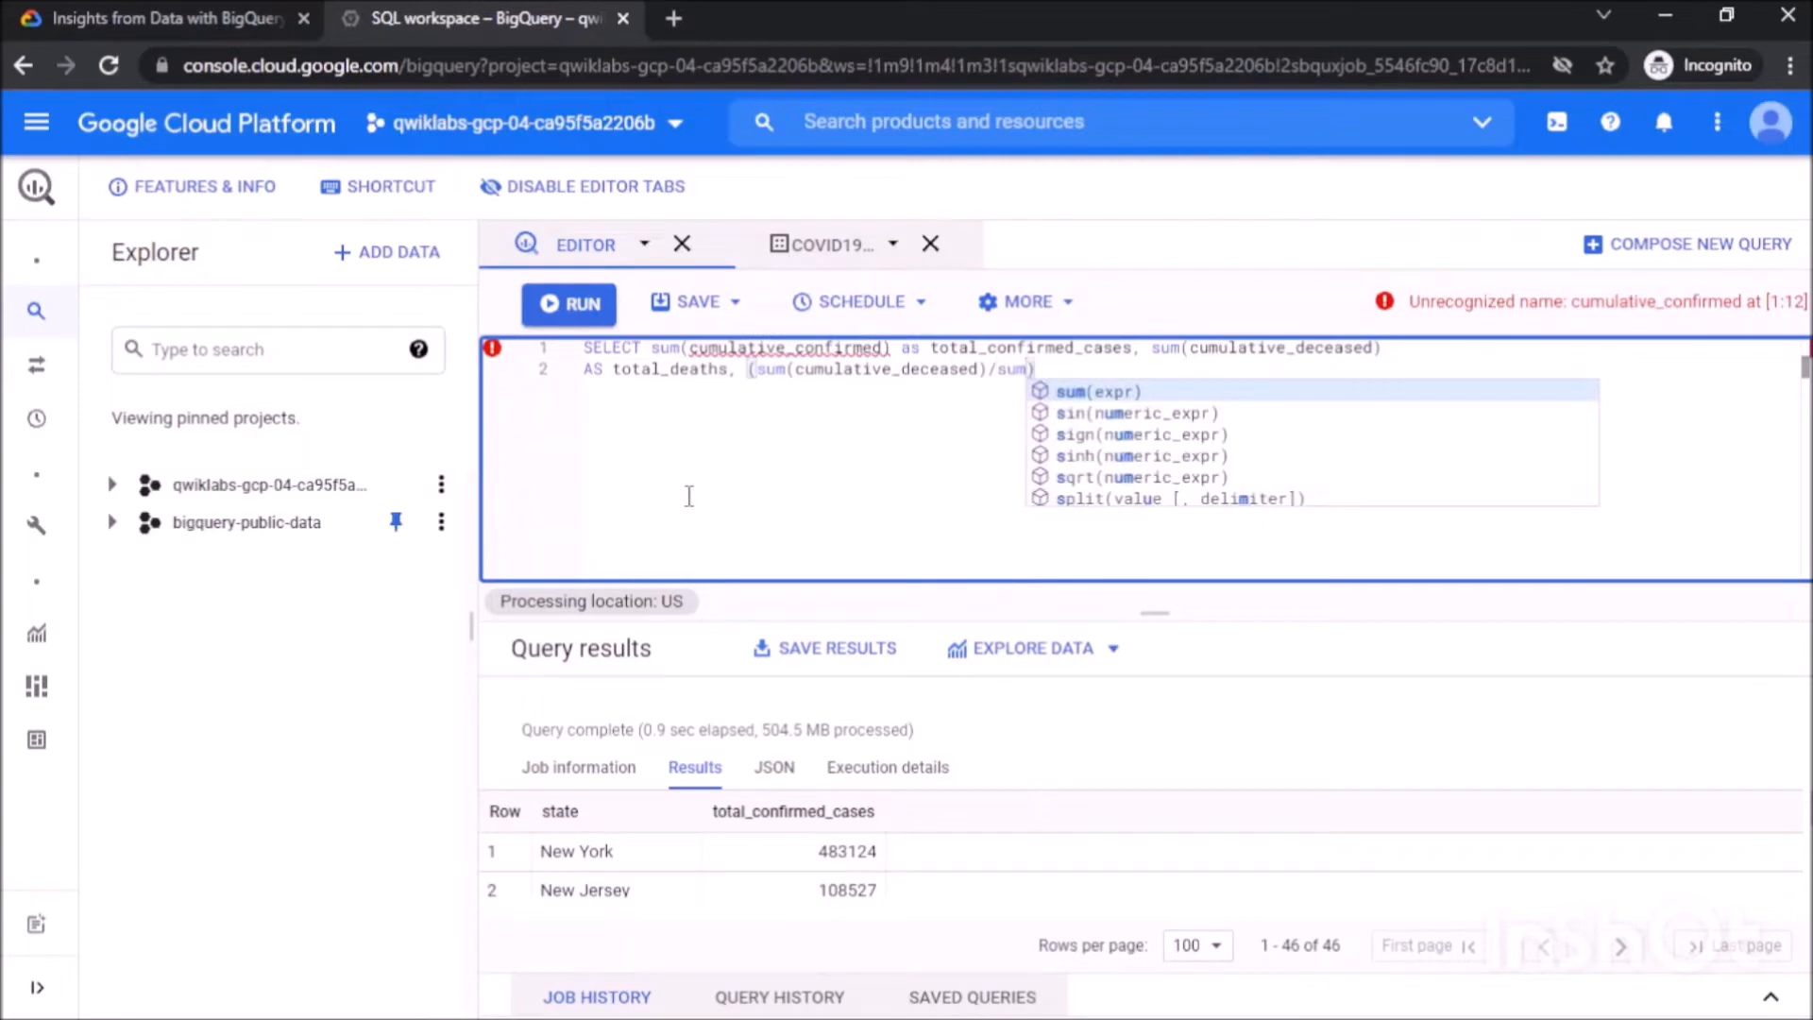
pyautogui.write('(')
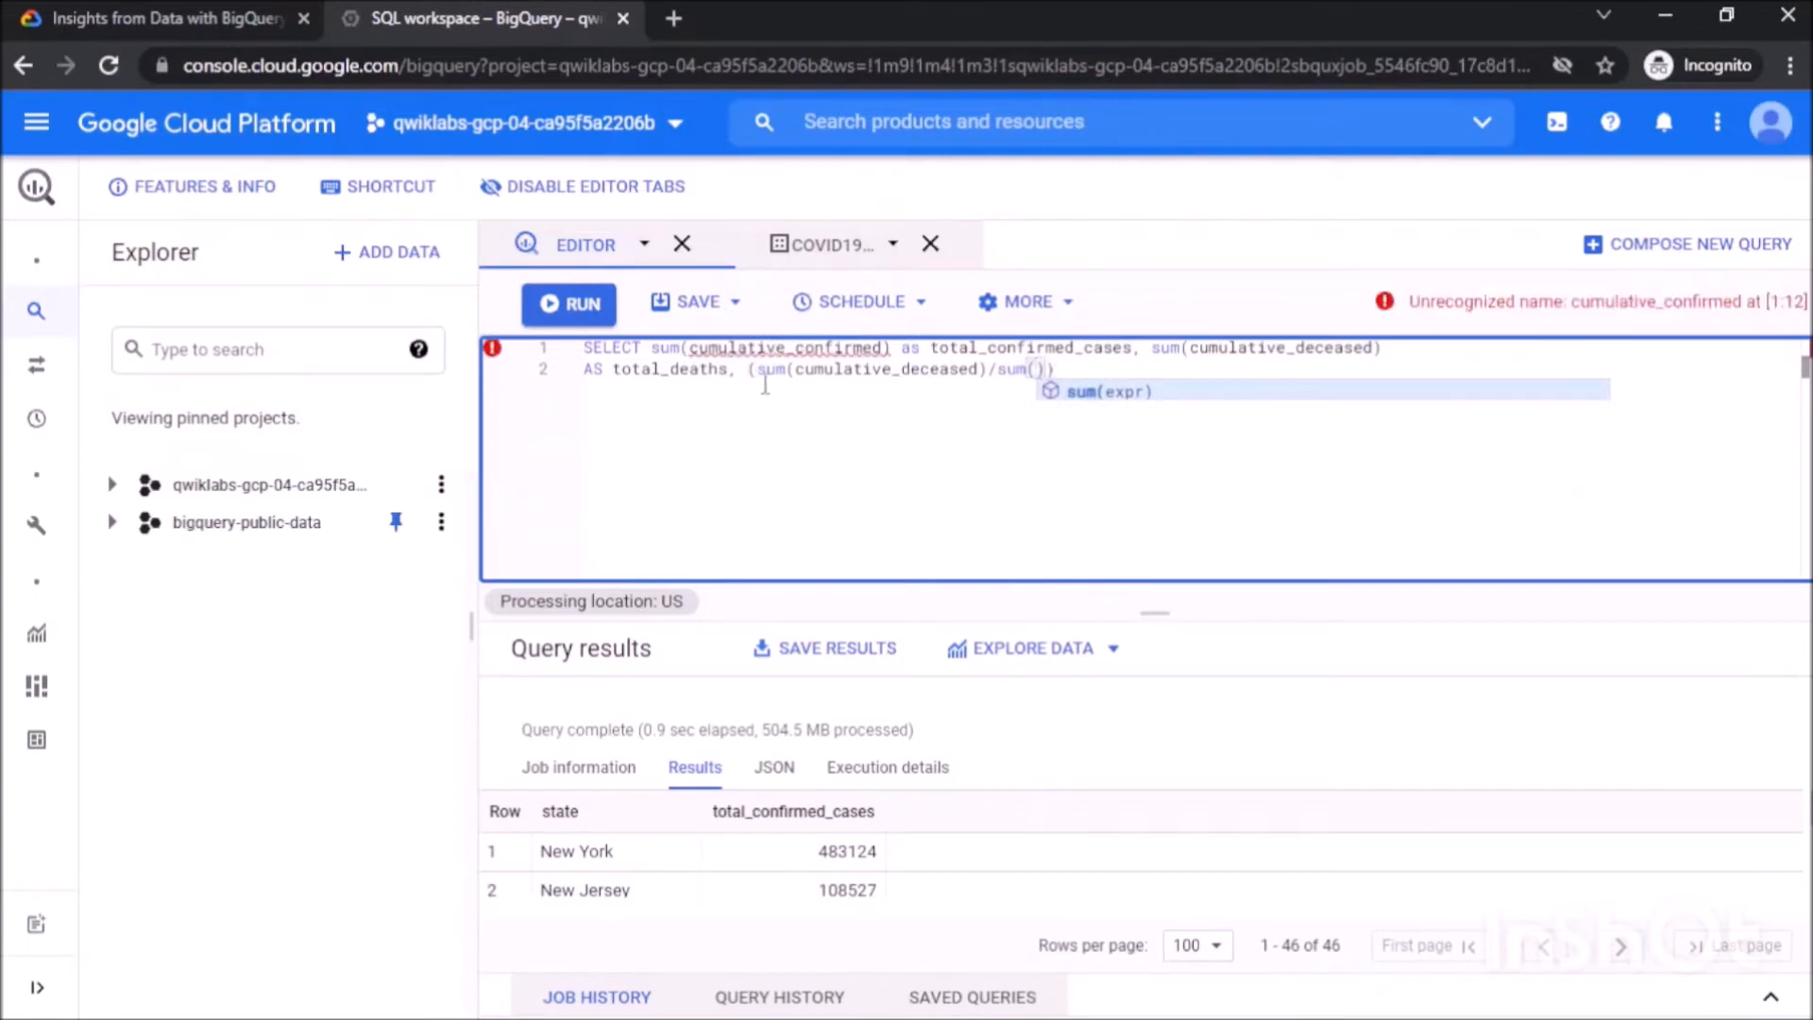
pyautogui.click(1068, 377)
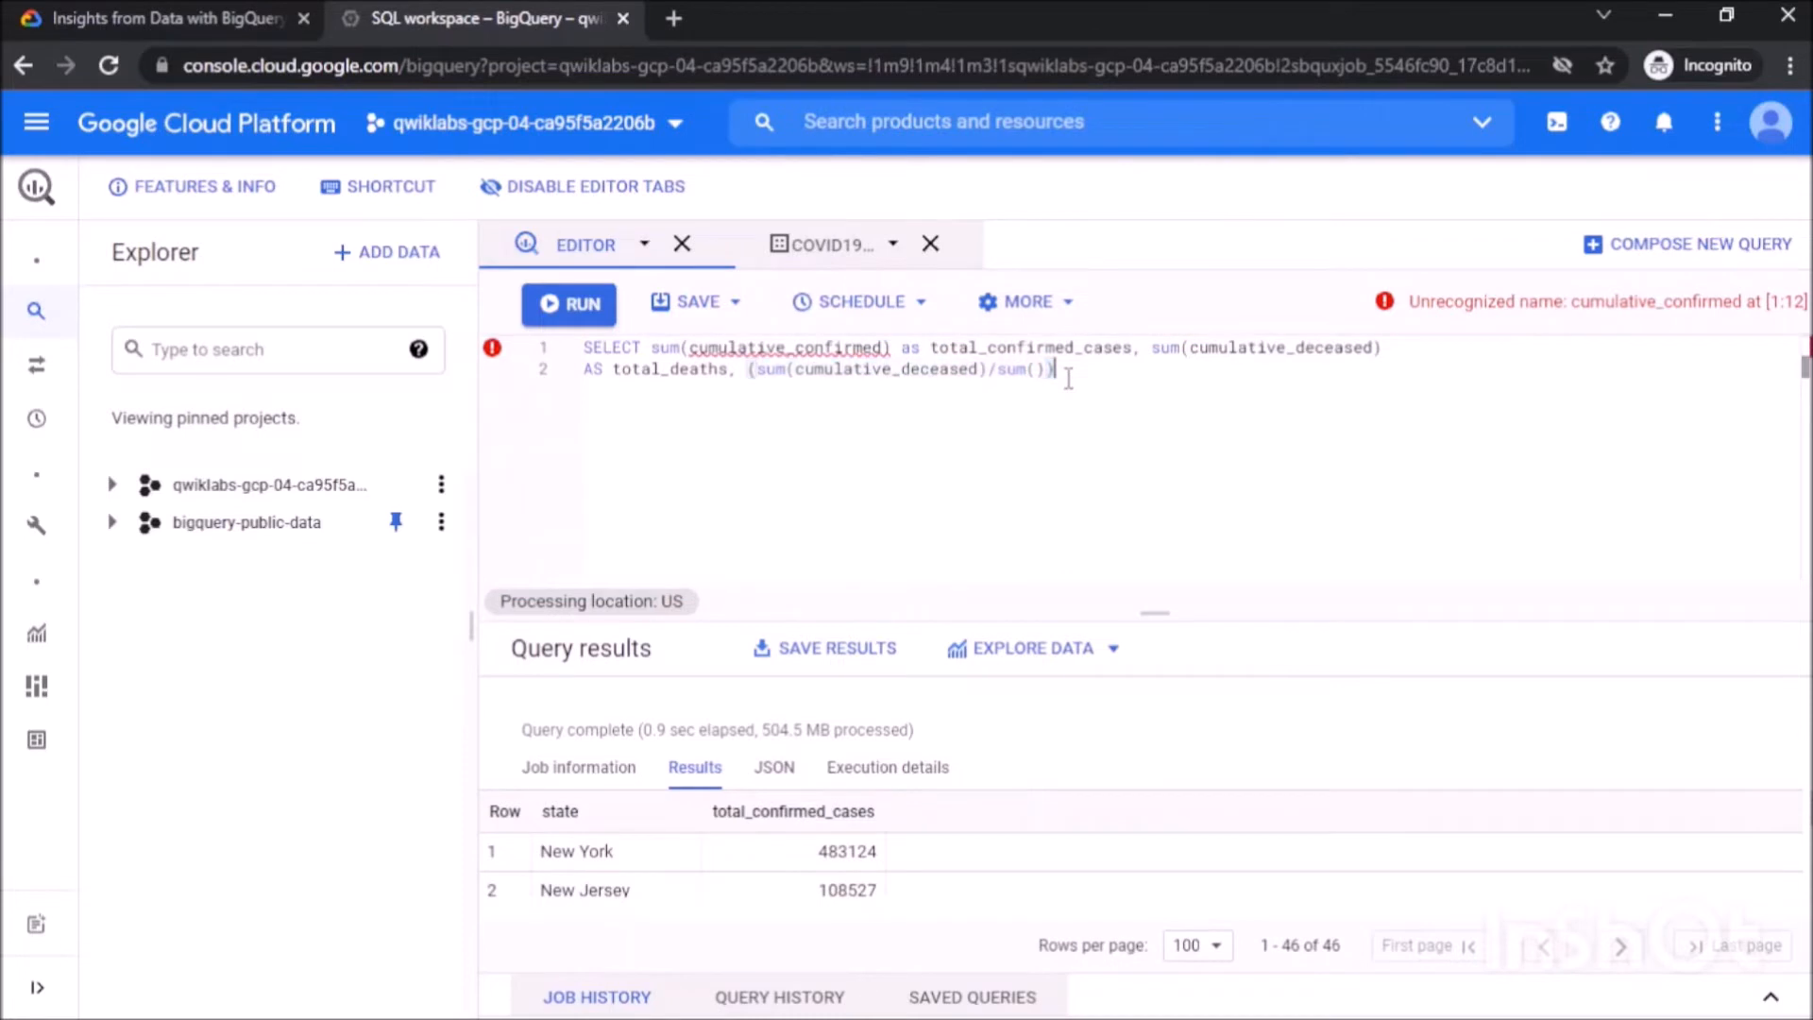
pyautogui.press('BackSpace')
pyautogui.press('BackSpace')
pyautogui.press('BackSpace')
pyautogui.press('BackSpace')
pyautogui.press('BackSpace')
pyautogui.press('BackSpace')
pyautogui.press('BackSpace')
pyautogui.press('BackSpace')
pyautogui.press('BackSpace')
pyautogui.press('BackSpace')
pyautogui.press('BackSpace')
pyautogui.press('BackSpace')
pyautogui.press('BackSpace')
pyautogui.press('BackSpace')
pyautogui.press('BackSpace')
pyautogui.press('BackSpace')
pyautogui.press('BackSpace')
pyautogui.press('BackSpace')
pyautogui.press('BackSpace')
pyautogui.press('BackSpace')
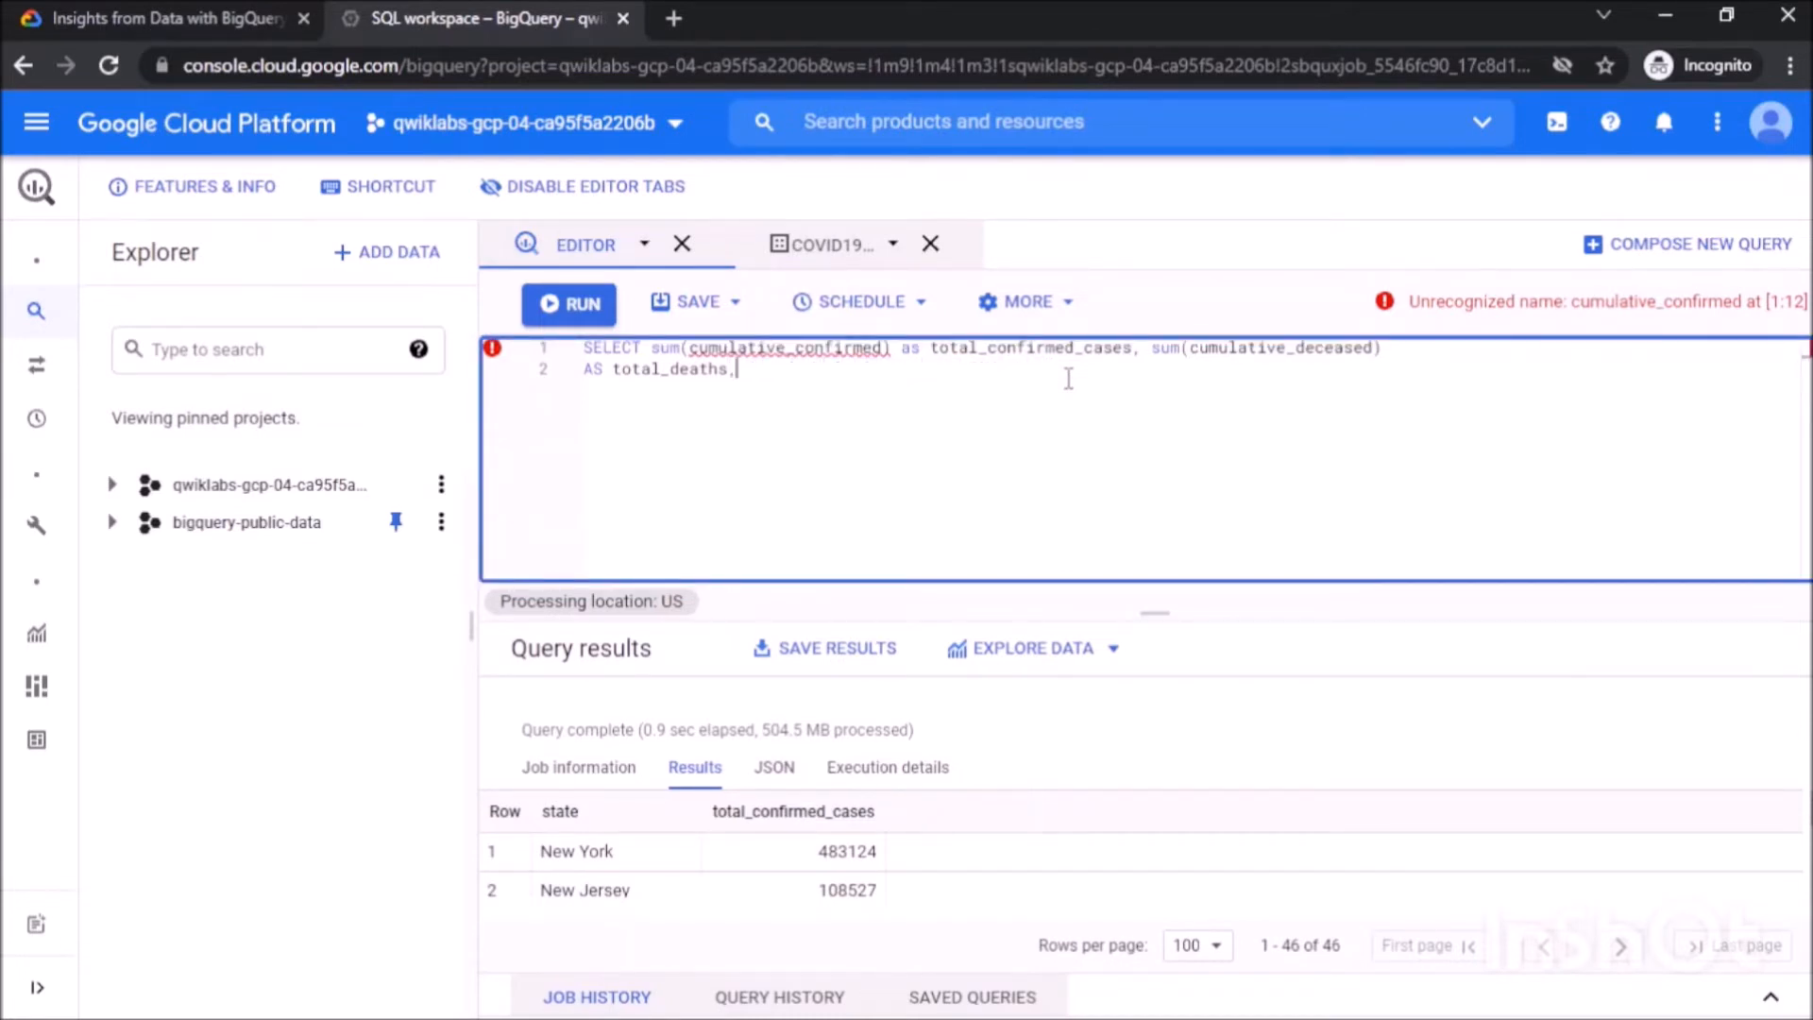
# Copy the formula (total deaths / total confirmed cases) * 100 from the lab's Query 4 instructions into the SQL statement after total_deaths.
pyautogui.click(34, 10)
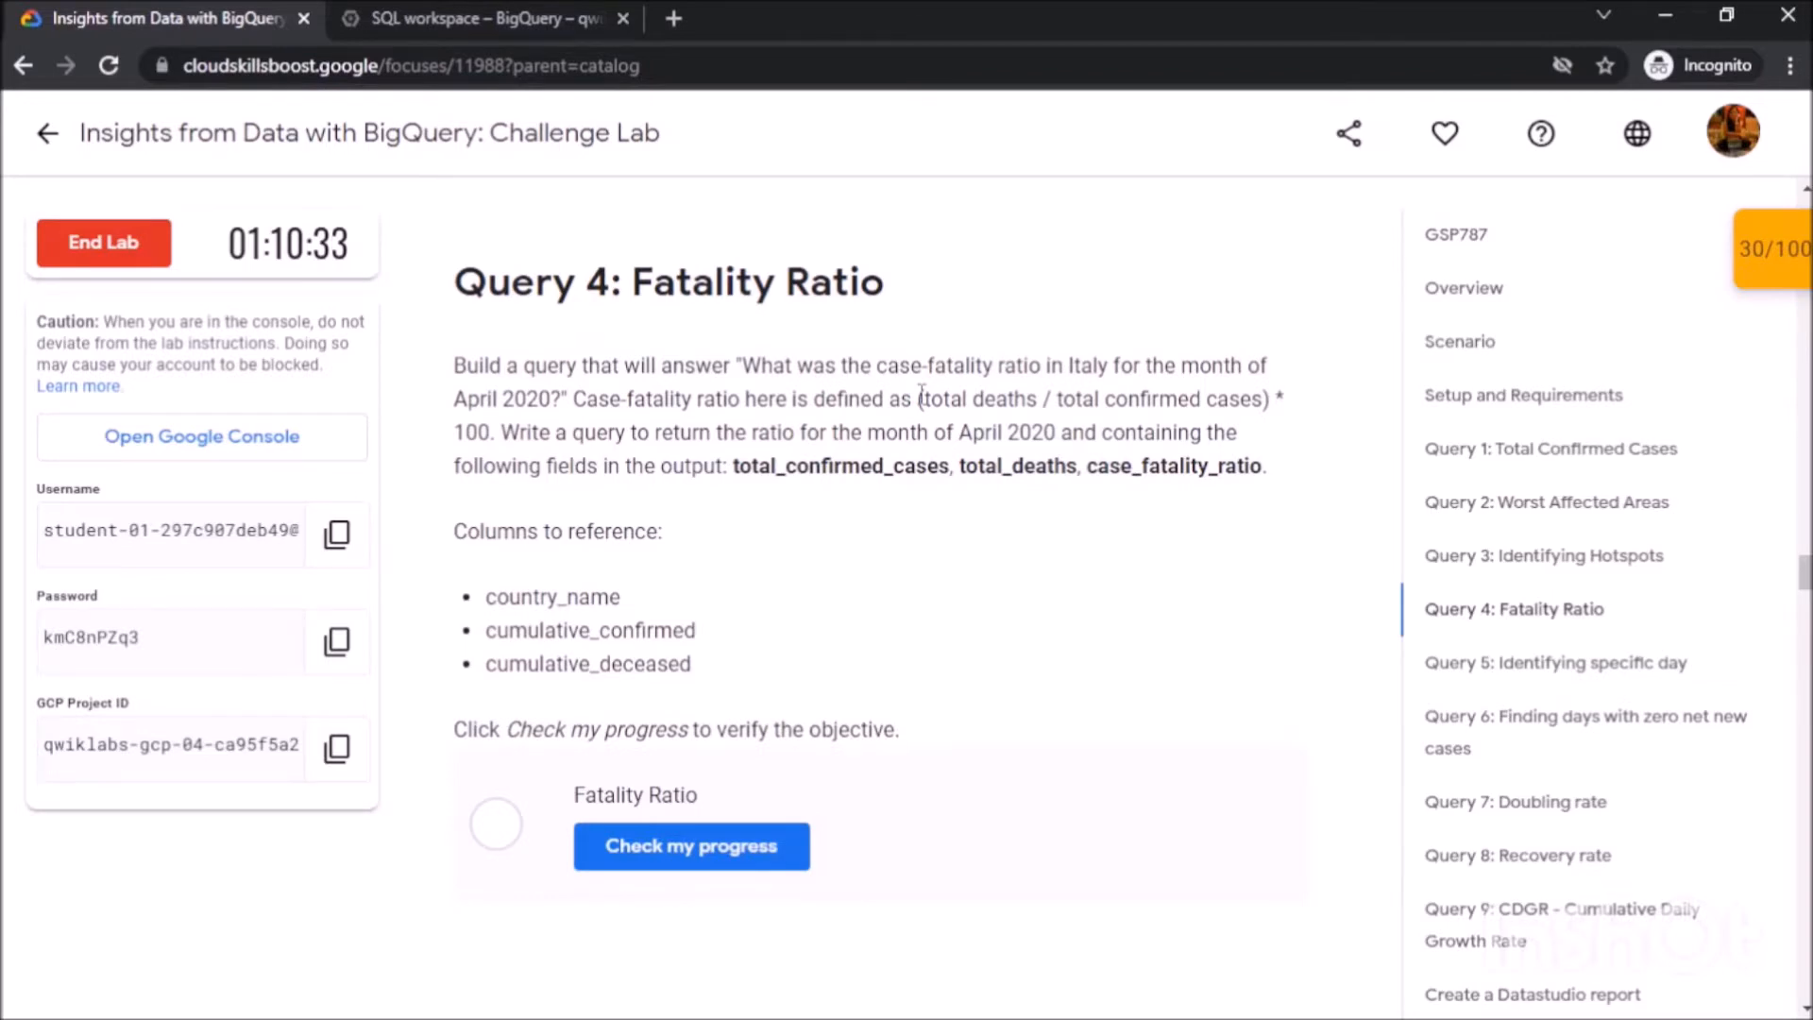
pyautogui.moveTo(920, 398); pyautogui.dragTo(489, 432)
pyautogui.hotkey('ctrl', 'c')
pyautogui.click(466, 17)
pyautogui.hotkey('ctrl', 'v')
# Replace the formula's worded terms with columns so it reads (sum(cumulative_deceased) / sum(cumulative_confirmed)) * 100.
pyautogui.moveTo(759, 369); pyautogui.dragTo(878, 369)
pyautogui.press('BackSpace')
pyautogui.write('sum(cumulative_deceased)')
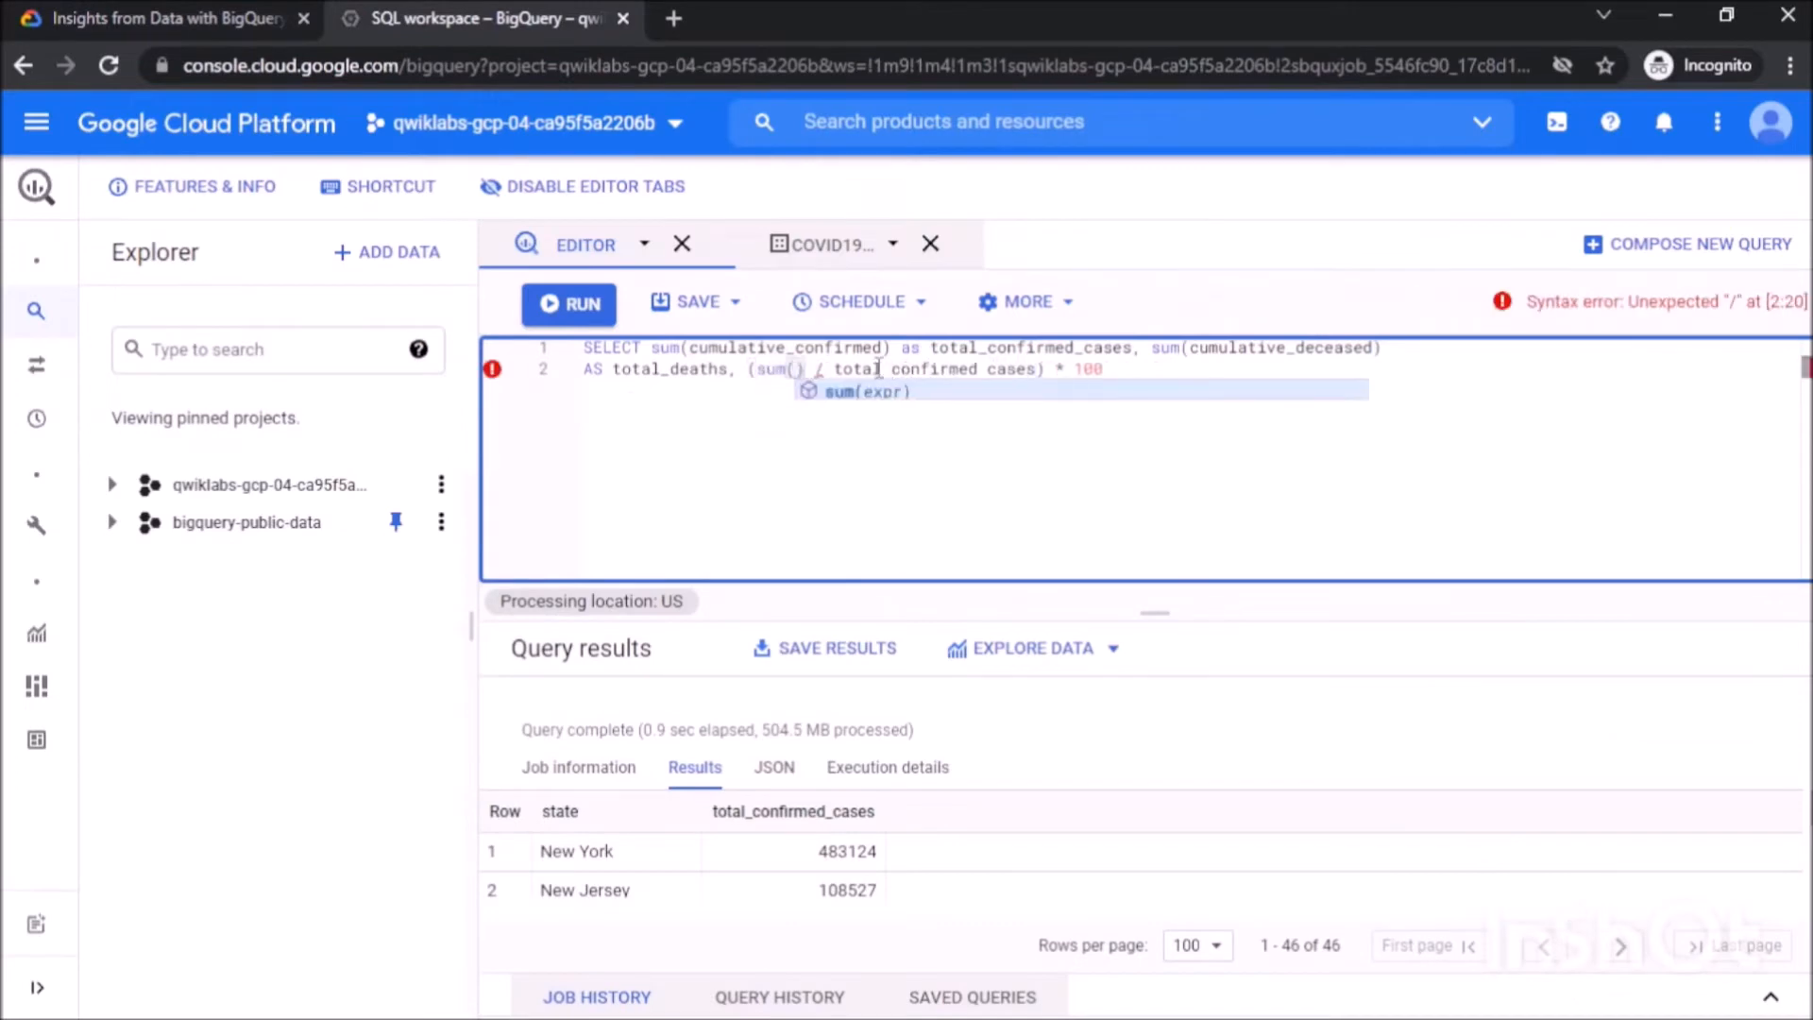
pyautogui.press('Right')
pyautogui.press('Right')
pyautogui.press('Right')
pyautogui.press('Delete')
pyautogui.press('Delete')
pyautogui.press('Delete')
pyautogui.press('Delete')
pyautogui.press('Delete')
pyautogui.press('Delete')
pyautogui.press('Delete')
pyautogui.press('Delete')
pyautogui.press('Delete')
pyautogui.press('Delete')
pyautogui.press('Delete')
pyautogui.press('Delete')
pyautogui.press('Delete')
pyautogui.press('Delete')
pyautogui.press('Delete')
pyautogui.press('Delete')
pyautogui.press('Delete')
pyautogui.press('Delete')
pyautogui.press('Delete')
pyautogui.press('Delete')
pyautogui.press('Delete')
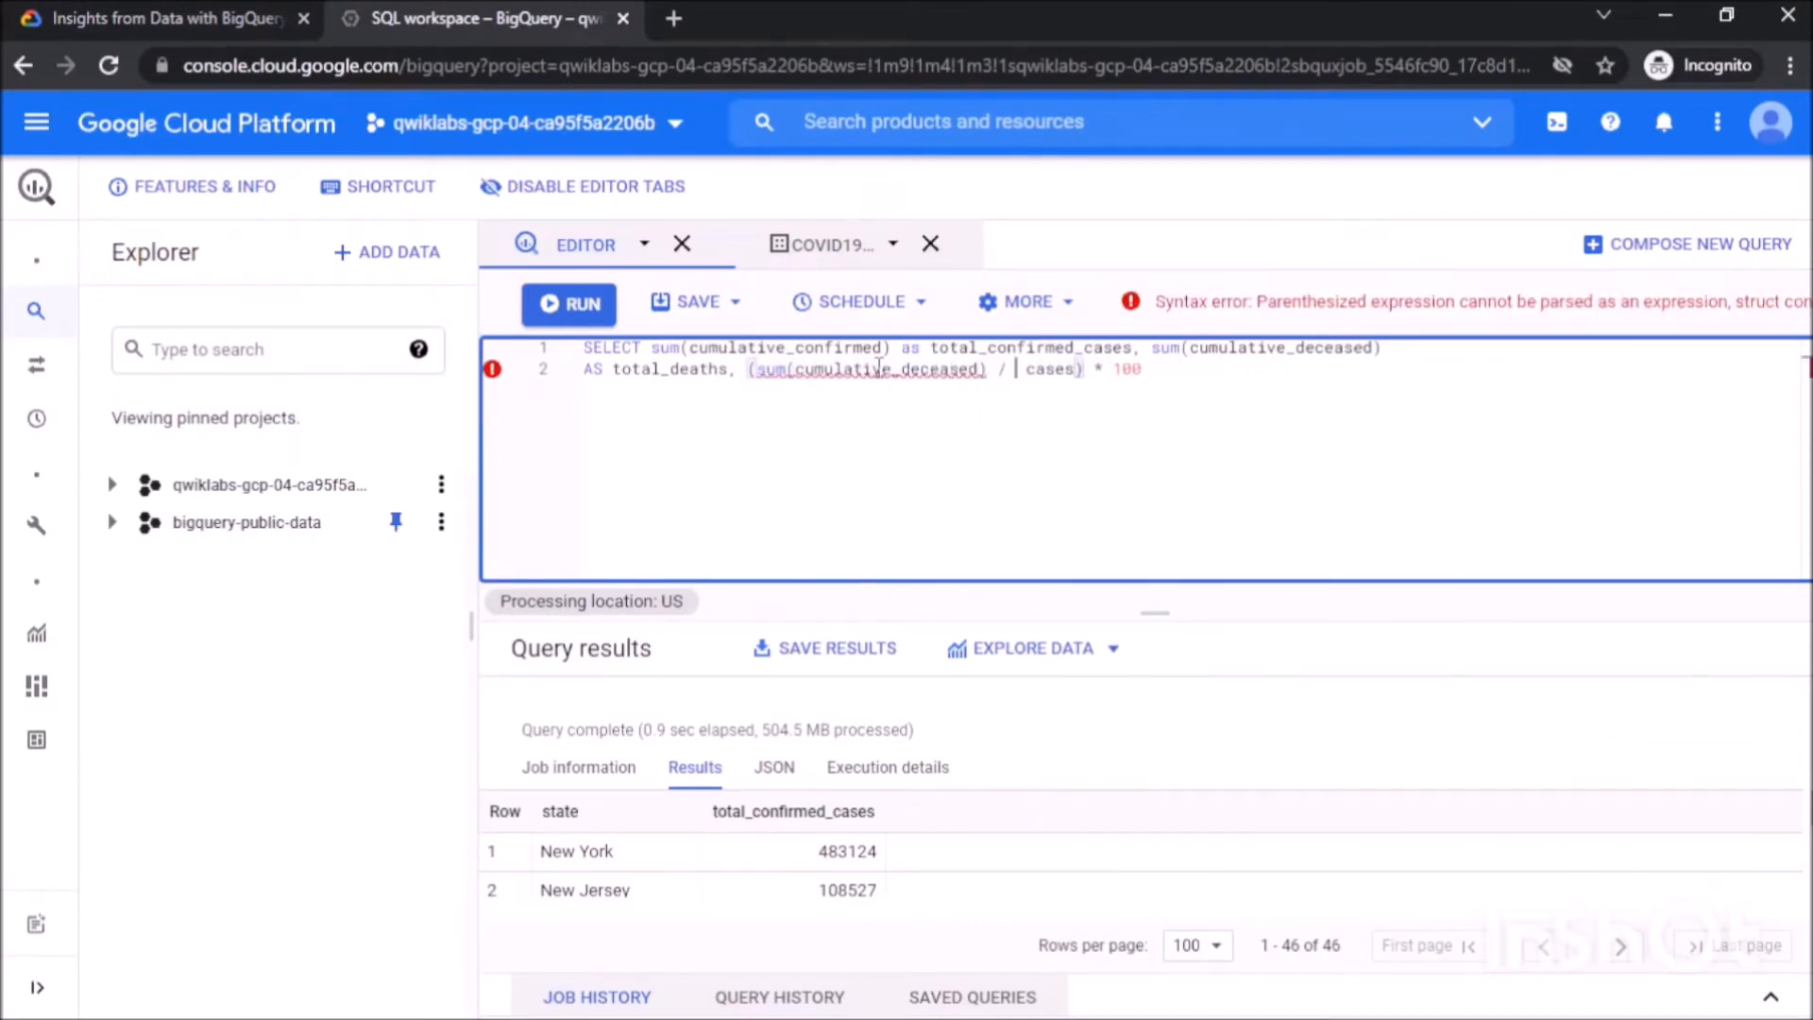
pyautogui.write('sum(cumula')
pyautogui.press('Up')
pyautogui.press('Return')
# Alias the ratio as case_fatality_ration and add a FROM clause for `bigquery-public-data.covid19_open_data.covid19_open_data`.
pyautogui.press('End')
pyautogui.press('Return')
pyautogui.write('AS case_fatality_ration')
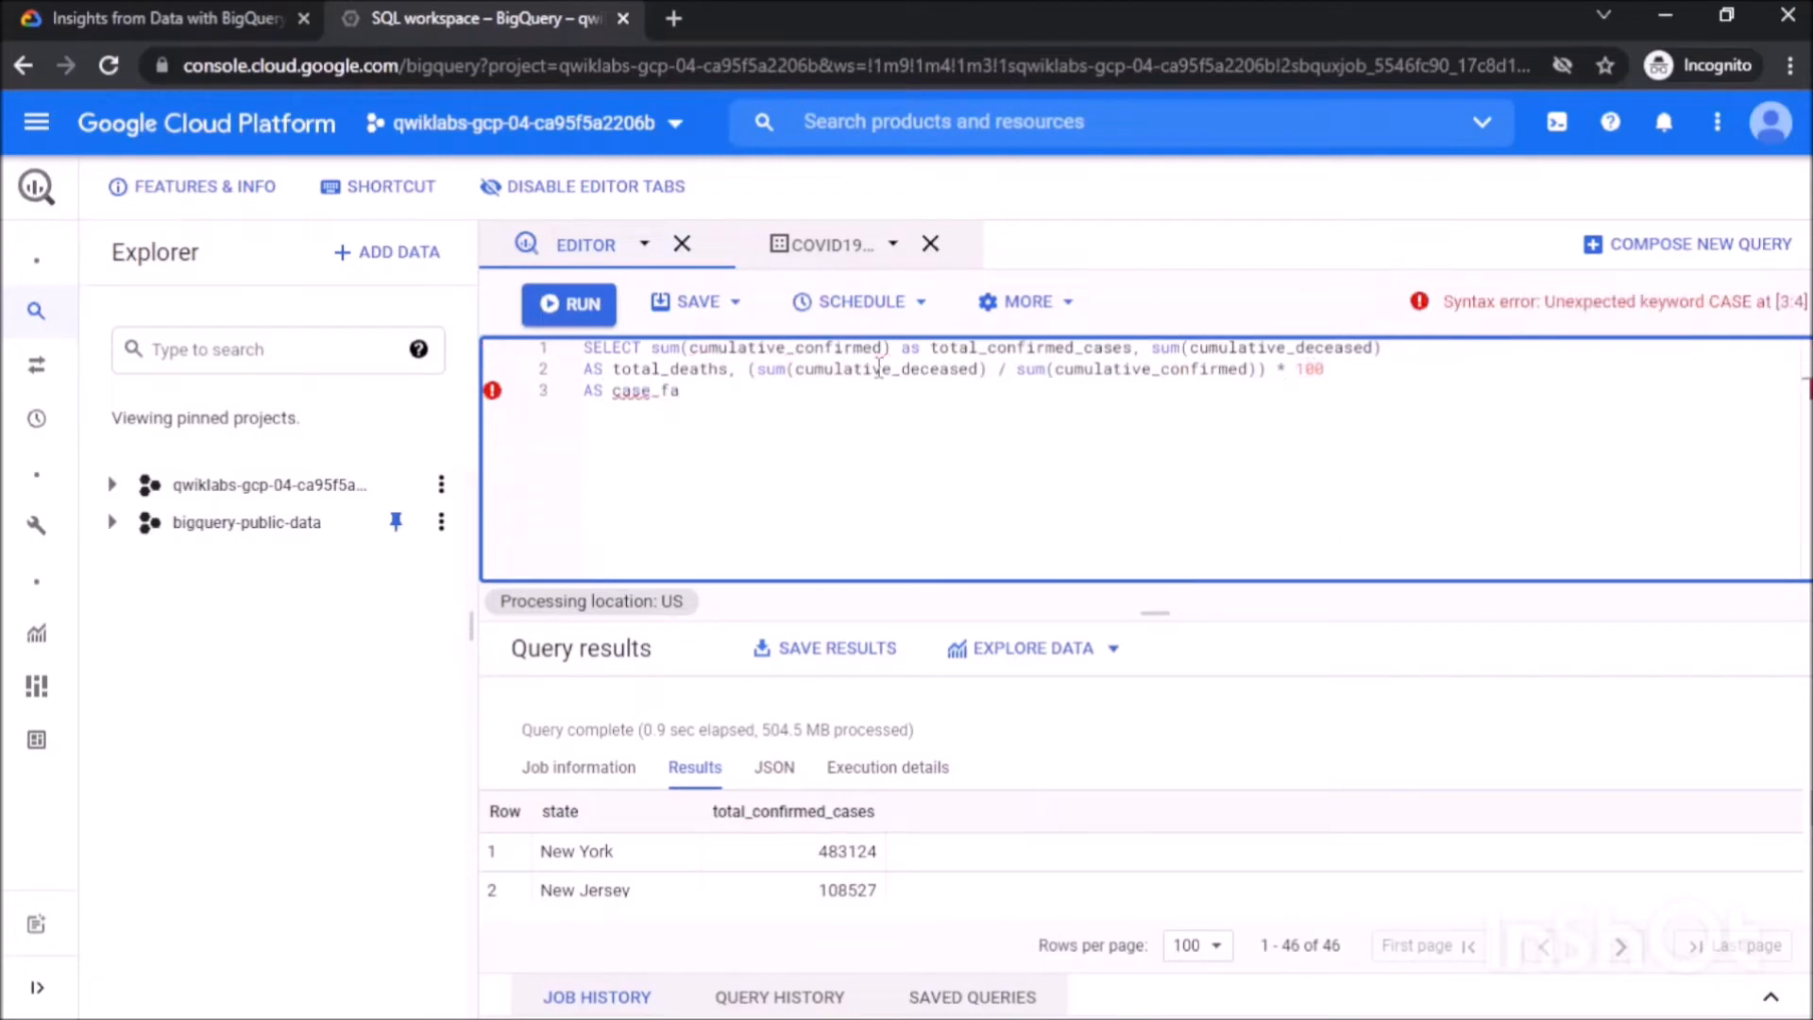
pyautogui.press('Return')
pyautogui.write('from `')
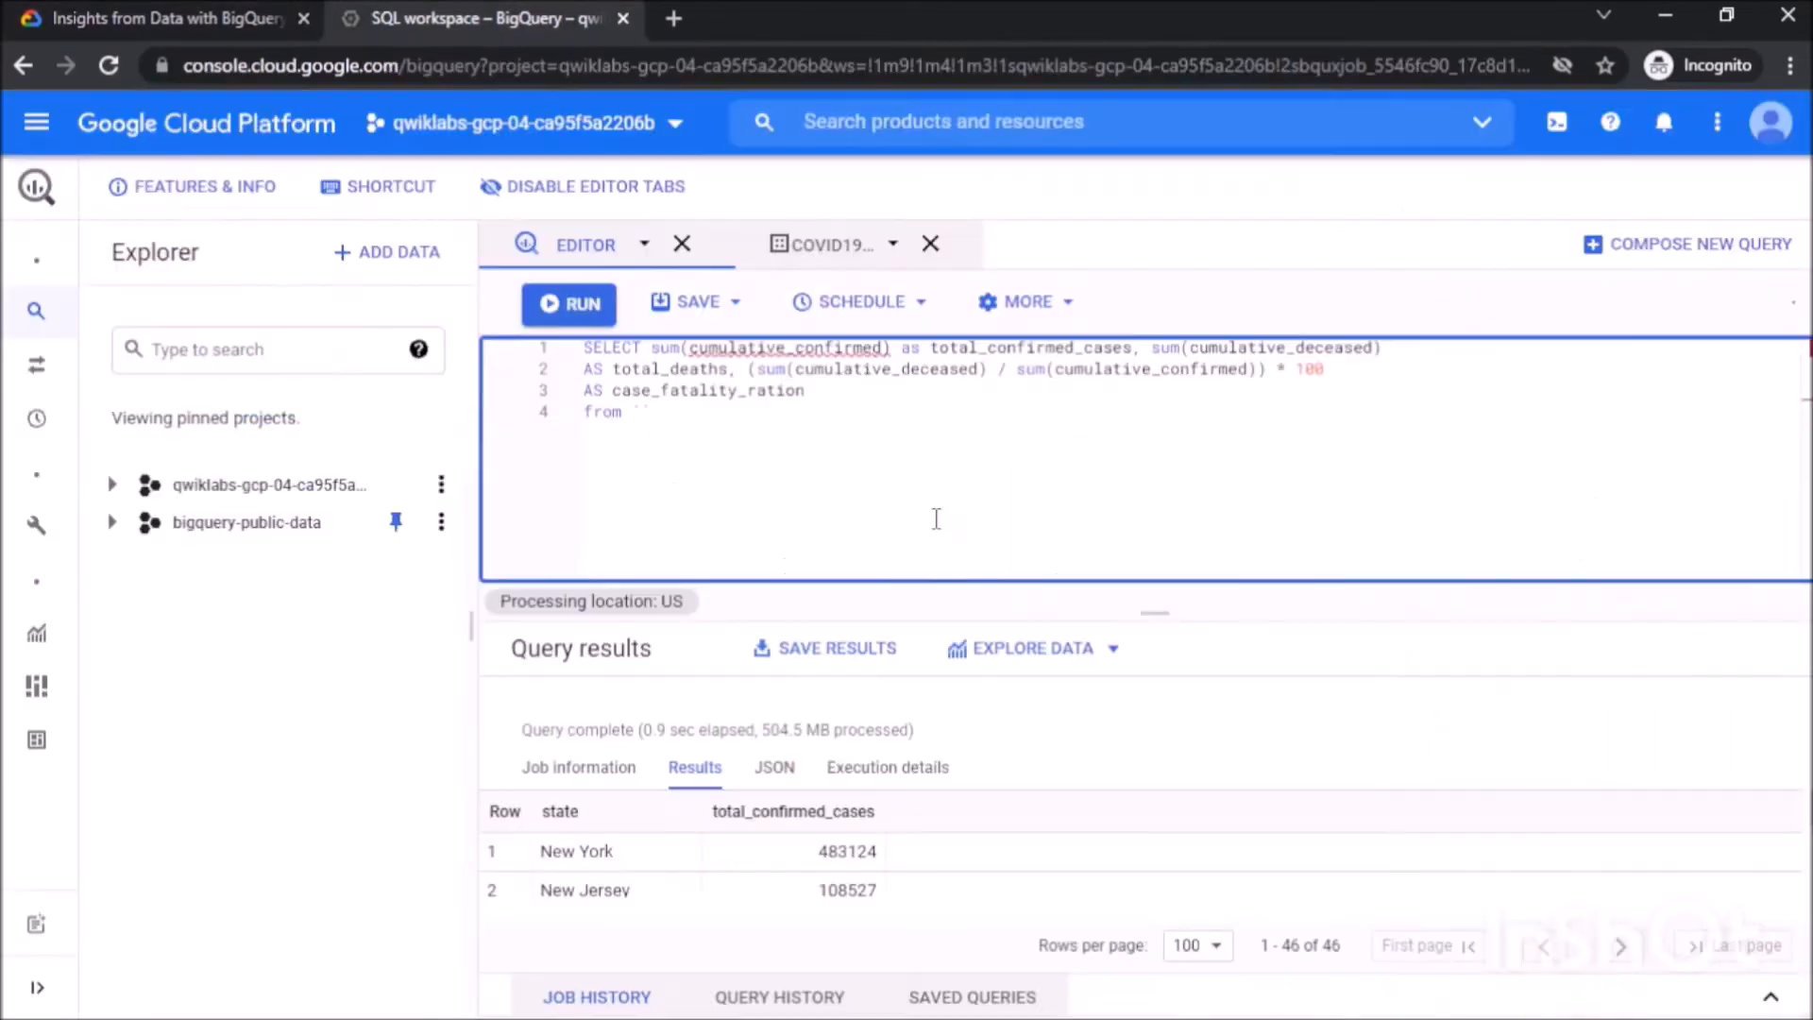
pyautogui.hotkey('ctrl', 'v')
pyautogui.press('End')
pyautogui.press('Return')
# Filter with WHERE country_name="Italy" and date BETWEEN "2020-04-01" AND "2020-04-30", and run the query.
pyautogui.write('WHERE country_name')
pyautogui.write('="Italy" and date BE')
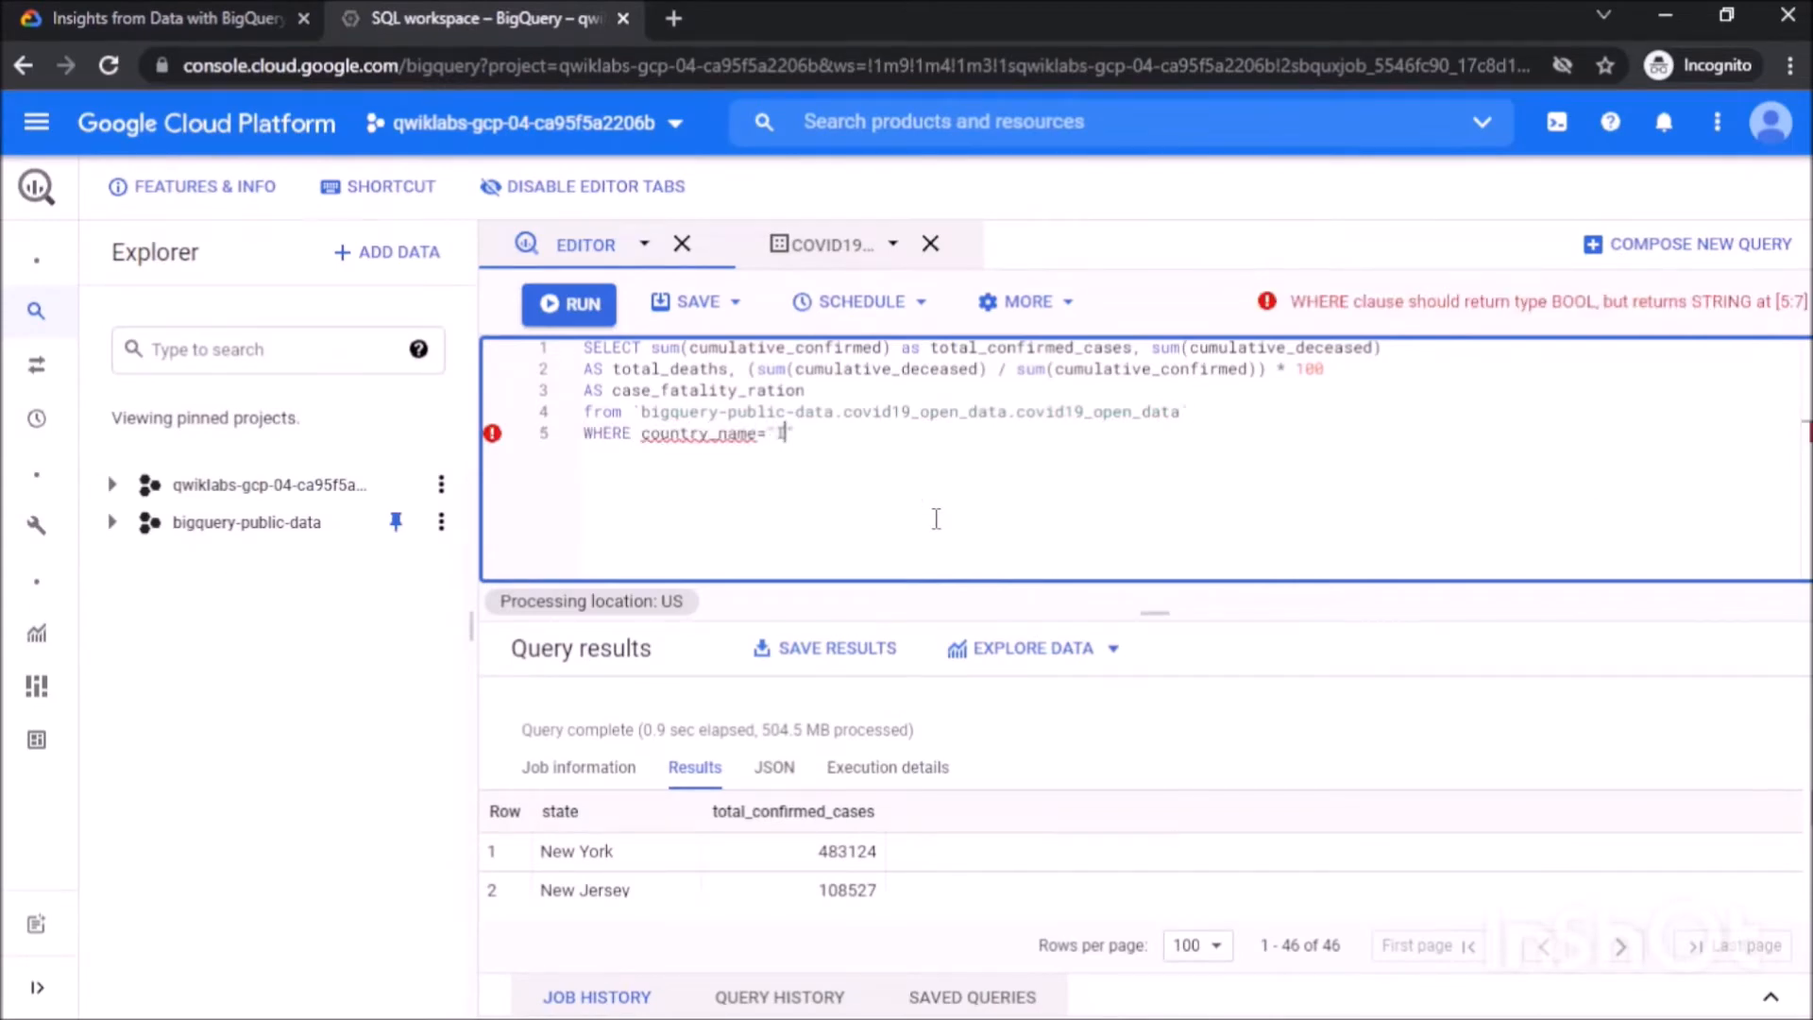
pyautogui.write('TWE')
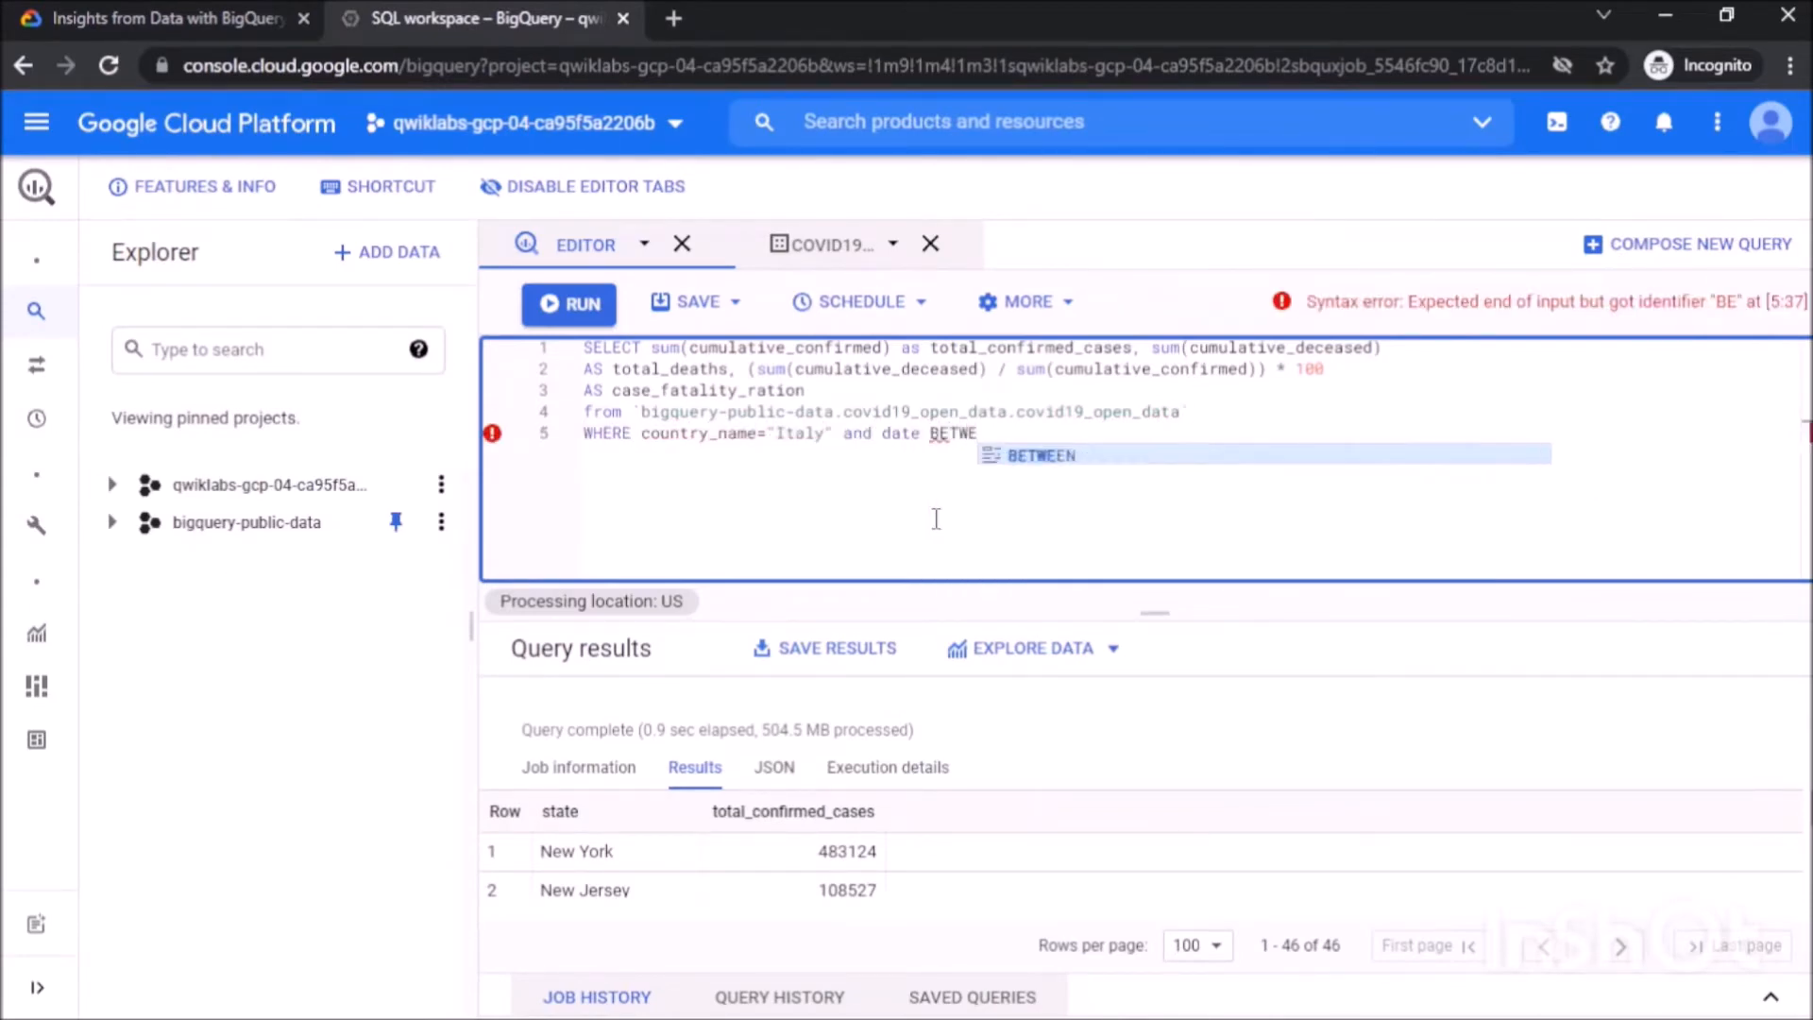
pyautogui.write('EN "2020-04-01" AND "2020-04-30"')
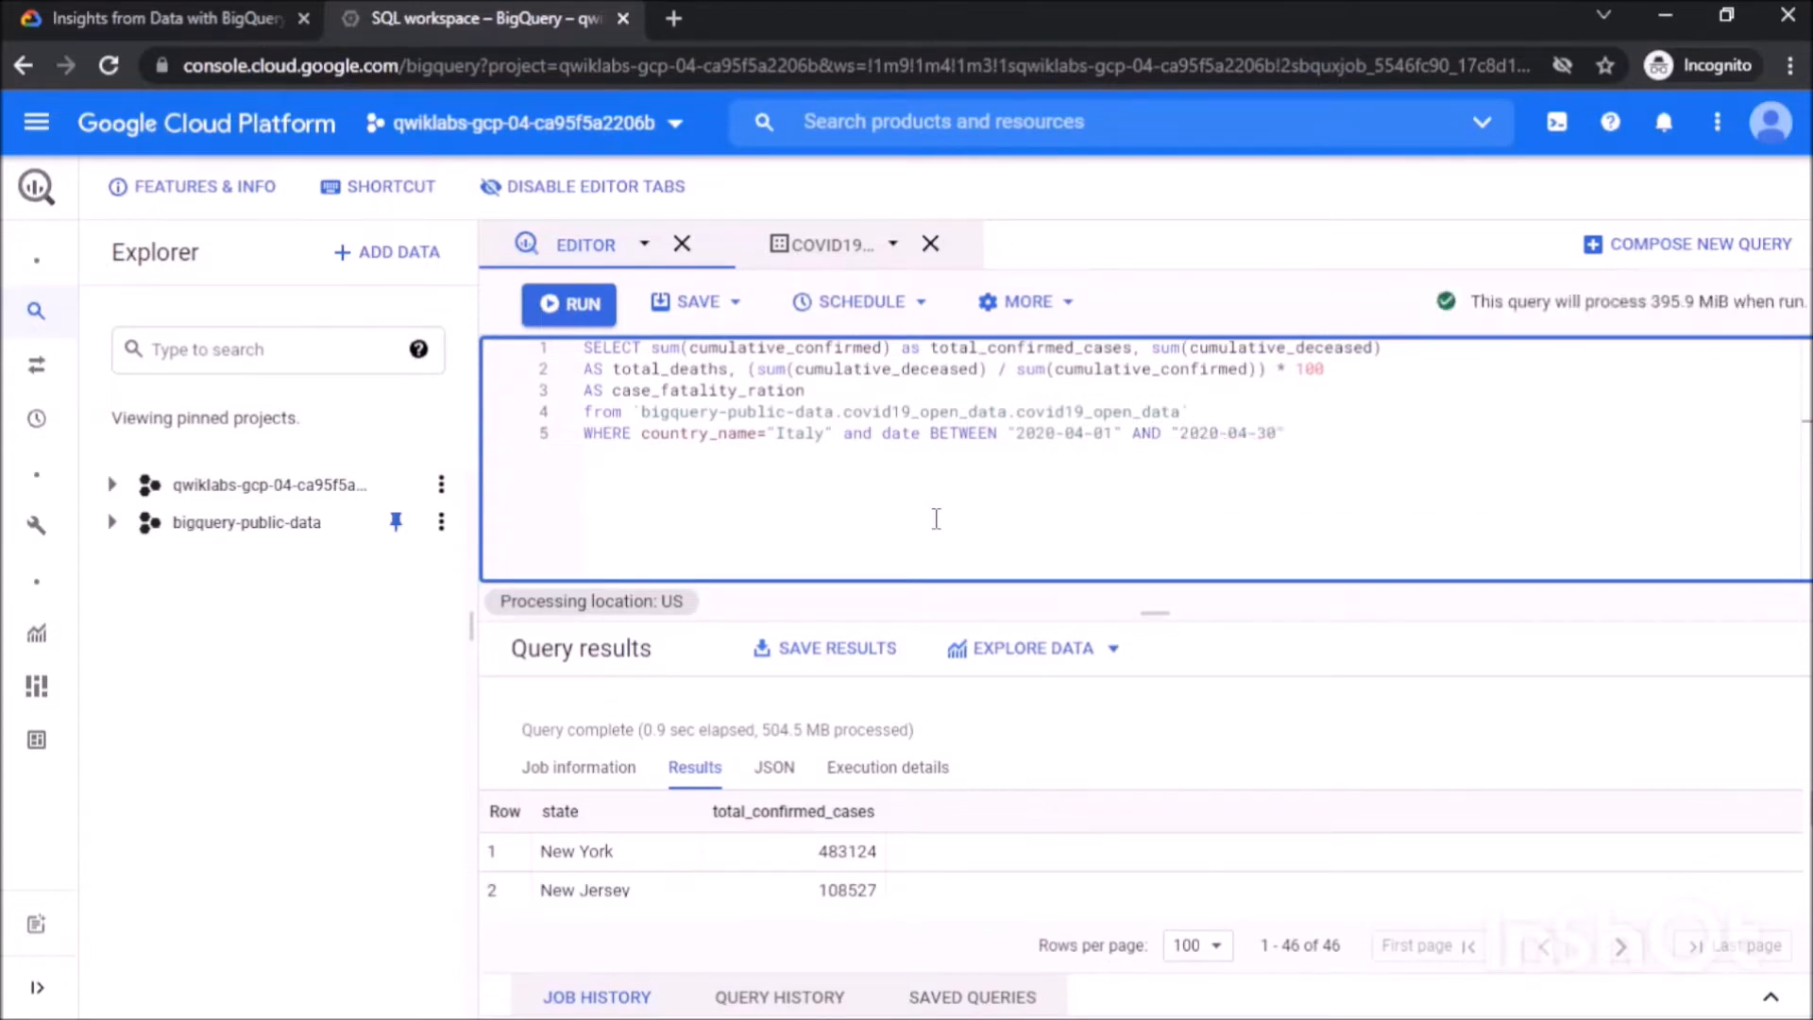
pyautogui.hotkey('ctrl', 'Return')
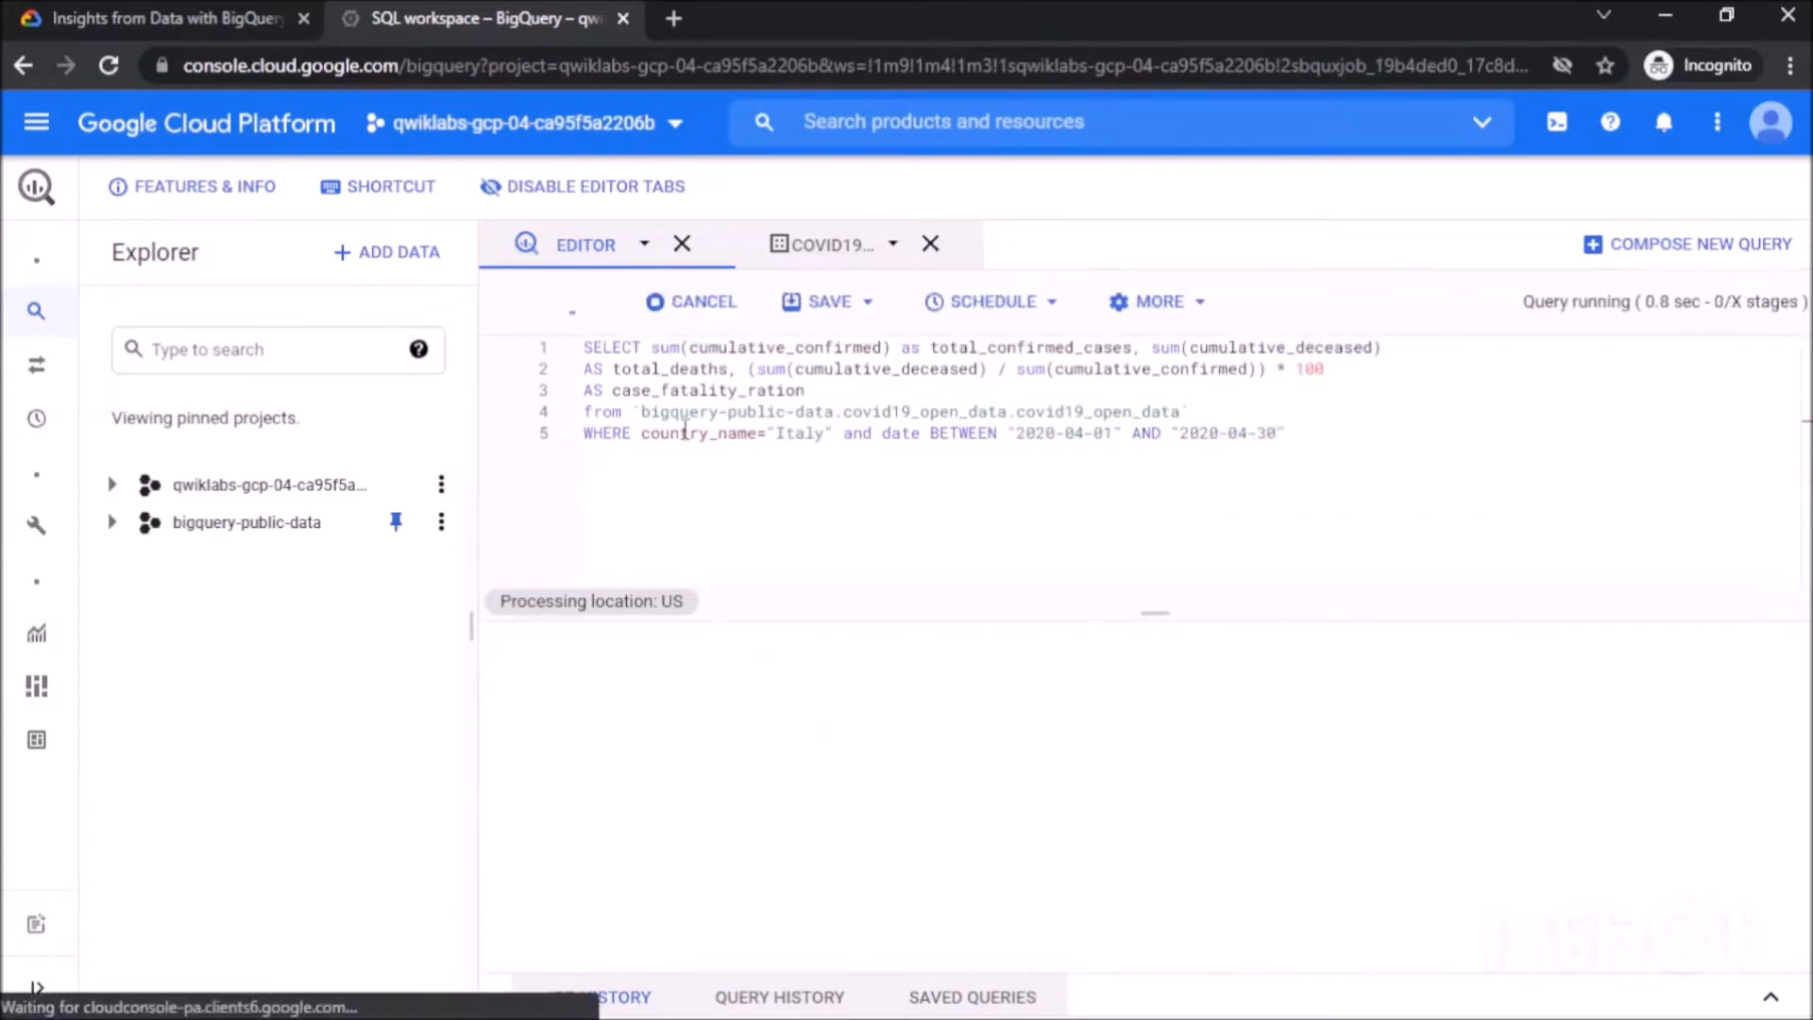
# Check the progress of the lab's Fatality Ratio task and review the Query 4 requirements.
pyautogui.hotkey('ctrl', 'shift', 'Tab')
pyautogui.click(1502, 614)
pyautogui.click(720, 797)
pyautogui.scroll(3, 727, 756)
pyautogui.scroll(-3, 743, 679)
pyautogui.scroll(2, 743, 680)
# Correct the ratio's alias to case_fatality_ratio in the BigQuery statement and rerun the query.
pyautogui.click(519, 17)
pyautogui.click(241, 11)
pyautogui.click(504, 13)
pyautogui.click(568, 303)
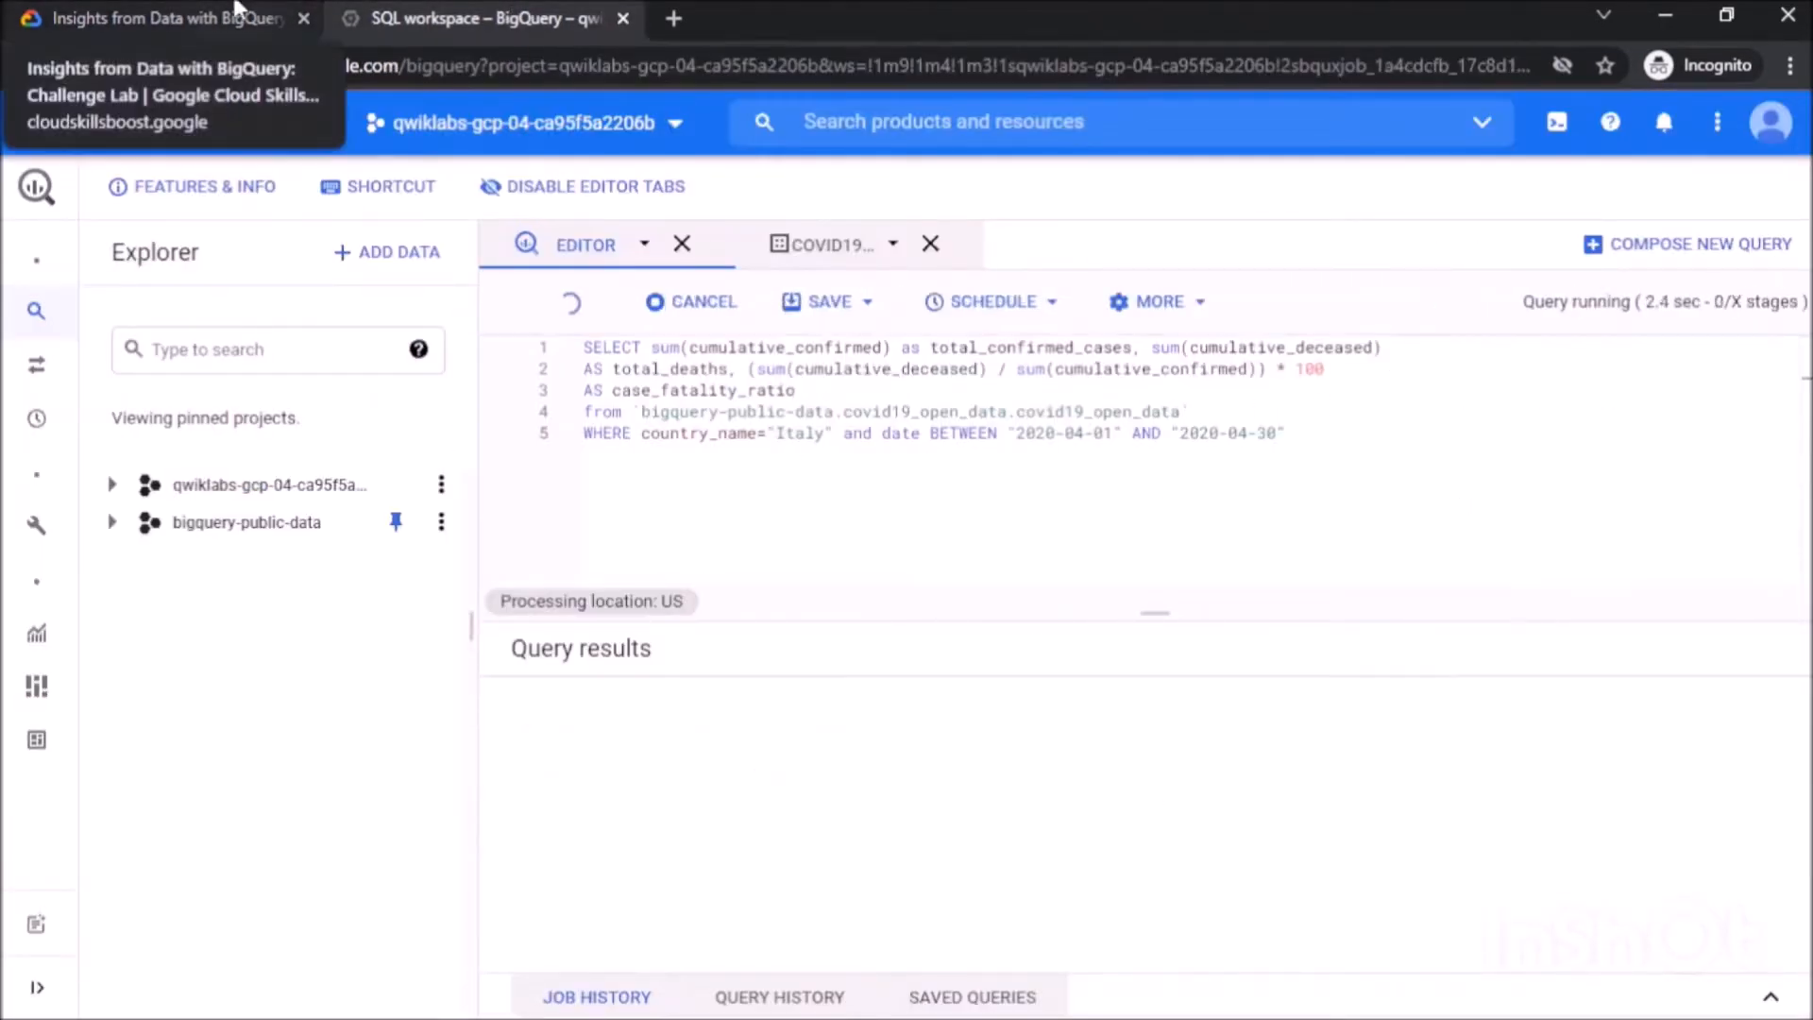
# Check the progress of the lab's Fatality Ratio task and read the Query 5: Identifying specific day instructions, including the date format.
pyautogui.click(189, 17)
pyautogui.click(677, 867)
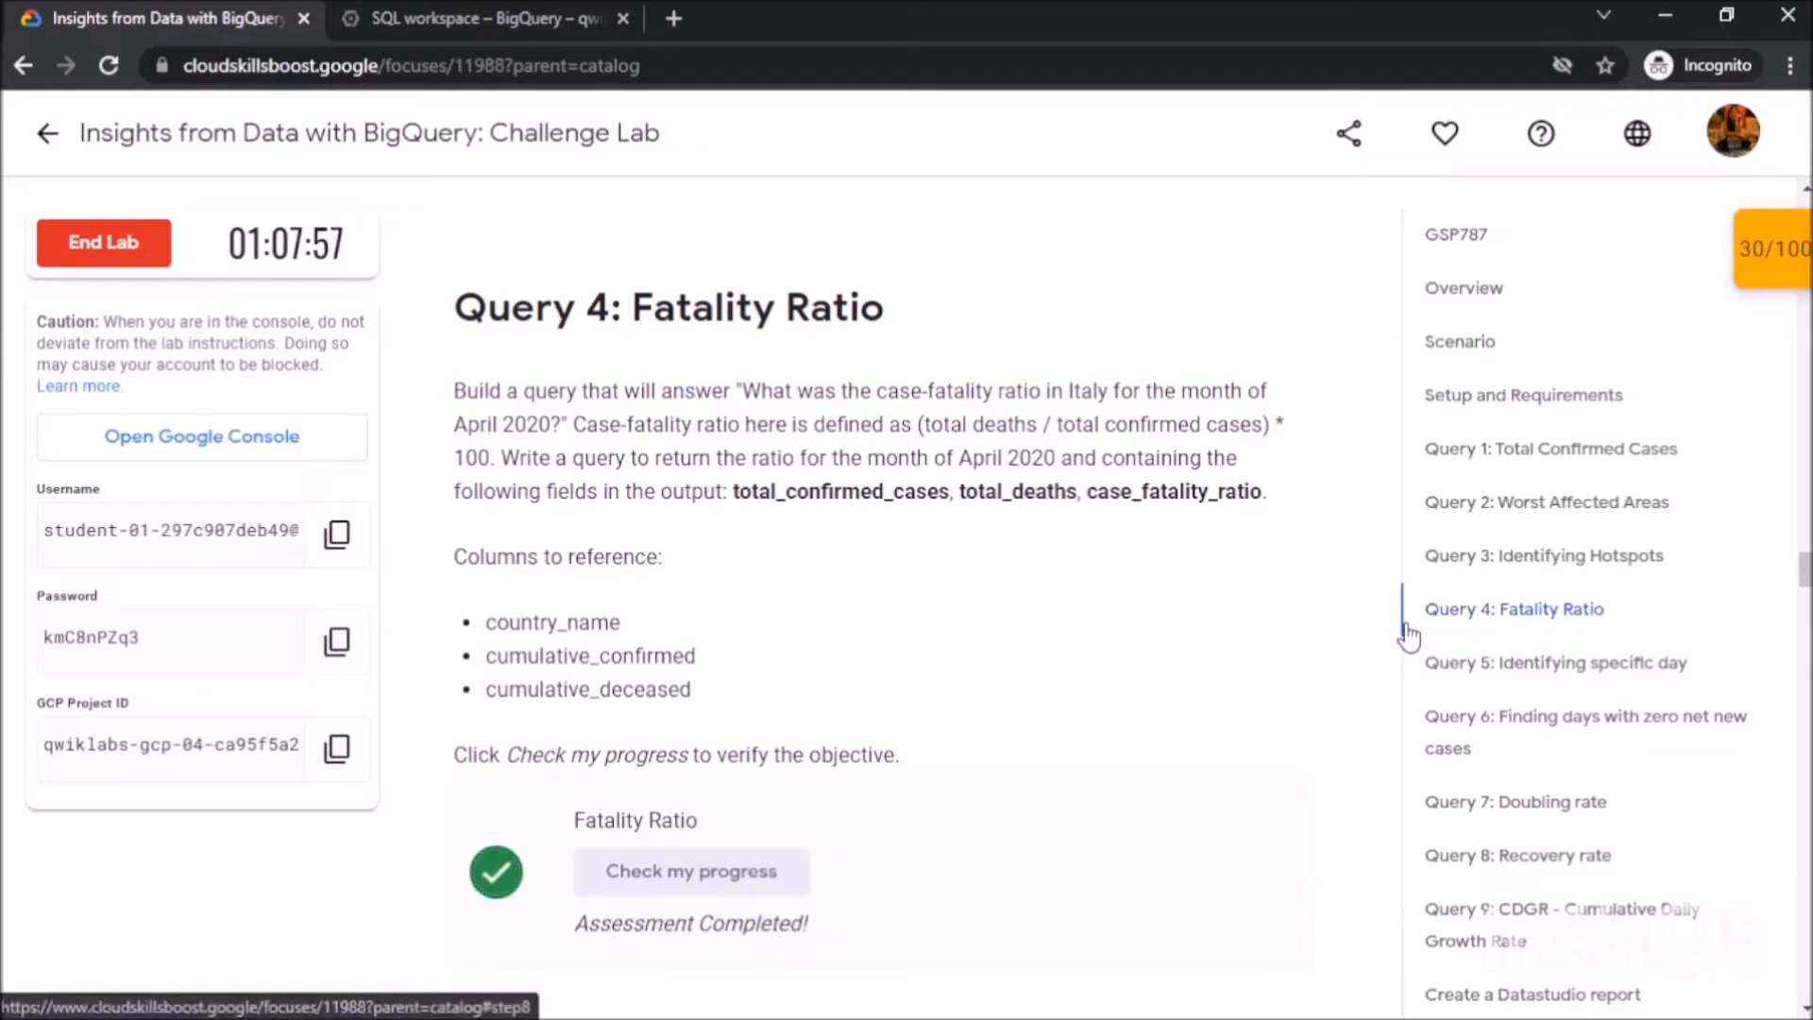
pyautogui.click(1497, 661)
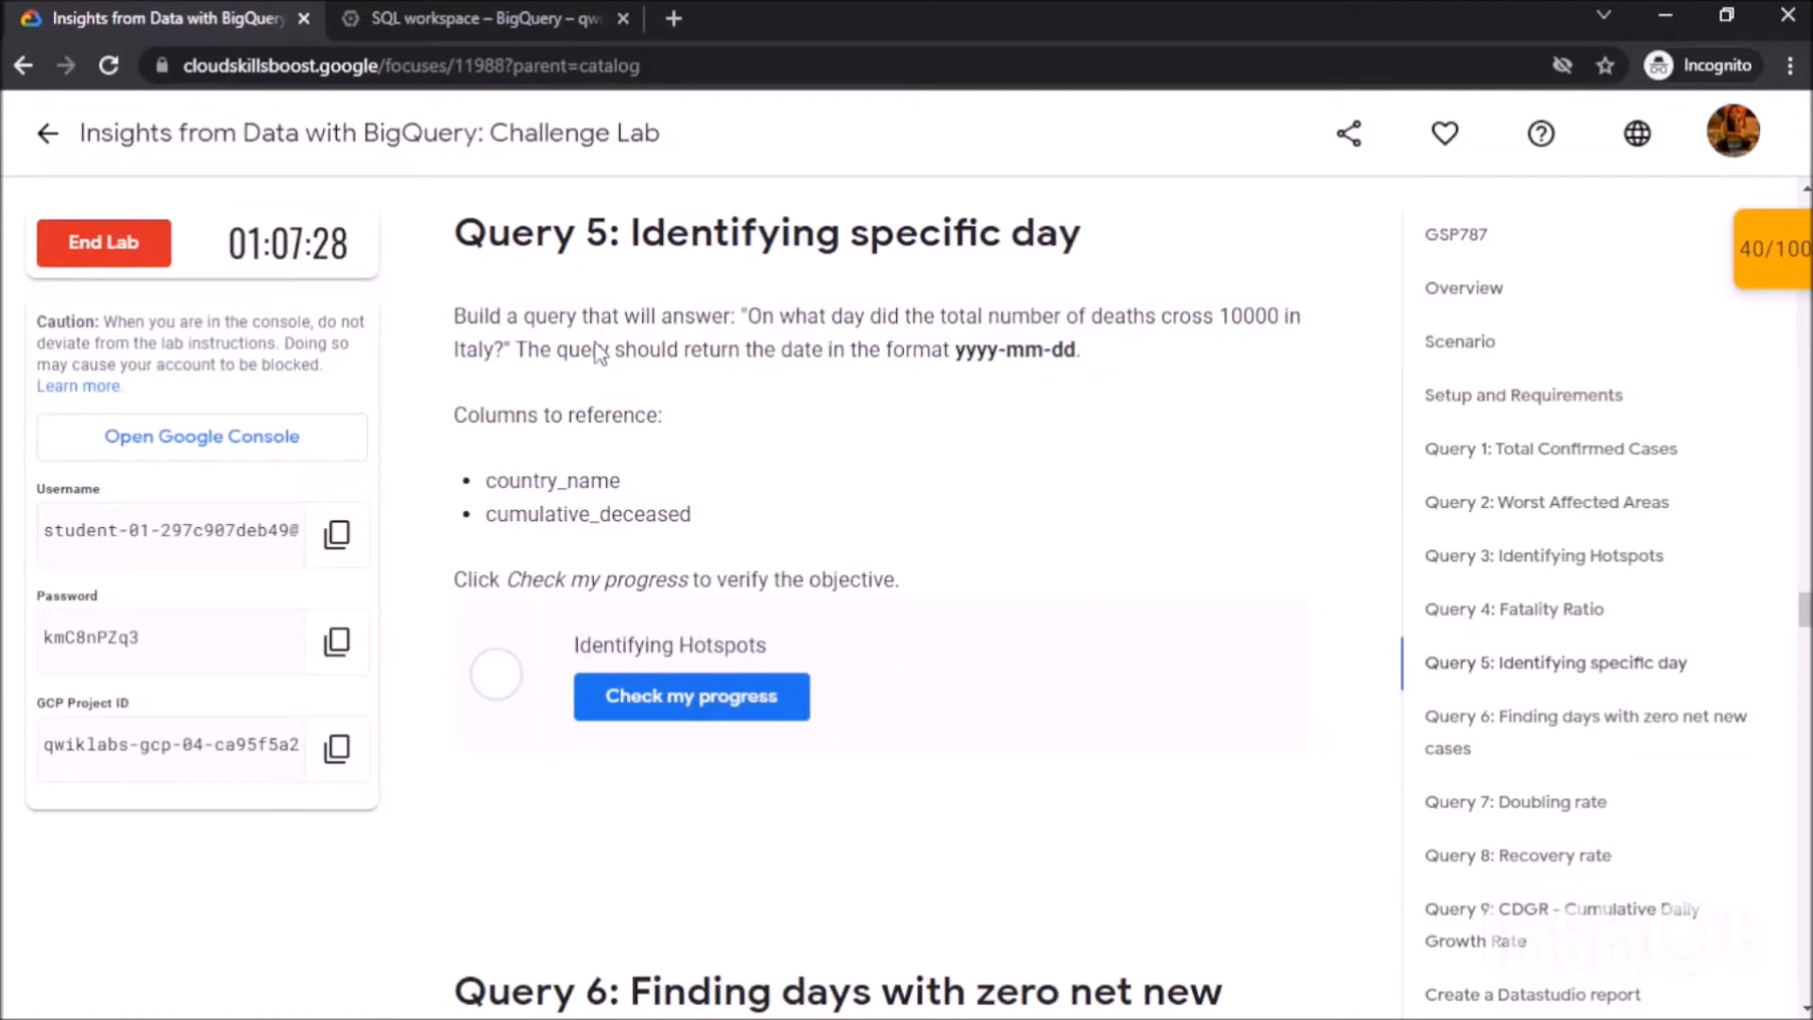
pyautogui.moveTo(957, 356); pyautogui.dragTo(1073, 356)
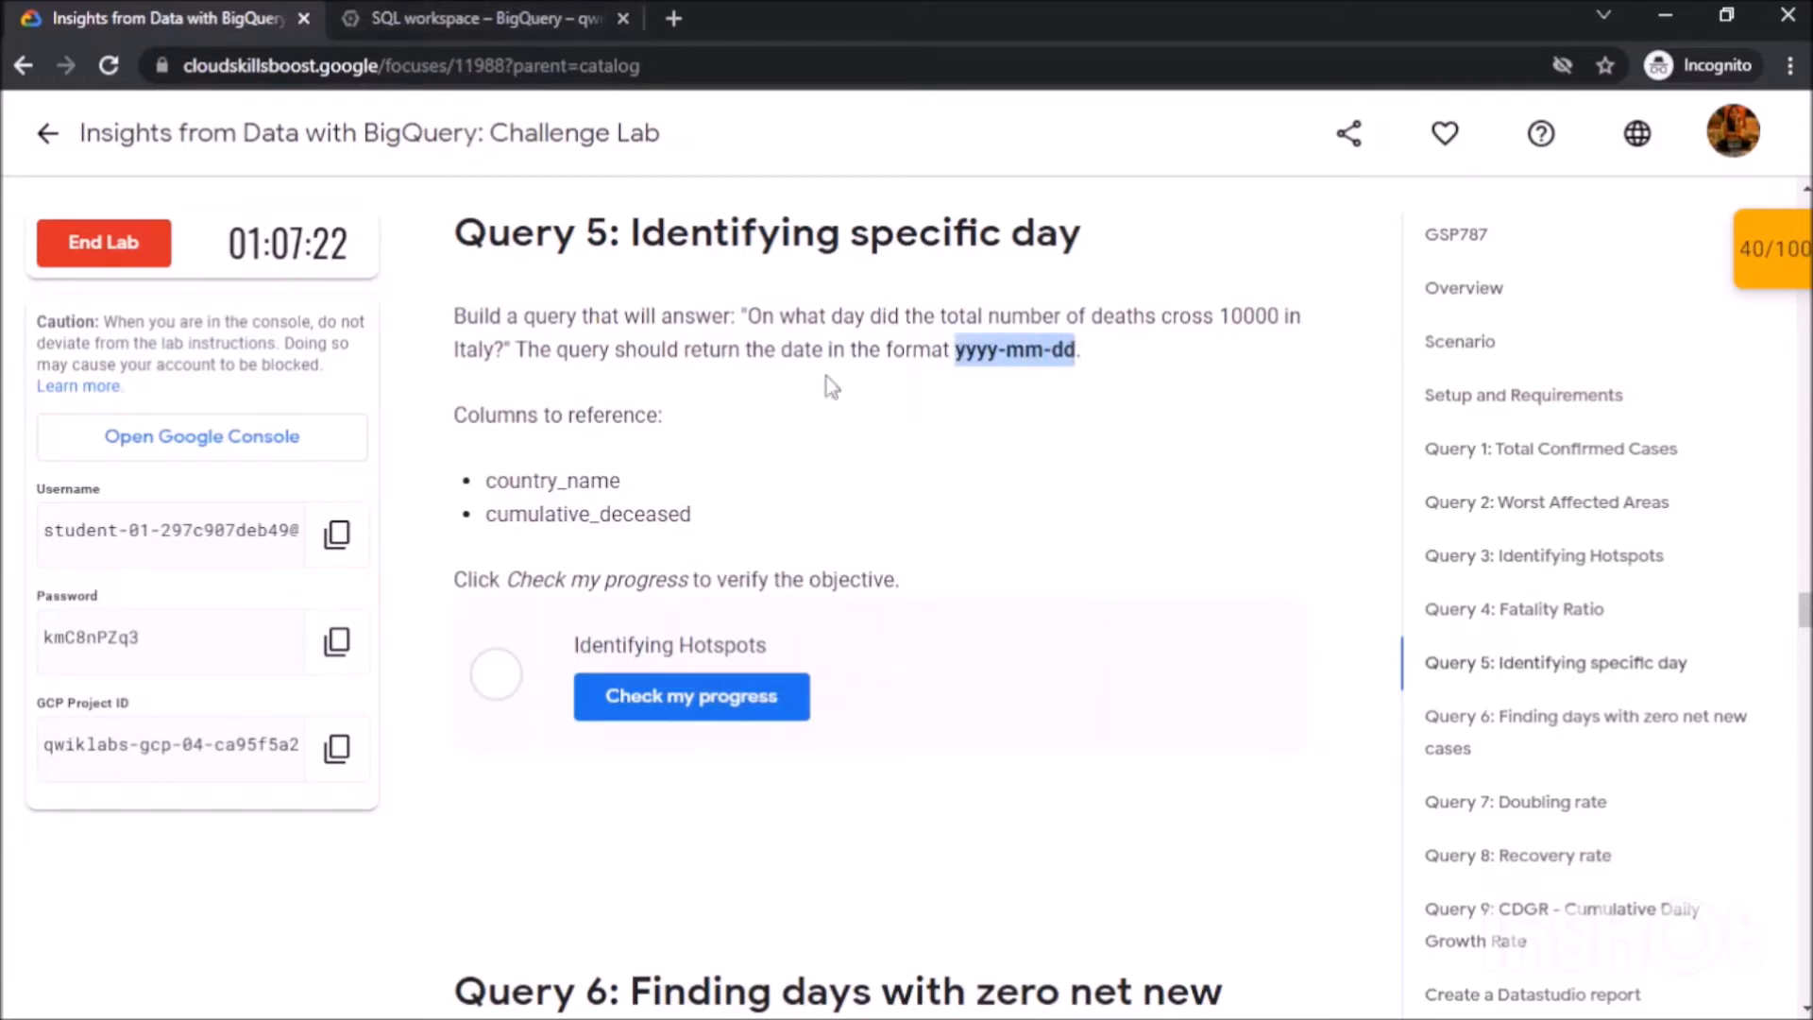
# Return to the BigQuery SQL workspace and clear the whole fatality ratio statement from the editor.
pyautogui.click(481, 19)
pyautogui.click(687, 522)
pyautogui.hotkey('ctrl', 'a')
pyautogui.press('Delete')
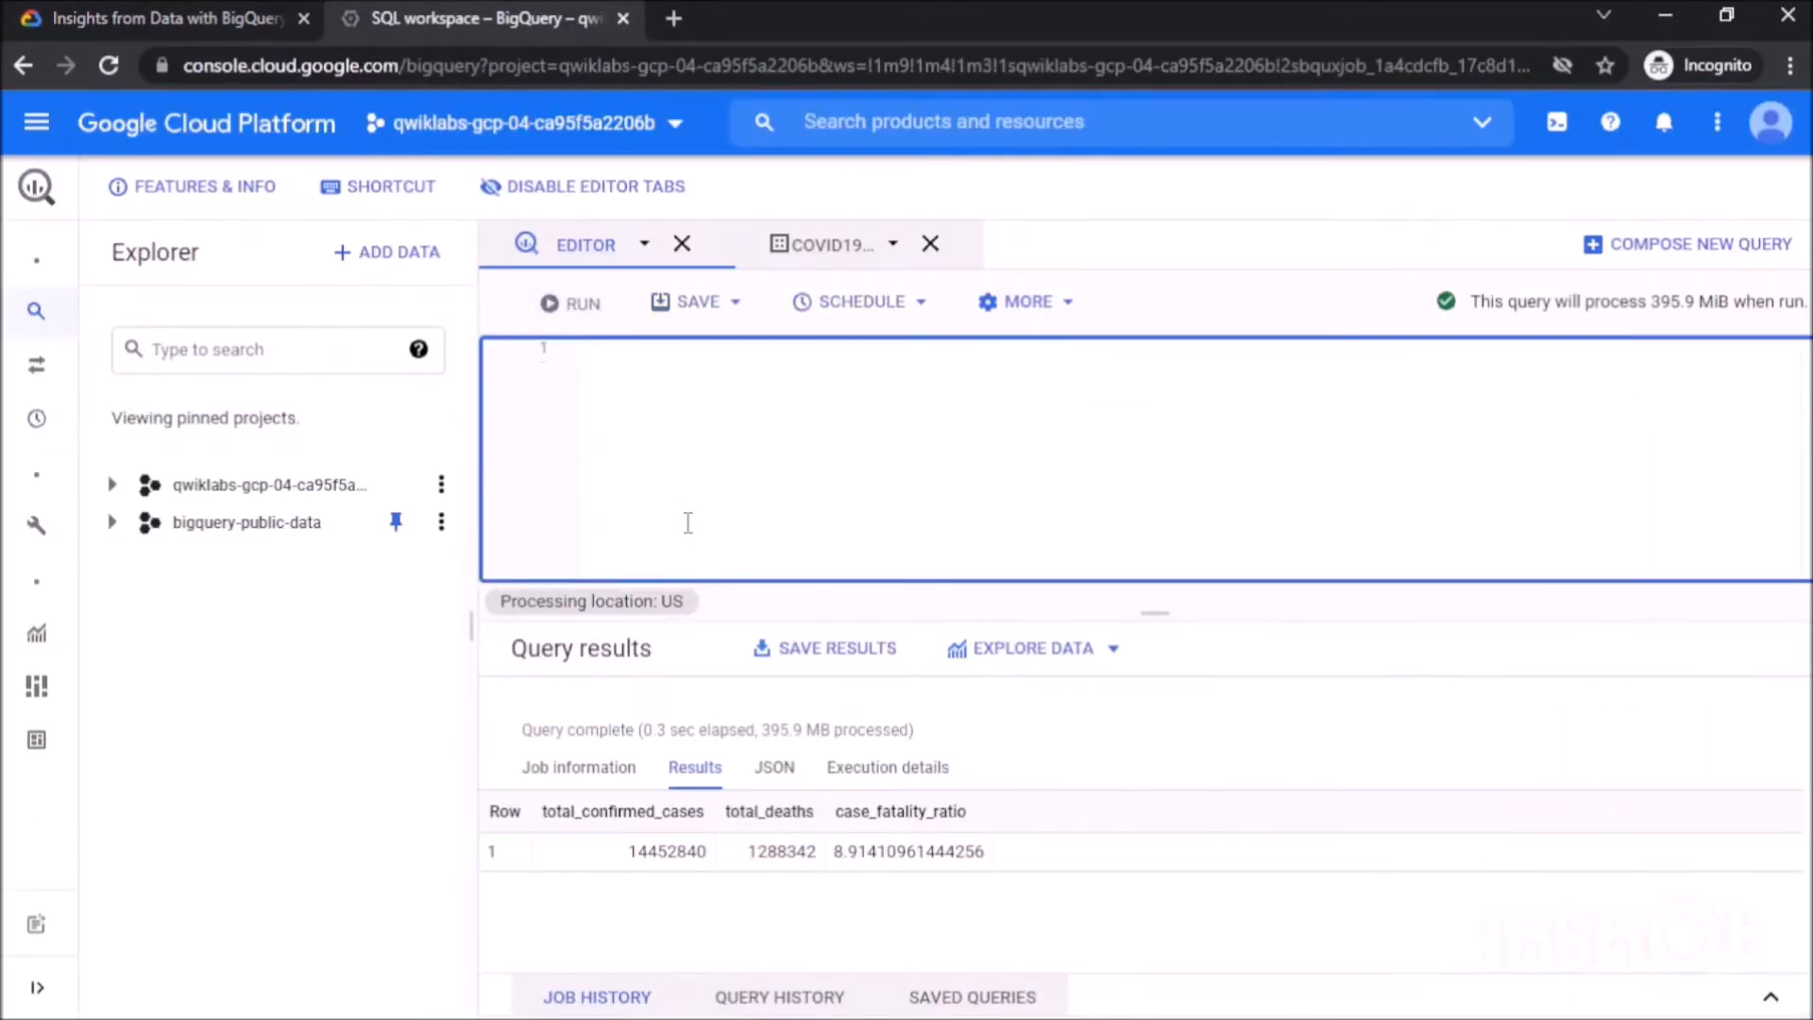
# Write SELECT date FROM `bigquery-public-data.covid19_open_data.covid19_open_data`, copying the table name from the lab's Scenario section.
pyautogui.write('SELECT date(timestamp_expr [, time_zone])from')
pyautogui.moveTo(1009, 347); pyautogui.dragTo(839, 347)
pyautogui.press('BackSpace')
pyautogui.press('Return')
pyautogui.write('FR')
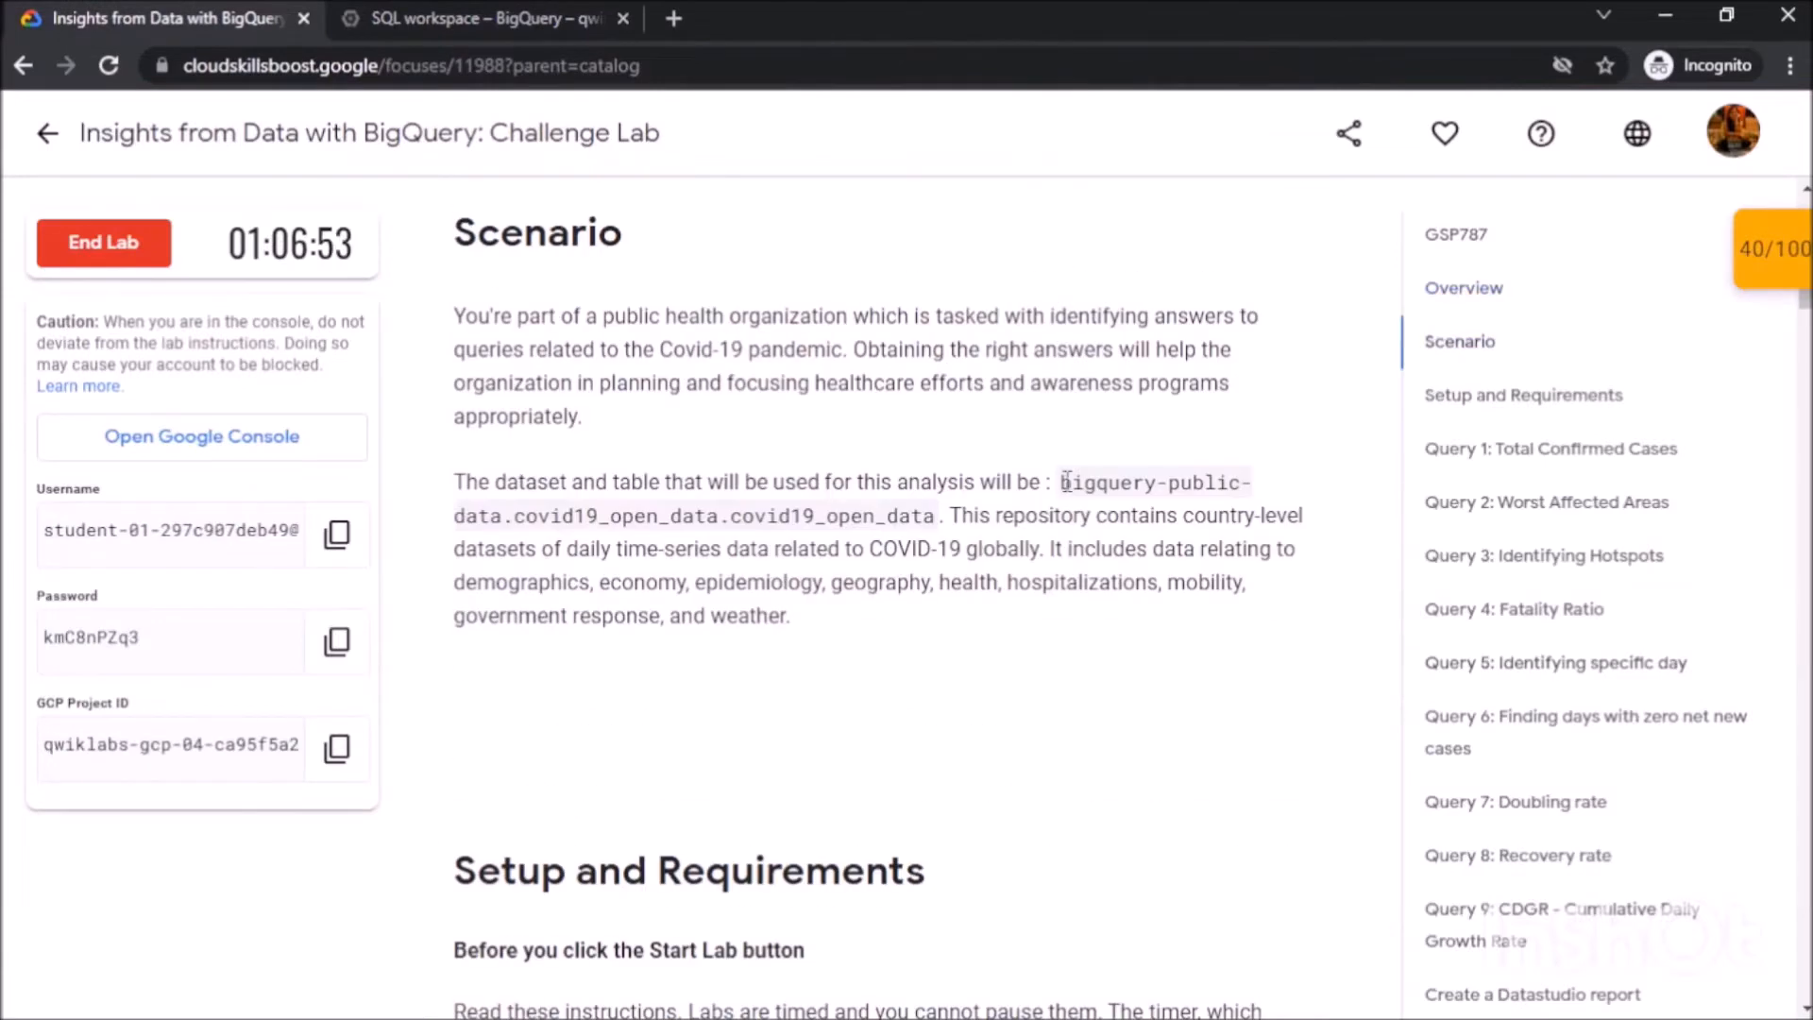
pyautogui.moveTo(1060, 477); pyautogui.dragTo(938, 514)
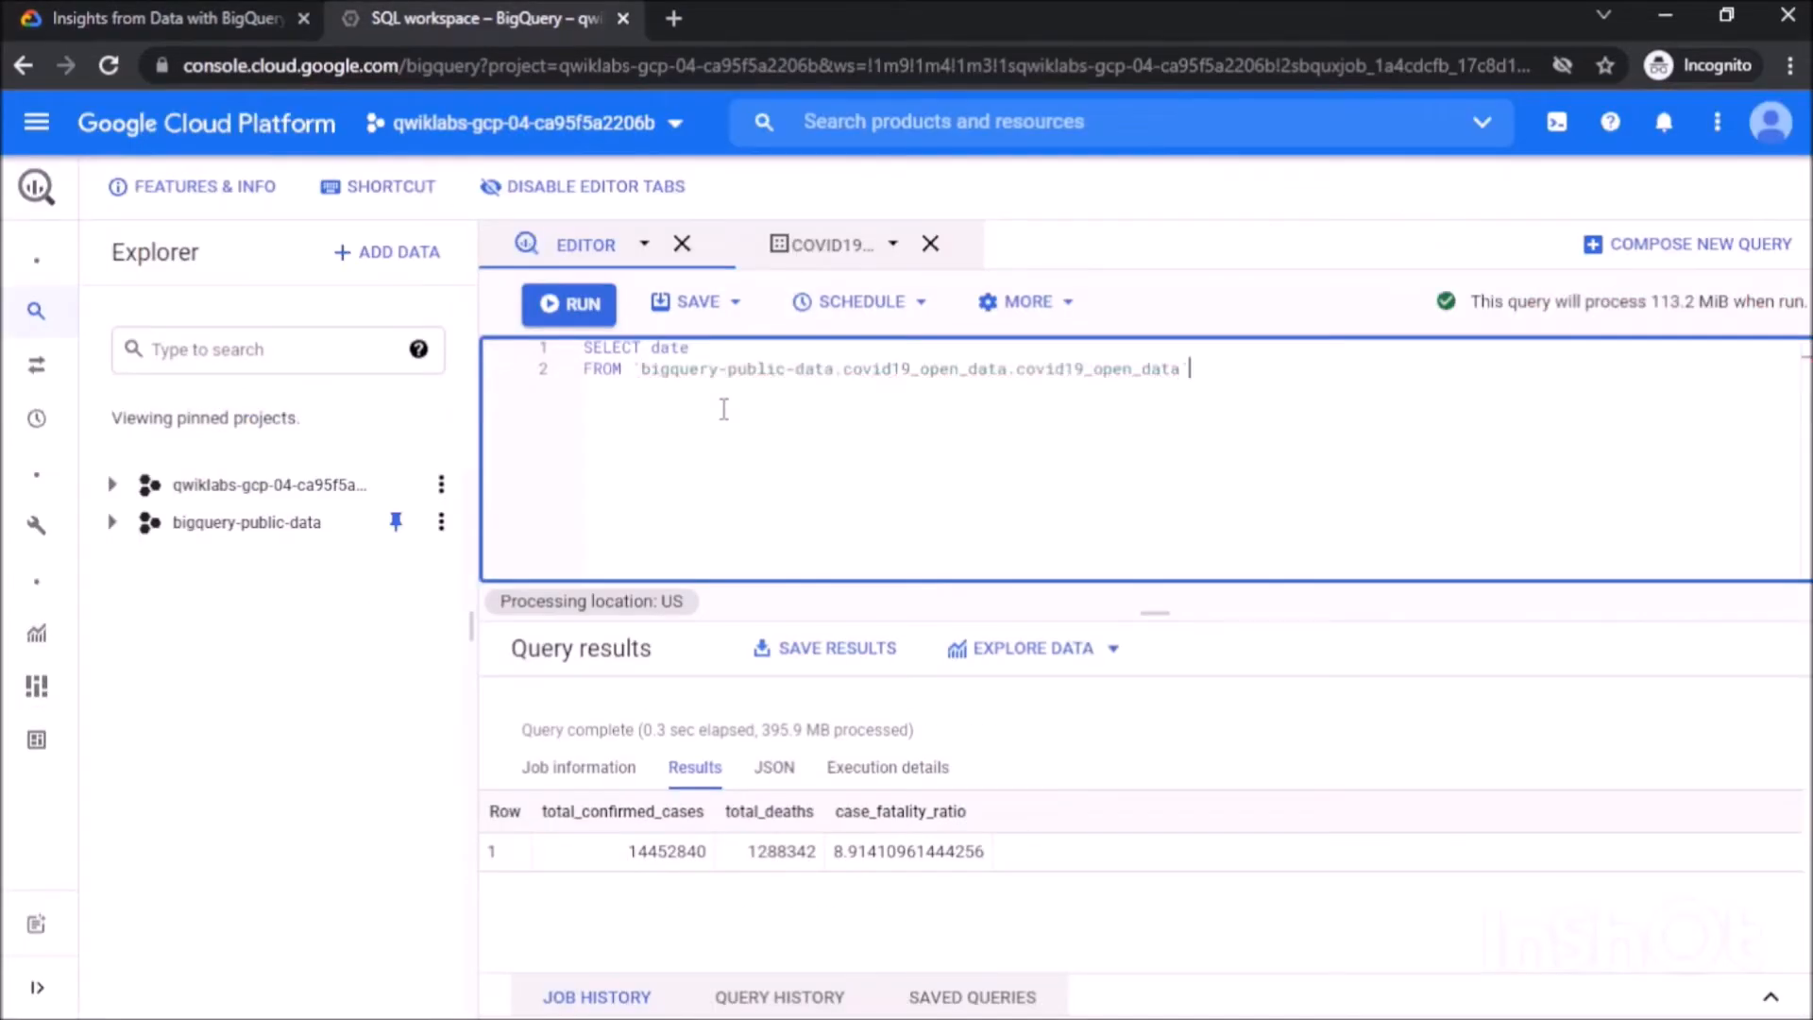
# Add a WHERE clause for country_name Italy and cumulative_deceased above 10000, followed by order by date asc.
pyautogui.press('Return')
pyautogui.write('WHERE country_name="Italy and cumulative_deceased">')
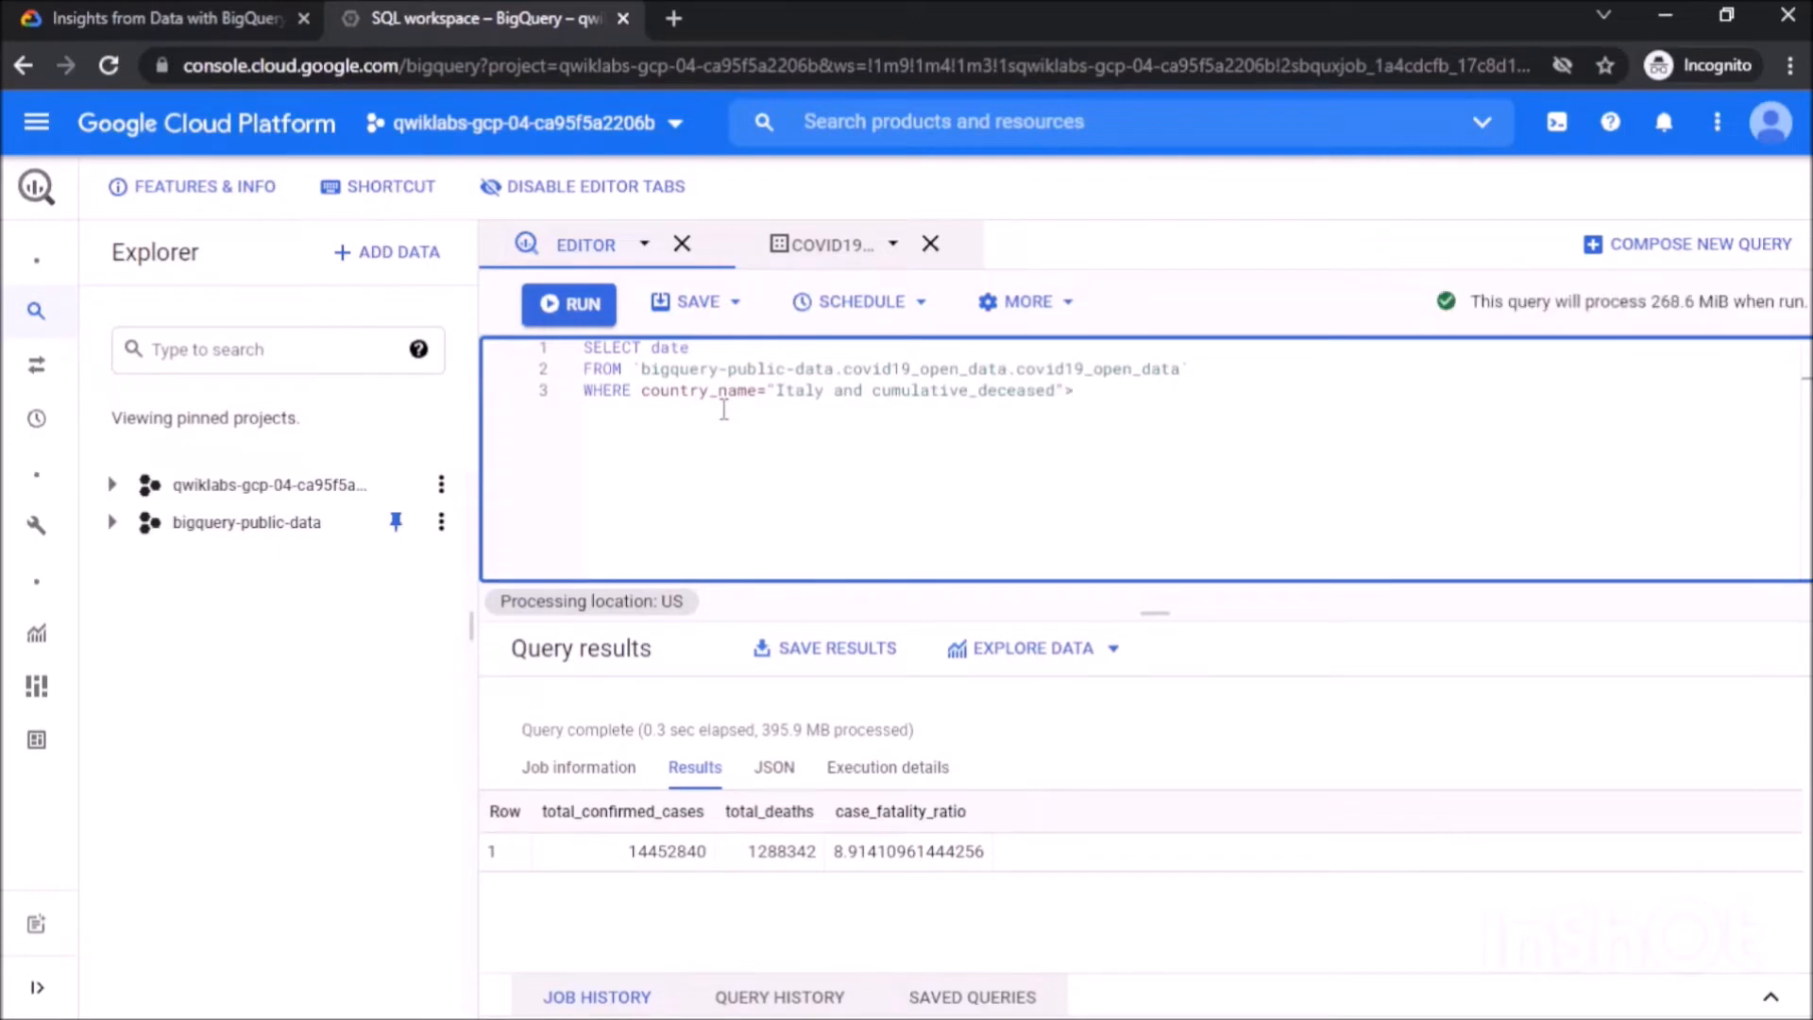
pyautogui.write('10000')
pyautogui.press('Return')
pyautogui.write('order by ndea')
pyautogui.press('BackSpace')
pyautogui.press('BackSpace')
pyautogui.press('BackSpace')
pyautogui.press('BackSpace')
pyautogui.write('date asc')
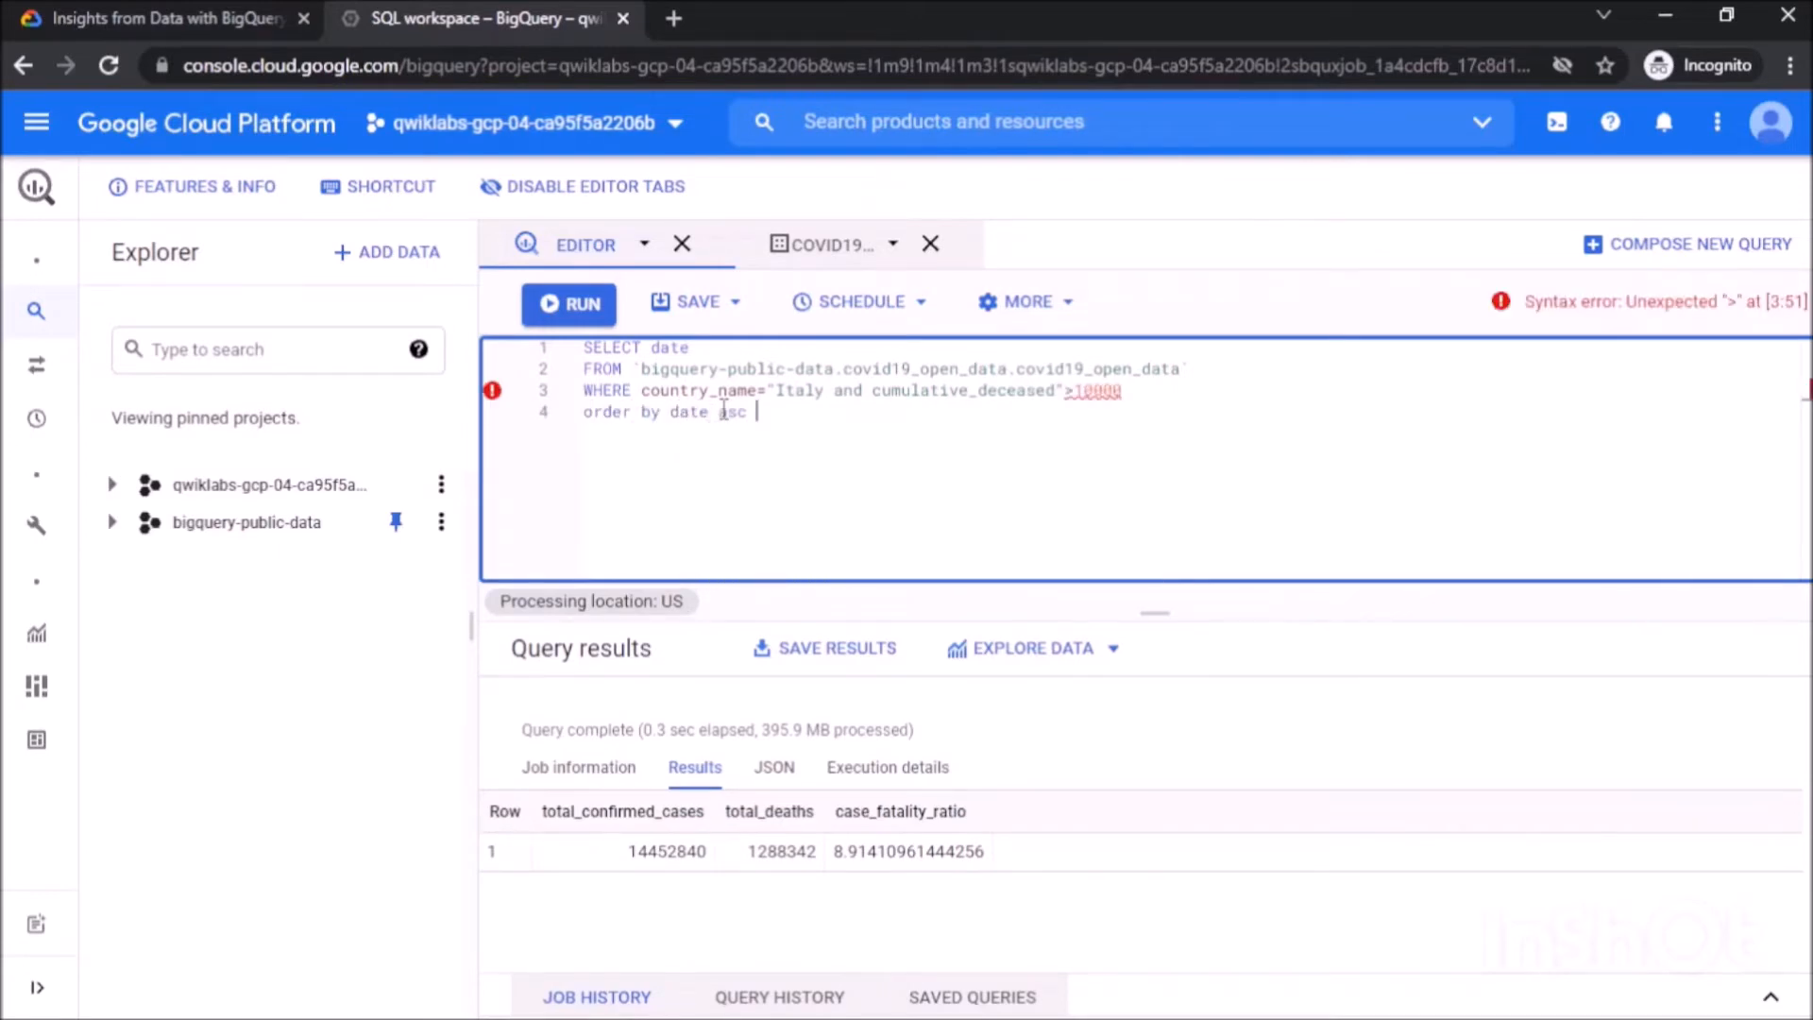
# Move the misplaced closing quotation mark so the condition reads country_name="Italy" and cumulative_deceased>10000.
pyautogui.click(1063, 394)
pyautogui.press('BackSpace')
pyautogui.press('Left')
pyautogui.press('Left')
pyautogui.press('Left')
pyautogui.press('Left')
pyautogui.press('Left')
pyautogui.press('Left')
pyautogui.press('Left')
pyautogui.press('Left')
pyautogui.press('Left')
pyautogui.press('Left')
pyautogui.press('Left')
pyautogui.press('Left')
pyautogui.press('Left')
pyautogui.press('Left')
pyautogui.press('Left')
pyautogui.press('Left')
pyautogui.press('Left')
pyautogui.press('Left')
pyautogui.press('Left')
pyautogui.press('Left')
pyautogui.write('"')
# Add limit 1 as the last line of the statement and run the query.
pyautogui.press('Down')
pyautogui.press('Return')
pyautogui.write('limit 1')
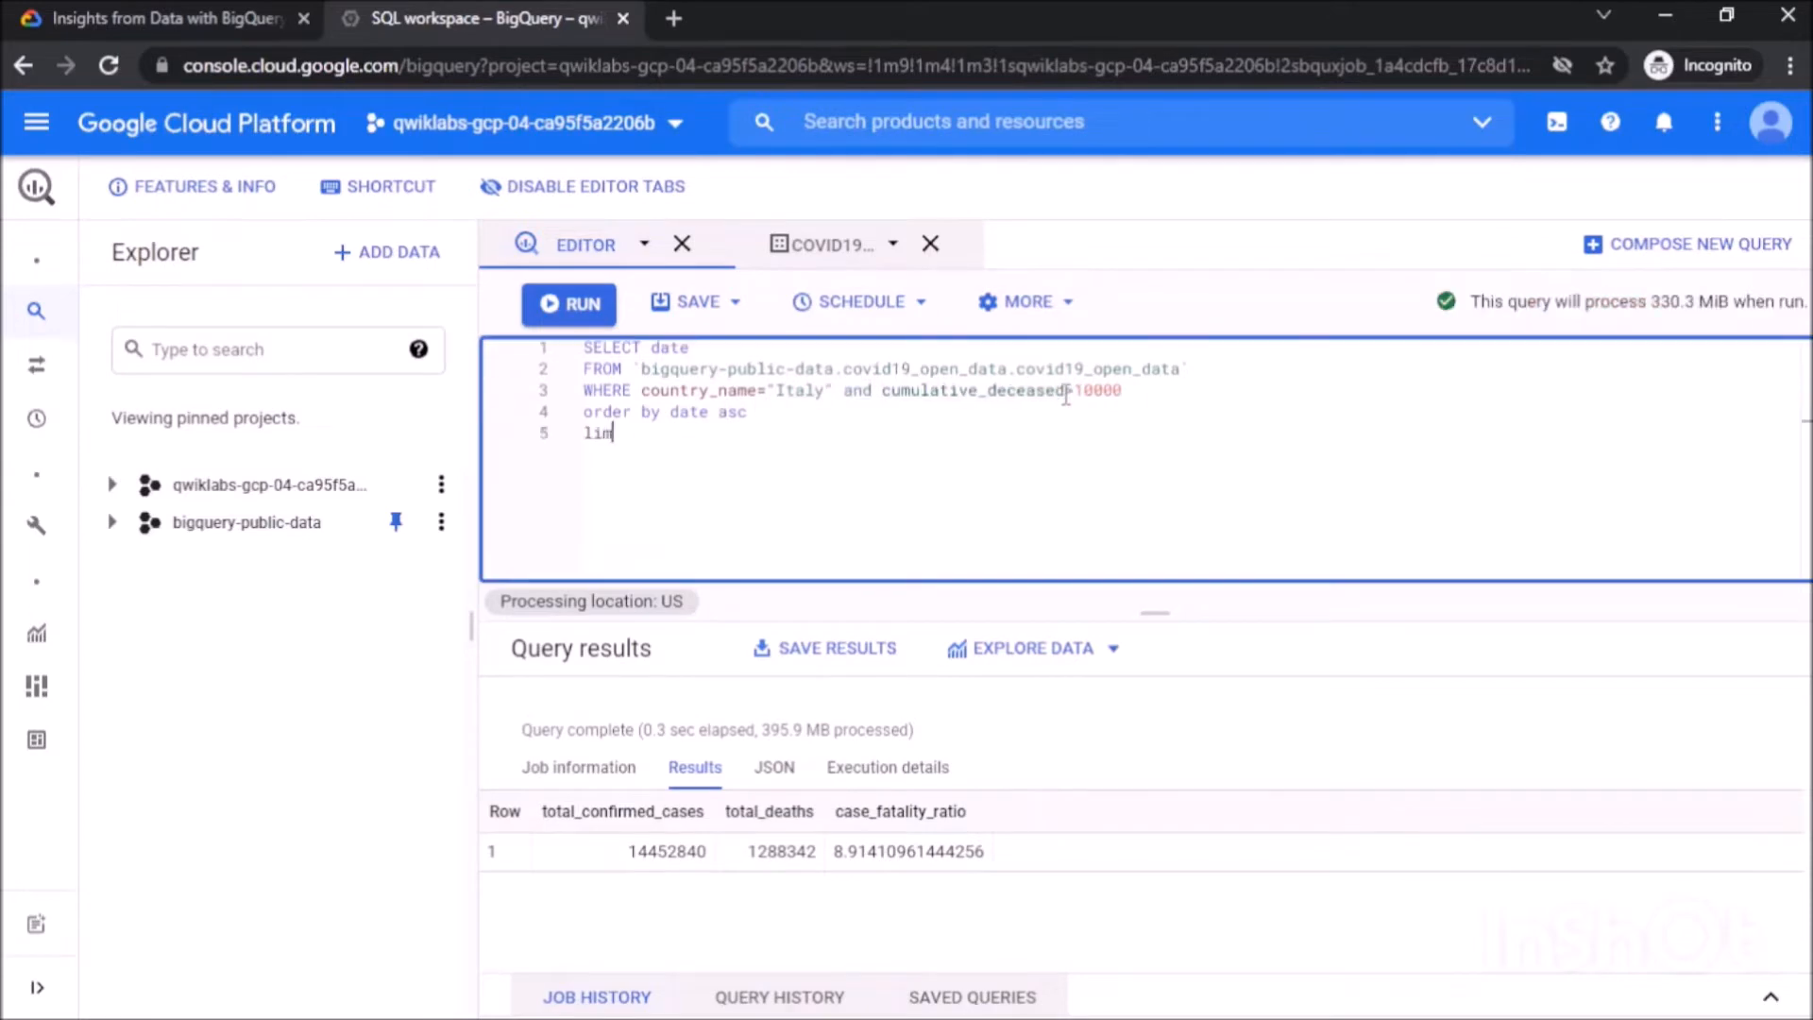
pyautogui.hotkey('ctrl', 'Return')
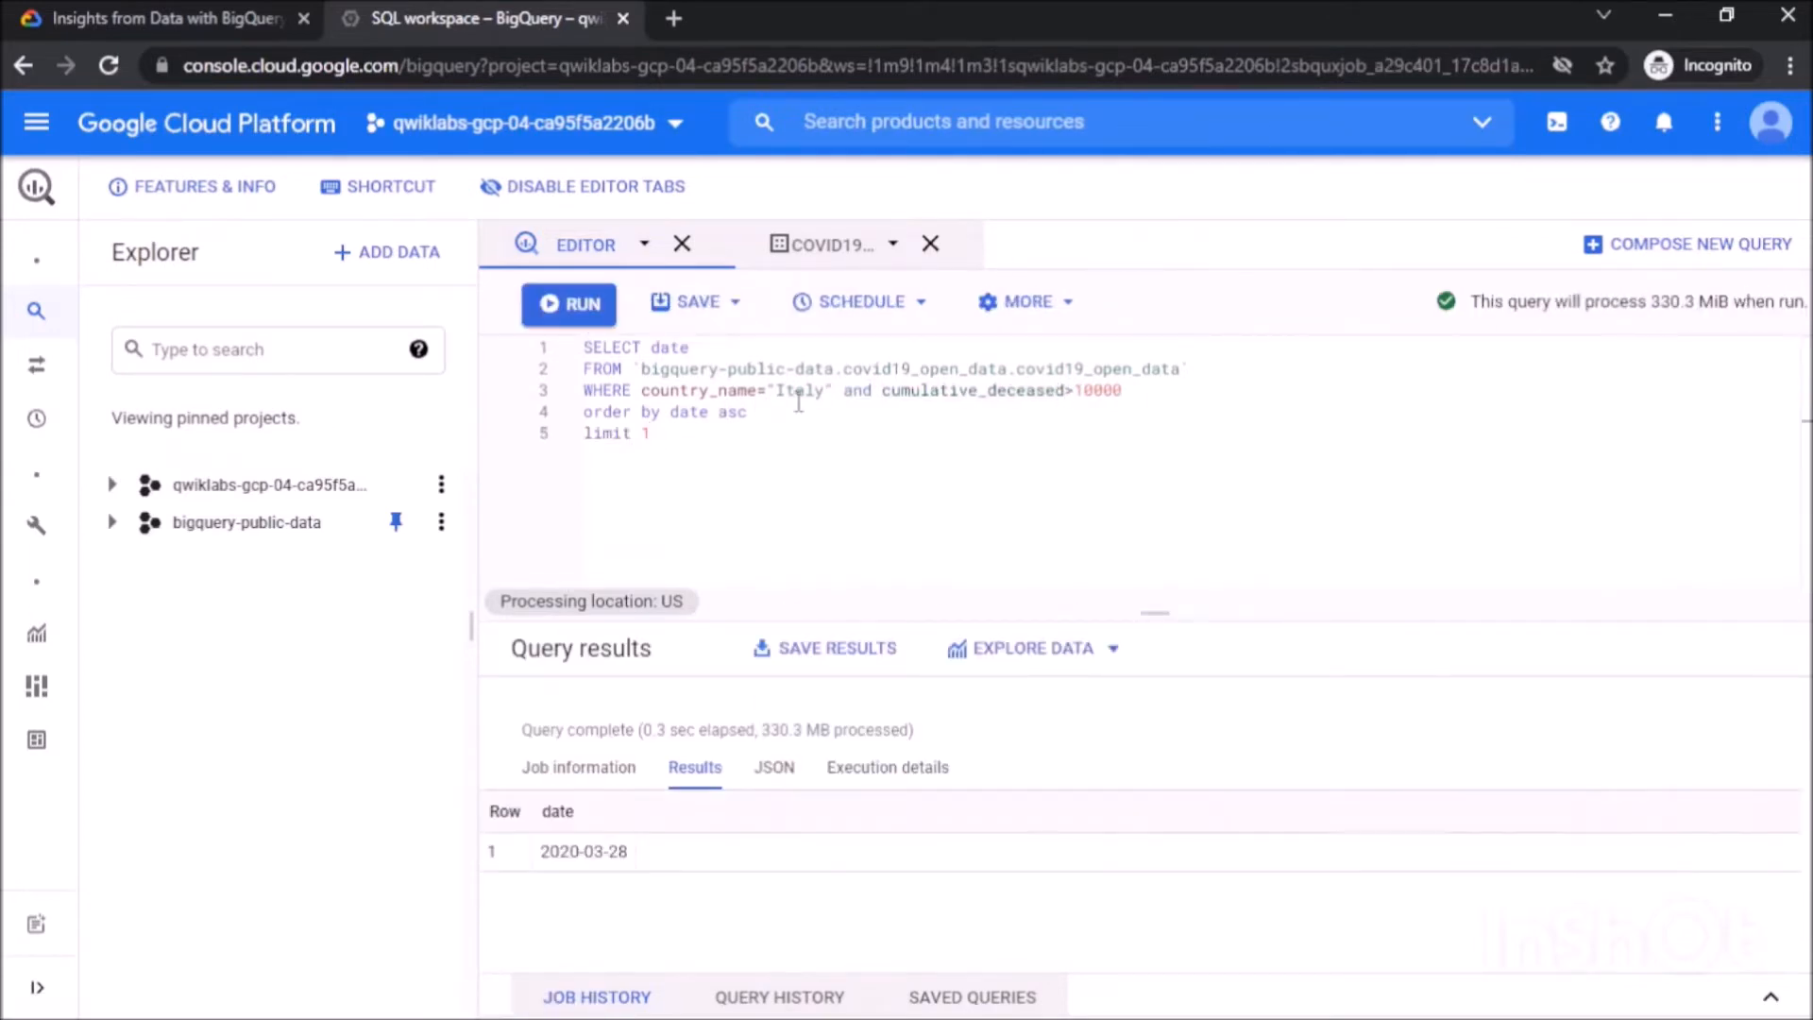
# Check the progress of the lab's Query 5 task and review the date returned by the query in BigQuery.
pyautogui.hotkey('ctrl', 'Tab')
pyautogui.scroll(-20, 801, 774)
pyautogui.click(746, 703)
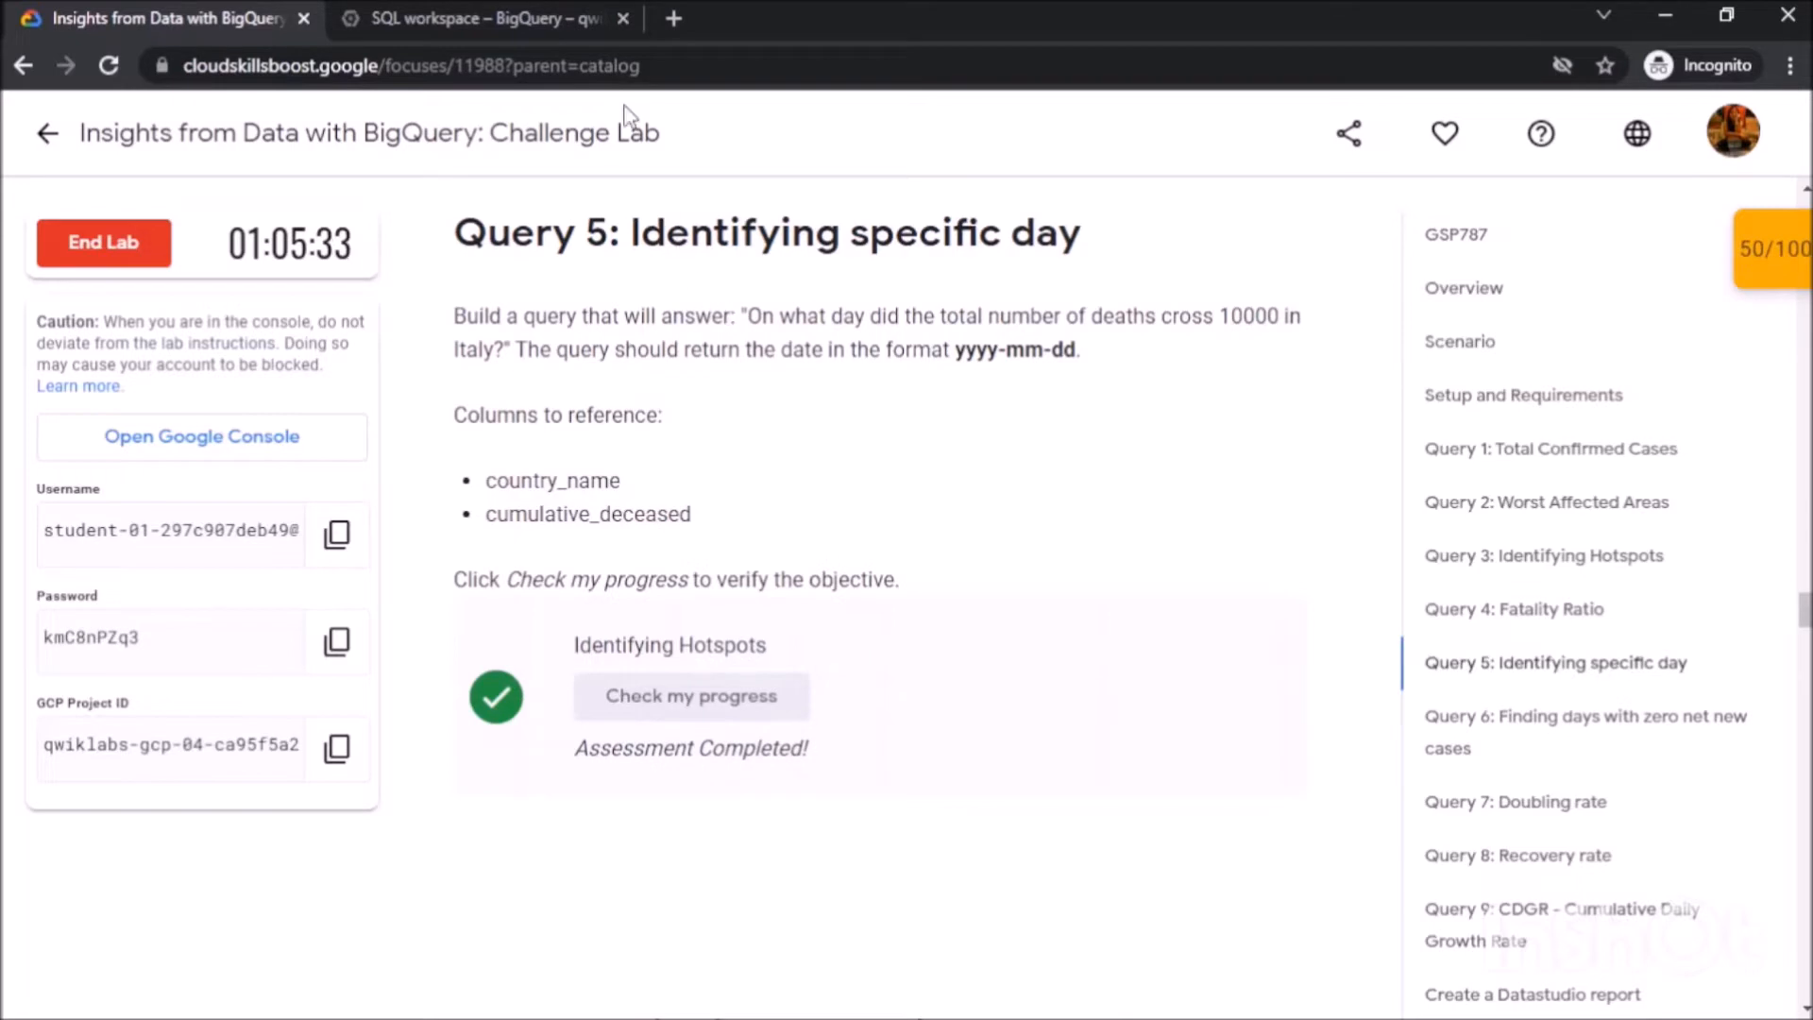
pyautogui.click(493, 11)
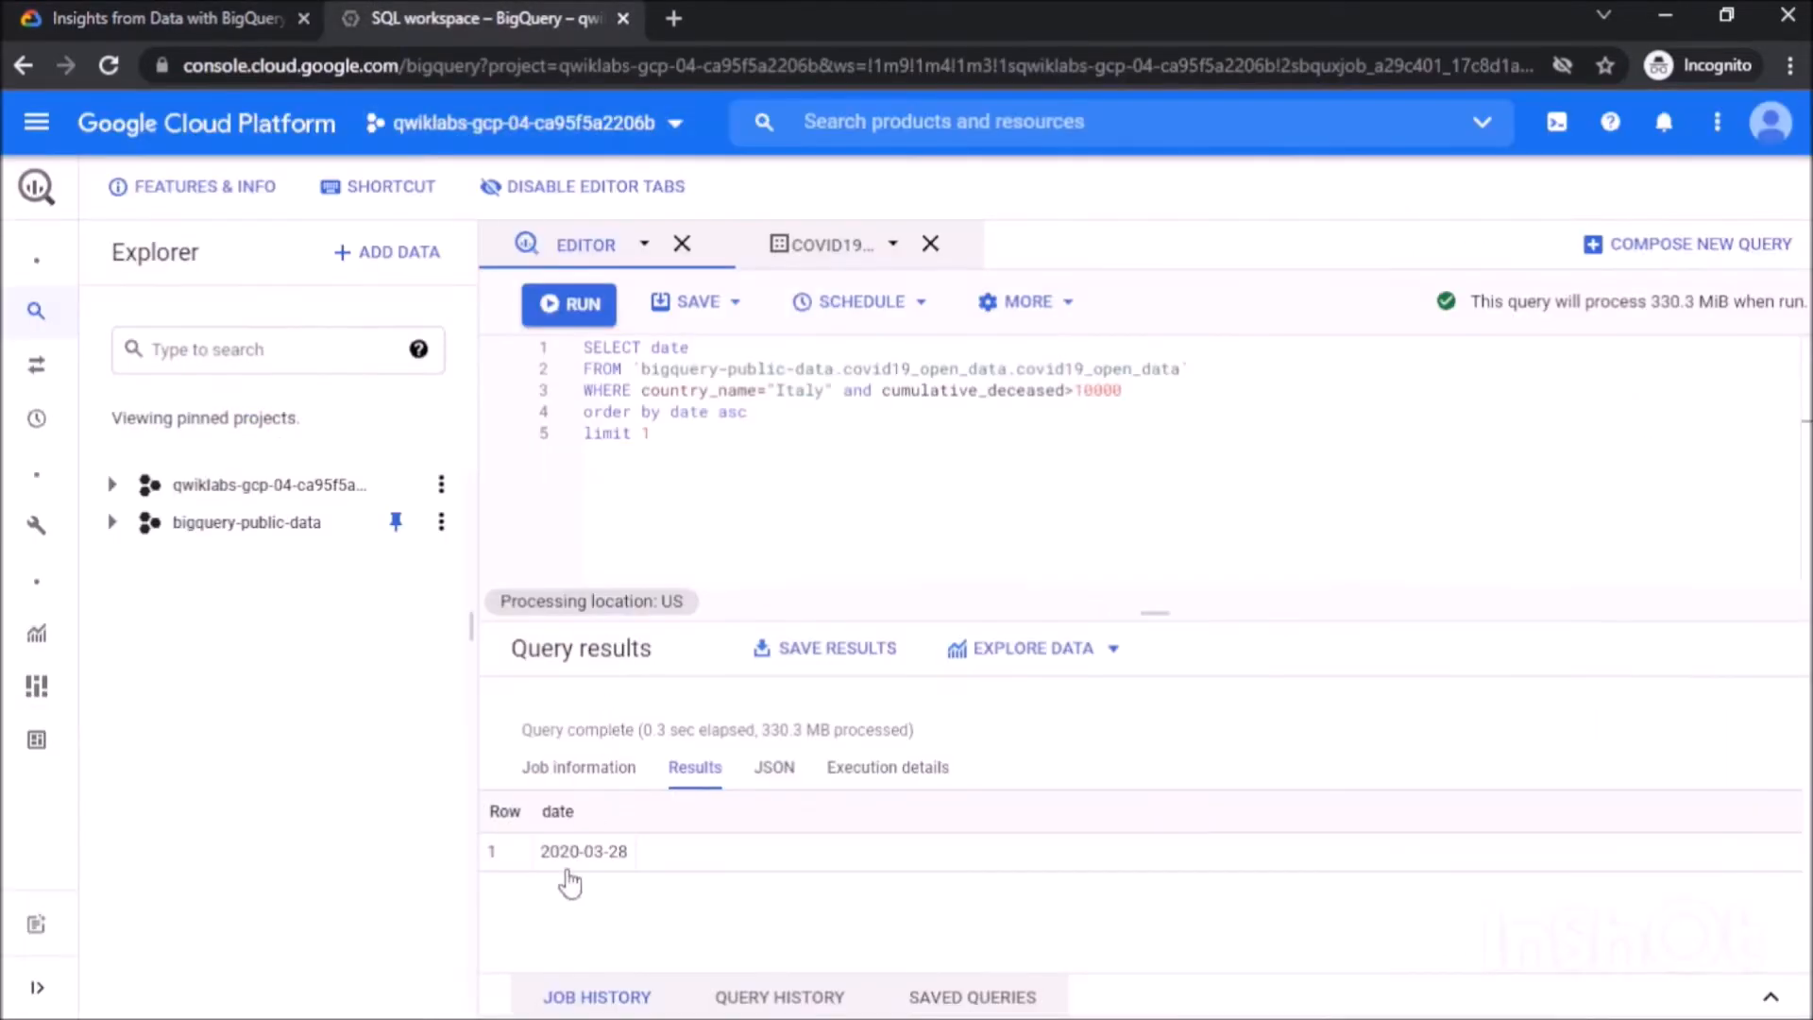
pyautogui.click(27, 8)
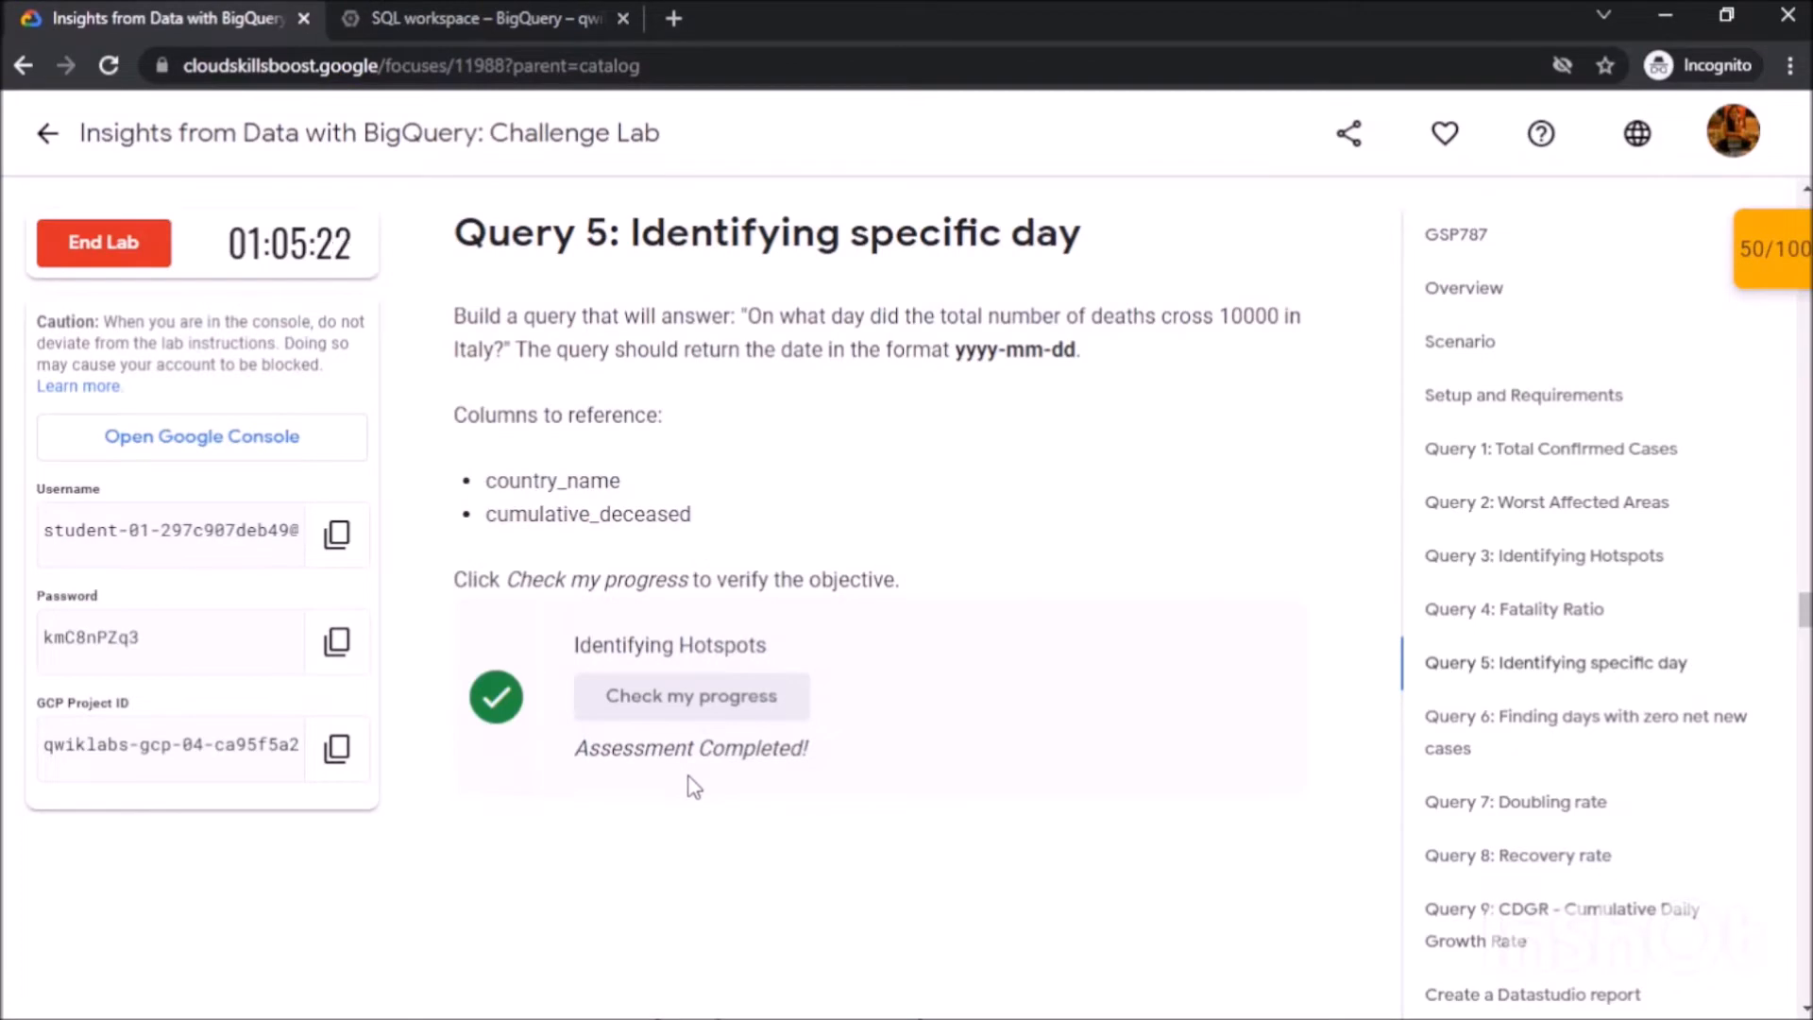
# Read the Query 6: Finding days with zero net new cases instructions and copy the provided india_cases_by_date query.
pyautogui.scroll(-8, 694, 787)
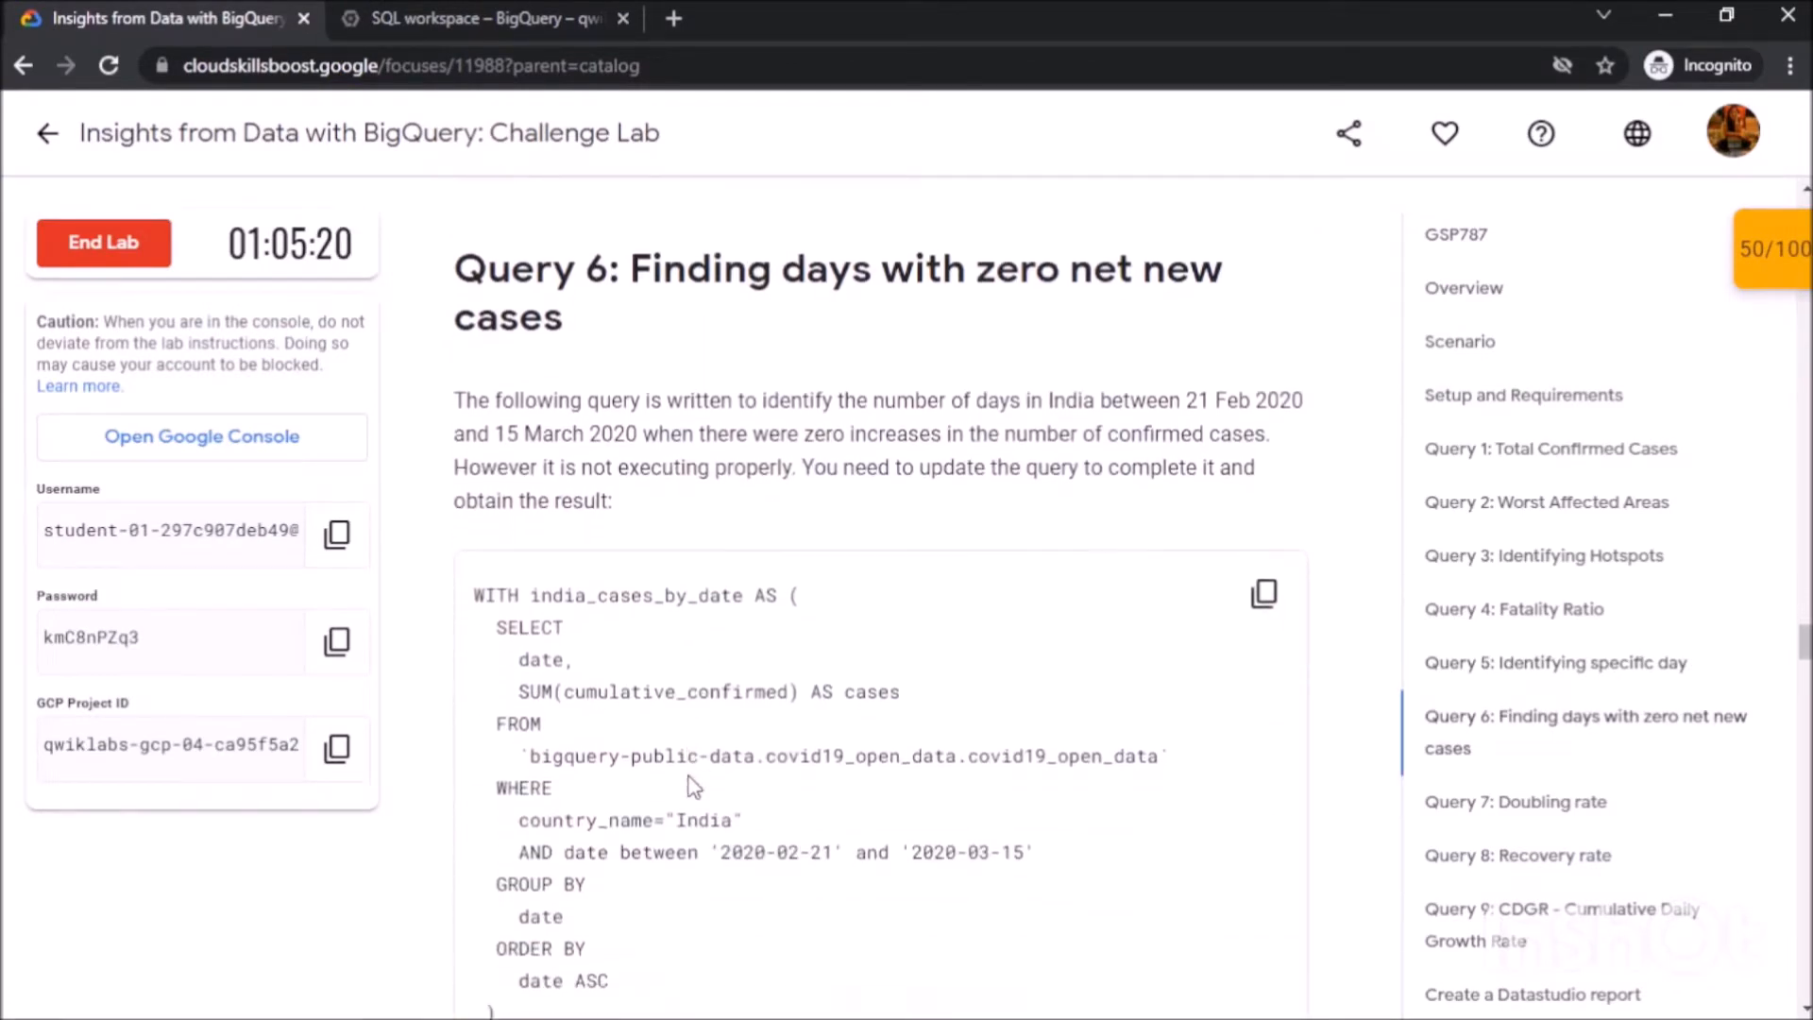
pyautogui.scroll(-1, 694, 787)
pyautogui.scroll(1, 690, 776)
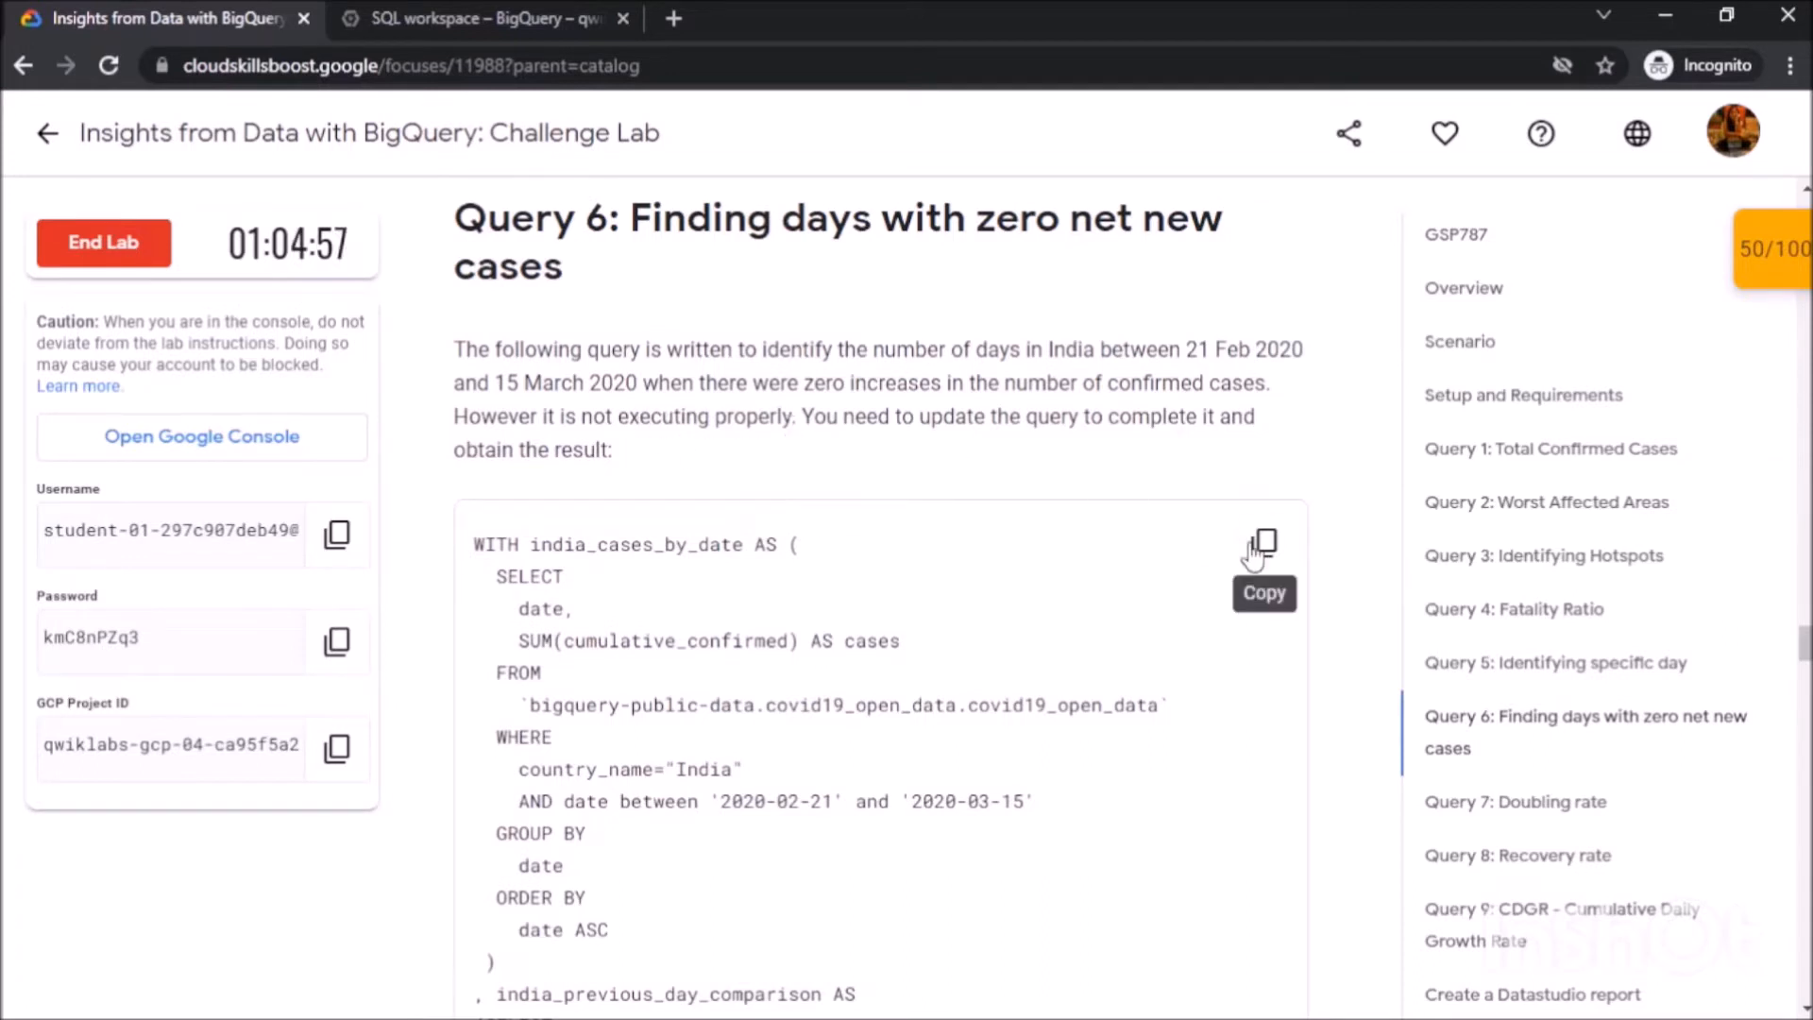
pyautogui.scroll(-3, 1263, 545)
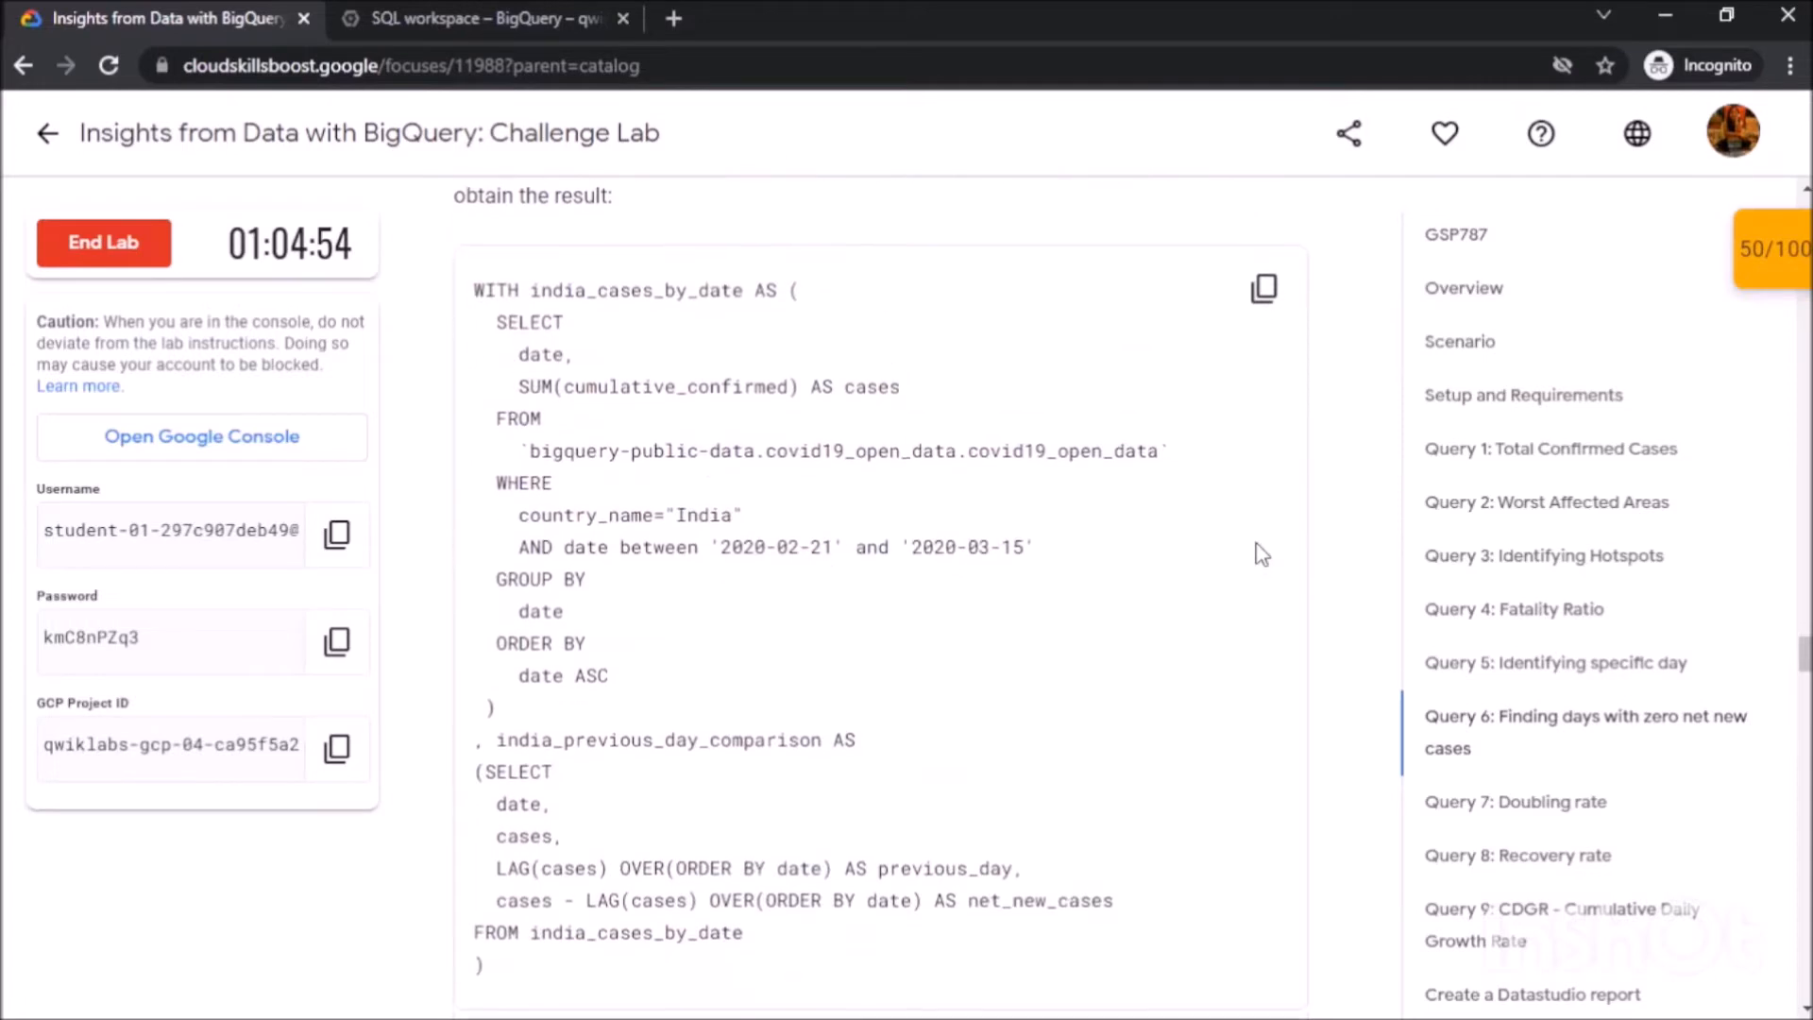
pyautogui.click(1268, 287)
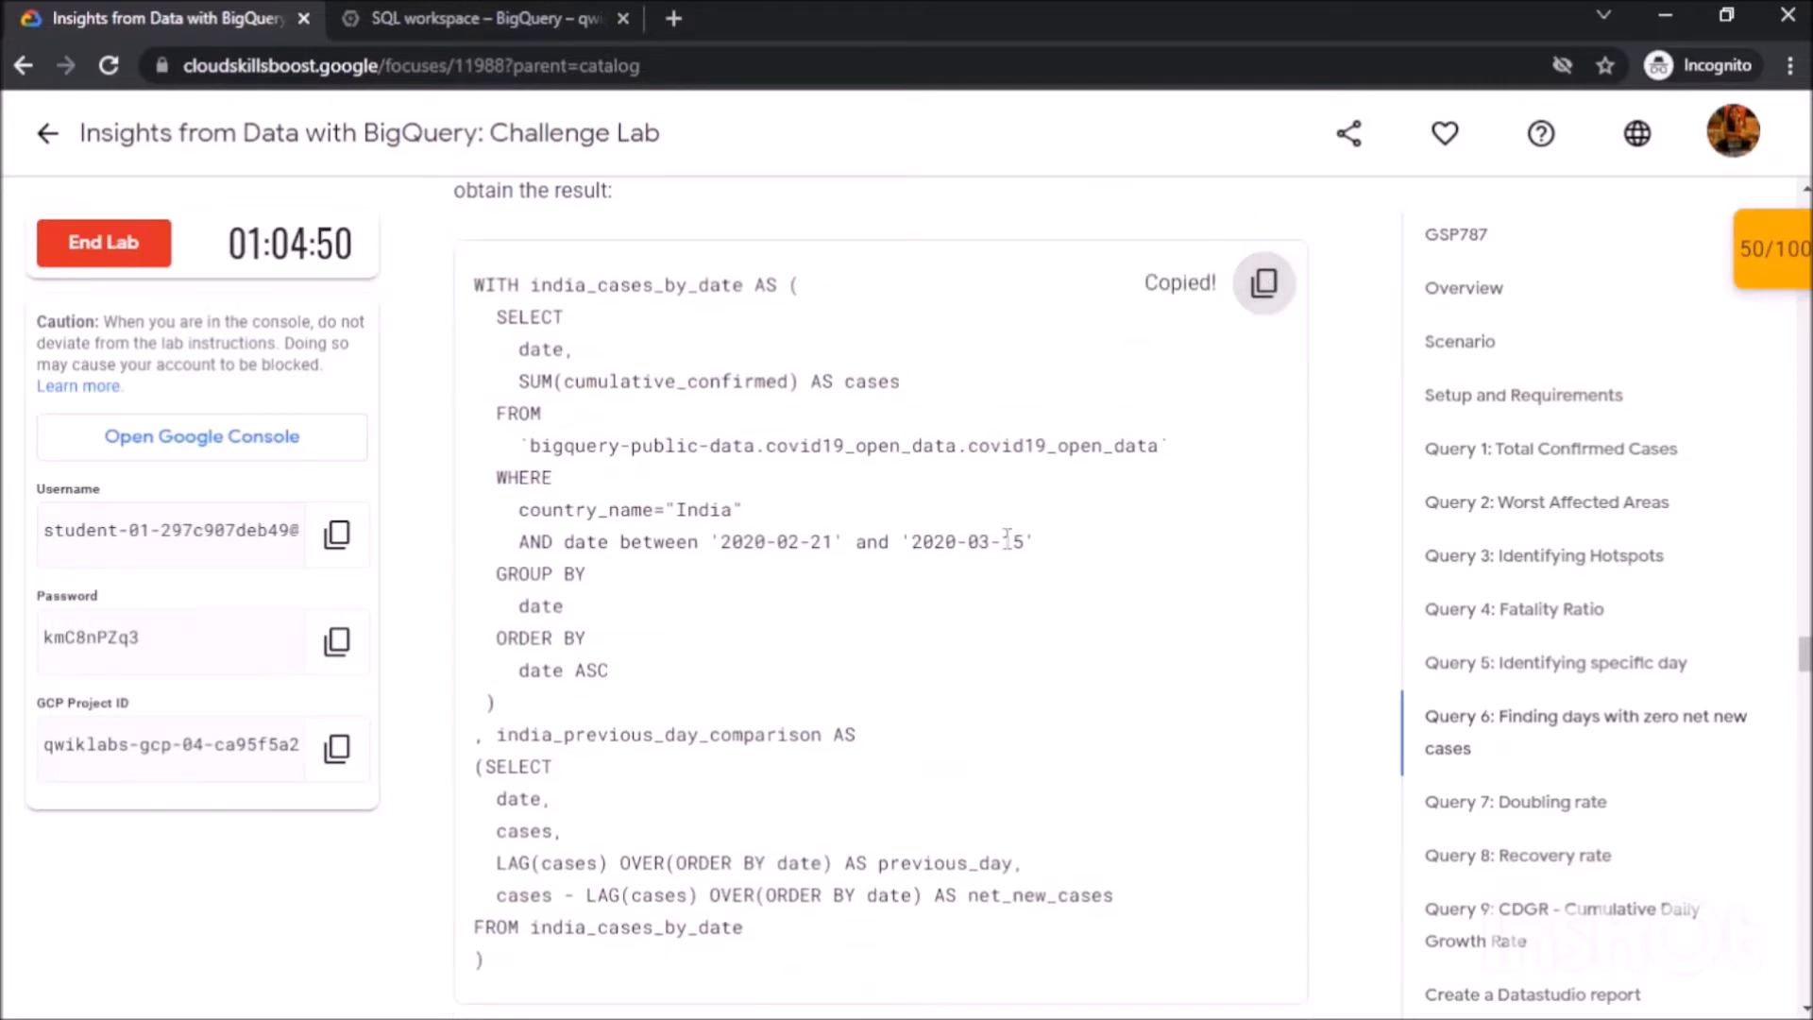
# Replace the statement in the BigQuery editor with the copied india_cases_by_date query and run it.
pyautogui.scroll(-3, 878, 567)
pyautogui.click(529, 18)
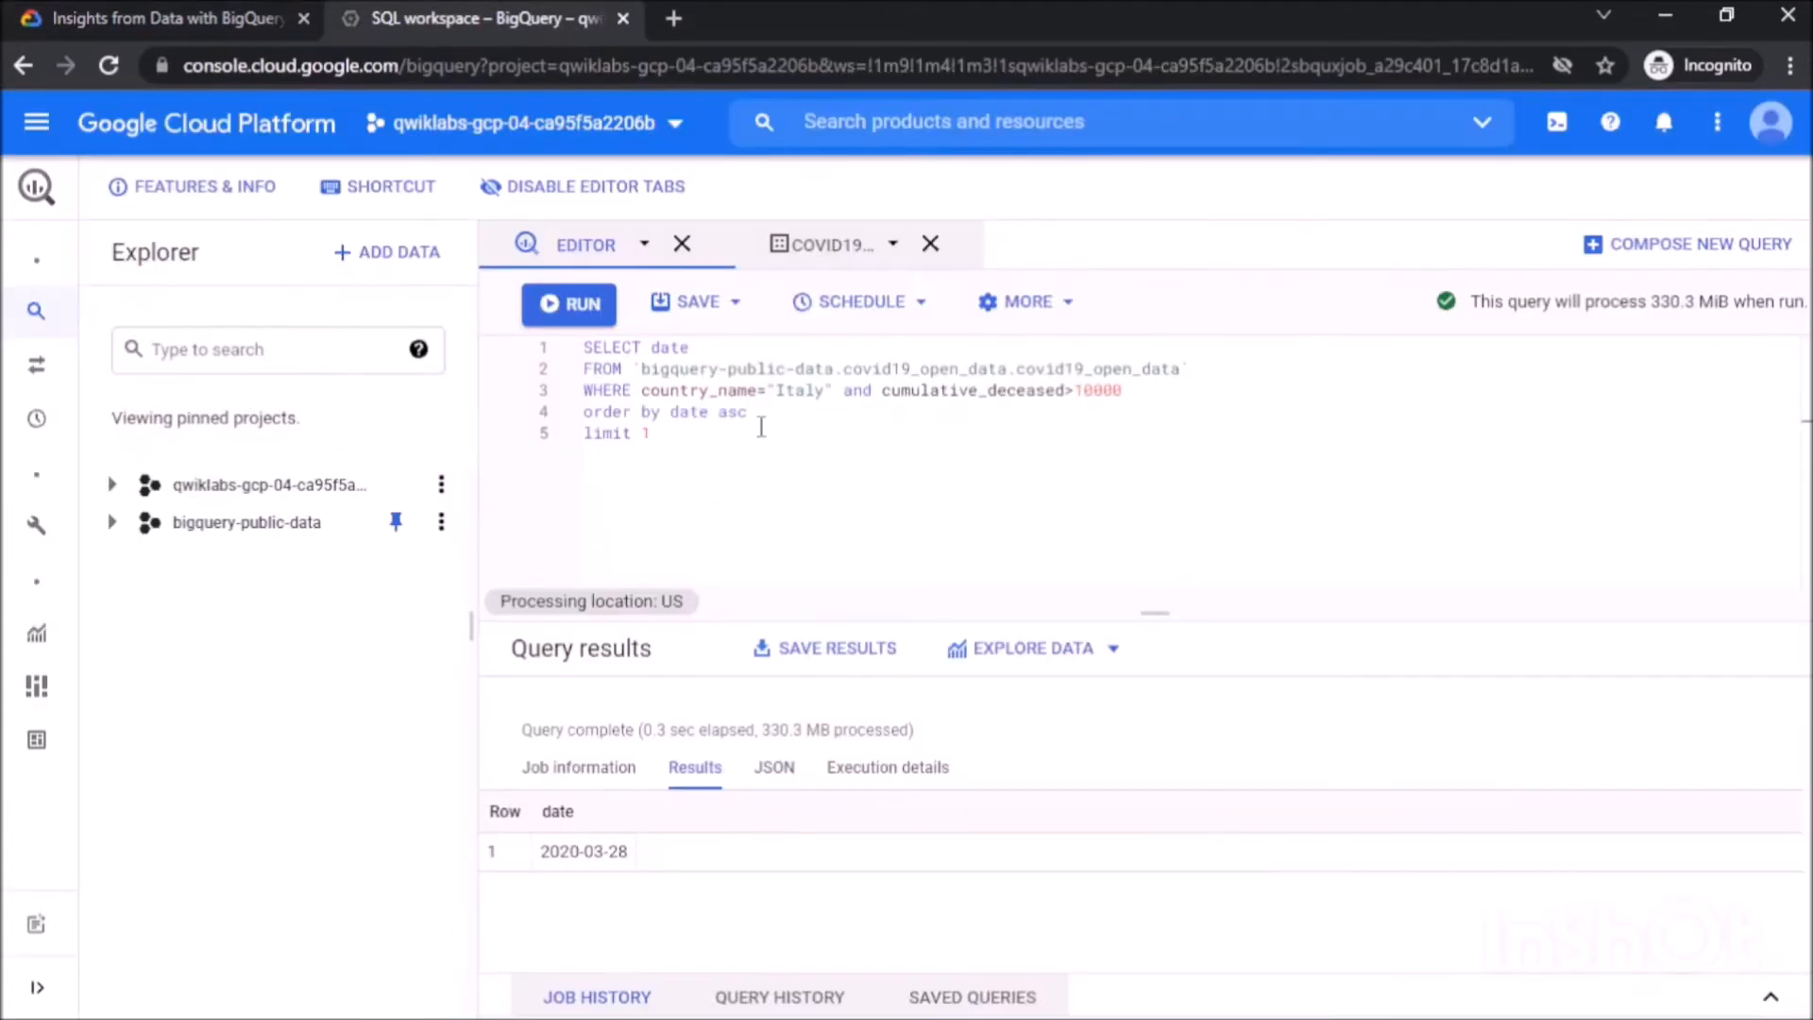
pyautogui.hotkey('ctrl', 'a')
pyautogui.hotkey('ctrl', 'v')
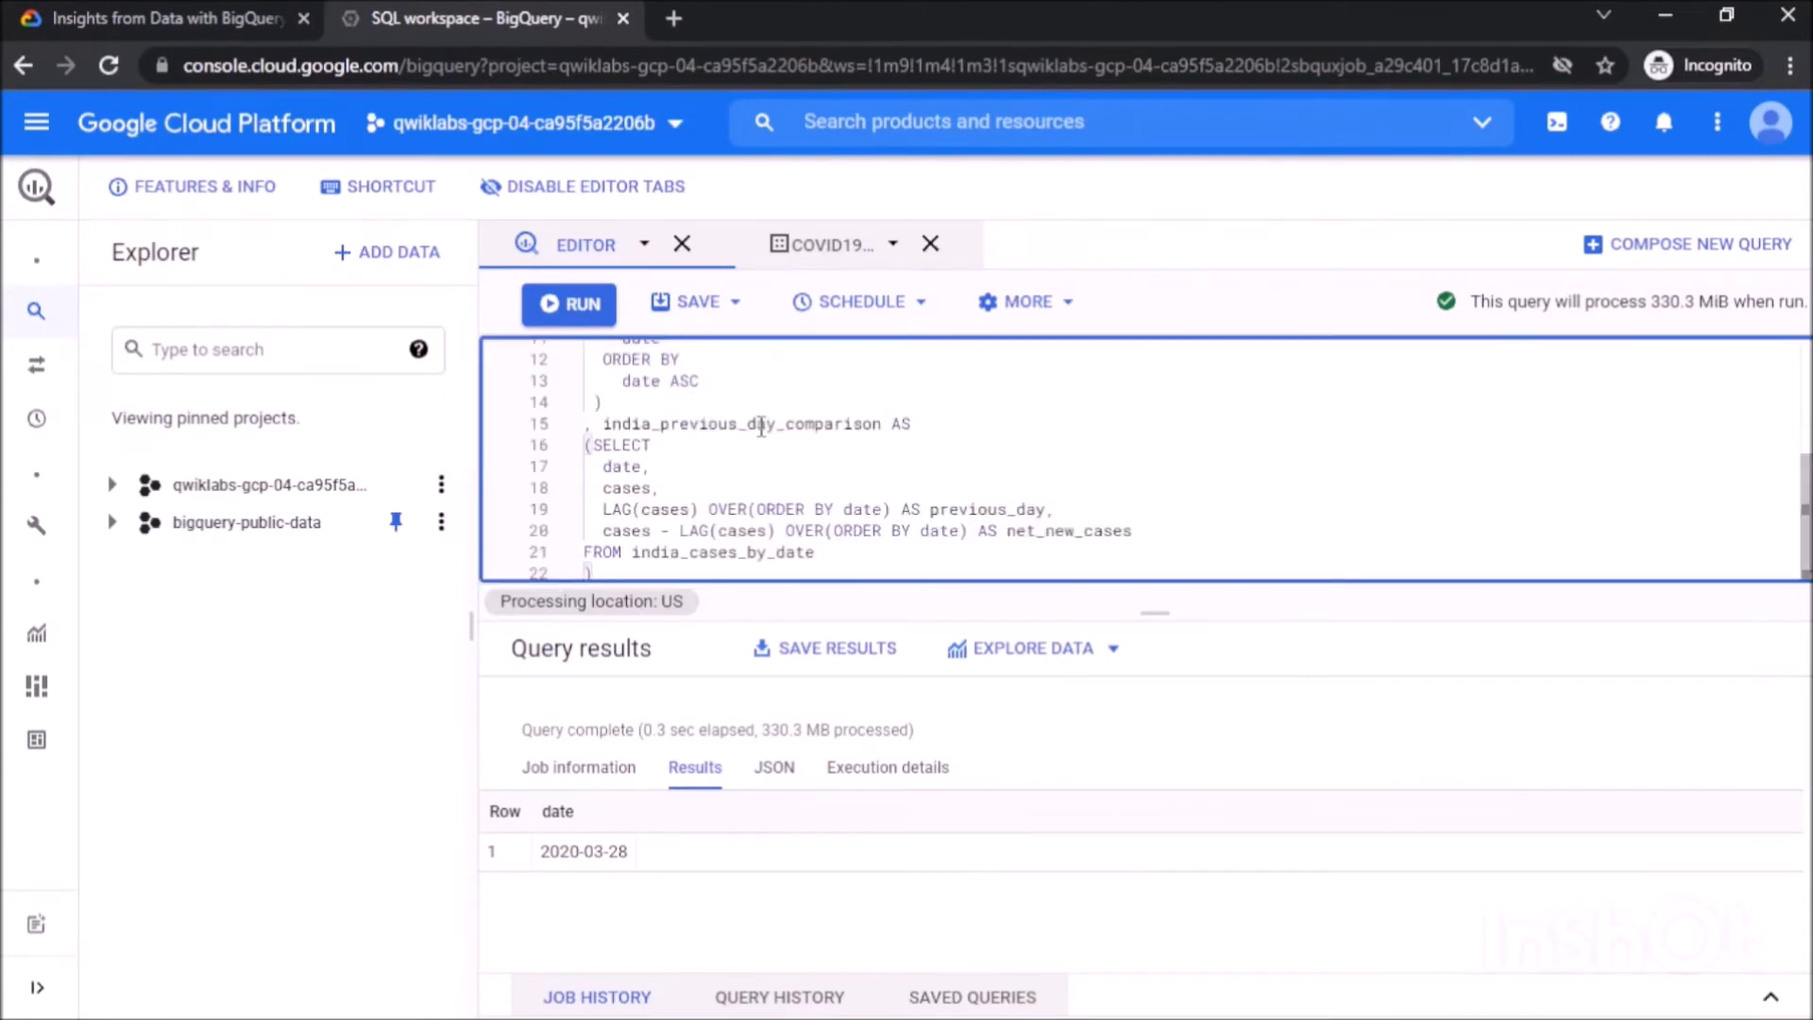
pyautogui.click(567, 307)
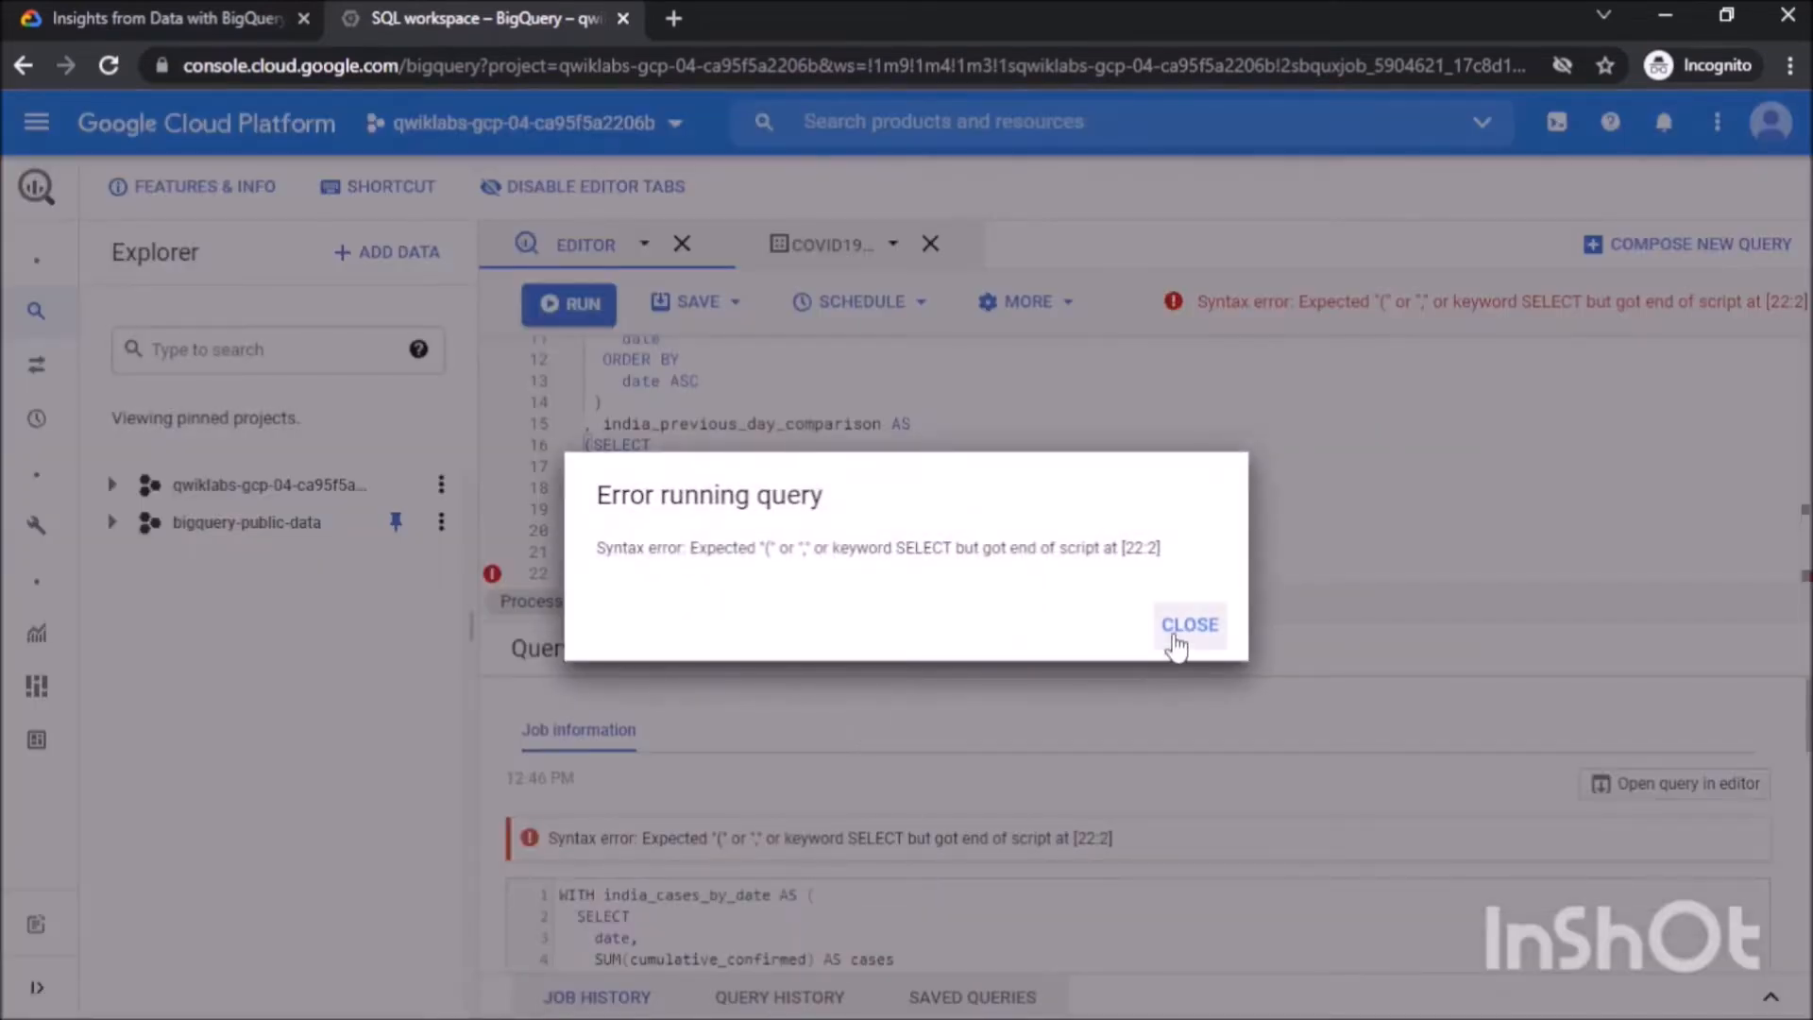
pyautogui.click(1188, 625)
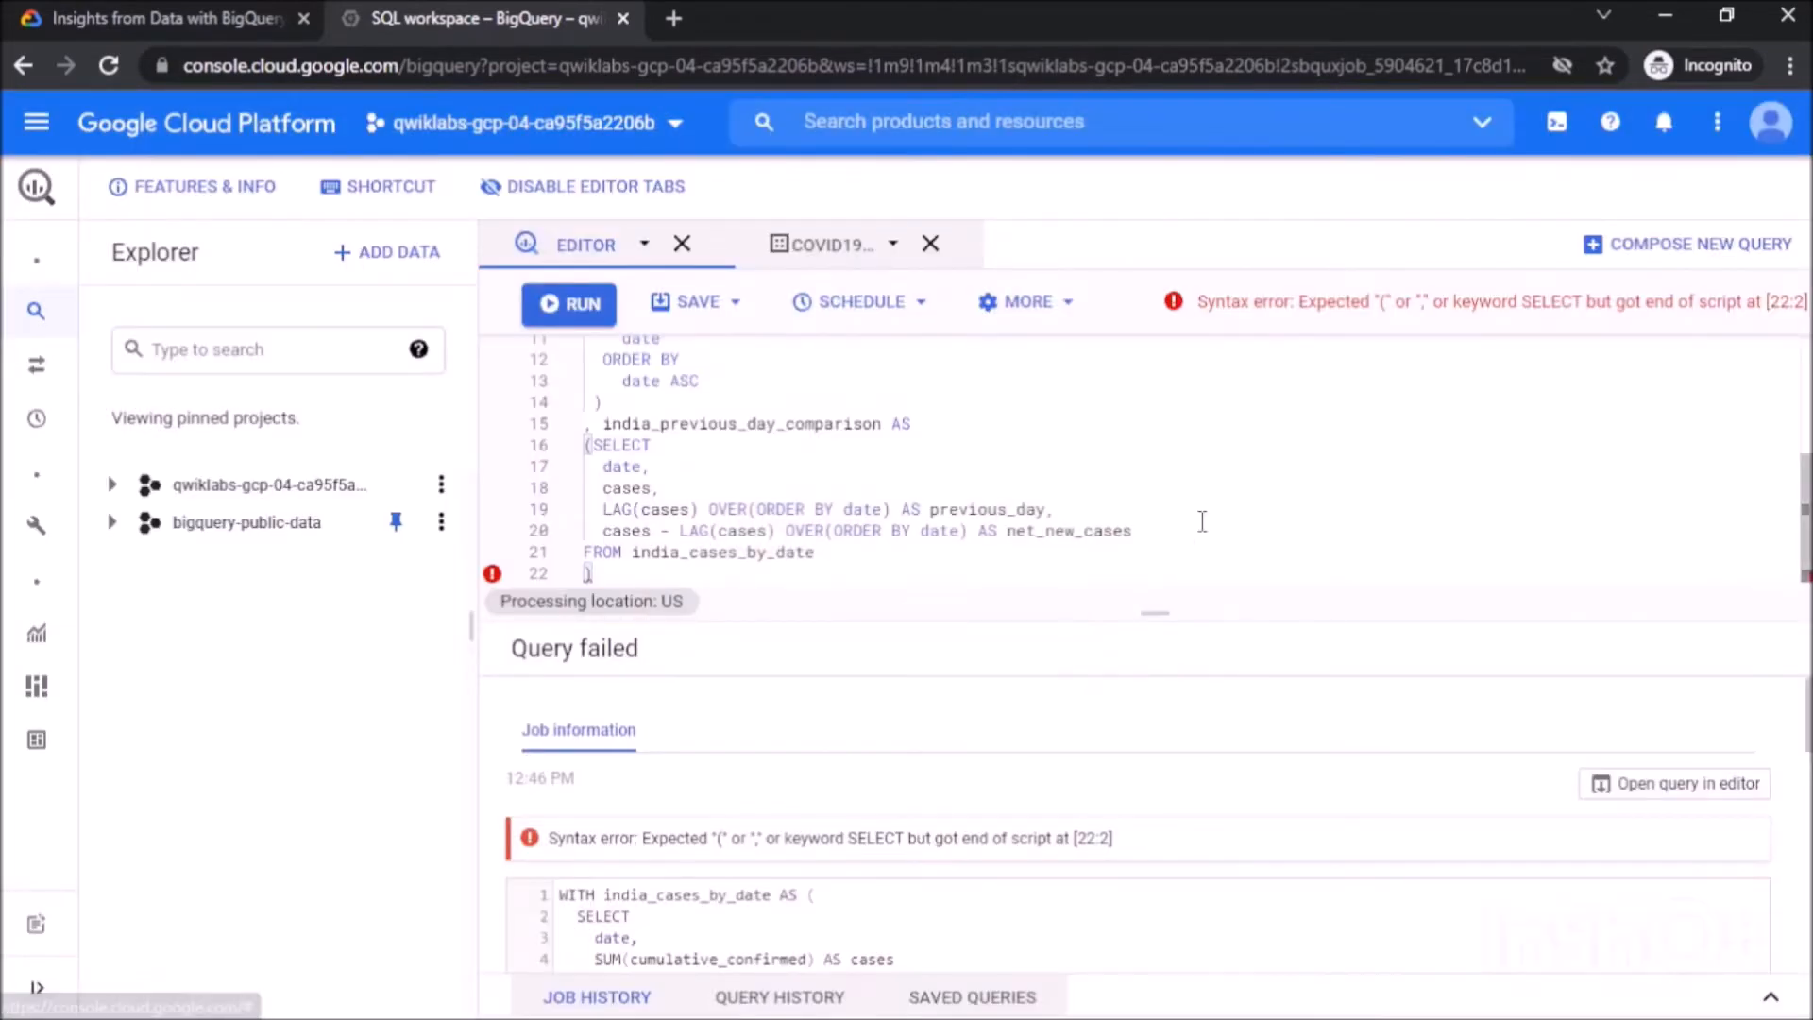
# Examine the syntax error and compare the pasted query with the lab's Query 6 instructions.
pyautogui.moveTo(1428, 300); pyautogui.dragTo(1195, 300)
pyautogui.click(1263, 371)
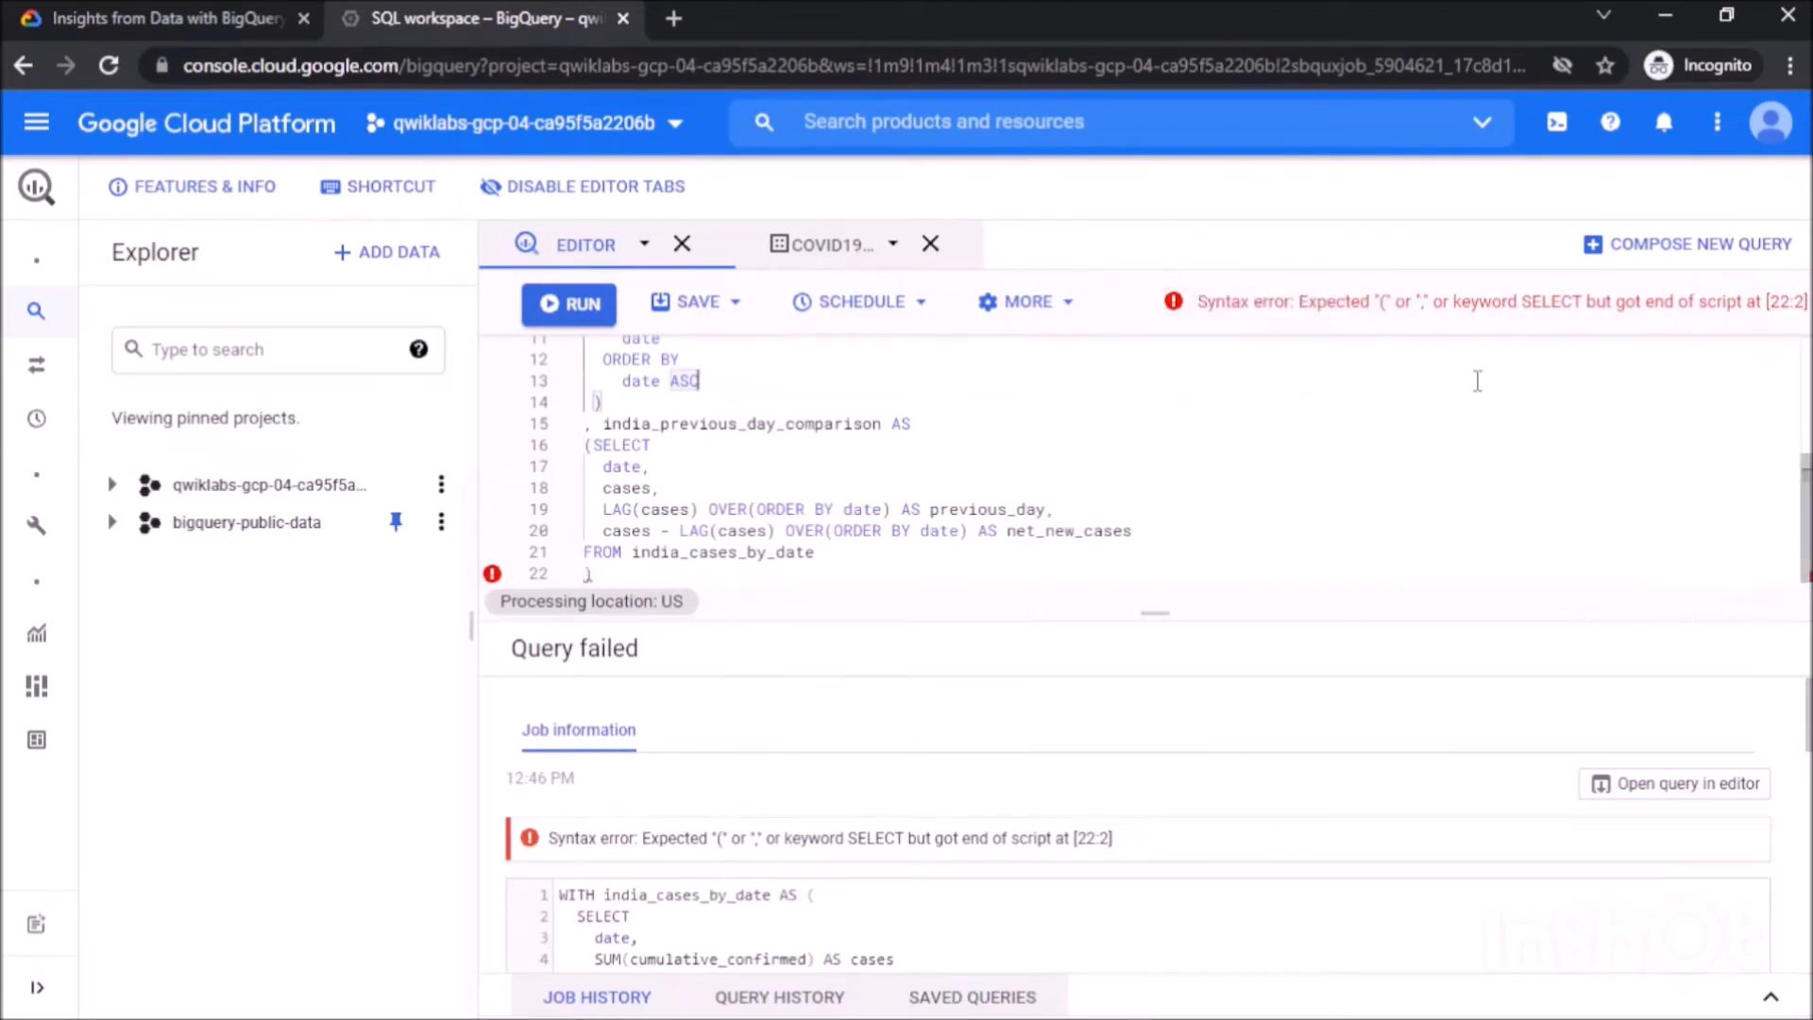
pyautogui.scroll(5, 1478, 380)
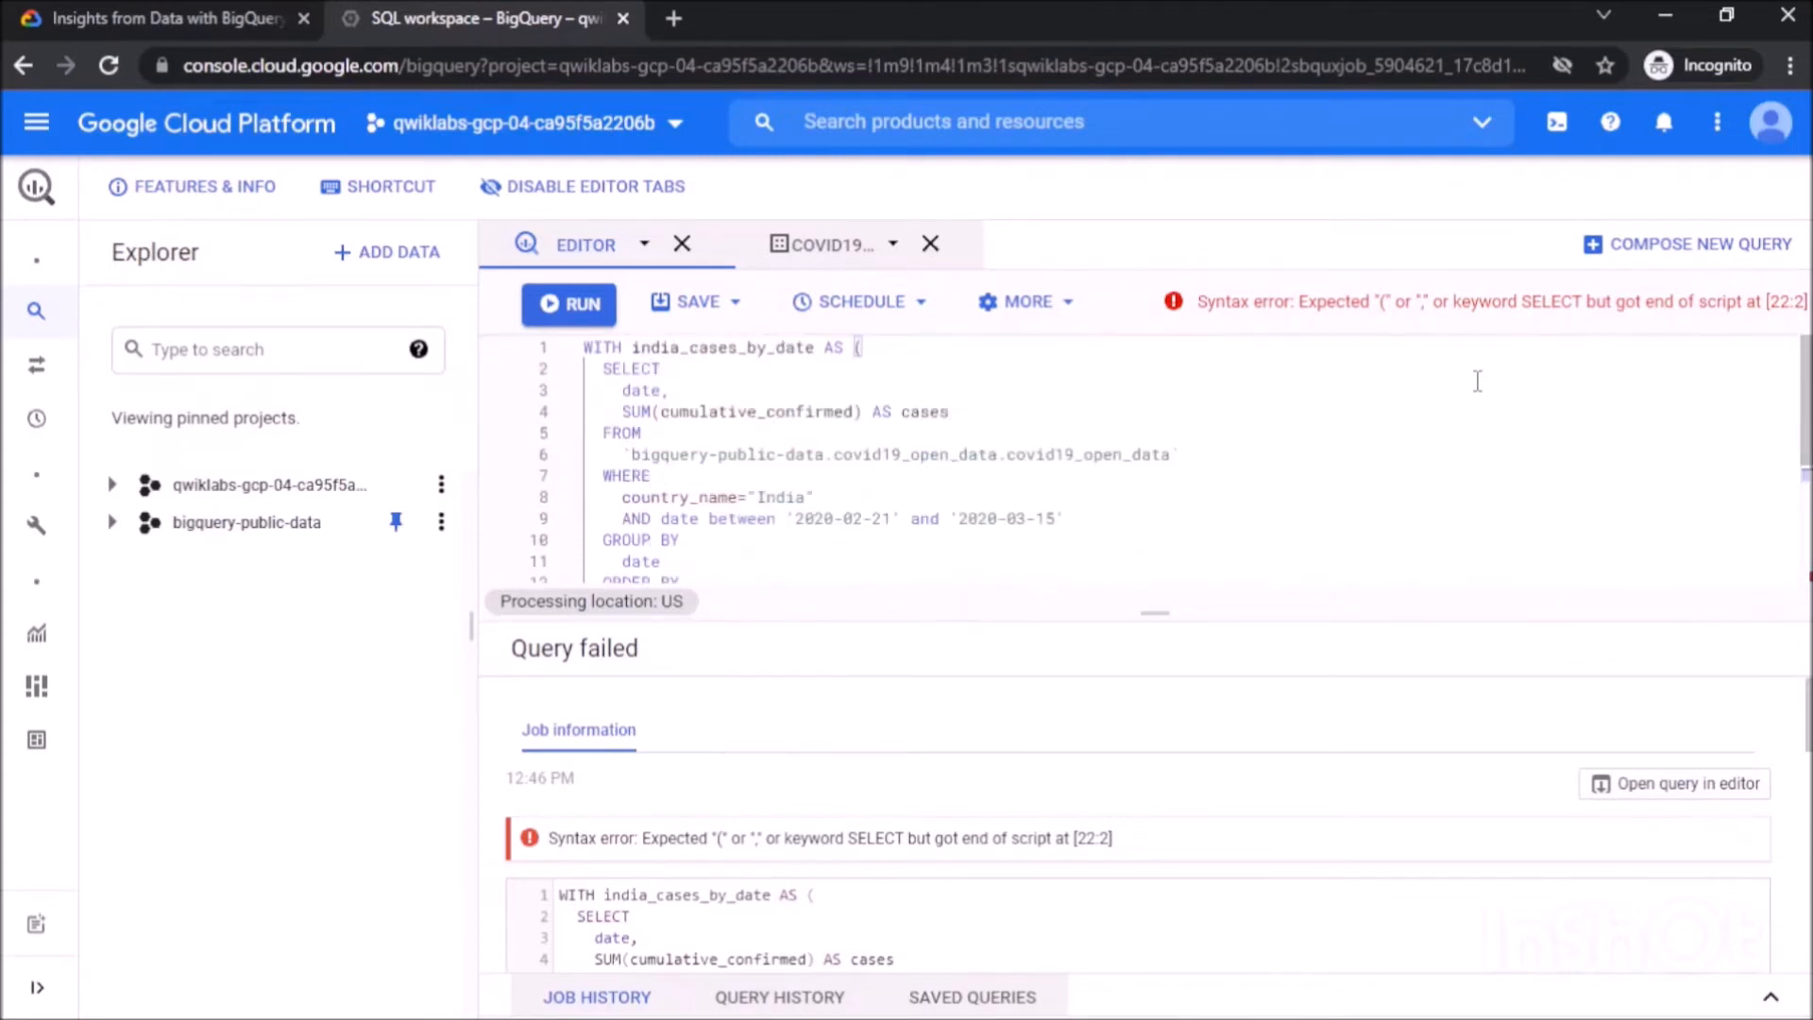
pyautogui.moveTo(1154, 612); pyautogui.dragTo(1154, 696)
pyautogui.click(170, 18)
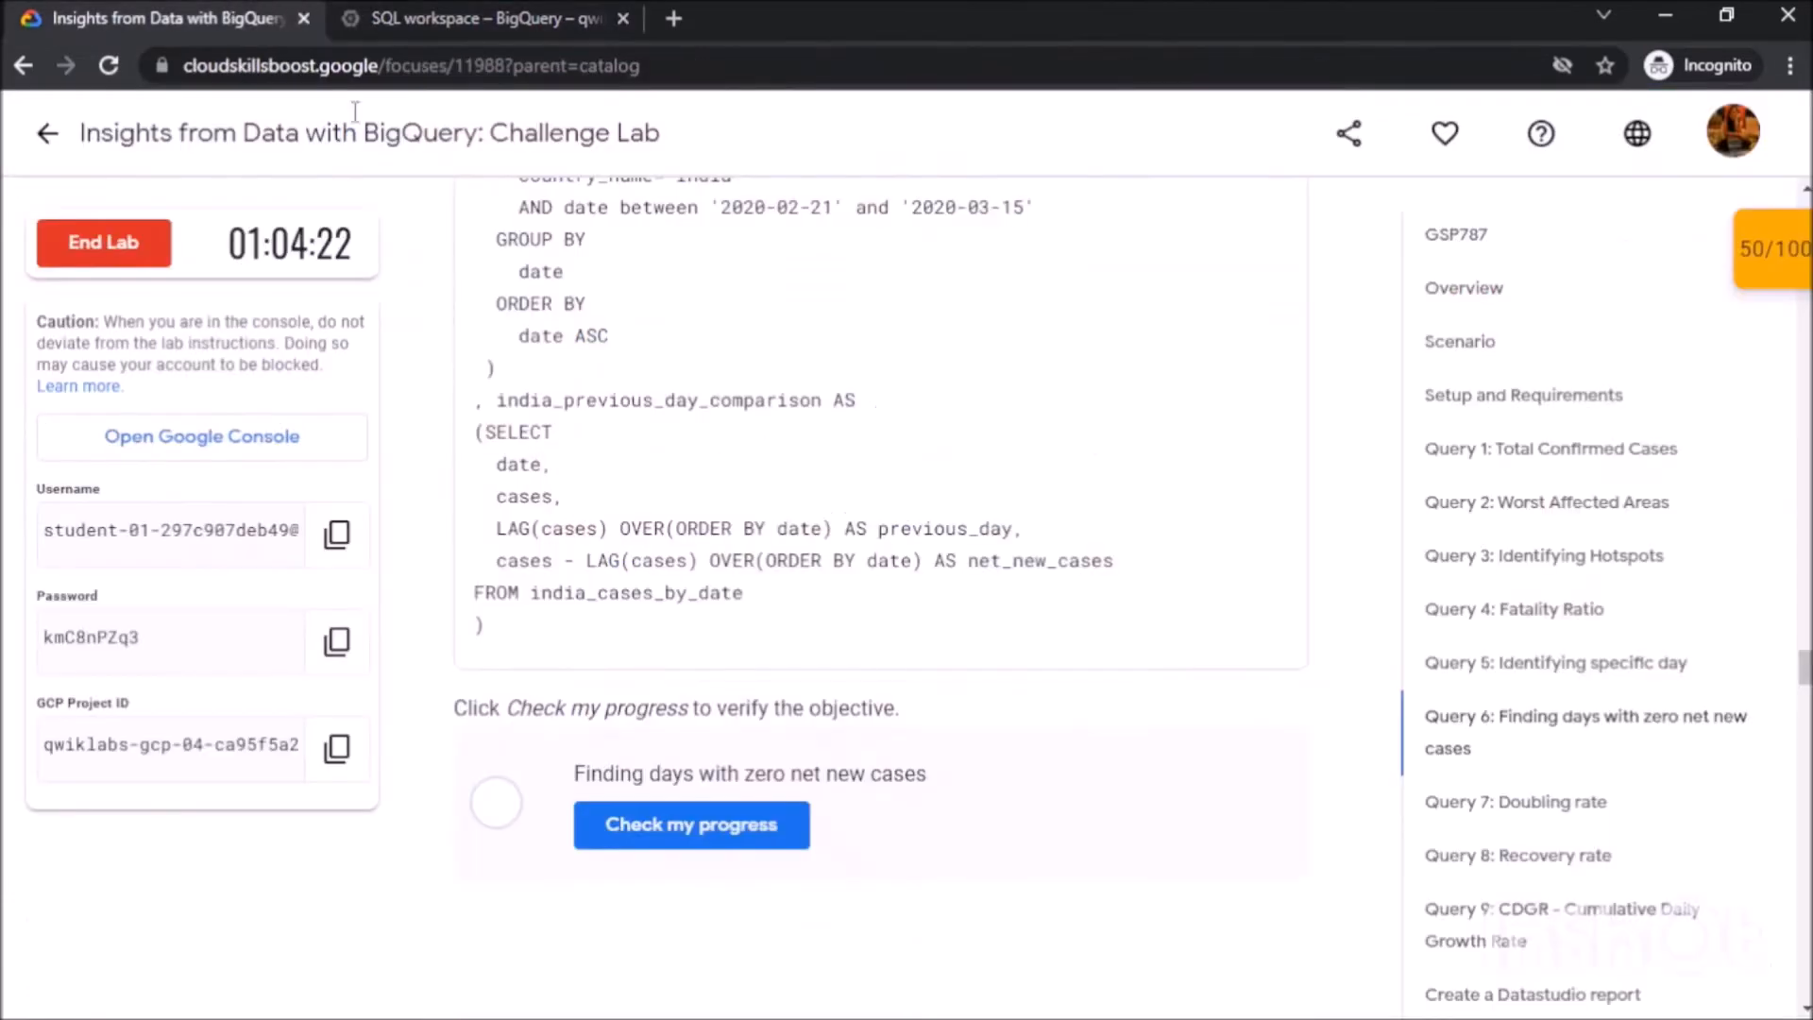
pyautogui.click(1568, 725)
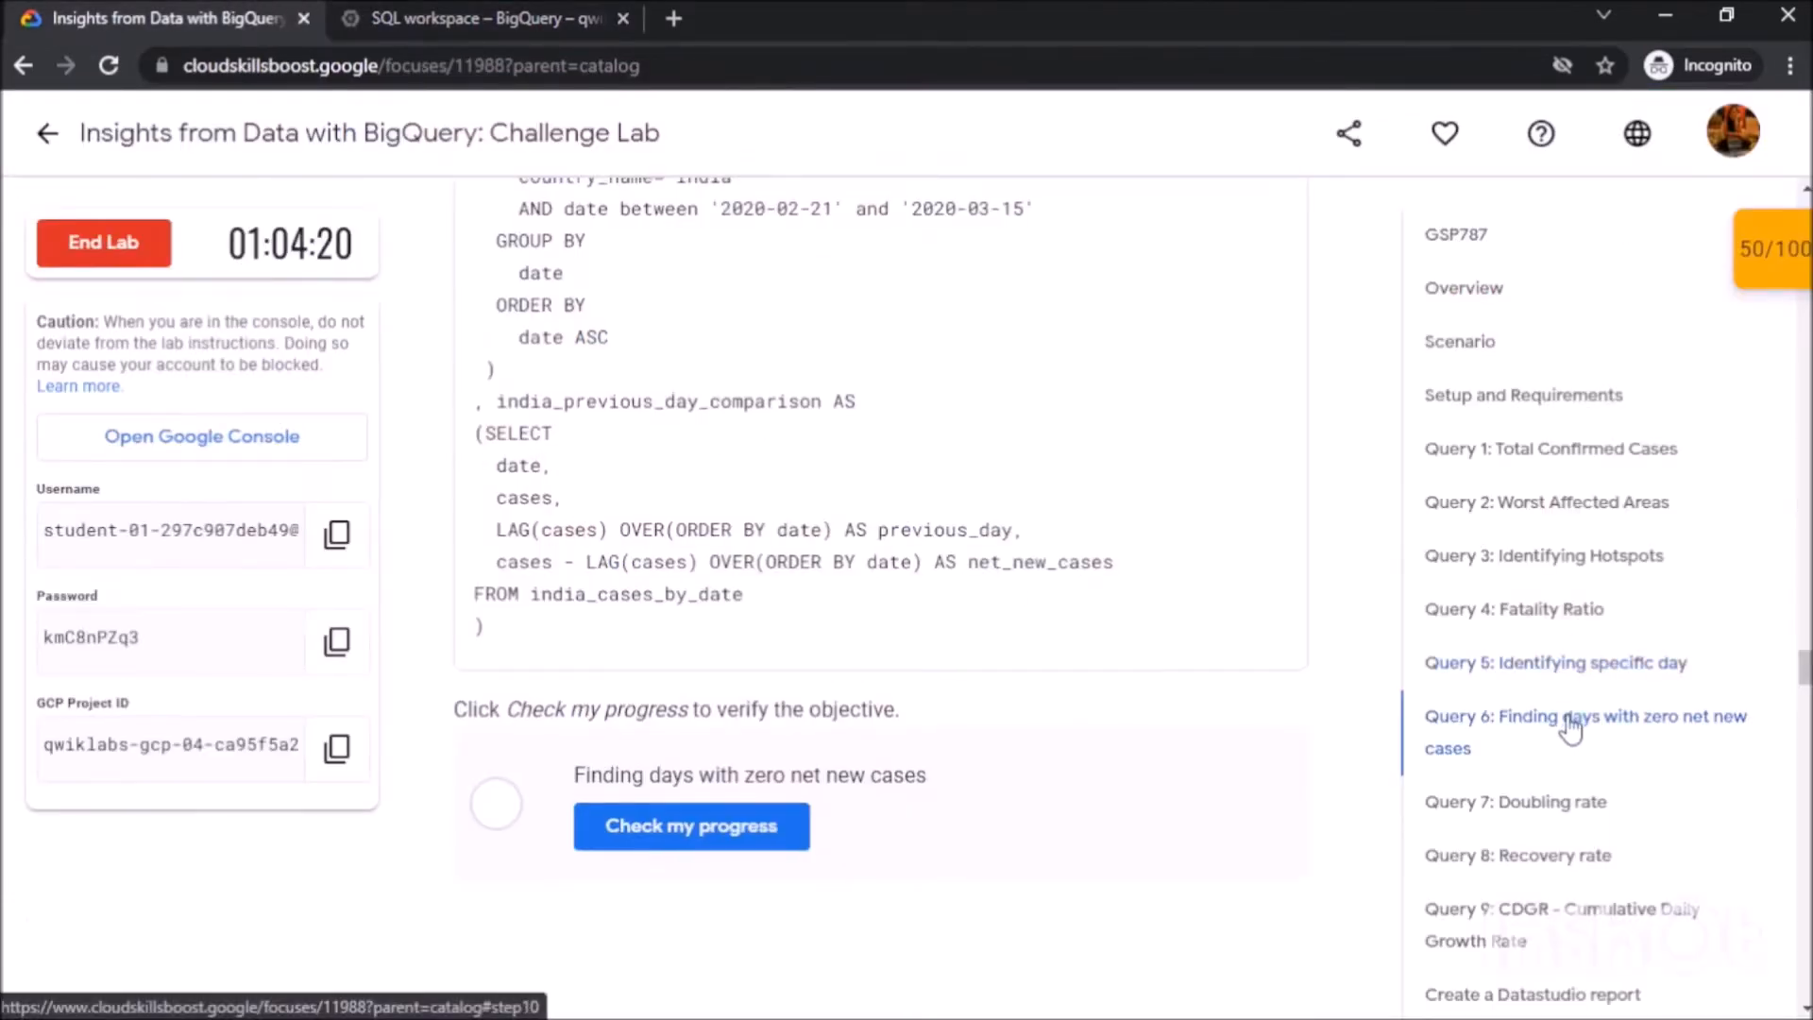
pyautogui.hotkey('ctrl', 'Tab')
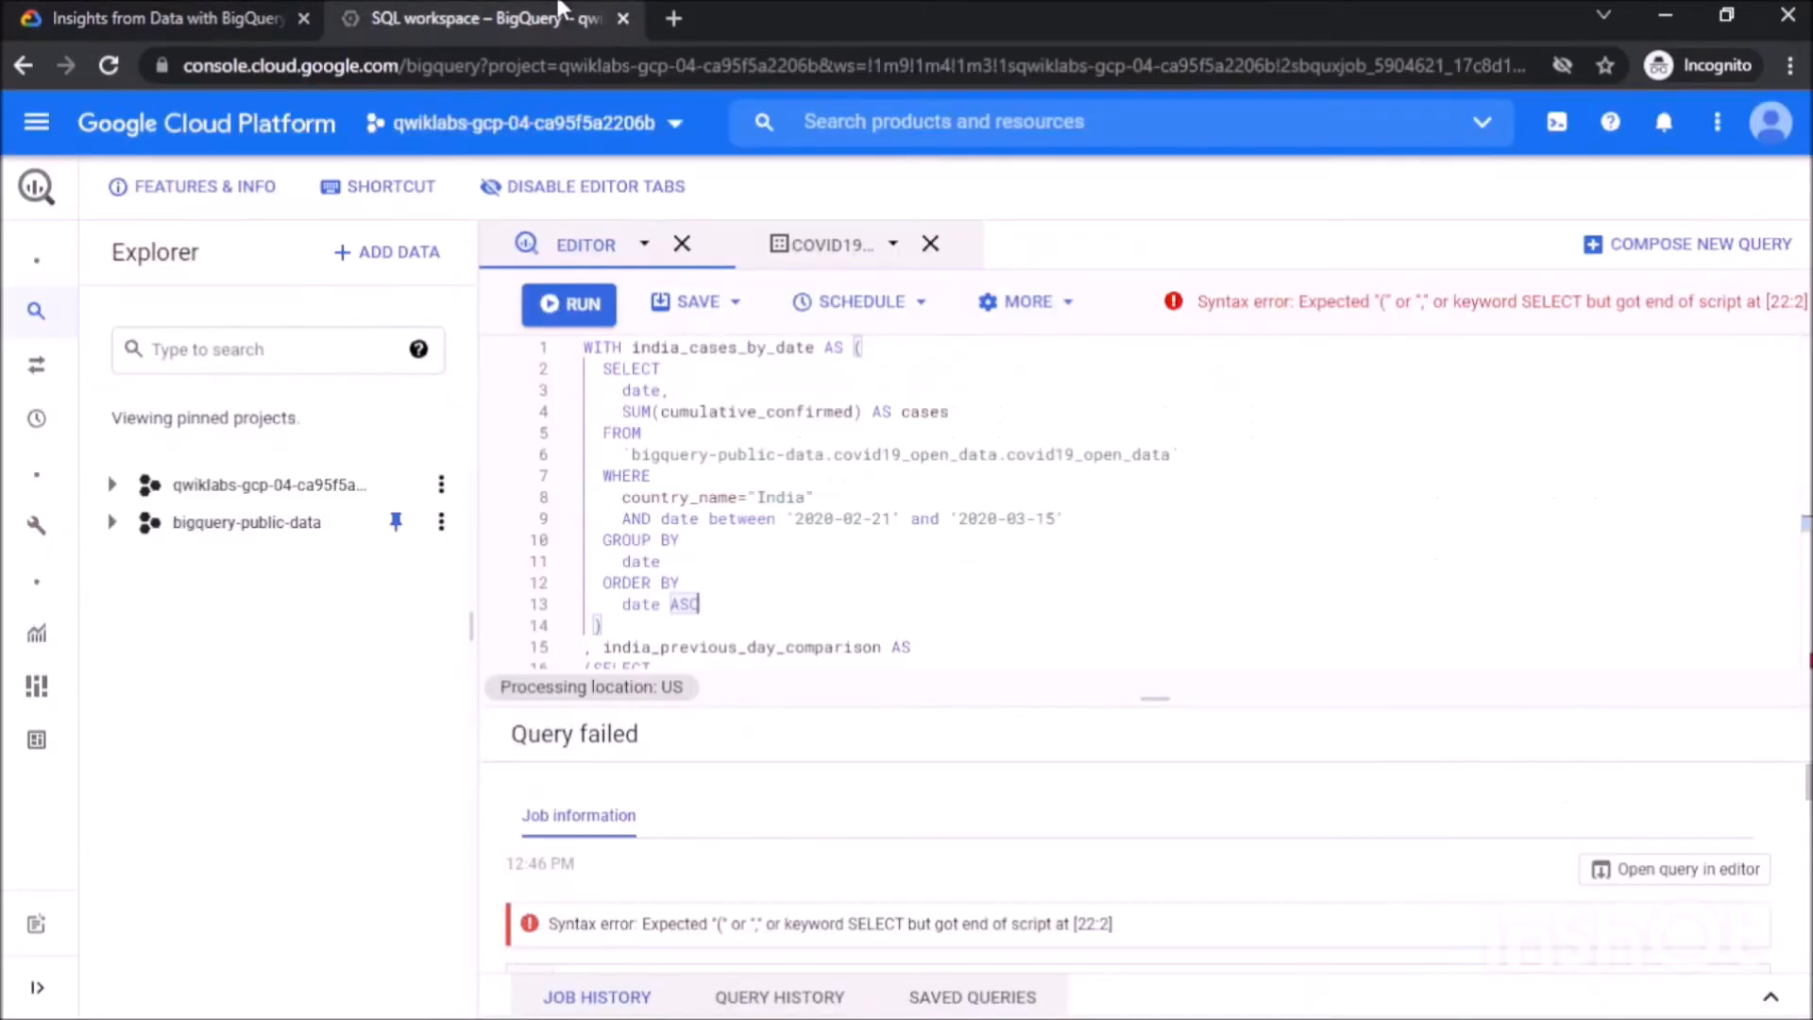
pyautogui.click(907, 569)
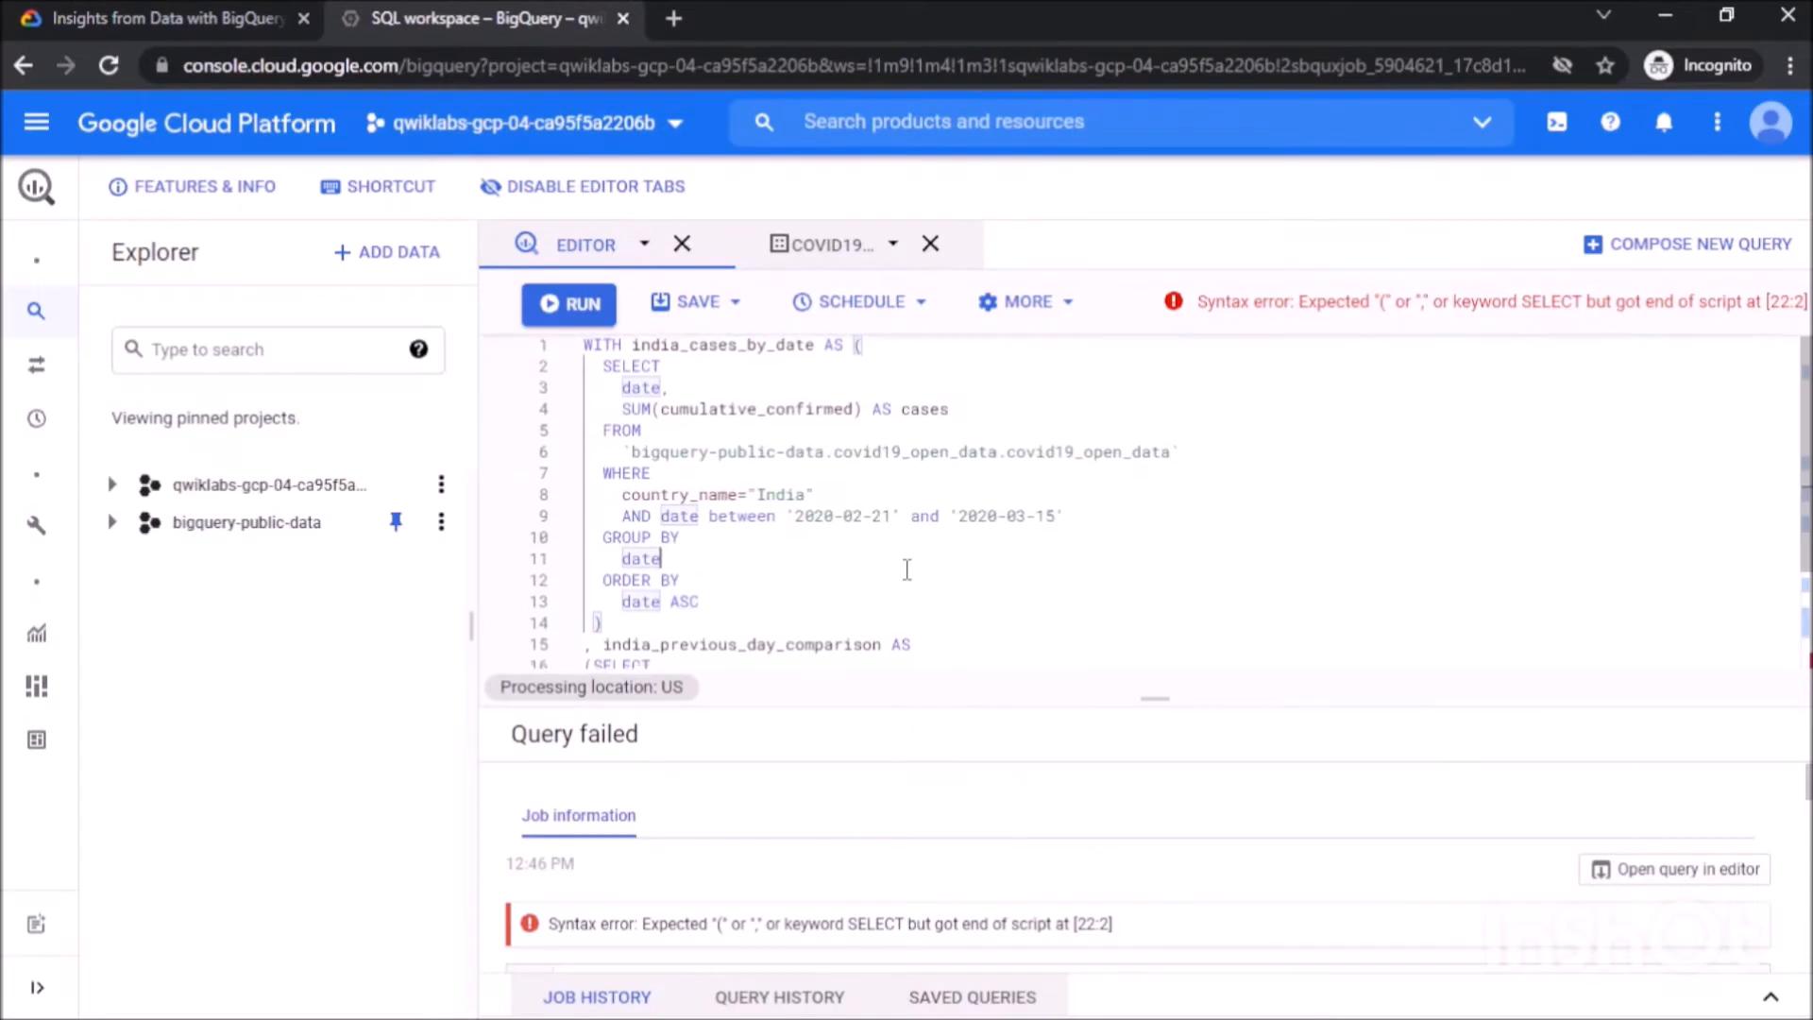
pyautogui.scroll(-3, 906, 569)
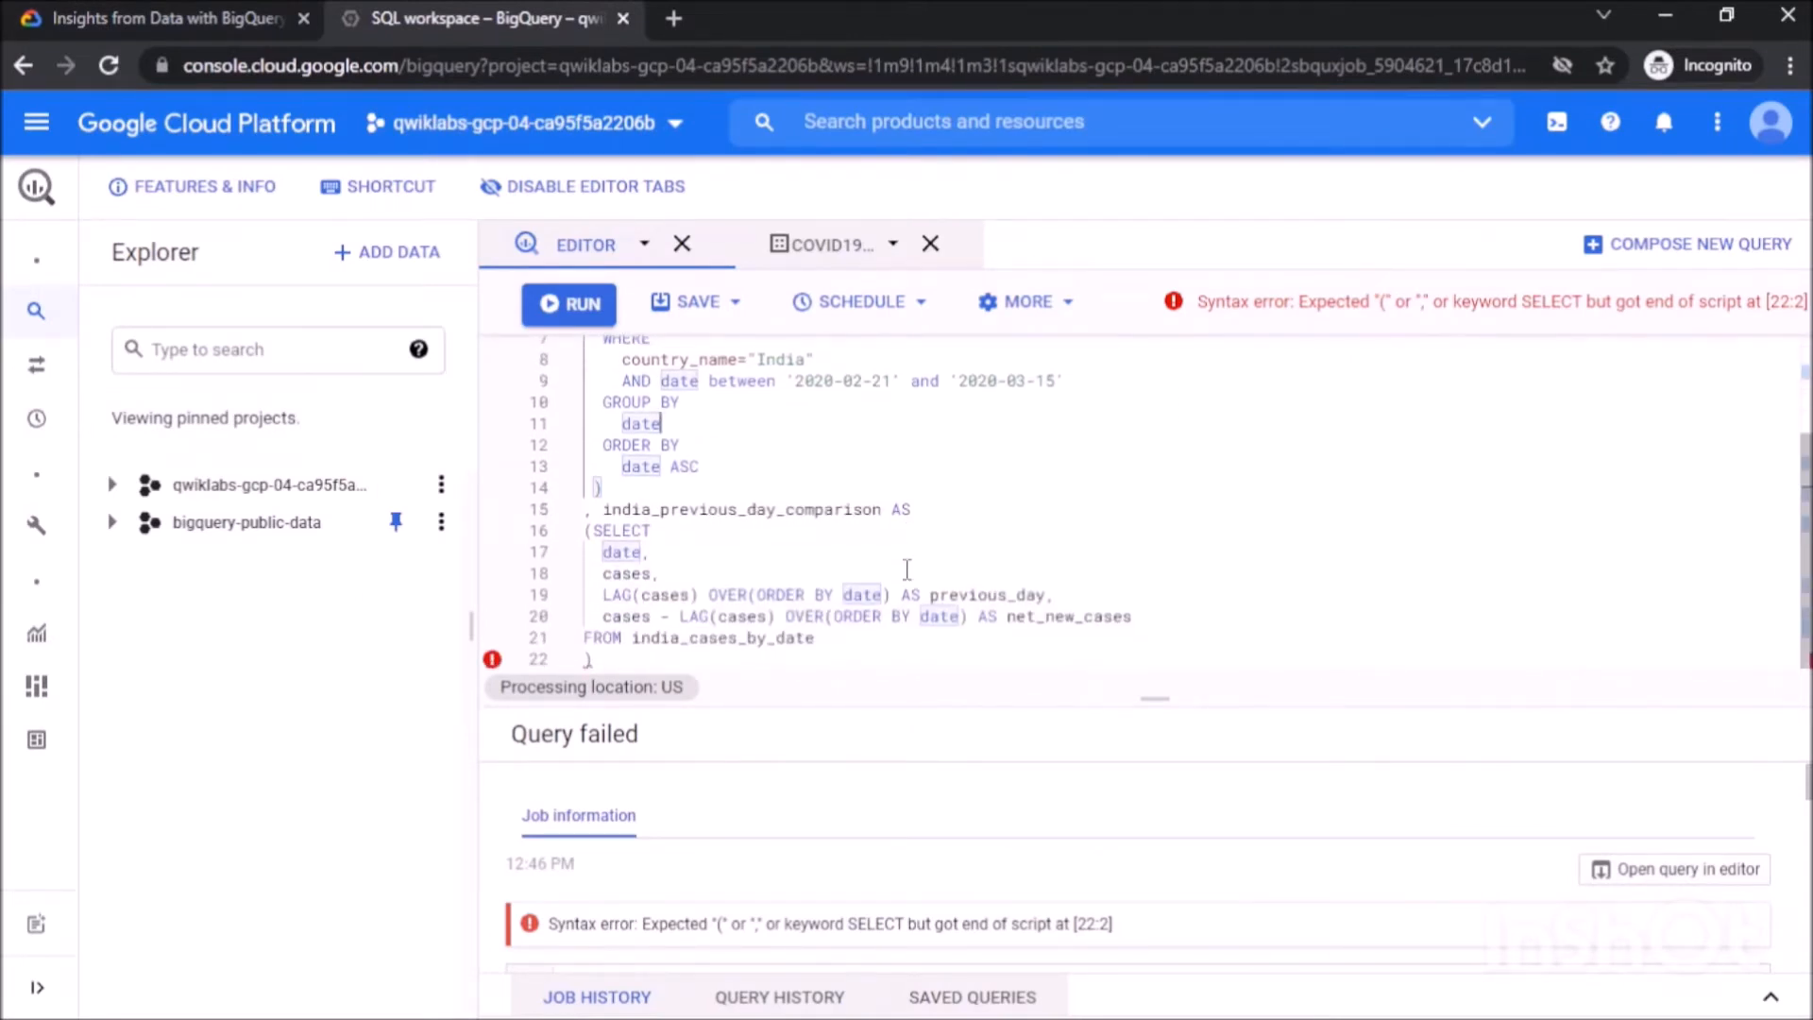
# Add SELECT count(*) from india_previous_day_comparison on new lines after the query's closing parenthesis.
pyautogui.click(824, 642)
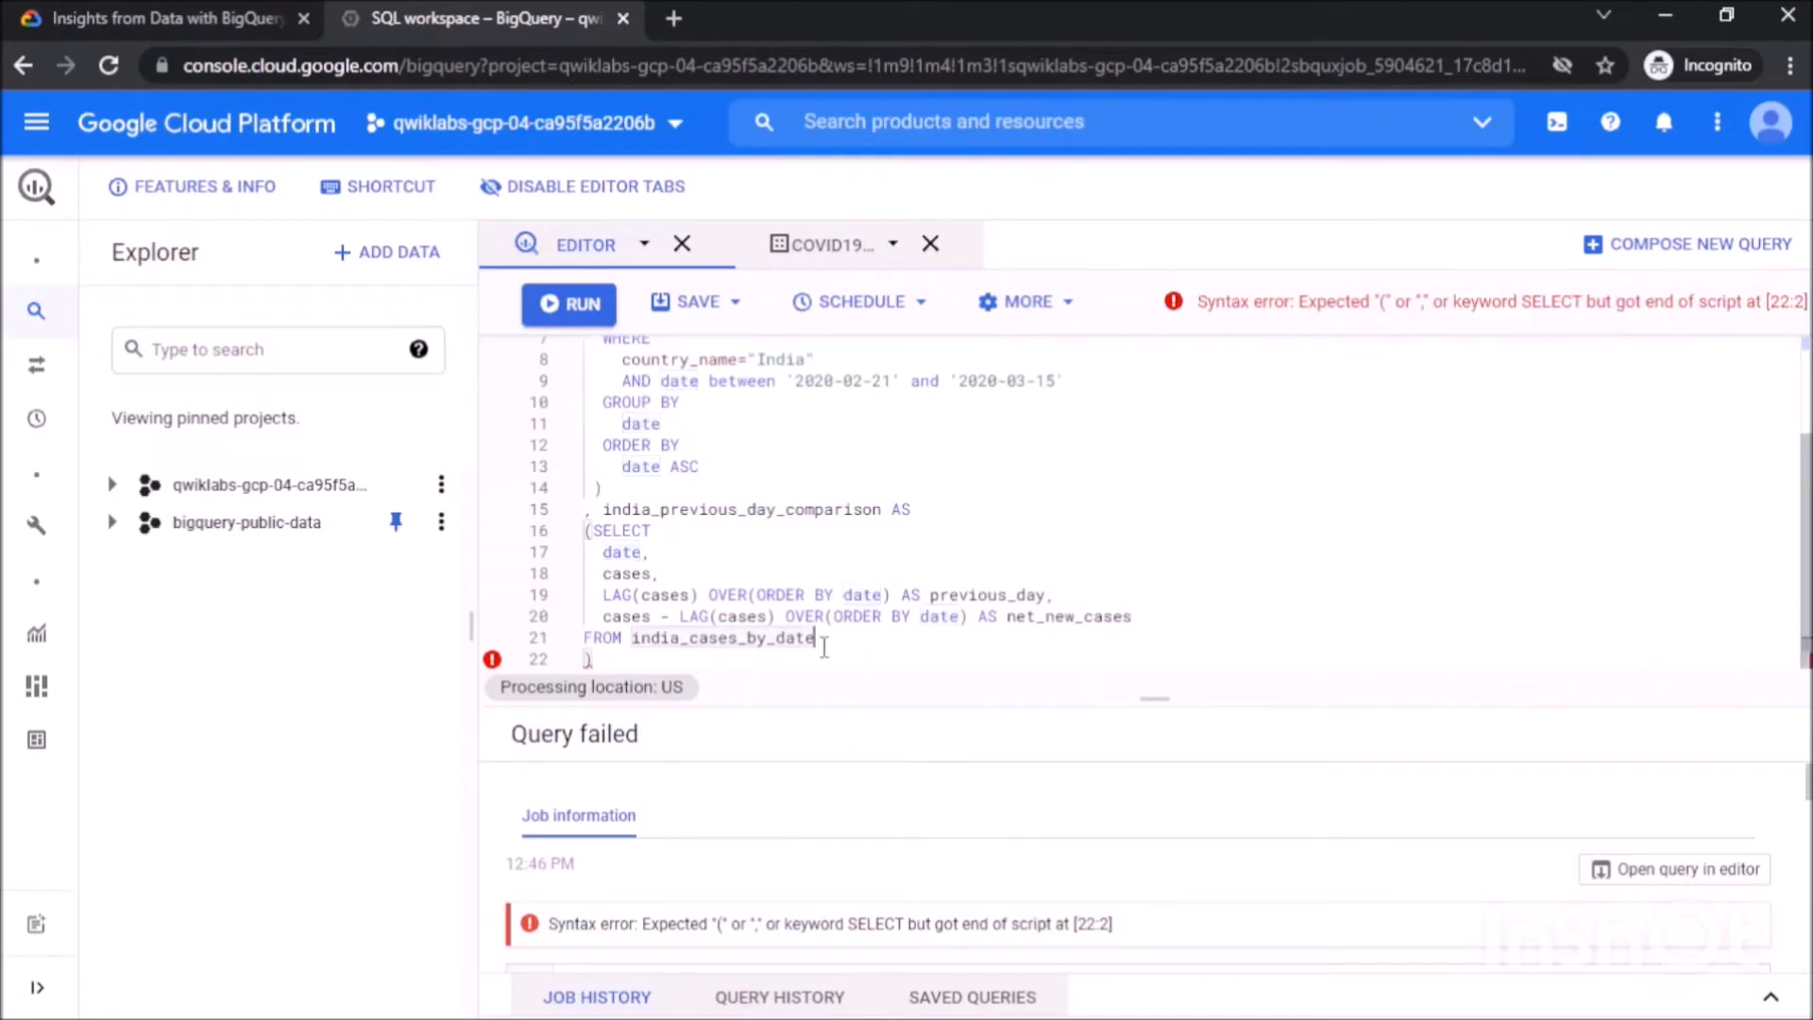
pyautogui.click(819, 665)
pyautogui.press('Return')
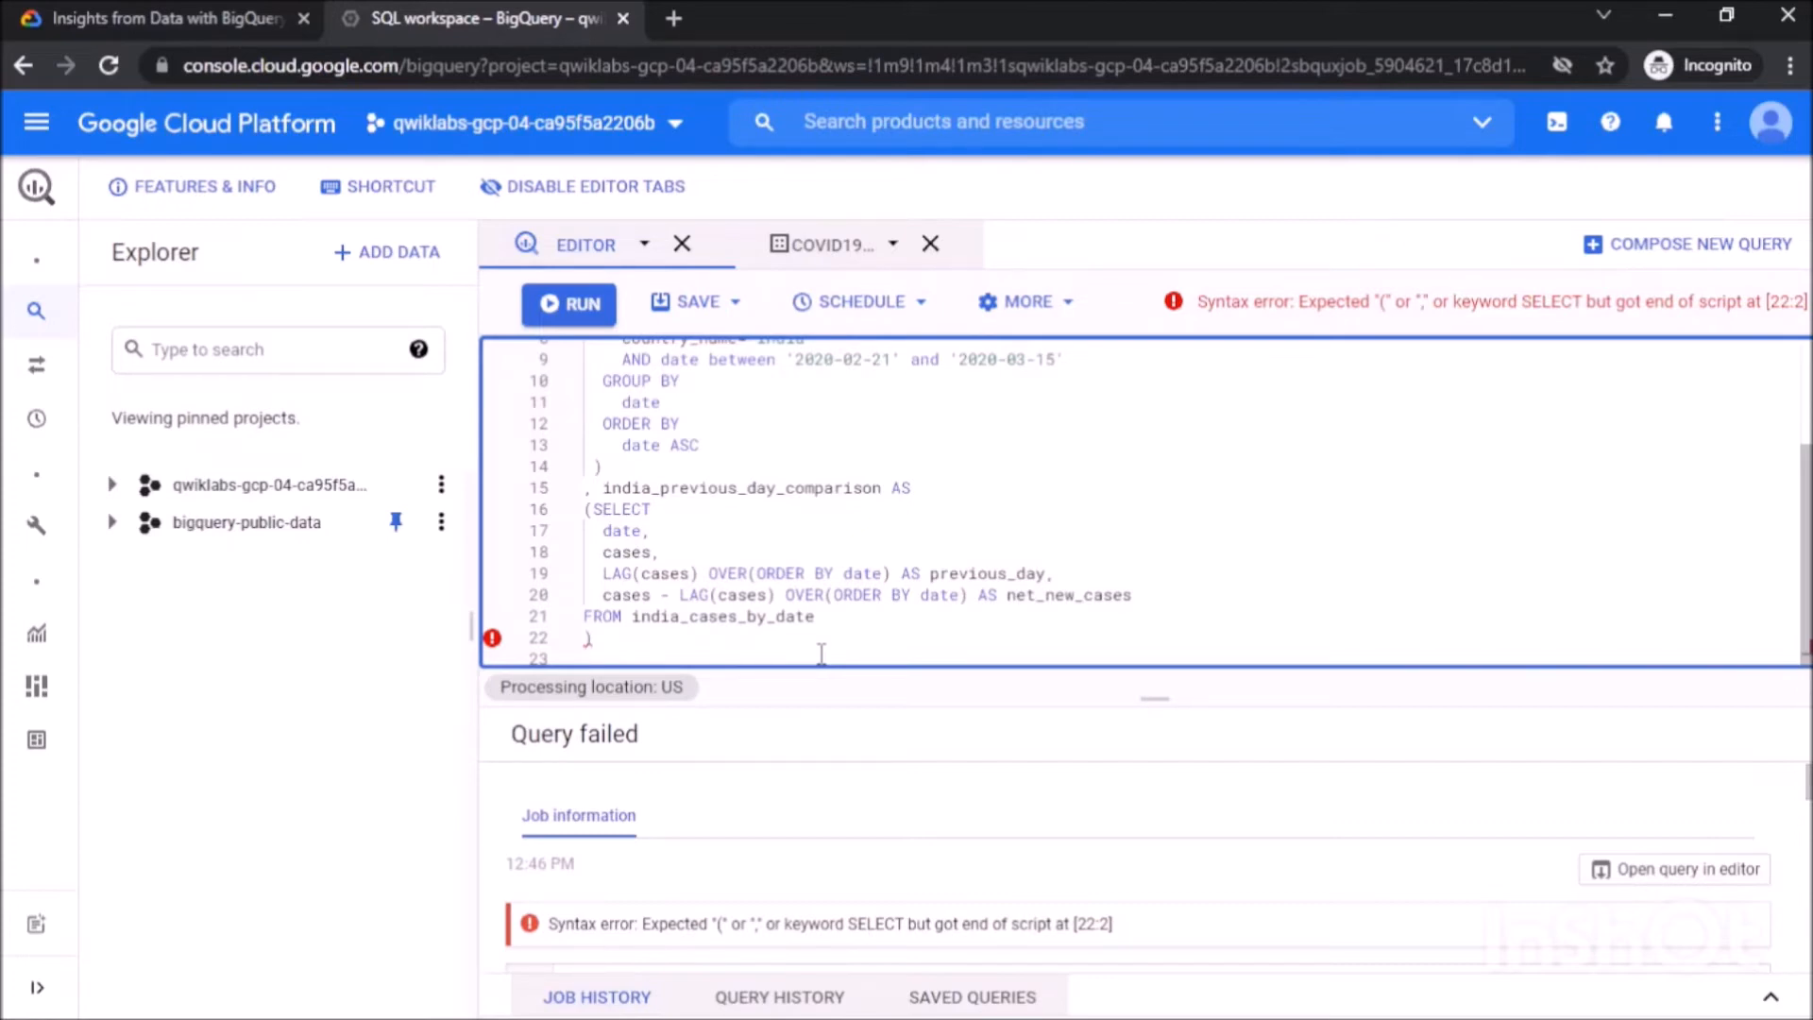
pyautogui.write('ELEc')
pyautogui.moveTo(1163, 696); pyautogui.dragTo(1163, 788)
pyautogui.write('t')
pyautogui.press('BackSpace')
pyautogui.press('BackSpace')
pyautogui.write('CT count(*)')
pyautogui.press('Return')
pyautogui.press('Return')
pyautogui.press('Up')
pyautogui.write('from india_pre')
pyautogui.press('Tab')
# Finish the statement with the condition where net_new_cases=0, run the query and enlarge the results area.
pyautogui.write('where net_new_cases')
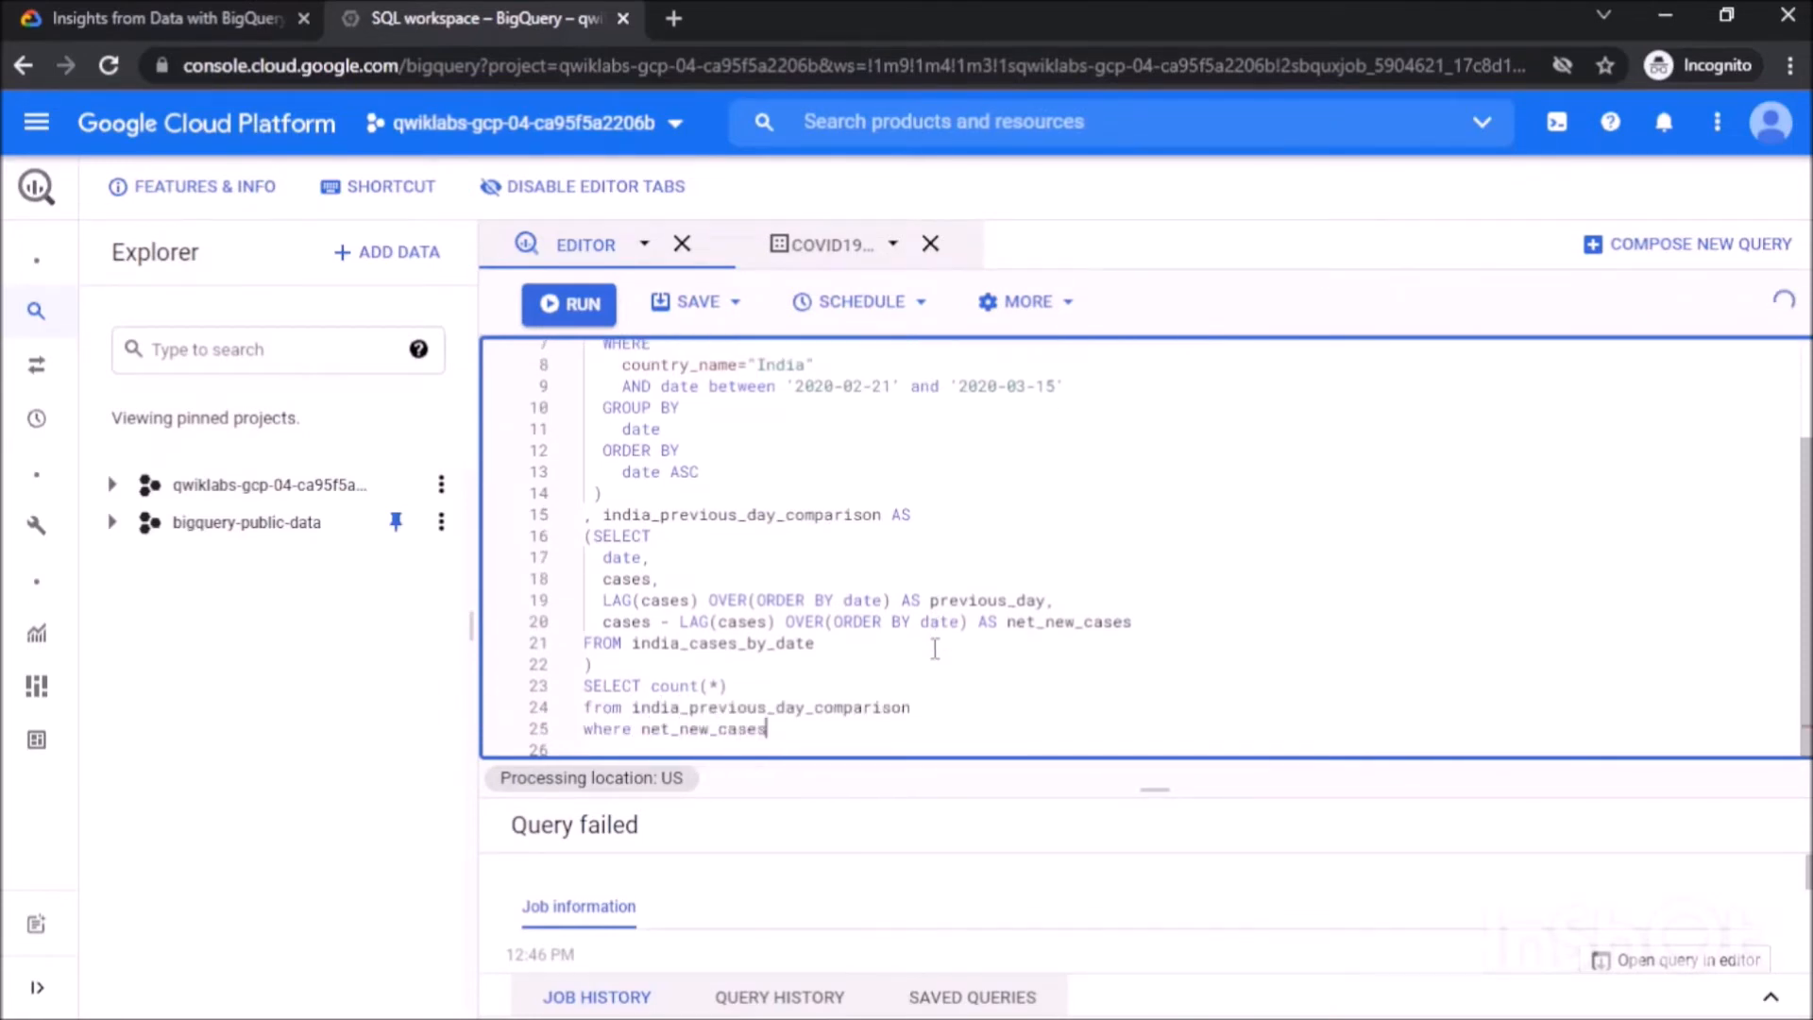
pyautogui.write('=0')
pyautogui.click(710, 729)
pyautogui.press('Delete')
pyautogui.press('Delete')
pyautogui.press('Delete')
pyautogui.press('Delete')
pyautogui.press('Delete')
pyautogui.press('Delete')
pyautogui.press('Tab')
pyautogui.hotkey('ctrl', 'Return')
pyautogui.moveTo(1156, 780); pyautogui.dragTo(1156, 588)
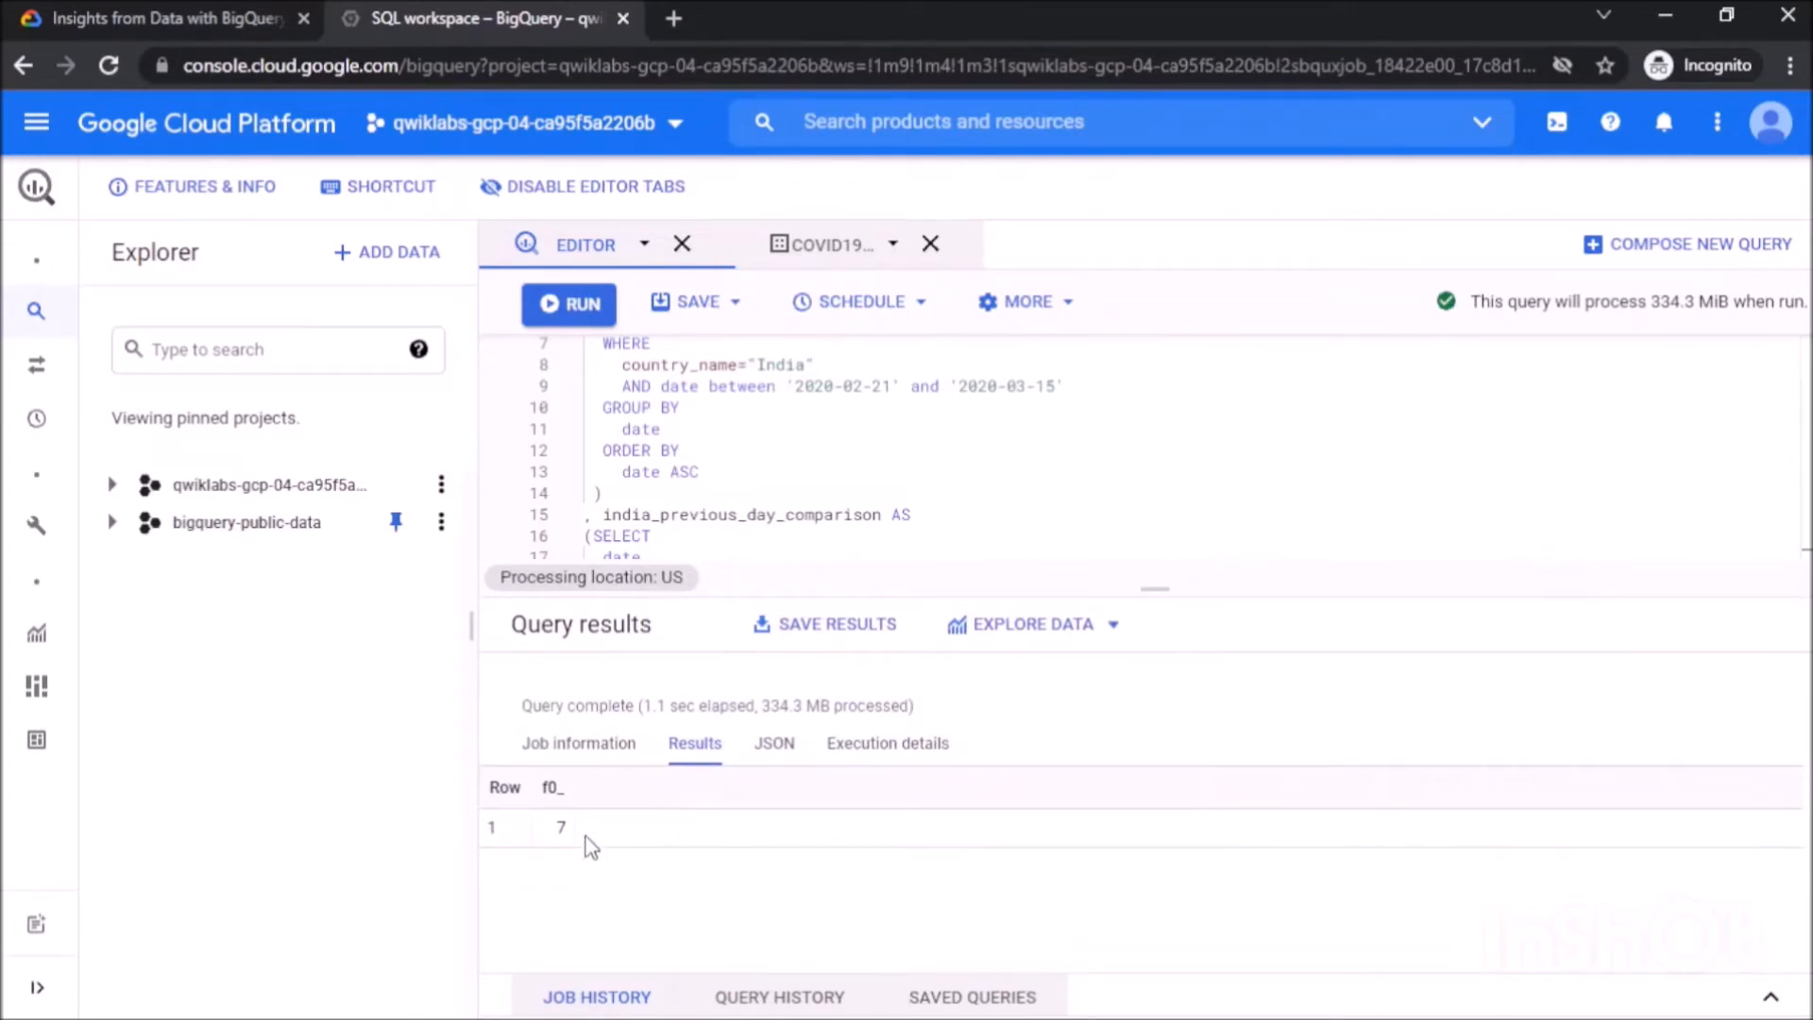
# Check the progress of the lab's Query 6 task and read the Query 7: Doubling rate instructions.
pyautogui.click(182, 17)
pyautogui.scroll(-7, 760, 865)
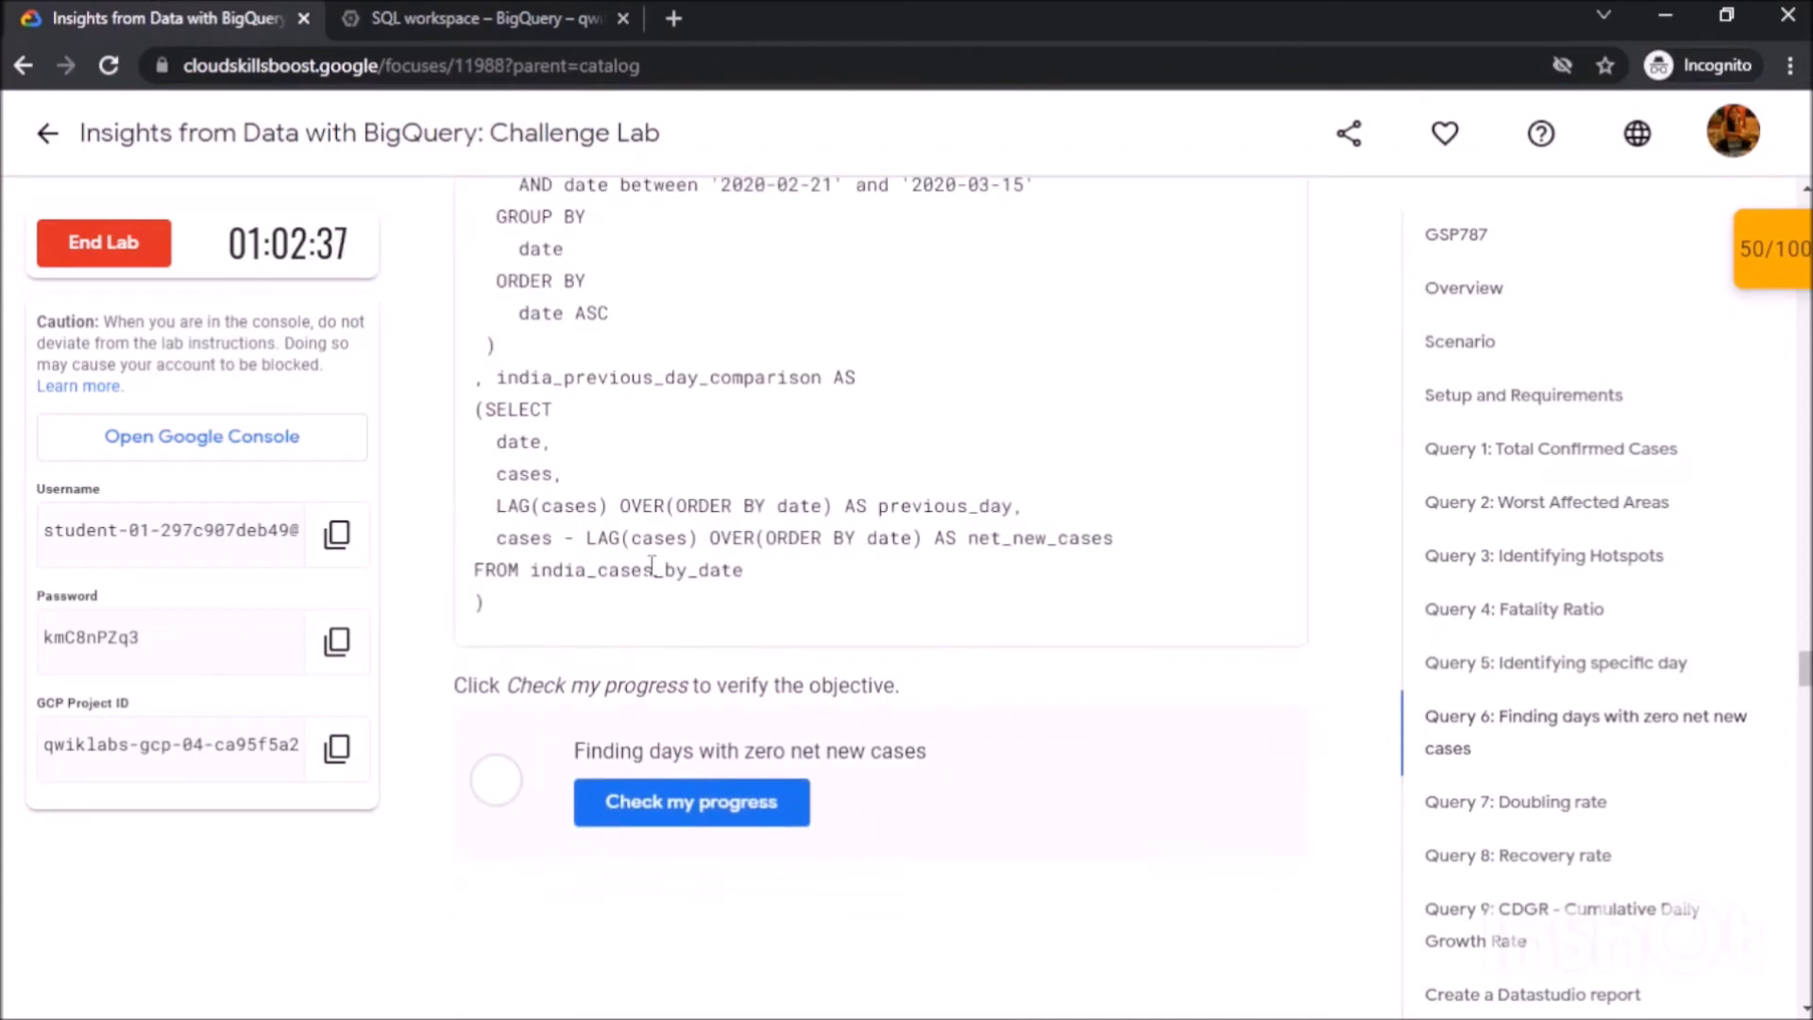
pyautogui.click(742, 829)
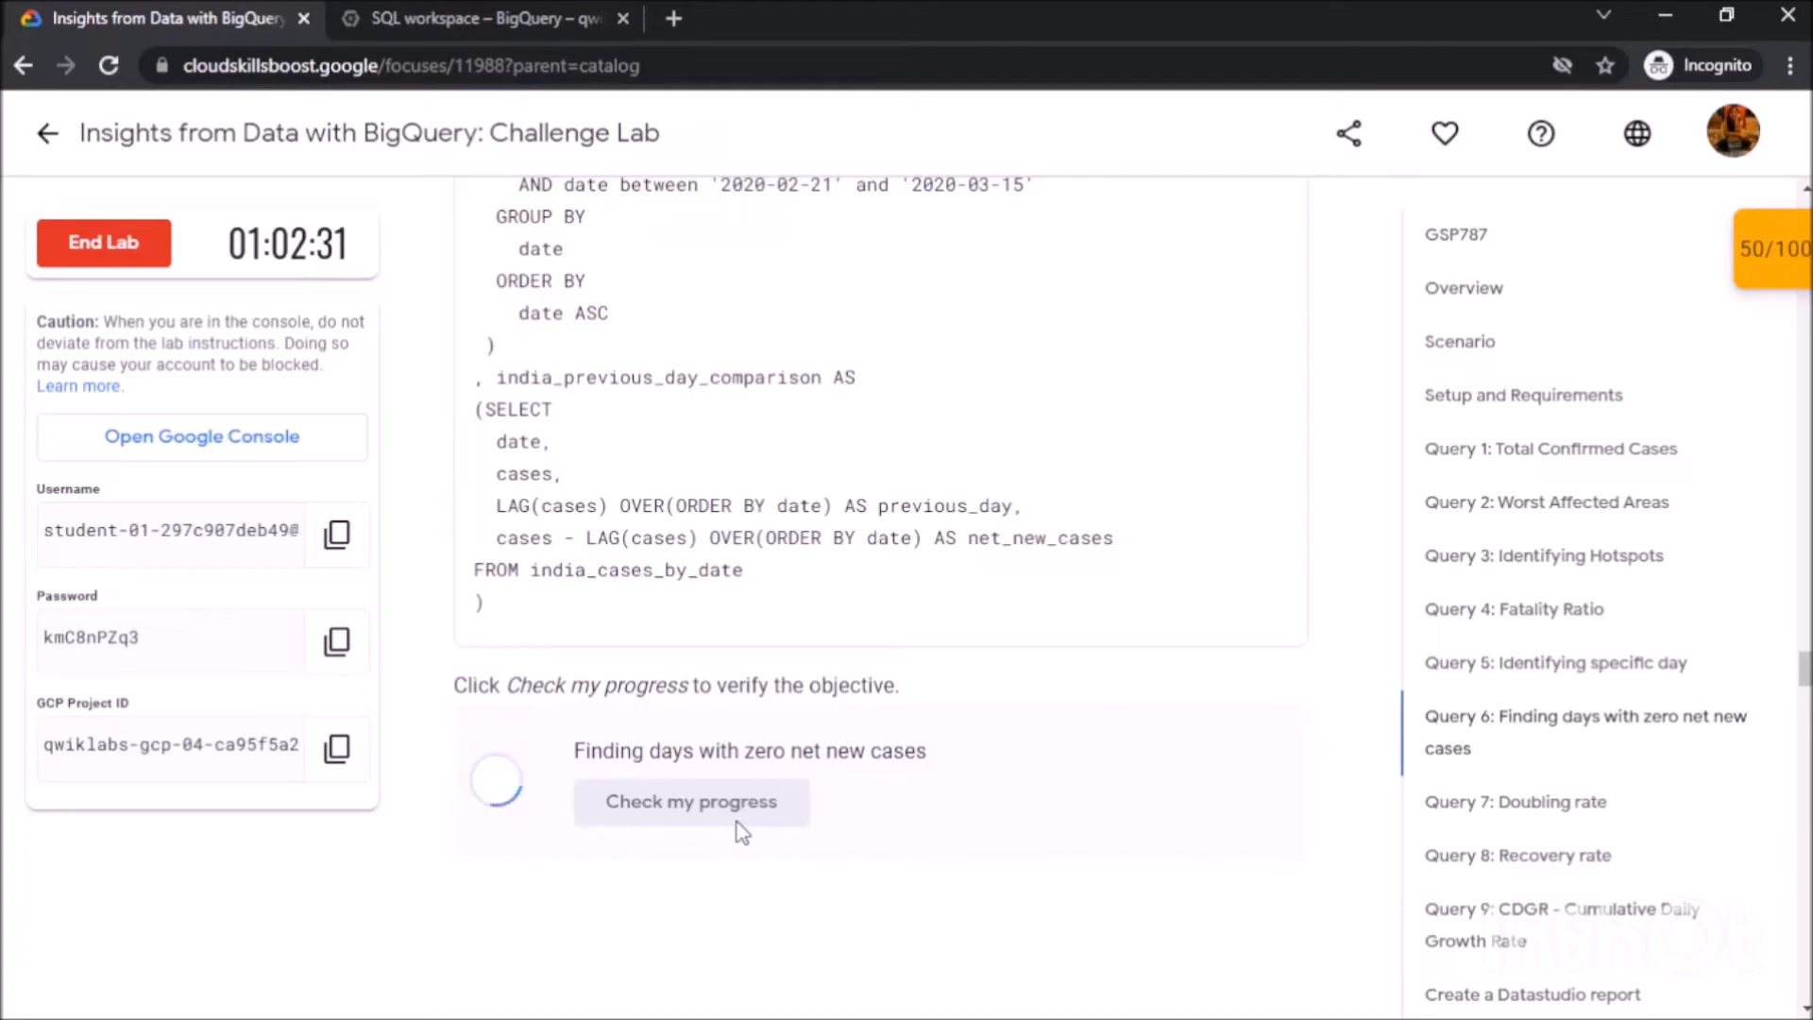
pyautogui.scroll(-8, 741, 831)
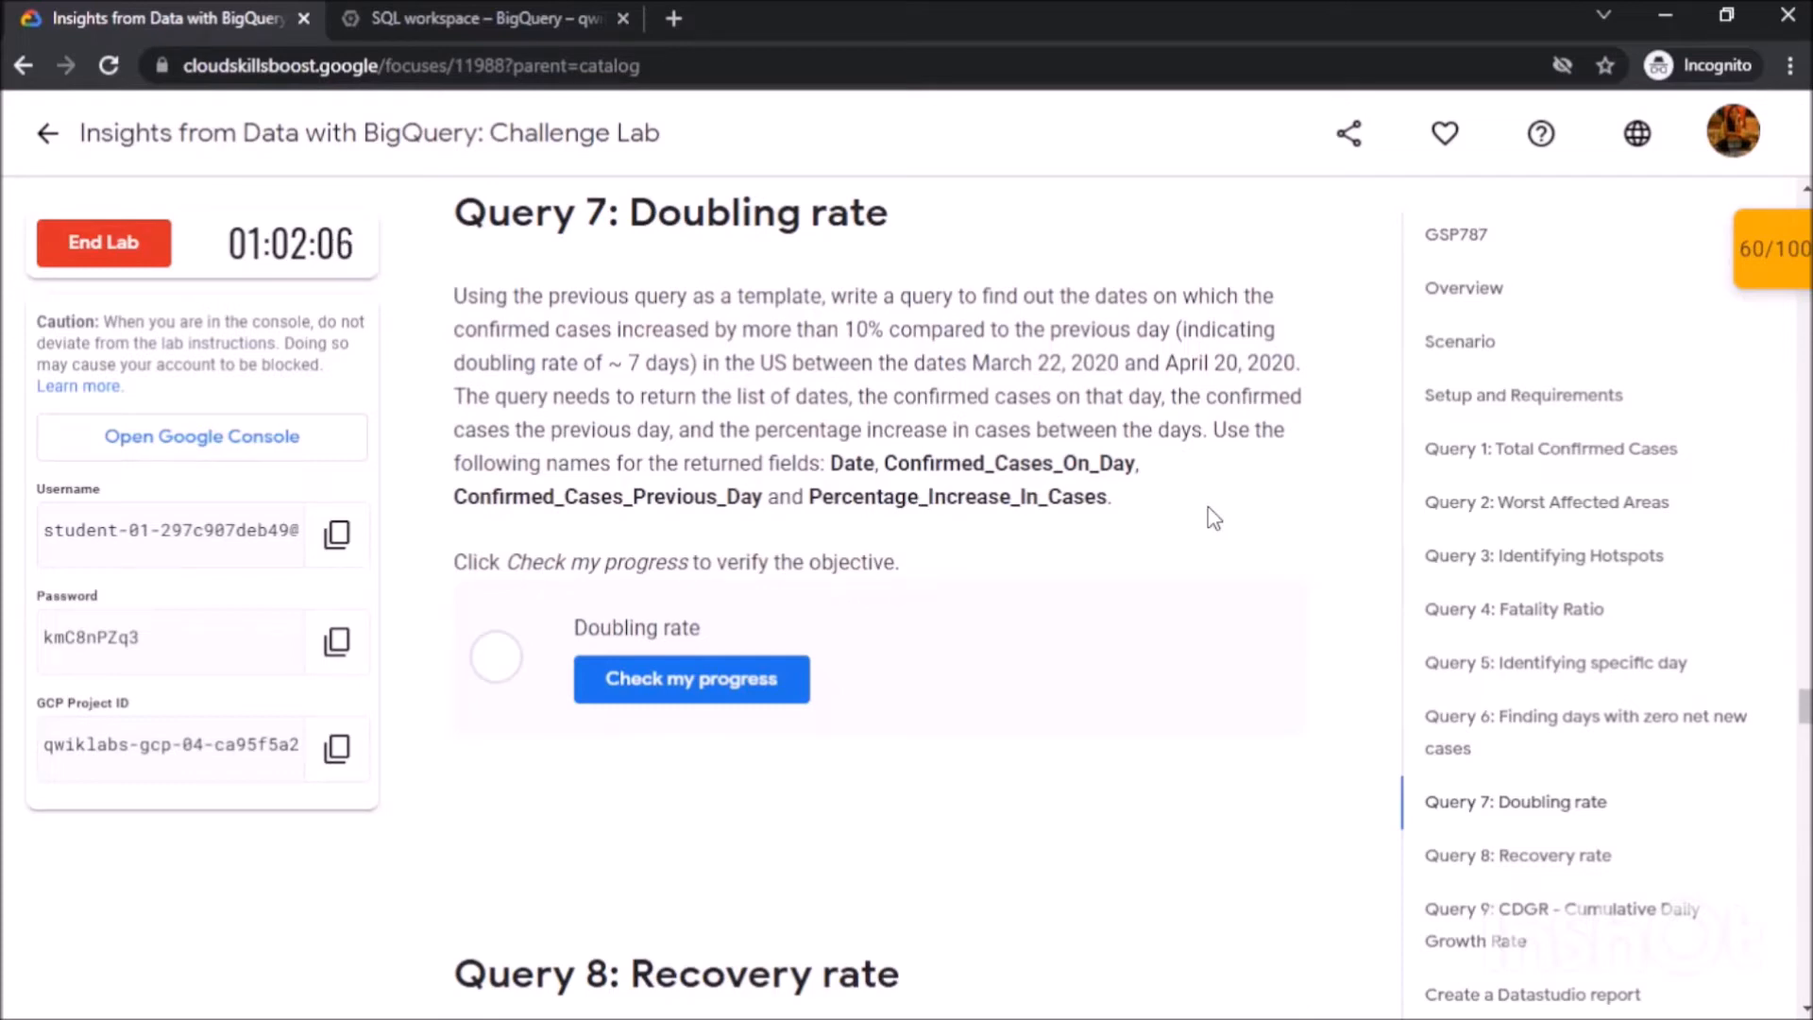
# Delete the closing SELECT count(*) statement with its from and where lines from the query in BigQuery.
pyautogui.click(487, 19)
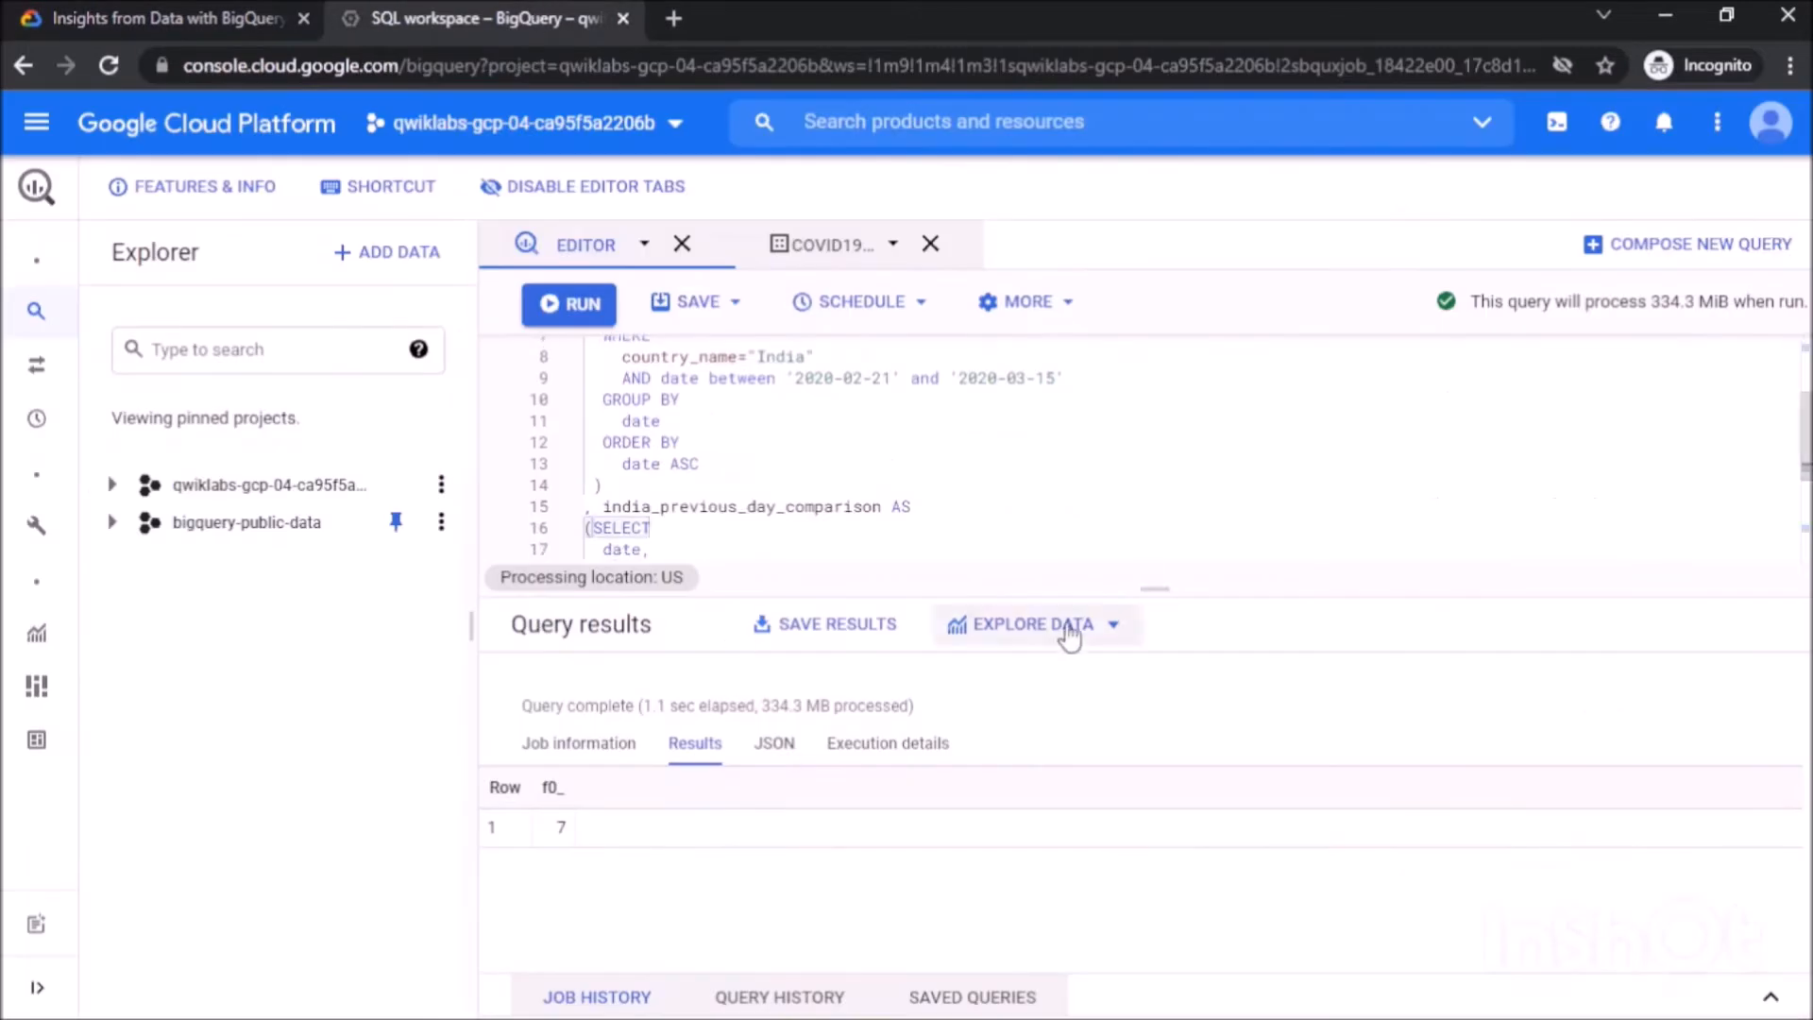
pyautogui.moveTo(1154, 592); pyautogui.dragTo(1154, 776)
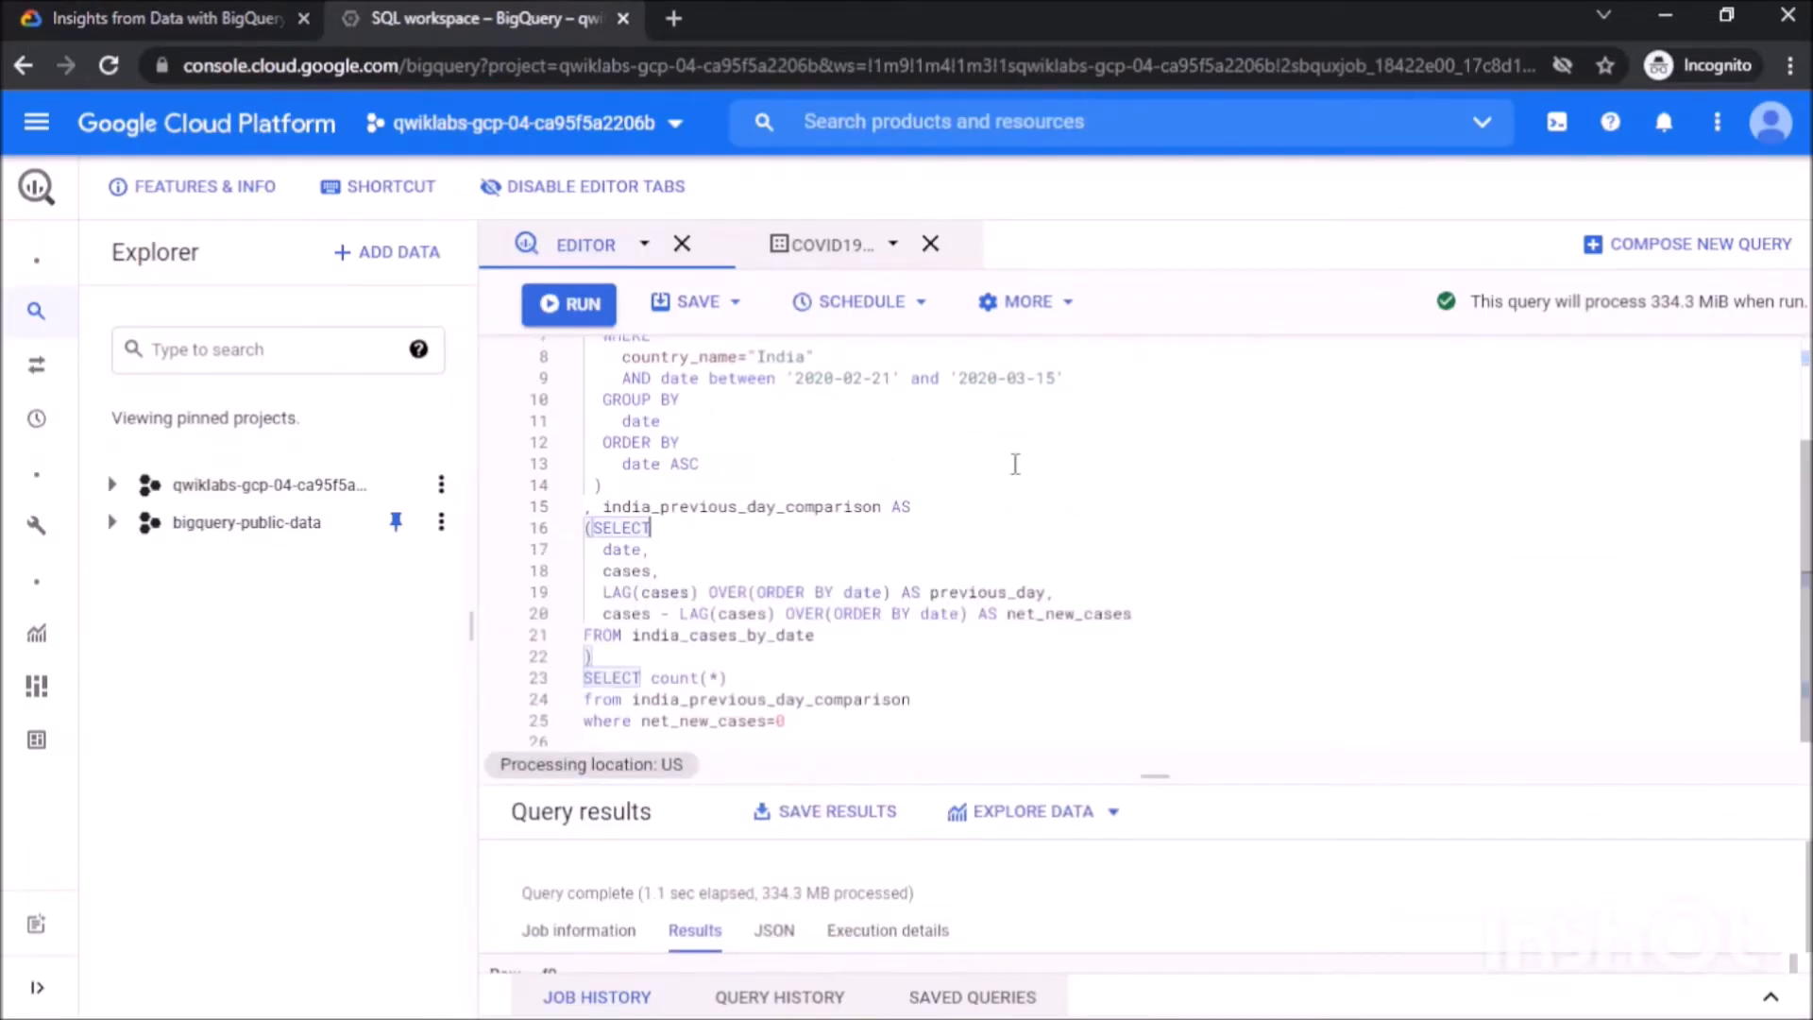
pyautogui.scroll(-1, 1015, 463)
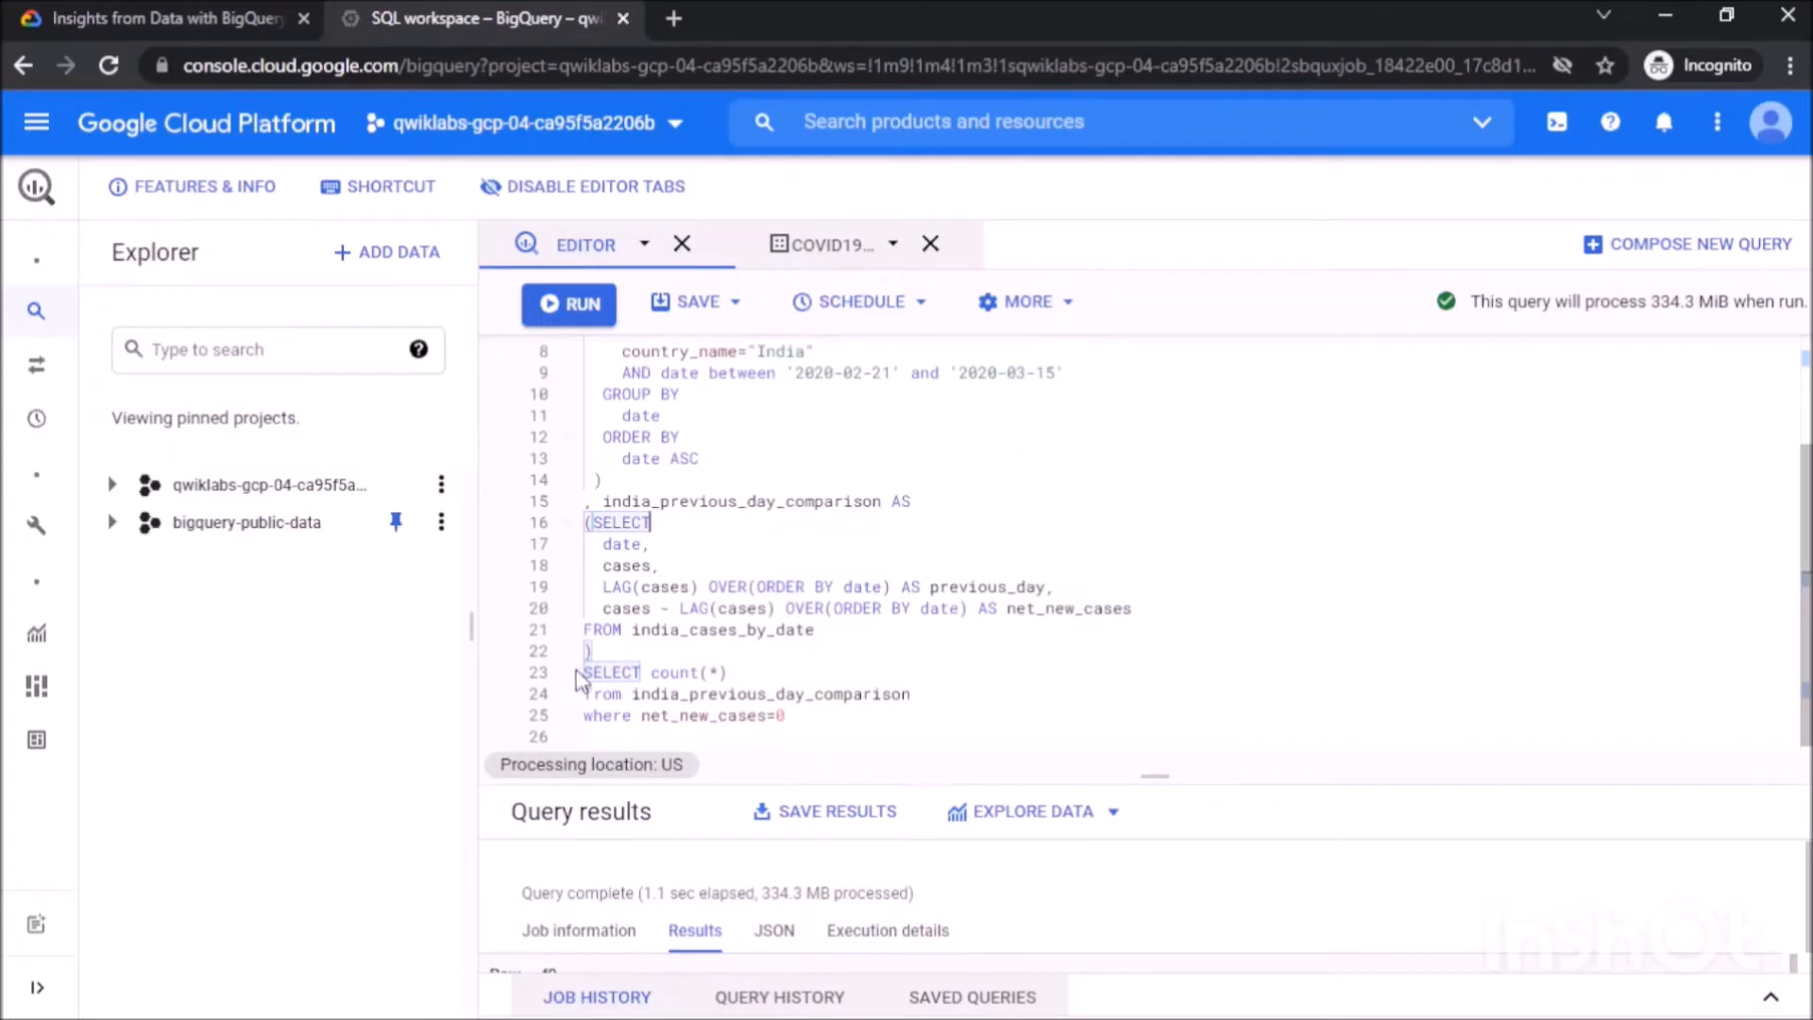
pyautogui.moveTo(587, 672); pyautogui.dragTo(813, 715)
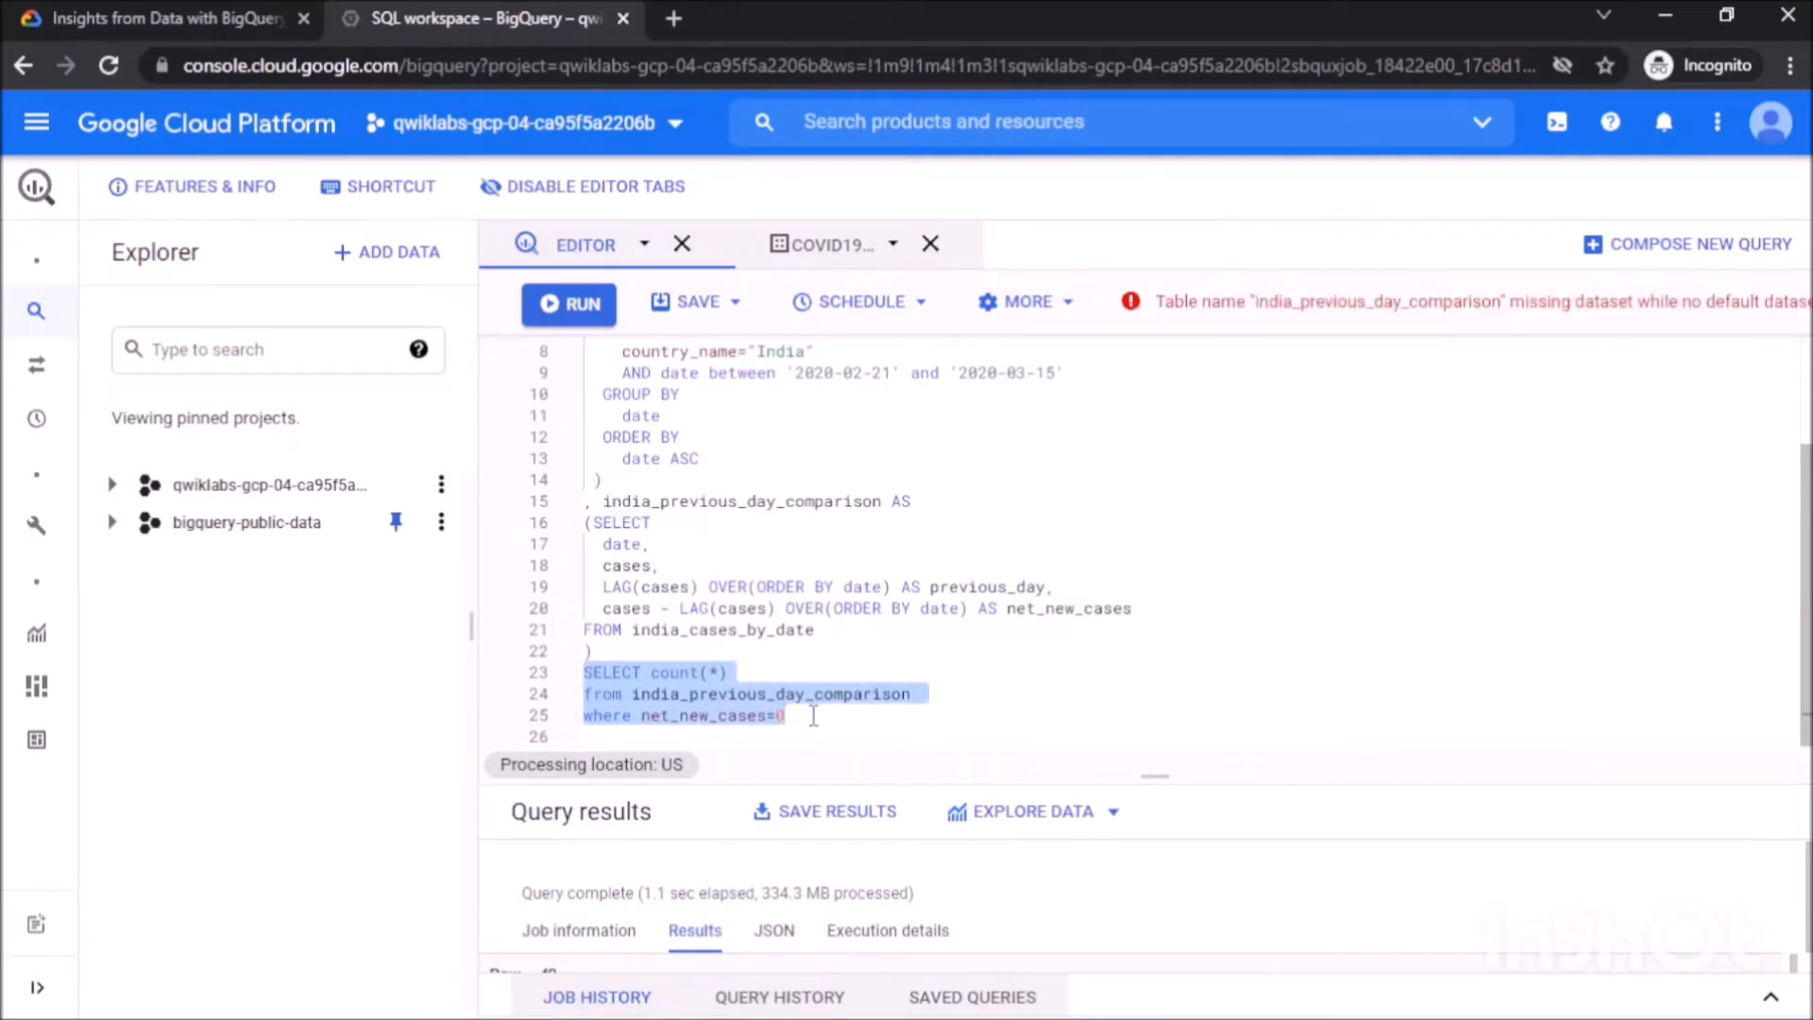
pyautogui.press('BackSpace')
pyautogui.press('Return')
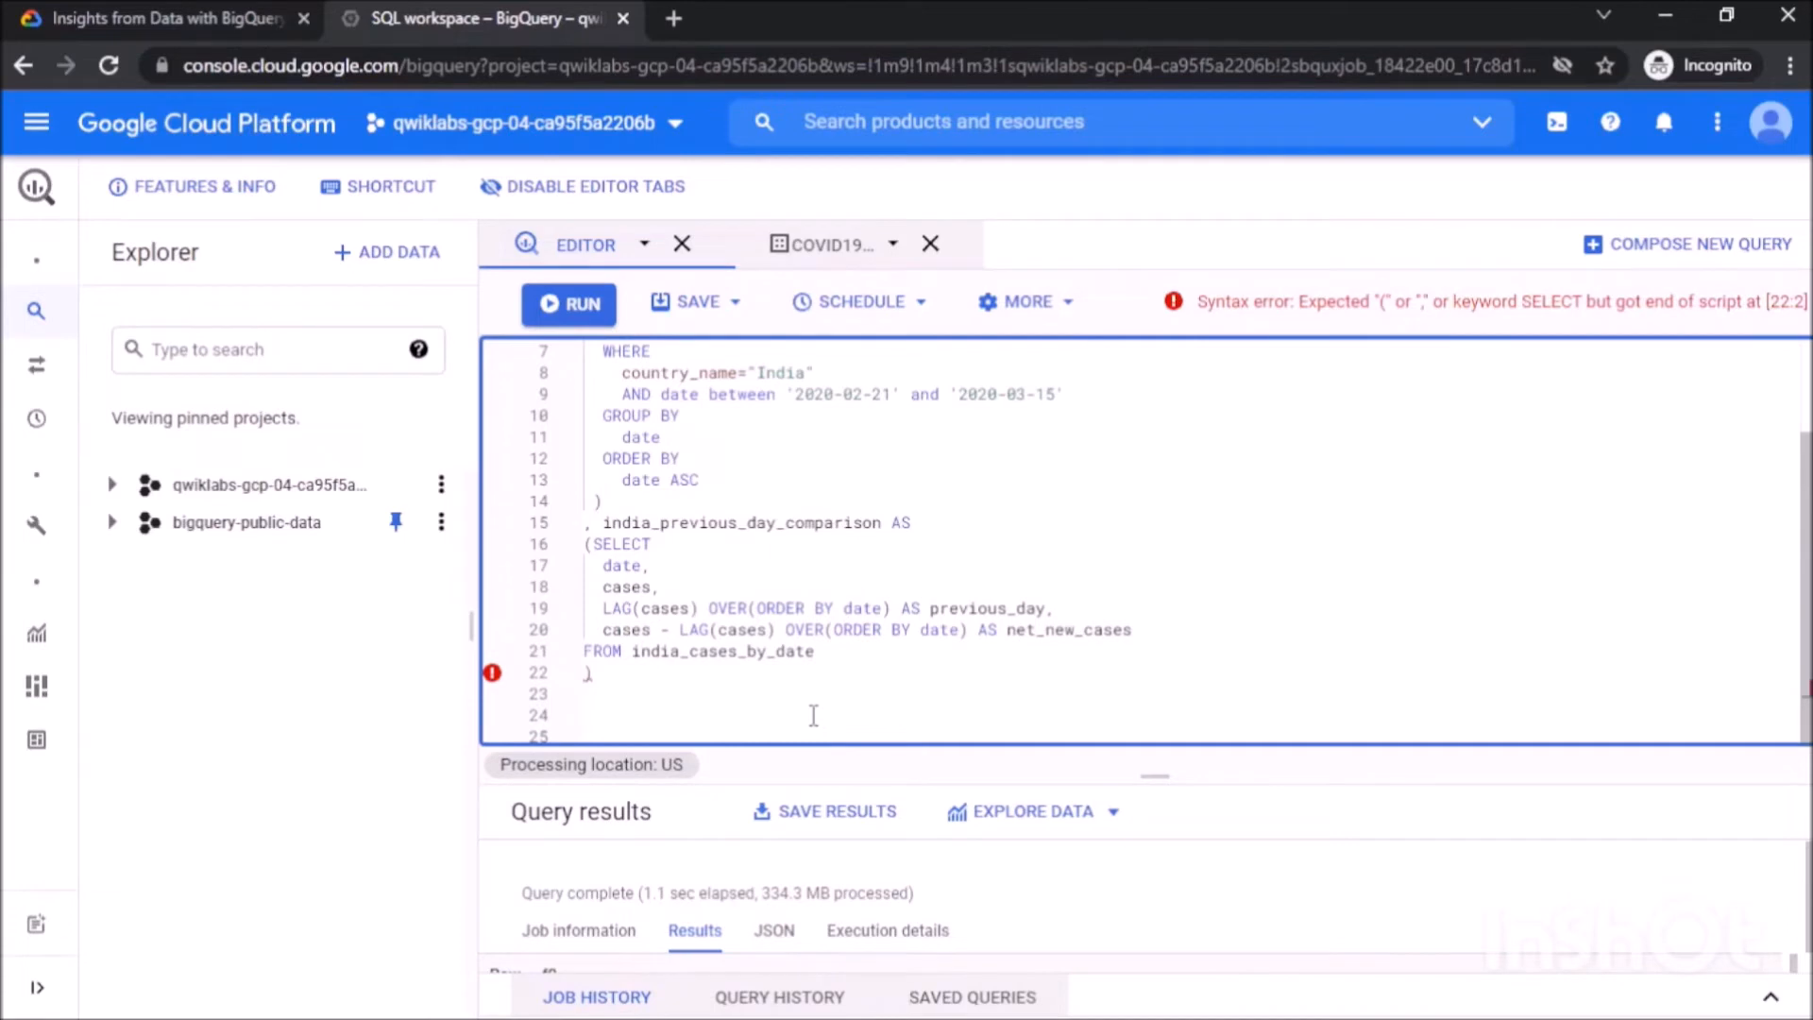
# Start a new final statement with SELECT Date below the closing parenthesis.
pyautogui.write('SELE')
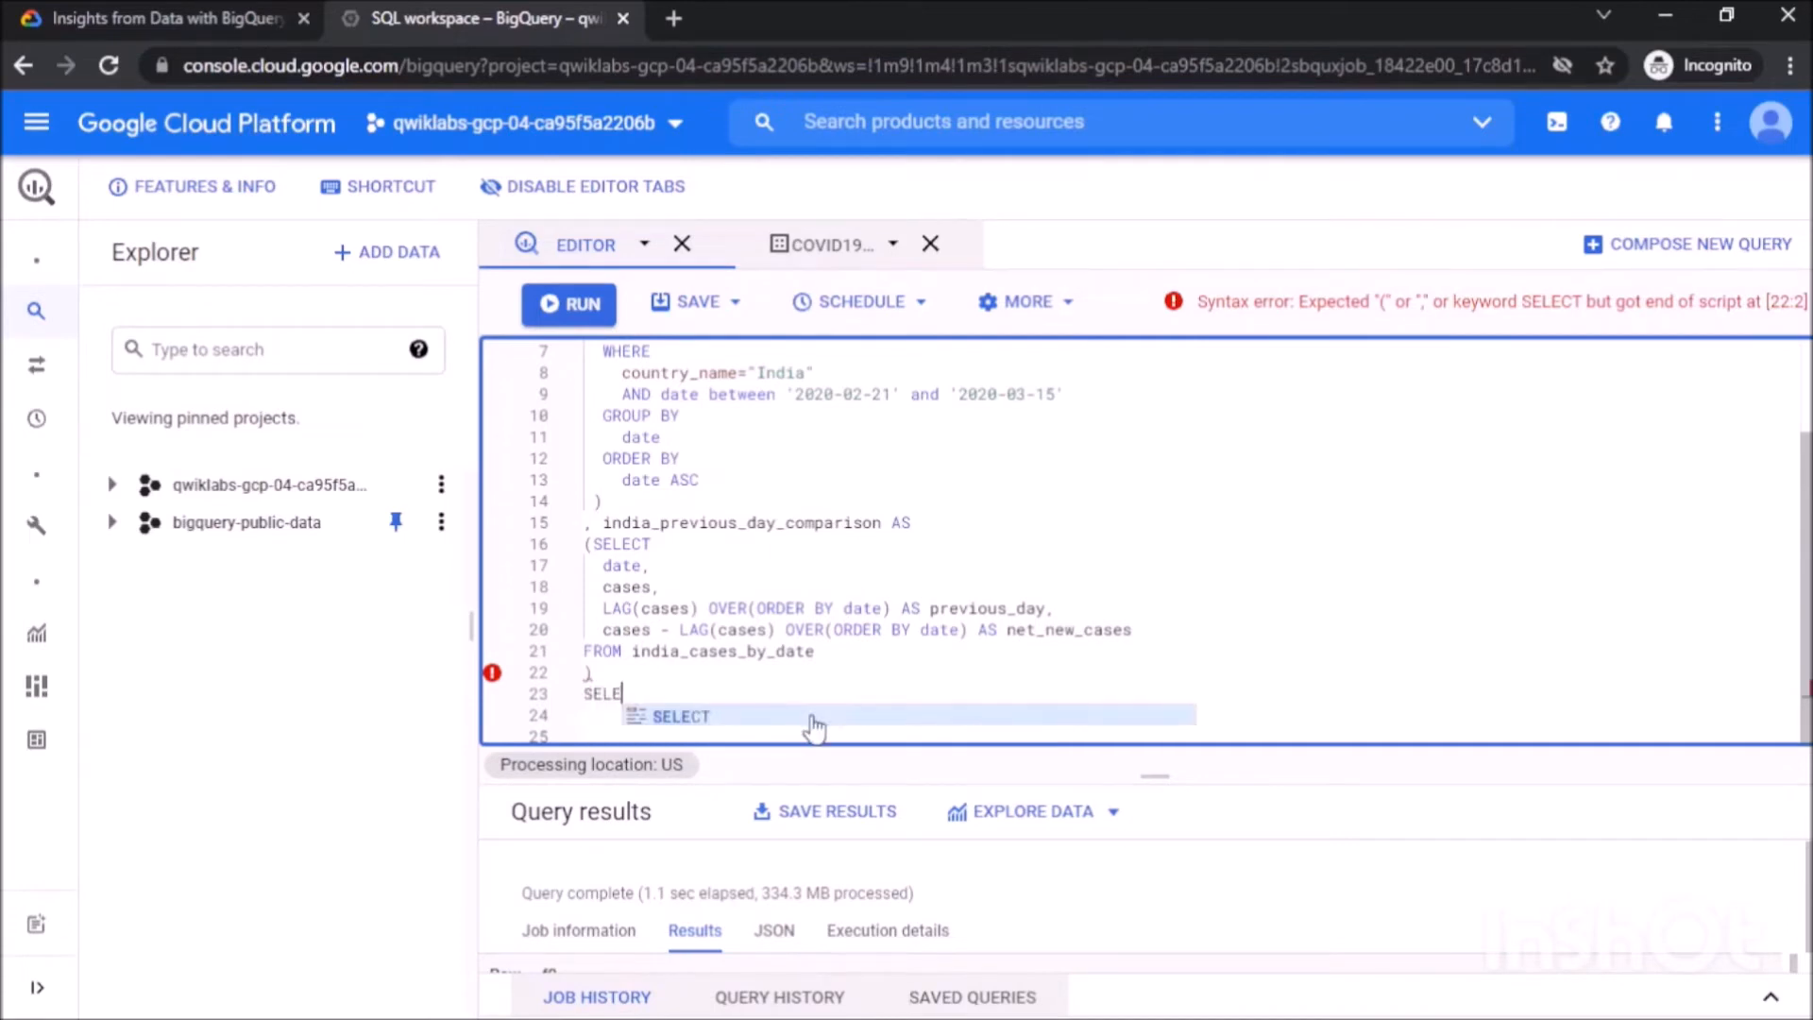
pyautogui.write('CT date')
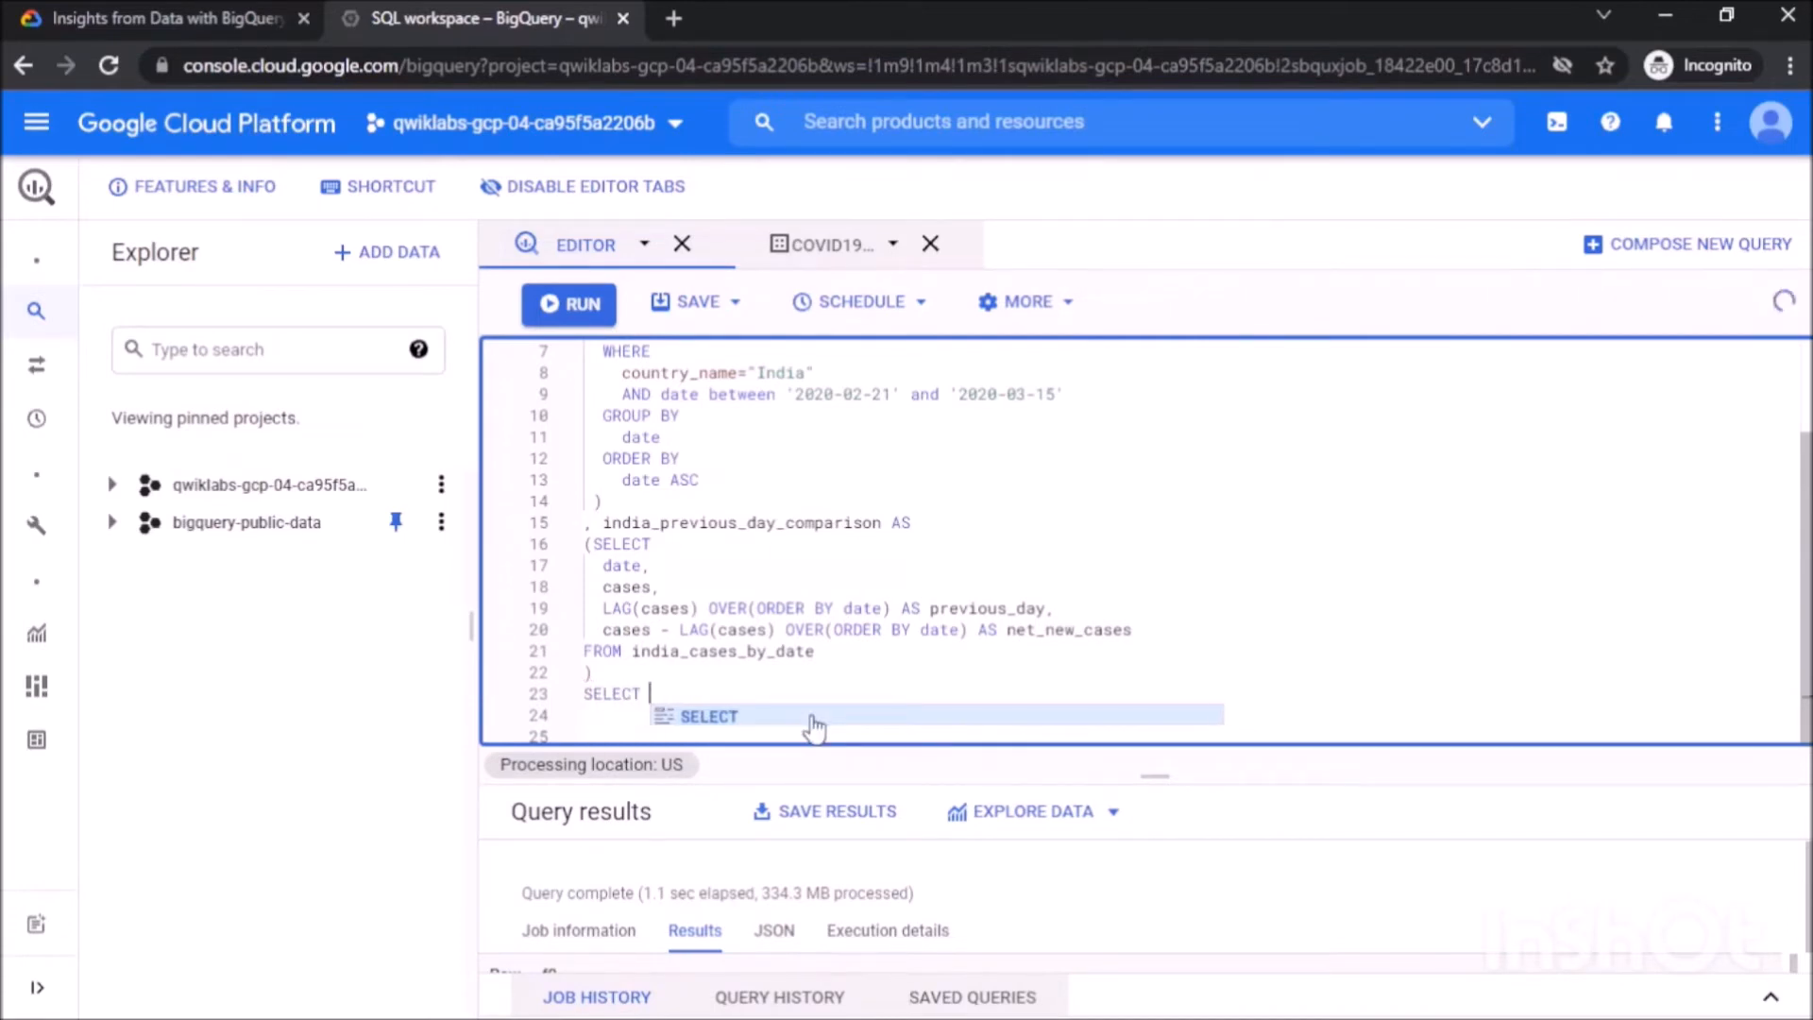
pyautogui.press('BackSpace')
pyautogui.press('BackSpace')
pyautogui.press('BackSpace')
pyautogui.press('BackSpace')
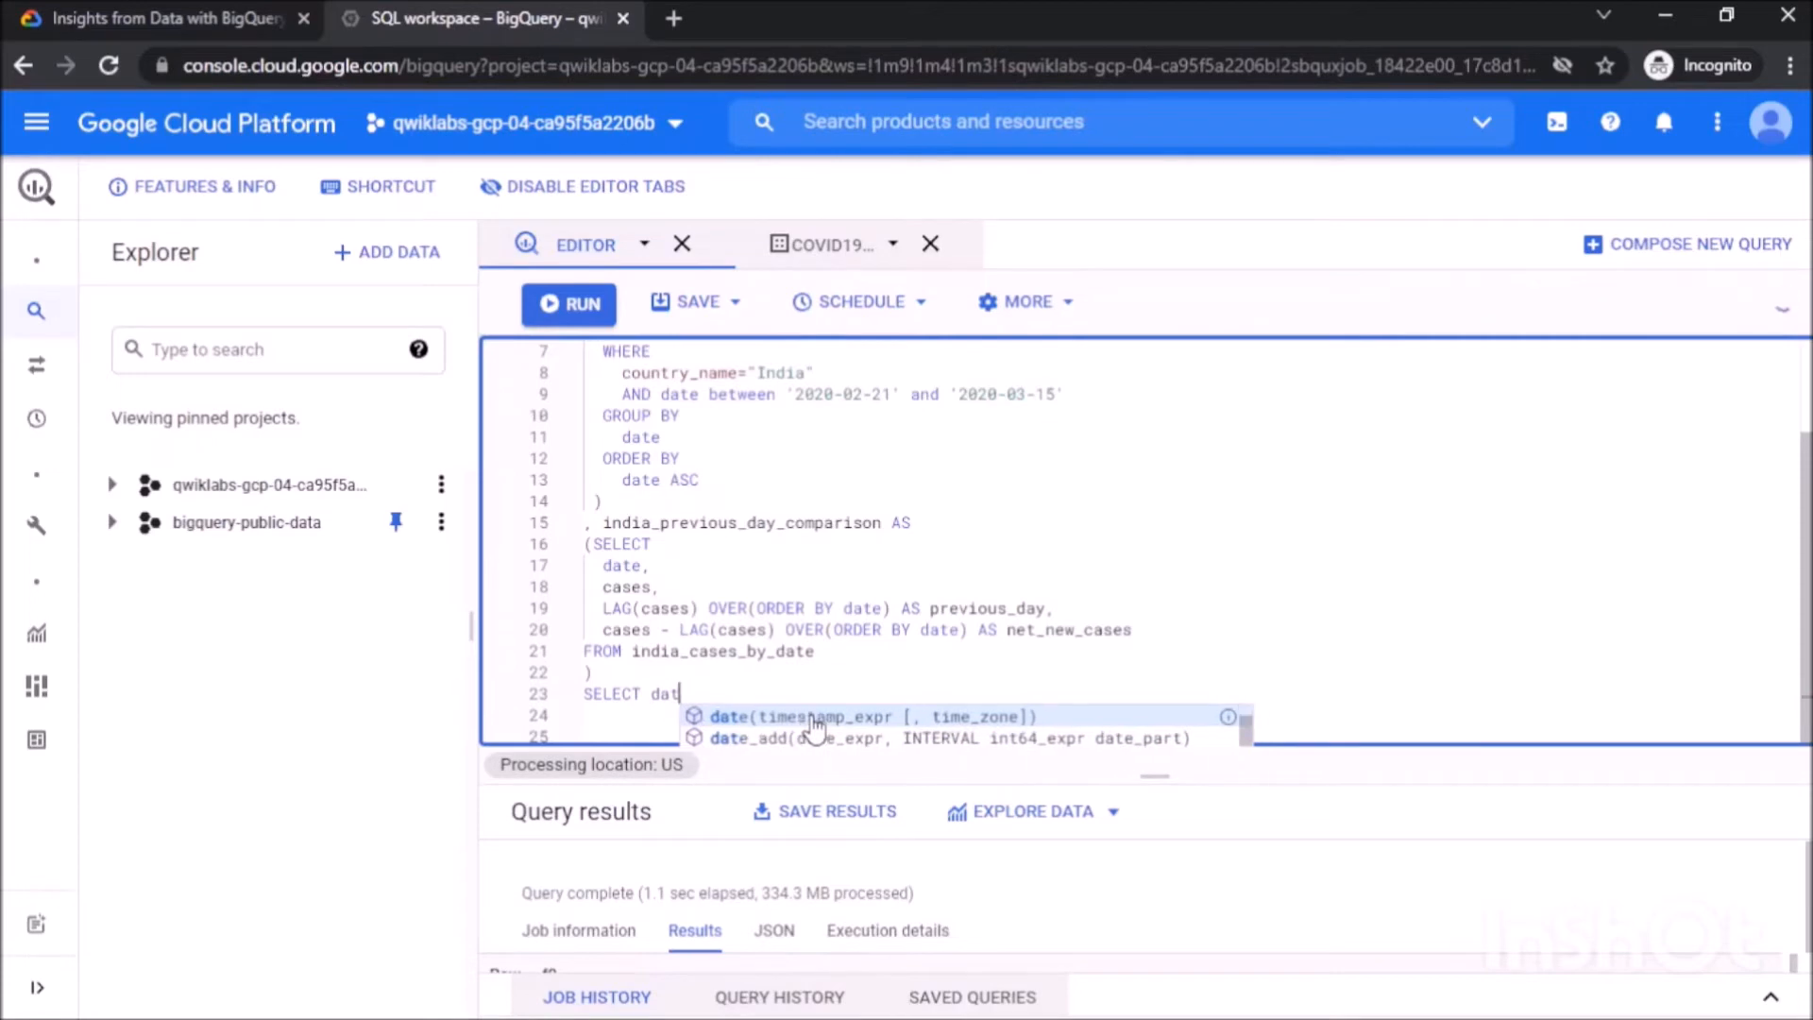
pyautogui.write('Date')
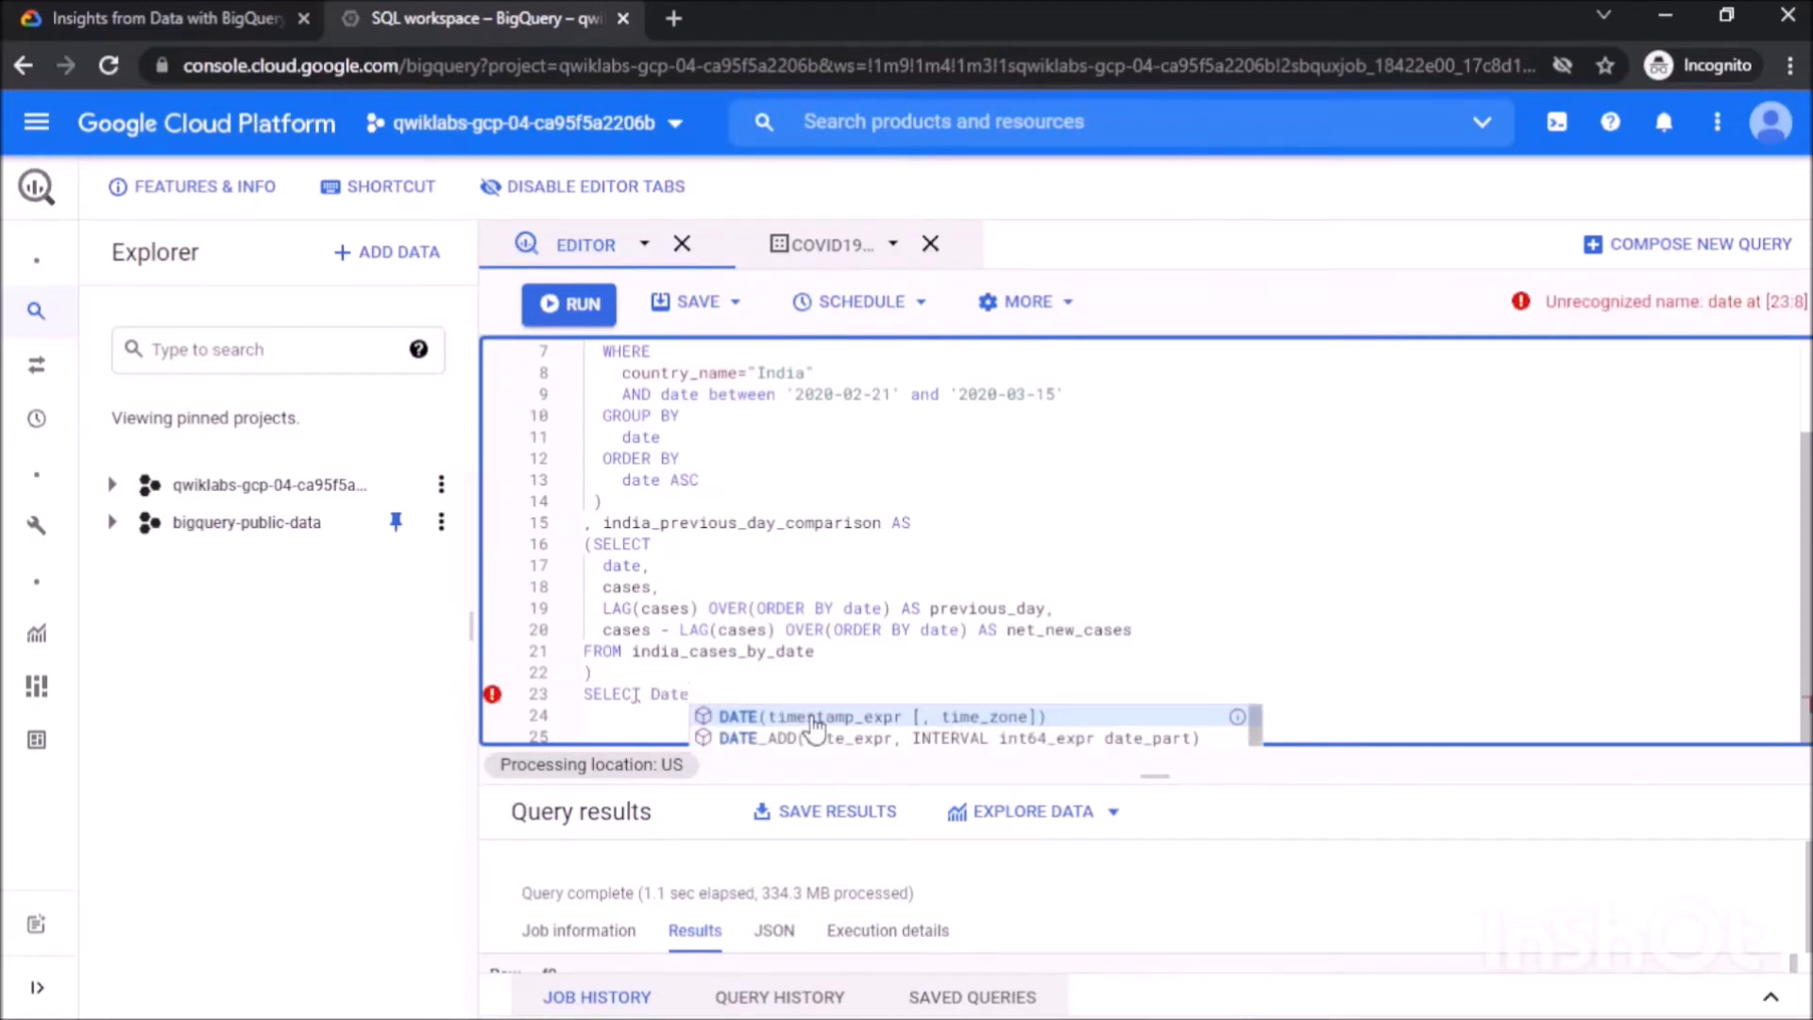
# Add cases as Confirmed_Cases_On_Day as the second selected field, followed by a comma.
pyautogui.write(', ')
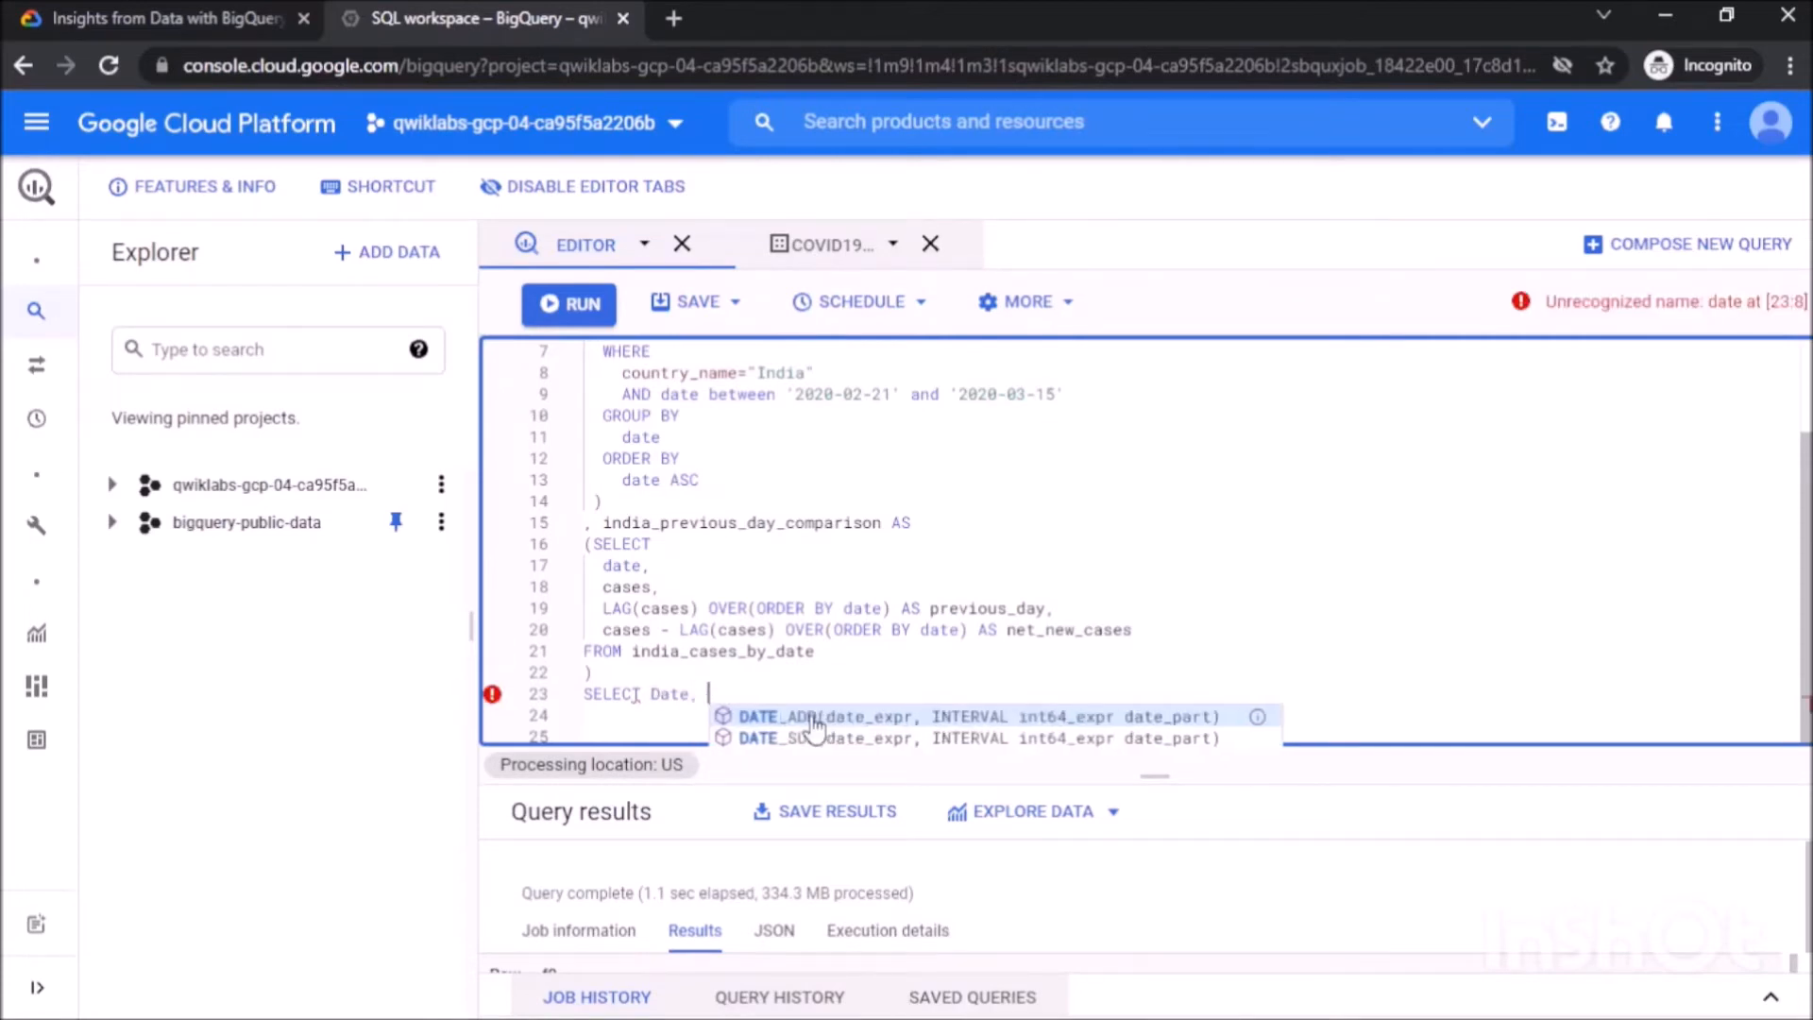
pyautogui.write('cases')
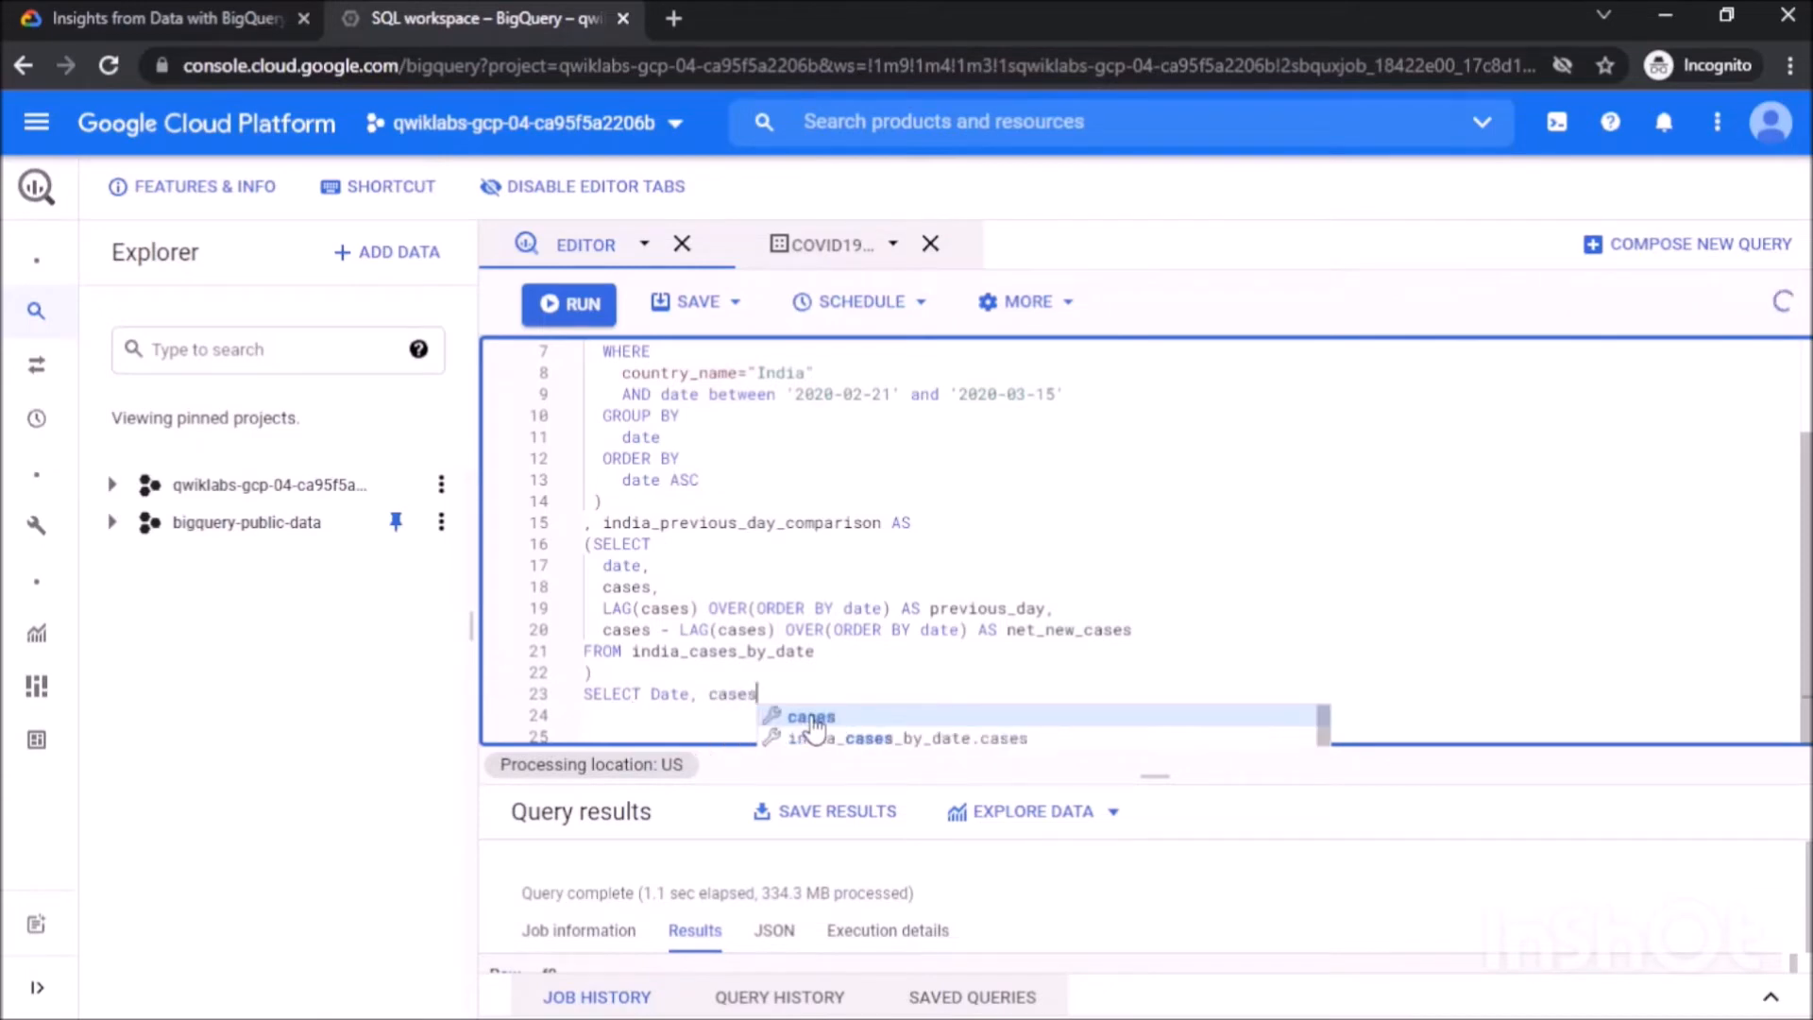
pyautogui.write(' as Co')
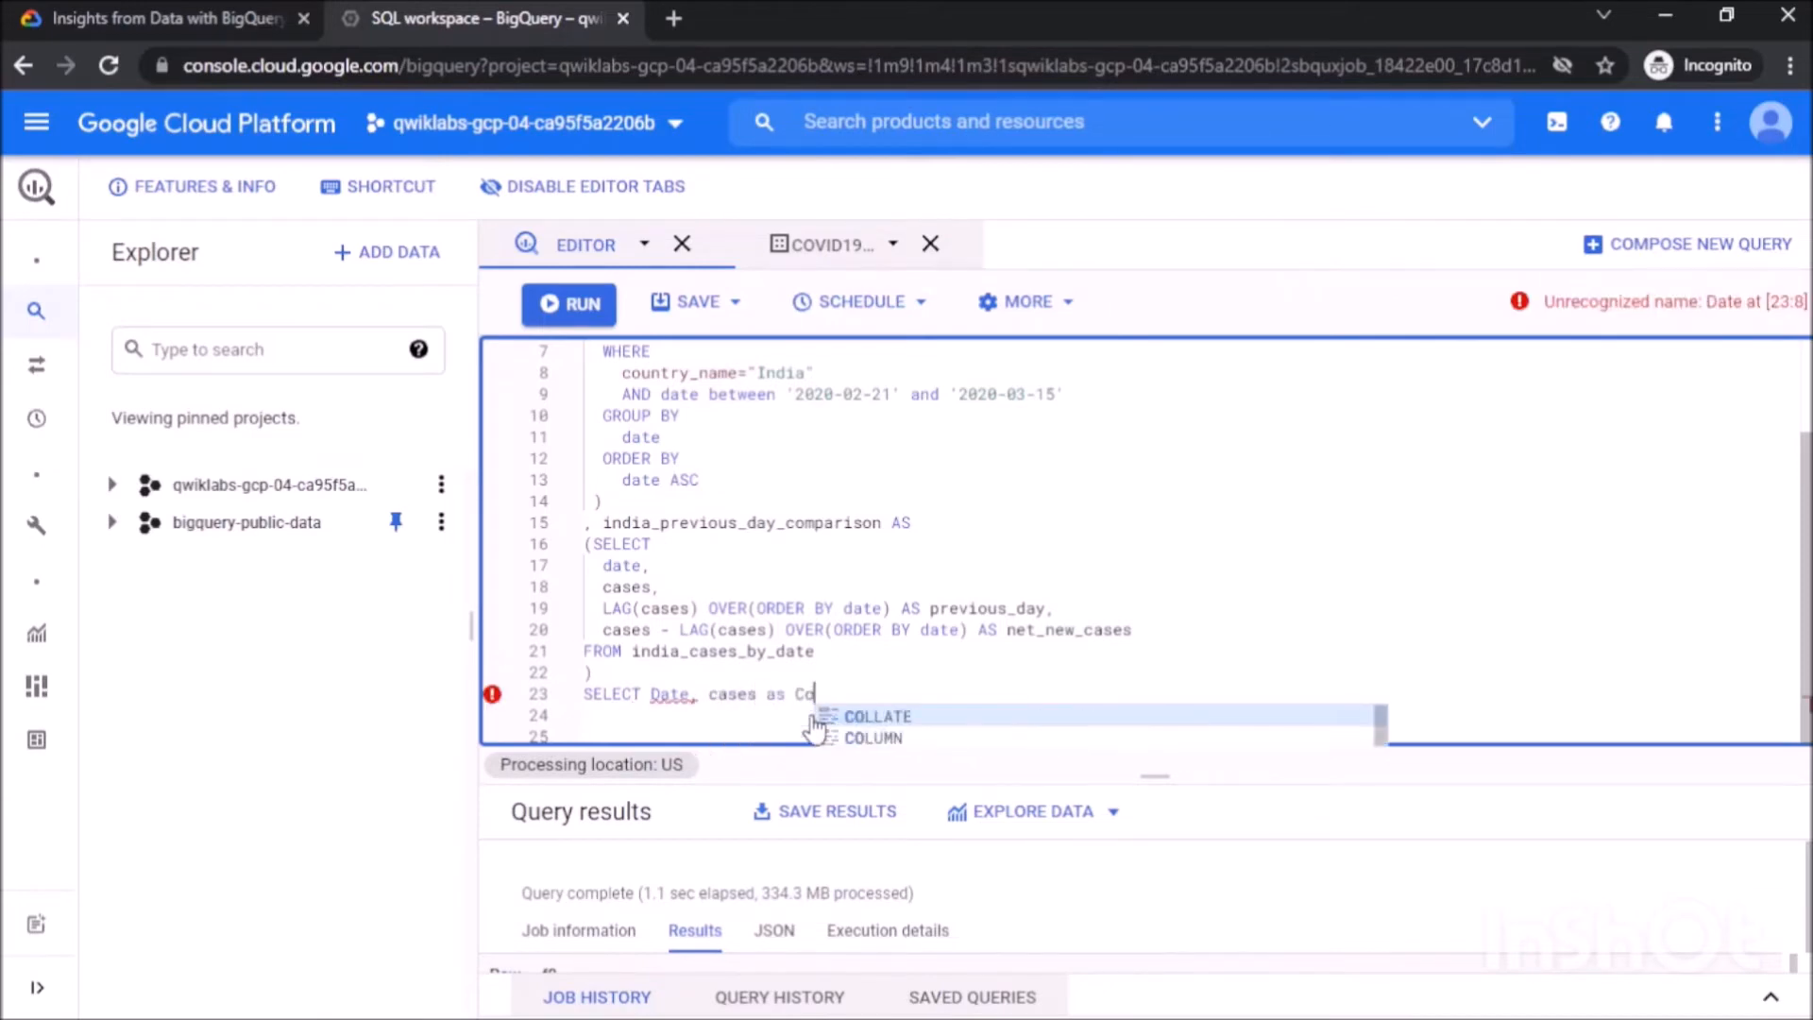
pyautogui.write('nfirmed')
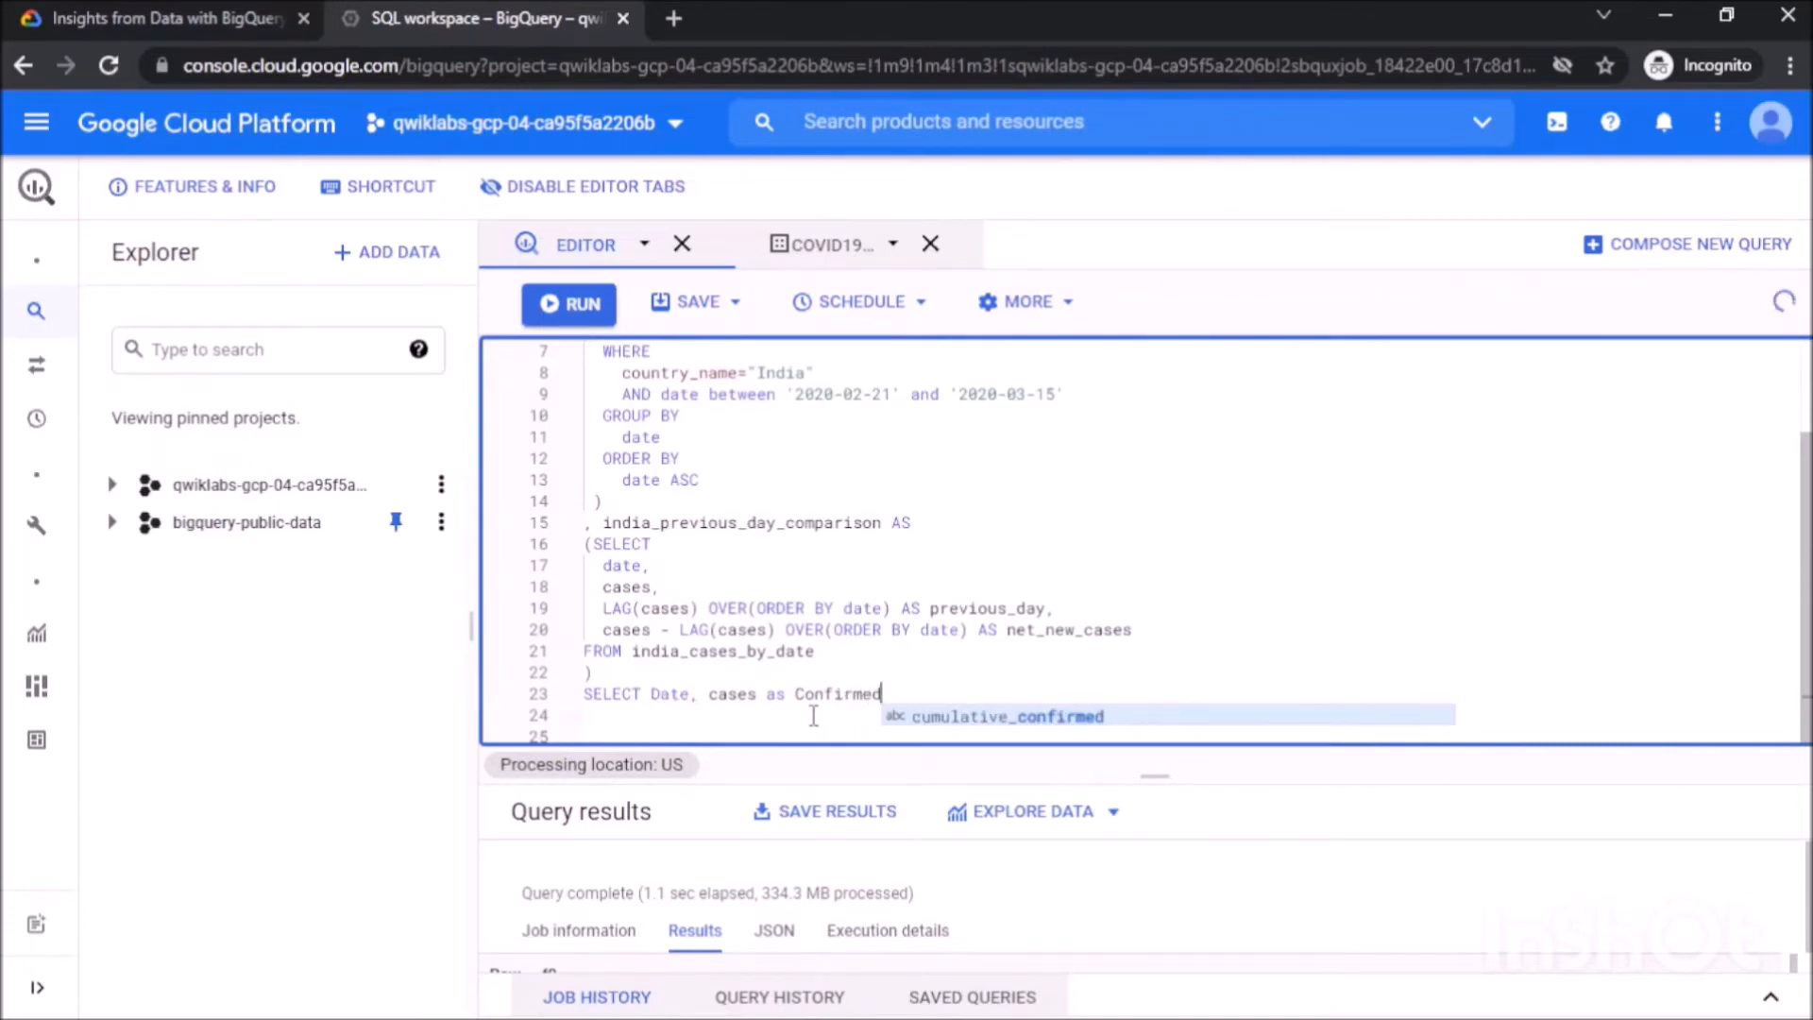
pyautogui.write('_C')
pyautogui.write('ases')
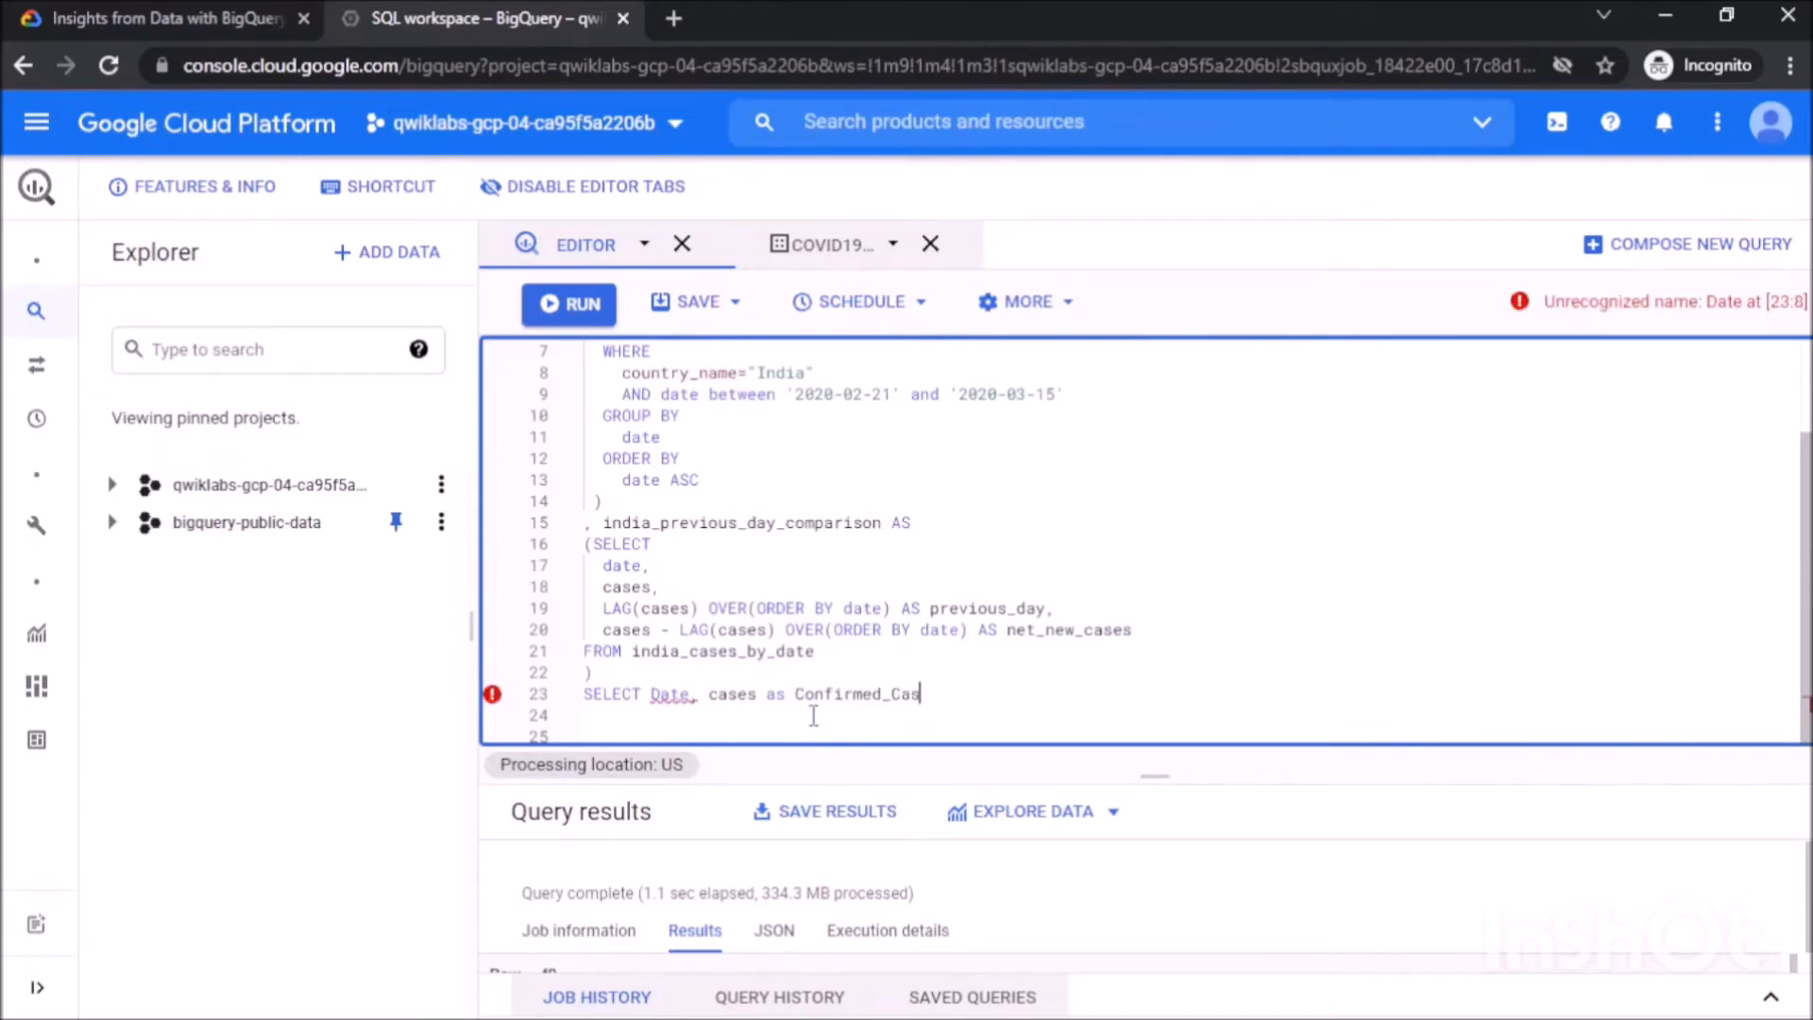
pyautogui.write('_On_da')
pyautogui.press('Left')
pyautogui.press('Left')
pyautogui.press('Left')
pyautogui.press('BackSpace')
pyautogui.write('D')
pyautogui.press('Right')
pyautogui.press('Right')
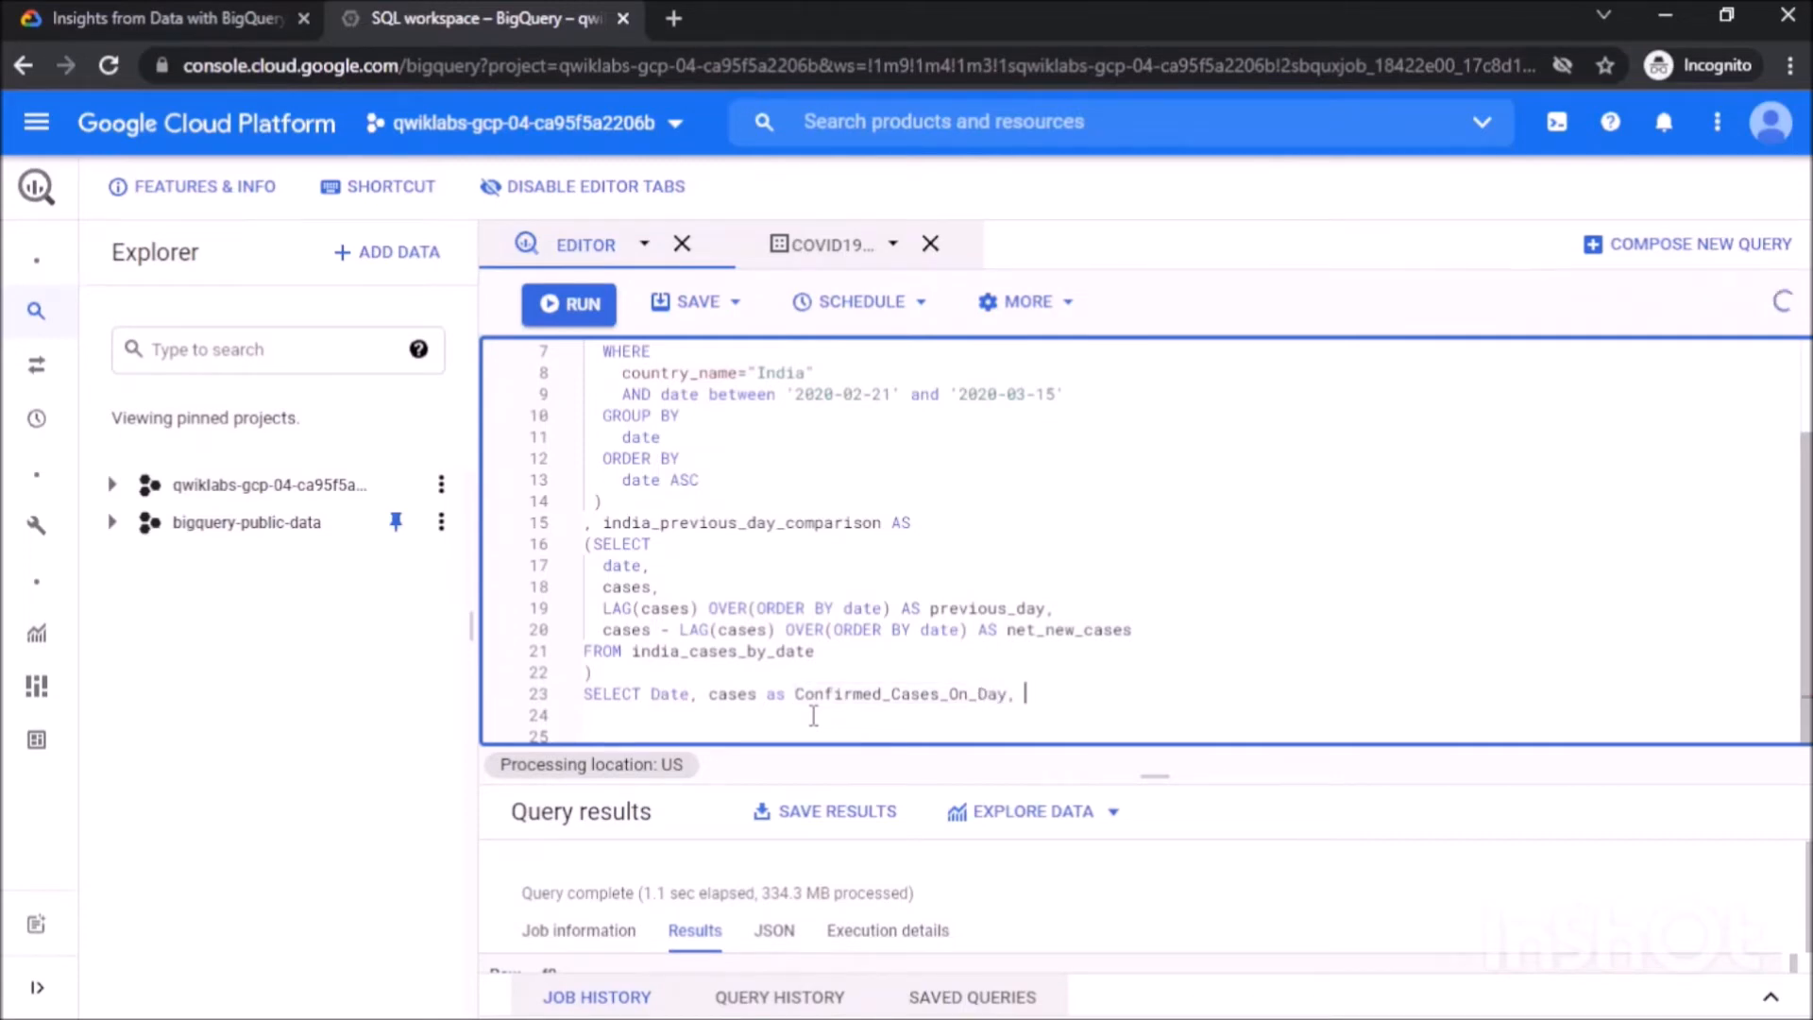
# Add previous_day AS as the third field of the final SELECT, after Confirmed_Cases_On_Day.
pyautogui.write('preivo')
pyautogui.press('BackSpace')
pyautogui.press('BackSpace')
pyautogui.press('BackSpace')
pyautogui.press('BackSpace')
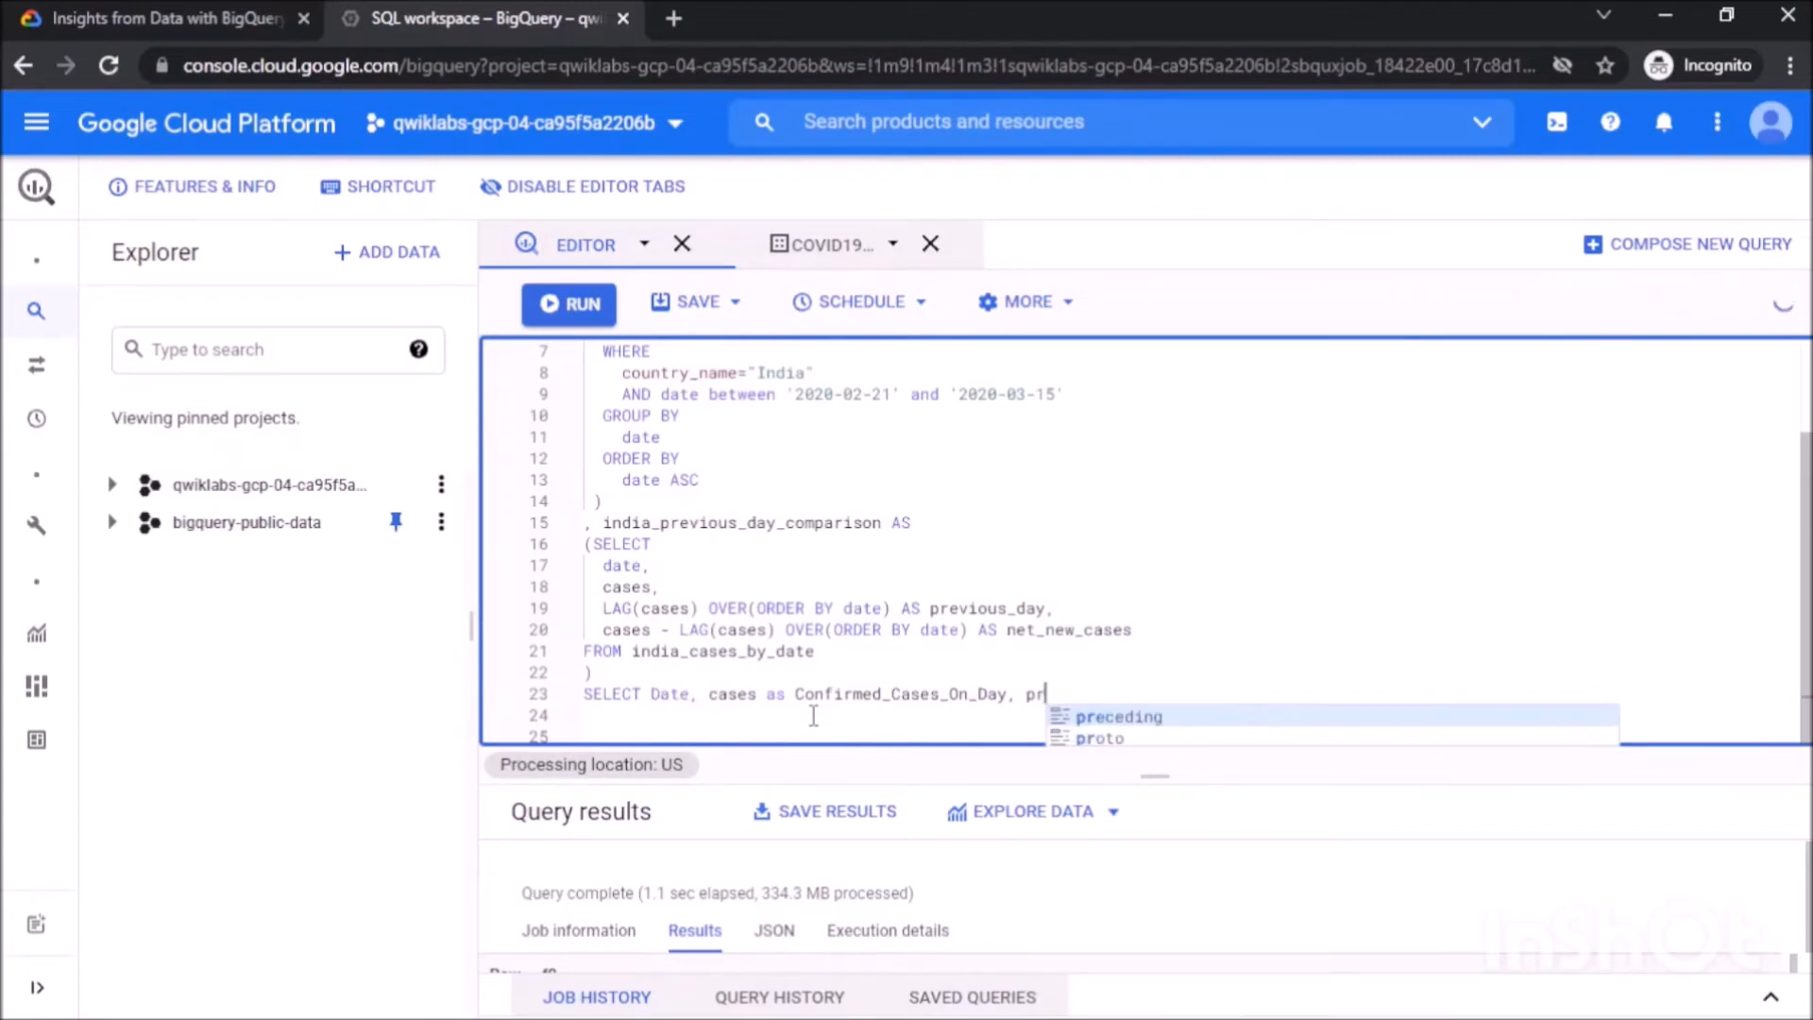
pyautogui.write('eviou')
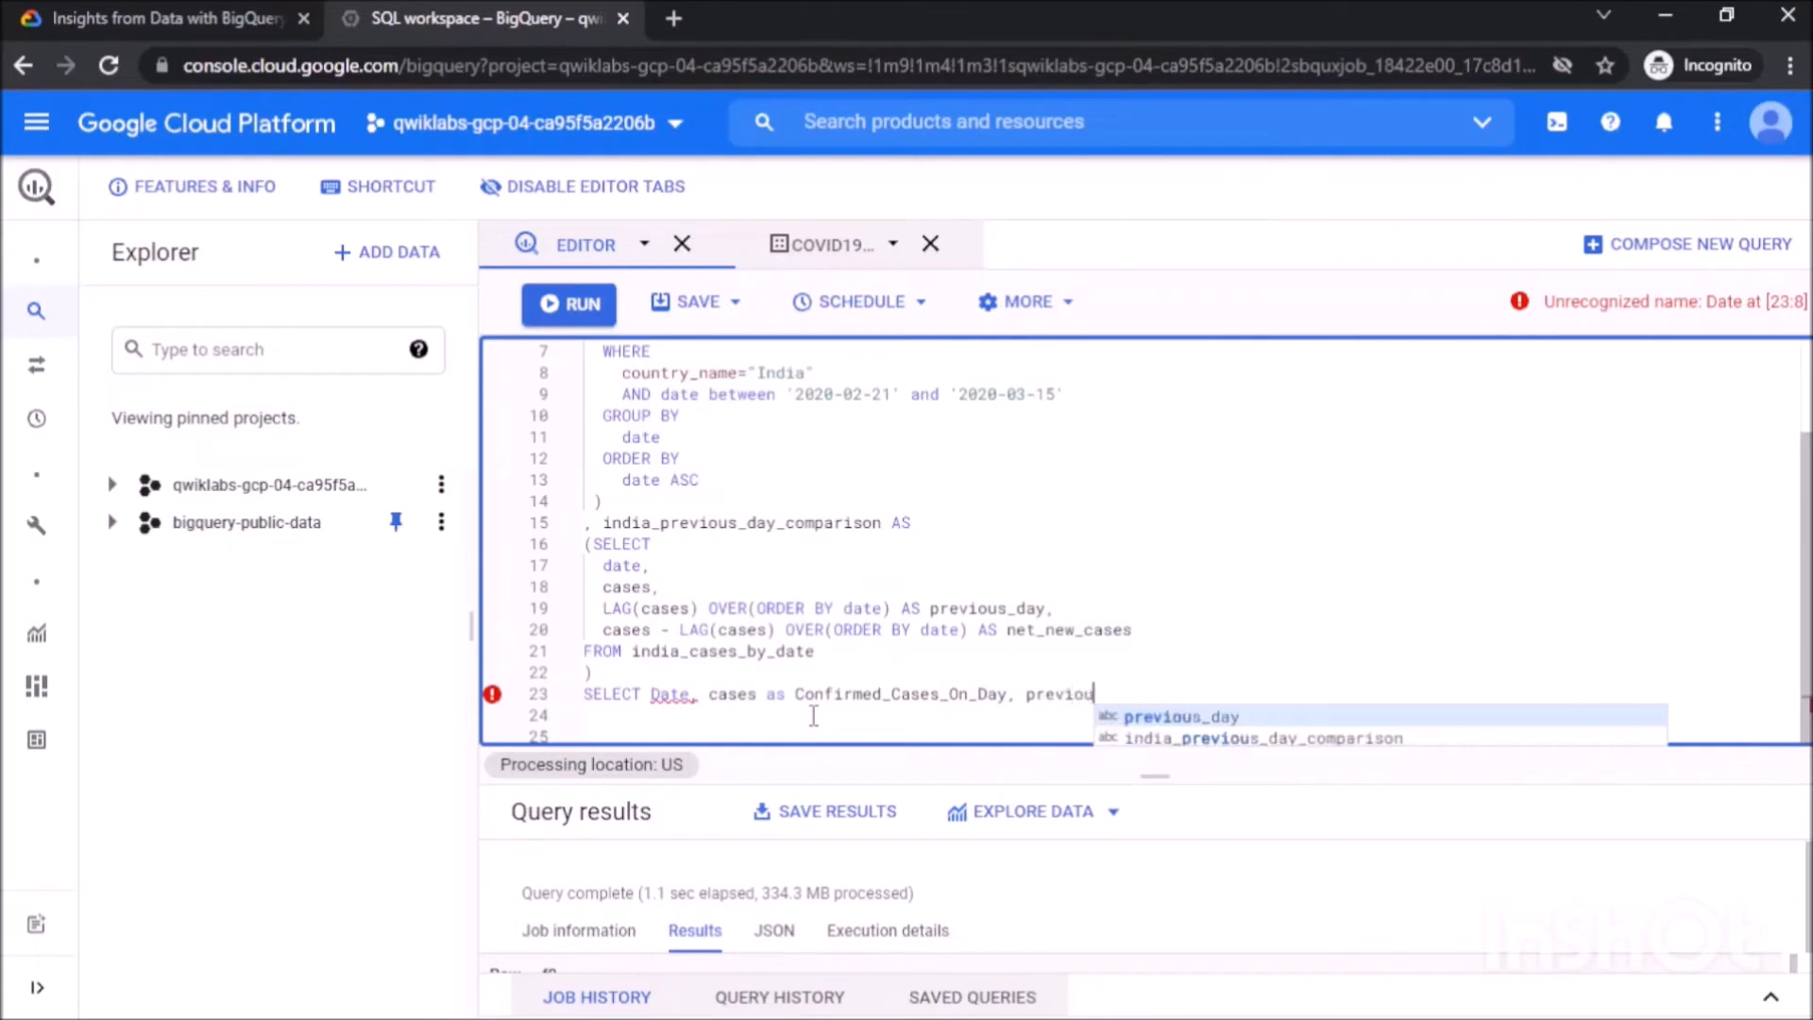
pyautogui.write('s_day as')
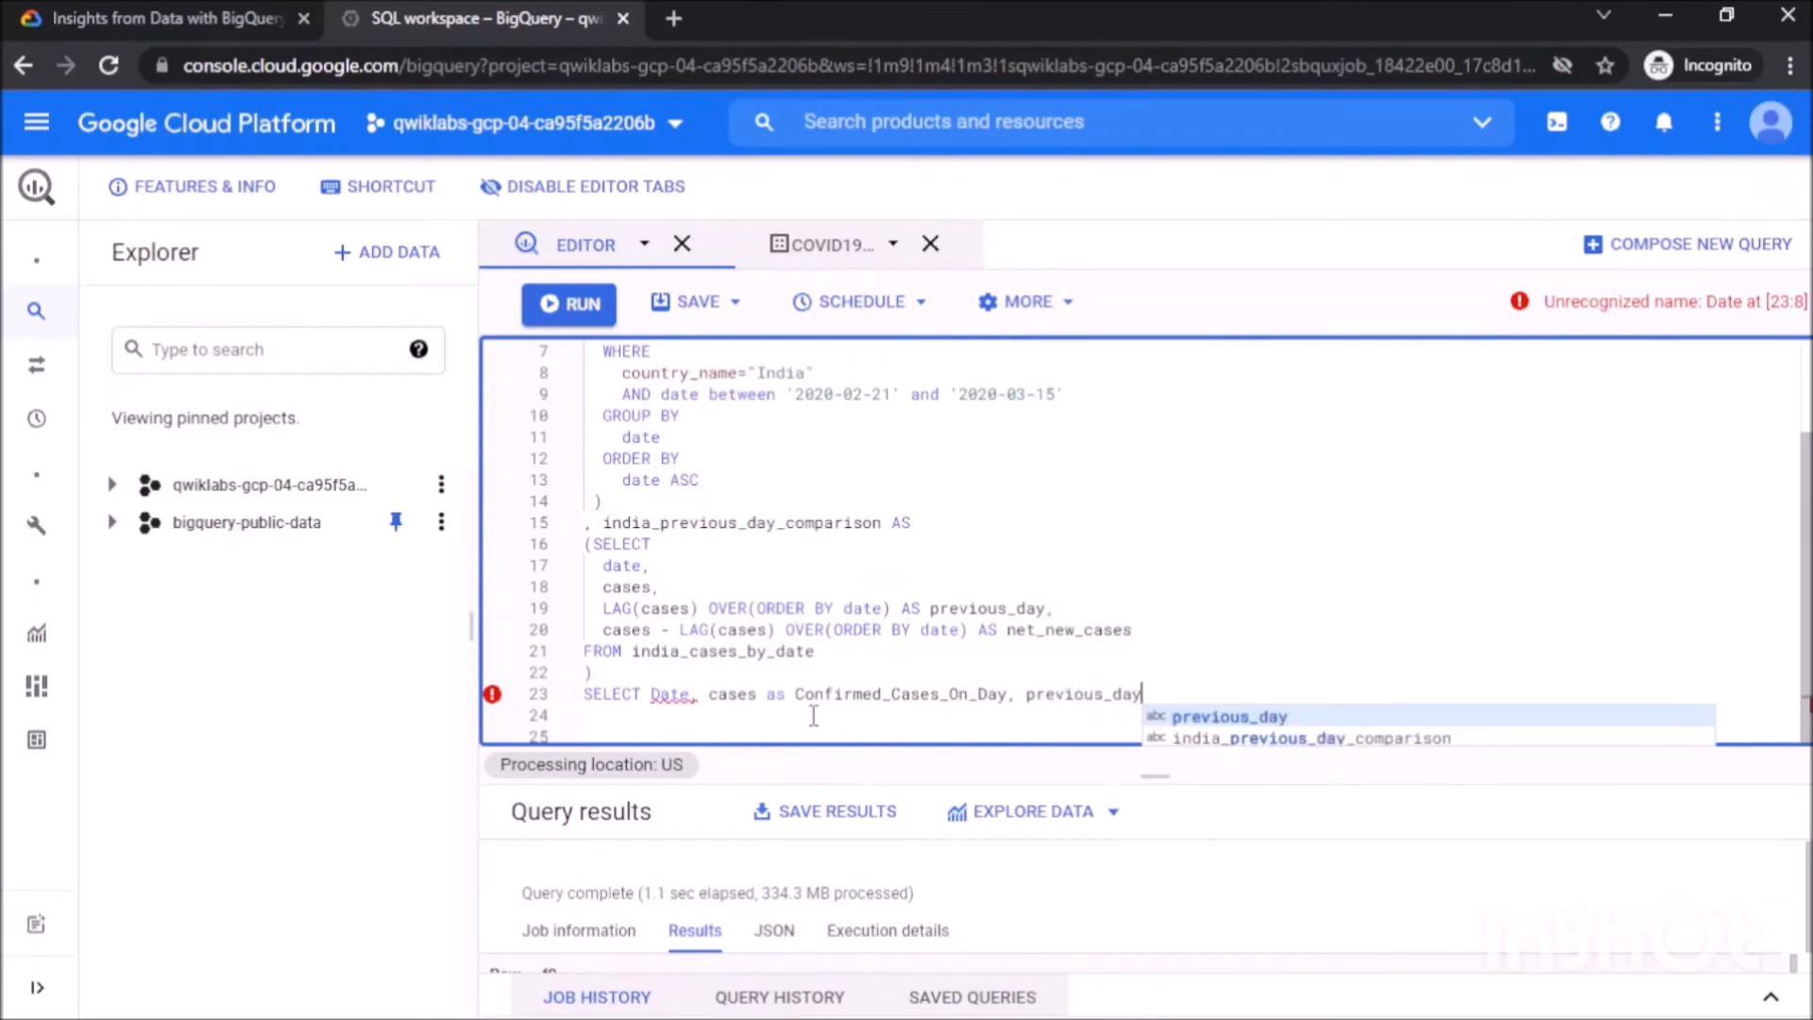
pyautogui.press('BackSpace')
pyautogui.press('BackSpace')
pyautogui.write('AS')
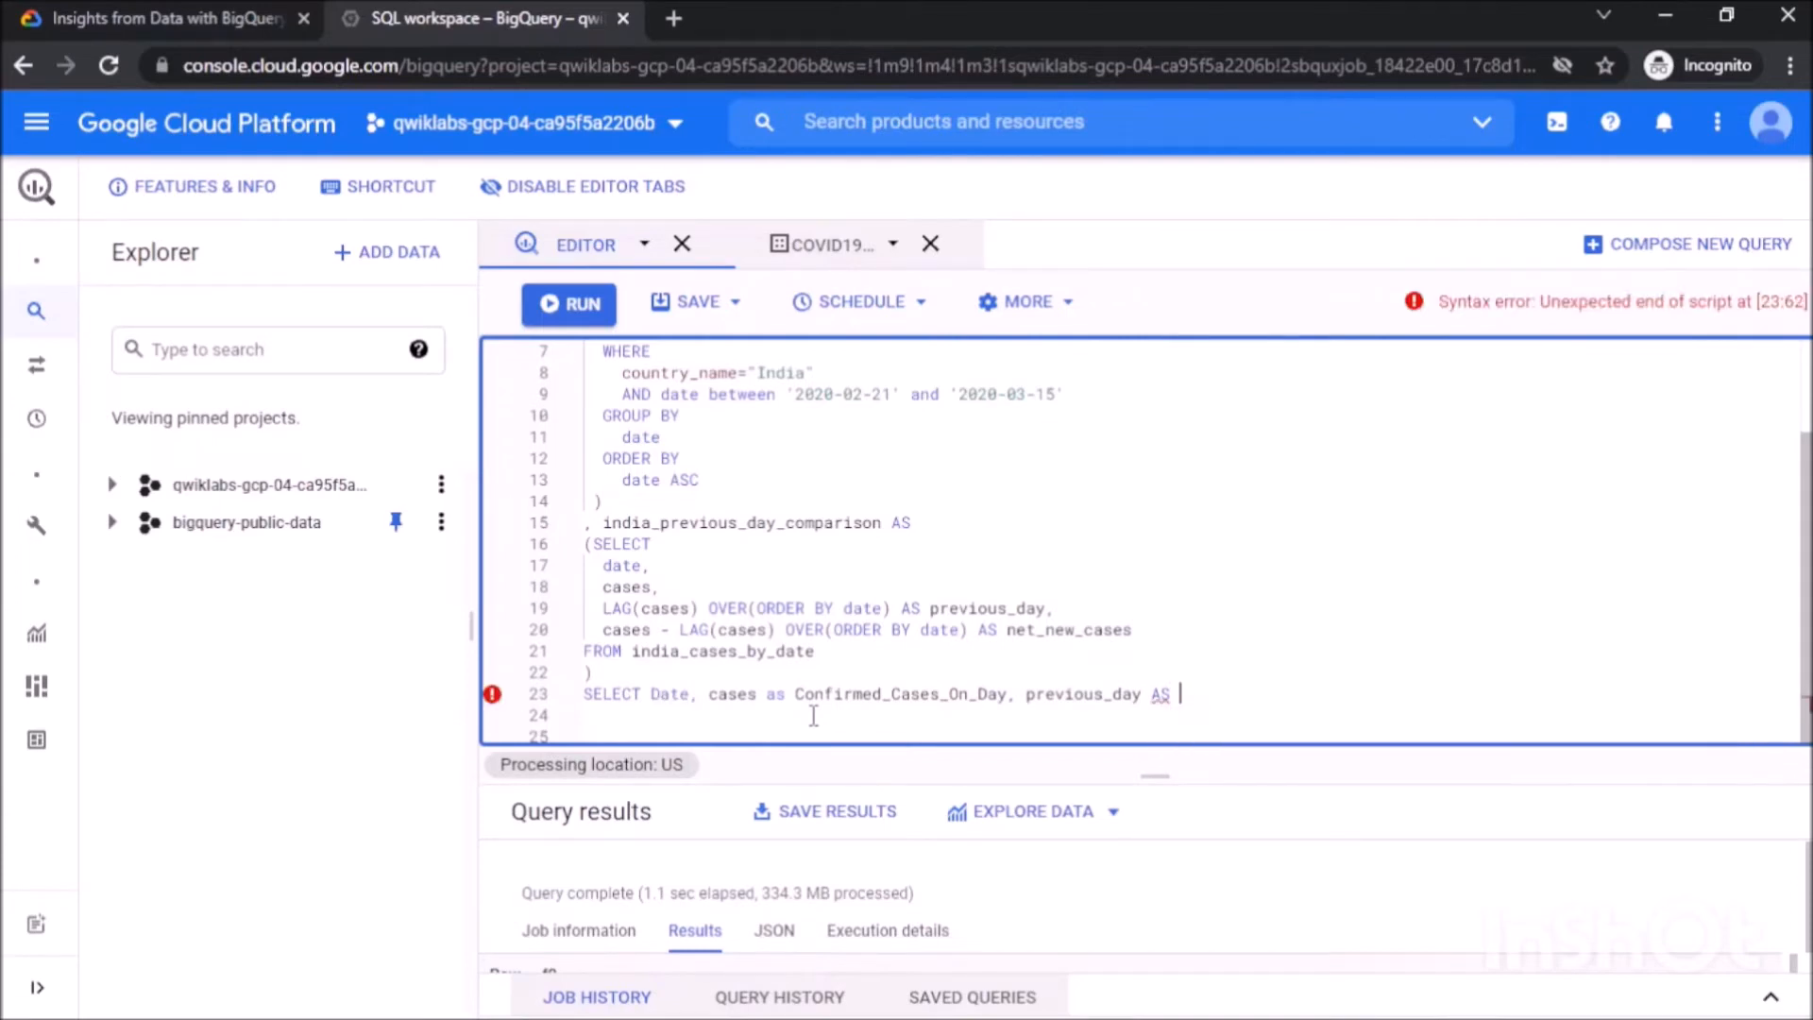
# Give the previous_day field the alias Confirmed_Cases_Previous_Day, followed by a comma.
pyautogui.write(' conf')
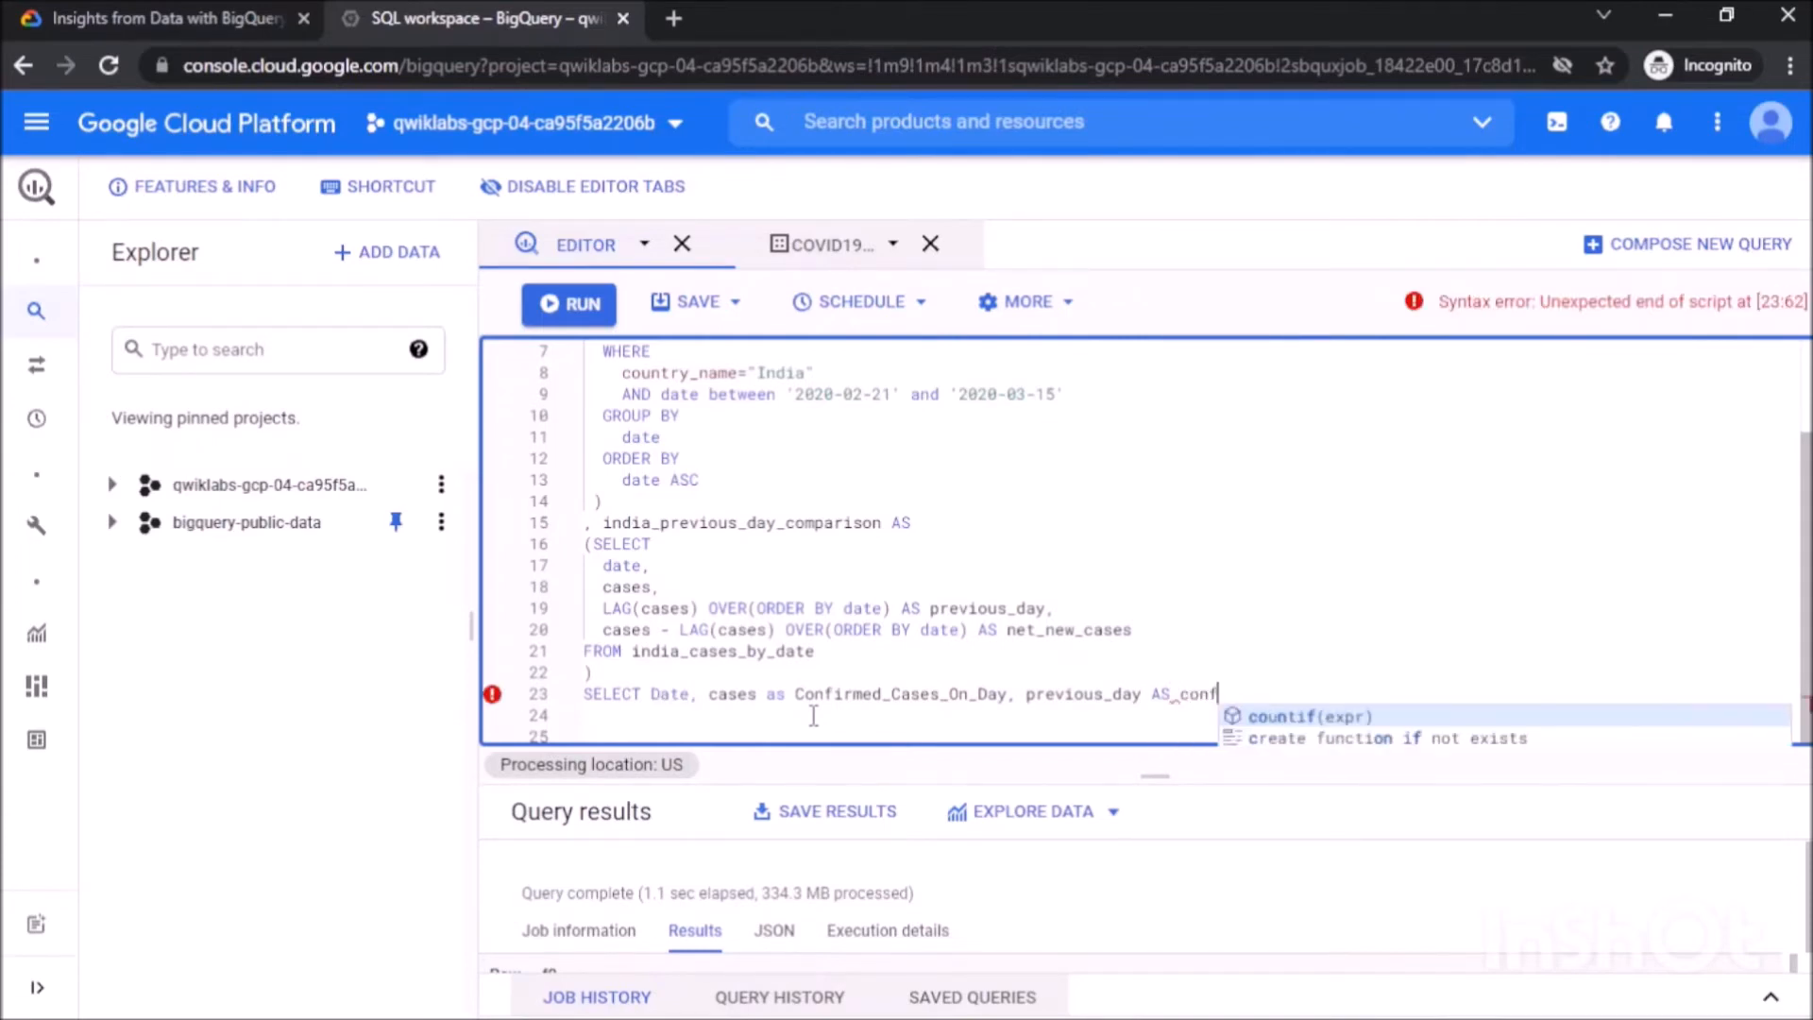
pyautogui.write('irmed')
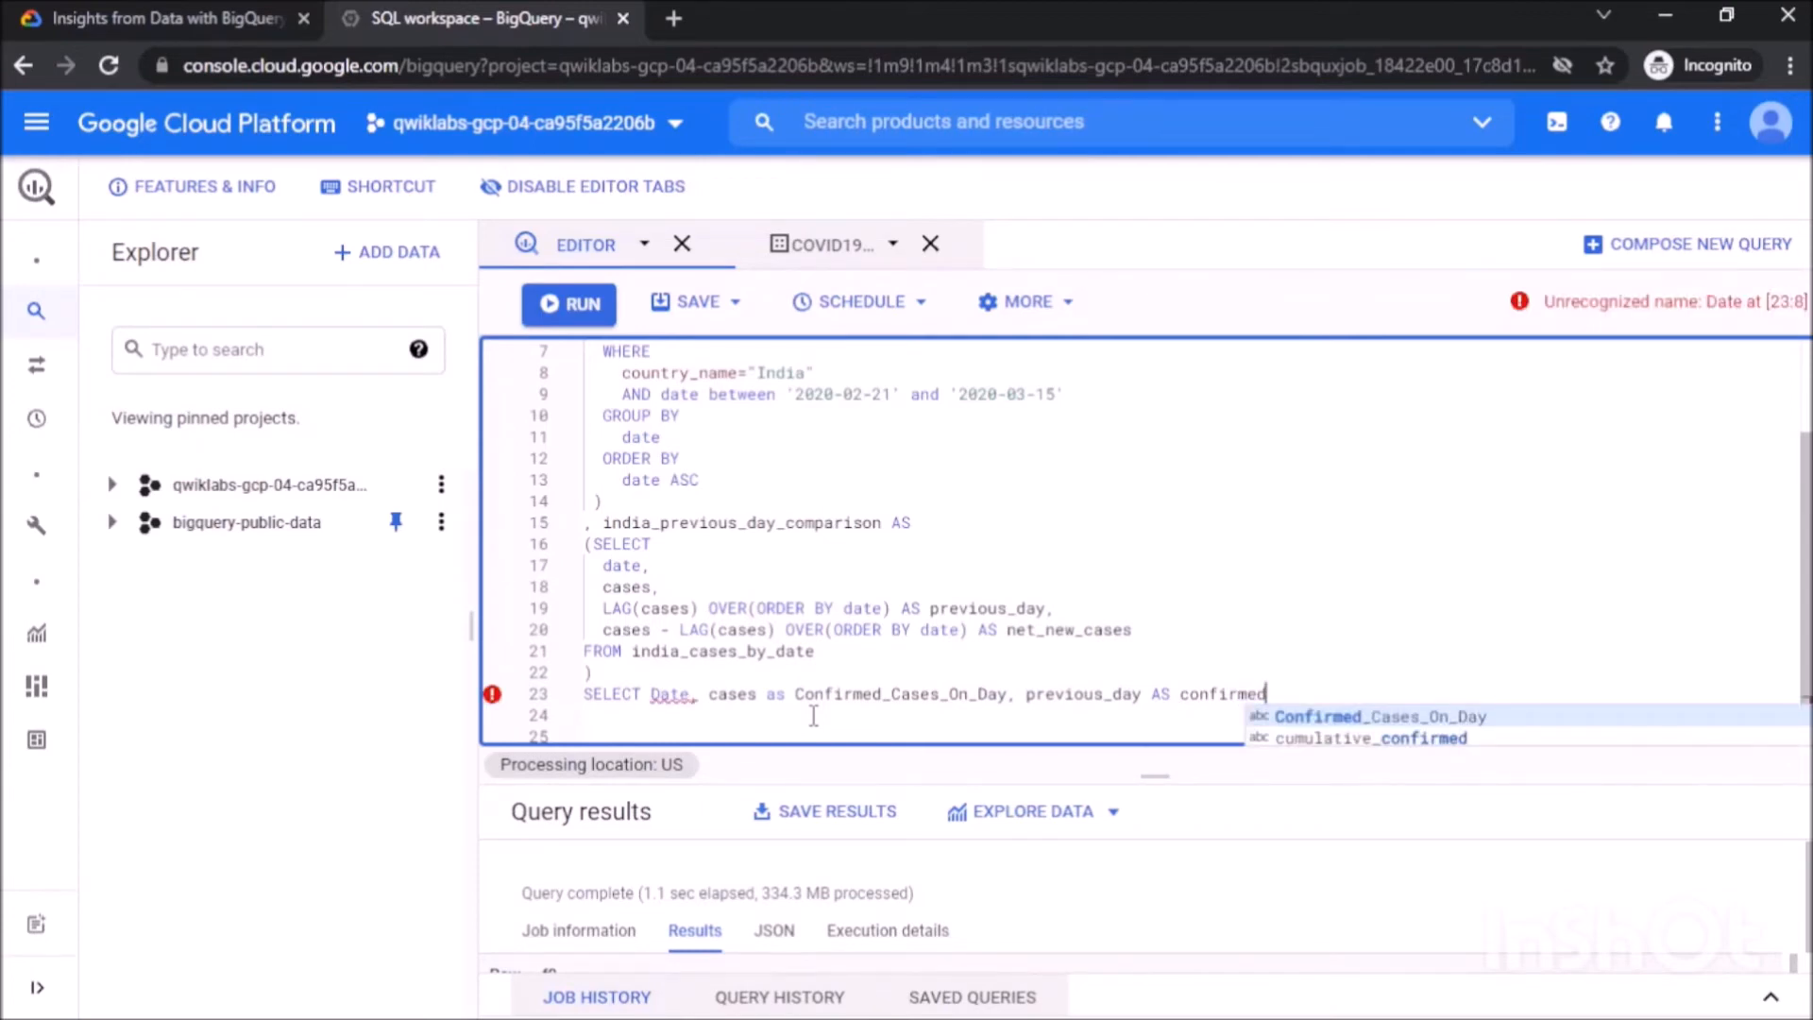
pyautogui.press('Tab')
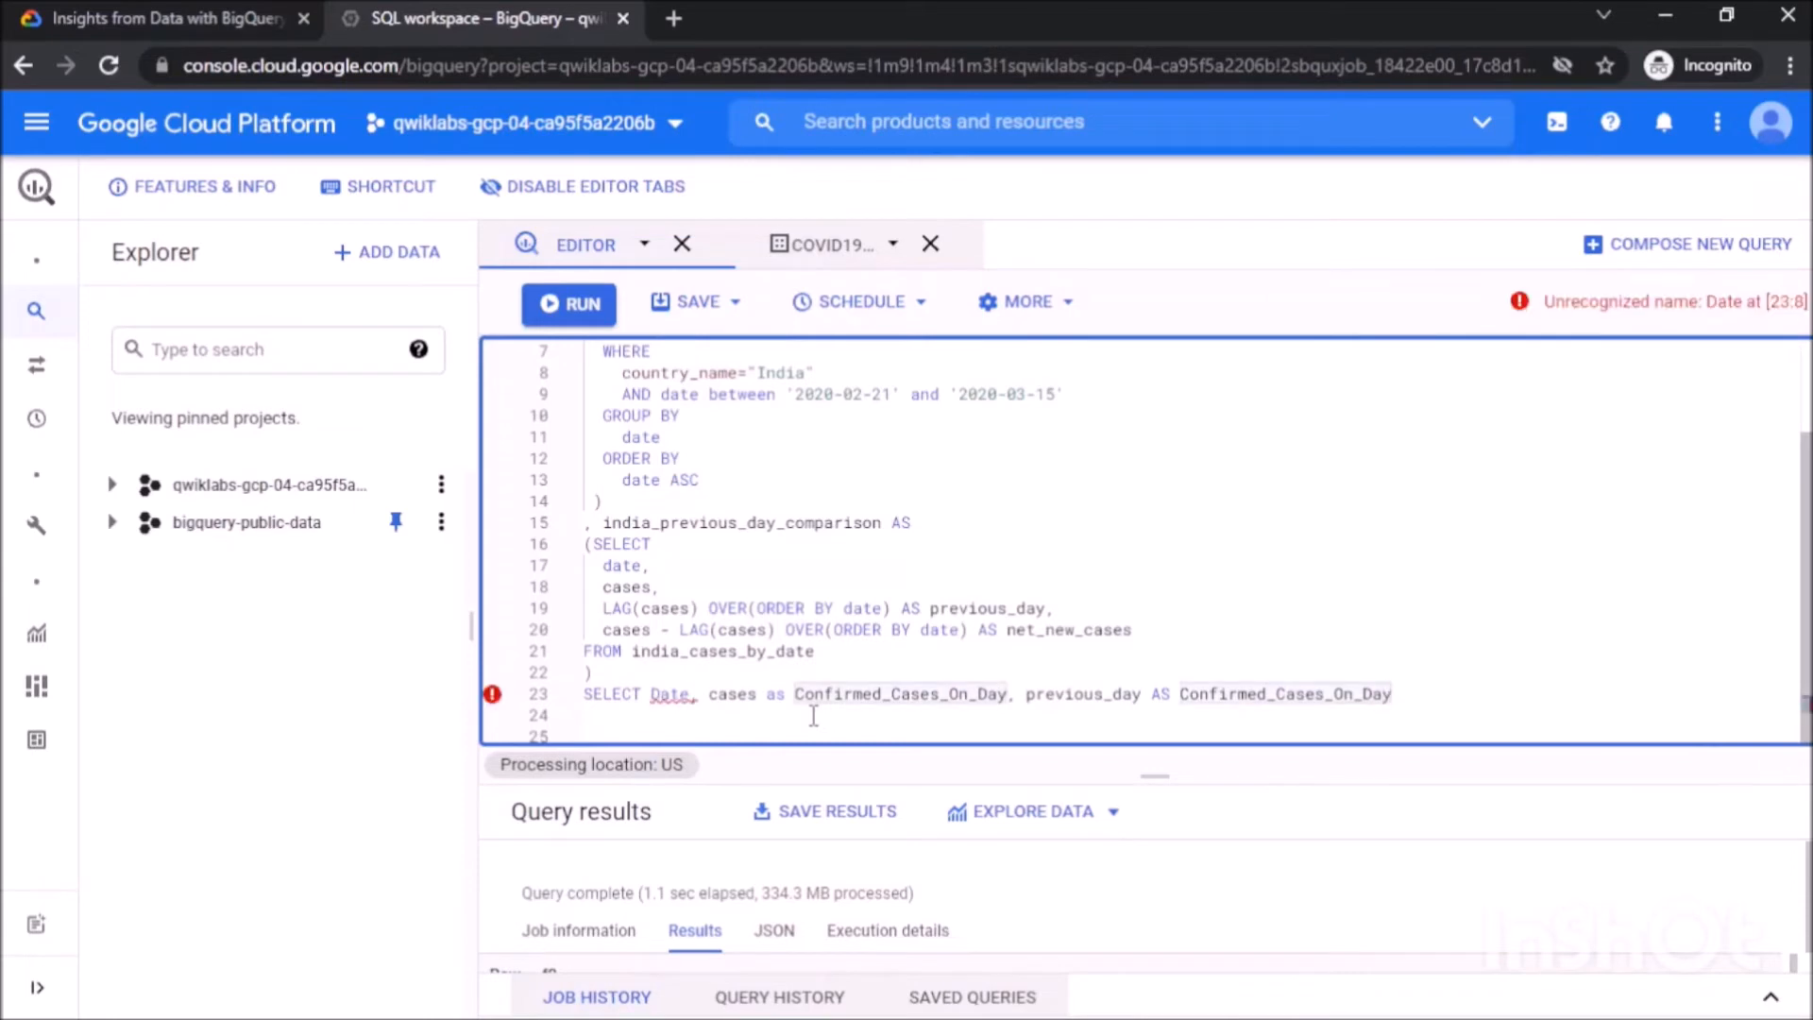
pyautogui.press('BackSpace')
pyautogui.press('BackSpace')
pyautogui.press('BackSpace')
pyautogui.press('BackSpace')
pyautogui.press('BackSpace')
pyautogui.press('BackSpace')
pyautogui.write('Preivious')
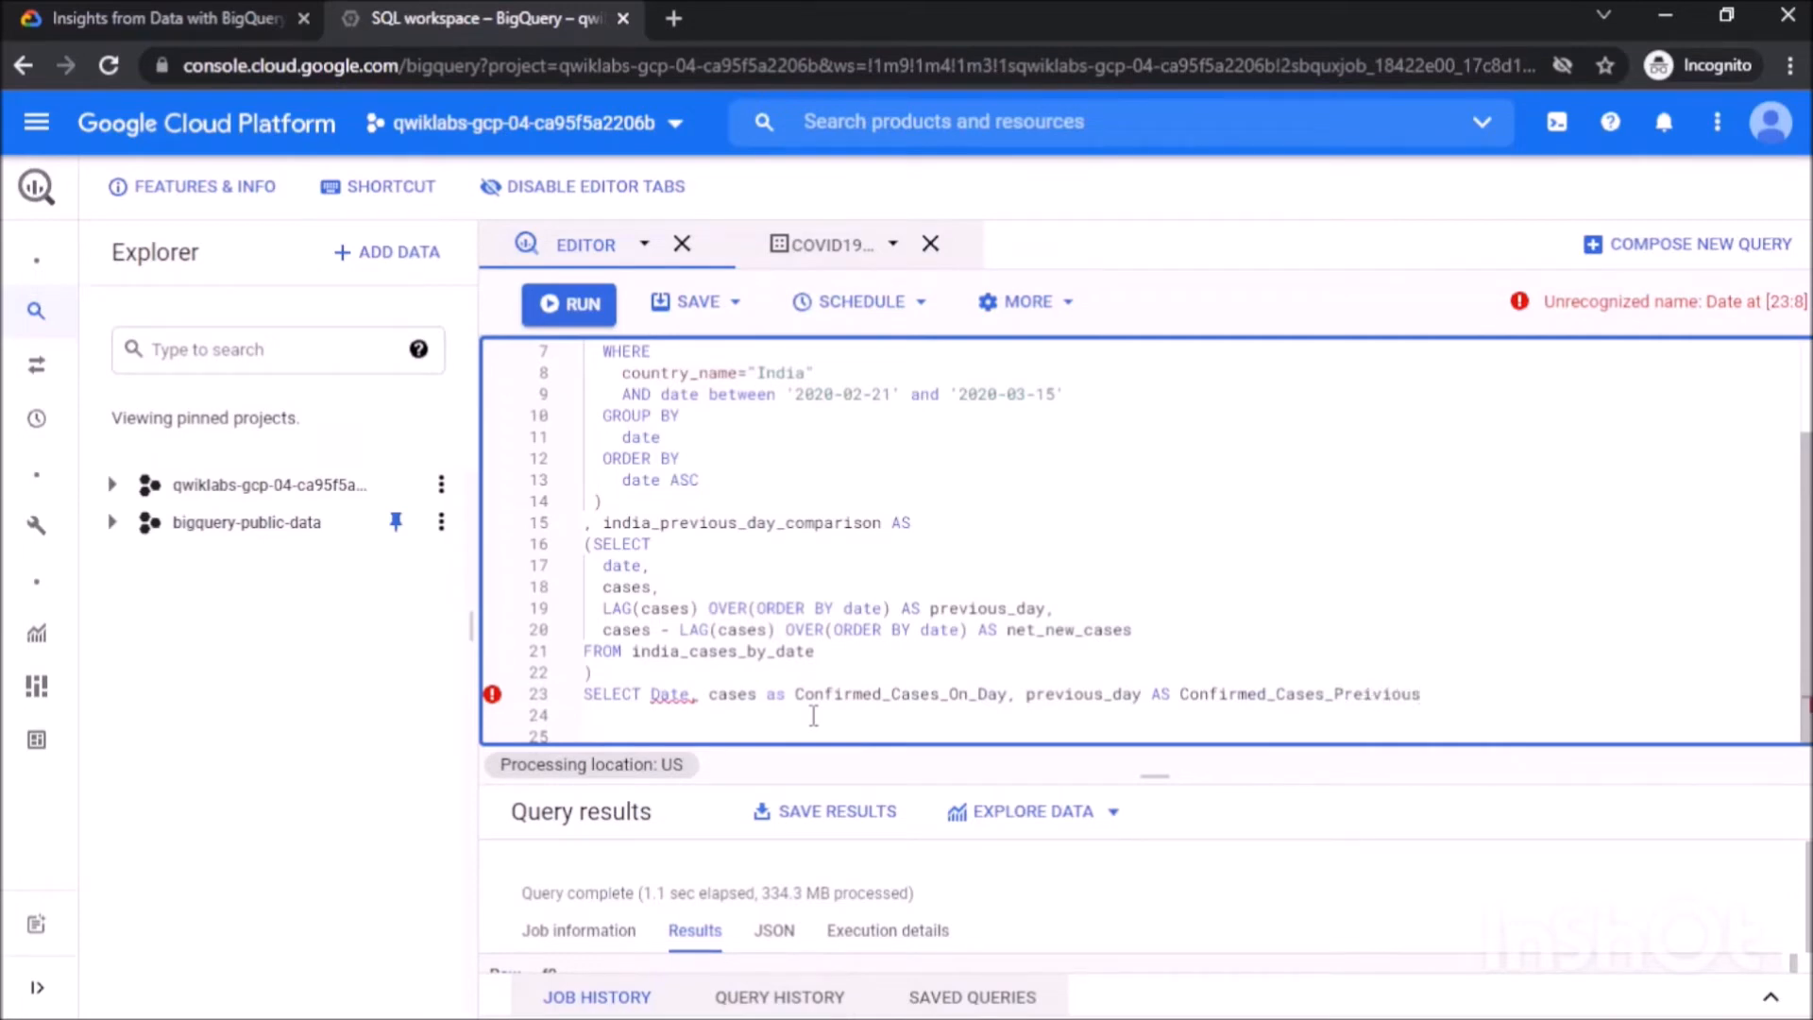
pyautogui.press('Left')
pyautogui.press('Left')
pyautogui.press('Left')
pyautogui.press('Left')
pyautogui.press('BackSpace')
pyautogui.press('End')
pyautogui.write('_DAy')
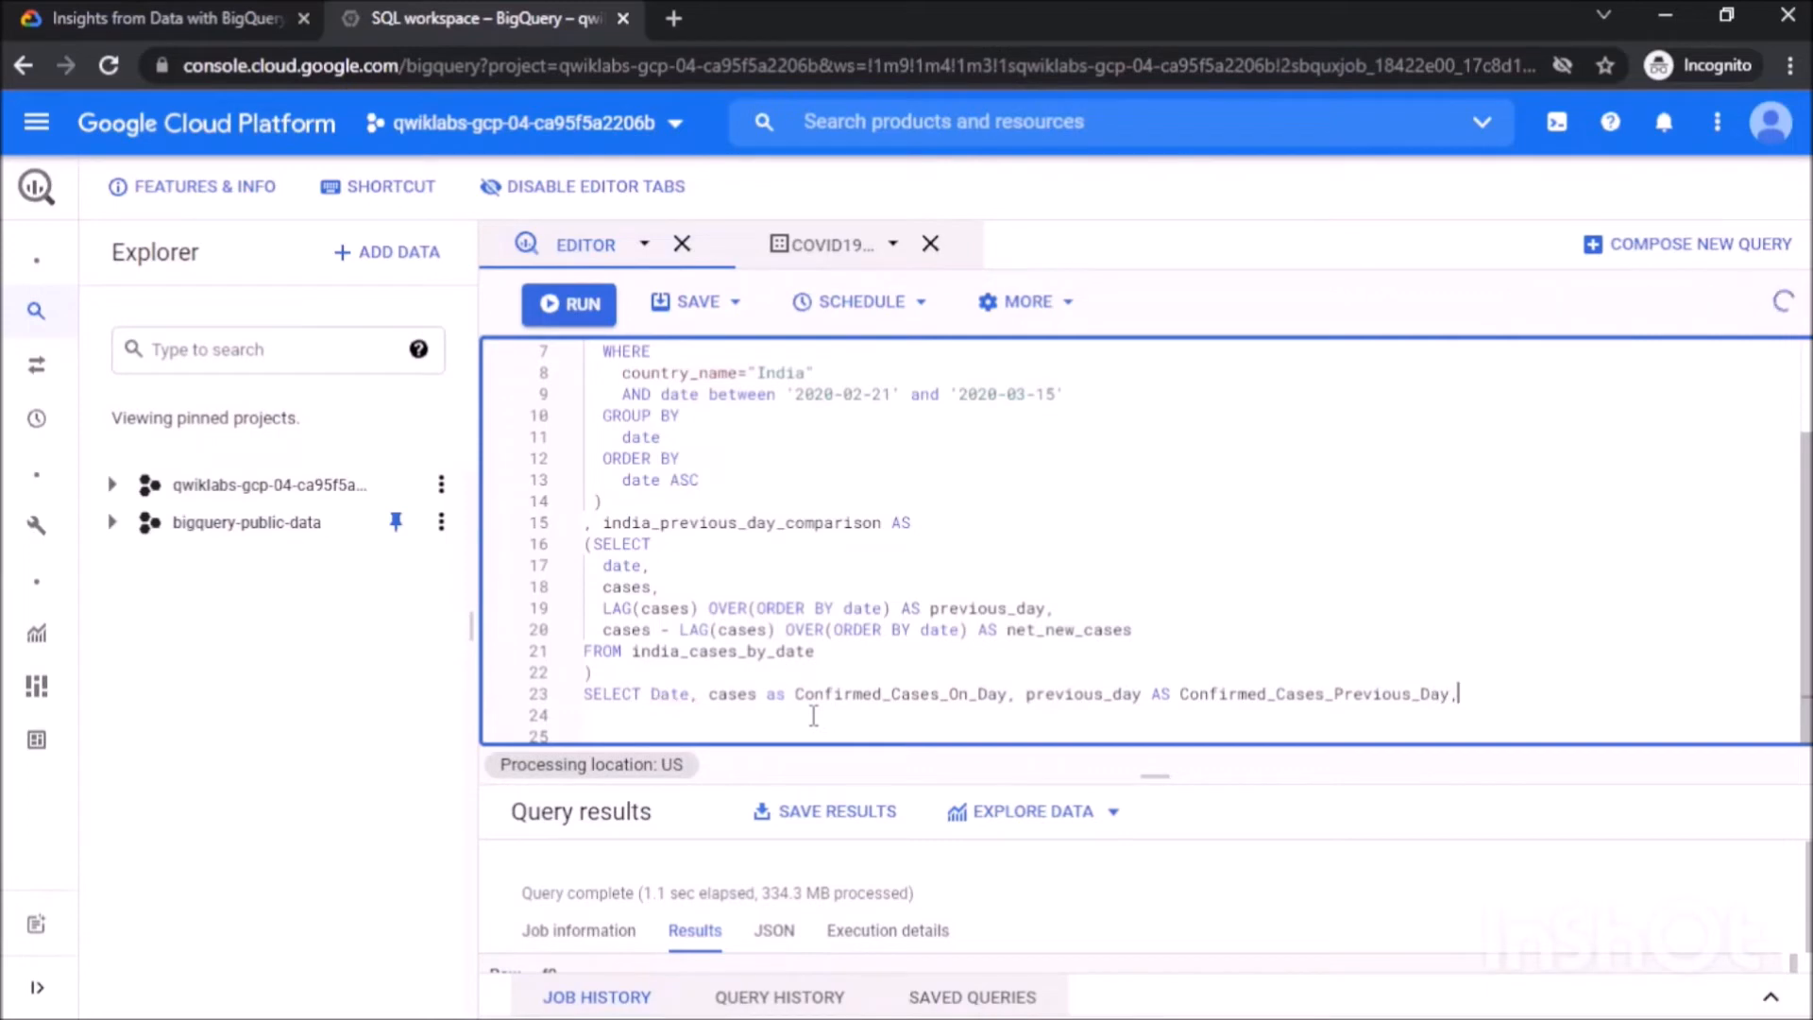
pyautogui.write(',')
# Add percentage_increase as Percentage_Increase_In_Cases on a new line as the last selected field.
pyautogui.press('Return')
pyautogui.write('er')
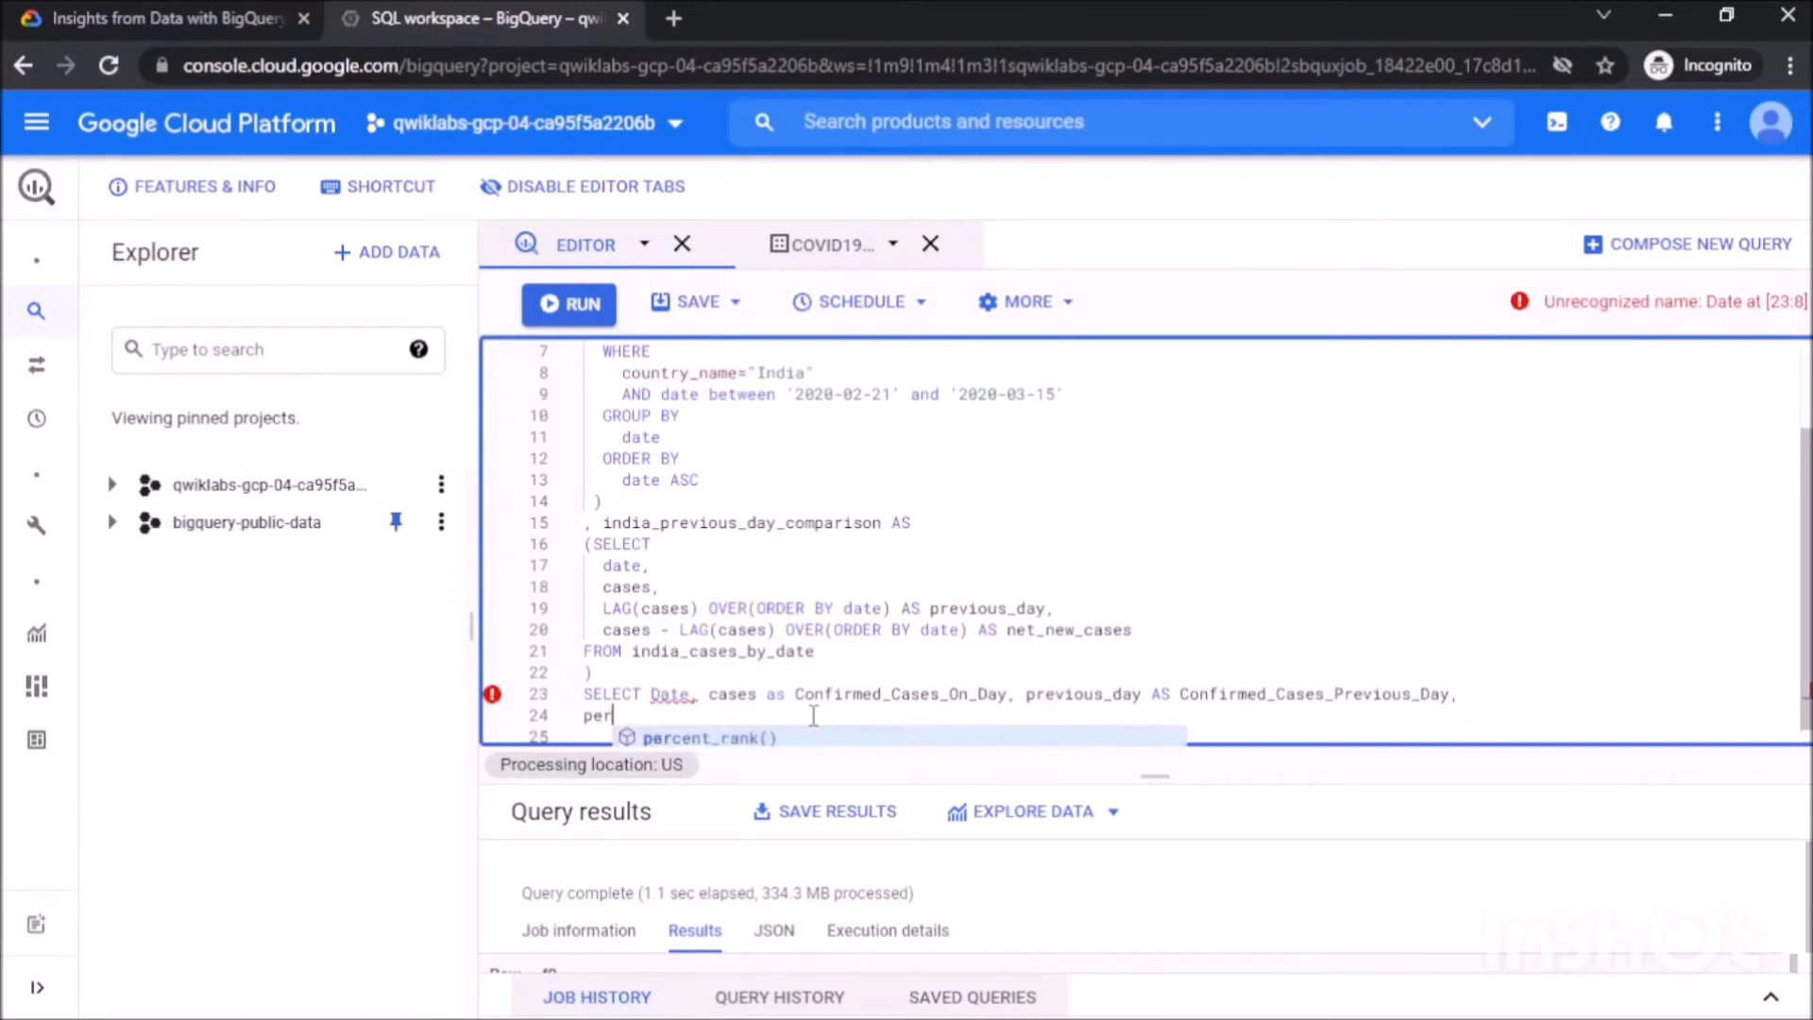
pyautogui.write('centage')
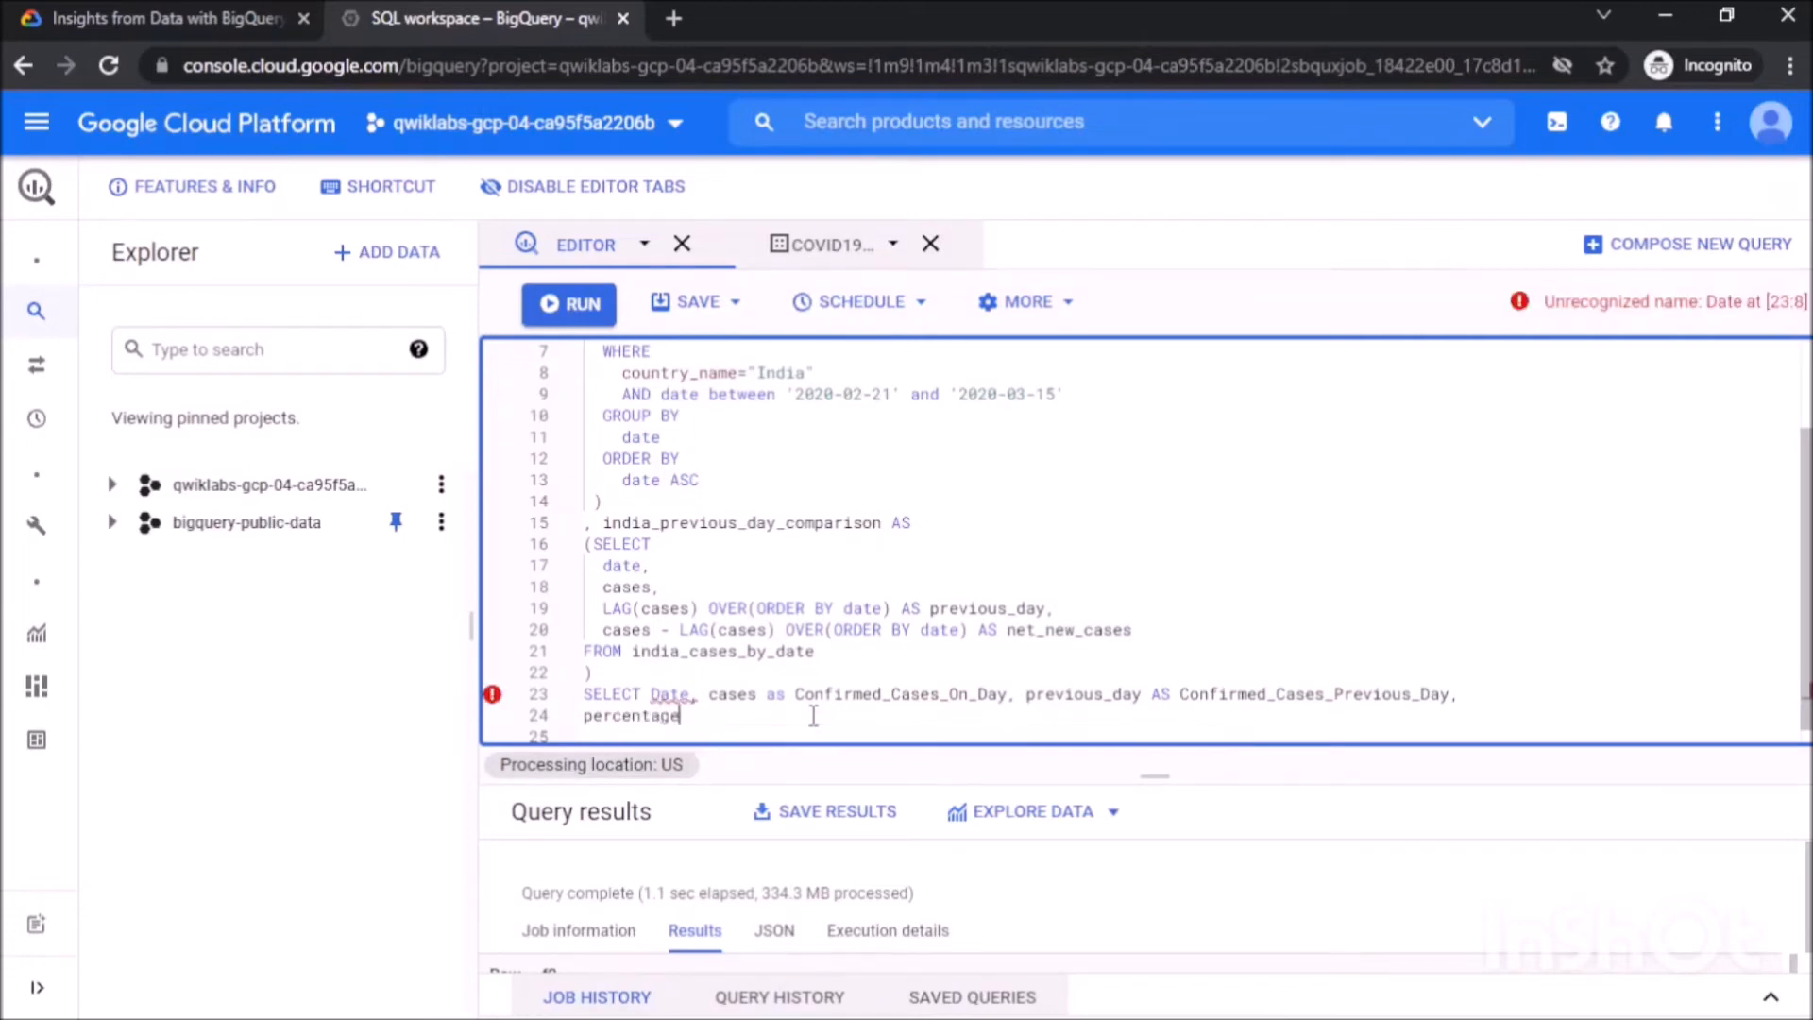
pyautogui.write('_increase as Percentage')
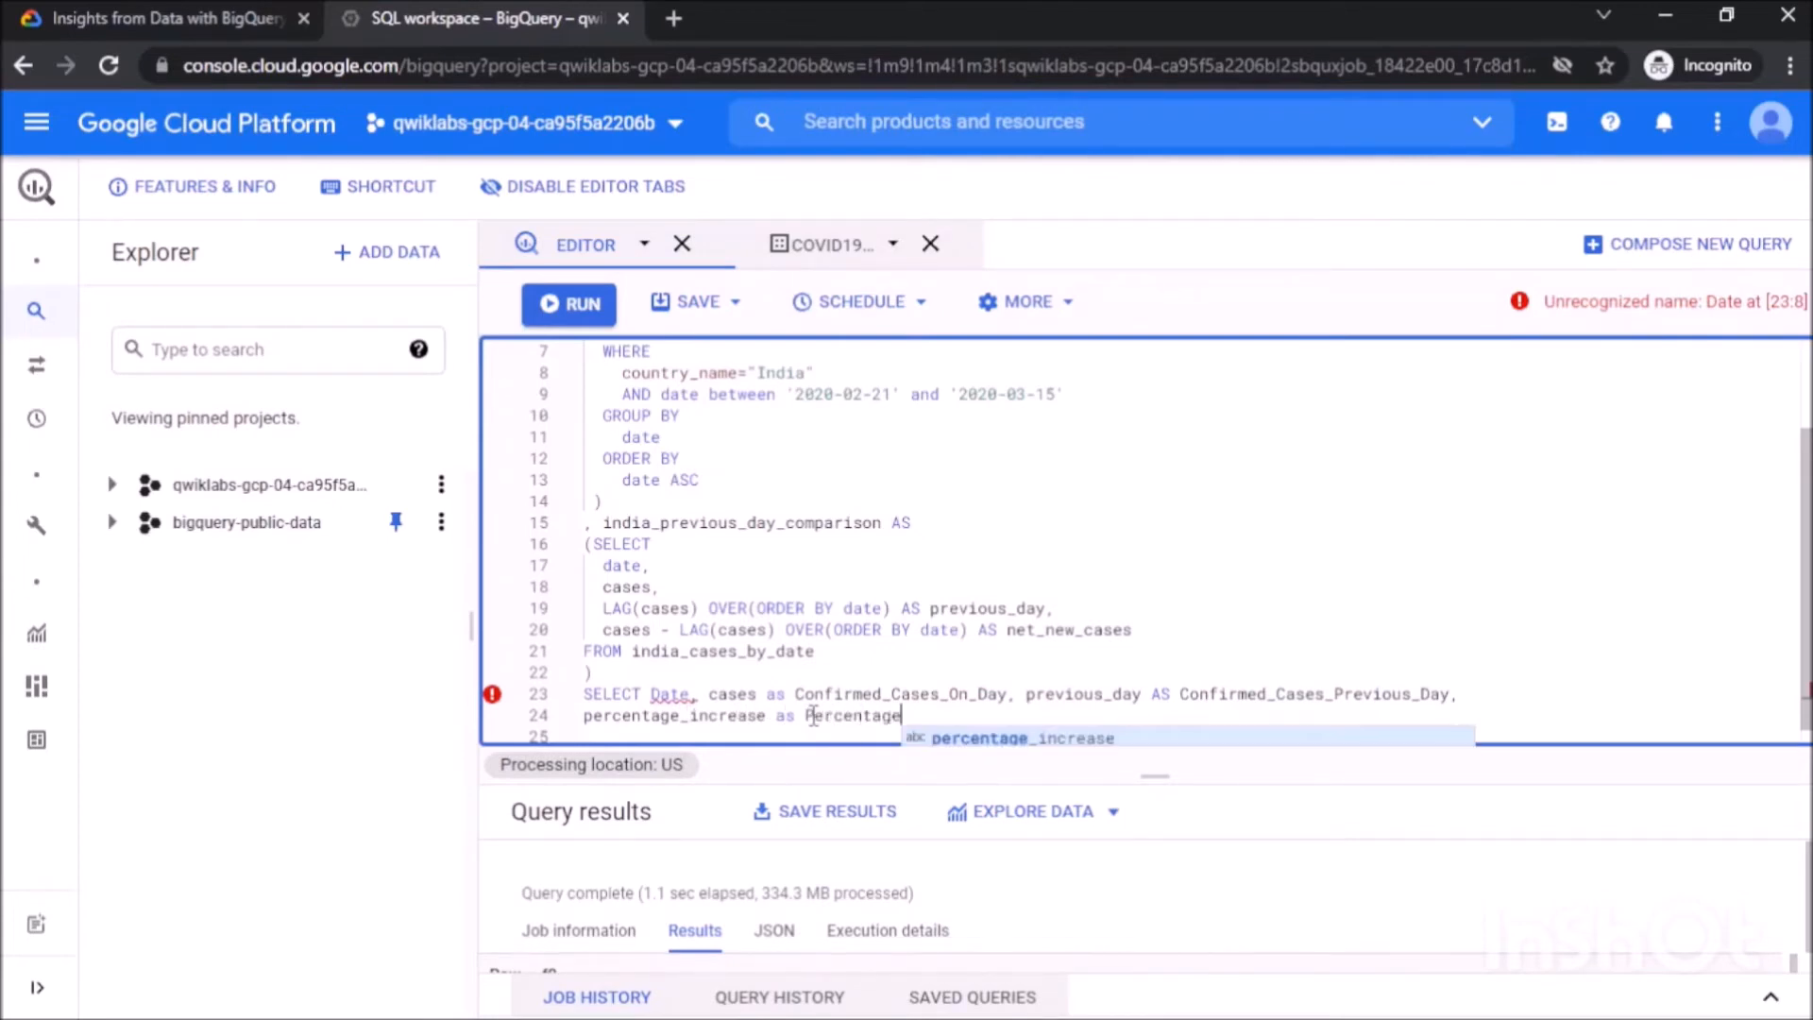
pyautogui.write('_Increase')
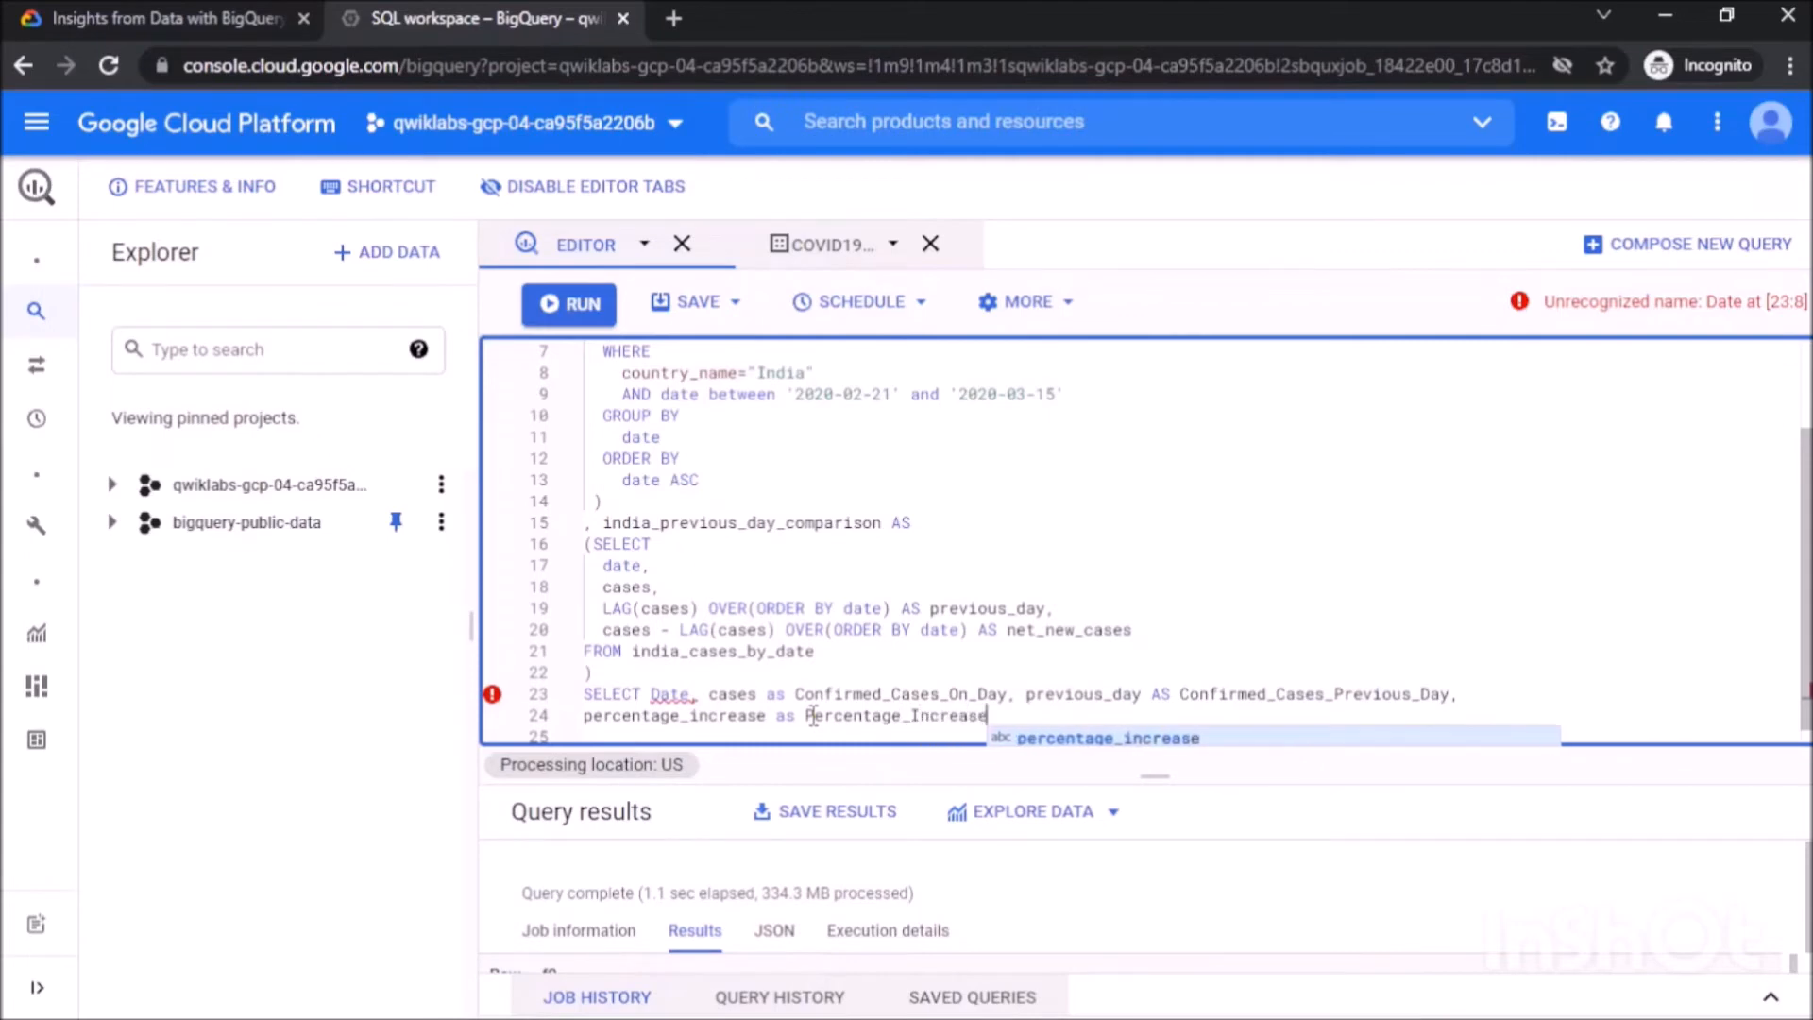
pyautogui.write('_')
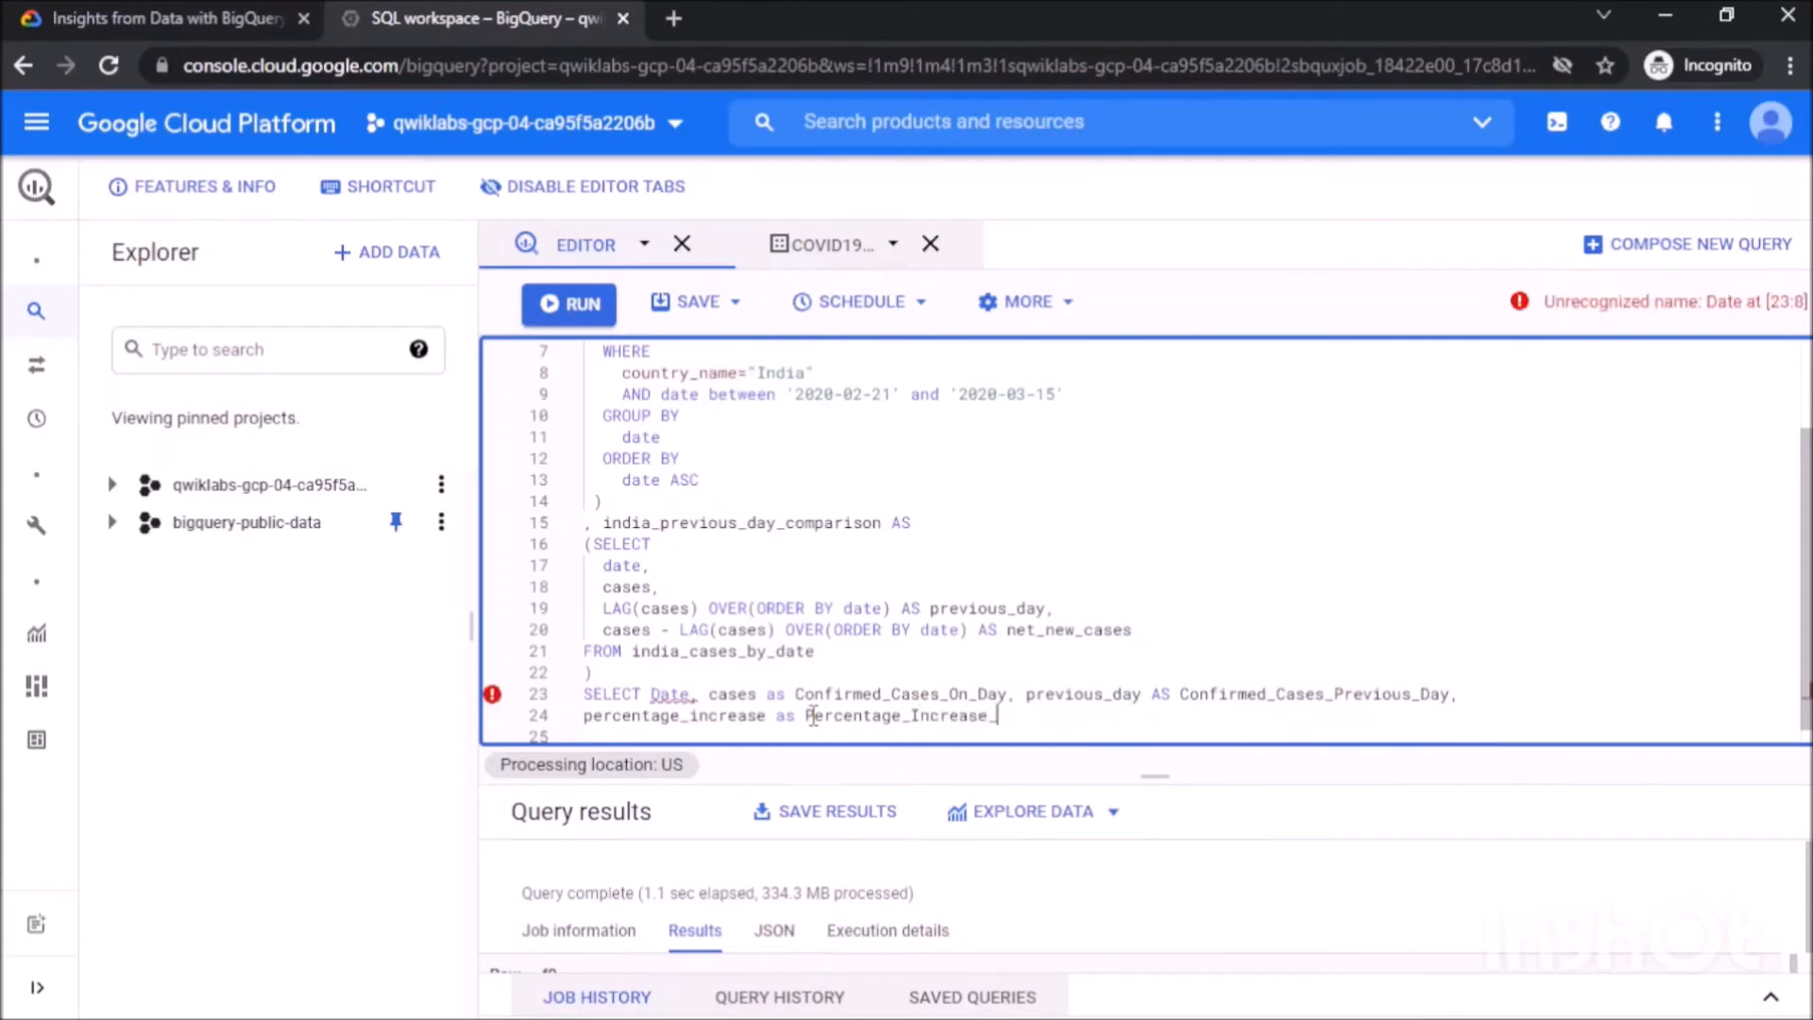
pyautogui.write('In_Cases')
# Add the line FROM us_previous_day_comparision below the selected fields.
pyautogui.press('Return')
pyautogui.write('F')
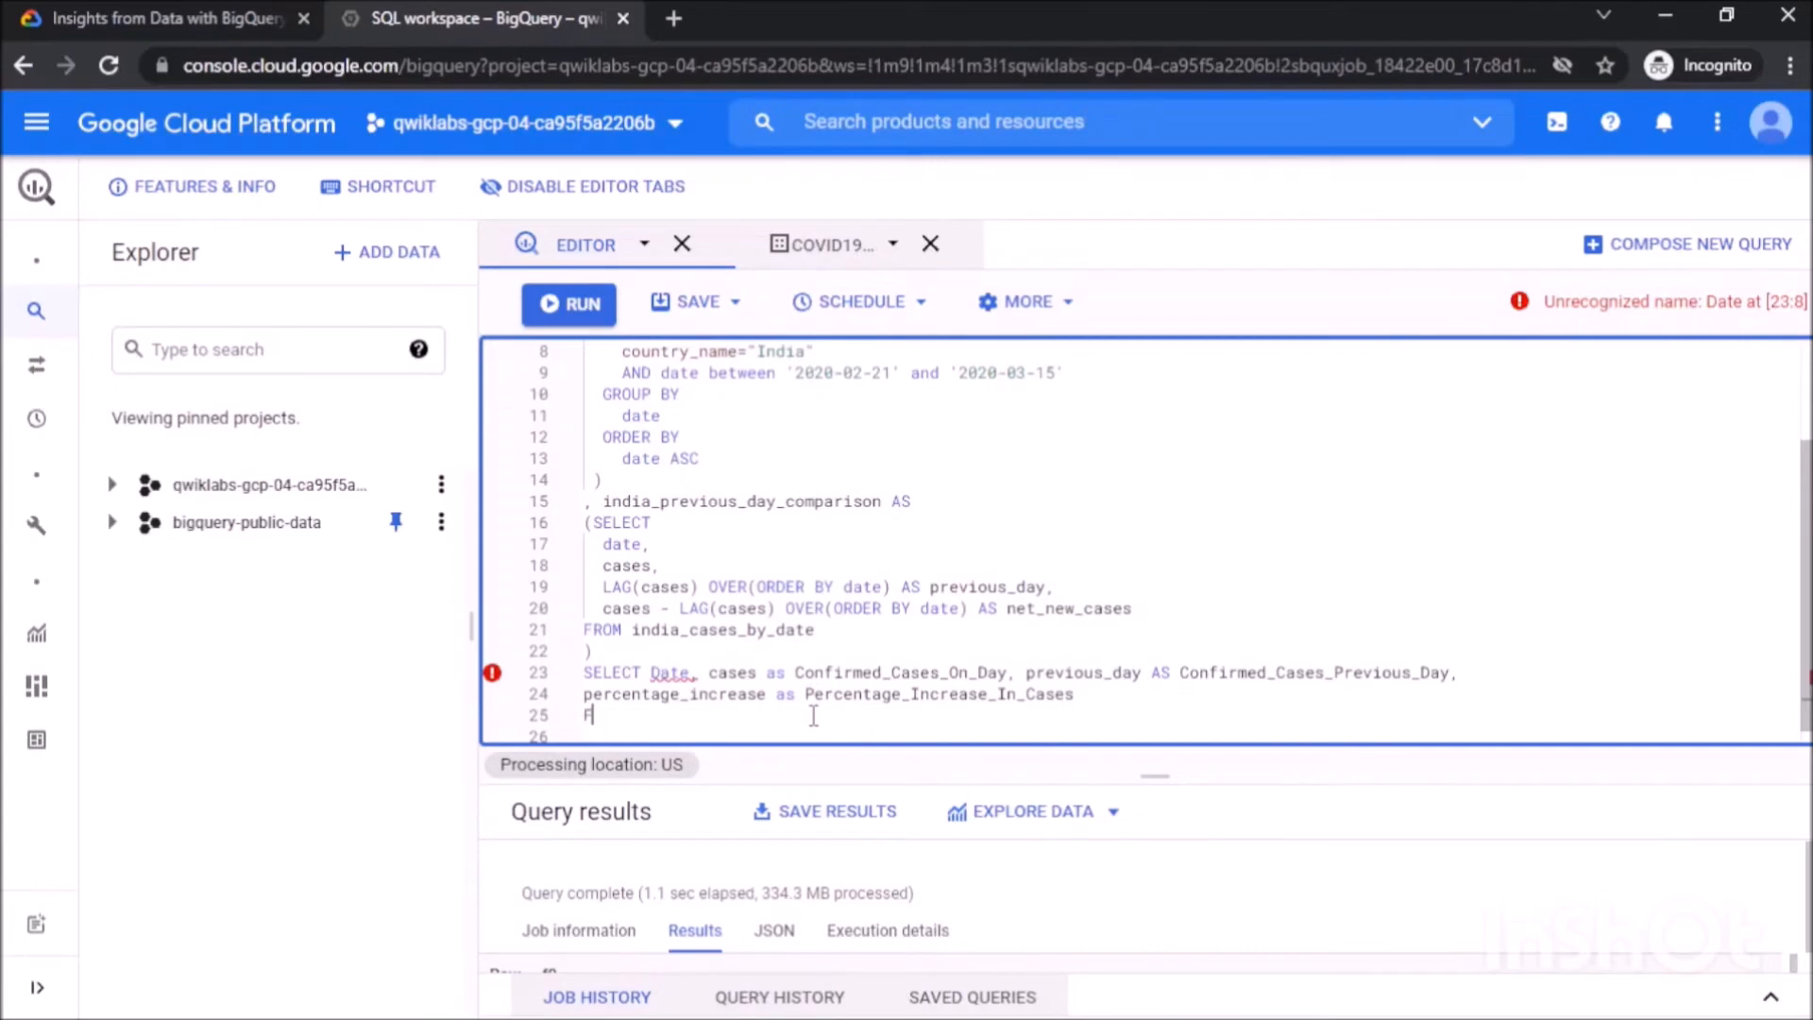
pyautogui.write('ROM_us_P')
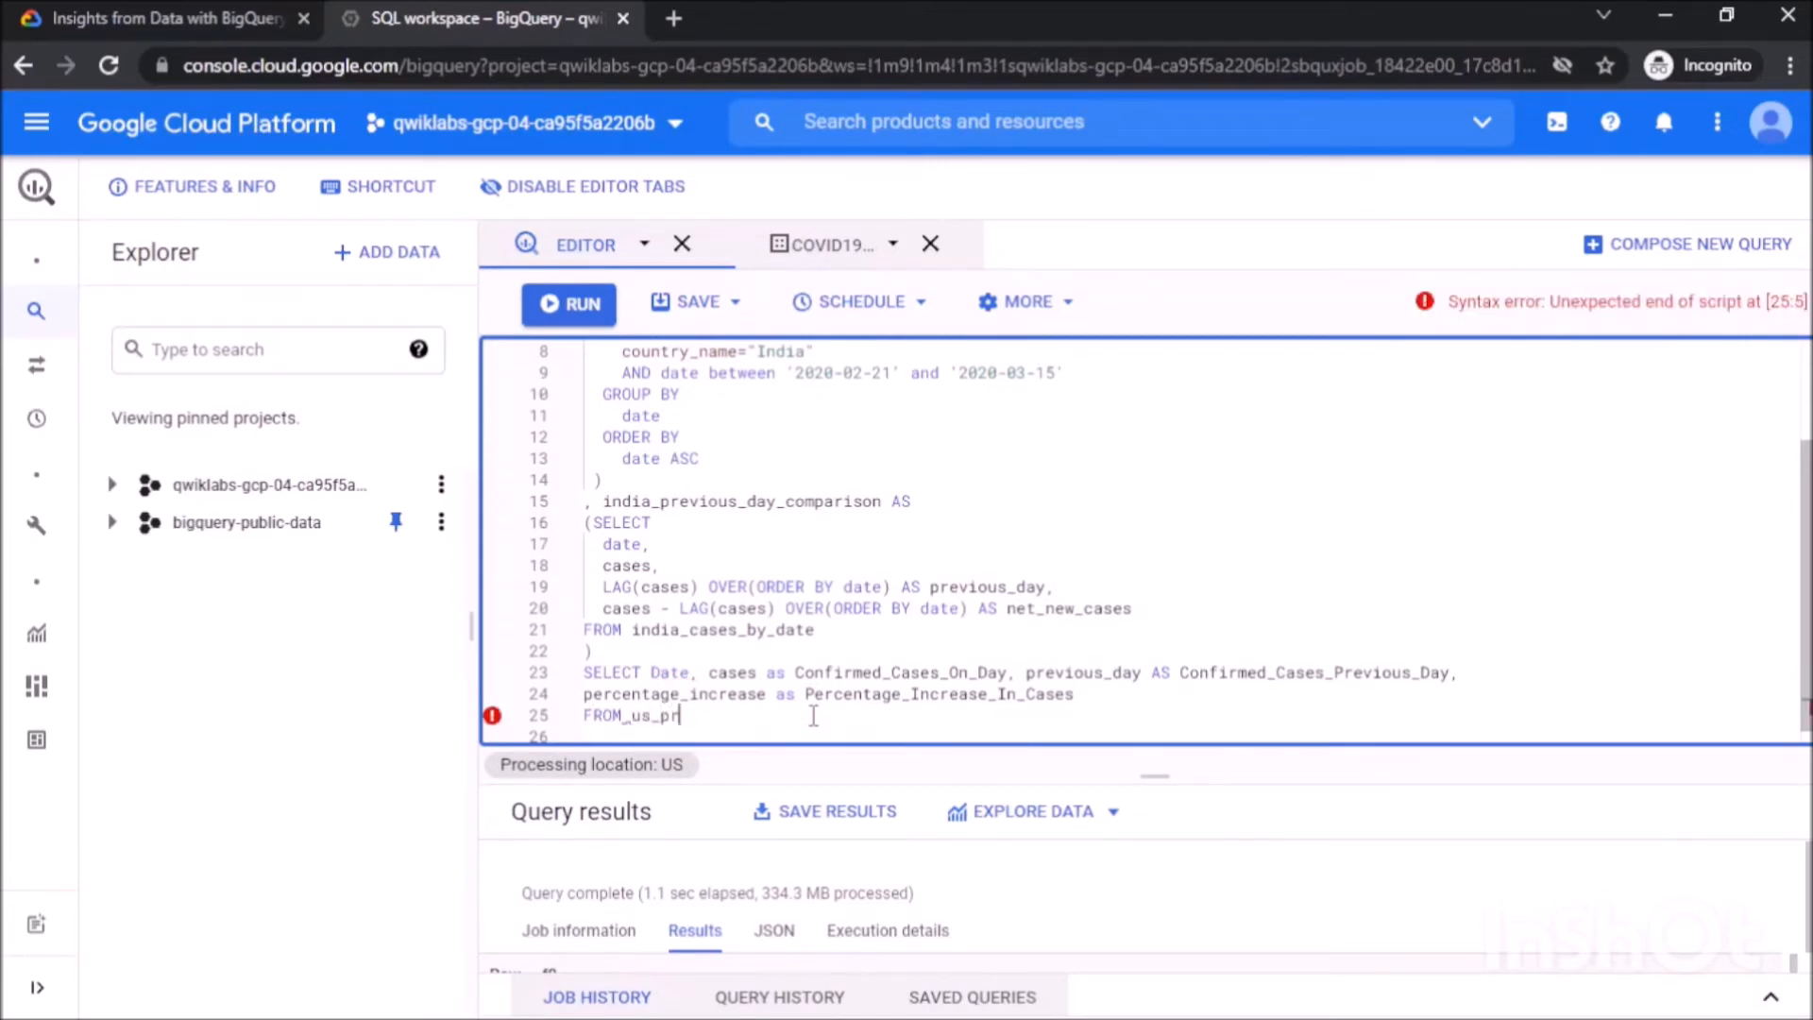
pyautogui.write('revious')
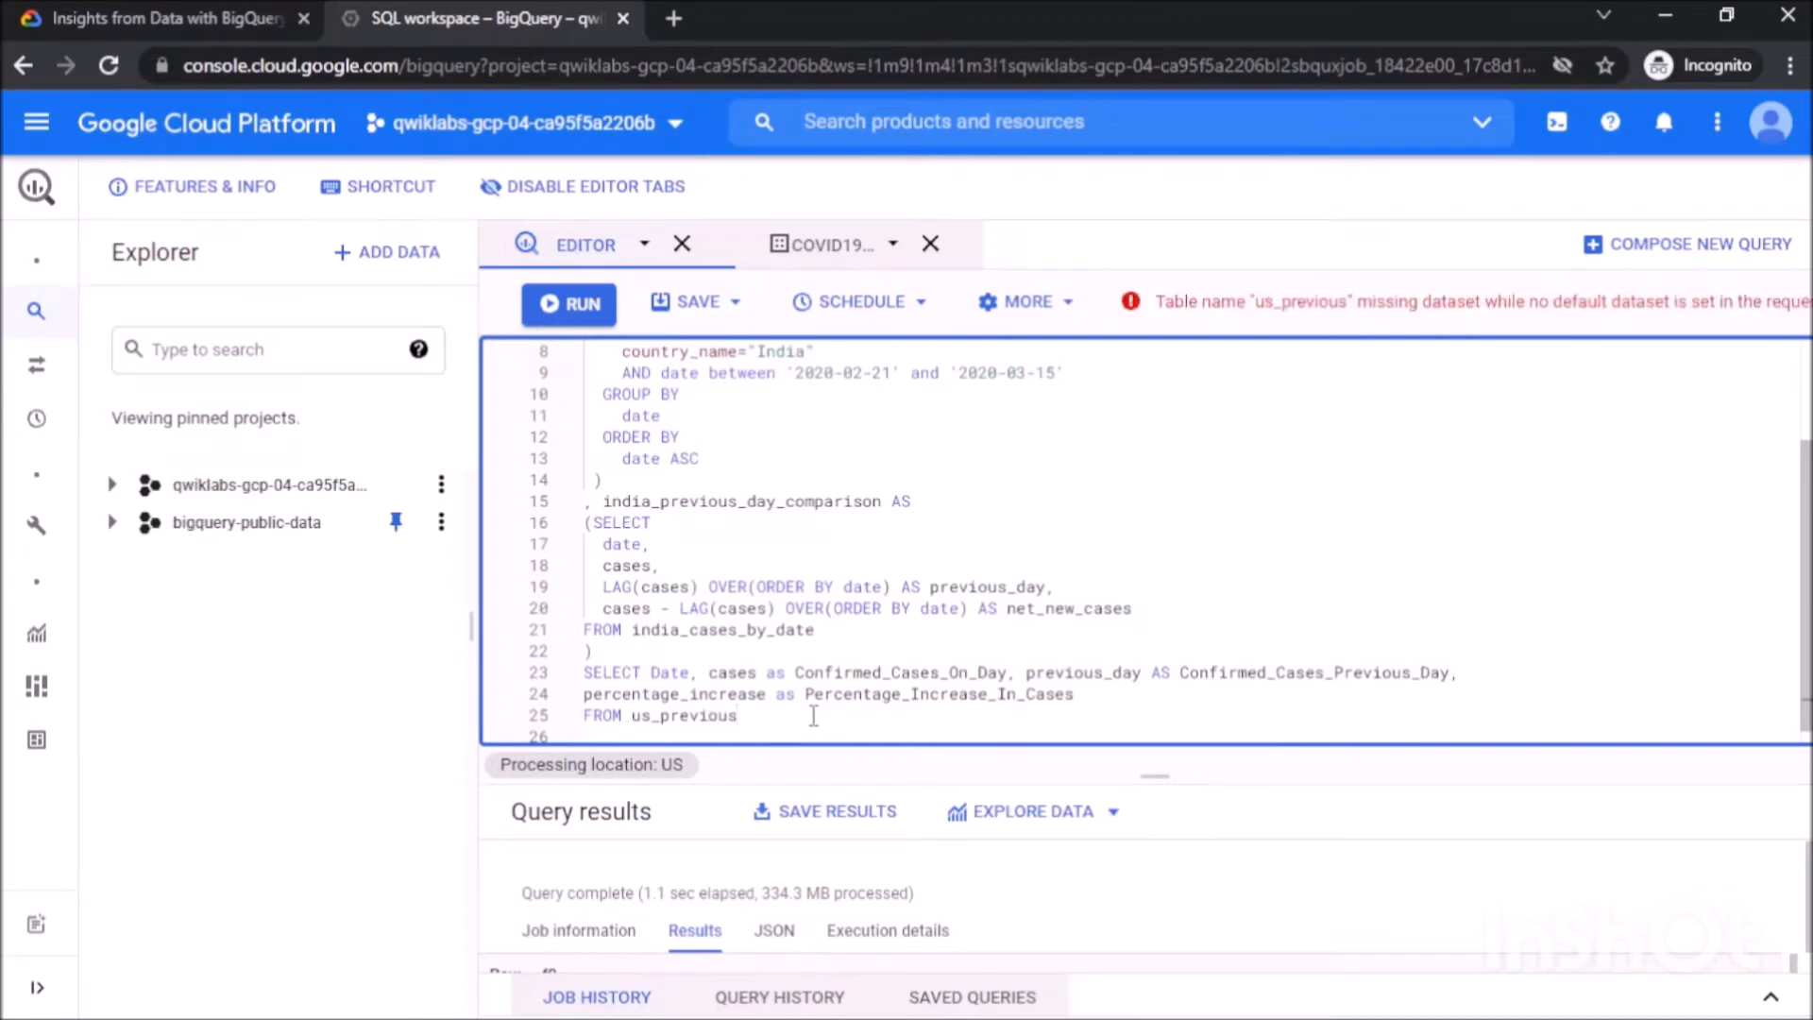
pyautogui.write('_day_comparision')
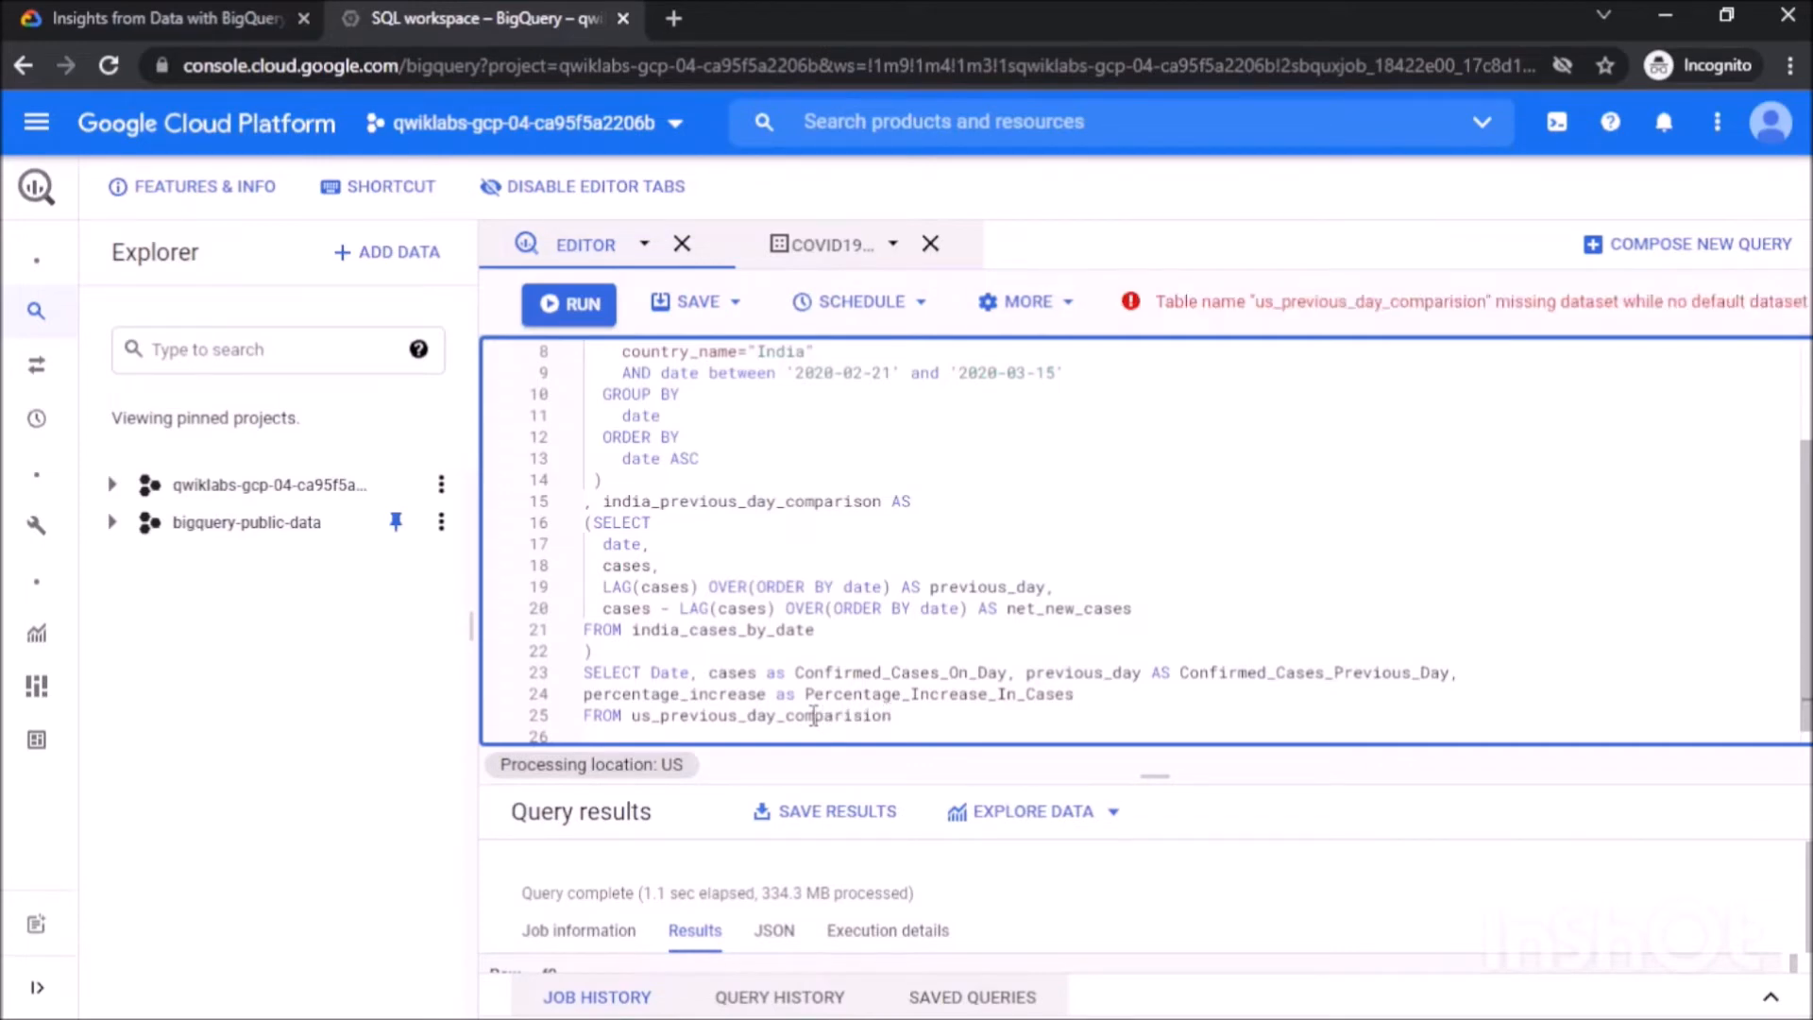
# Add the filter WHERE percentage_increase>10 on a new line below the final FROM.
pyautogui.press('Return')
pyautogui.write('WHERE')
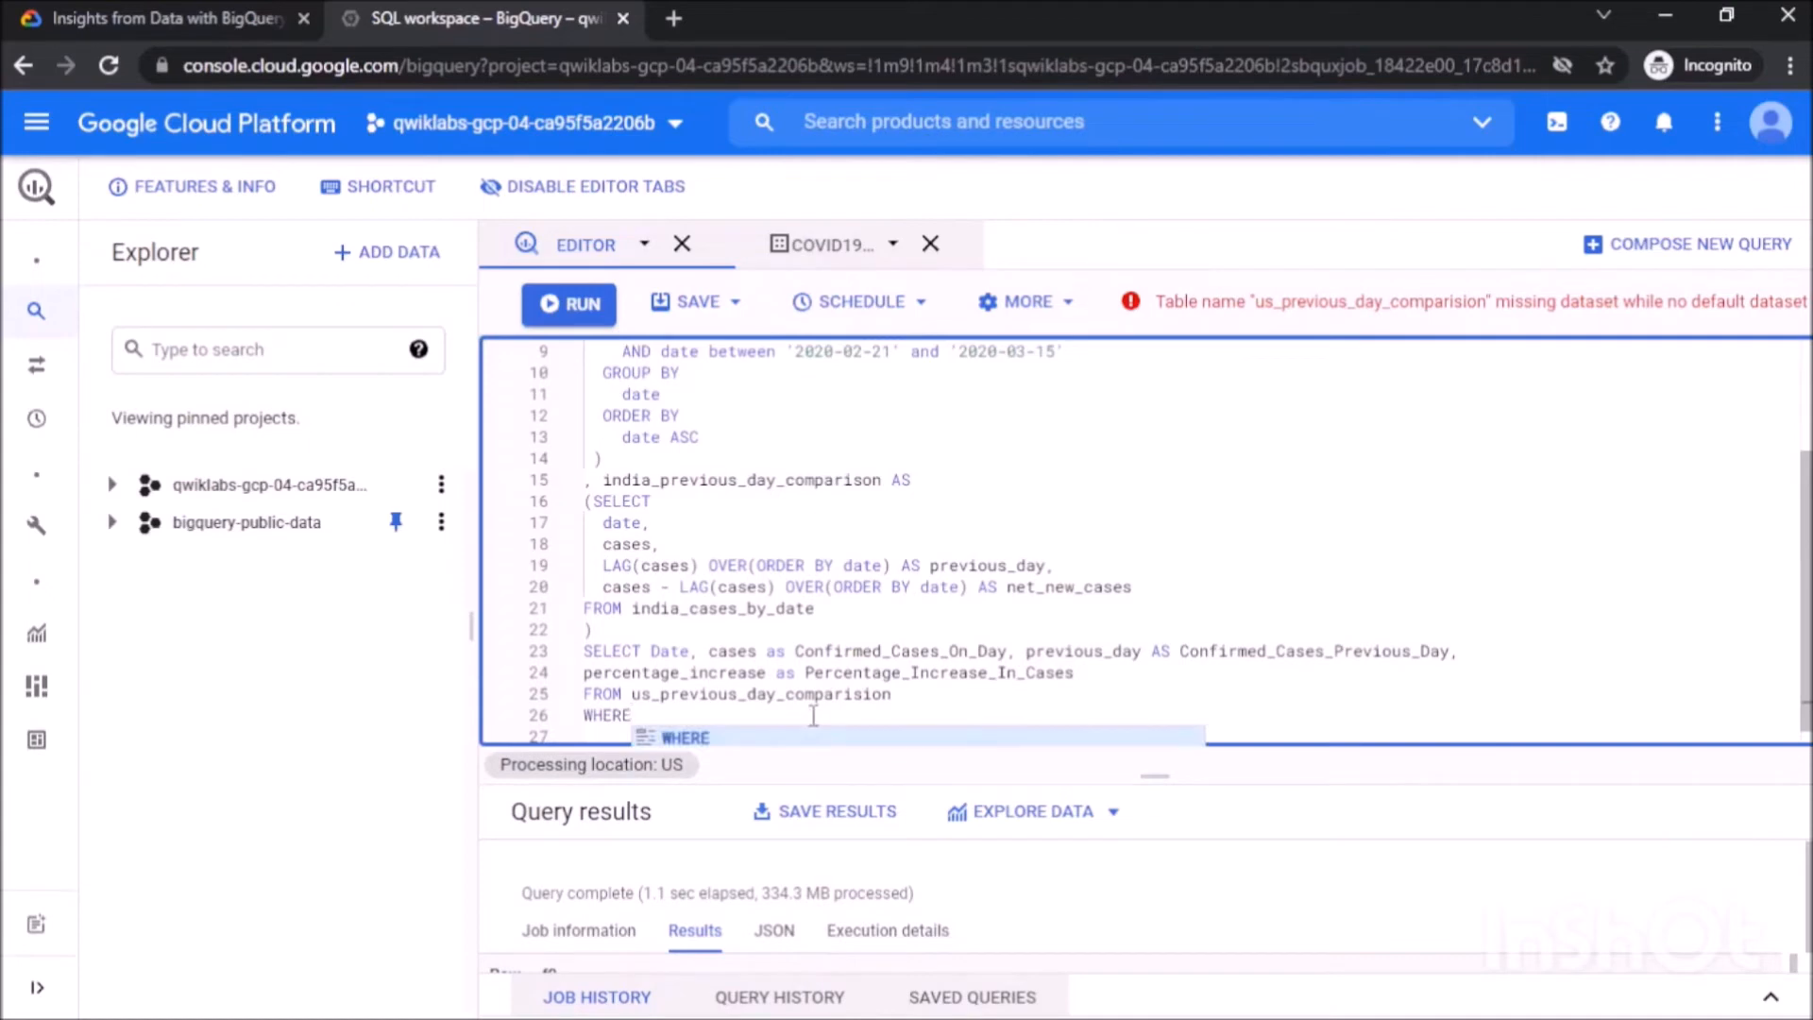
pyautogui.write(' precentage_inc')
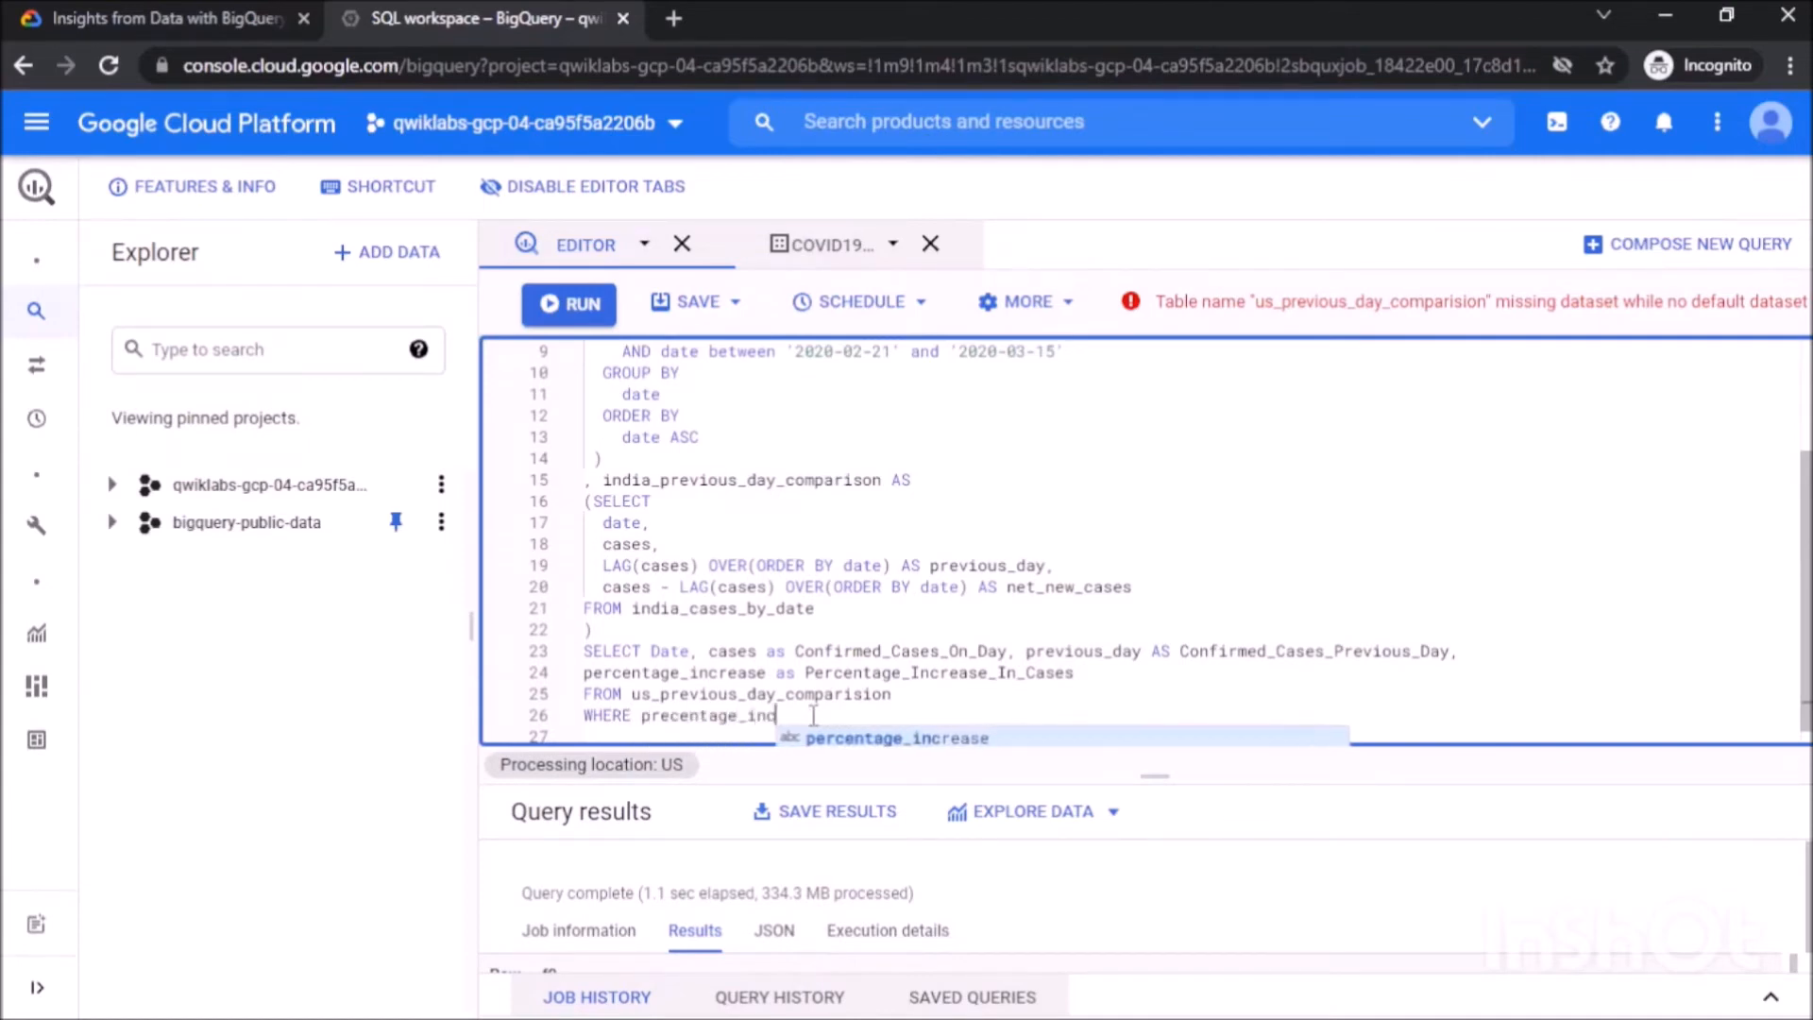
pyautogui.press('Tab')
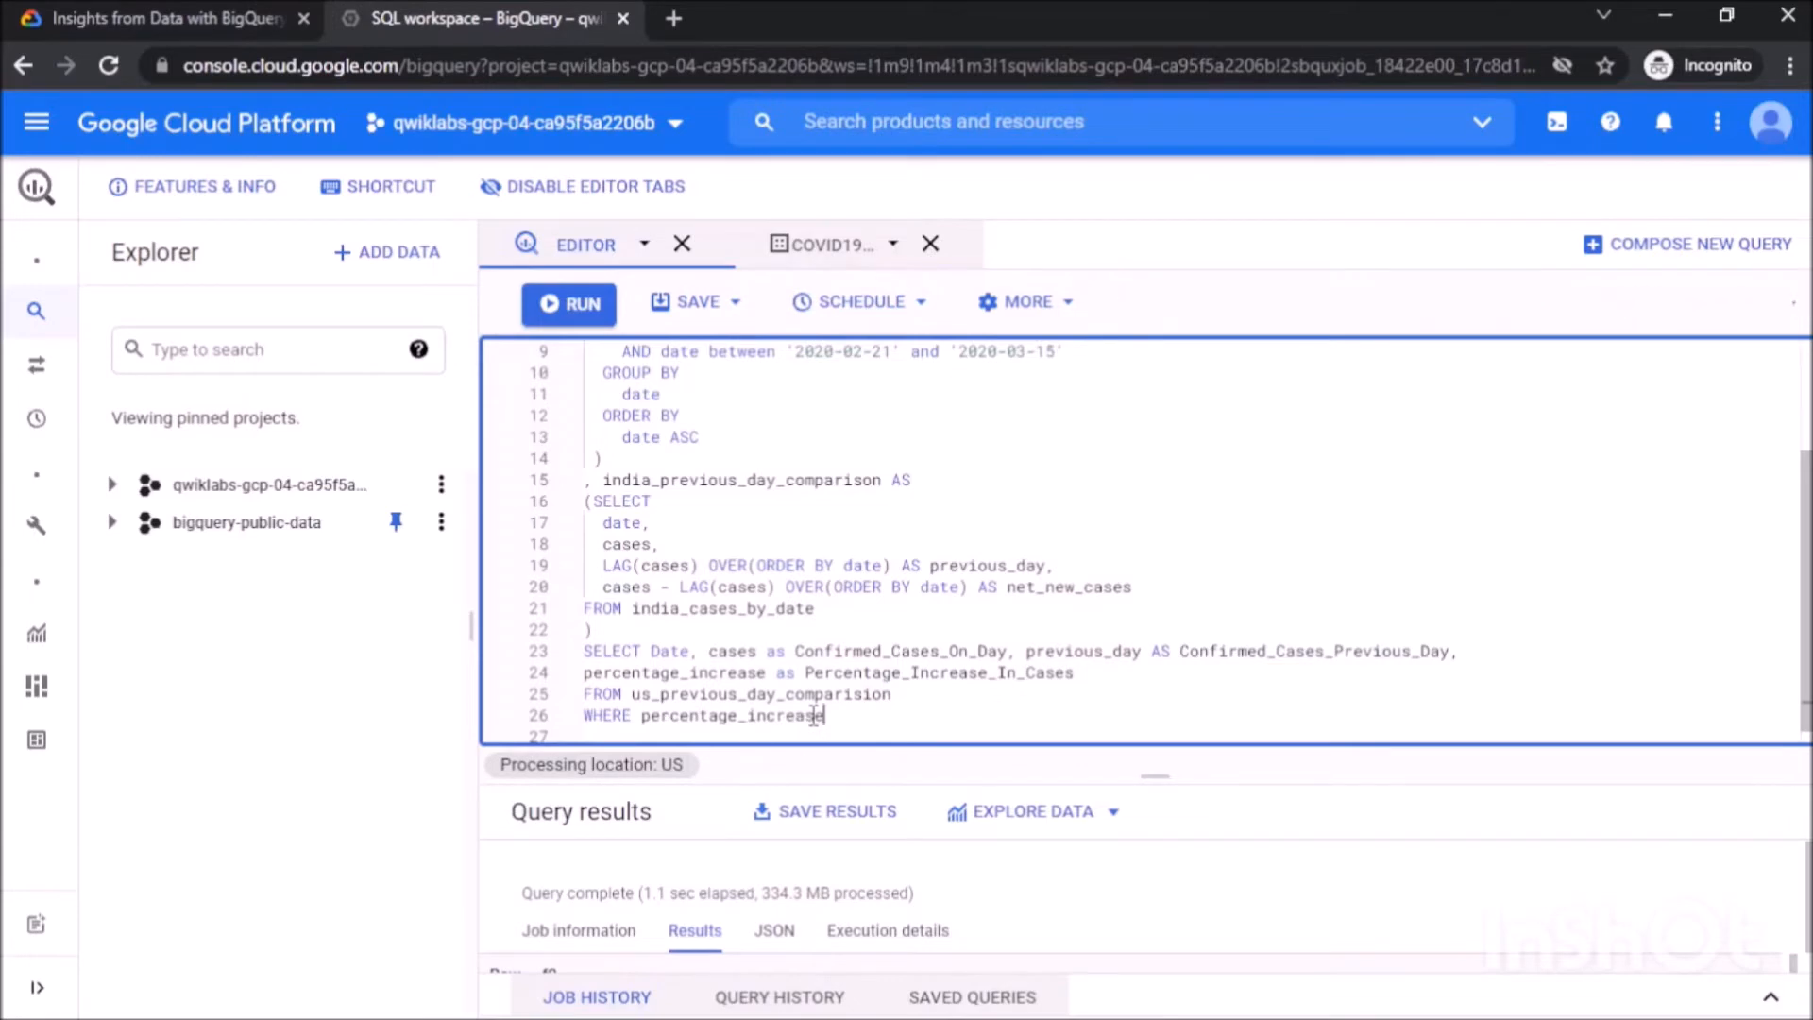
pyautogui.write('>10')
# Change the country_name filter in the first subquery to "United States of America".
pyautogui.click(978, 673)
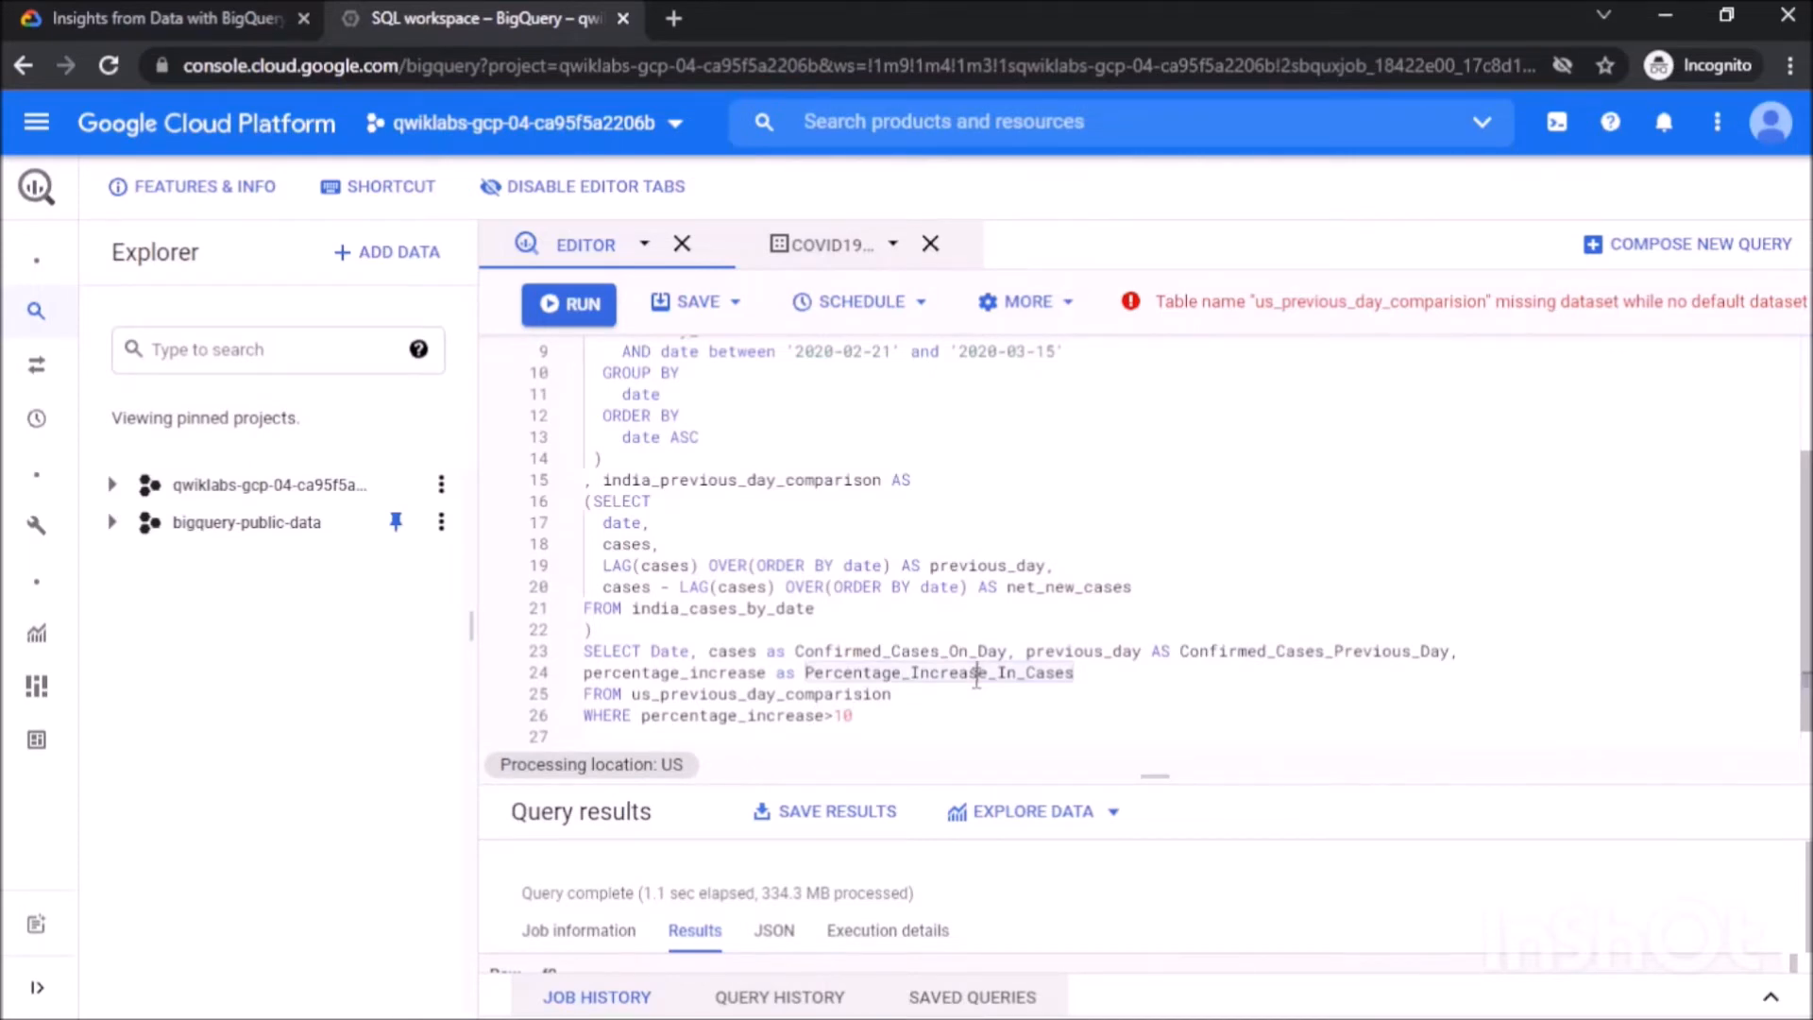
pyautogui.scroll(3, 1037, 567)
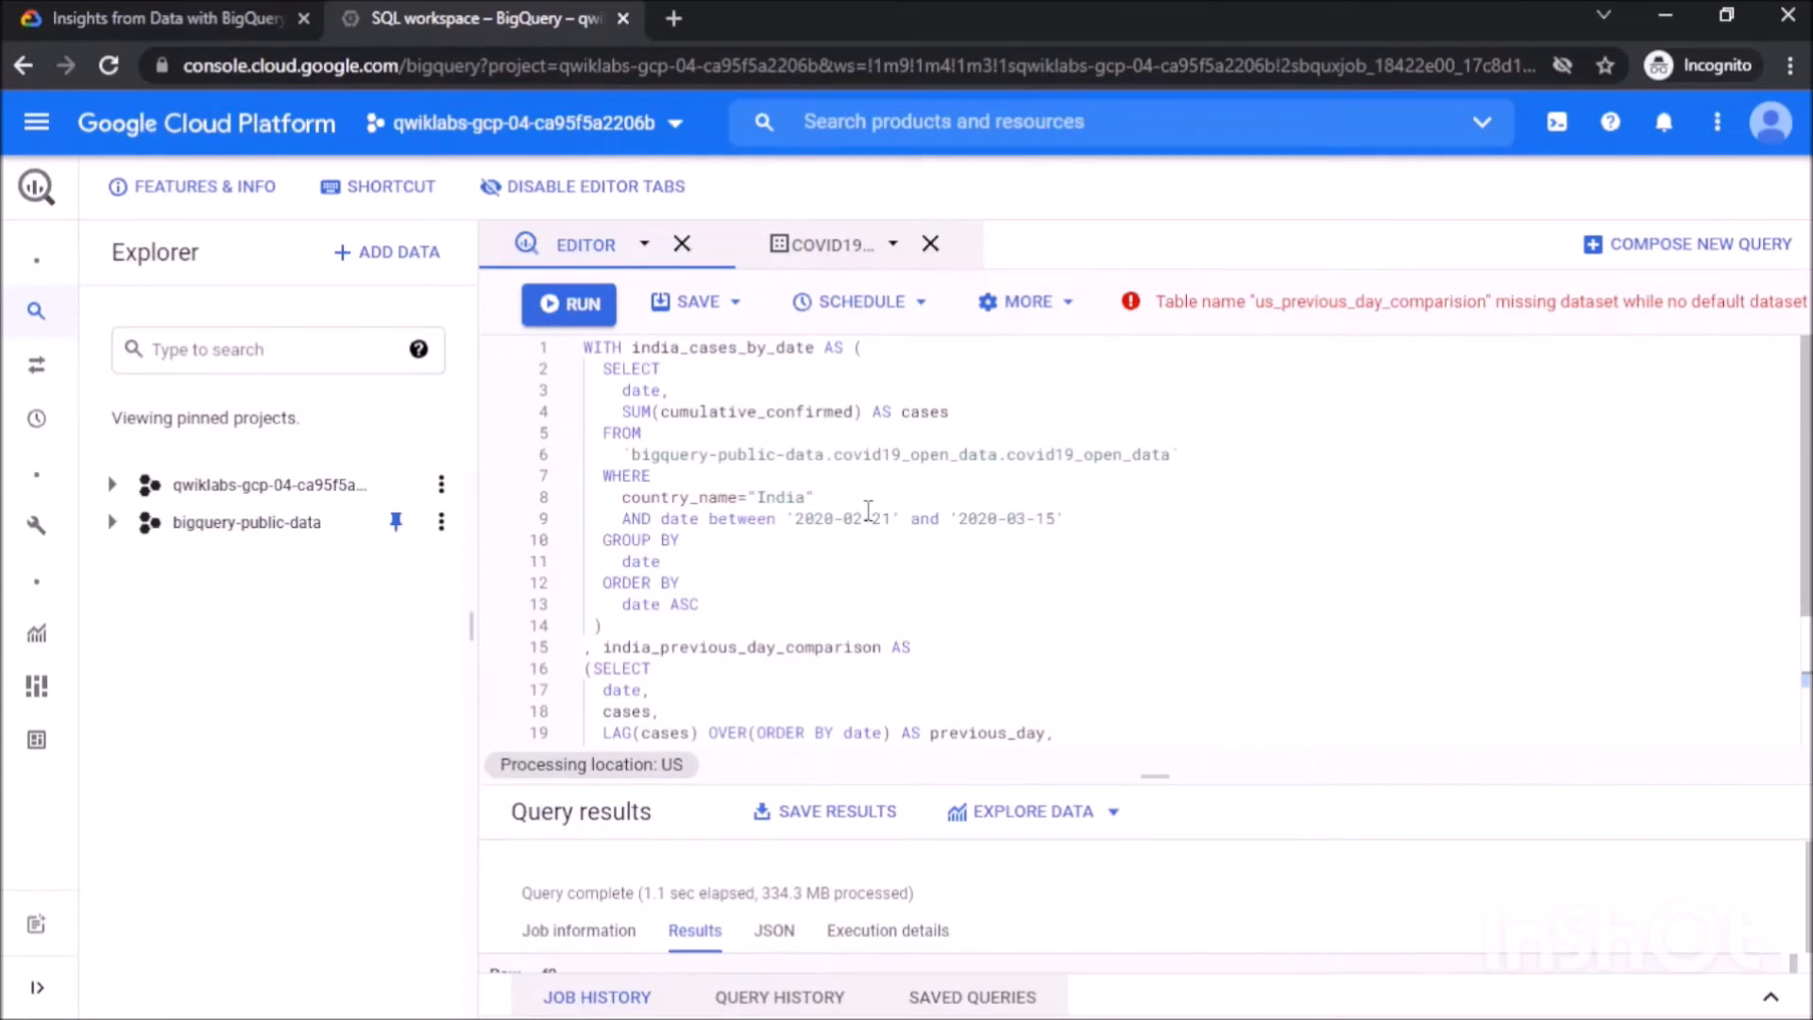
pyautogui.moveTo(760, 498); pyautogui.dragTo(807, 497)
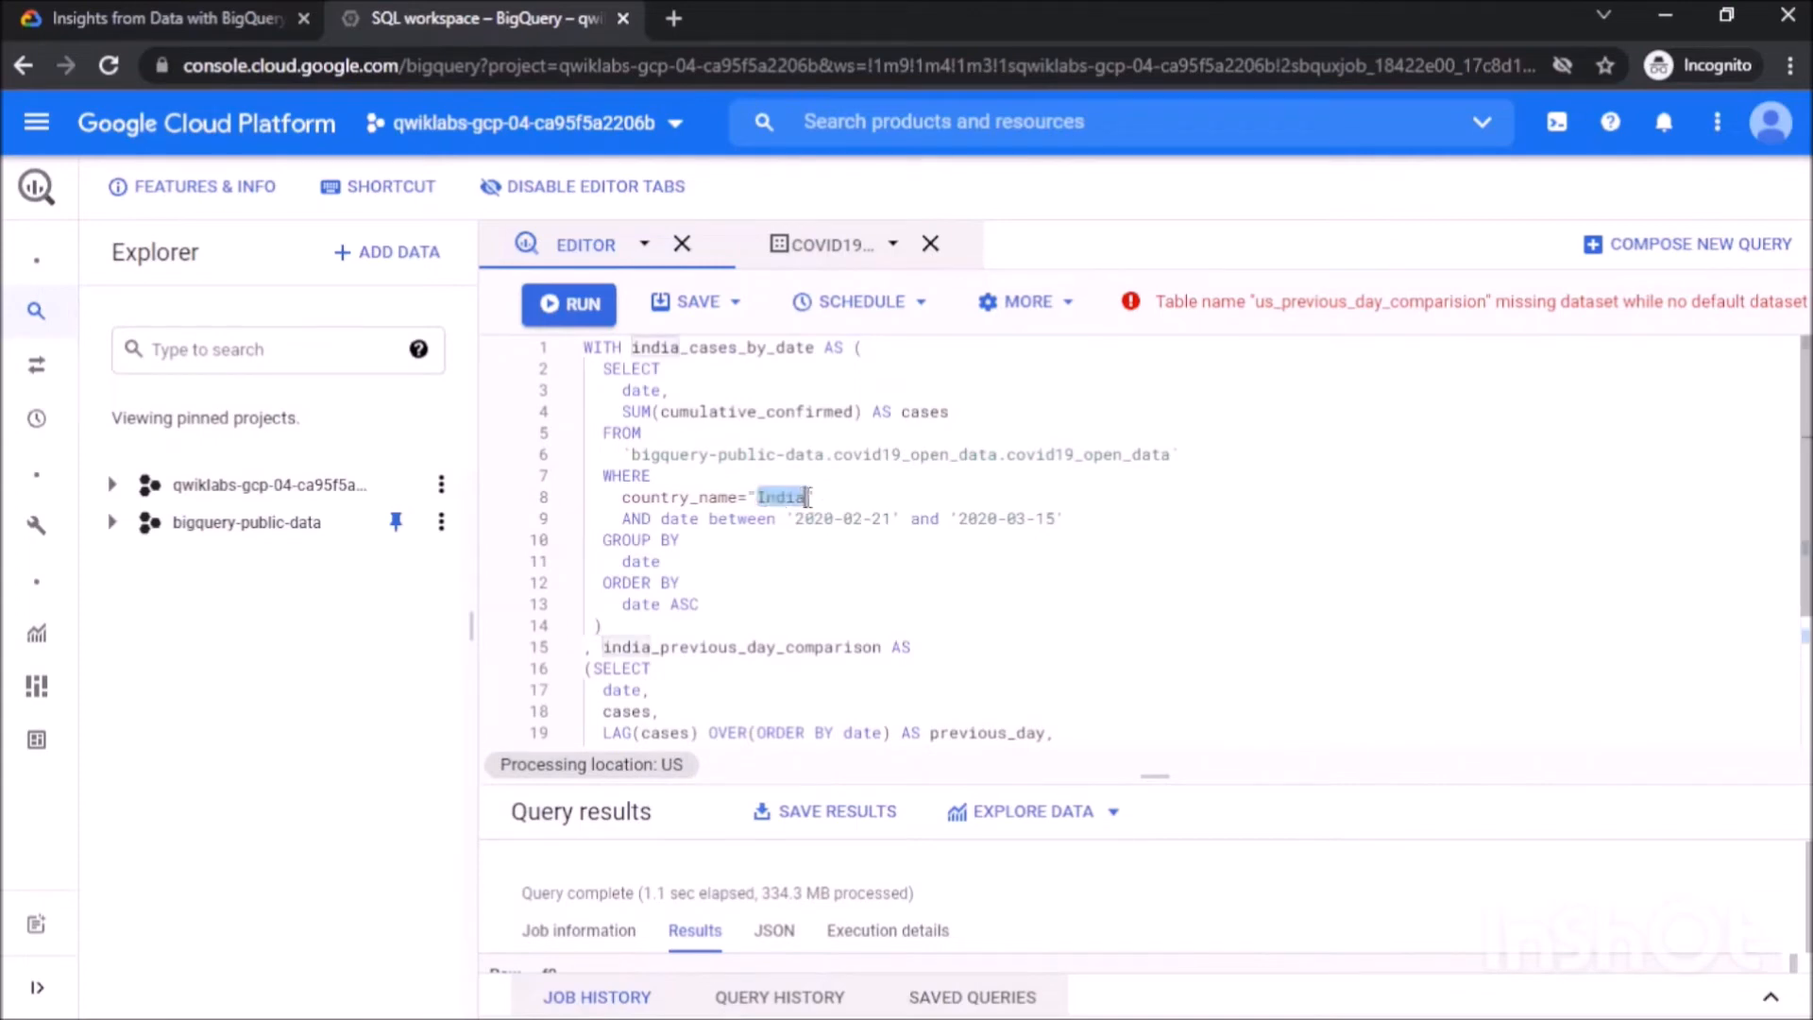
pyautogui.write('Uanited')
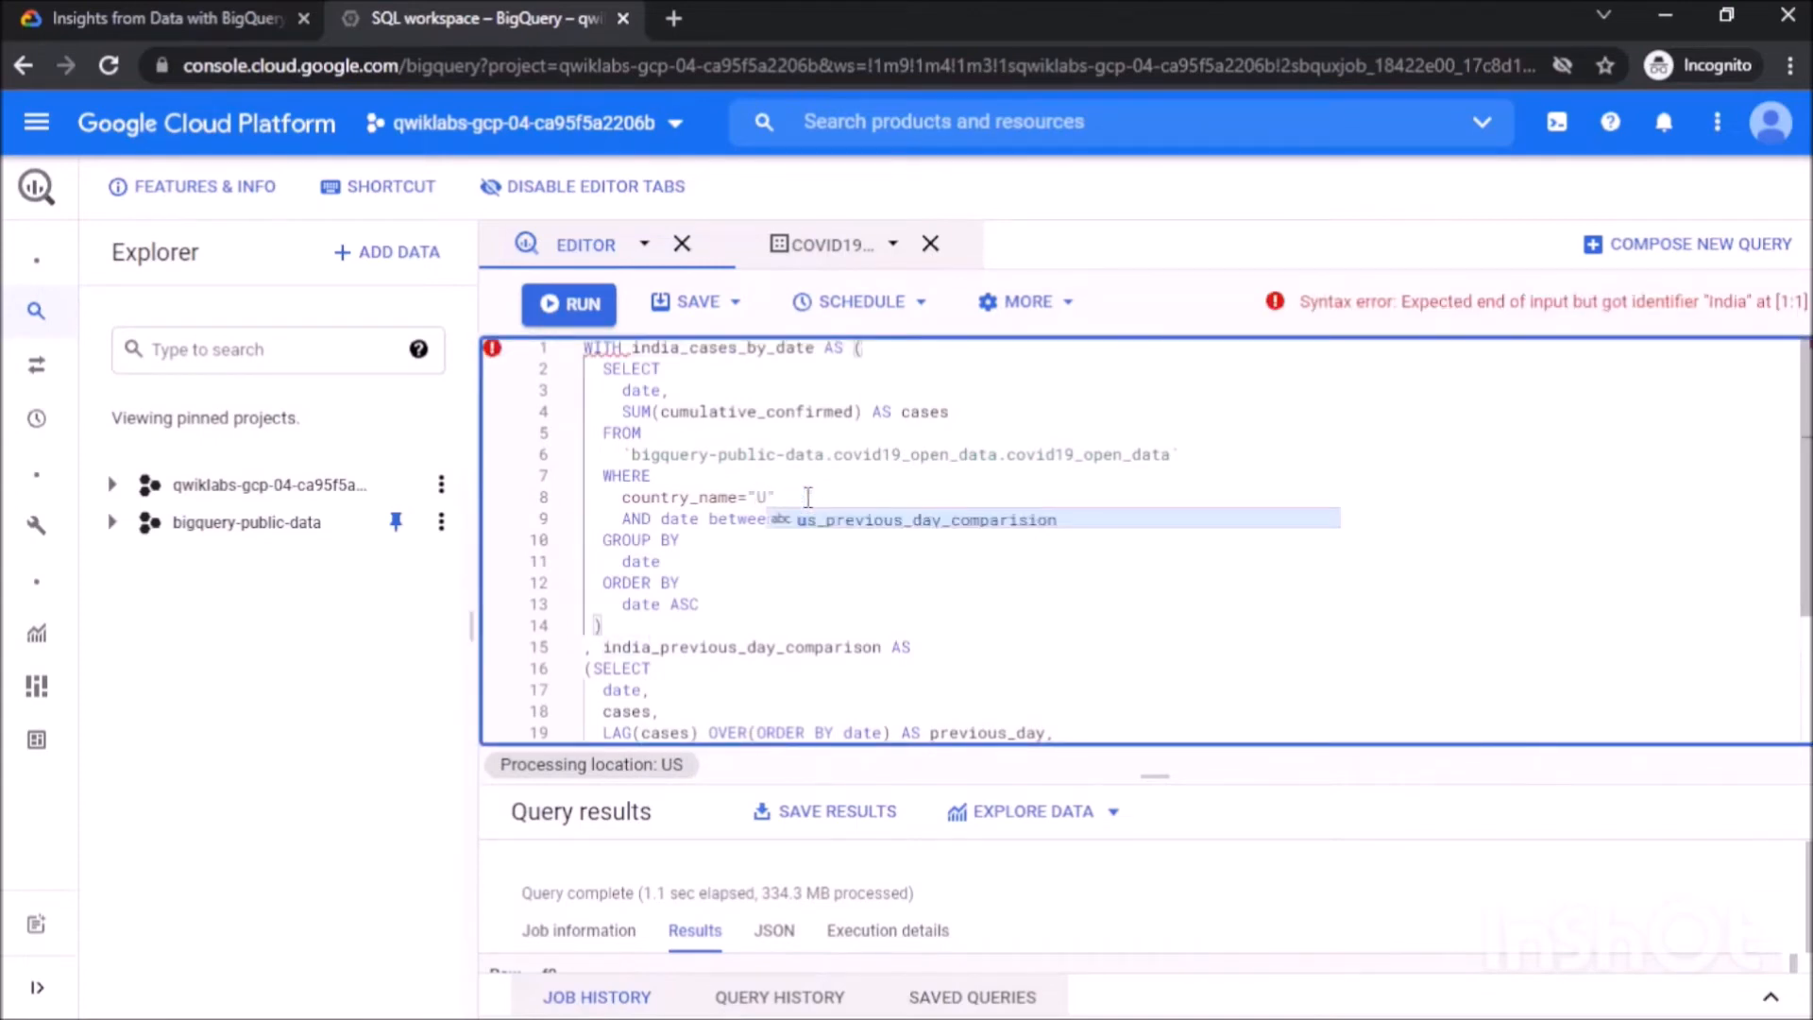
pyautogui.press('BackSpace')
pyautogui.press('BackSpace')
pyautogui.press('BackSpace')
pyautogui.press('BackSpace')
pyautogui.press('BackSpace')
pyautogui.press('BackSpace')
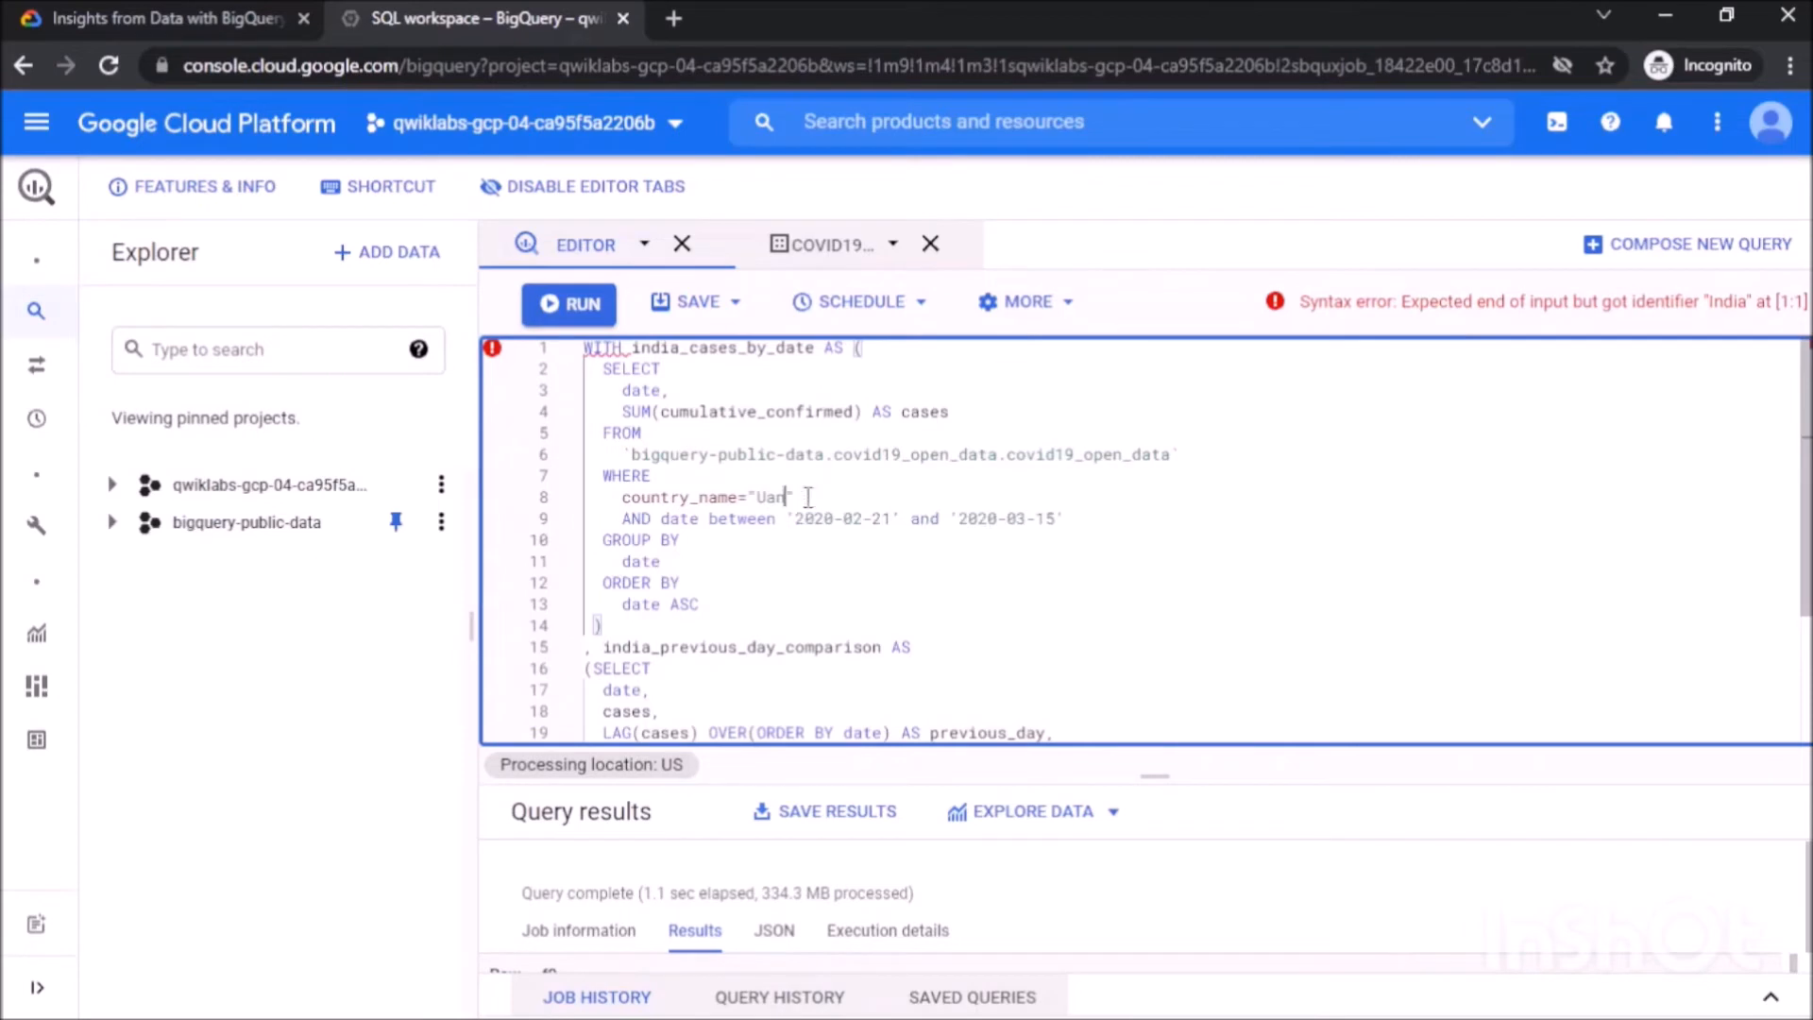
pyautogui.write('nited States of America')
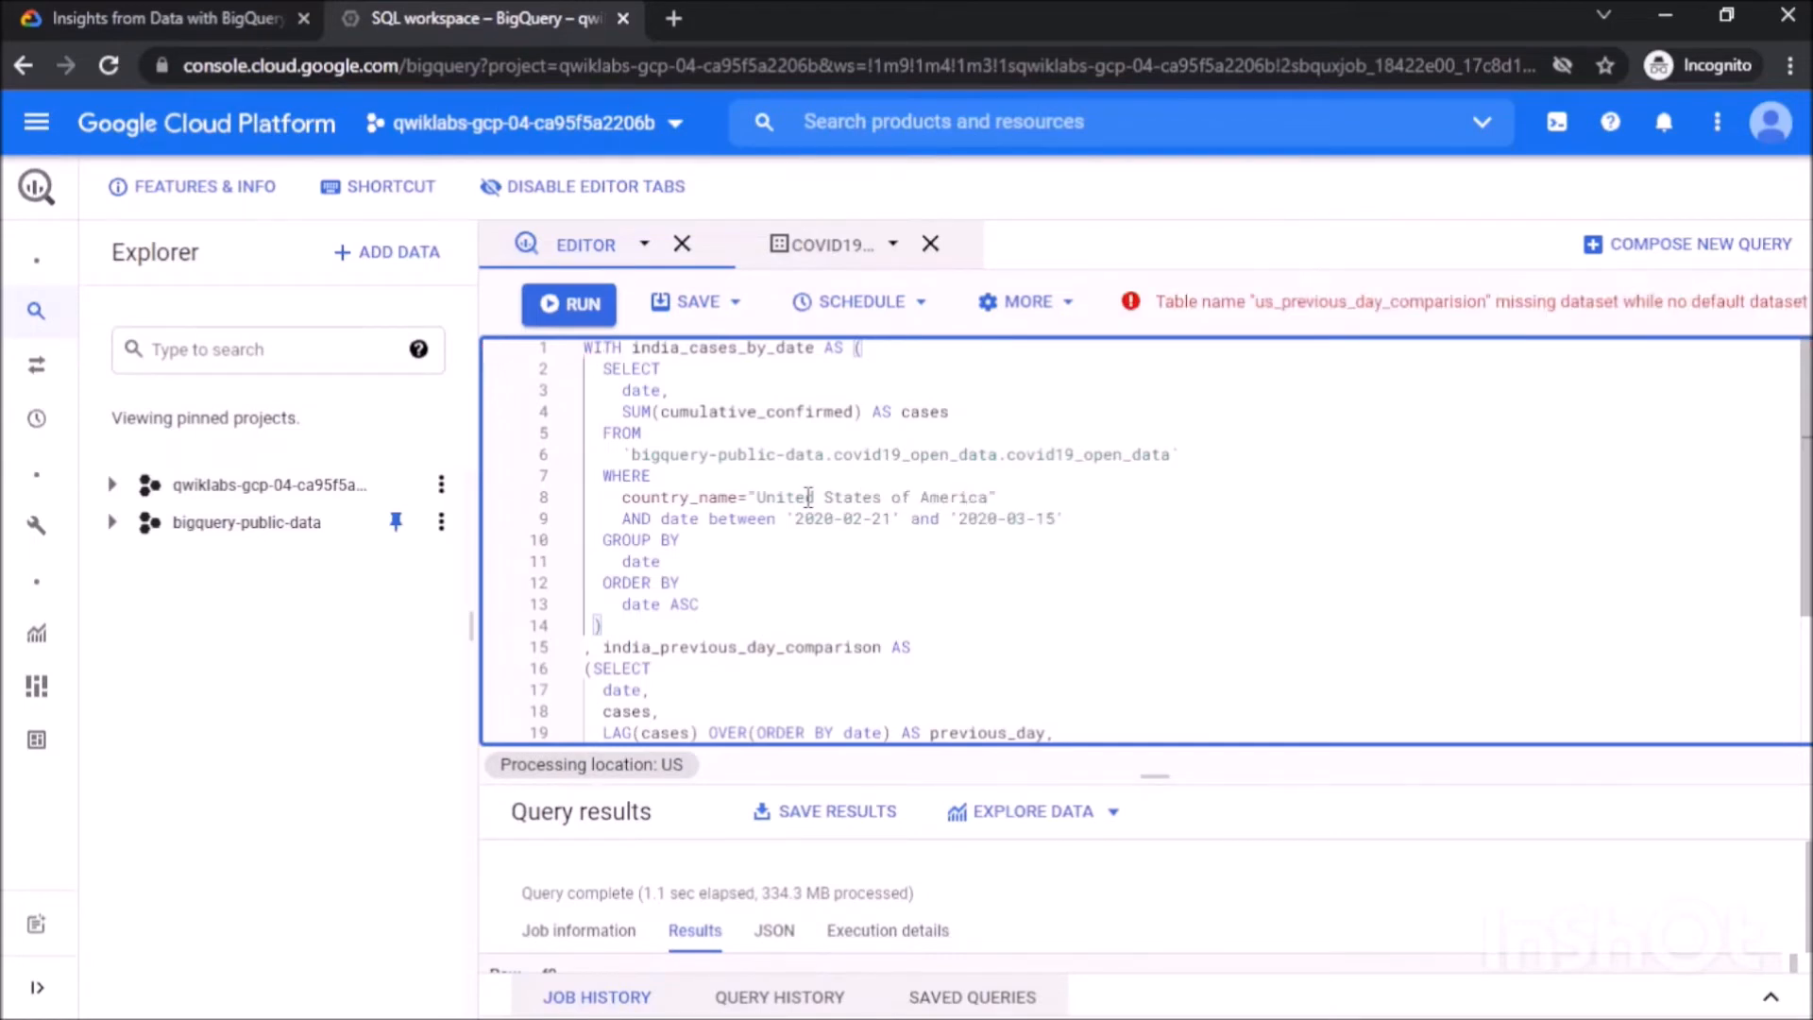
# Set the first subquery's date filter to between '2020-03-22' and '2020-04-20'.
pyautogui.moveTo(846, 520); pyautogui.dragTo(892, 520)
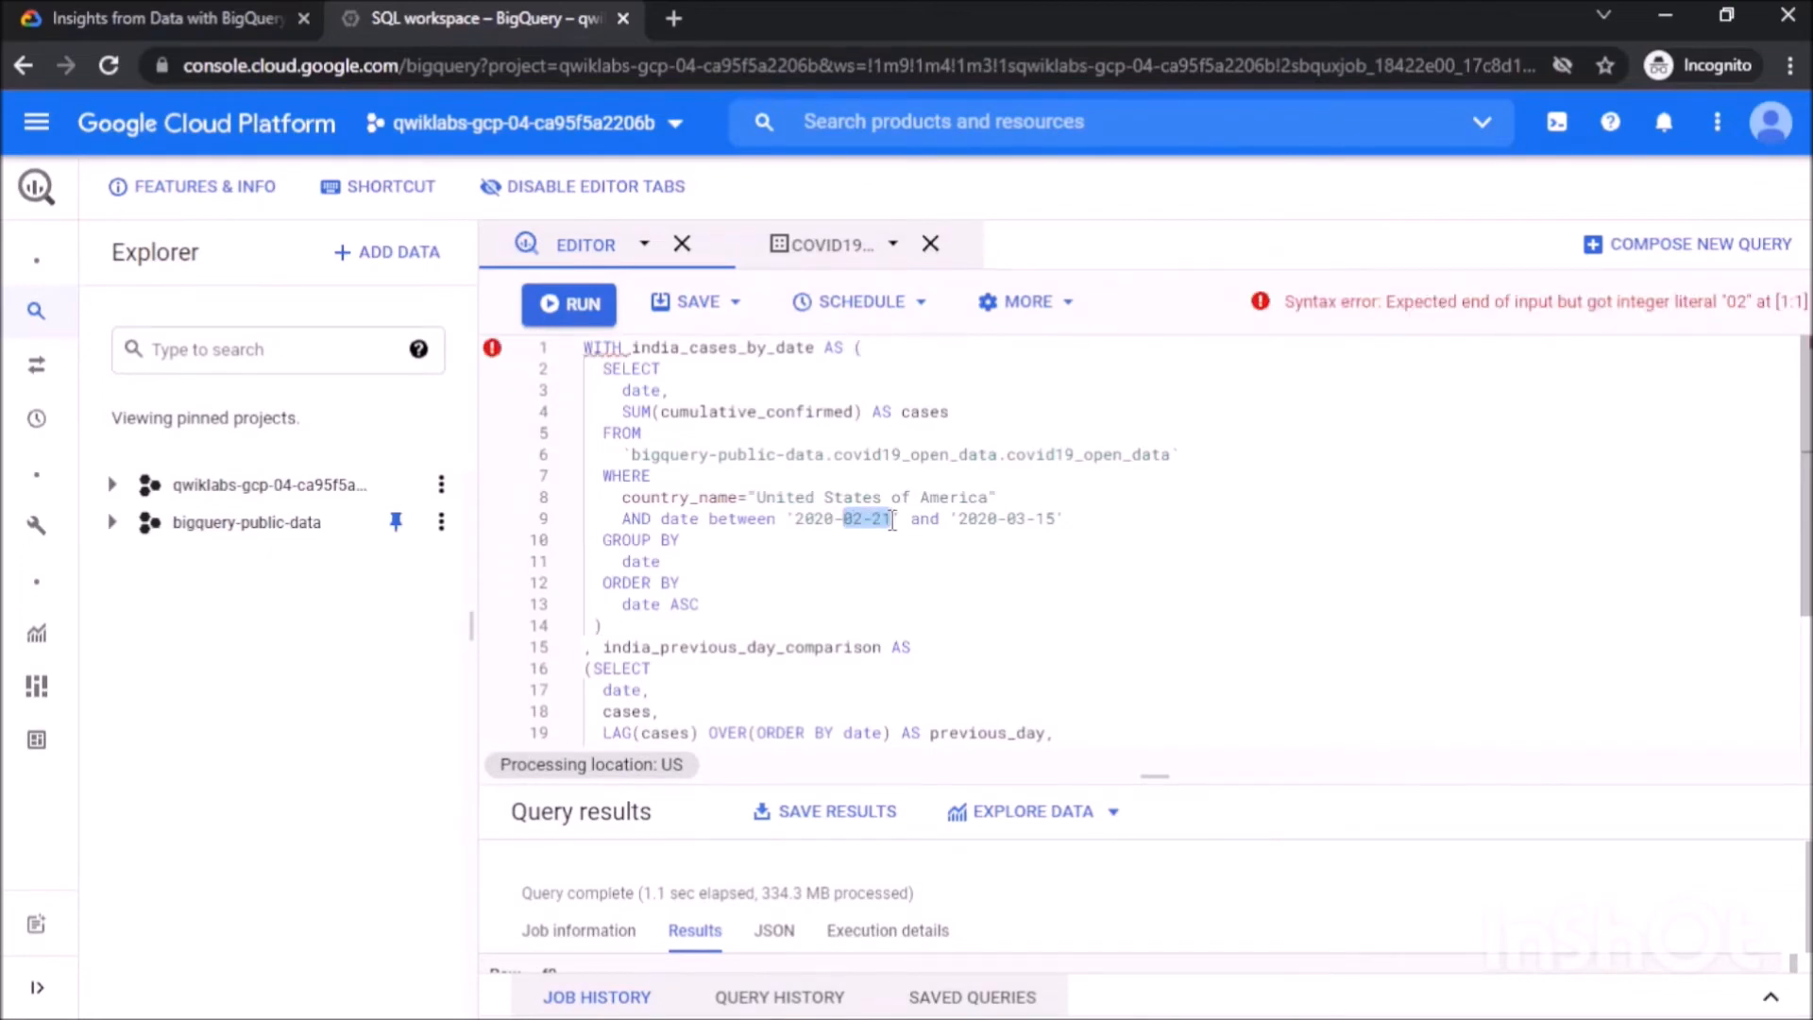
pyautogui.write('03')
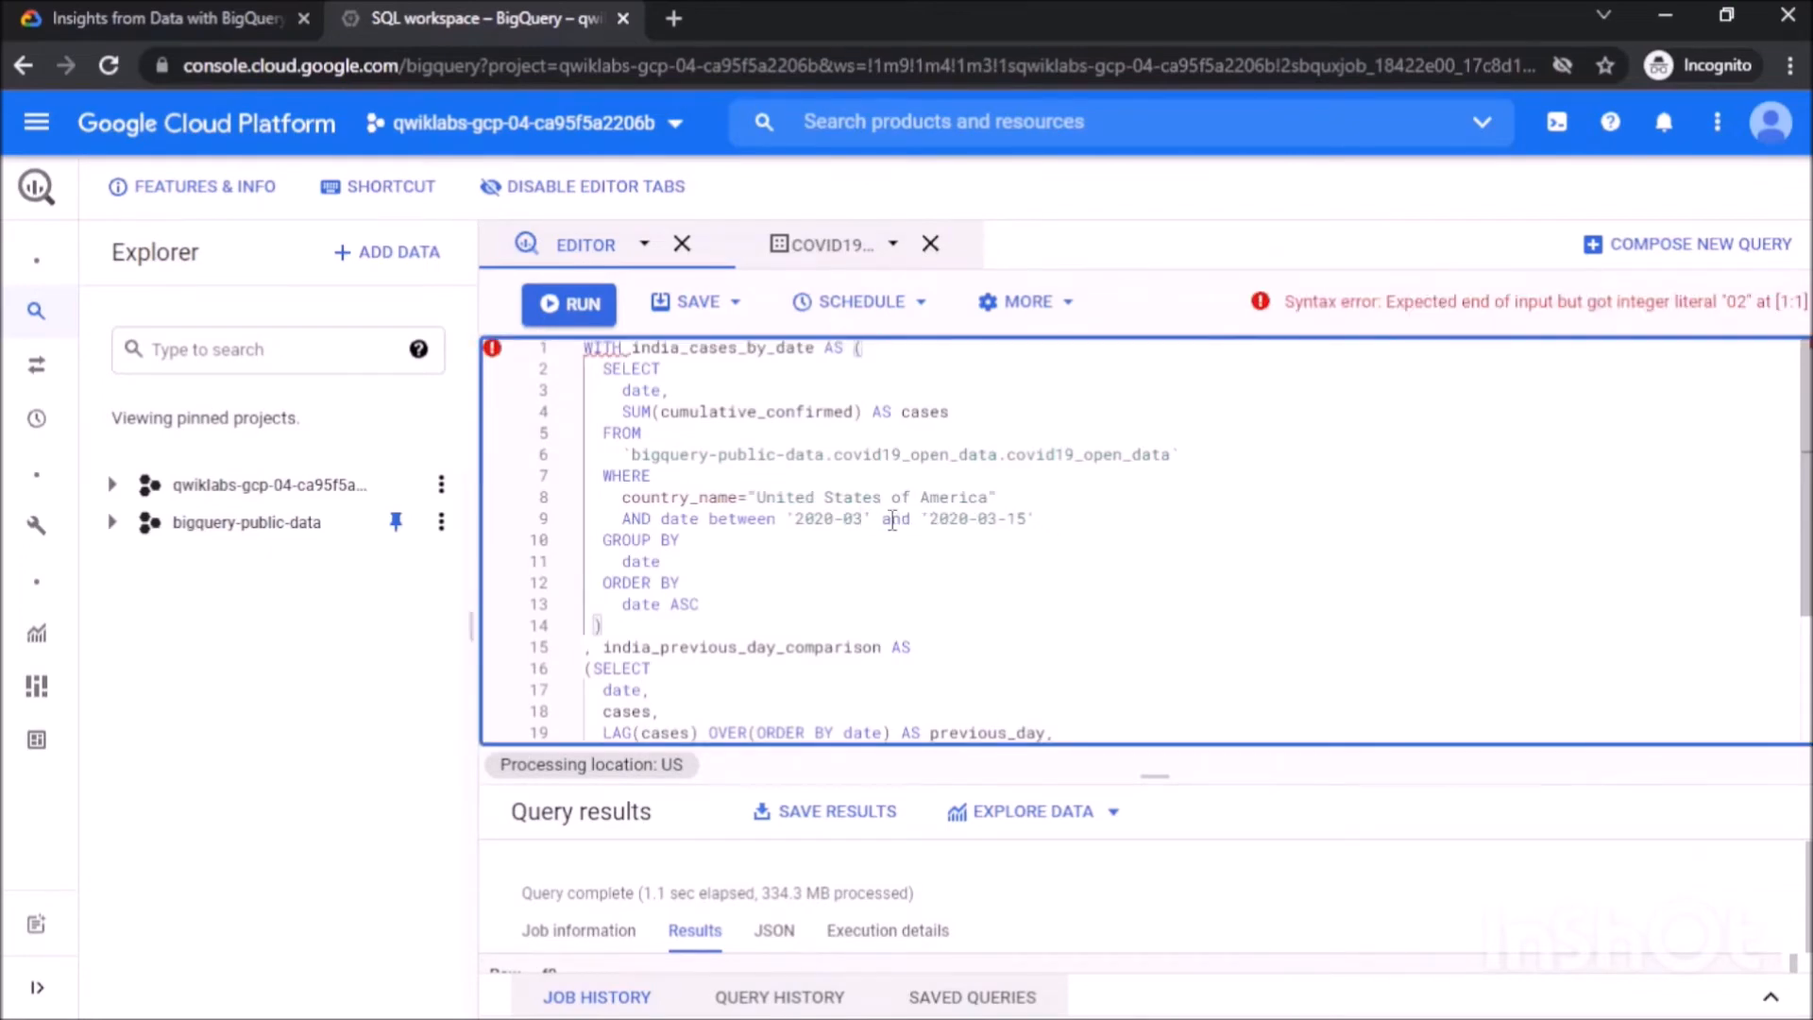
pyautogui.write('-22')
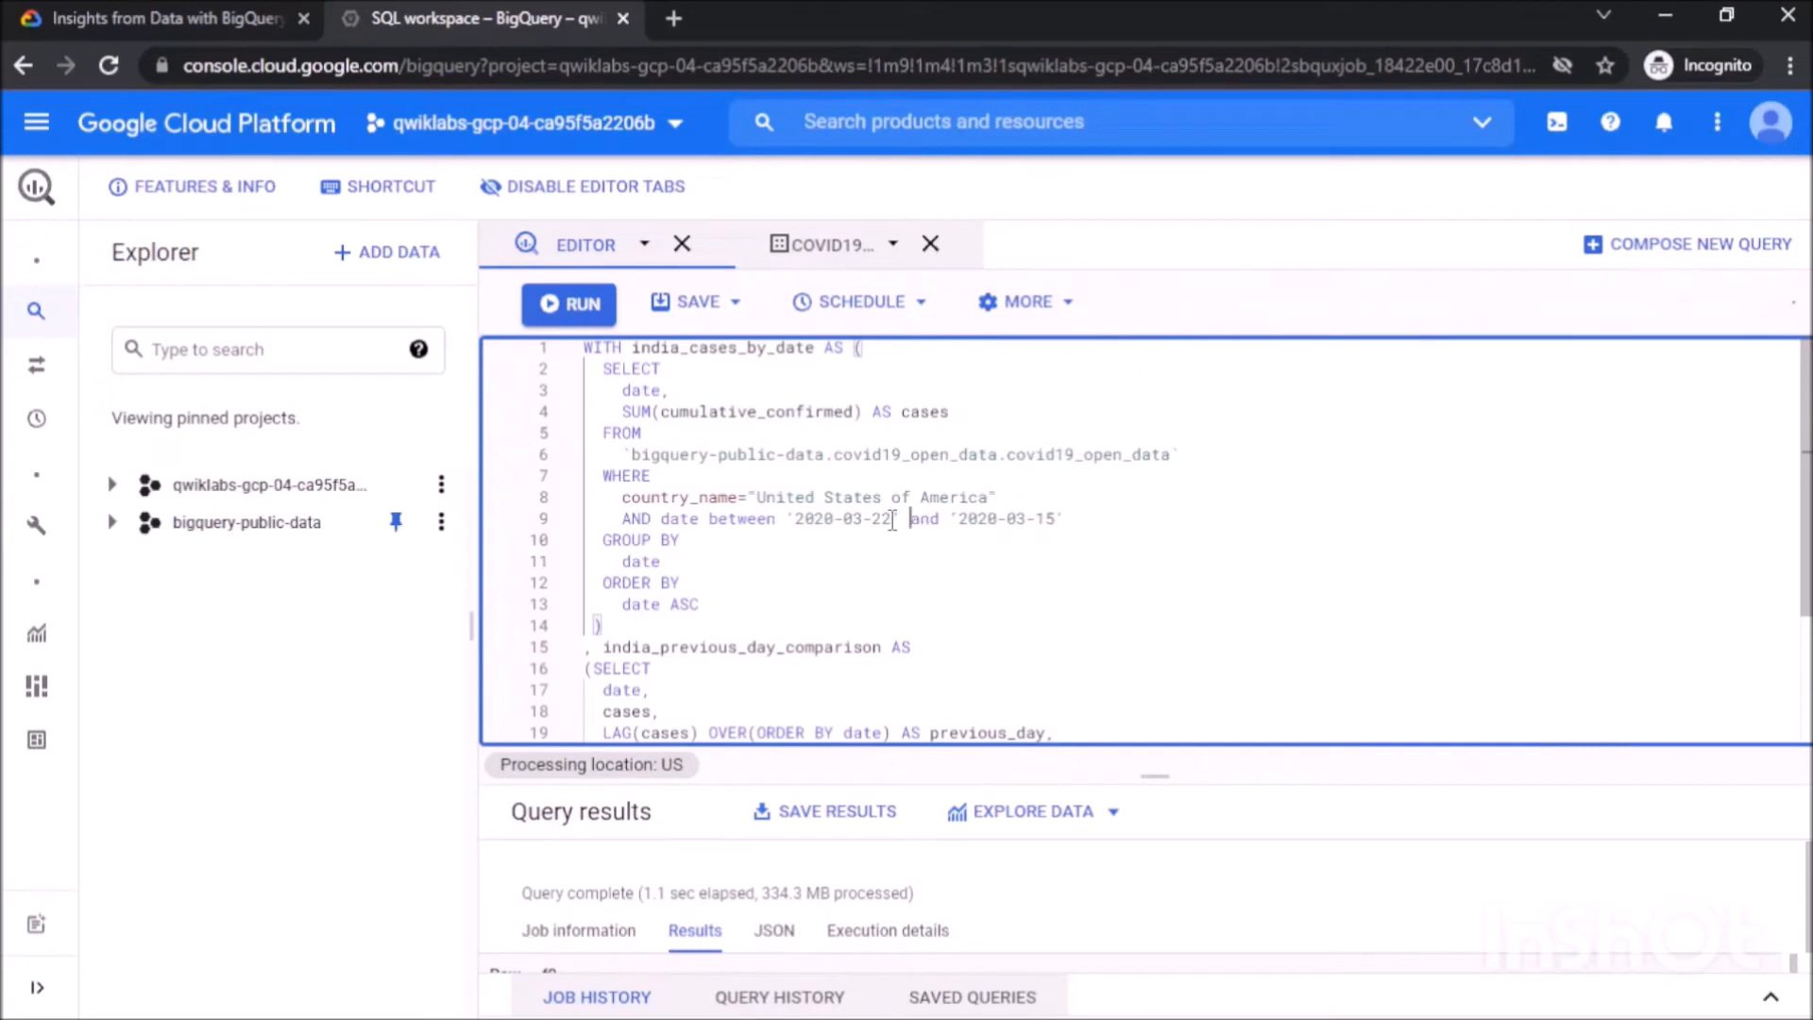
pyautogui.press('Right')
pyautogui.press('Right')
pyautogui.press('Right')
pyautogui.press('Right')
pyautogui.press('Right')
pyautogui.press('Right')
pyautogui.press('Right')
pyautogui.press('Right')
pyautogui.press('Right')
pyautogui.press('Right')
pyautogui.press('Right')
pyautogui.press('Right')
pyautogui.press('Right')
pyautogui.press('Right')
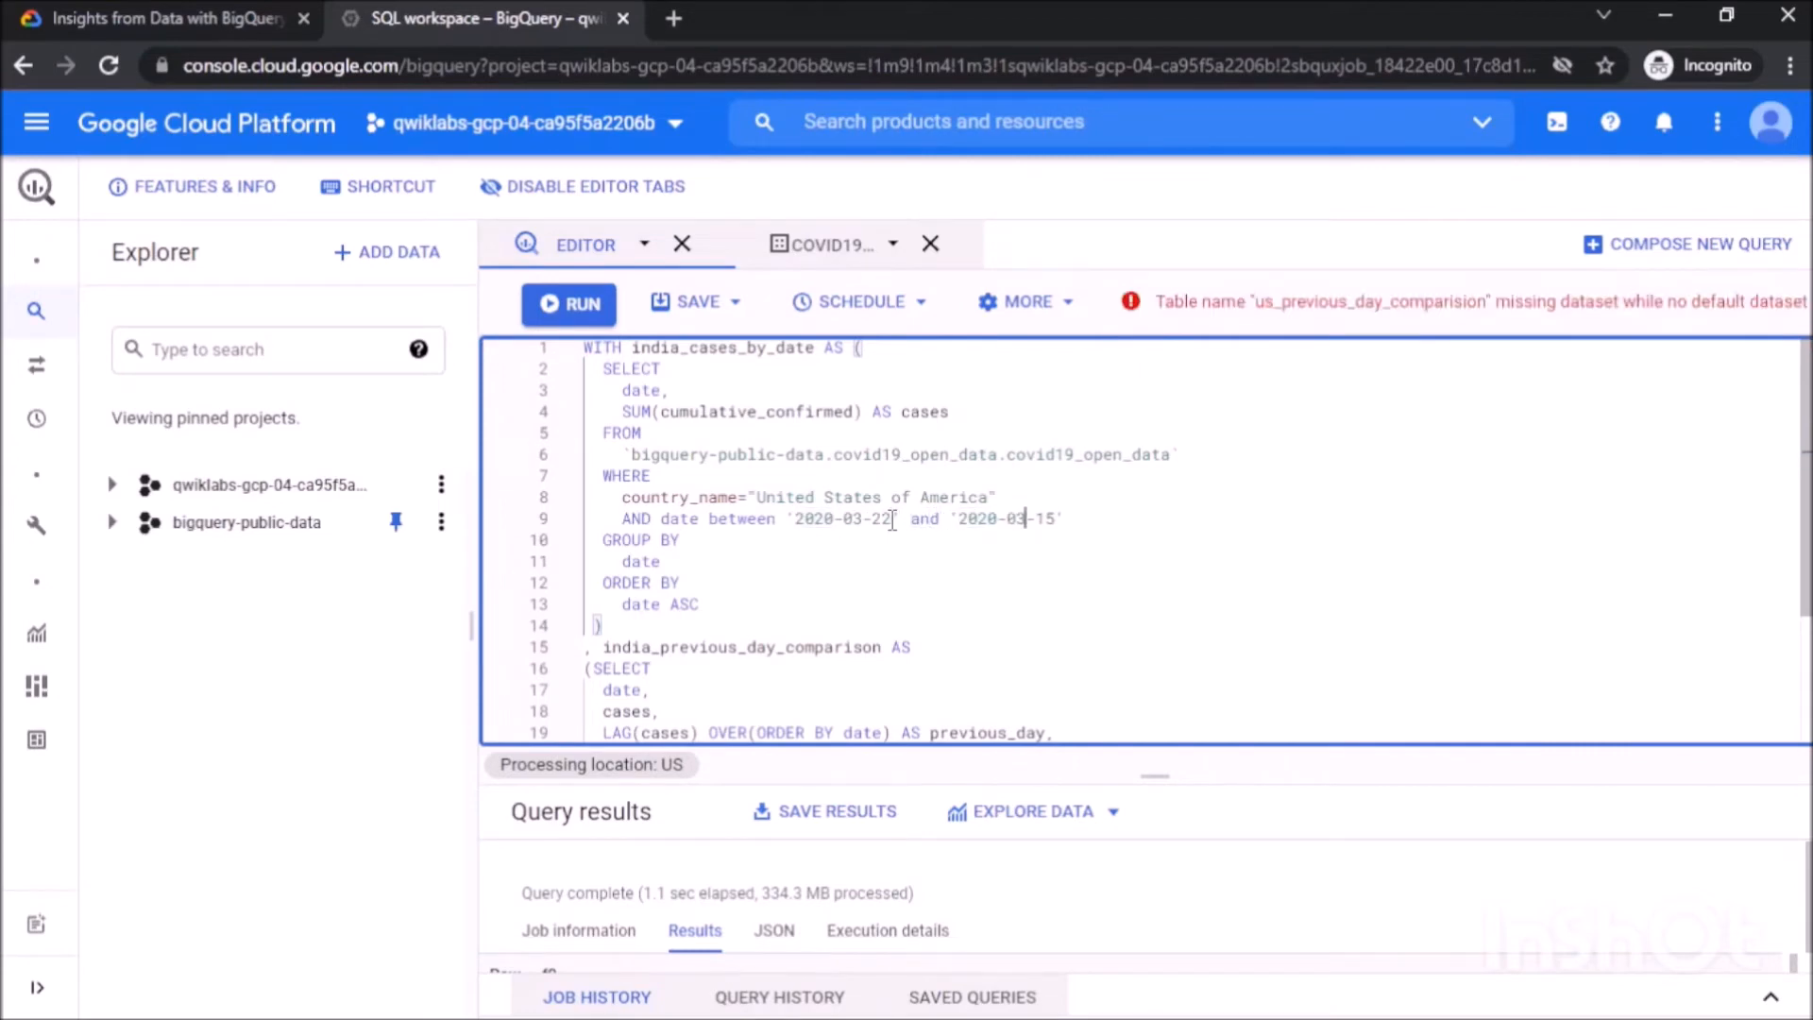
pyautogui.press('BackSpace')
pyautogui.press('BackSpace')
pyautogui.press('BackSpace')
pyautogui.press('BackSpace')
pyautogui.write('4-20')
# Rename the two WITH subqueries' definitions to us_previous_day_comparison and us_cases_by_date.
pyautogui.click(601, 646)
pyautogui.moveTo(661, 647); pyautogui.dragTo(653, 647)
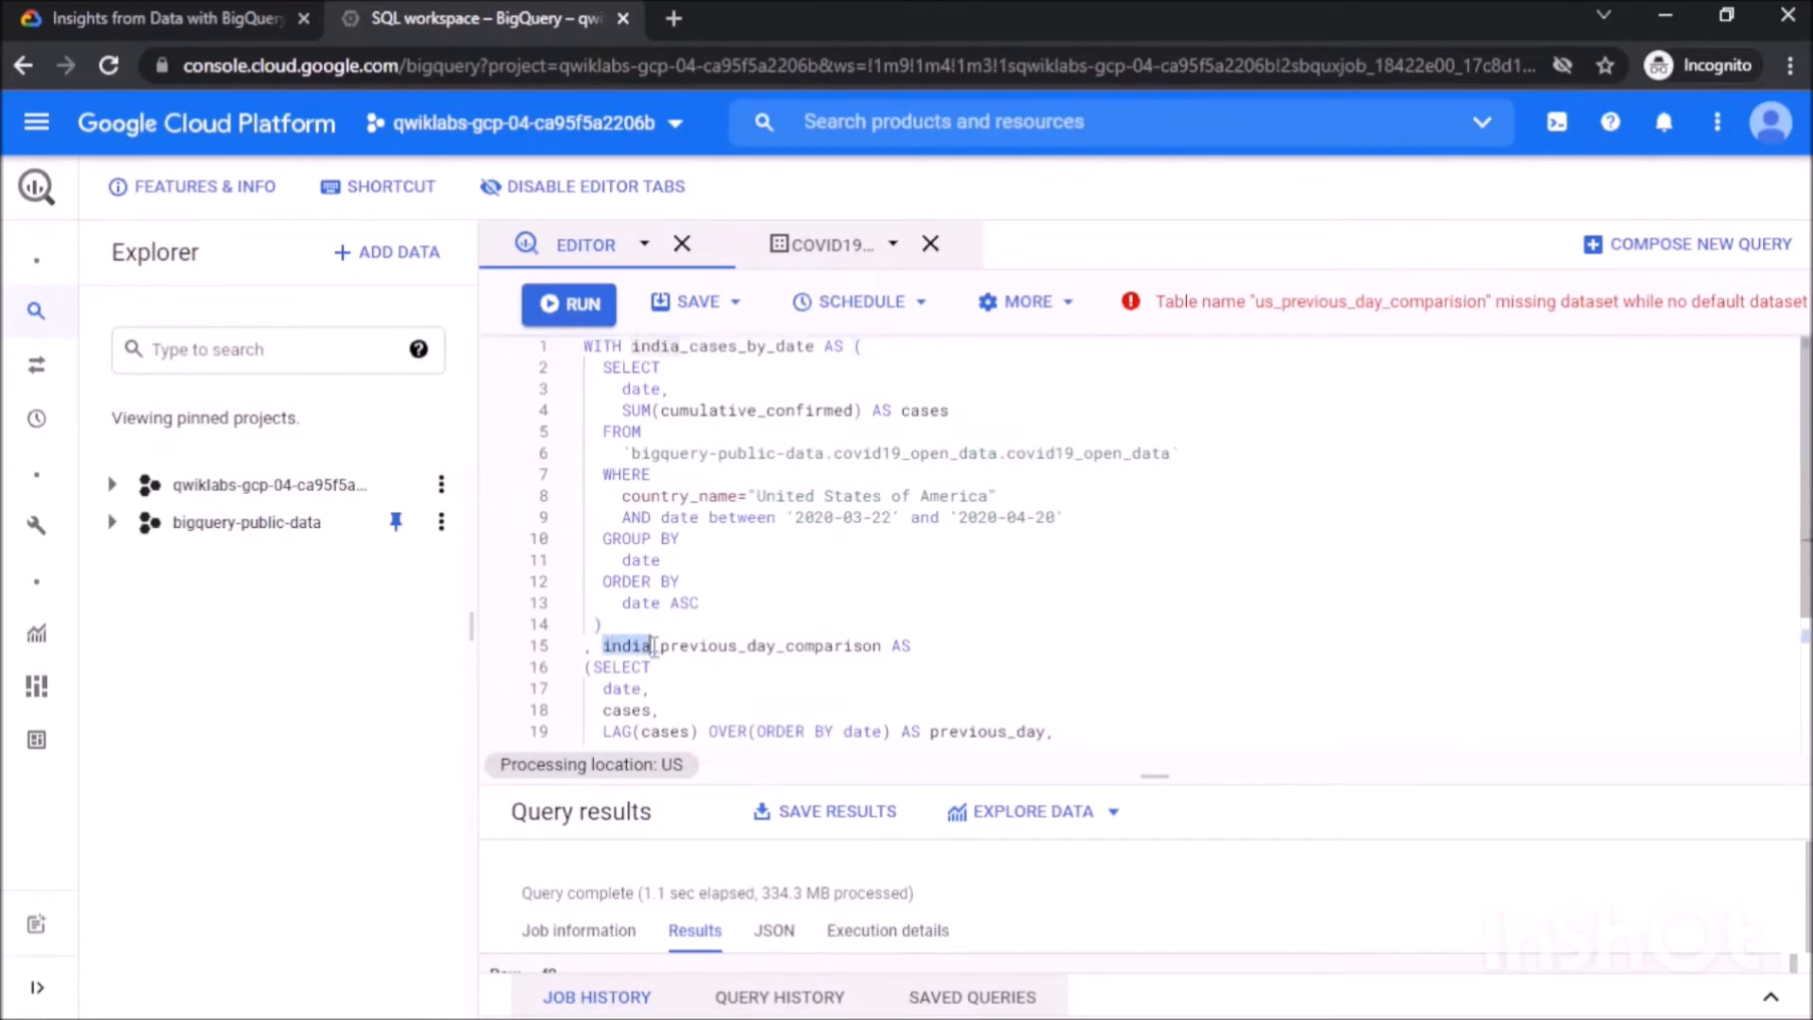
pyautogui.write('us')
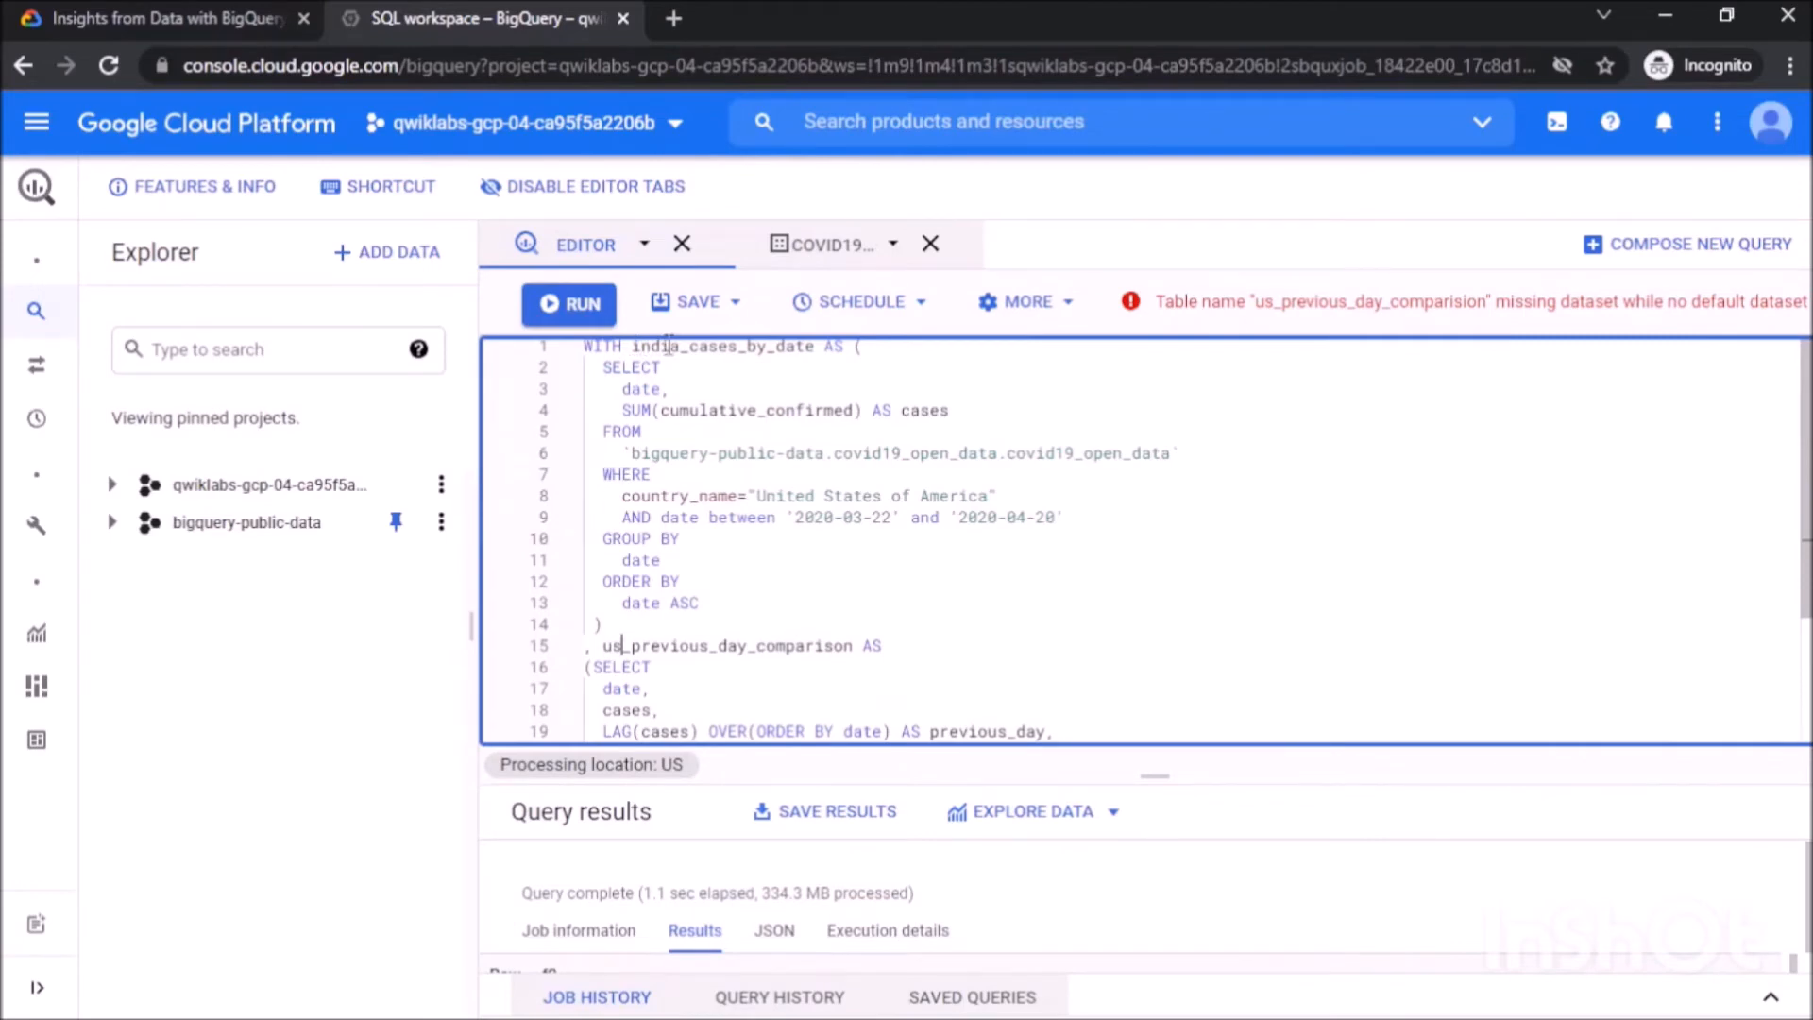
pyautogui.moveTo(678, 347); pyautogui.dragTo(636, 348)
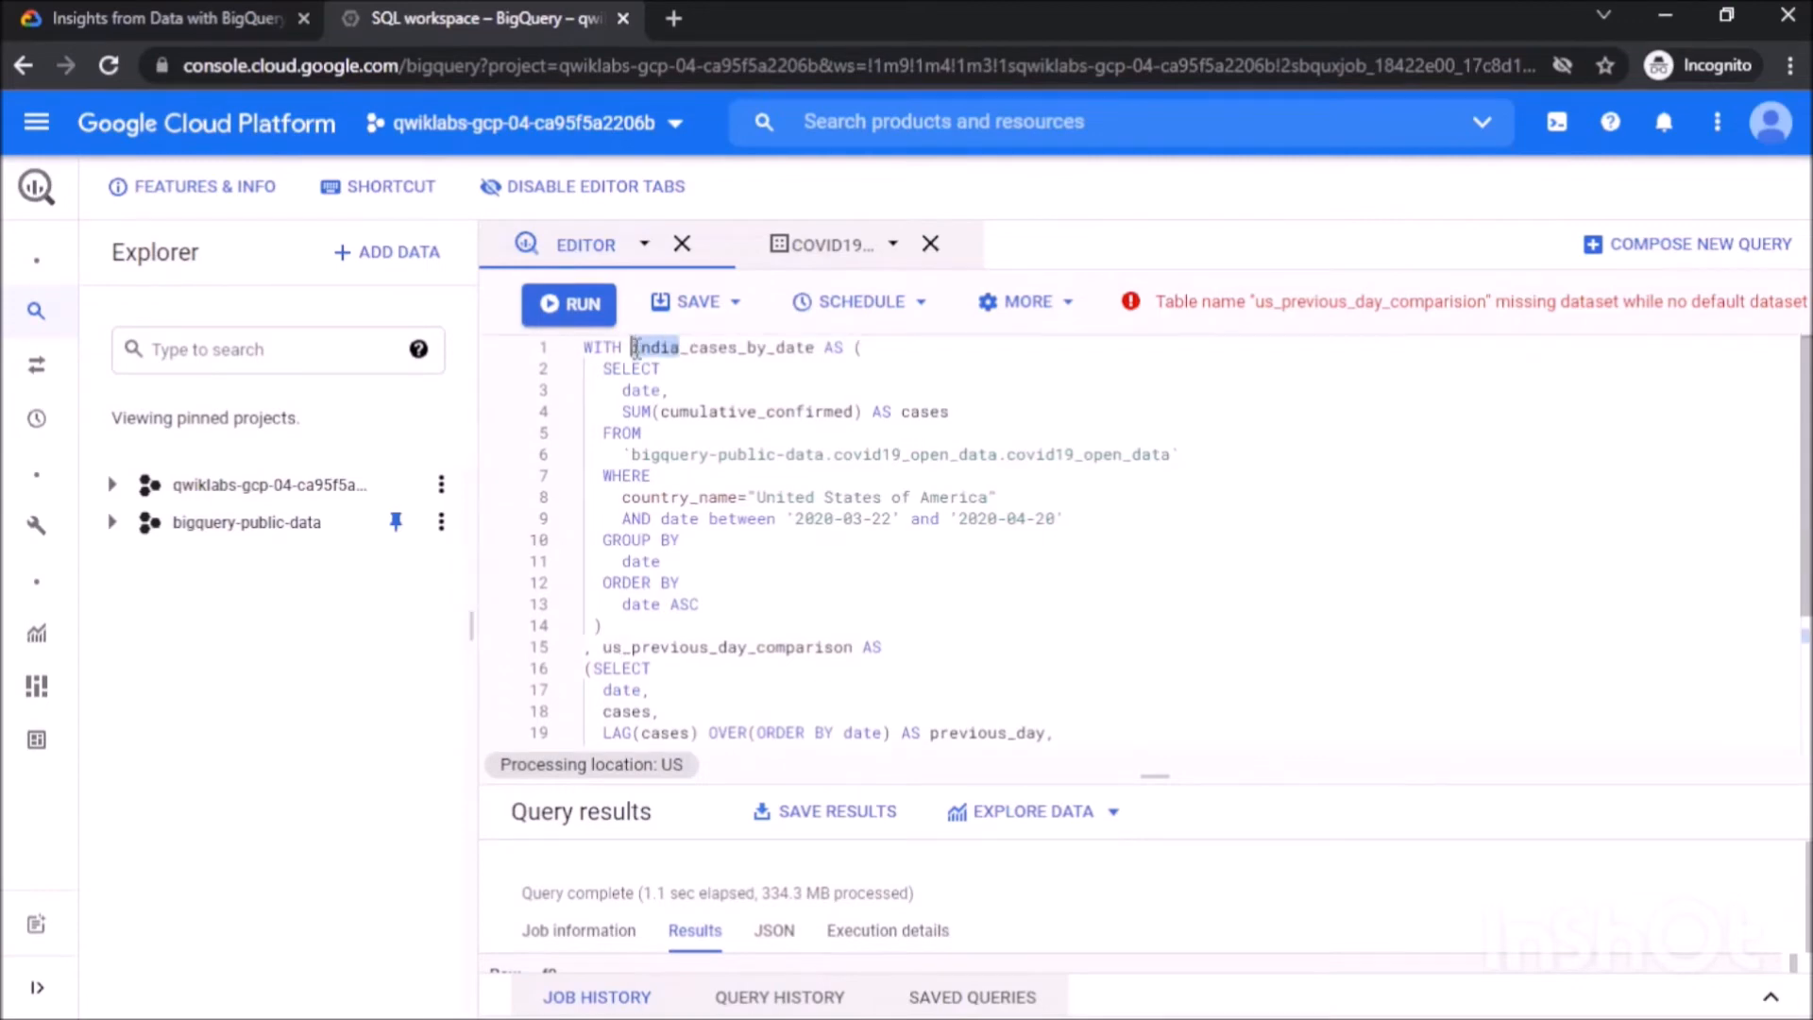
pyautogui.write('us')
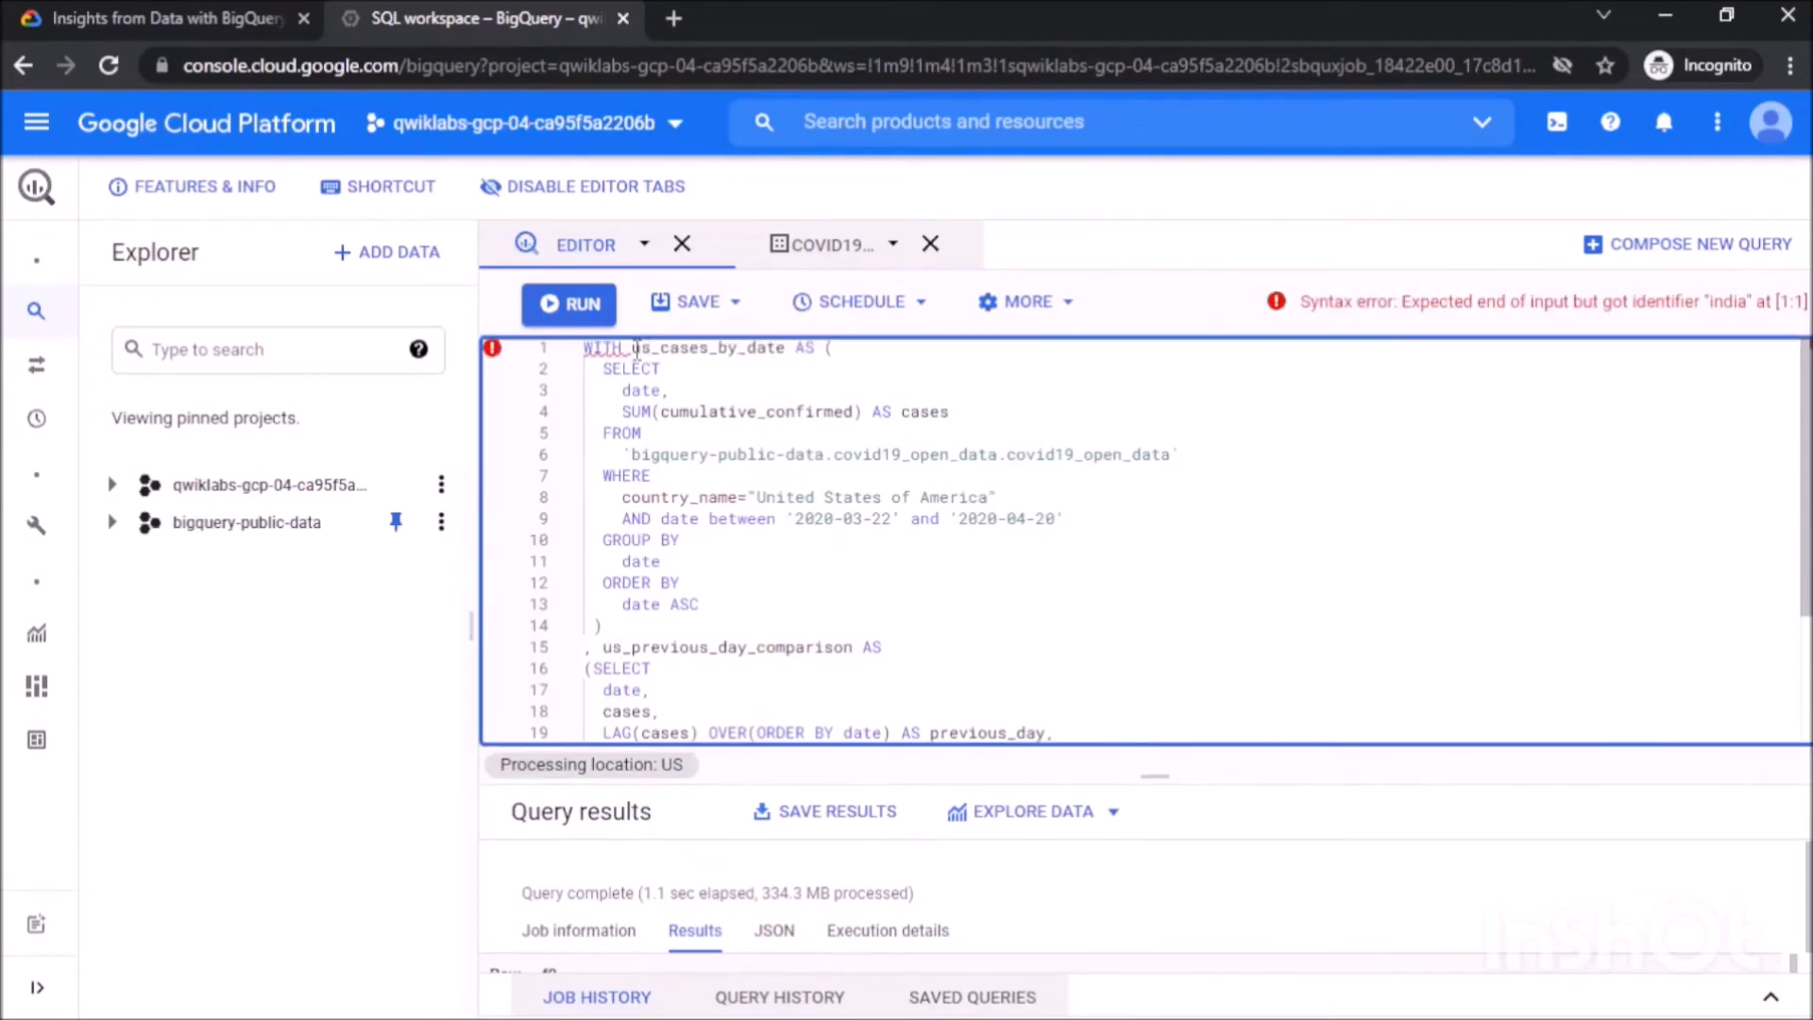
# Add the column (cases -LAG(cases) OVER(ORDER BY date))*100/LAG(cases)OVER(ORDER BY date) AS percentage_increase below net_new_cases in the second subquery.
pyautogui.click(786, 518)
pyautogui.scroll(-3, 789, 519)
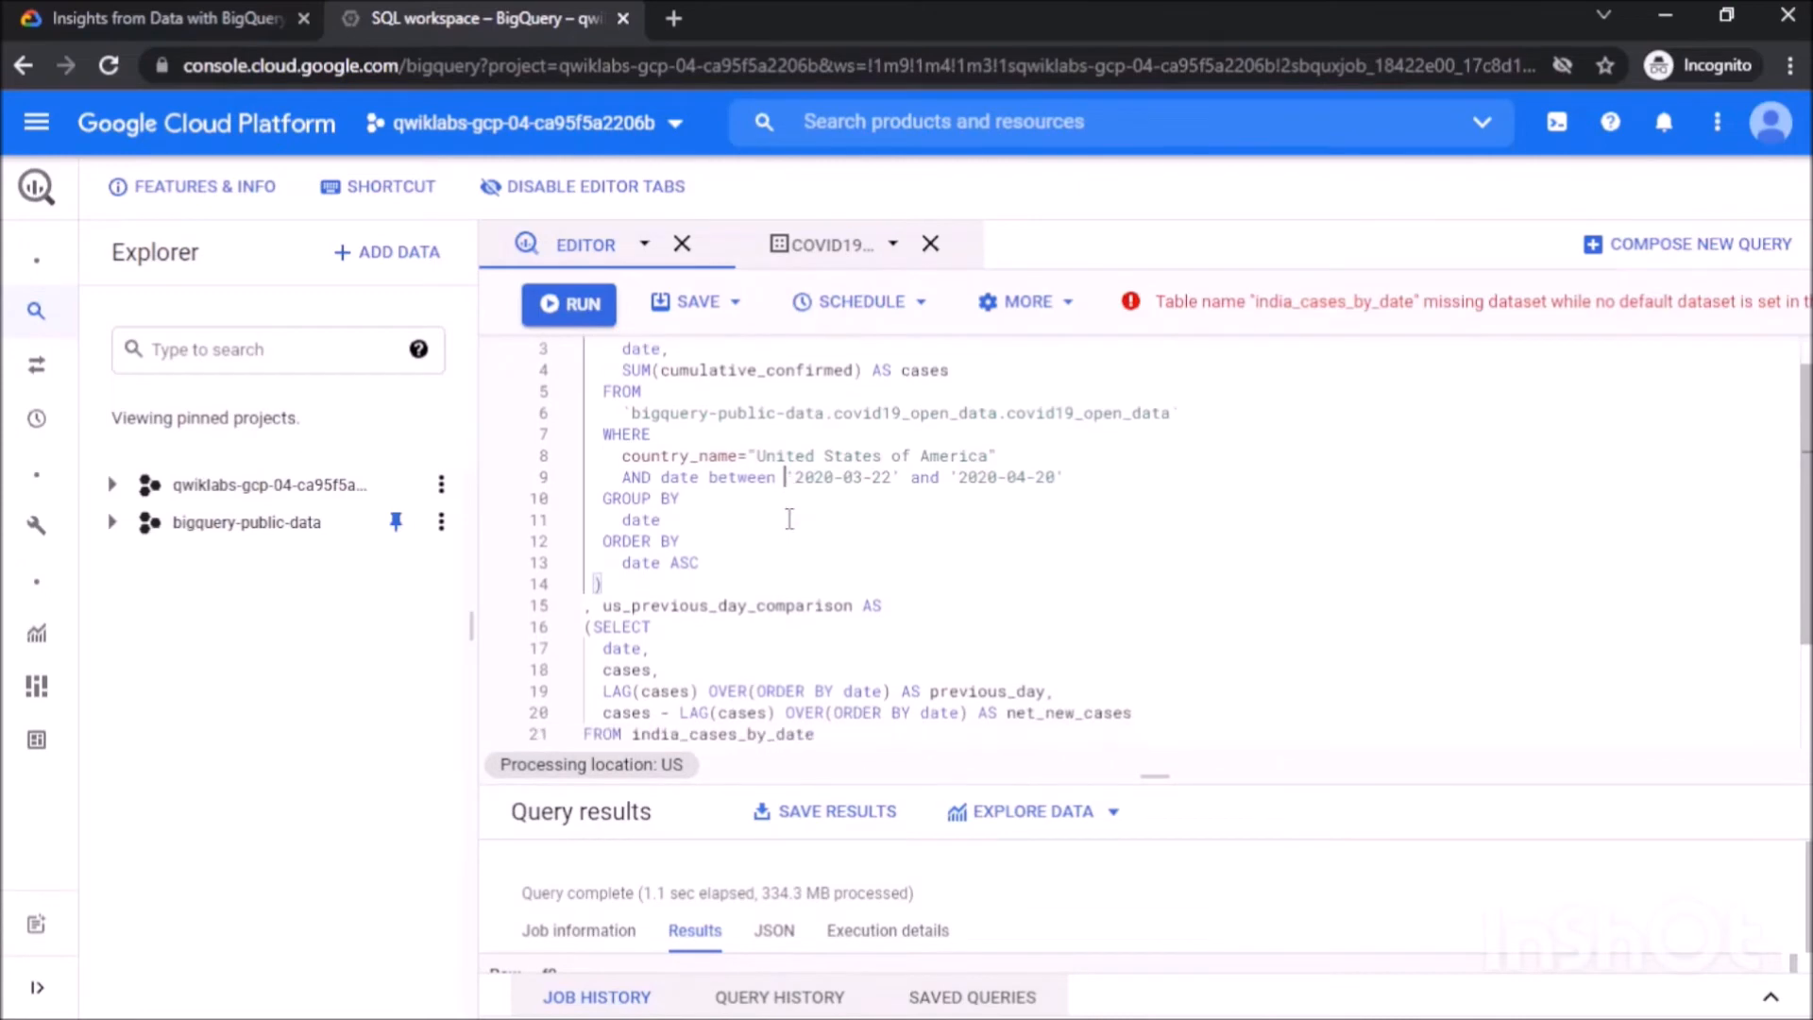
pyautogui.scroll(-1, 788, 518)
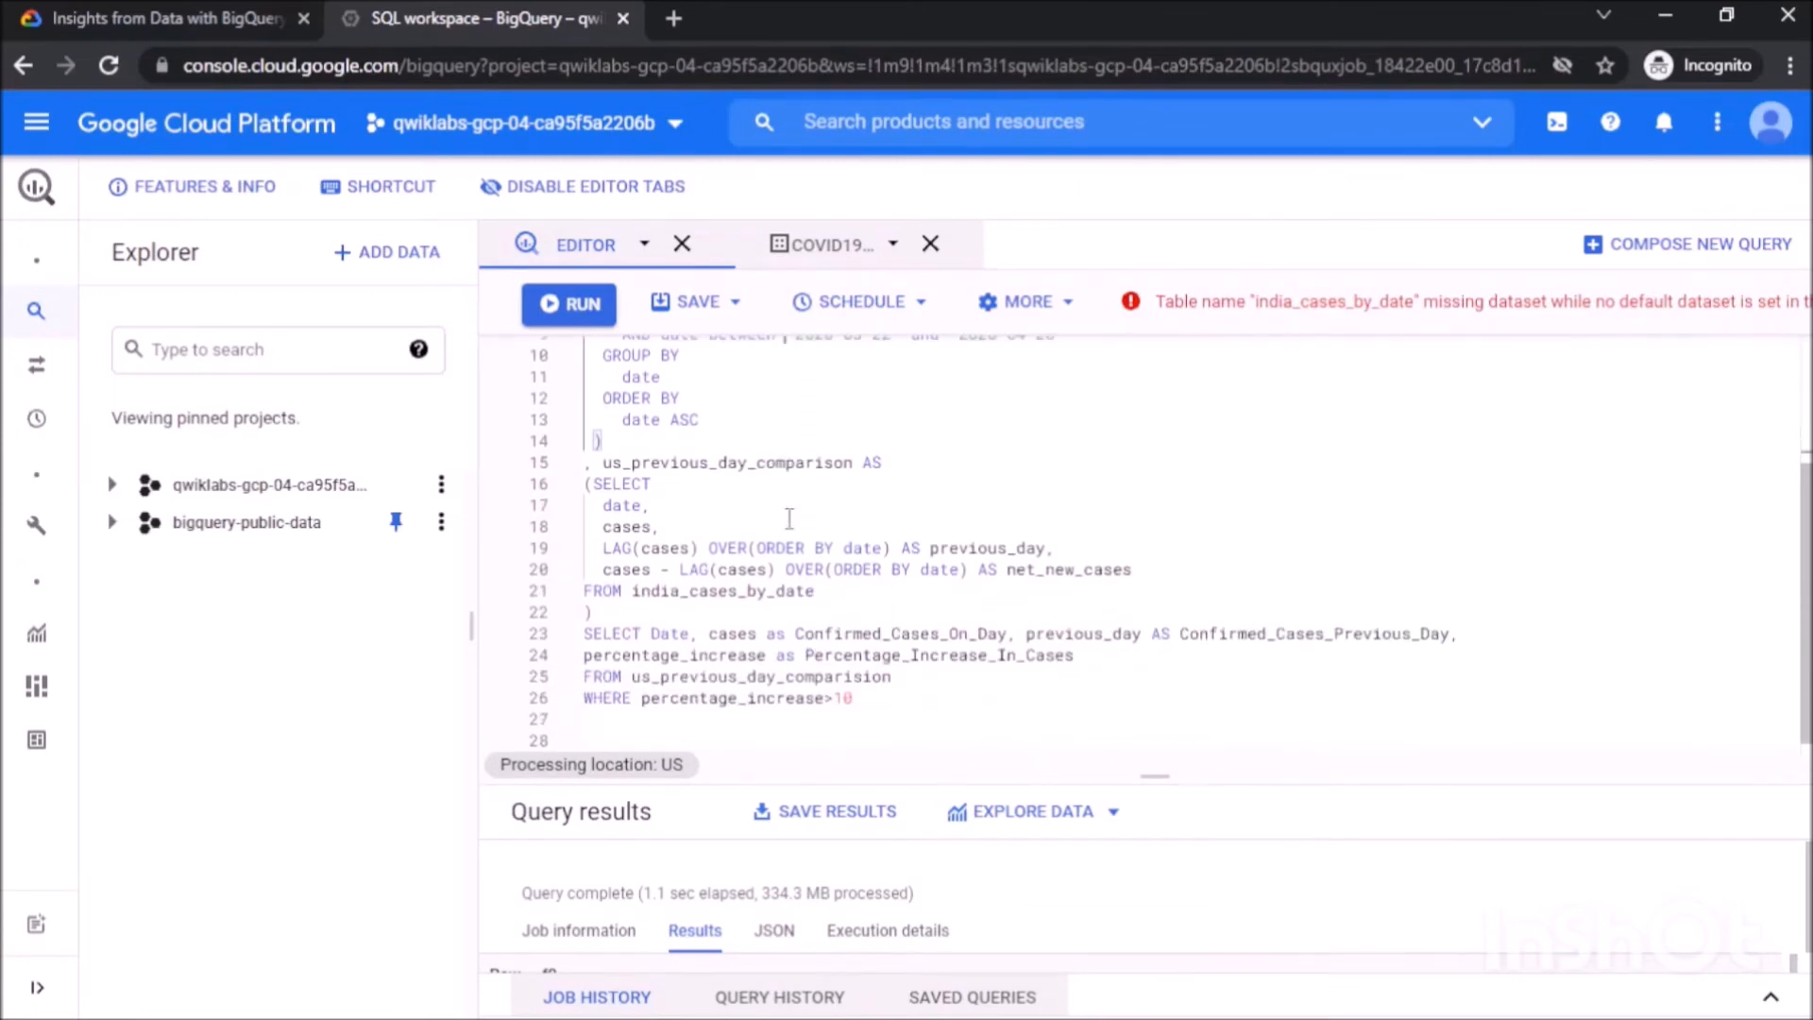
pyautogui.click(1146, 570)
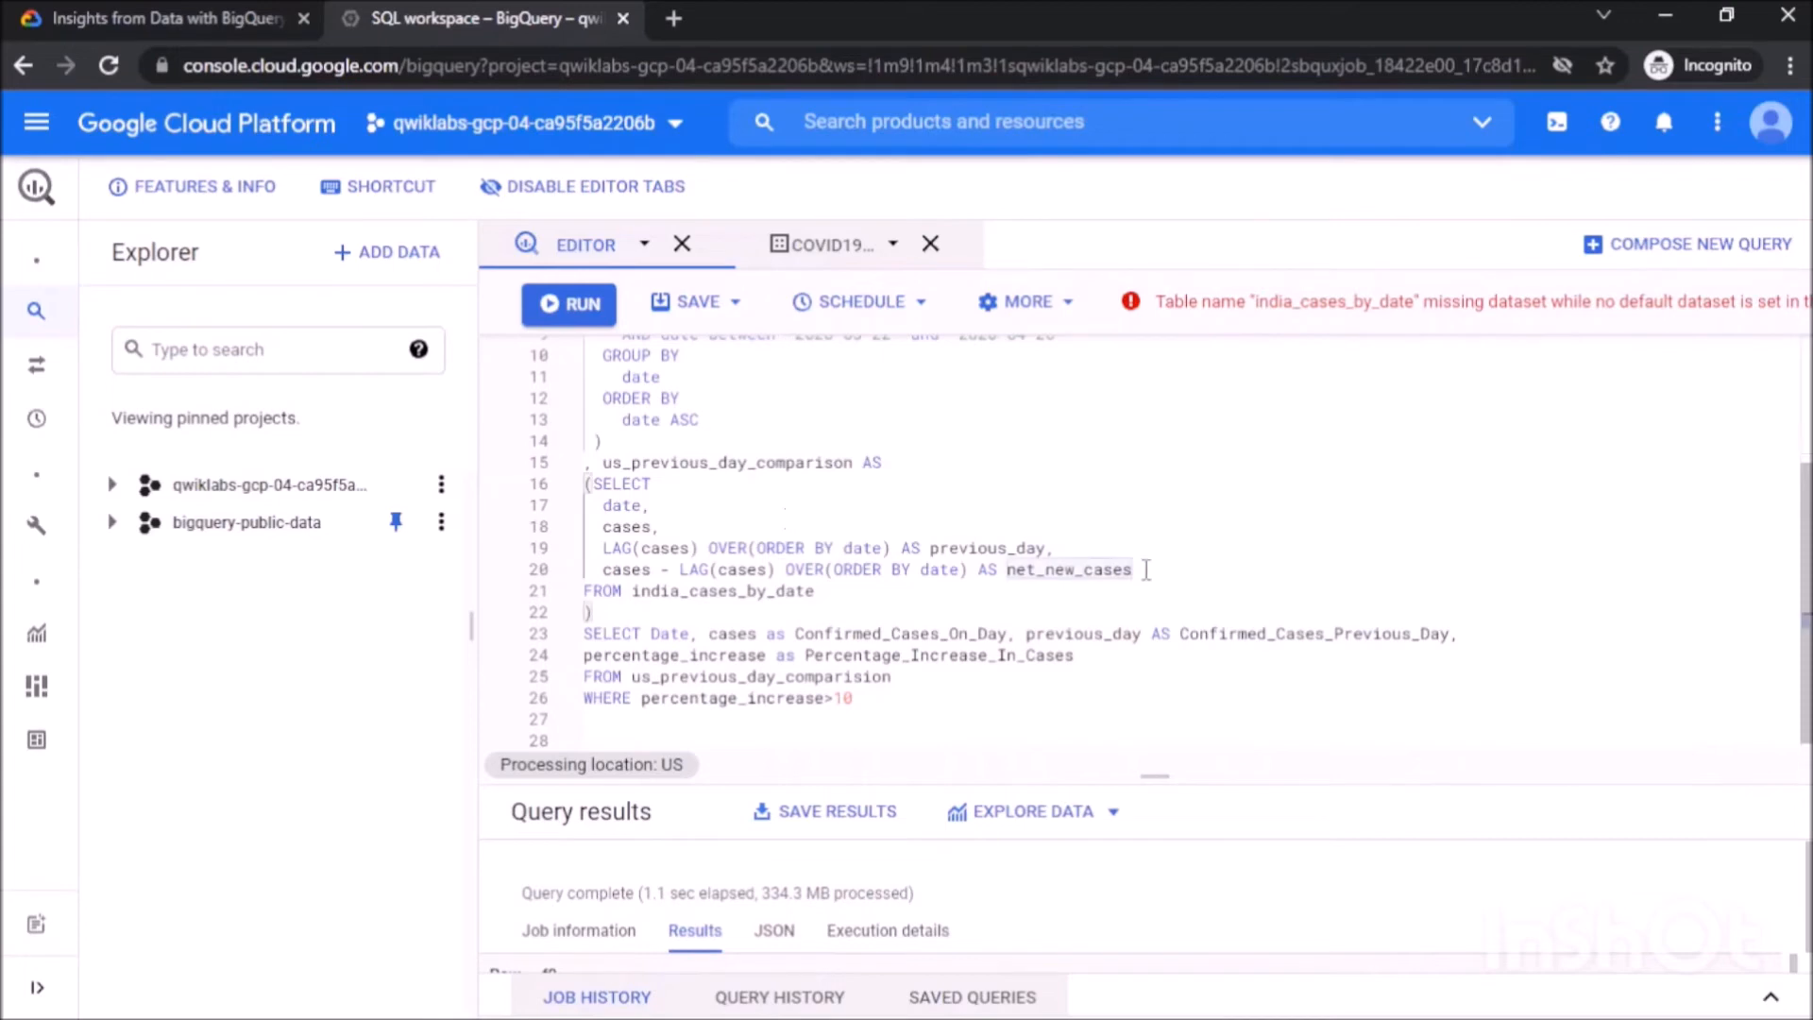
pyautogui.press('Return')
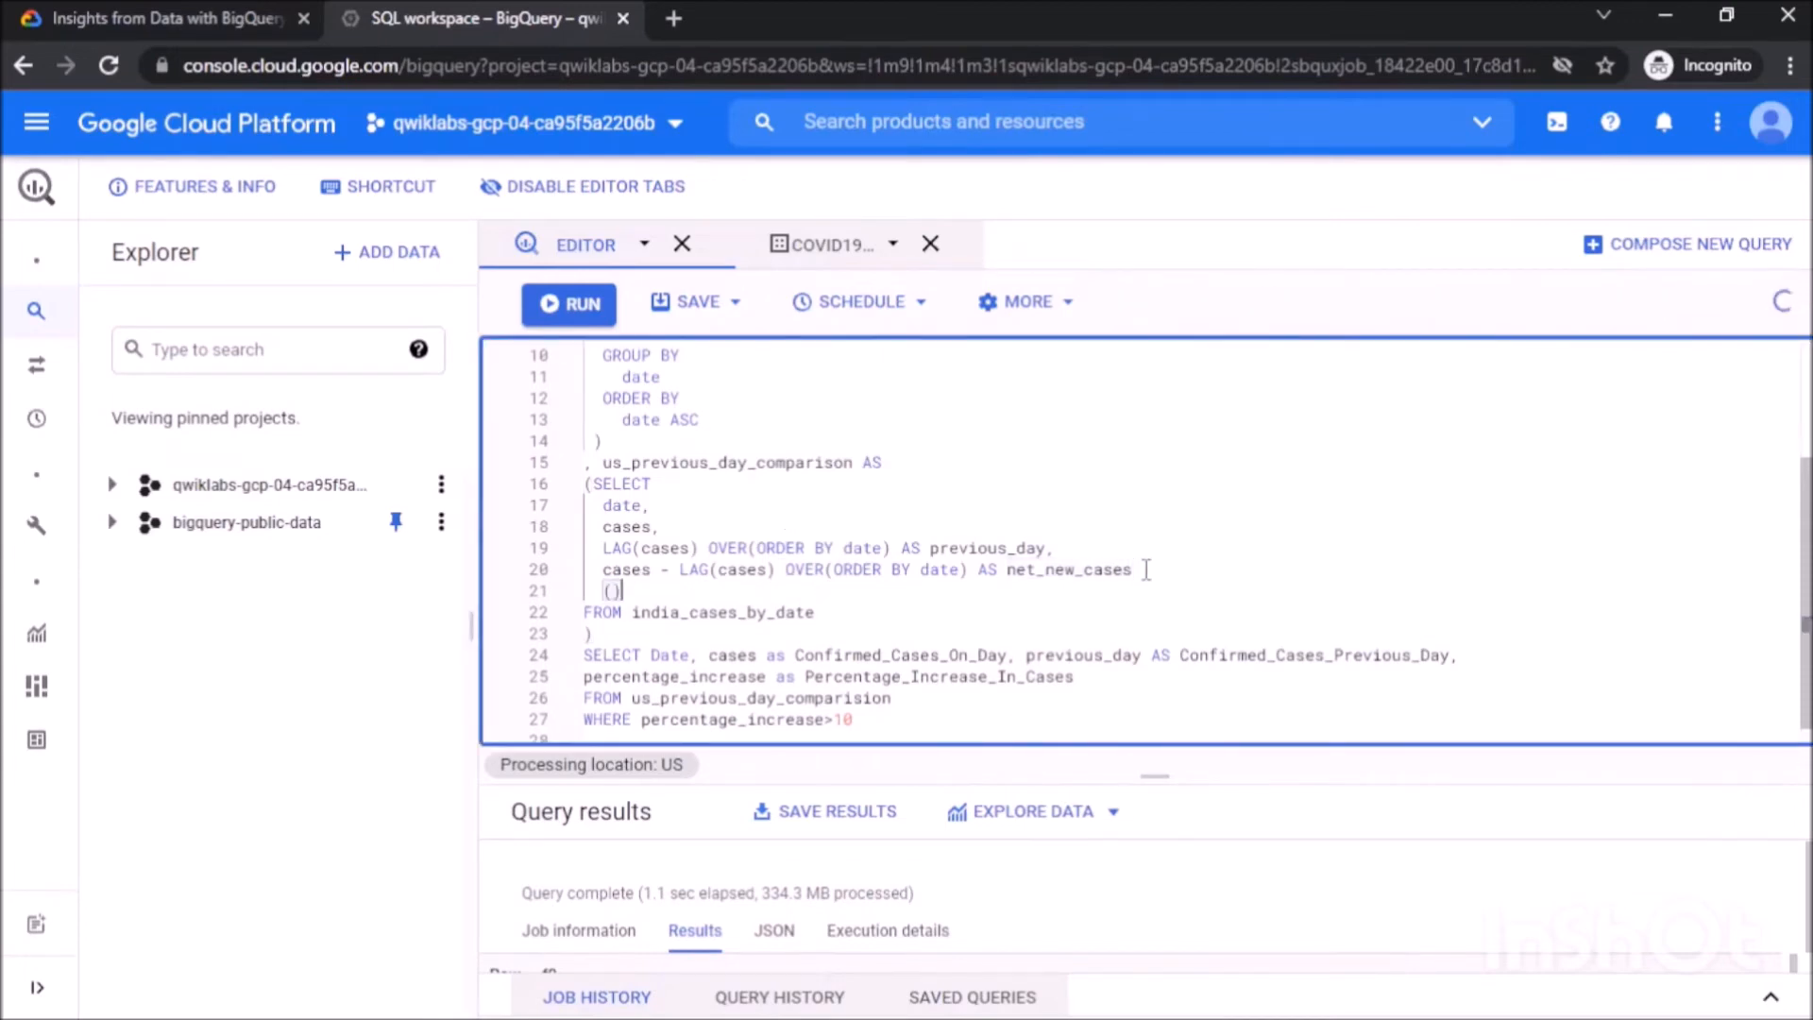
pyautogui.write('(cases -LAG(cases) OVER(ORDER BY date))*100')
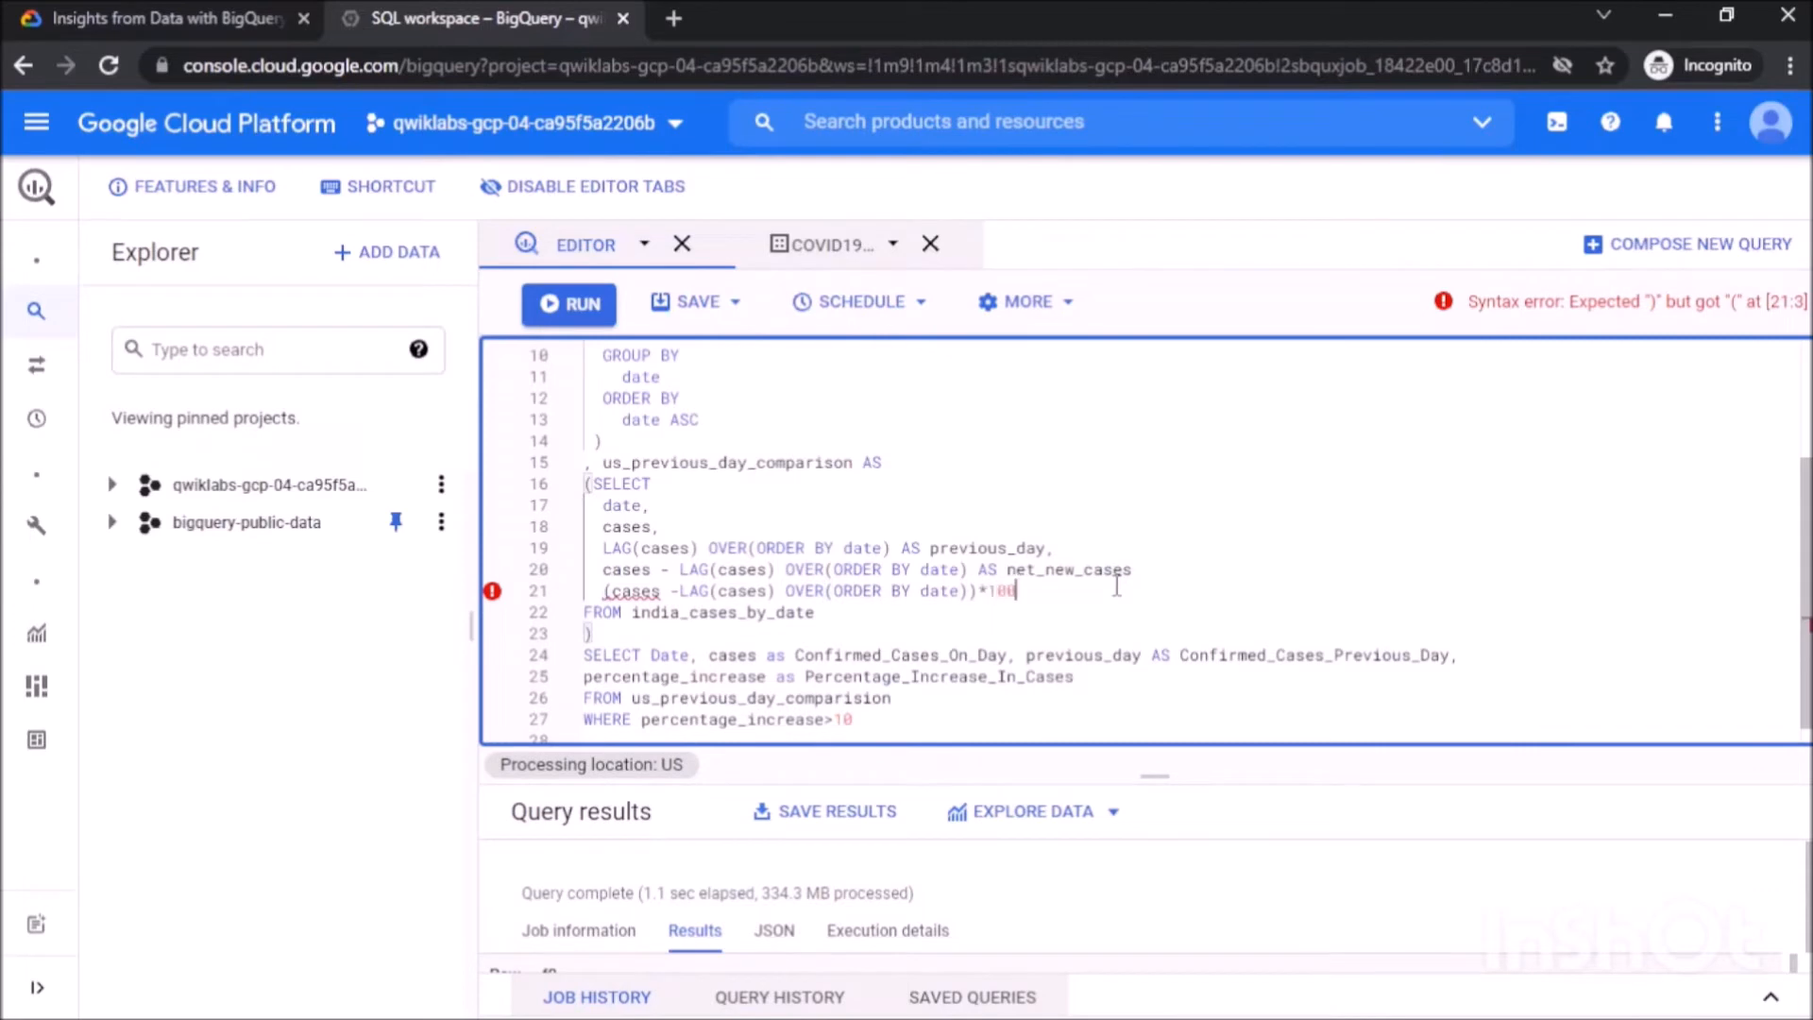
pyautogui.write('/LAG(cases)OVER(ORDER BY date) AS')
pyautogui.press('Return')
pyautogui.write('precentage_incres')
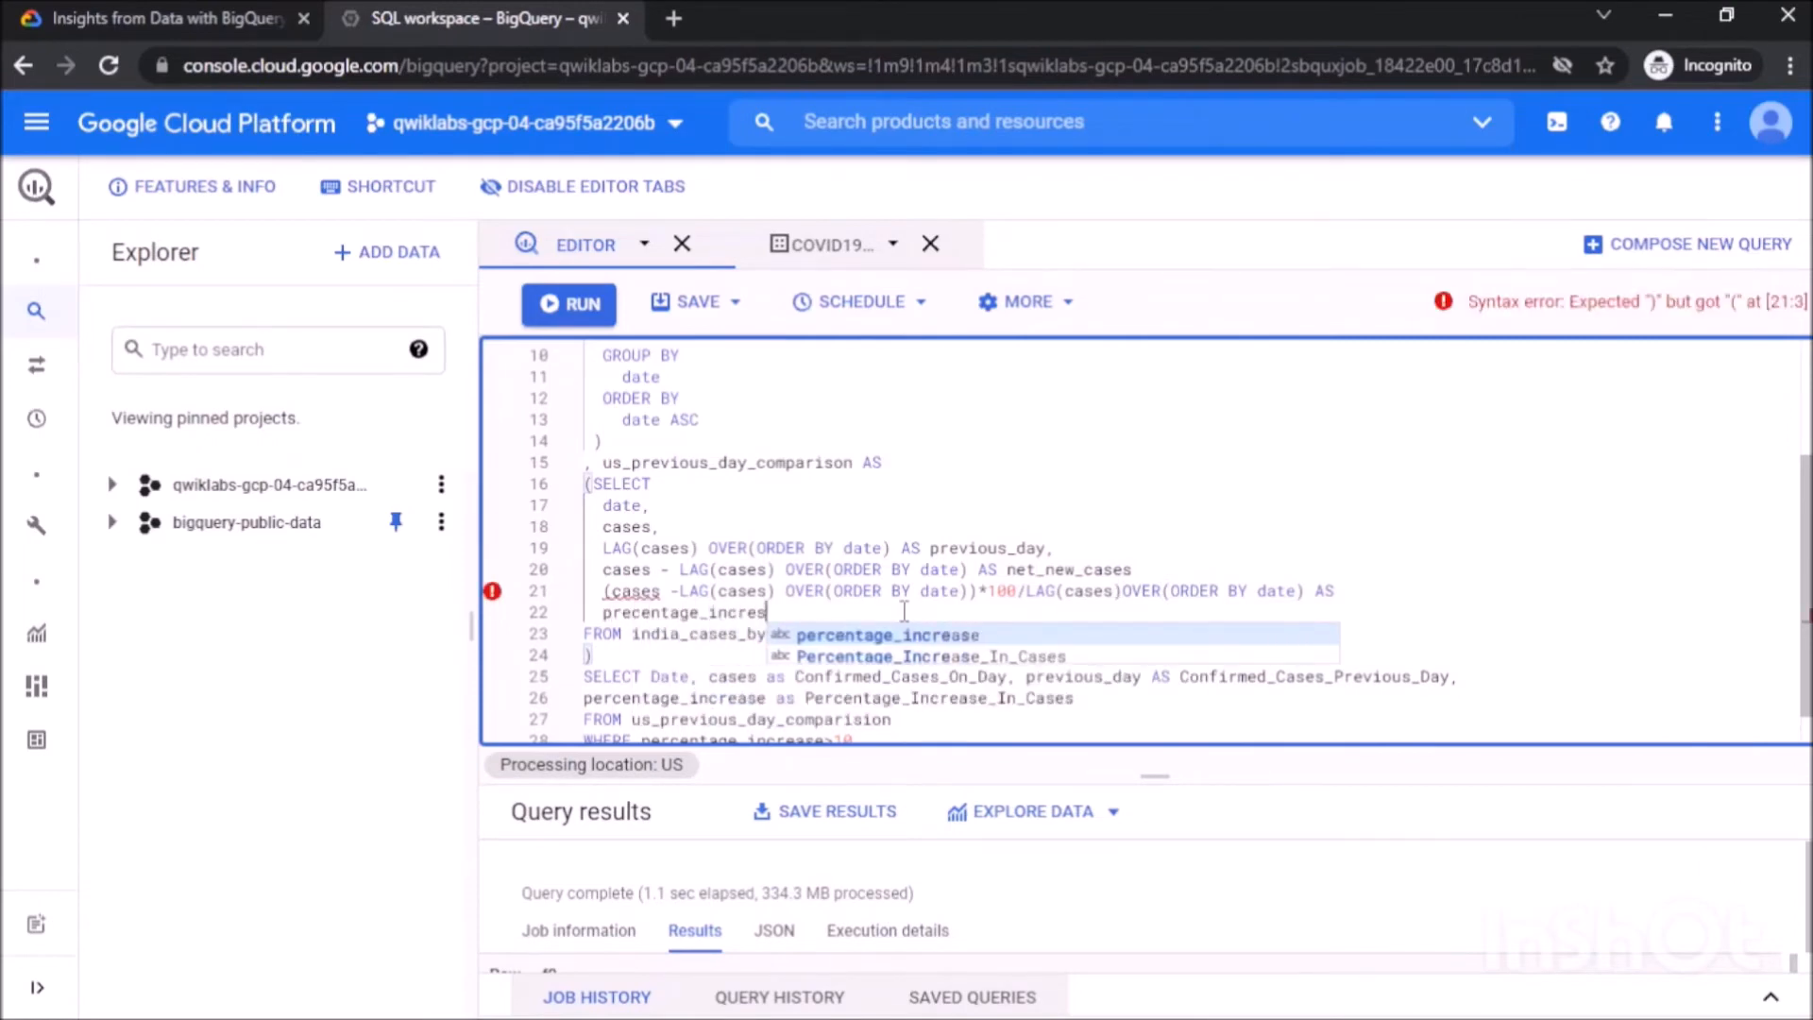
pyautogui.press('Tab')
# Change the second subquery's FROM source to us_cases_by_date and add the missing comma after net_new_cases.
pyautogui.moveTo(679, 634); pyautogui.dragTo(632, 634)
pyautogui.write('us')
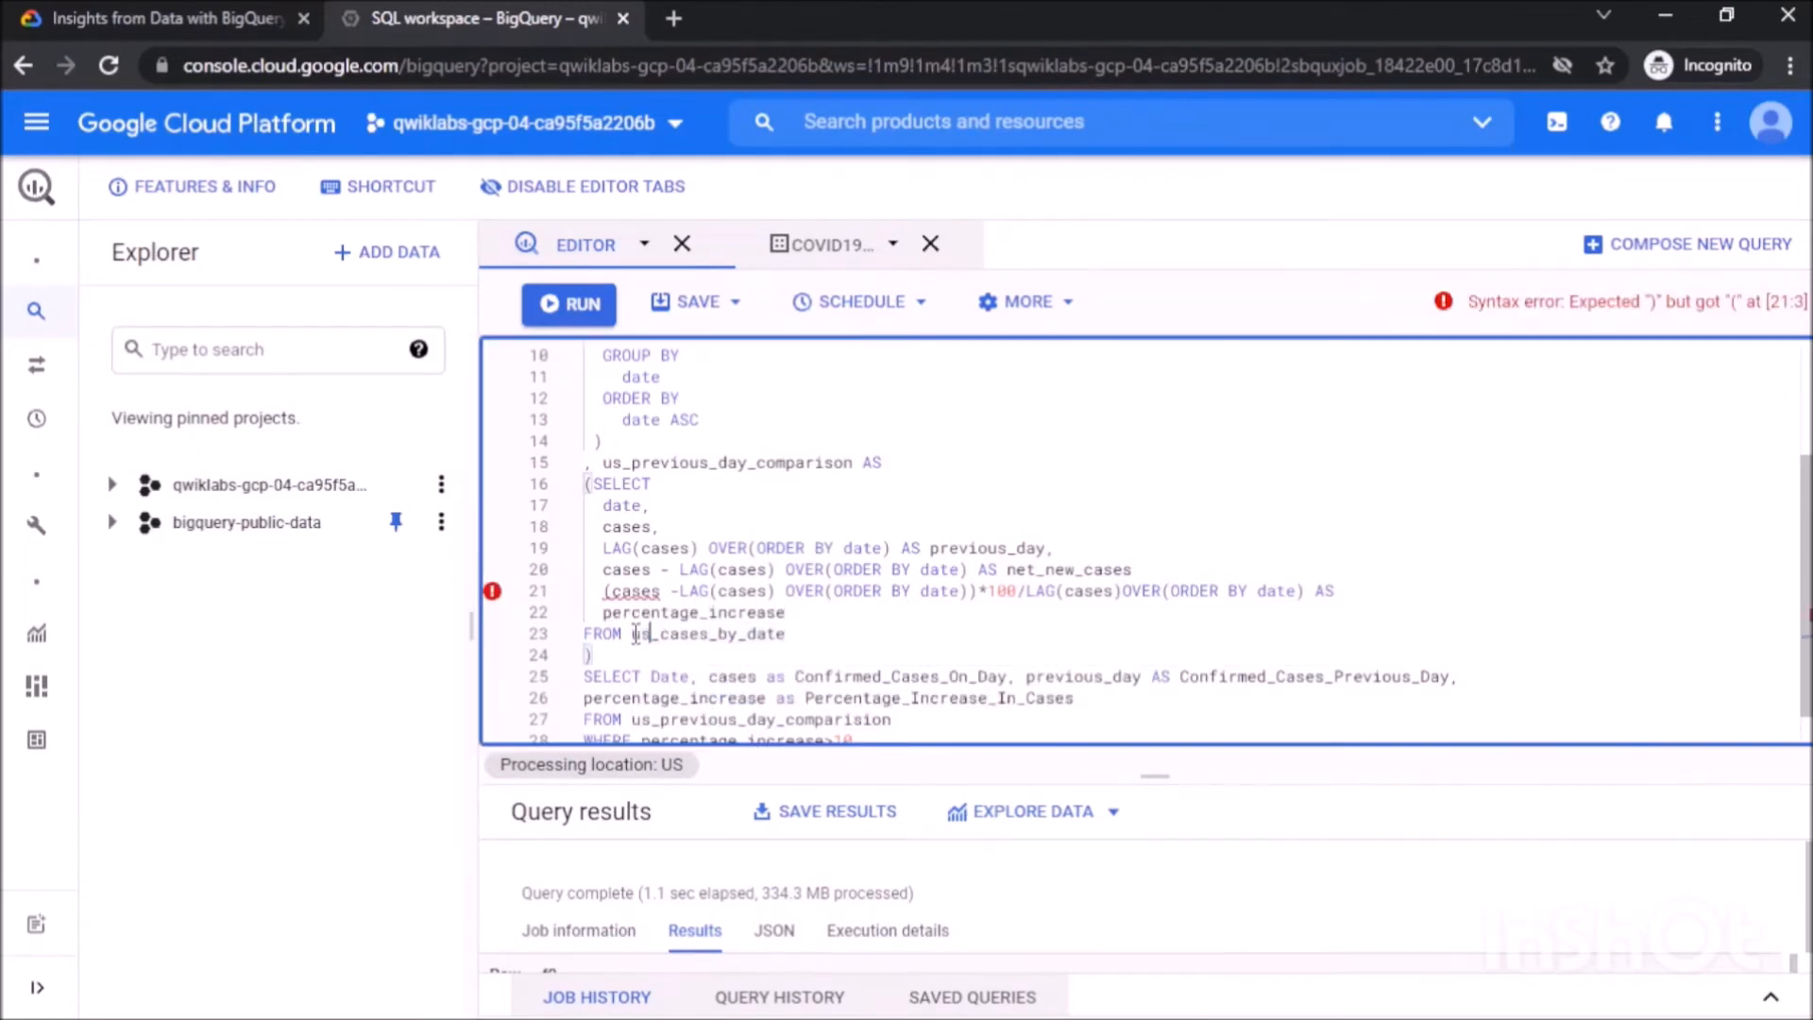
pyautogui.click(1133, 570)
pyautogui.write(',')
# Correct the final FROM to us_previous_day_comparison, then run the query and enlarge the results area.
pyautogui.scroll(-1, 715, 502)
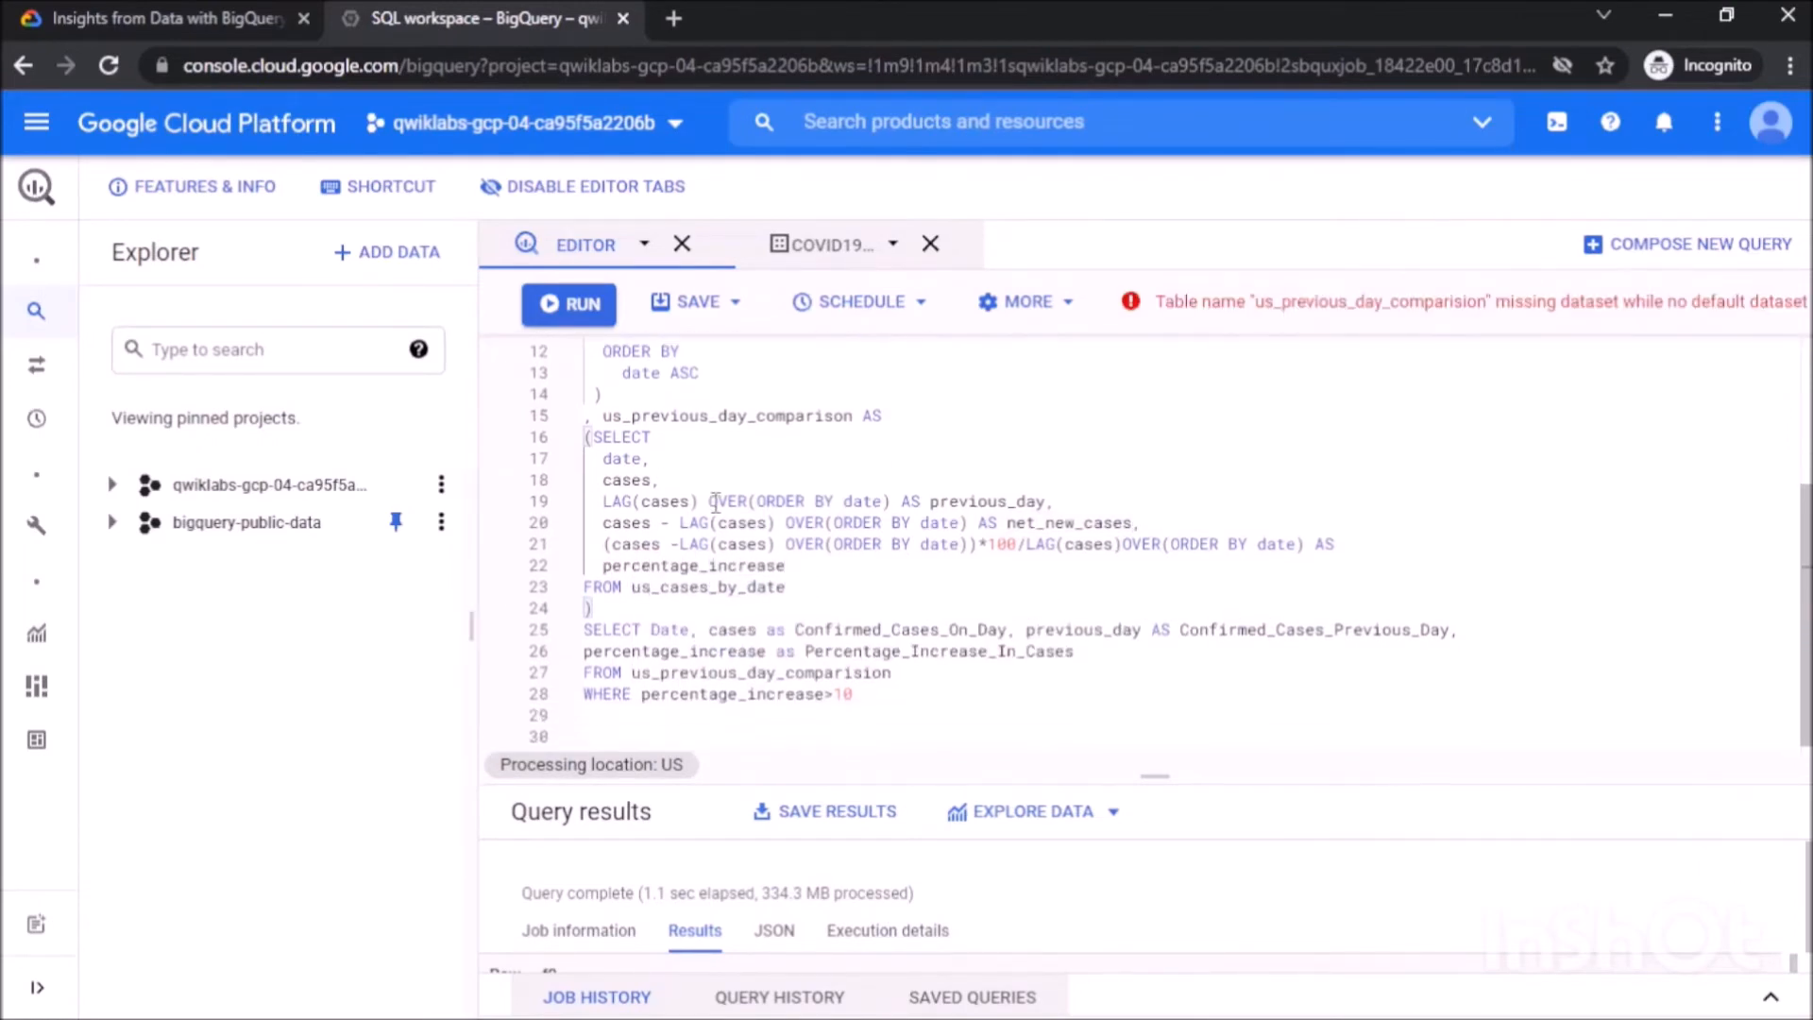
pyautogui.scroll(4, 715, 502)
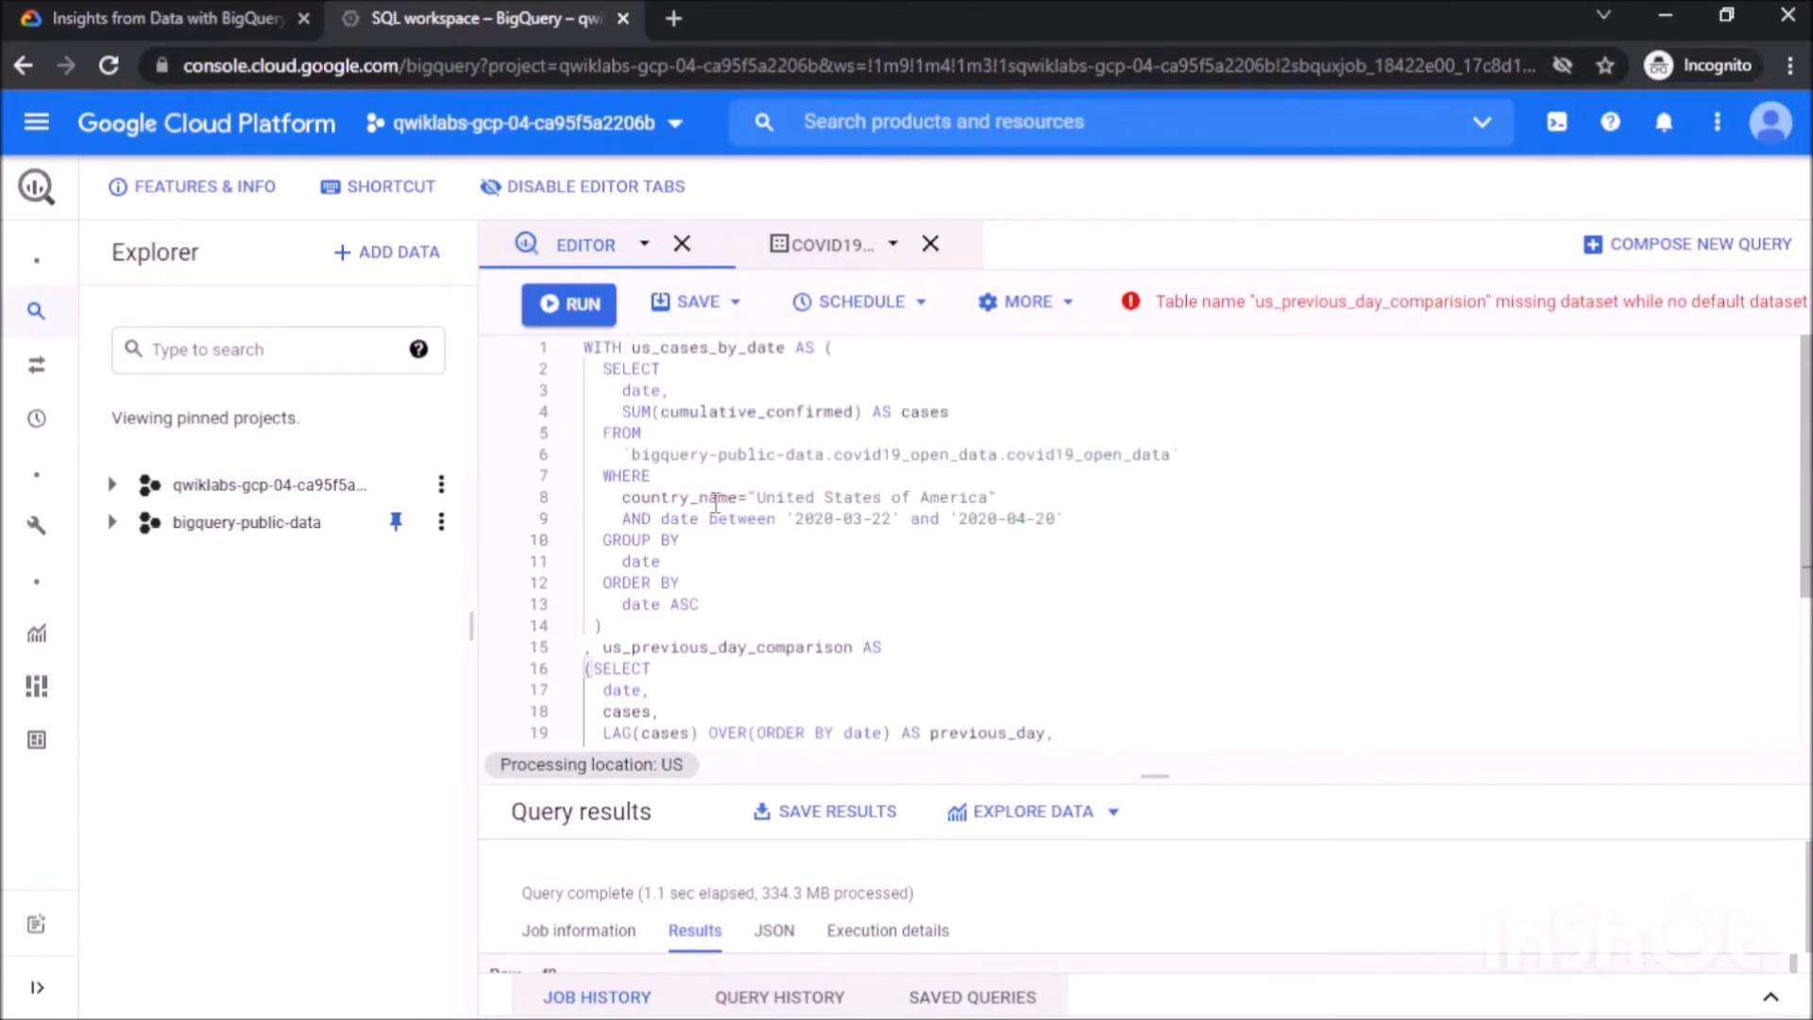
pyautogui.scroll(-4, 592, 342)
pyautogui.click(572, 302)
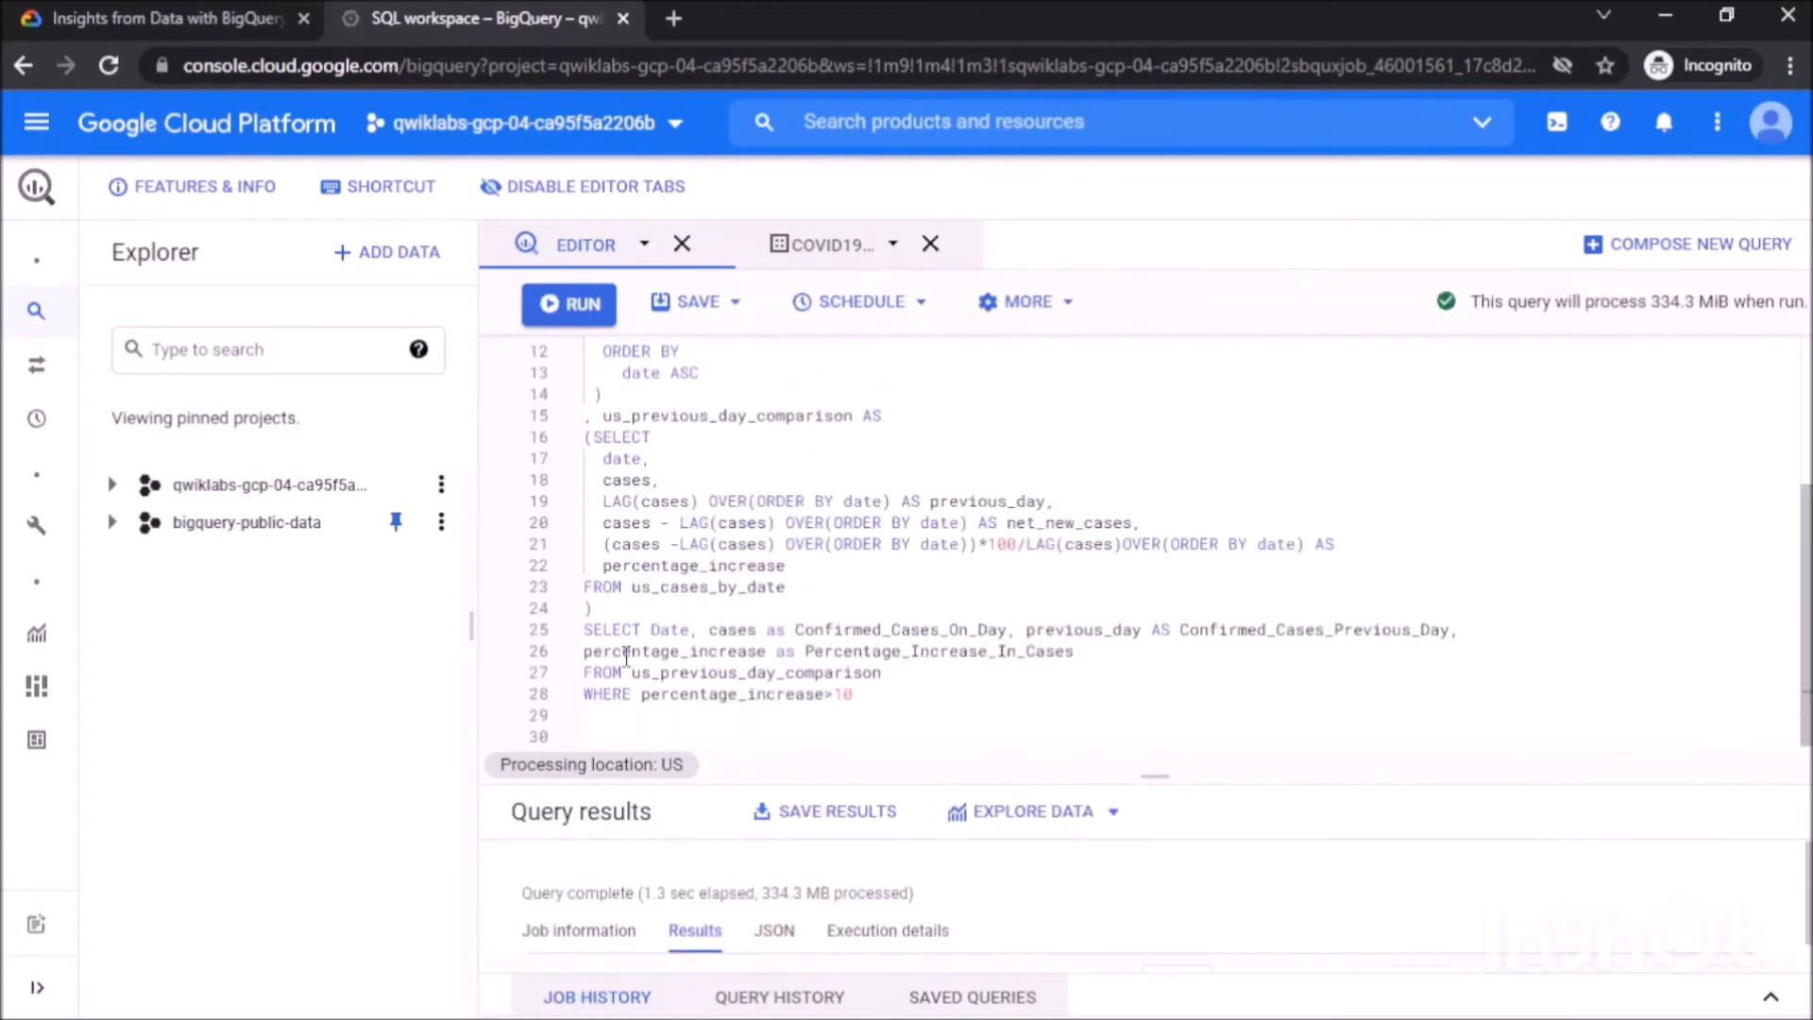
pyautogui.moveTo(1155, 777); pyautogui.dragTo(1155, 612)
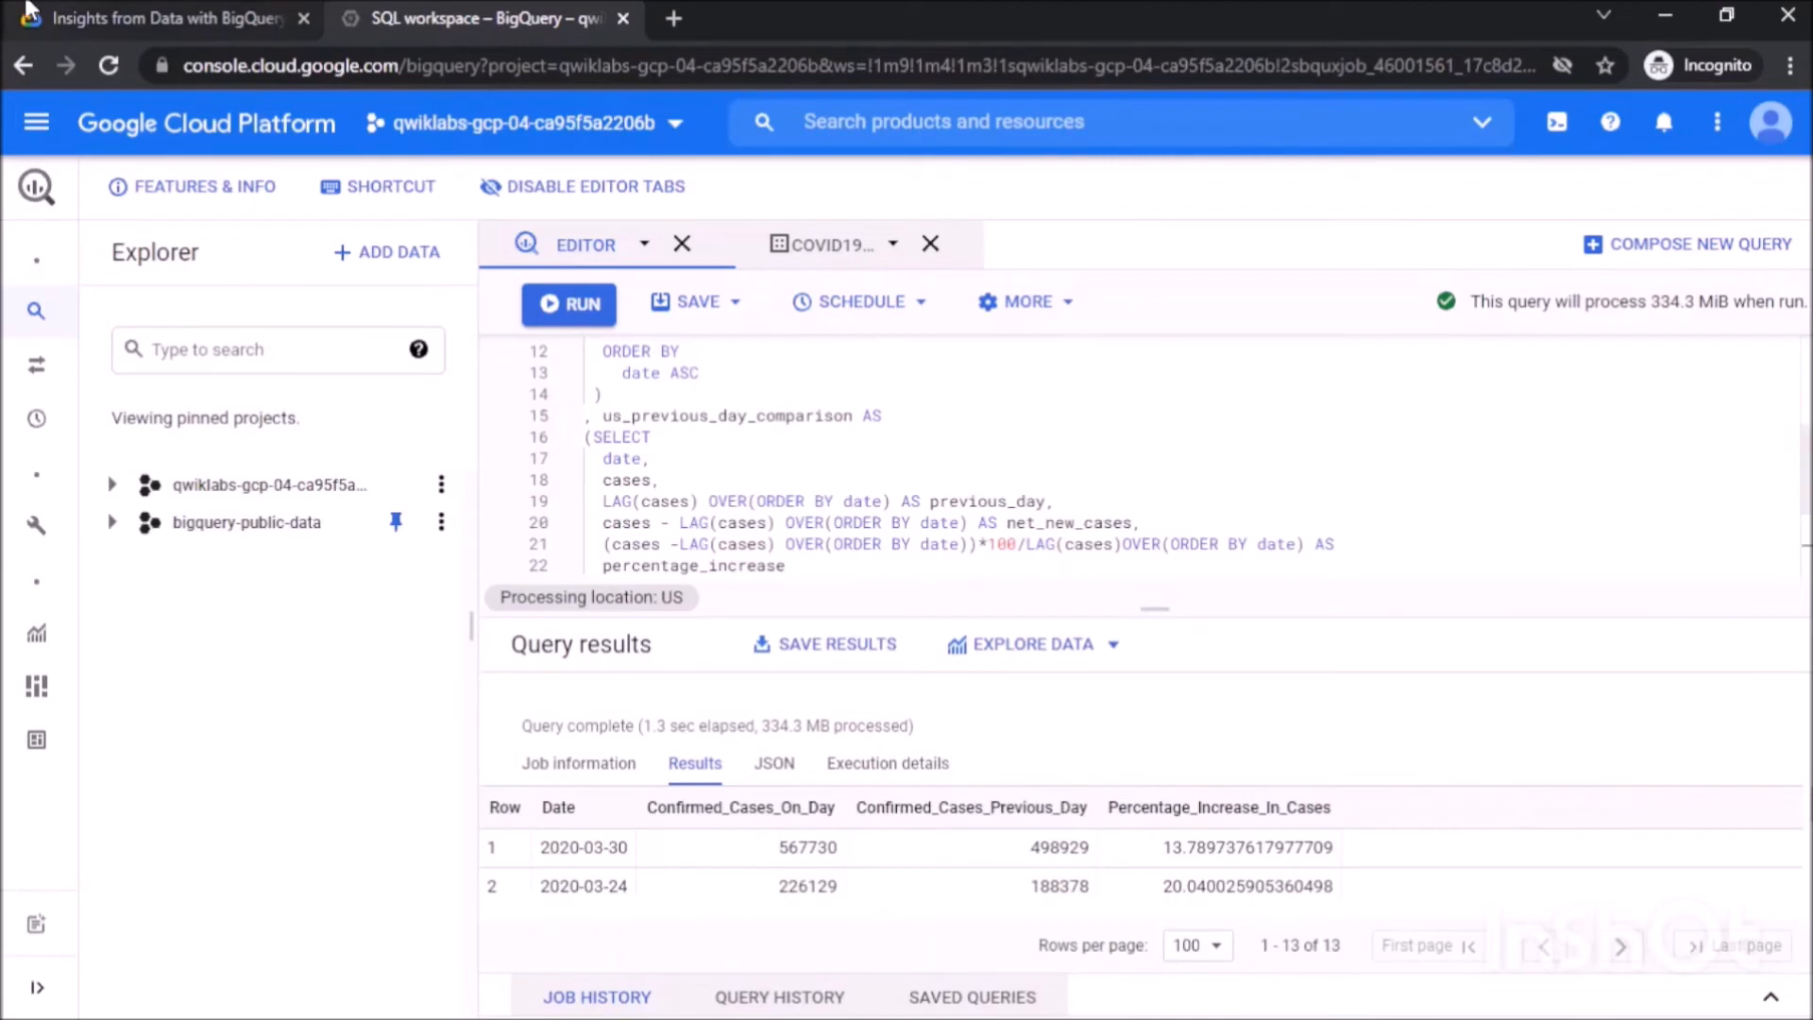
# Switch to the lab instructions, check progress on the Doubling rate objective and read the requirements of Query 8: Recovery rate.
pyautogui.click(34, 14)
pyautogui.click(643, 697)
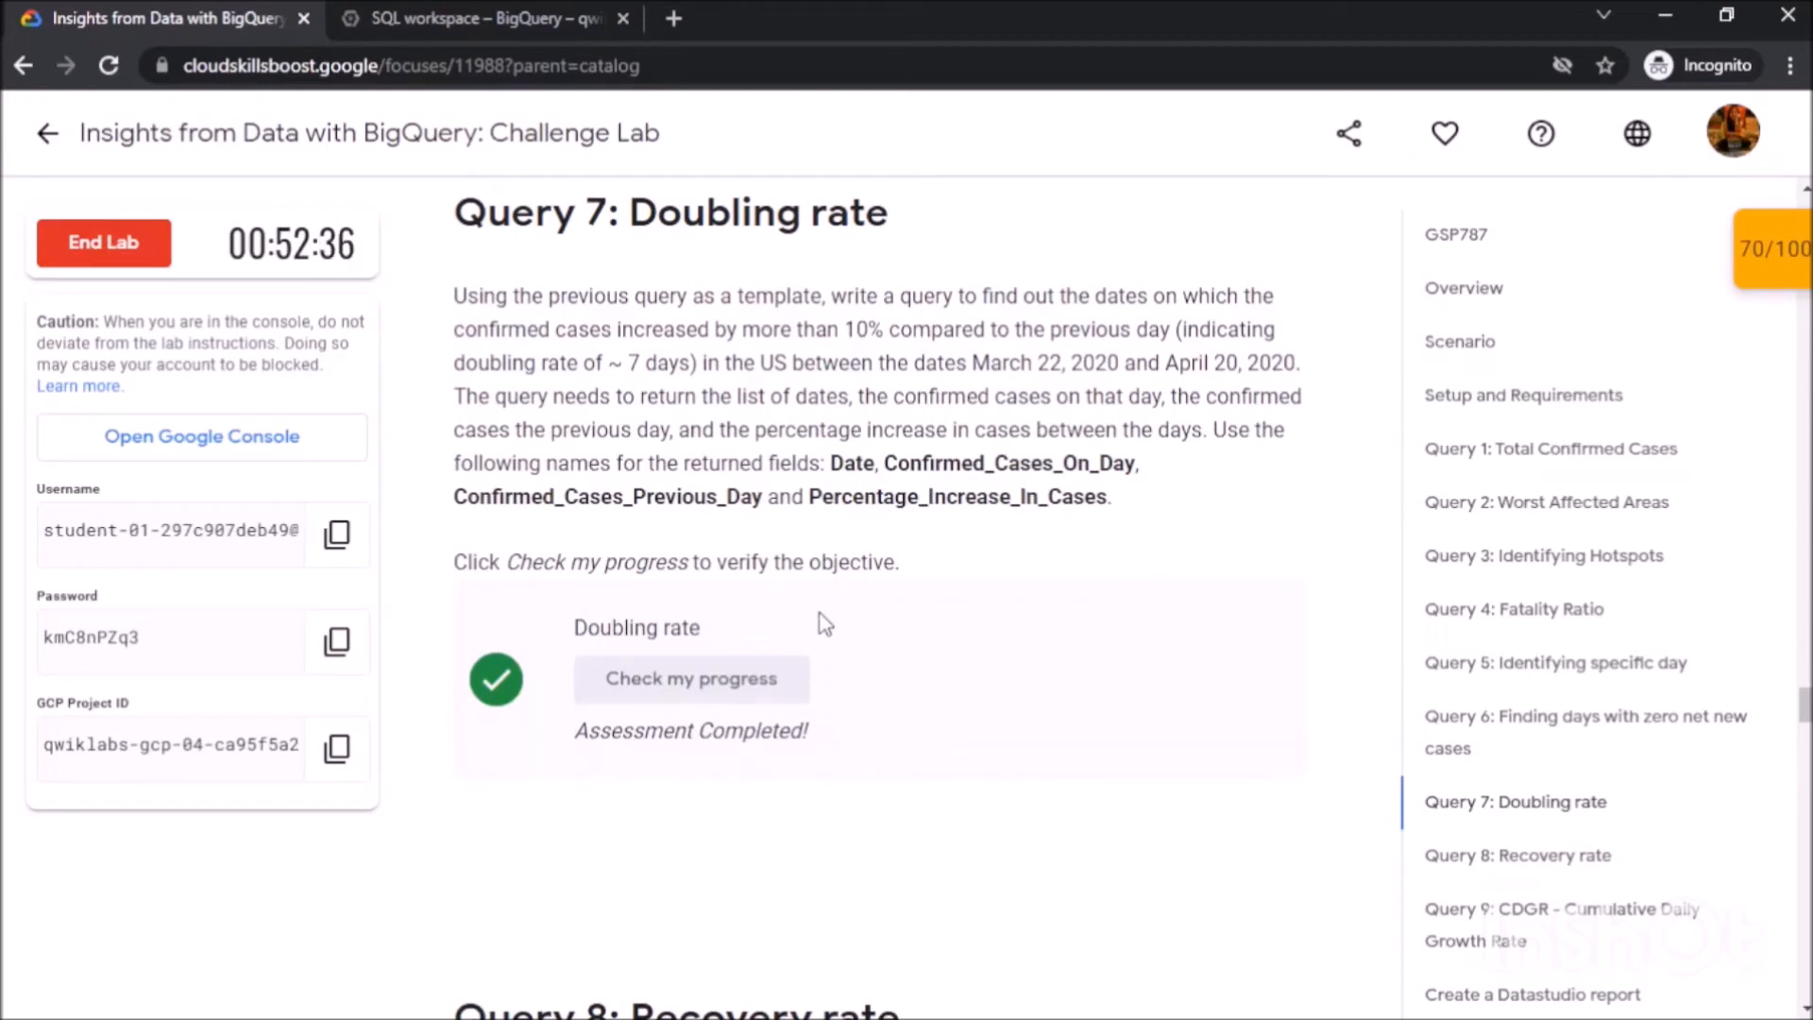
pyautogui.scroll(-6, 824, 624)
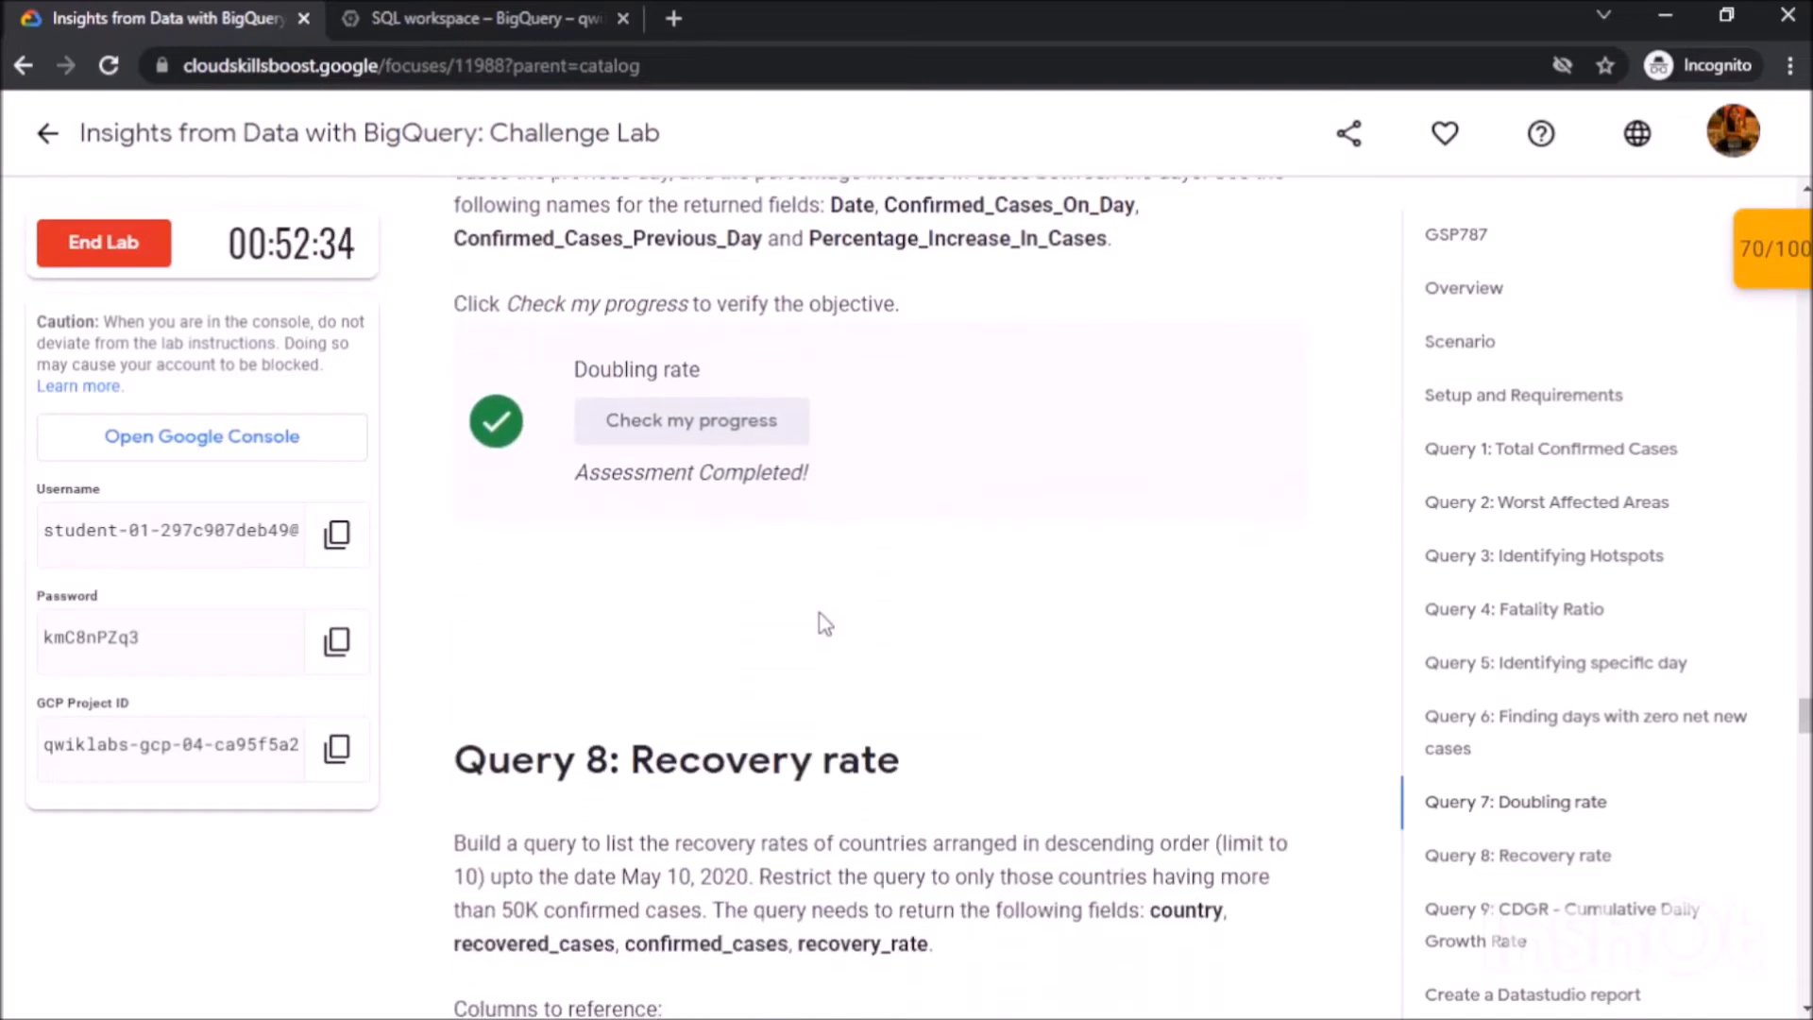
pyautogui.scroll(-2, 824, 625)
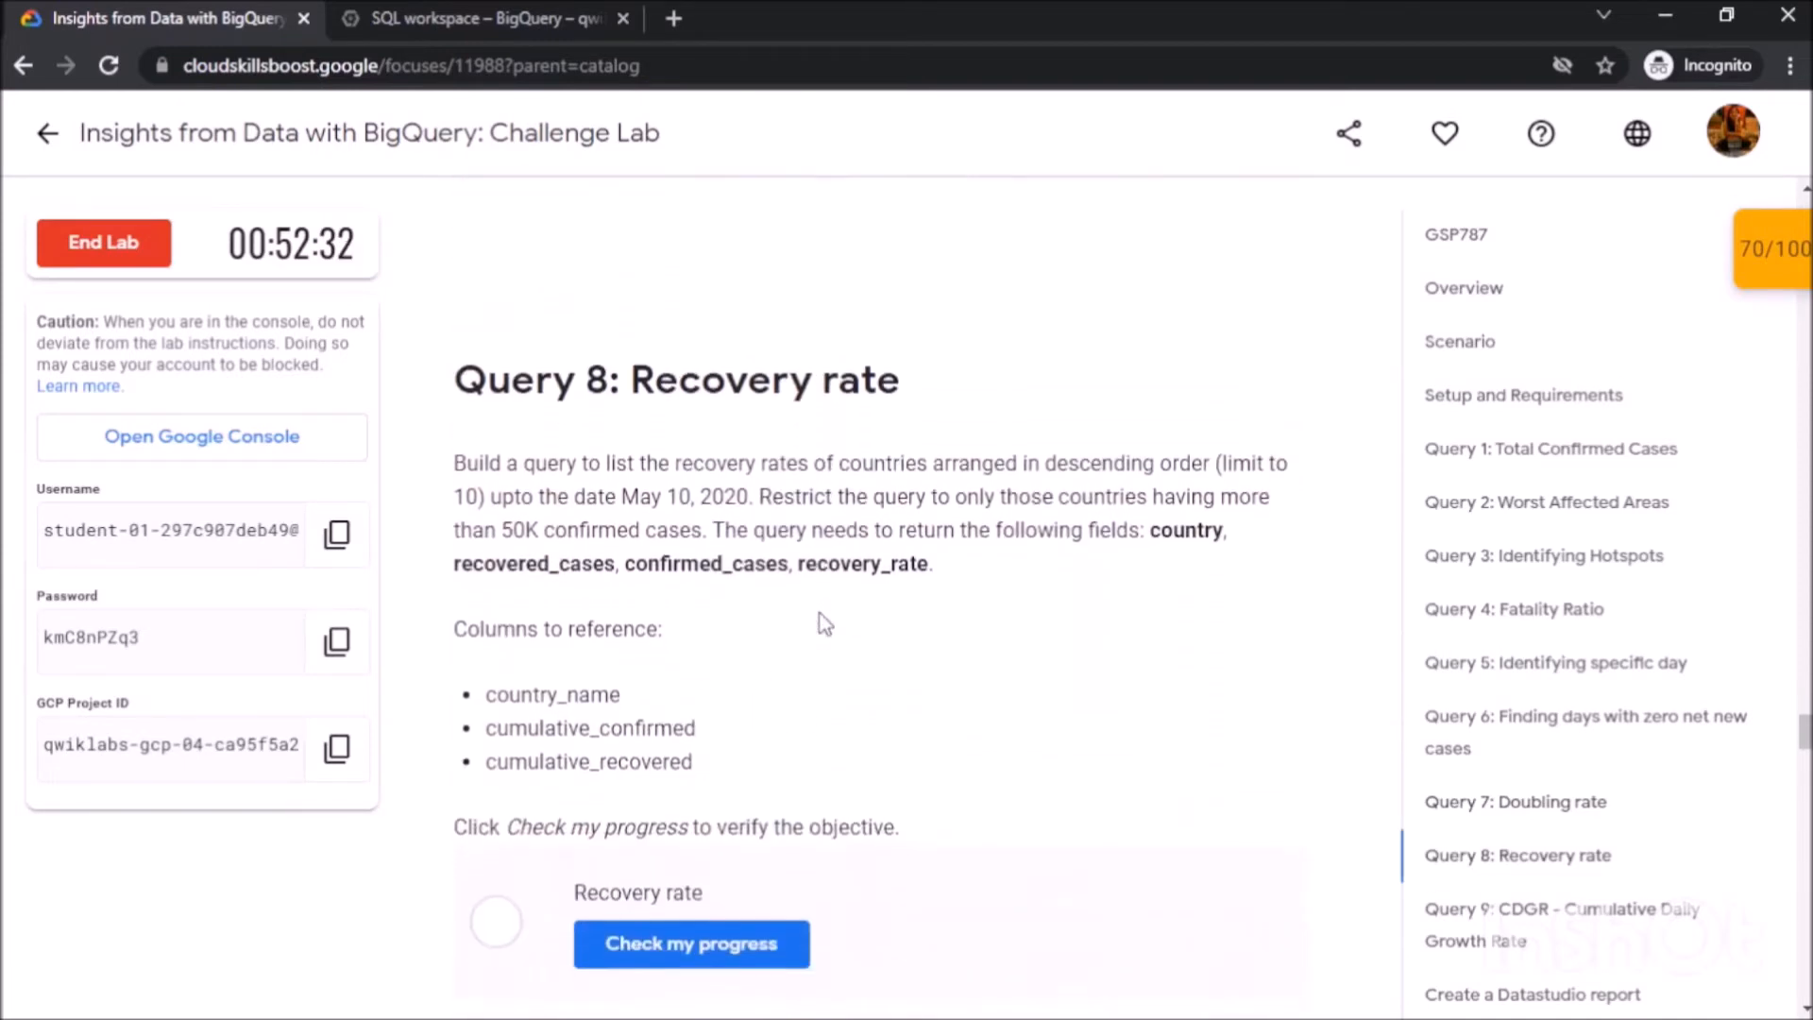
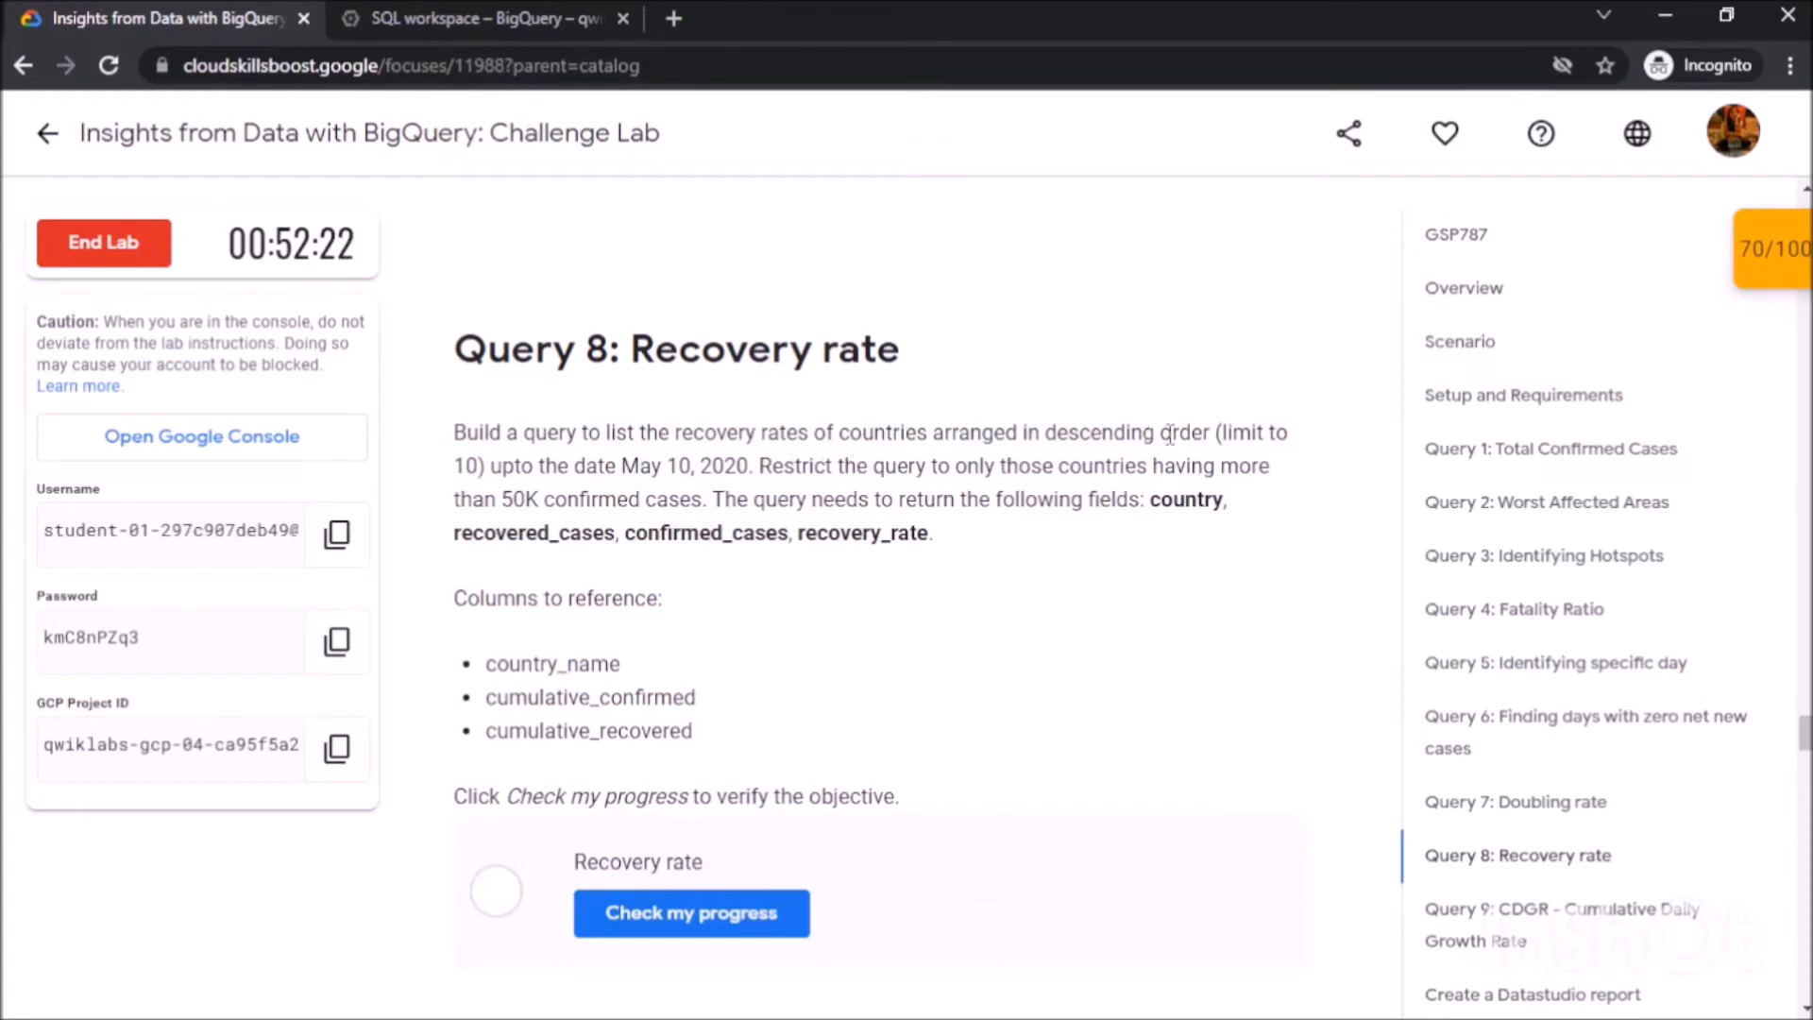
pyautogui.moveTo(1217, 431); pyautogui.dragTo(522, 466)
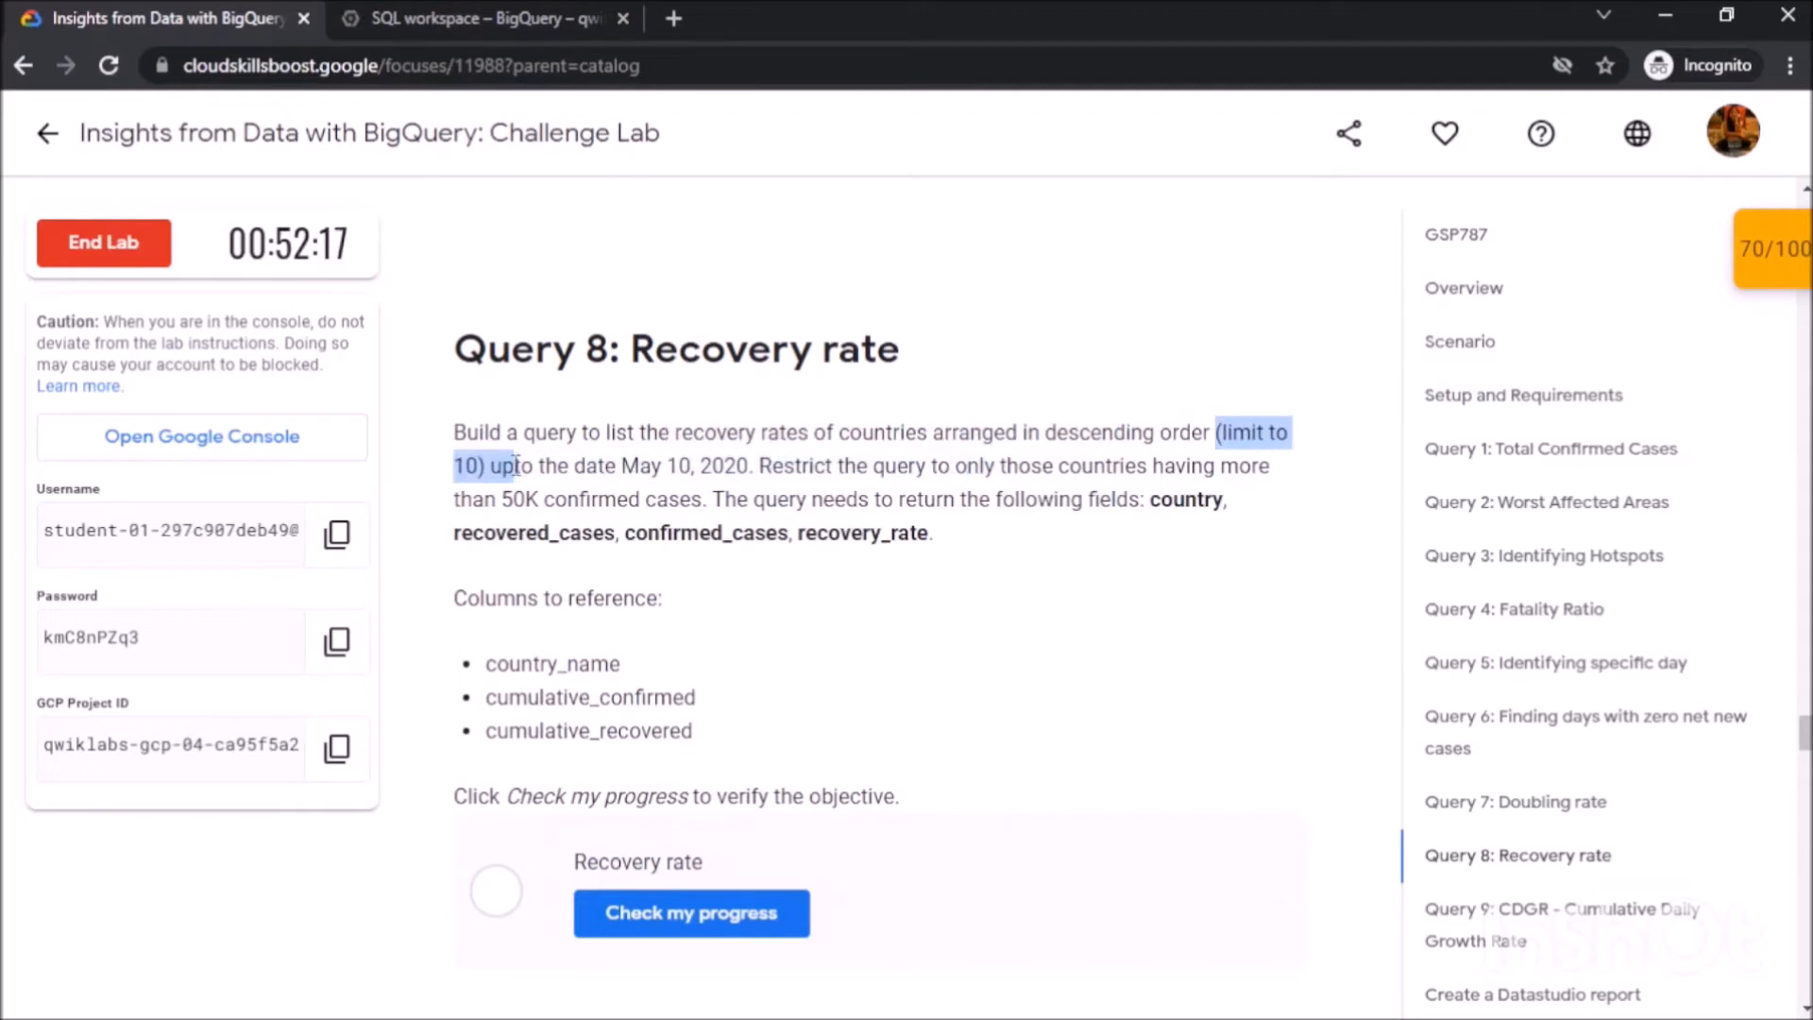
pyautogui.click(519, 465)
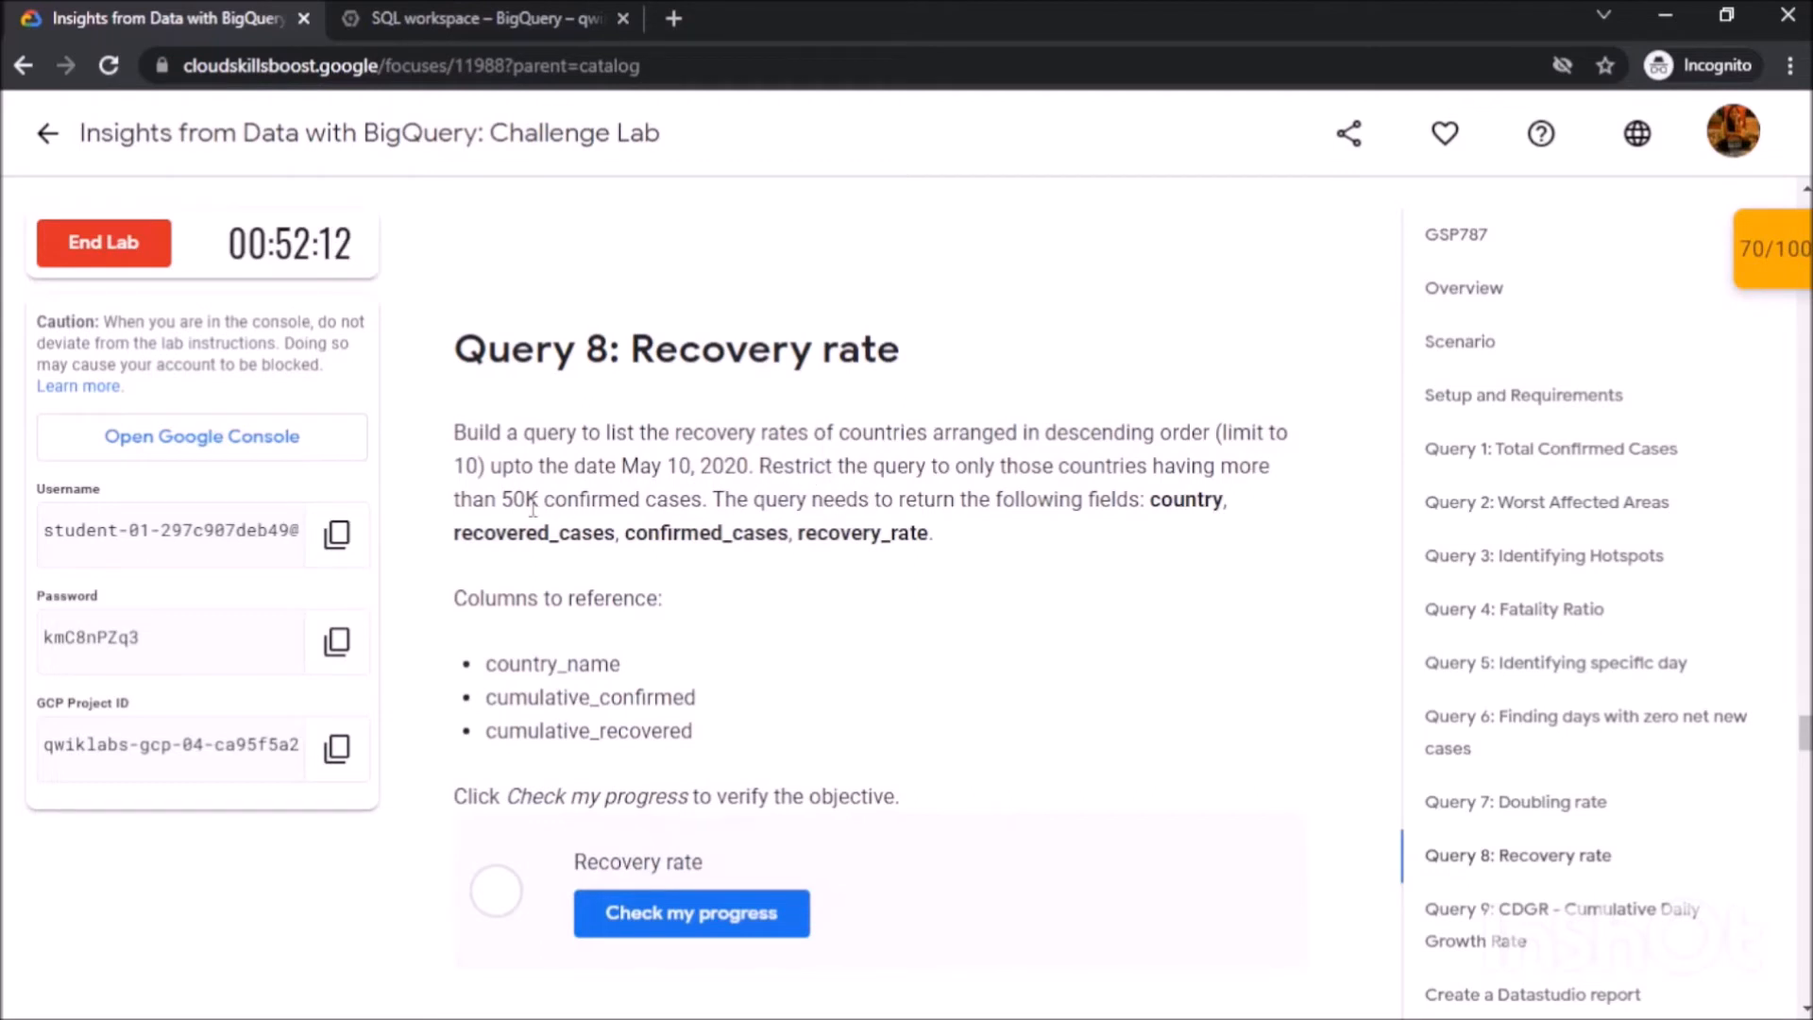
pyautogui.moveTo(503, 500); pyautogui.dragTo(704, 508)
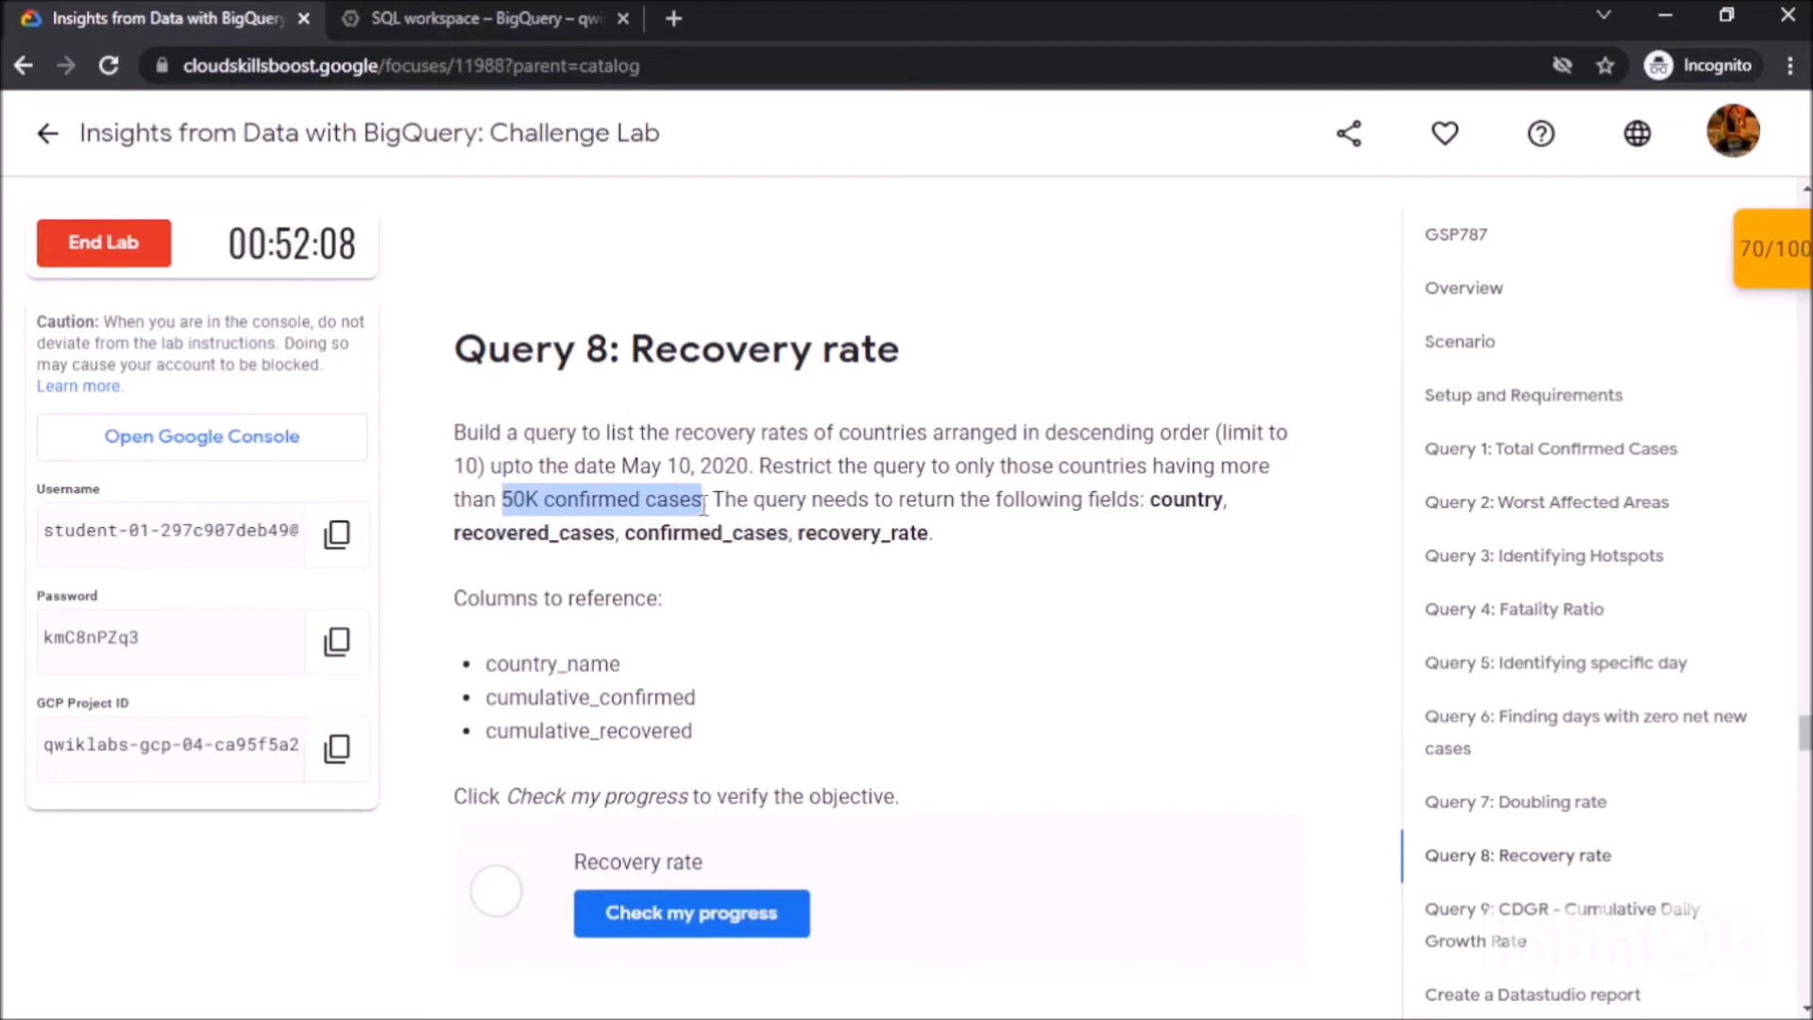
pyautogui.click(723, 532)
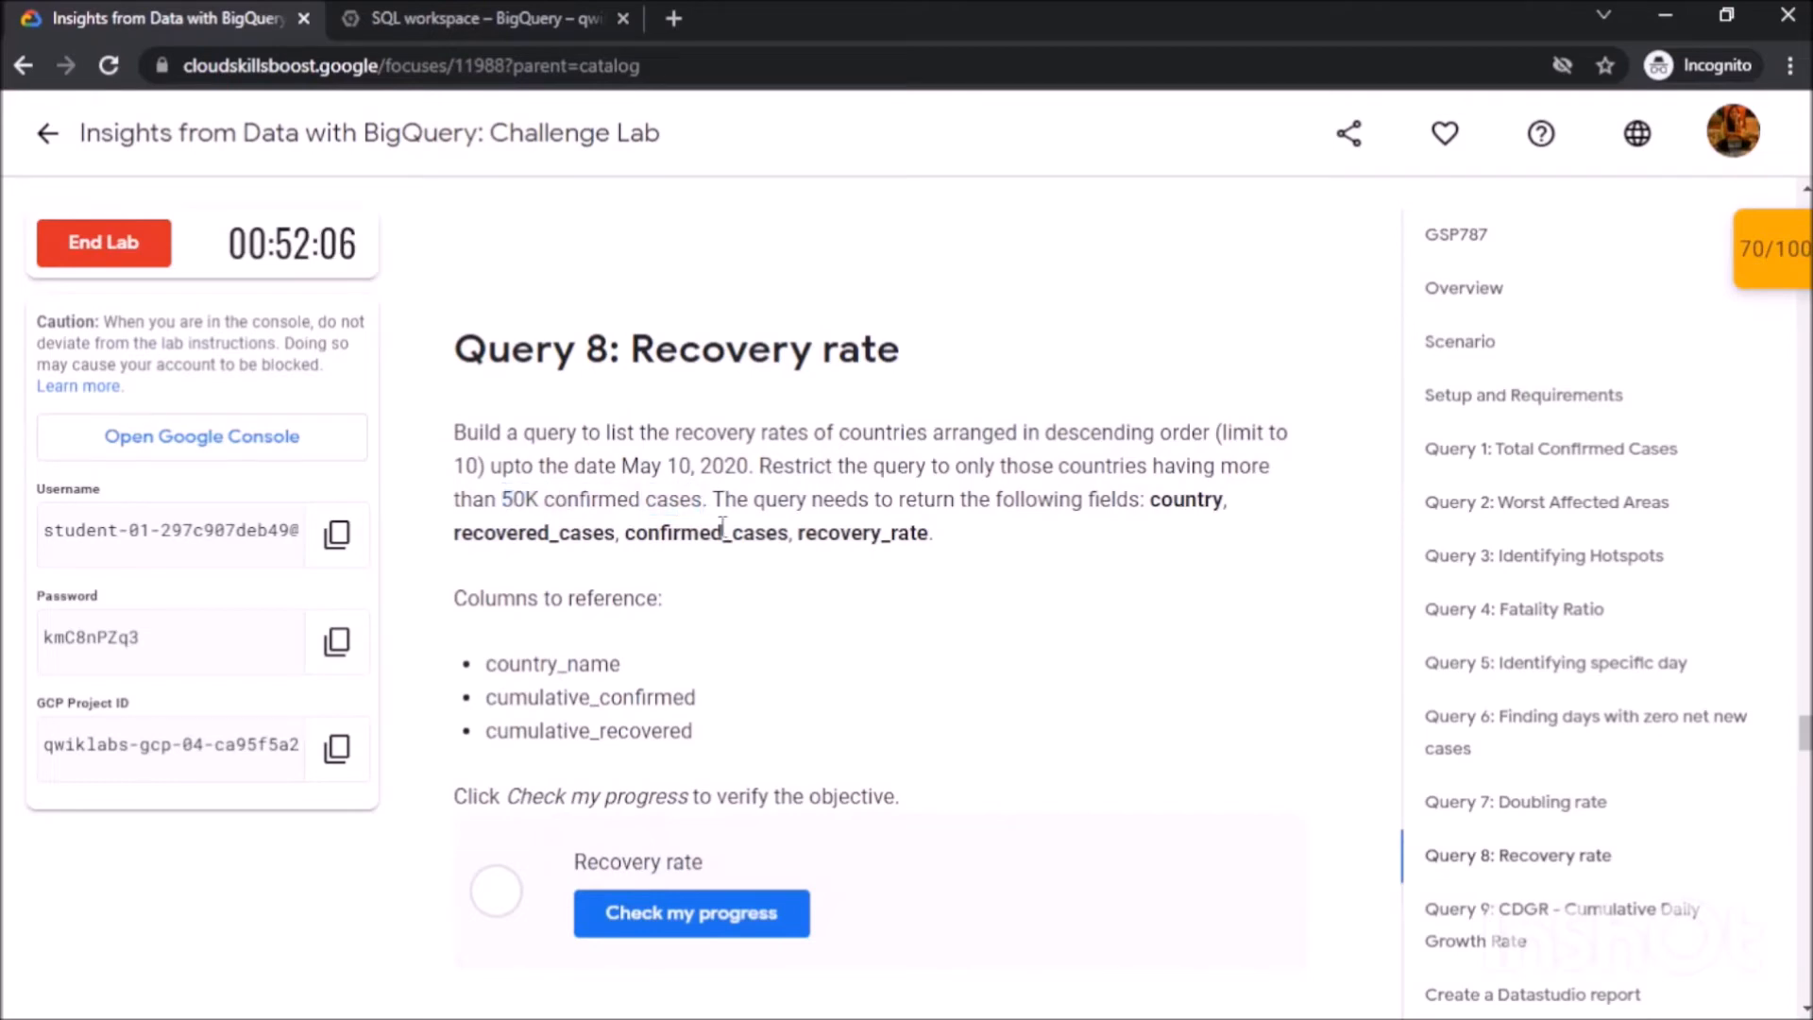
# Return to the BigQuery SQL workspace and clear the entire previous query from the editor.
pyautogui.click(368, 9)
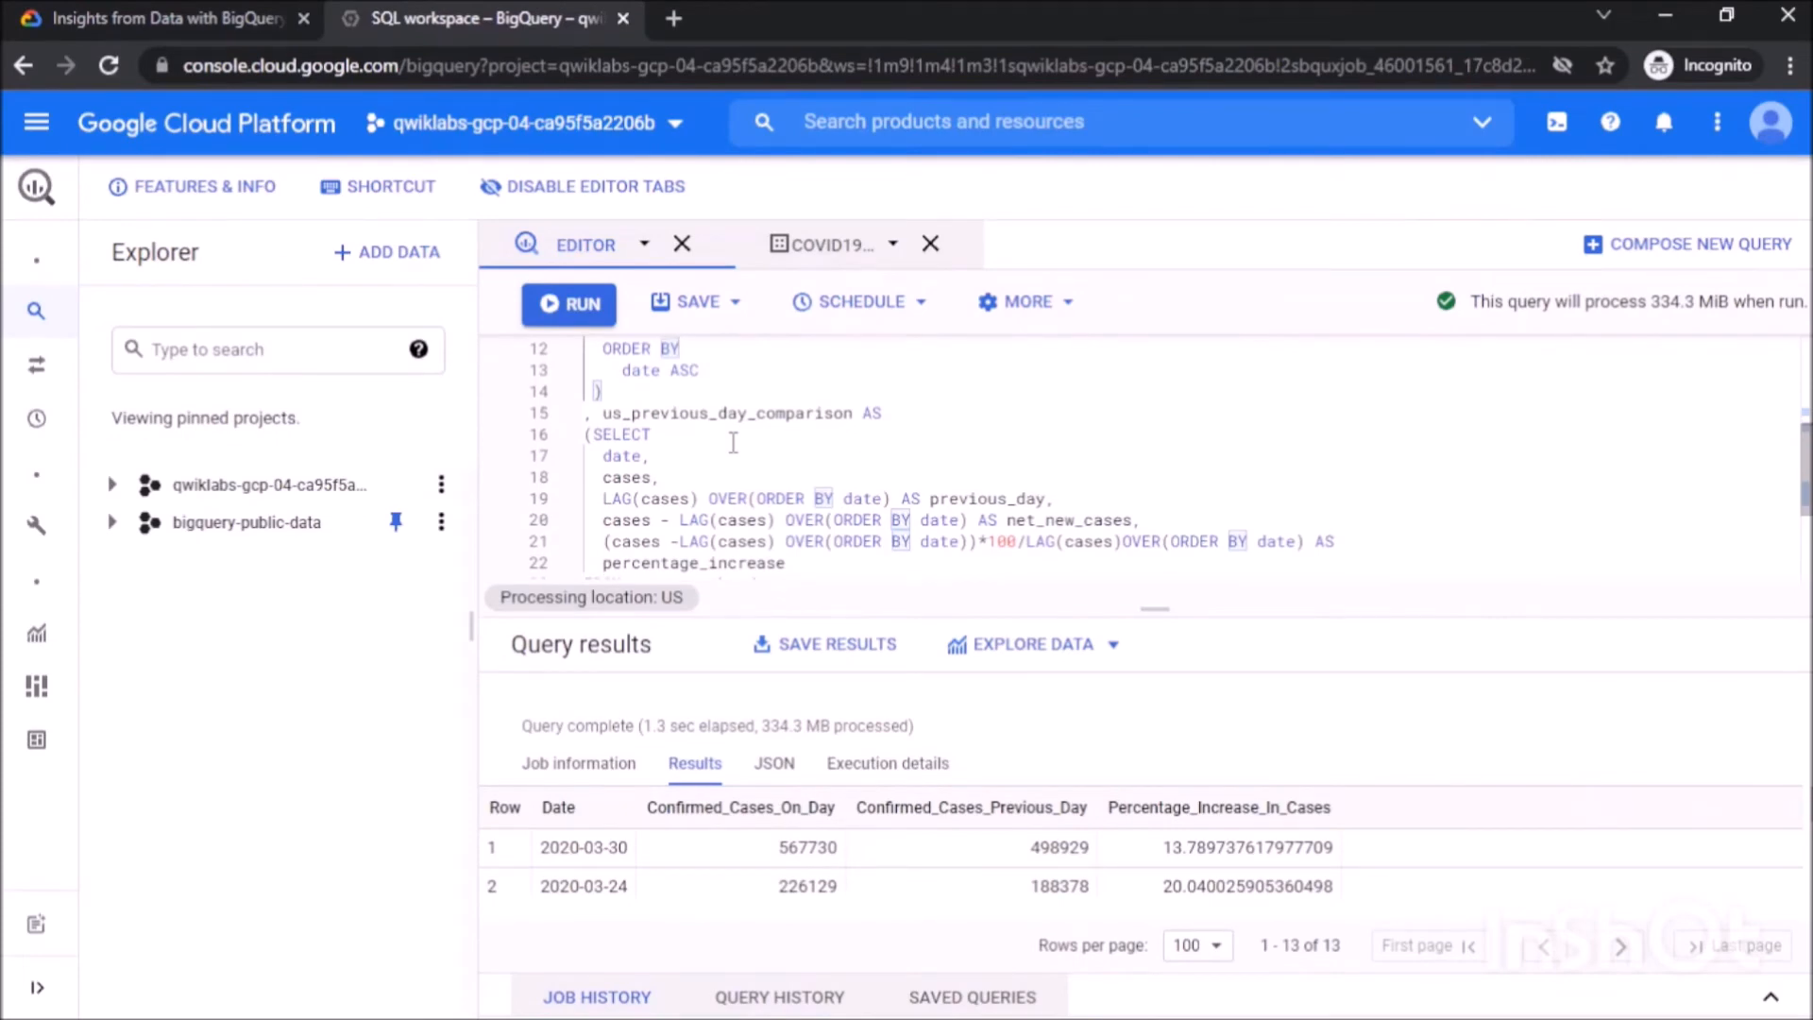
pyautogui.scroll(3, 733, 441)
pyautogui.click(662, 382)
pyautogui.hotkey('ctrl', 'a')
pyautogui.press('Delete')
# Start a WITH subquery named cases_by_country that selects country_name AS country.
pyautogui.write('WITH ')
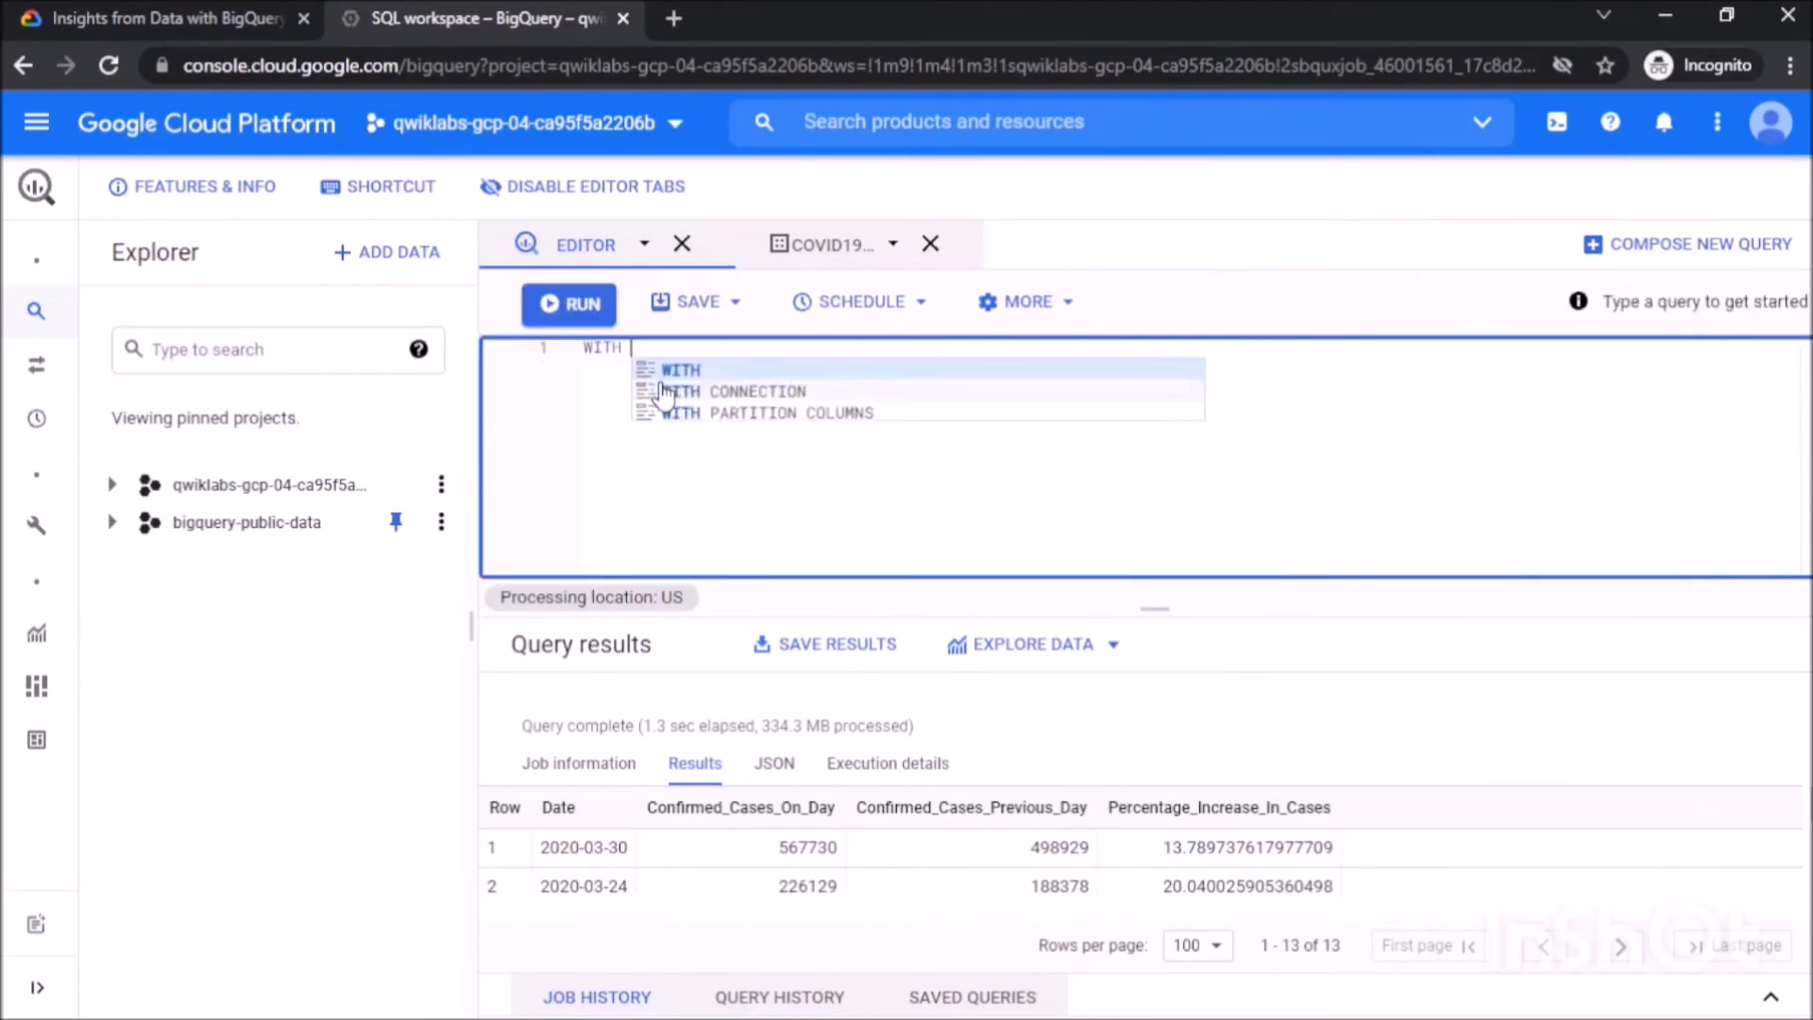
pyautogui.write('cases_by_country AS (')
pyautogui.press('Return')
pyautogui.write('SELECT')
pyautogui.press('Return')
pyautogui.write('country_name AS country,')
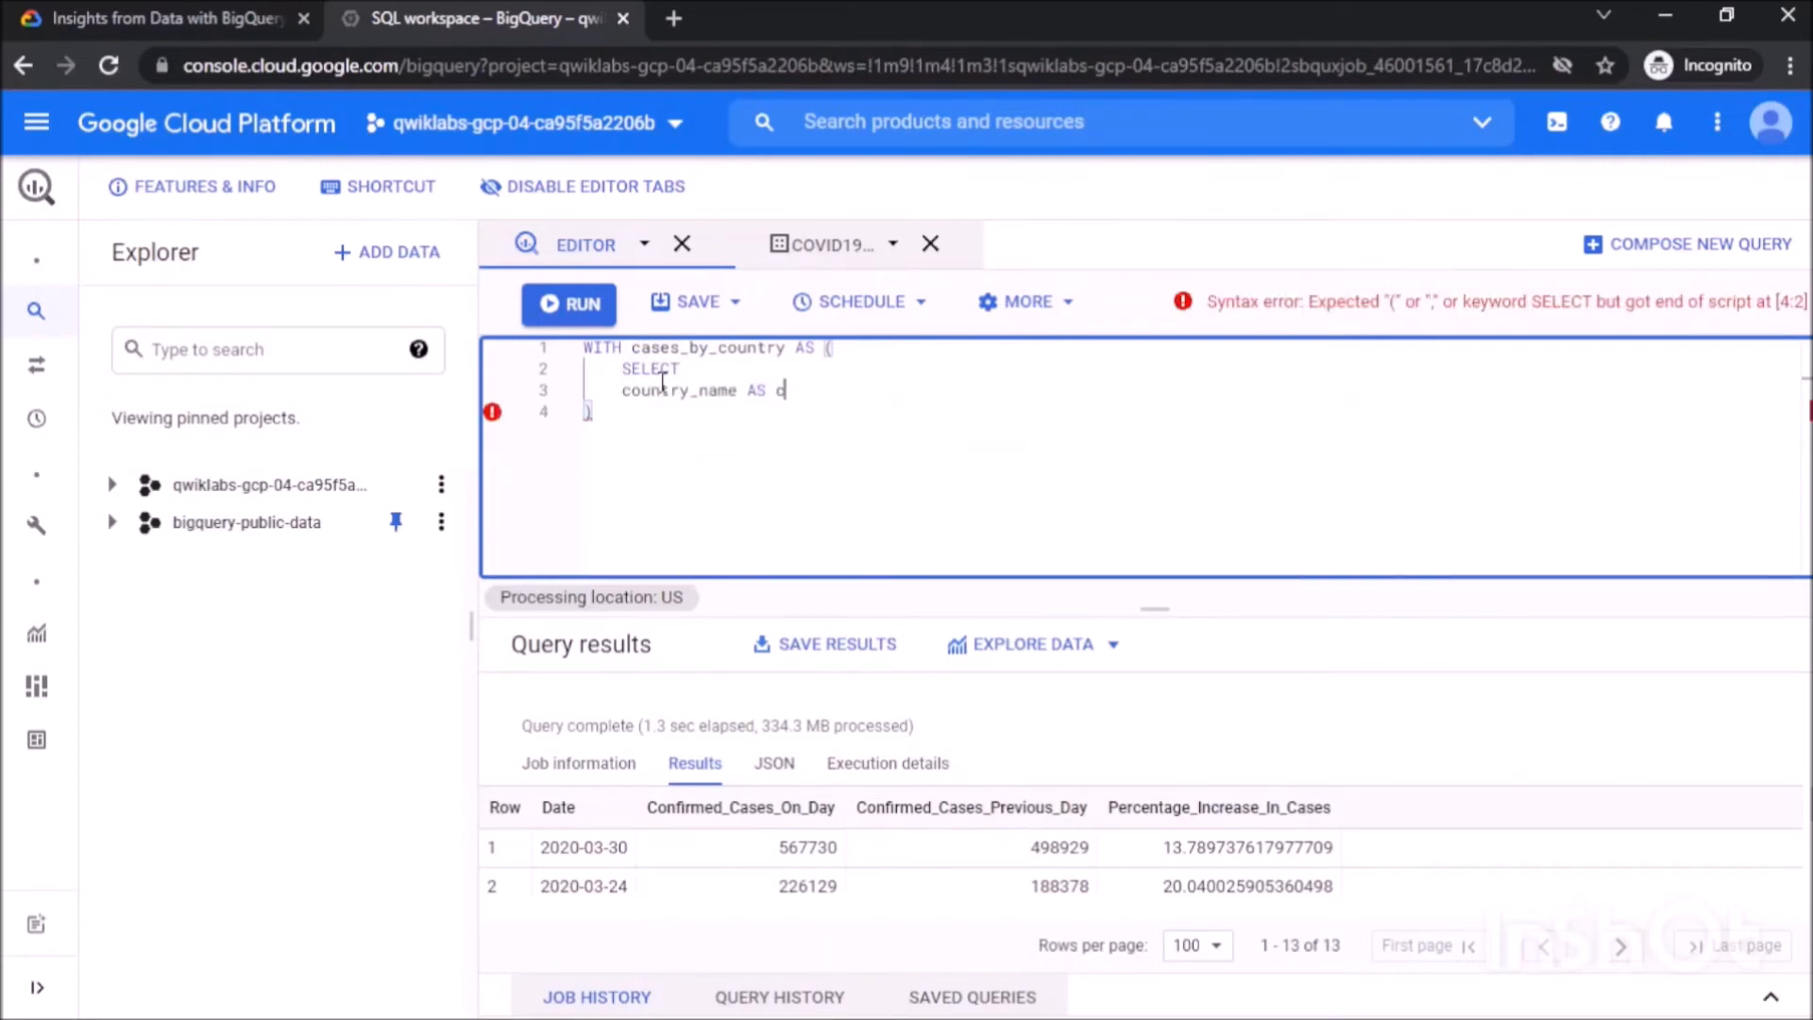
# Add sum(cumulative_confirmed) AS cases and sum(cumulative_recovered) AS recovered_cases to the cases_by_country selection.
pyautogui.press('Return')
pyautogui.write('sum(cumulative_confirmed) AS')
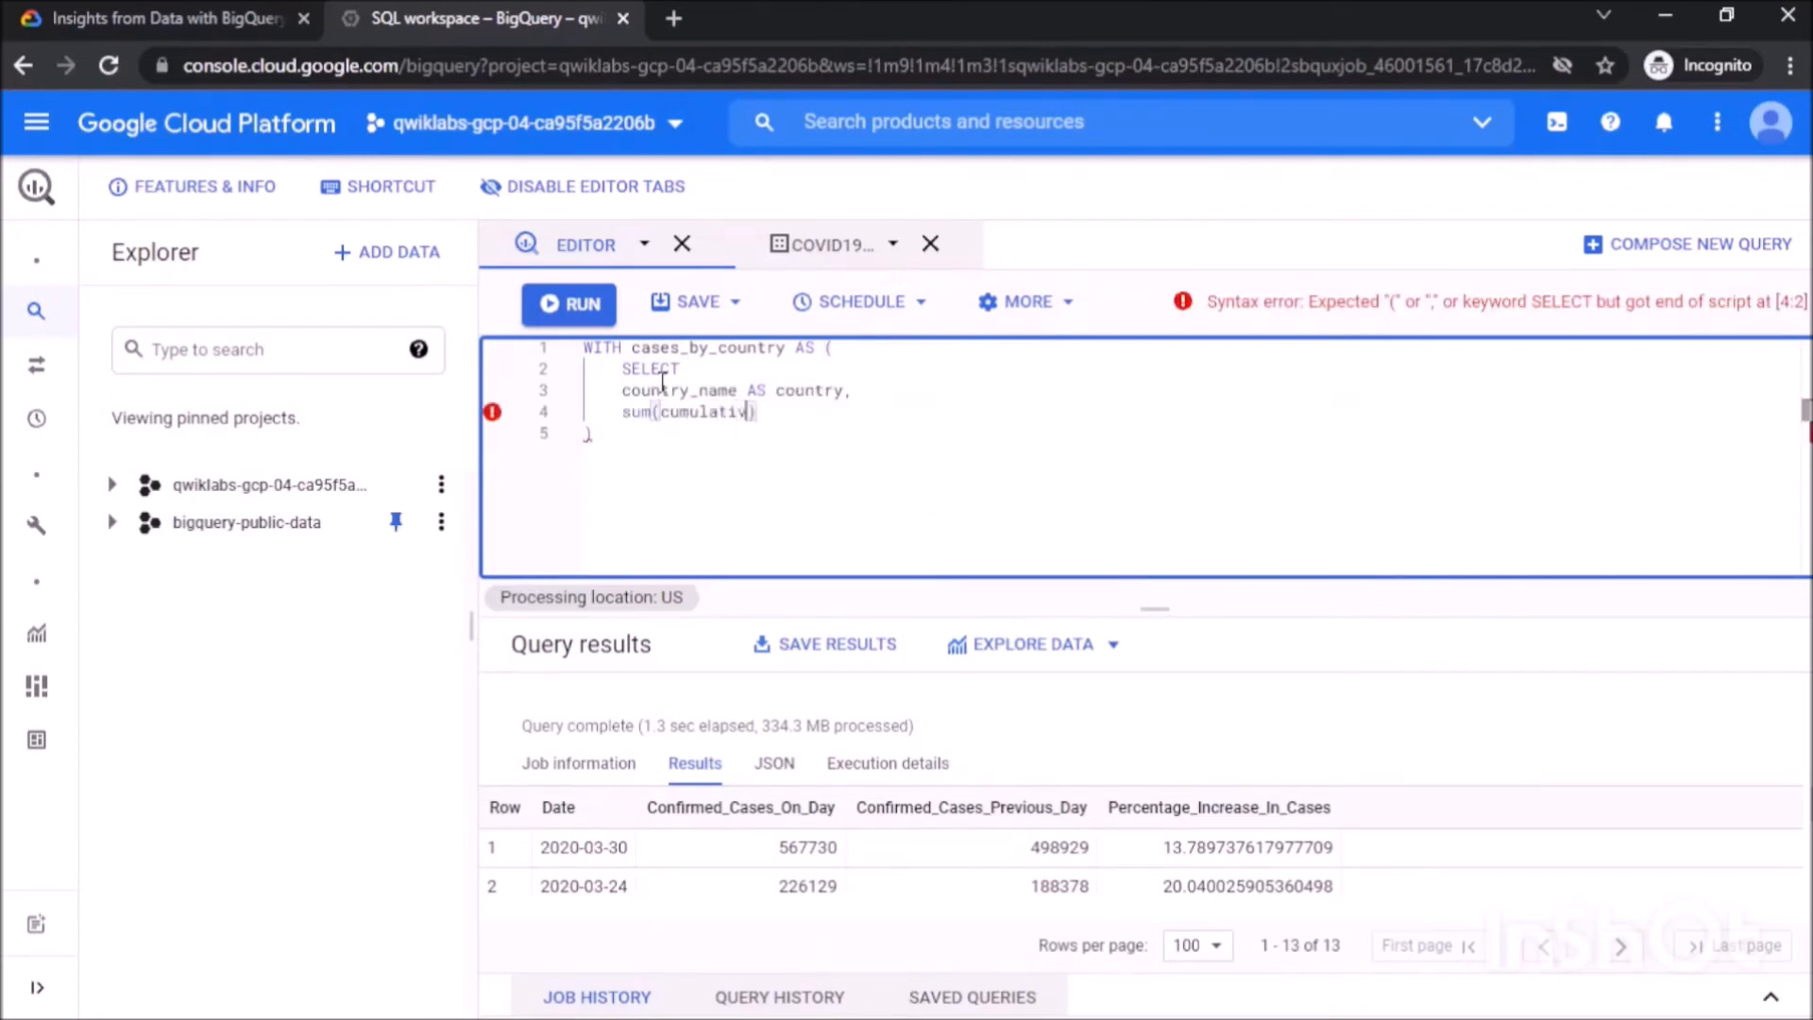
pyautogui.write(' cases,')
pyautogui.press('Return')
pyautogui.write('su')
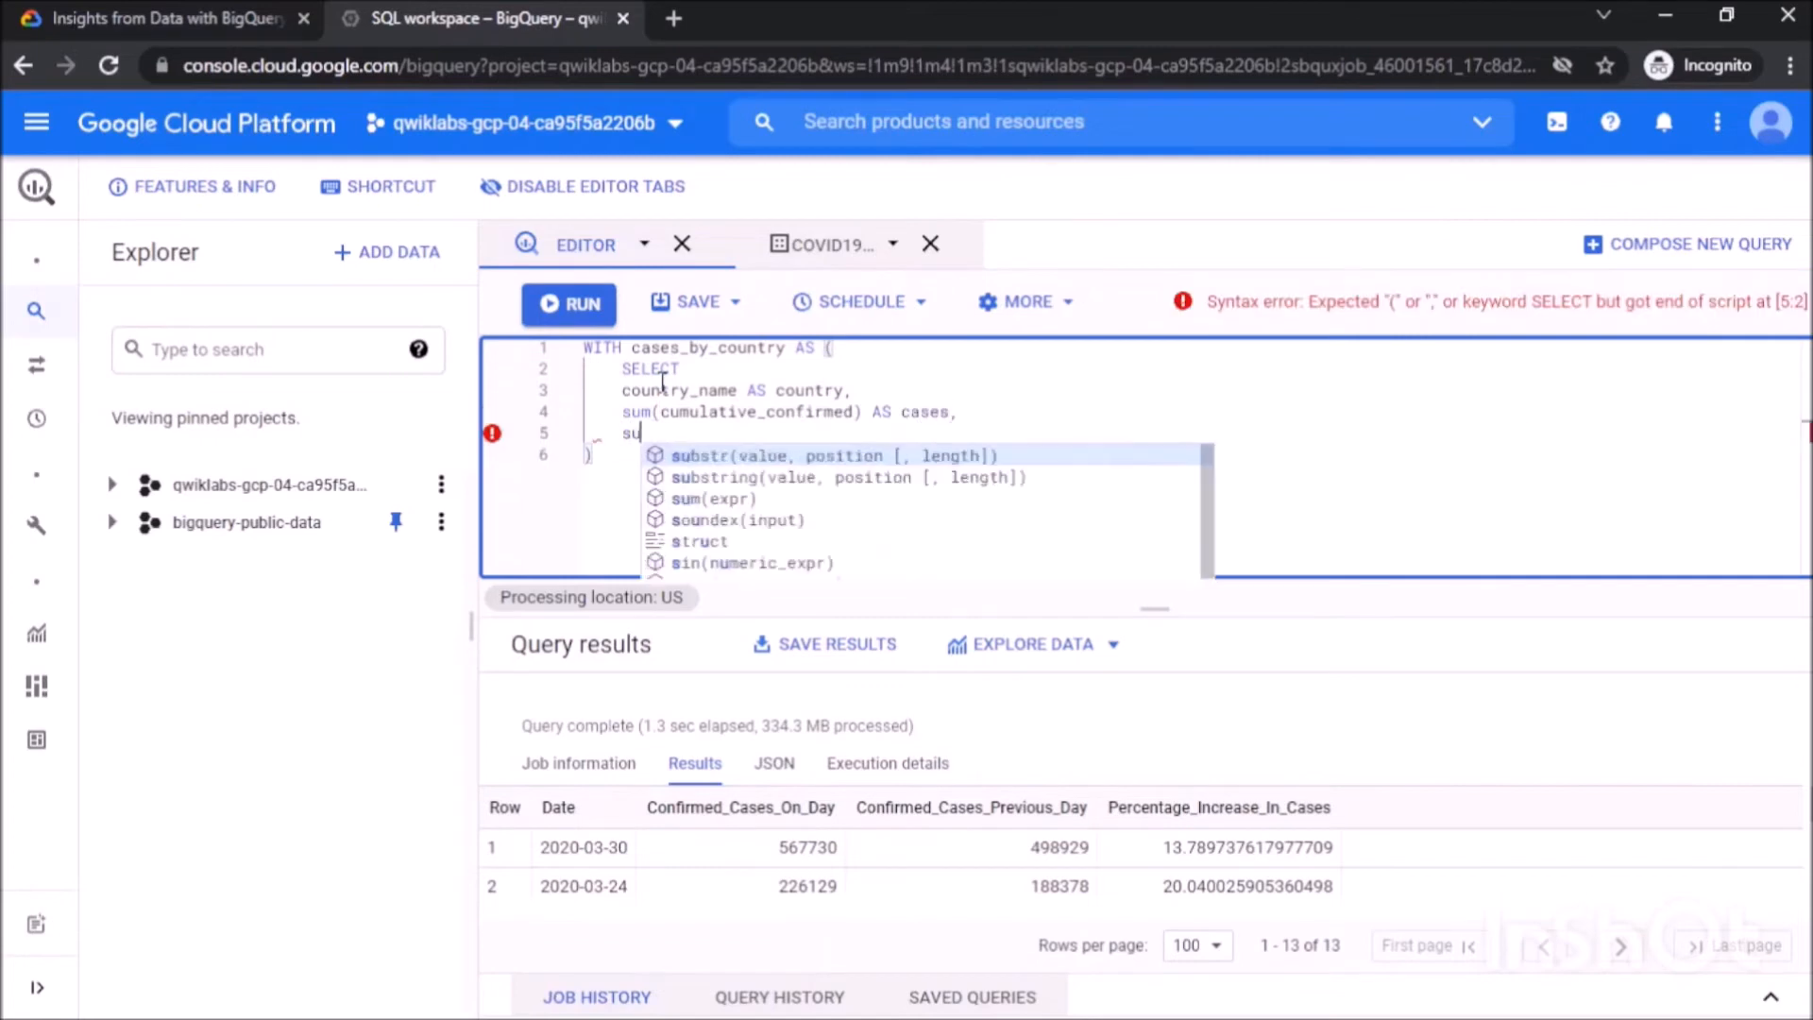
pyautogui.write('m(cumulative_recovered) AS recovered')
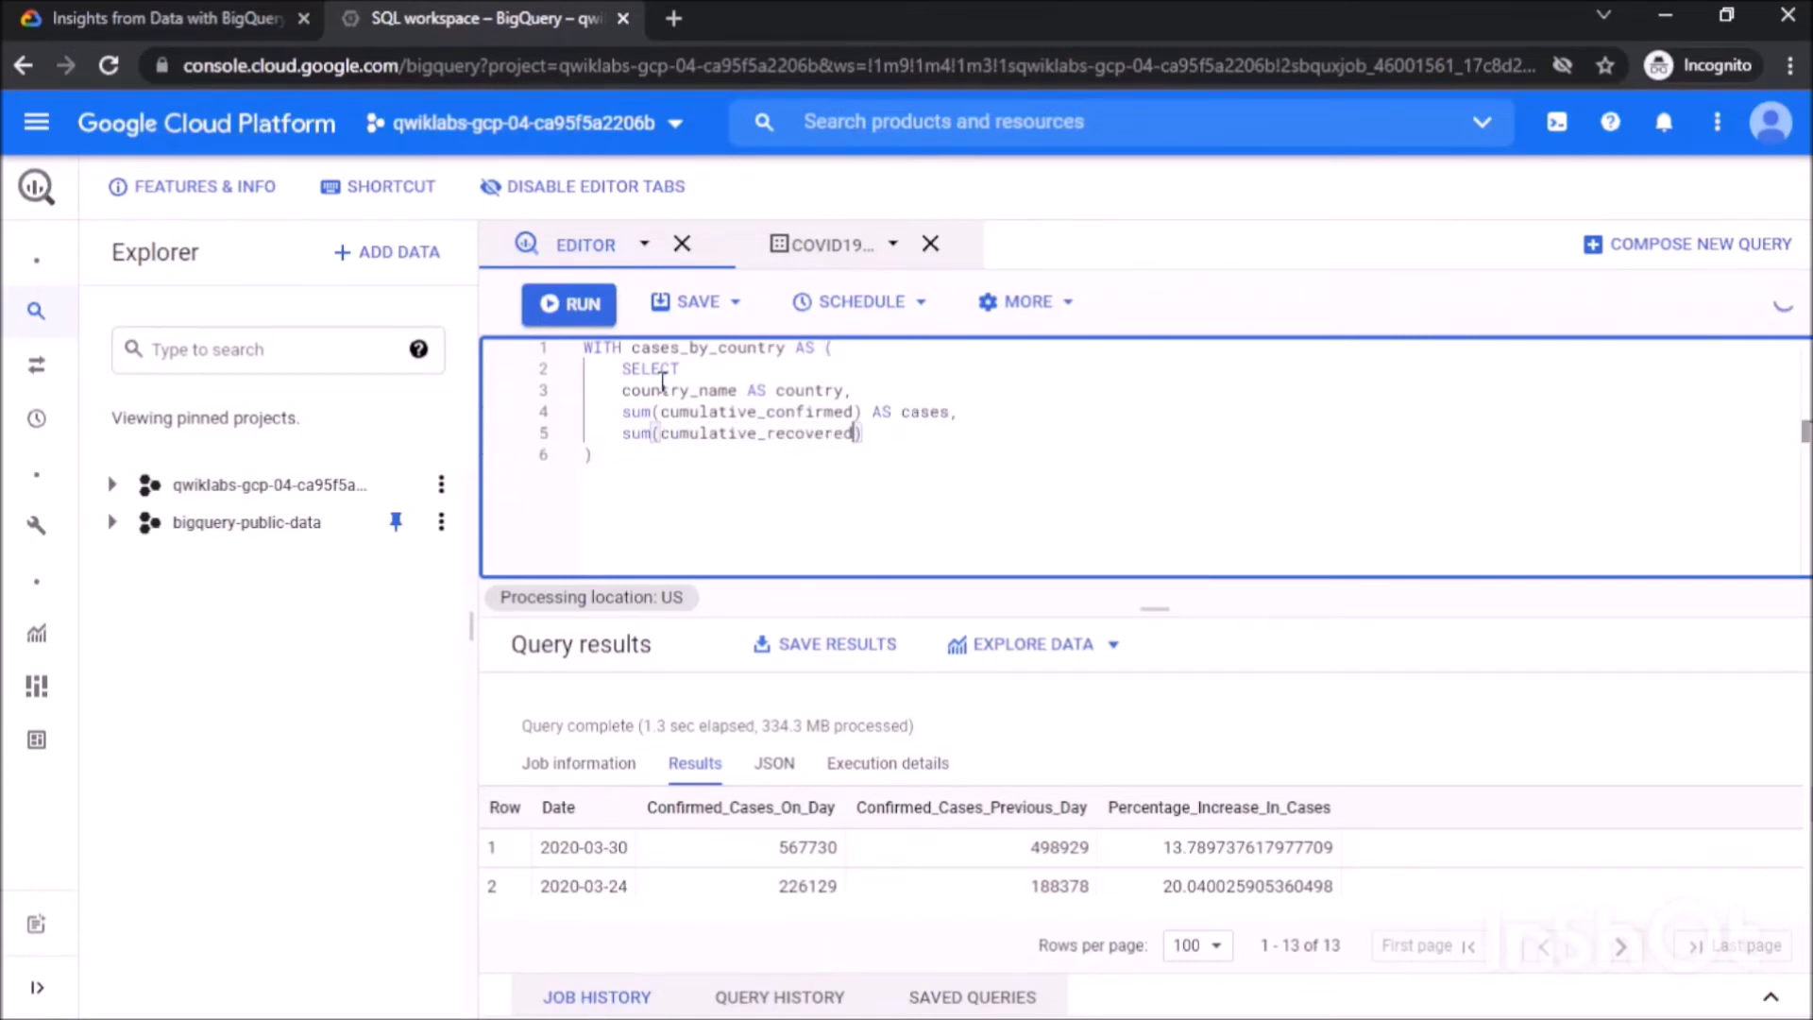
pyautogui.write('_cases')
pyautogui.press('Return')
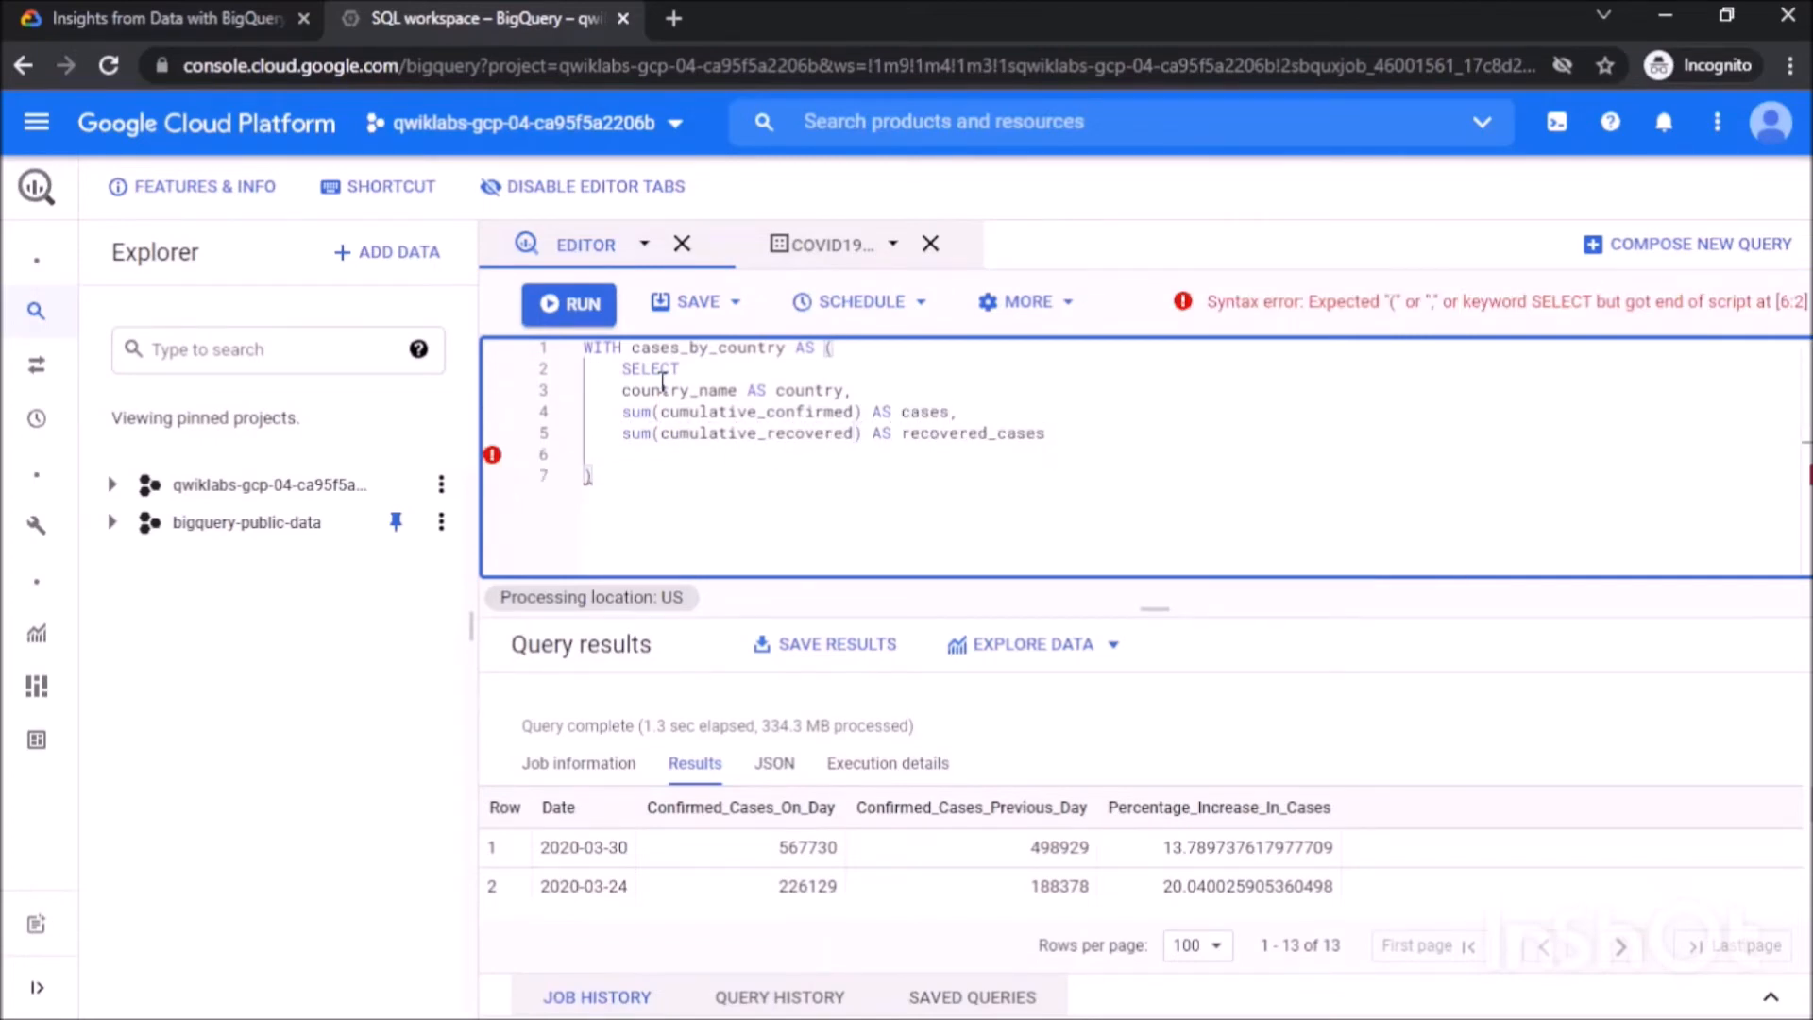
# Add a FROM clause to cases_by_country that reads `bigquery-public-data.covid19_open_data.covid19_open_data`.
pyautogui.write('FROM')
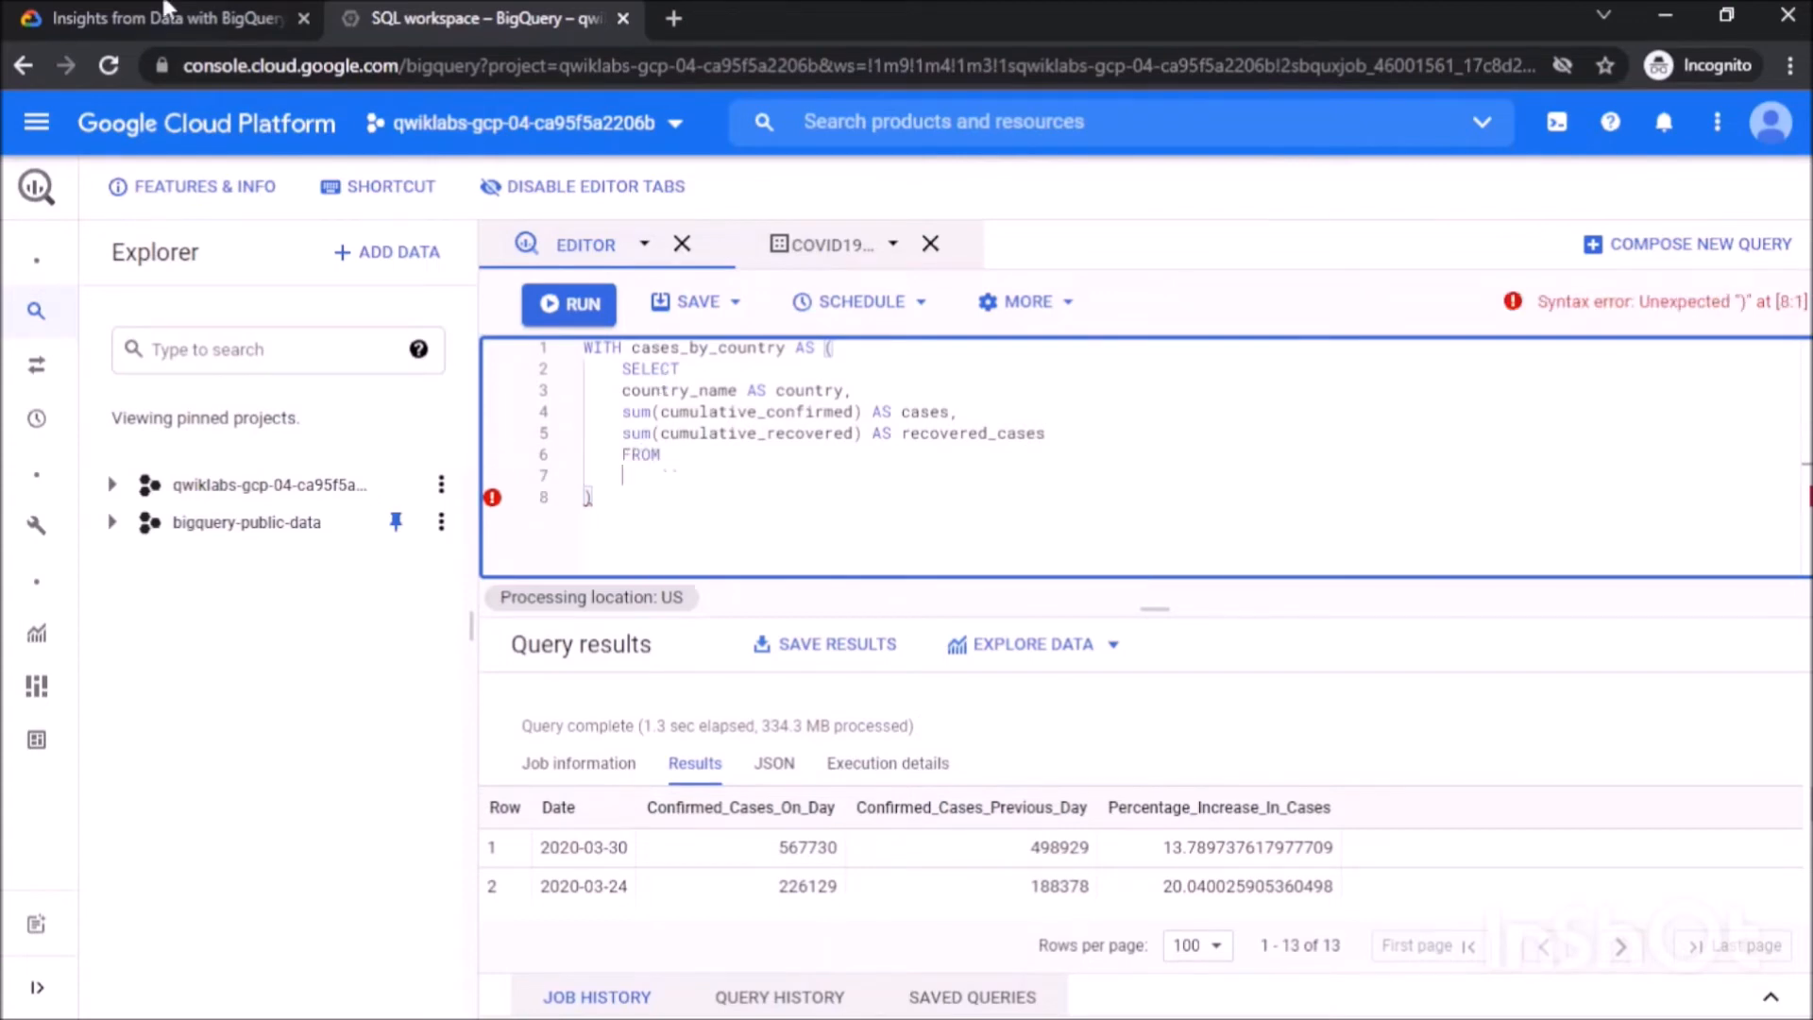
pyautogui.click(169, 18)
pyautogui.hotkey('ctrl', 'Tab')
pyautogui.press('Return')
pyautogui.write('bigquery-public-data.covid19_open_data.covid19_open_data')
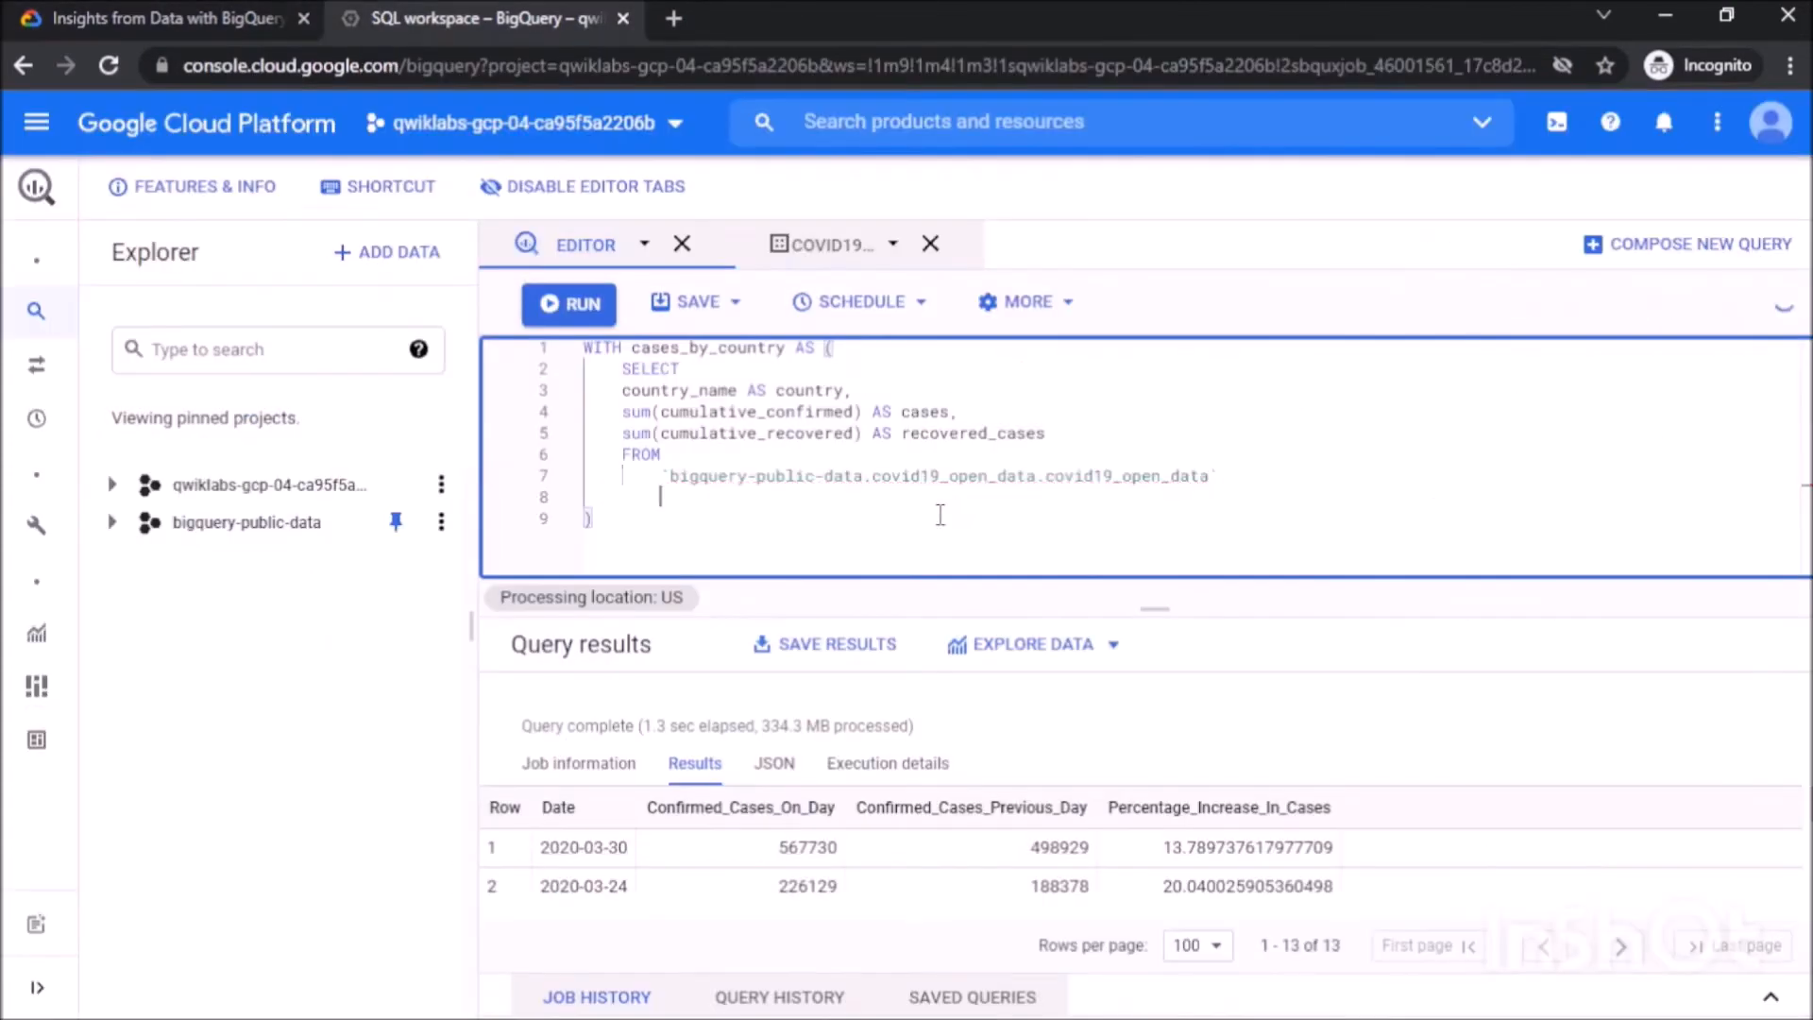
# Filter cases_by_country with WHERE date="2020-05-10" and group it by country_name.
pyautogui.press('Return')
pyautogui.write('WHERE')
pyautogui.press('Return')
pyautogui.write('date="2020-05-10"')
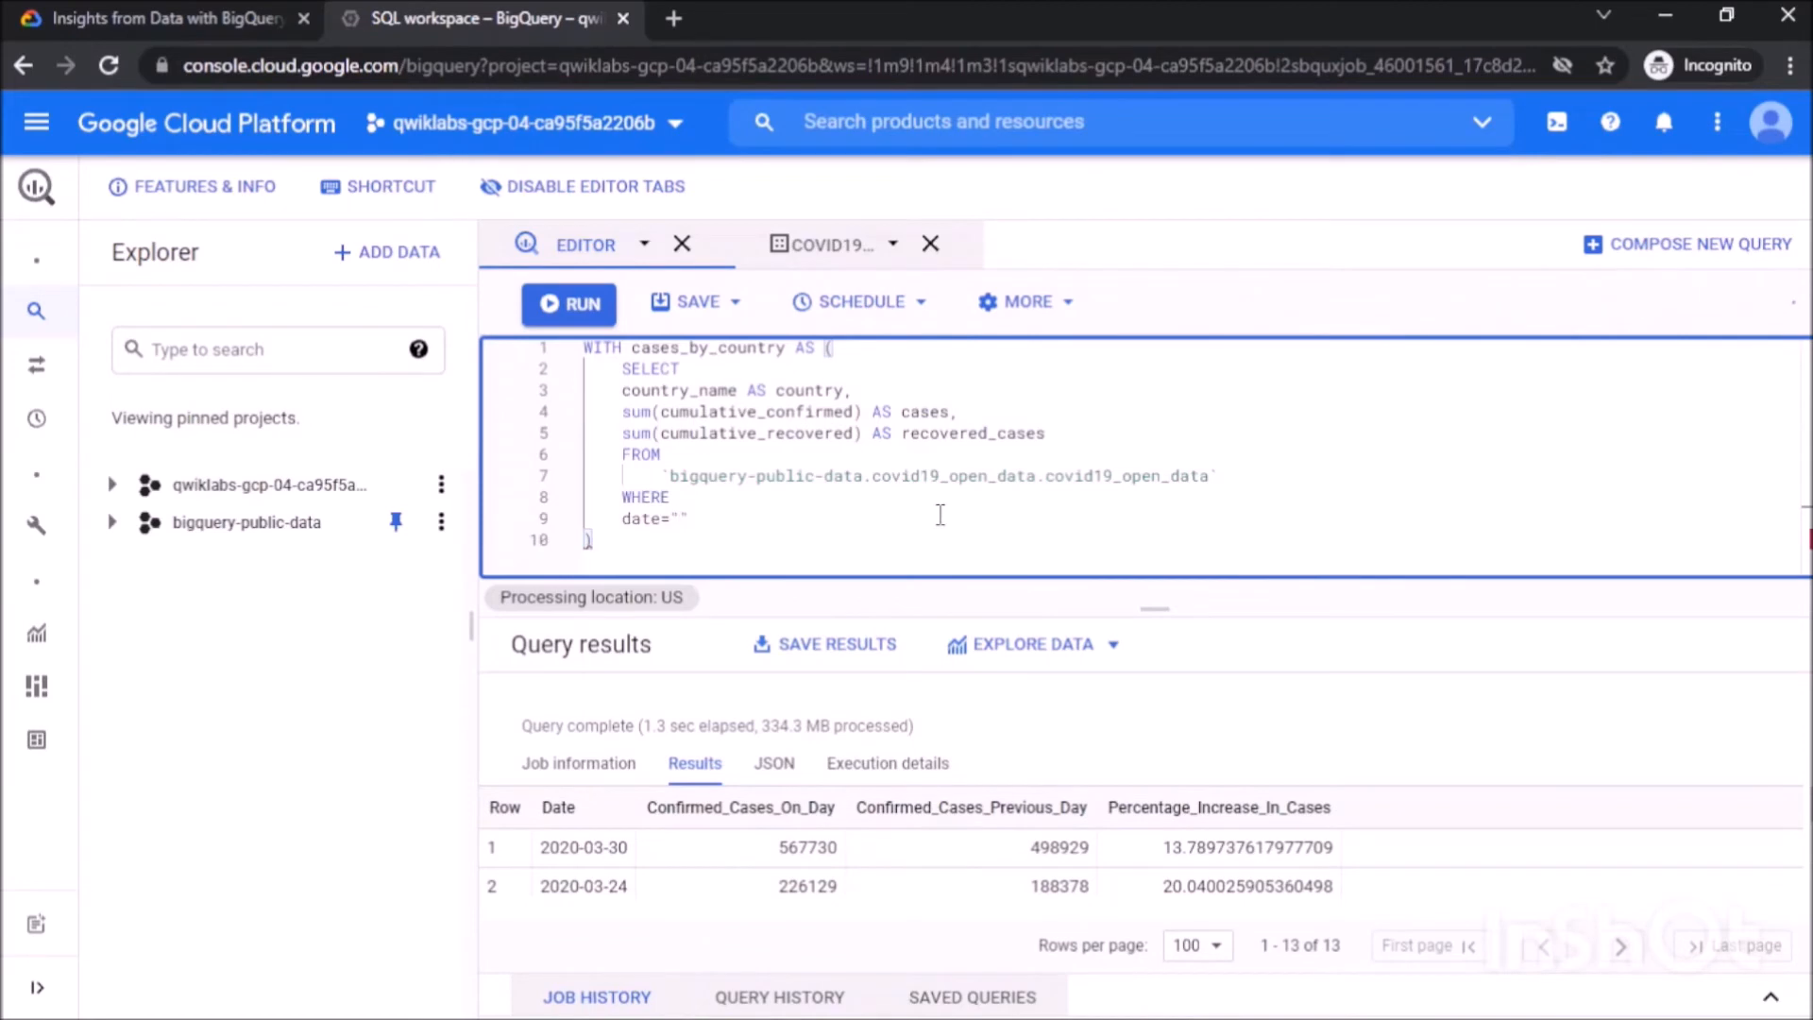
pyautogui.press('Return')
pyautogui.write('GROUP BY')
pyautogui.write('country_name AS country')
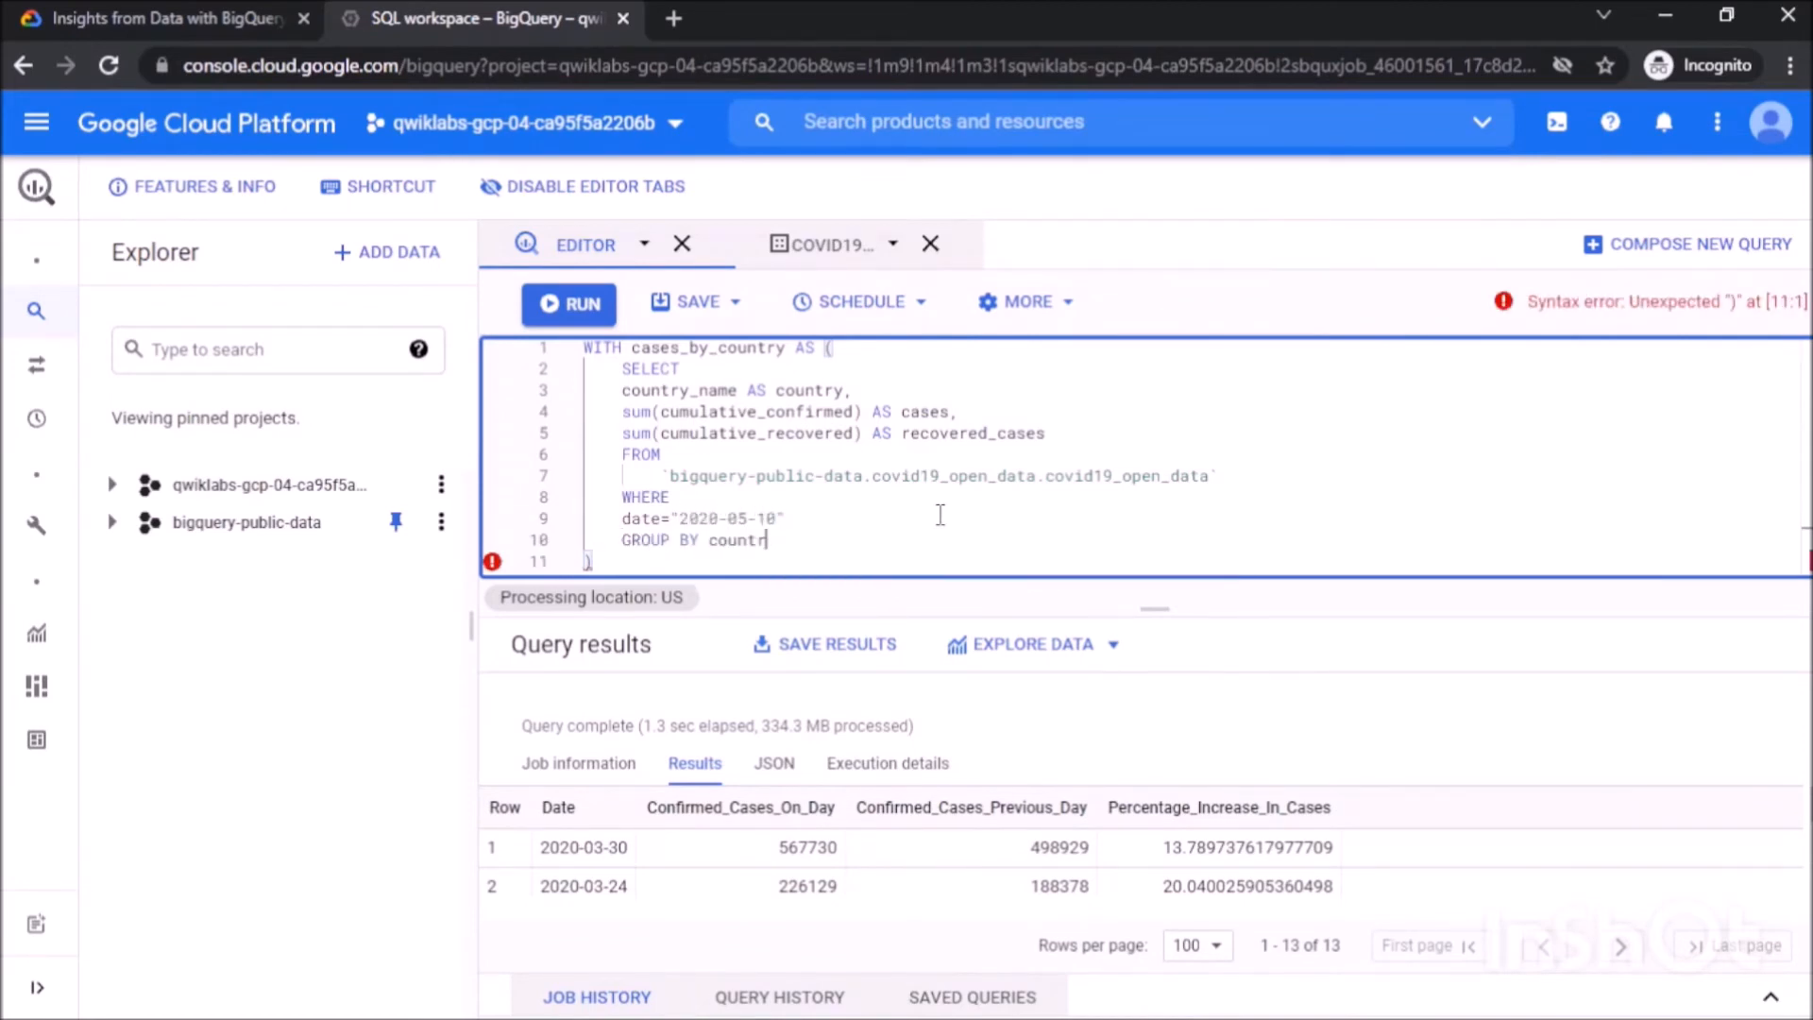
# Start a second subquery named recovered_rate that selects country, cases and recovered_cases.
pyautogui.write(',')
pyautogui.press('Return')
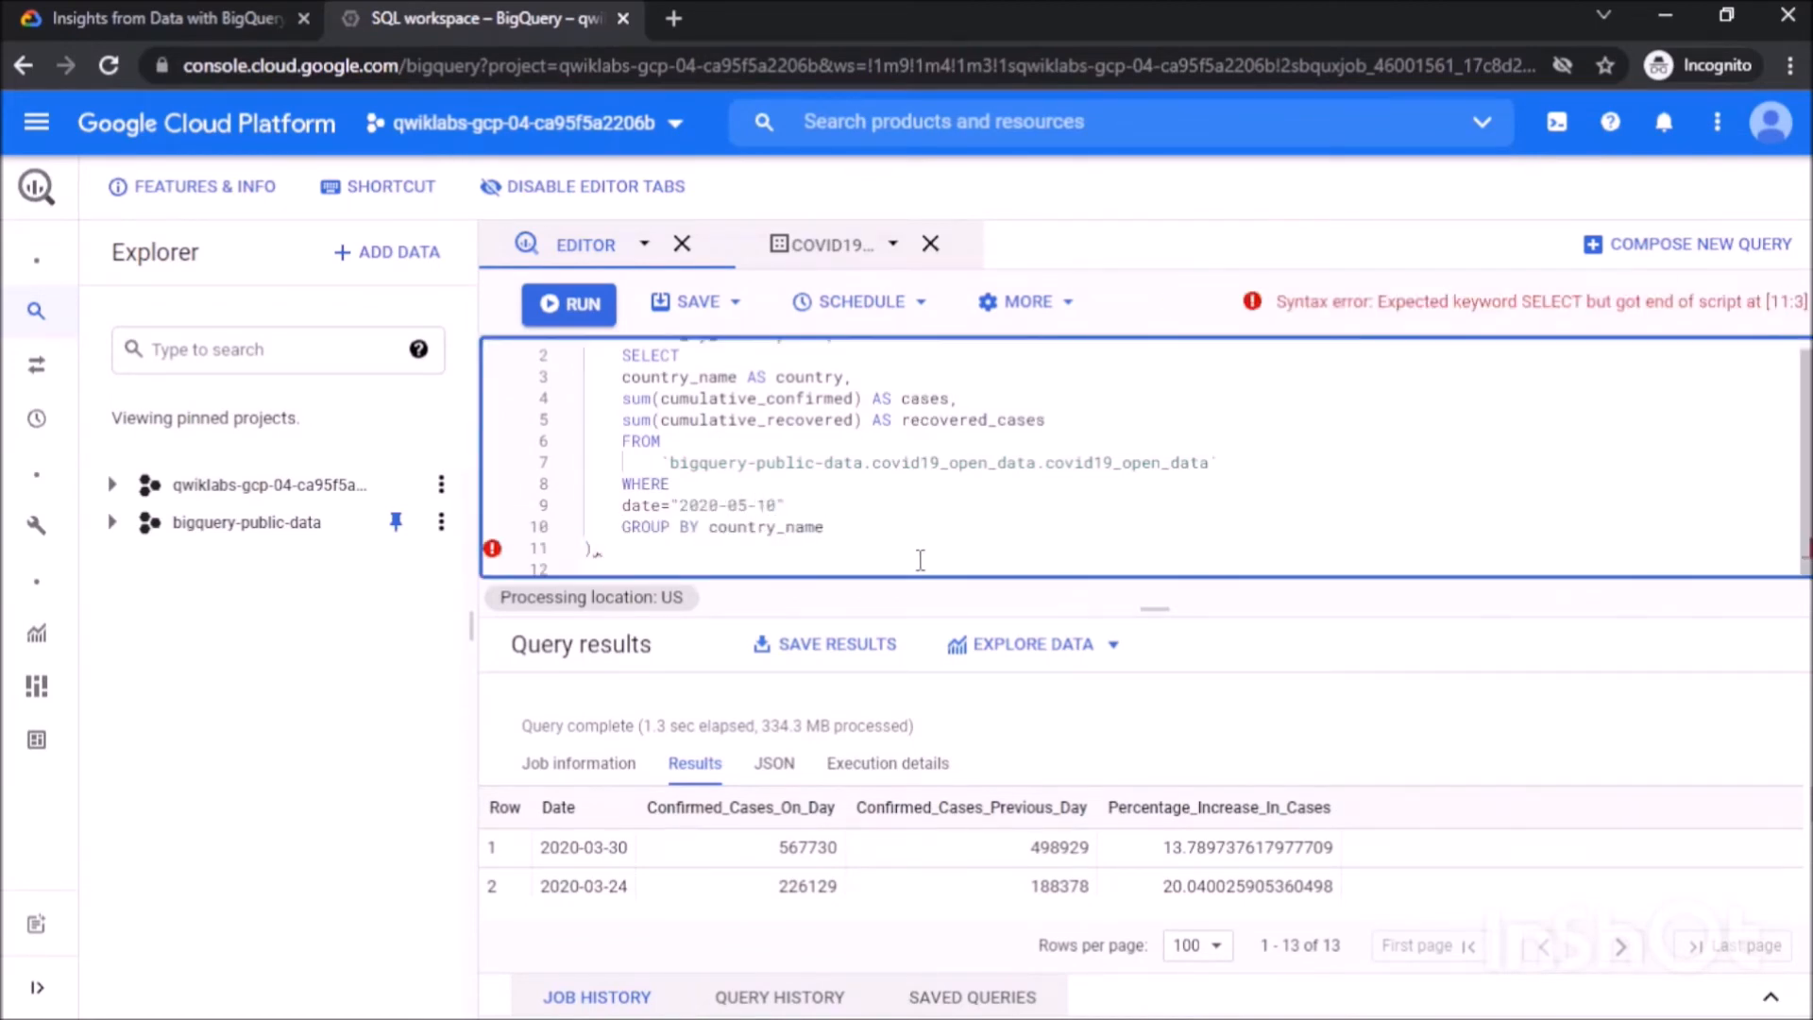
pyautogui.write('recovered_rate ')
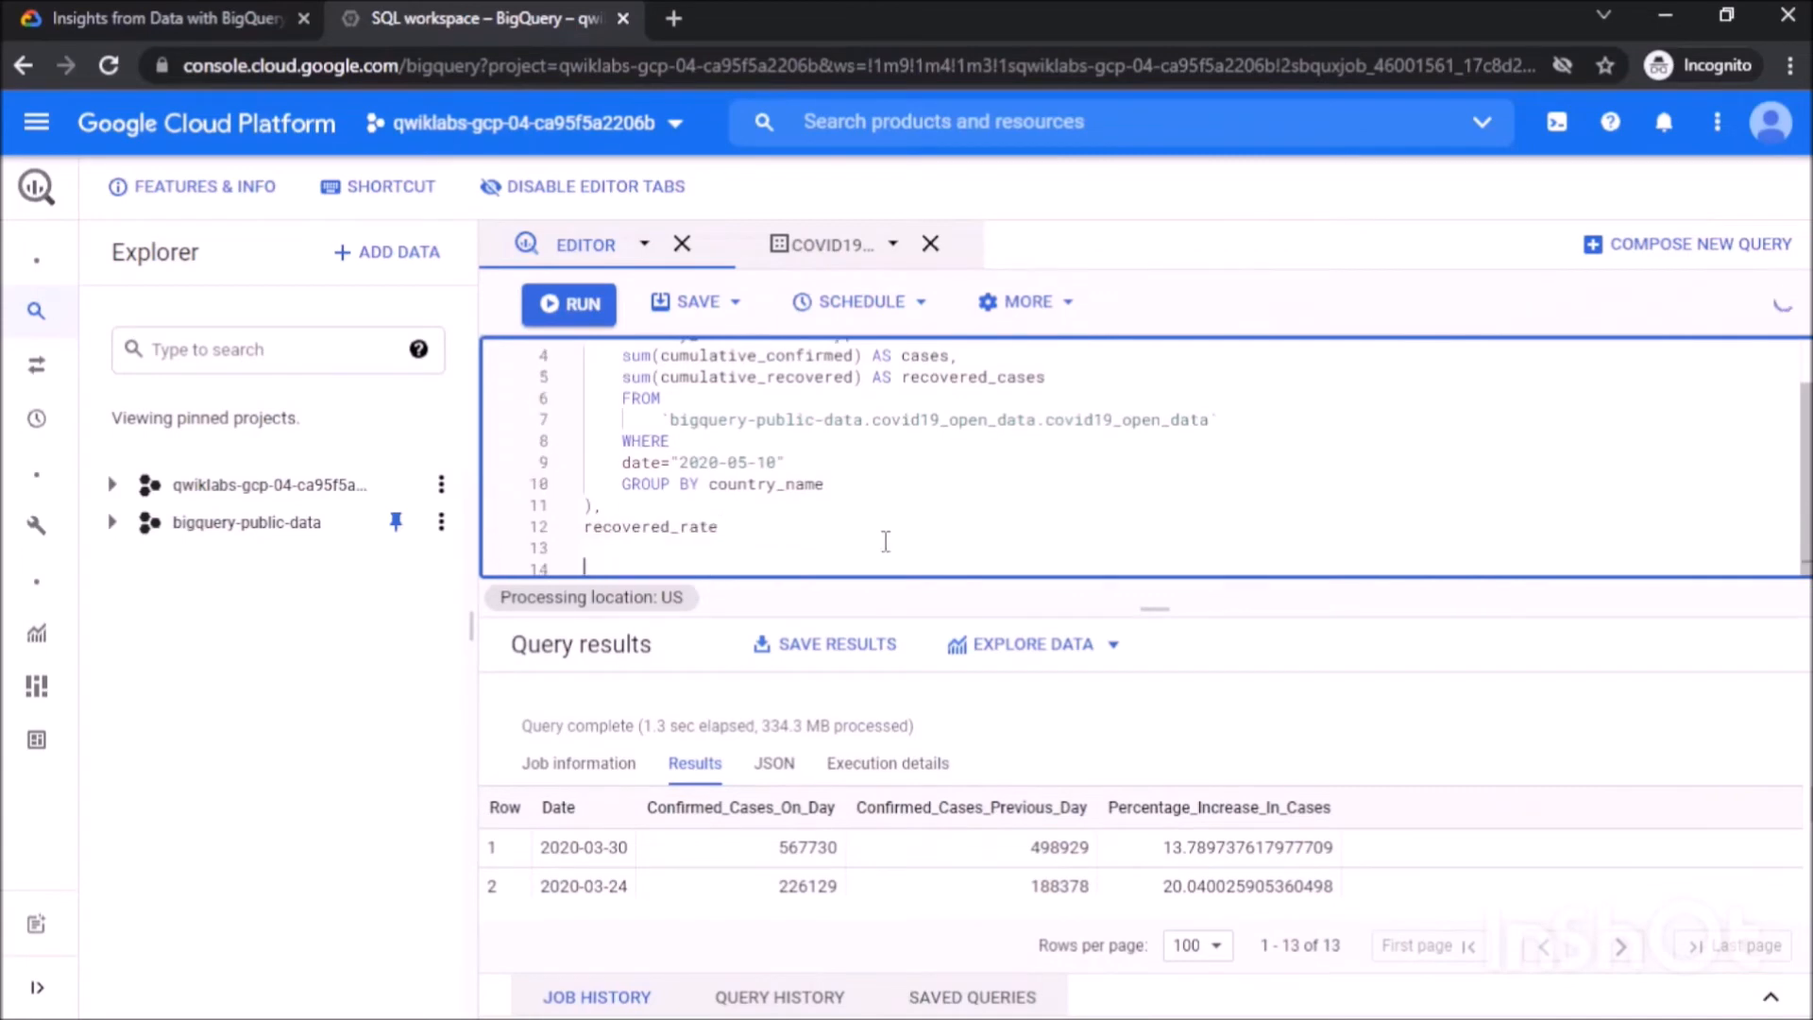
pyautogui.write('AS (')
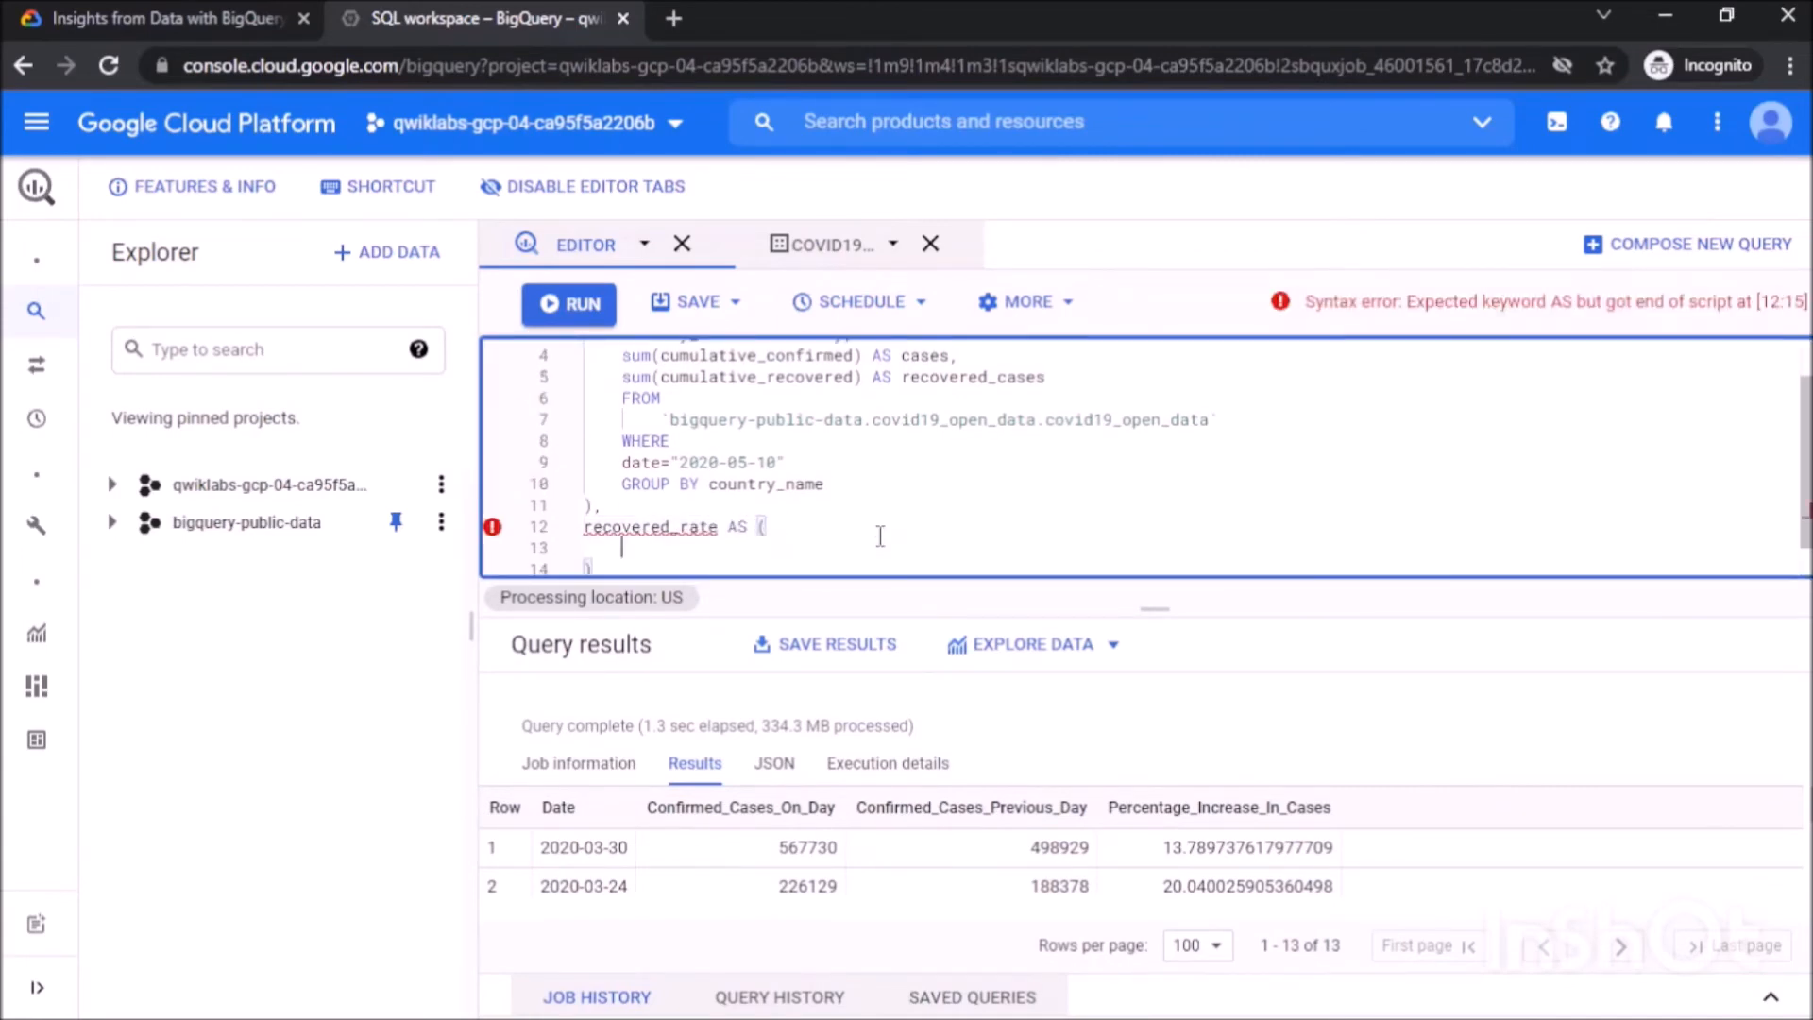
pyautogui.press('Return')
pyautogui.write('SELECT country_')
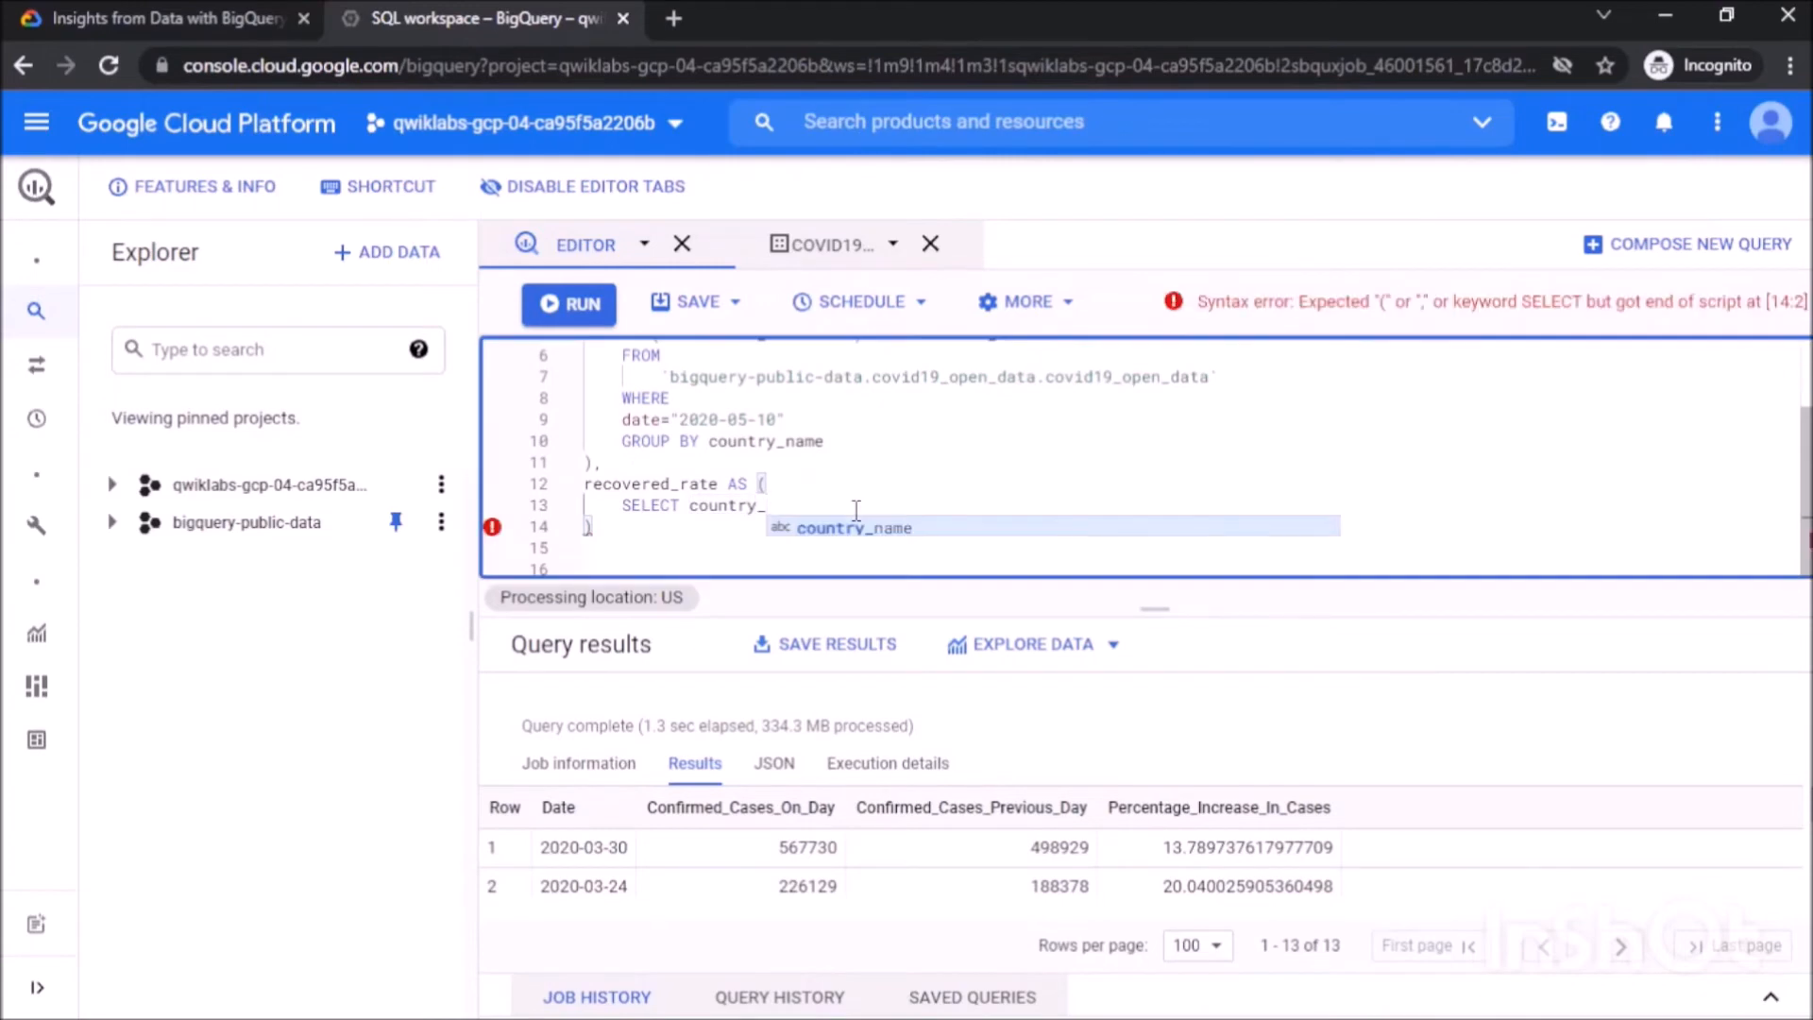
pyautogui.press('BackSpace')
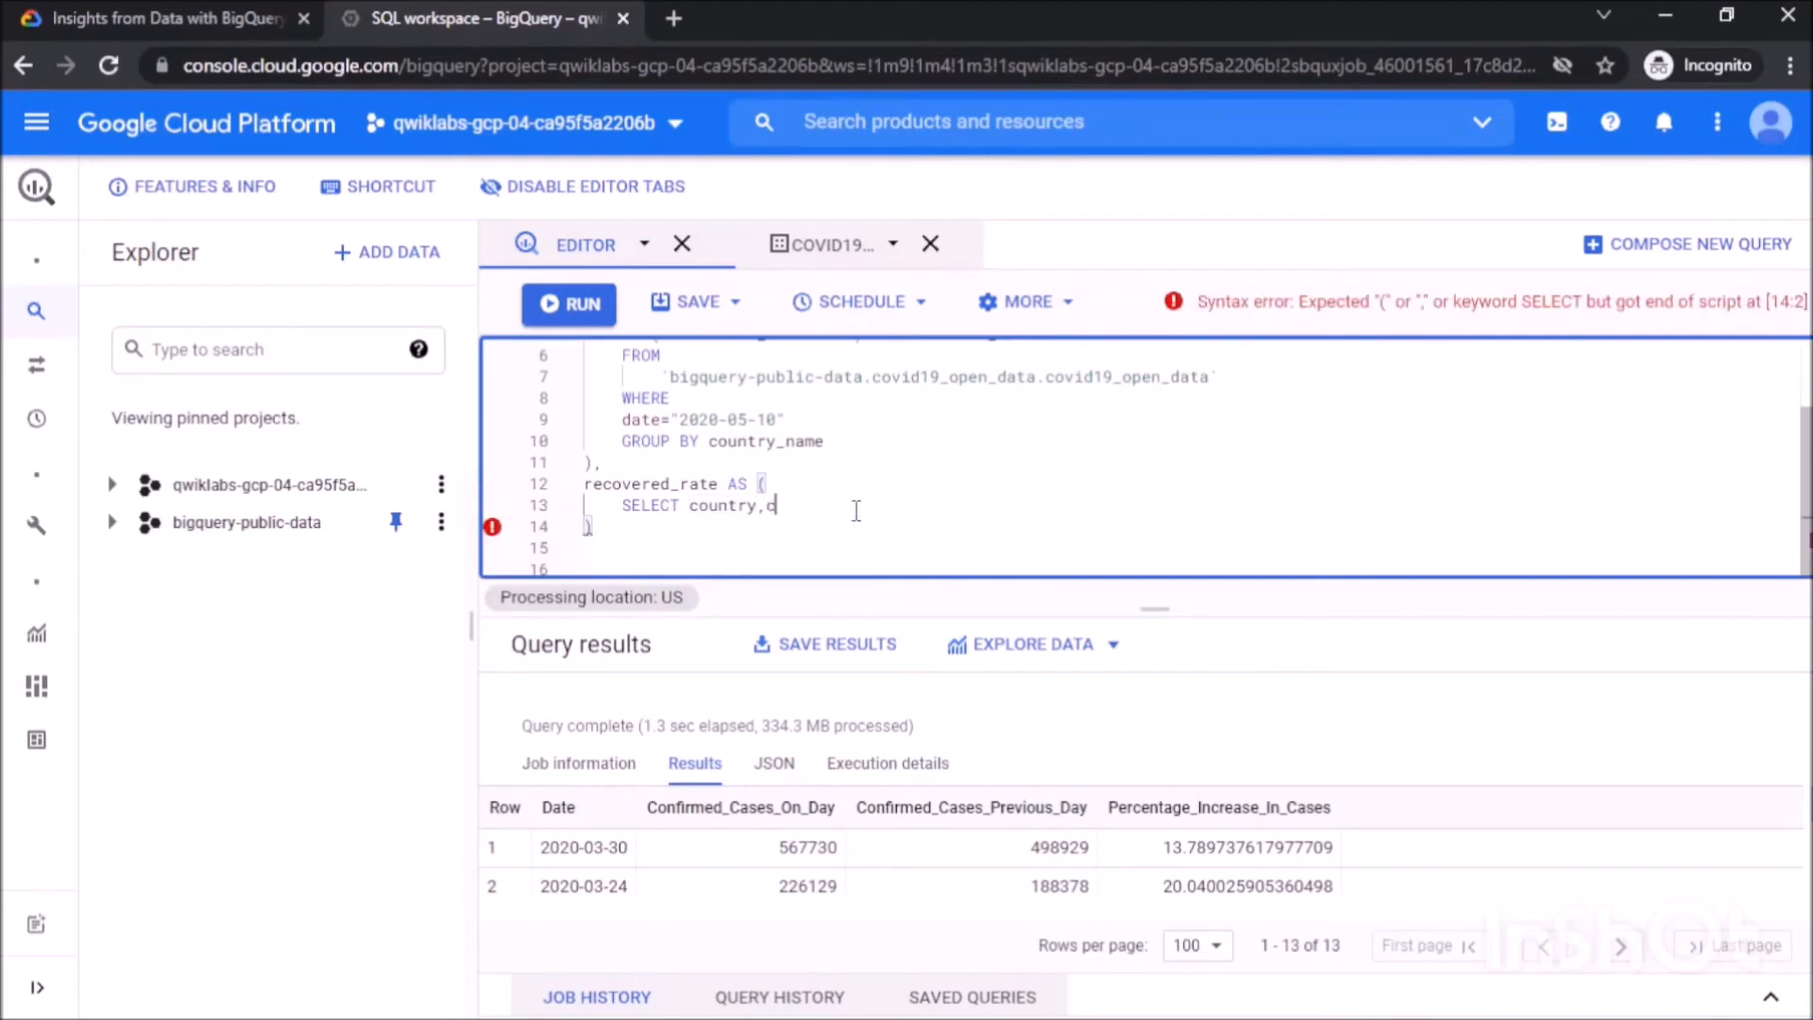
pyautogui.write(',cases,recovered_cases,')
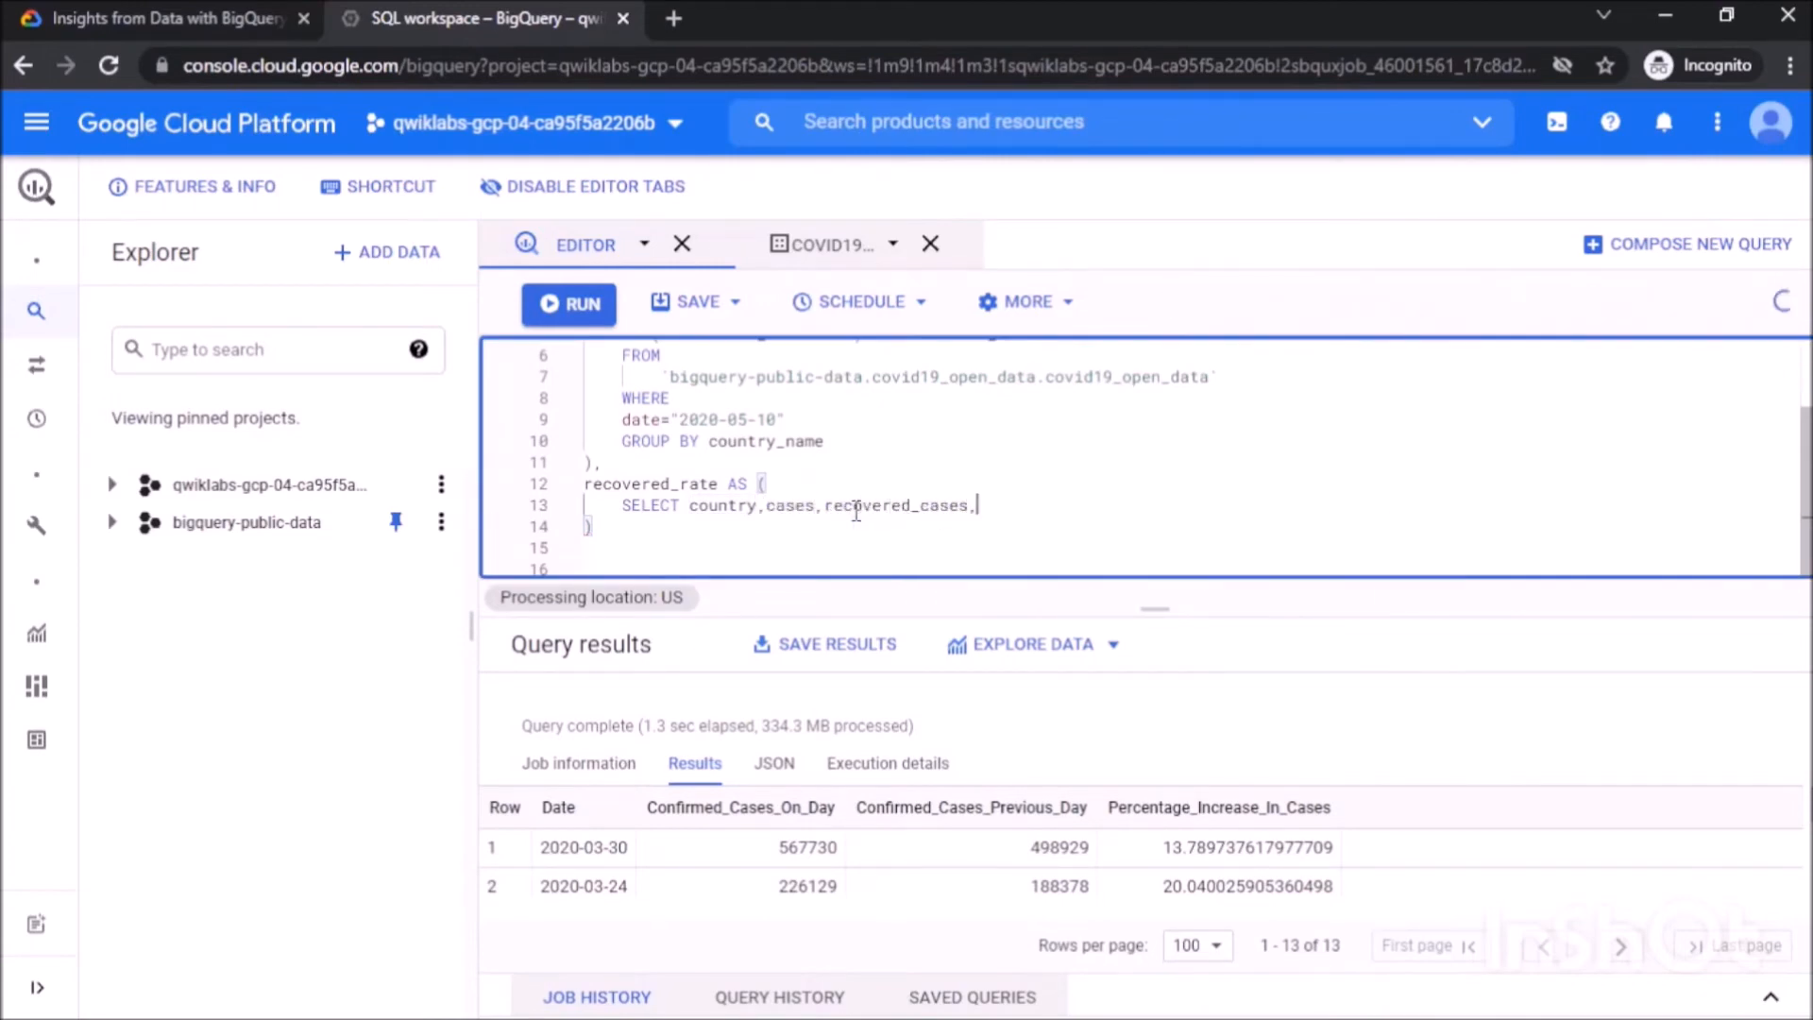
# Add (recovered_cases*100)/cases AS recovery_rate to the recovered_rate selection and take the data FROM cases_by_country.
pyautogui.press('Return')
pyautogui.write('(recovered')
pyautogui.write('_cases*100)/cases')
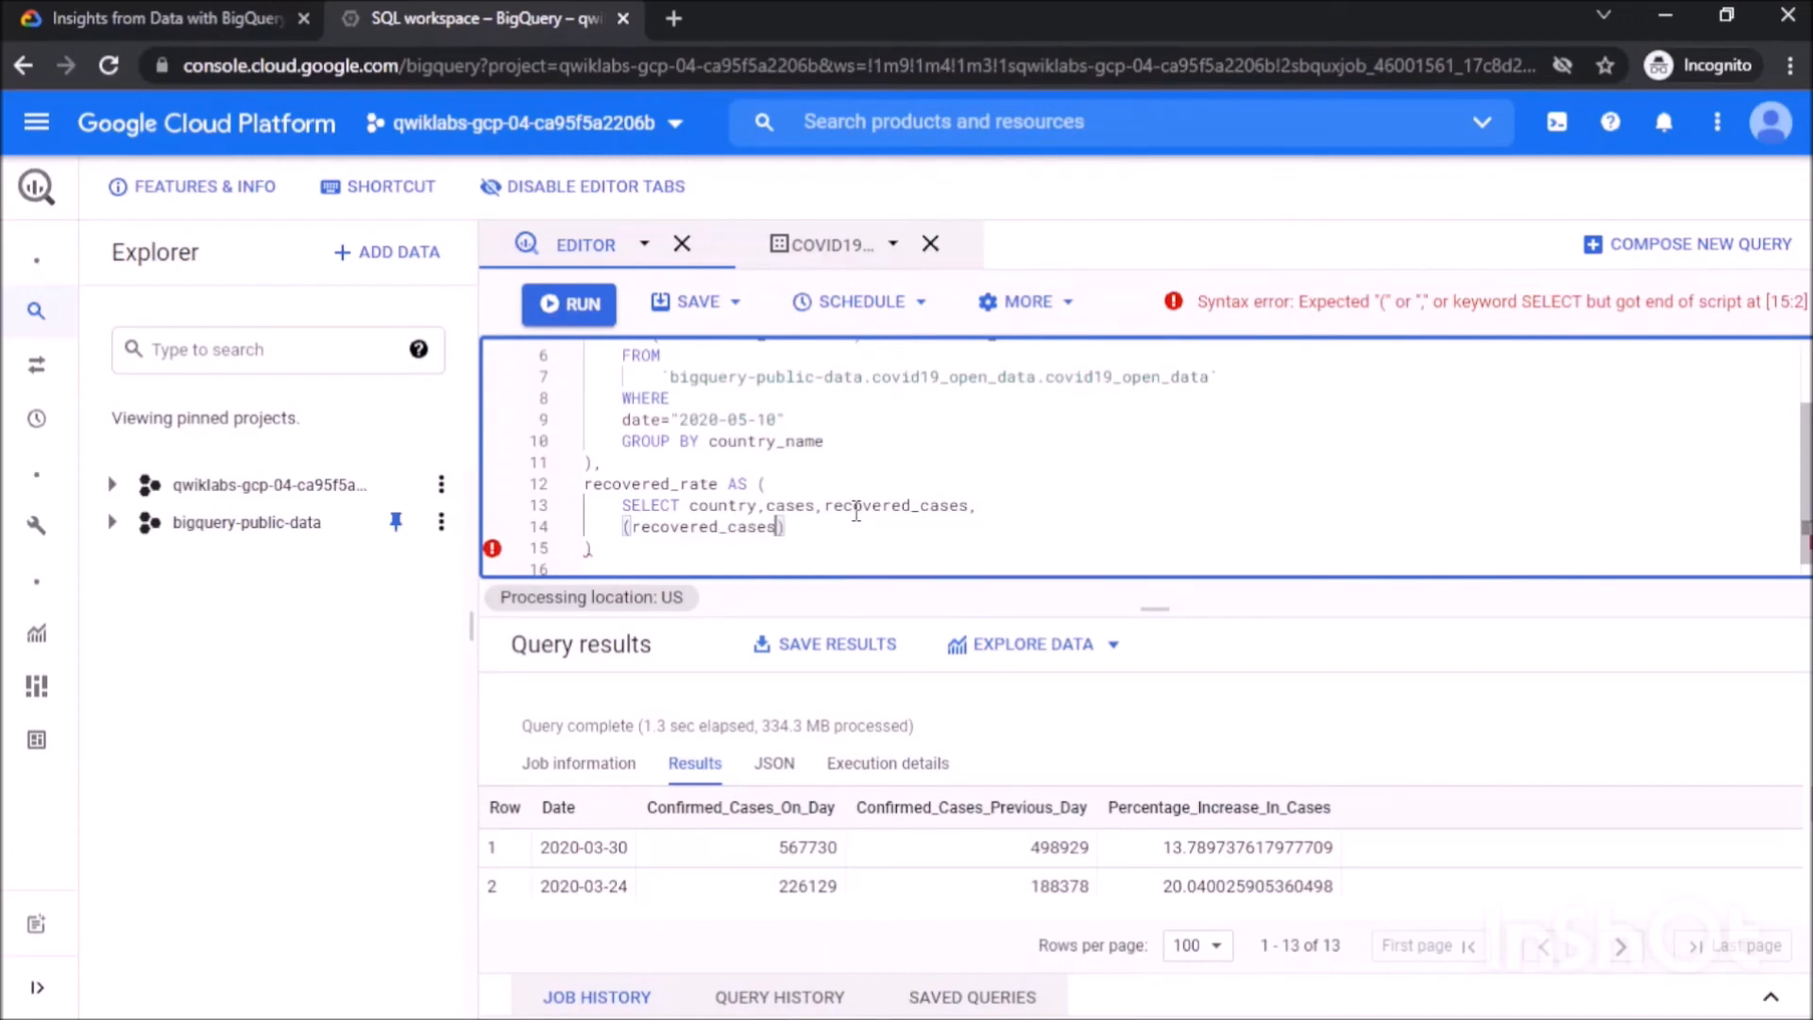
pyautogui.write(' AS recovery_rate')
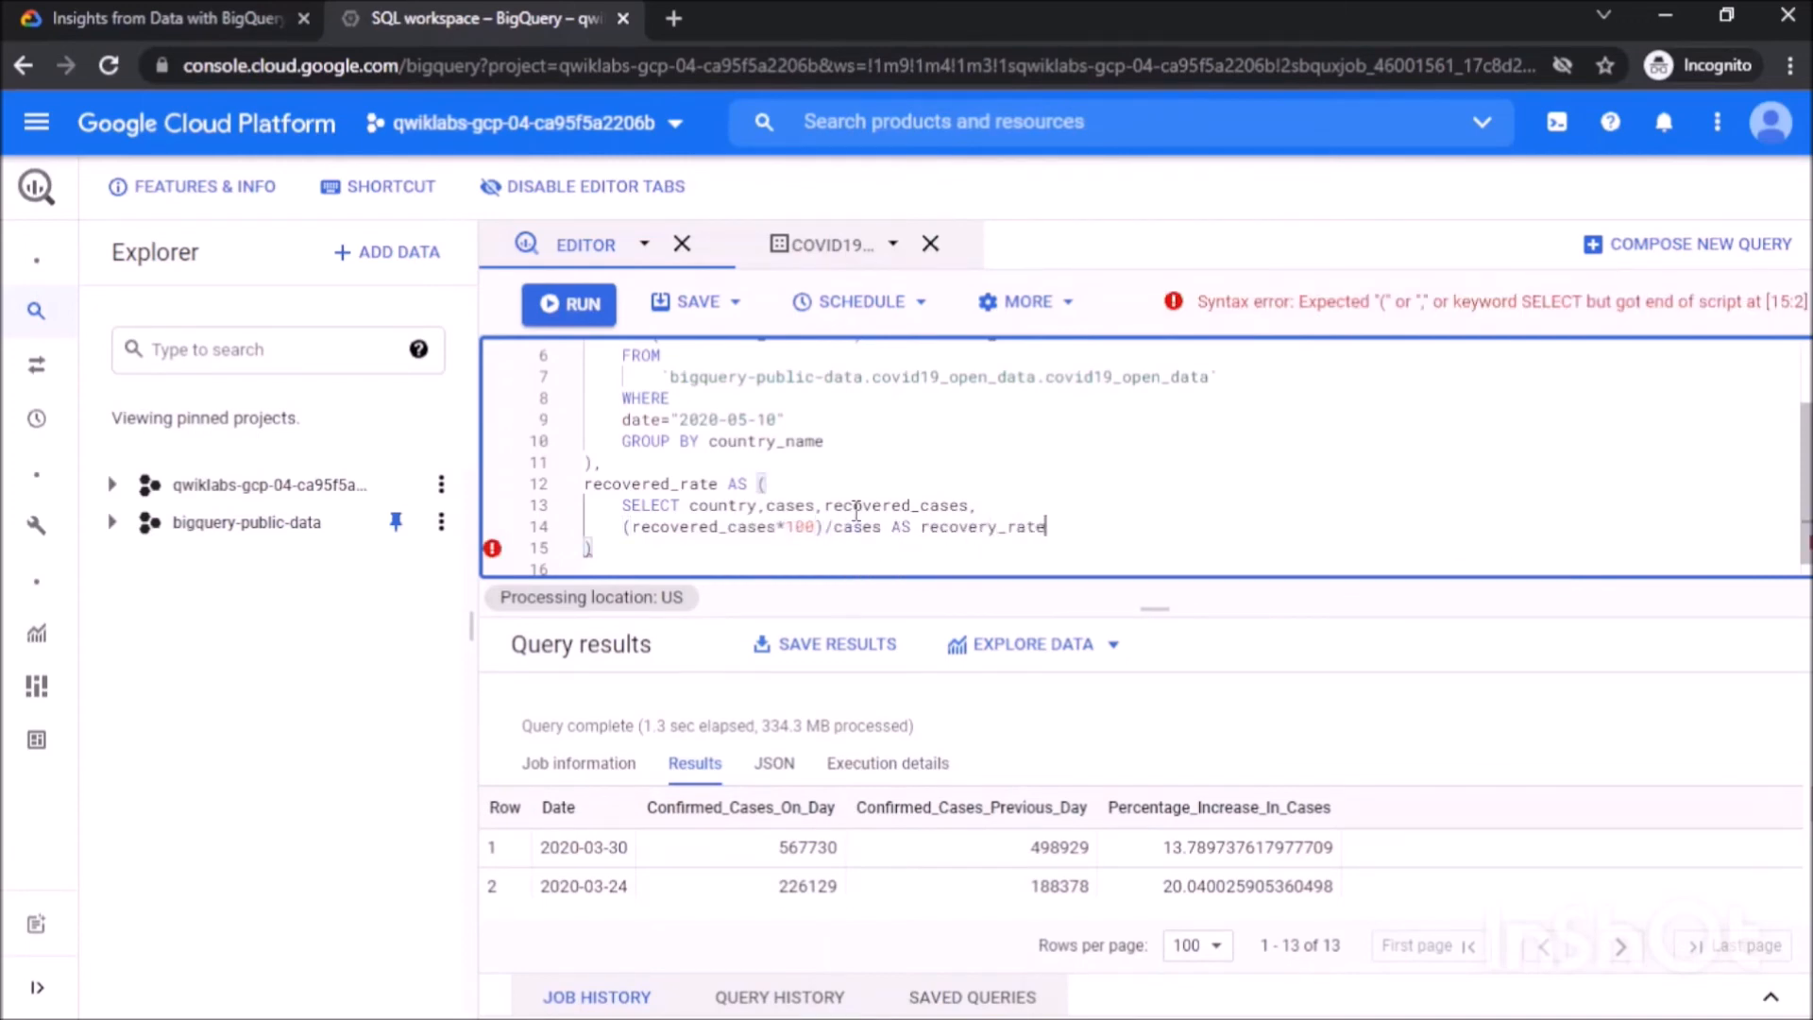
pyautogui.press('Return')
pyautogui.write('FROM cases')
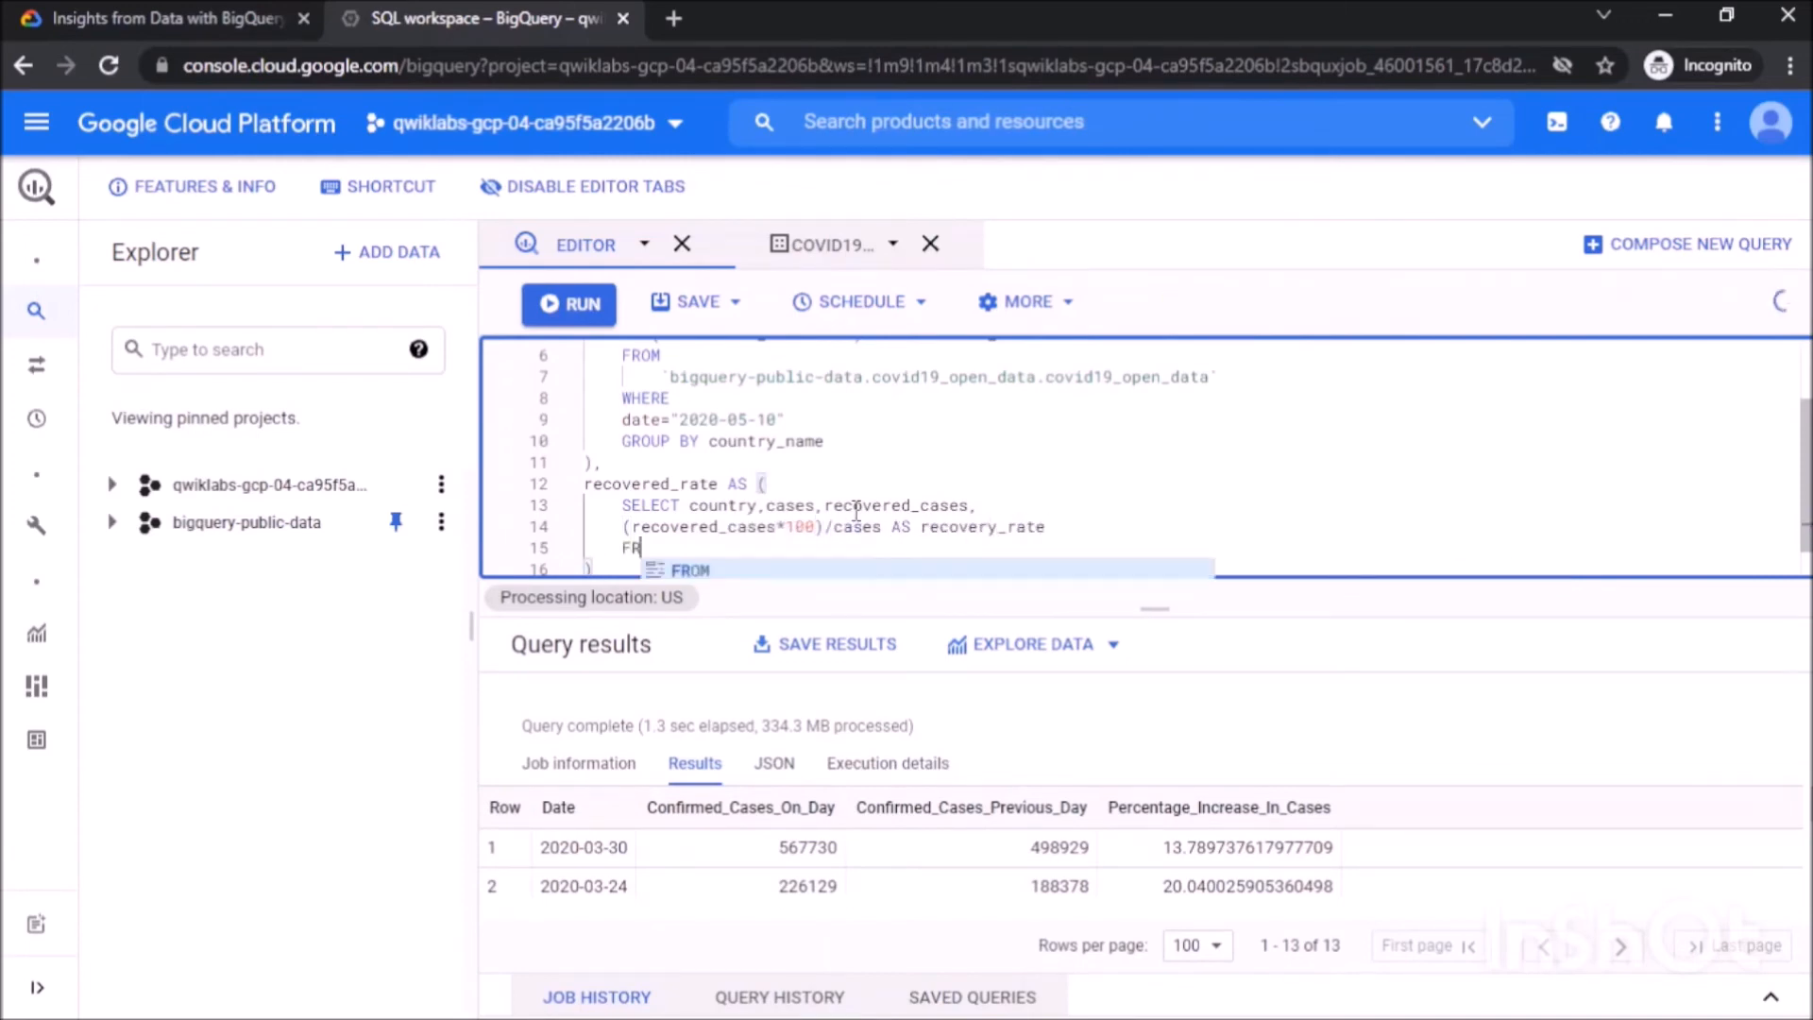
pyautogui.press('Tab')
# Below the subqueries, write the main SELECT of country, cases AS confirmed_cases, recovered_cases and recovery_rate.
pyautogui.press('Down')
pyautogui.press('Down')
pyautogui.press('Down')
pyautogui.write('SELECT country,')
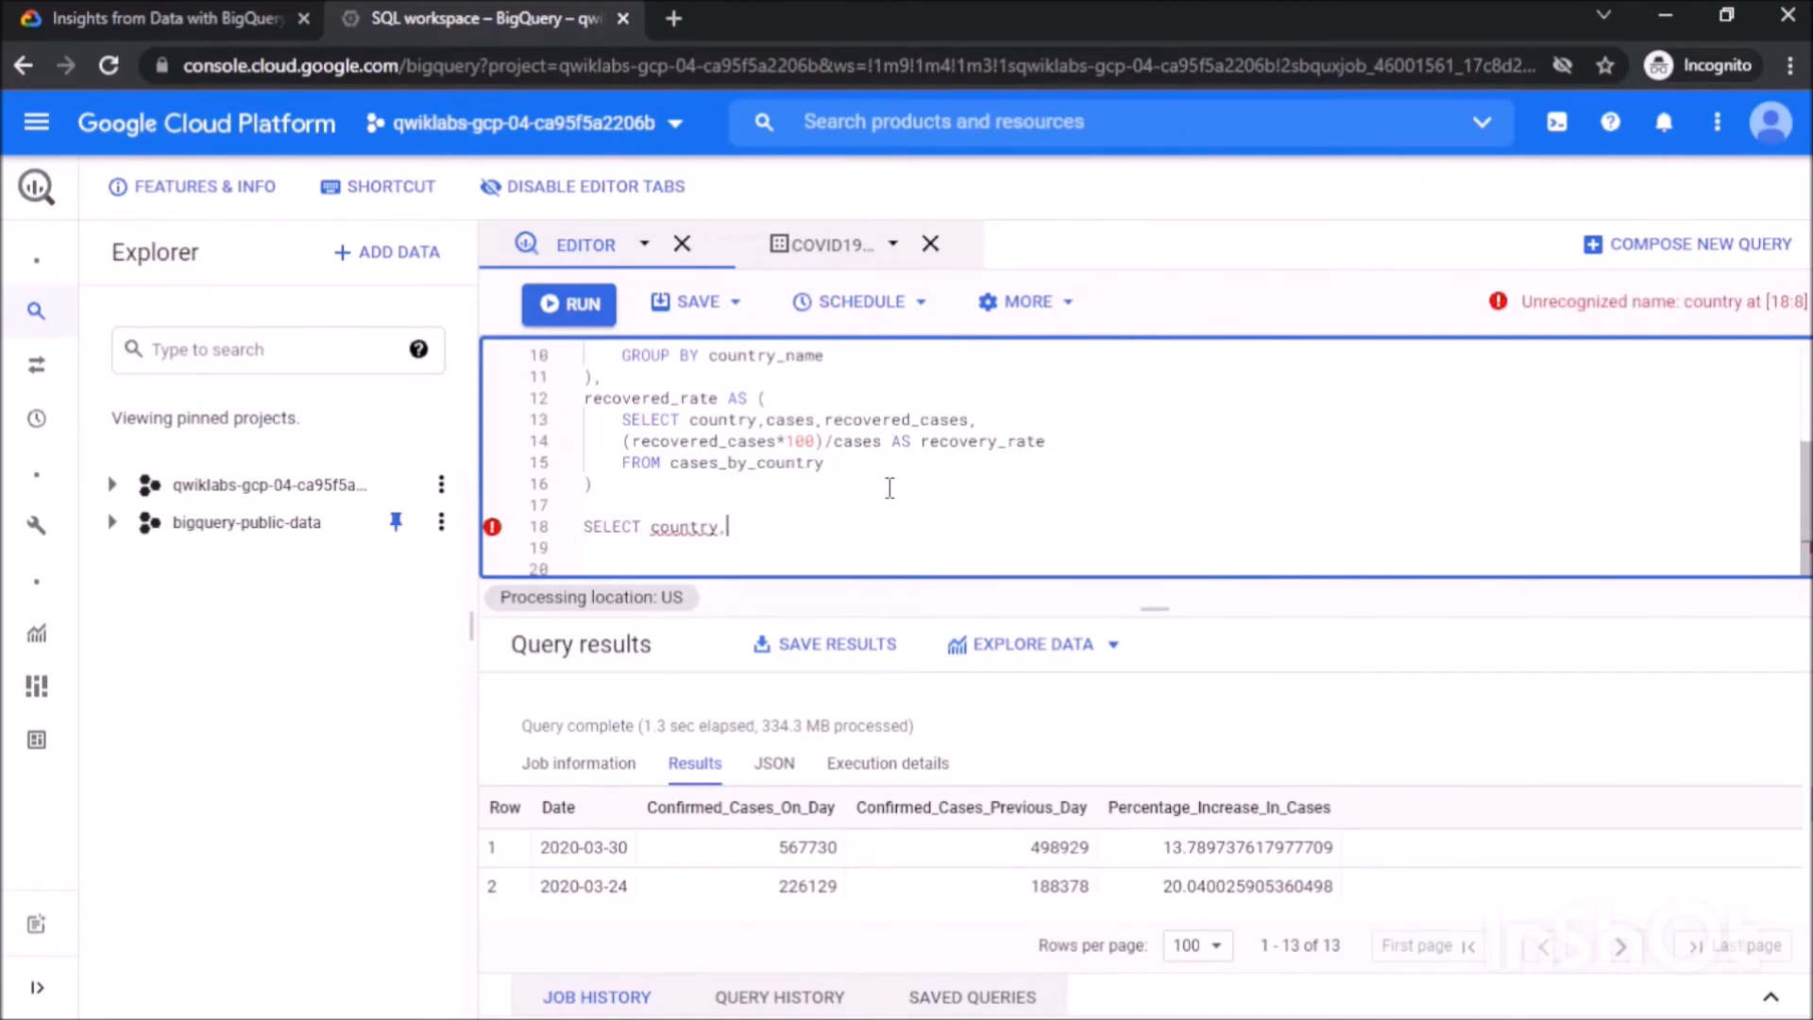
pyautogui.write('cases AS confirmed_cases,recovered_cases, reco')
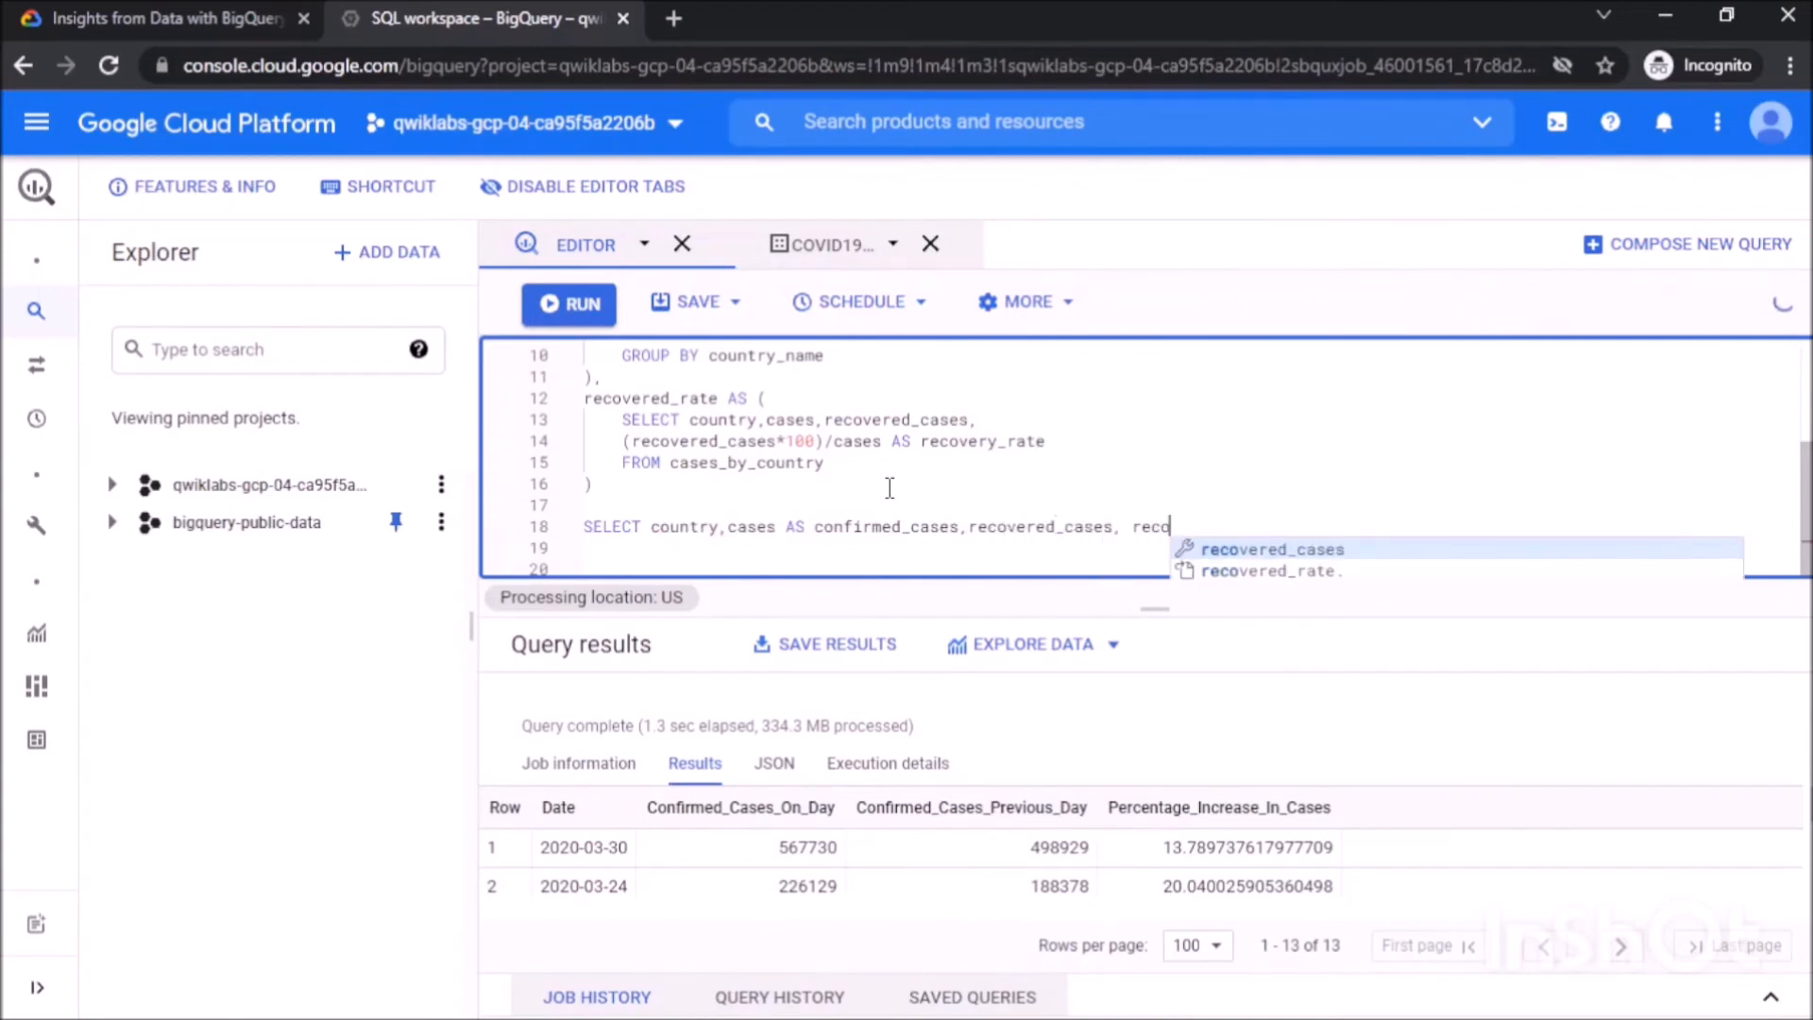
pyautogui.write('very_rate')
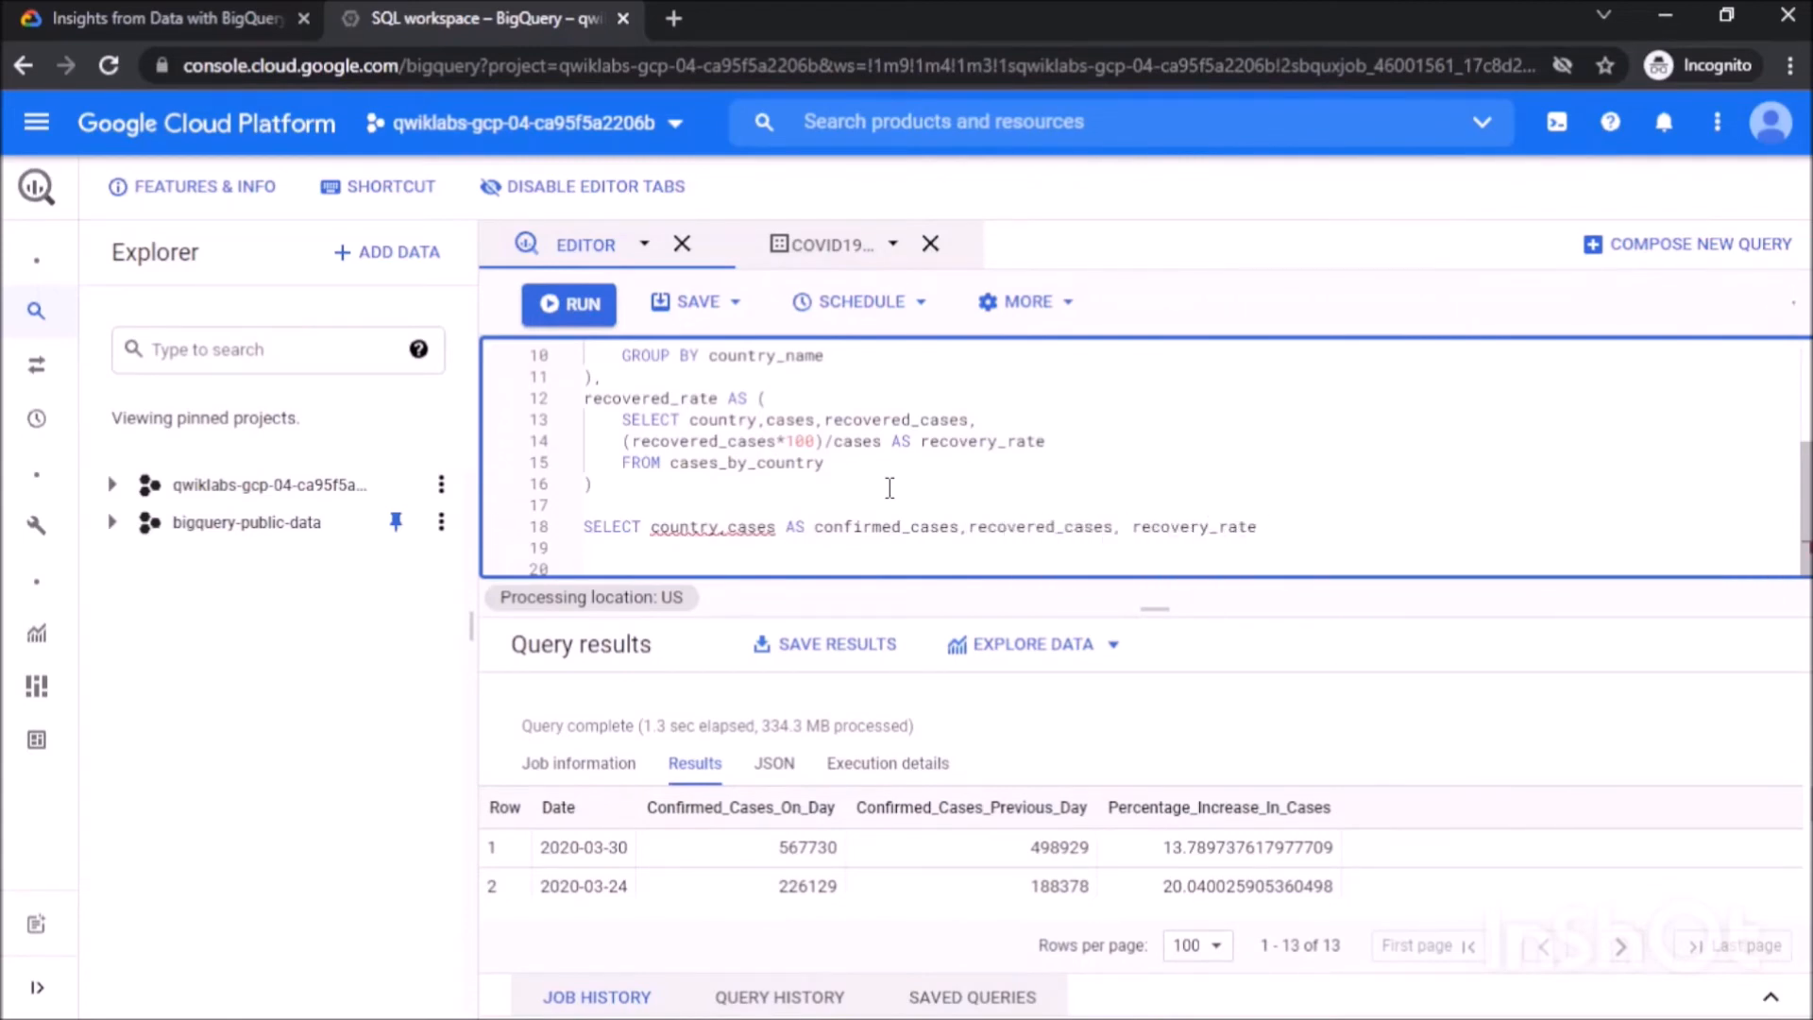
# Take the main selection FROM recovered_rate and filter it with WHERE cases>50000.
pyautogui.press('Return')
pyautogui.scroll(-2, 889, 487)
pyautogui.write('FROM recovere')
pyautogui.press('Tab')
pyautogui.press('Return')
pyautogui.write('WHERE cases>50000')
# Sort the main query with ORDER BY recovery_rate desc and add LIMIT 10 on its own line.
pyautogui.press('Return')
pyautogui.write('ORDER BY recovery_rate ')
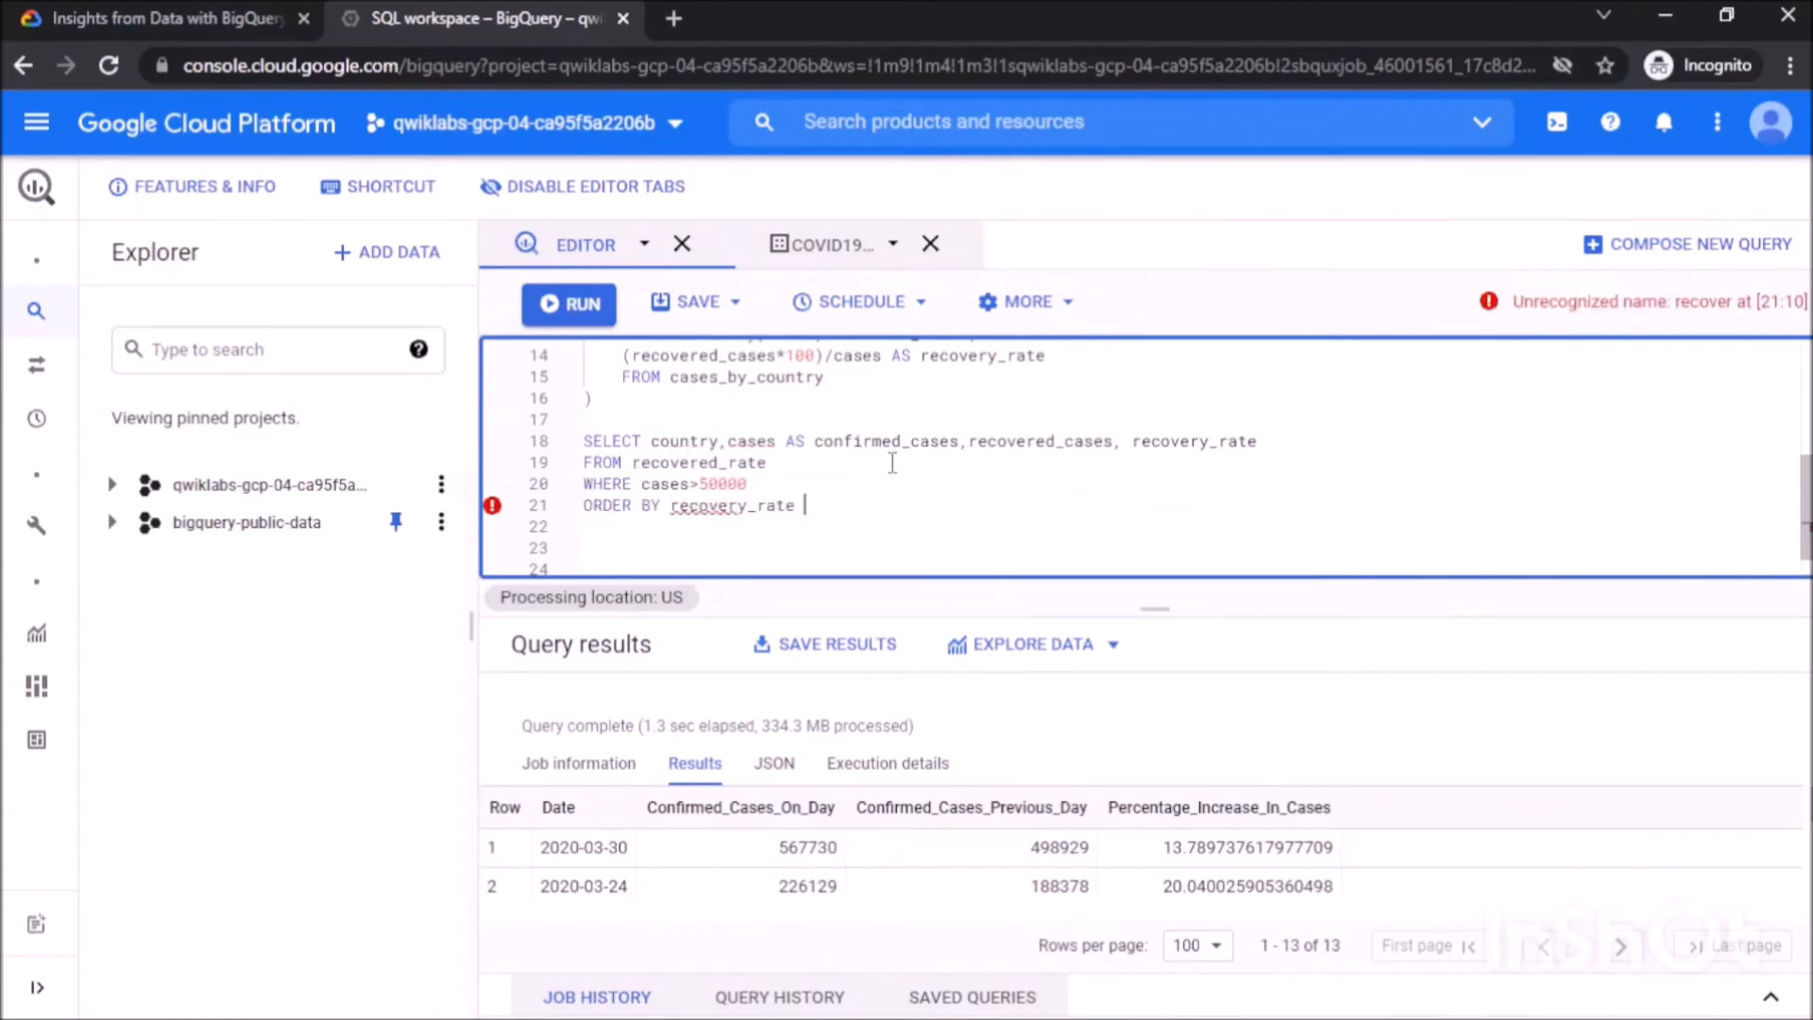
pyautogui.write('desc LIMI')
pyautogui.press('BackSpace')
pyautogui.press('BackSpace')
pyautogui.press('BackSpace')
pyautogui.press('BackSpace')
pyautogui.press('BackSpace')
pyautogui.press('Return')
pyautogui.write('LIMIT 10')
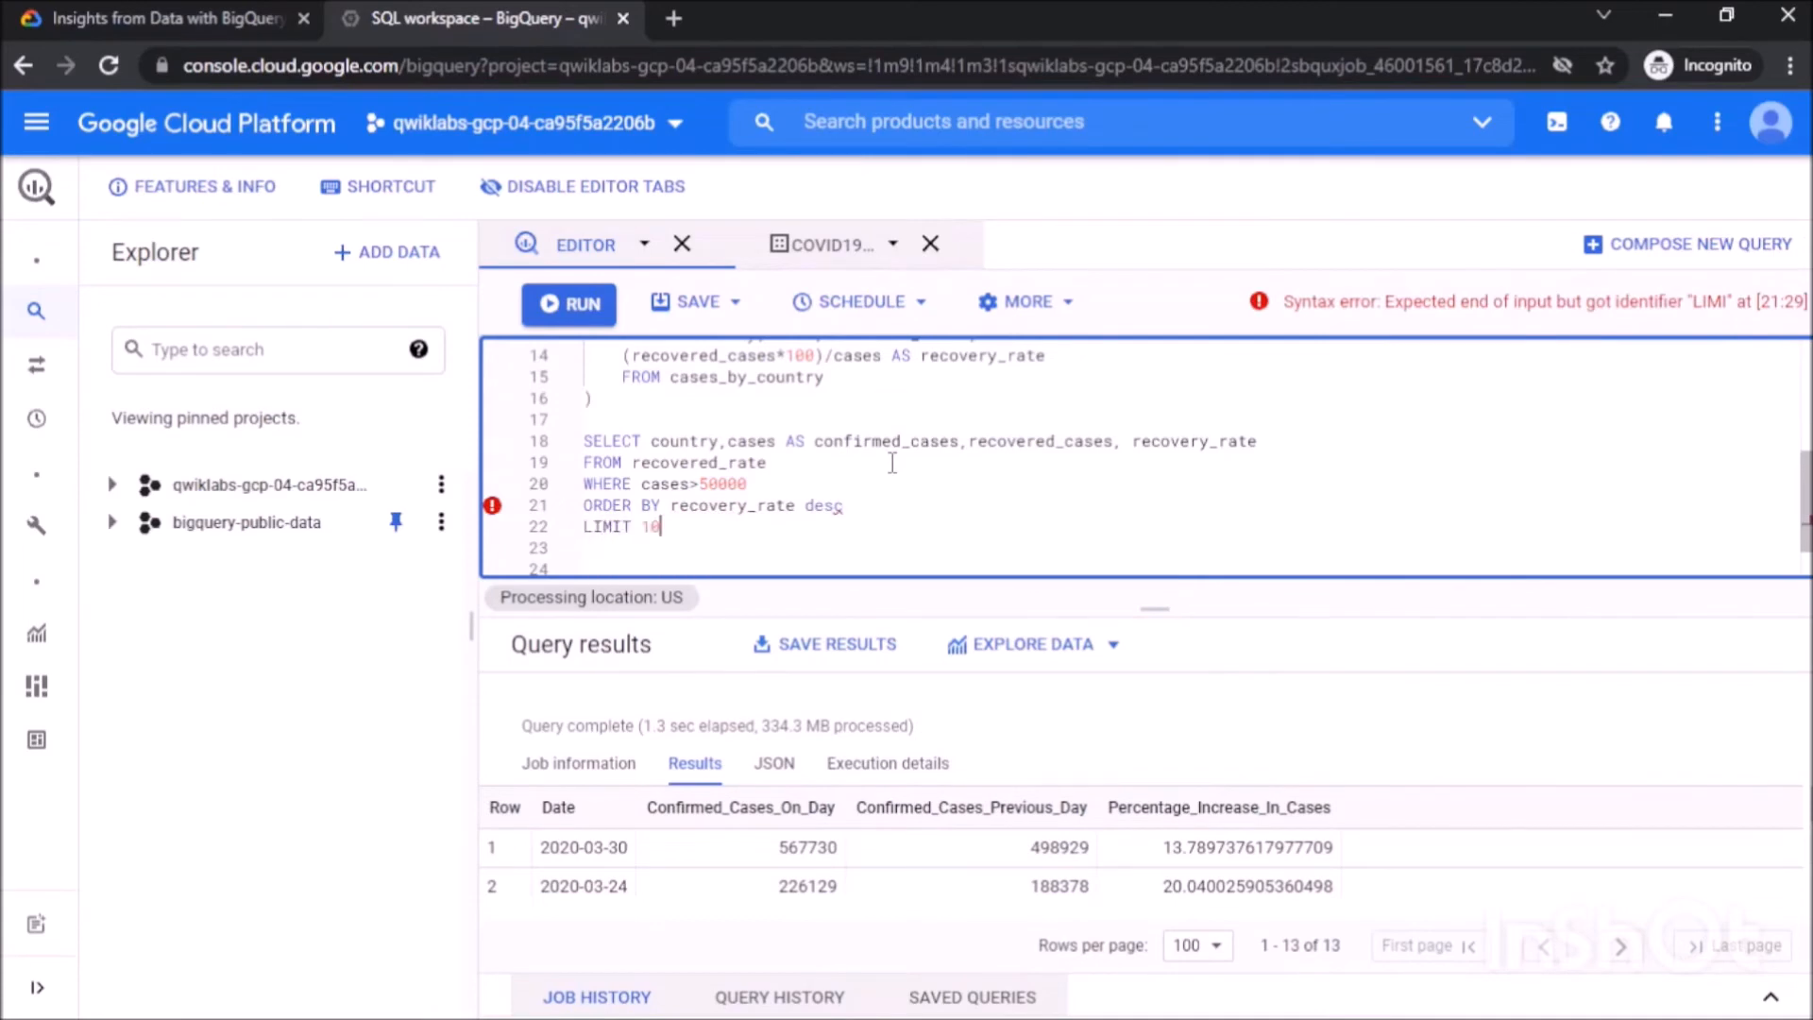
# Run the recovery rate query, enlarge the results area, and check the lab progress for Query 8: Recovery rate.
pyautogui.click(562, 324)
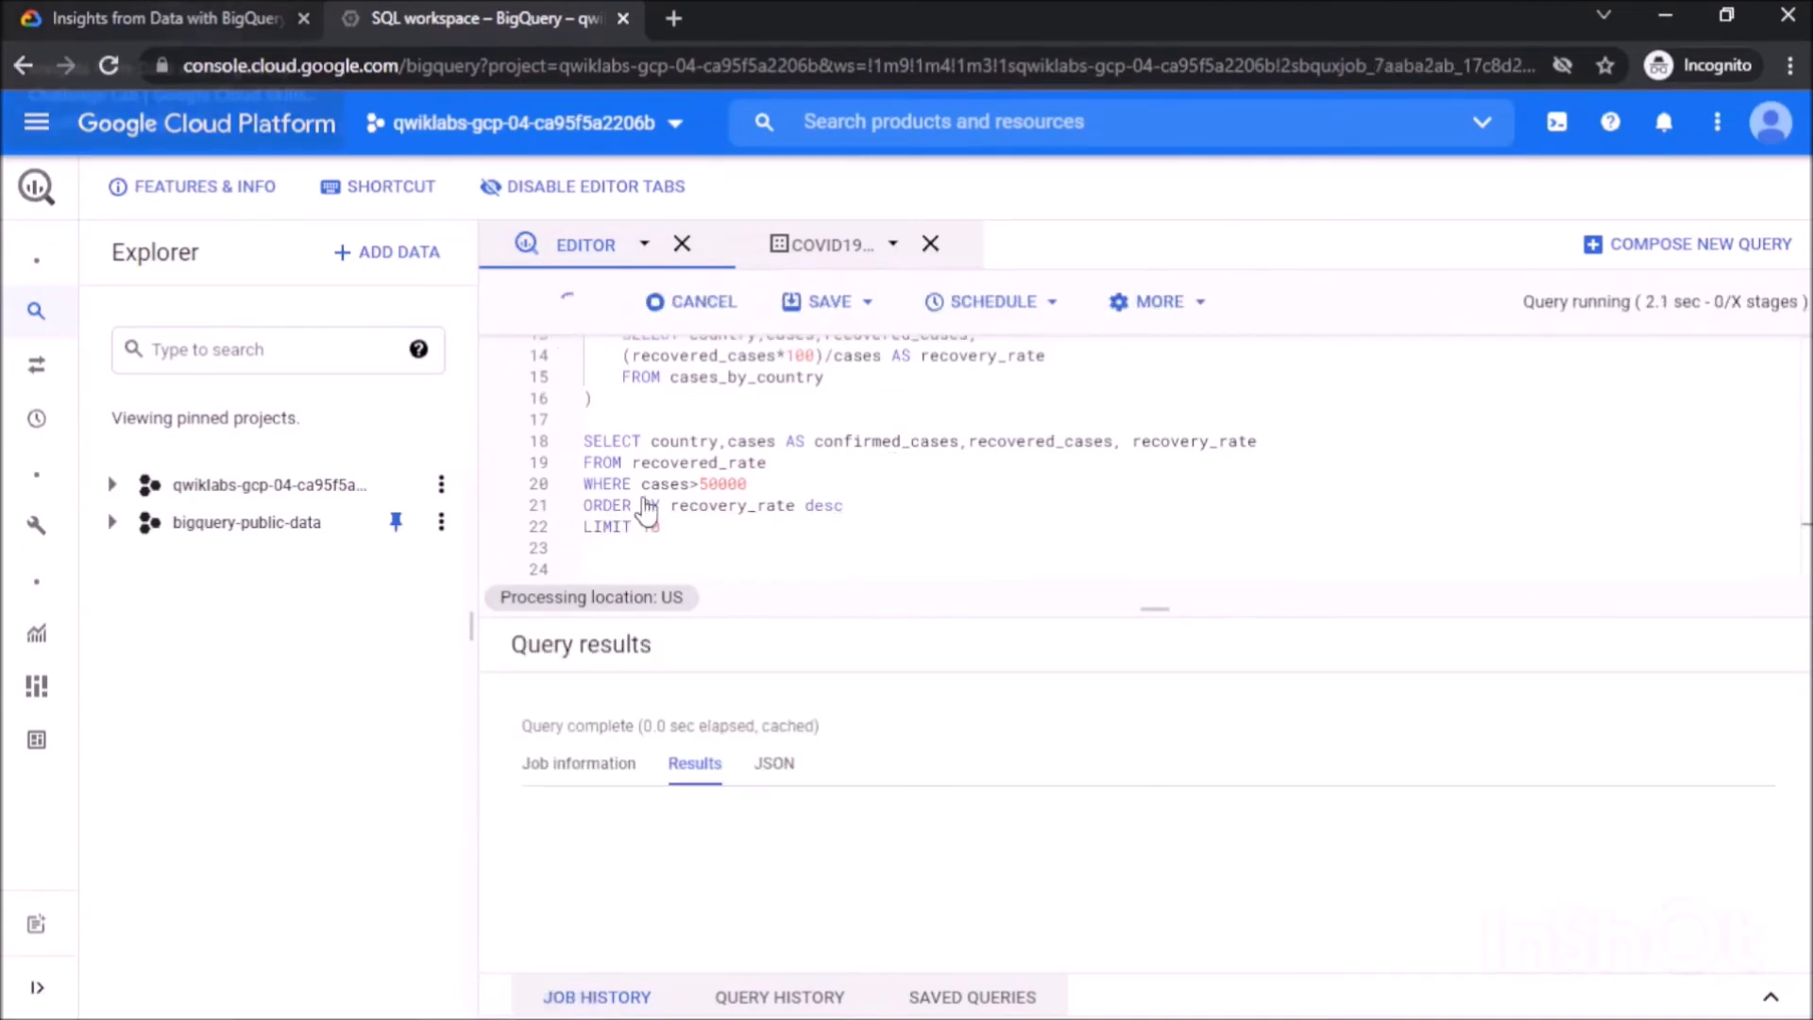
pyautogui.moveTo(1161, 605); pyautogui.dragTo(1161, 501)
pyautogui.click(175, 17)
pyautogui.click(1501, 855)
pyautogui.click(703, 797)
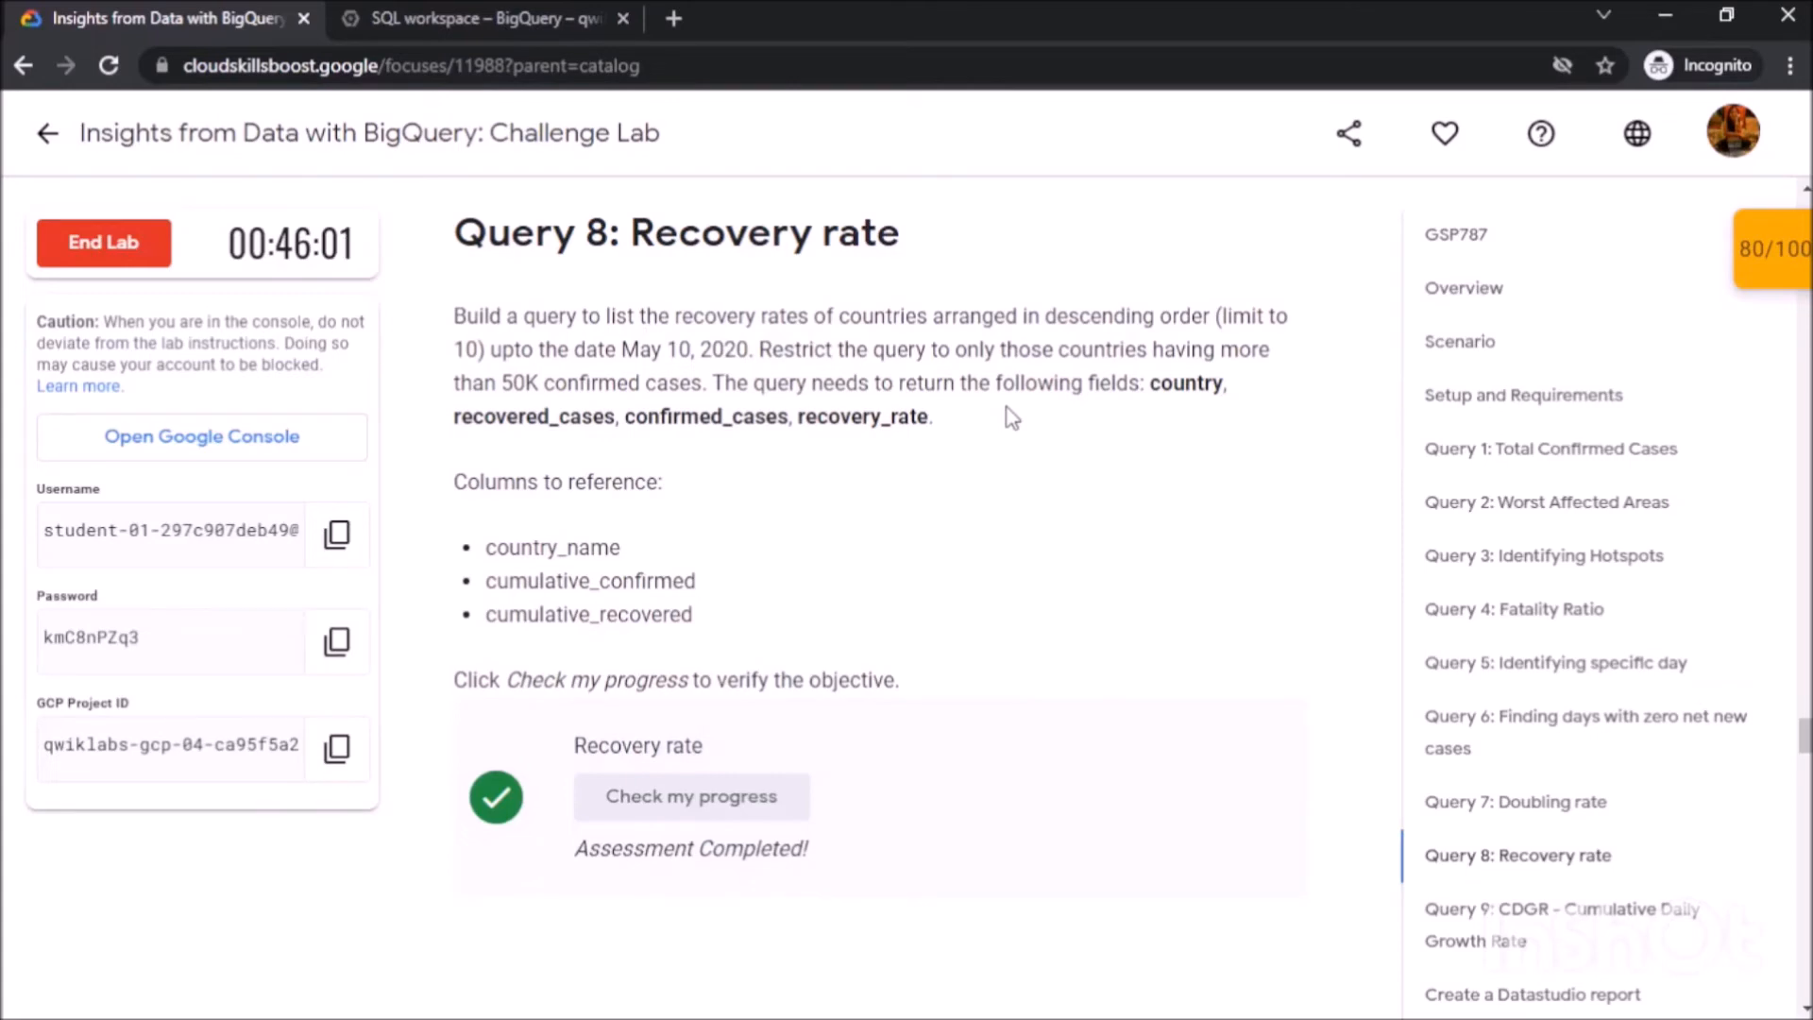
# Read the Query 9 CDGR instructions, the faulty France query and the linked Standard SQL functions reference.
pyautogui.scroll(-7, 1012, 417)
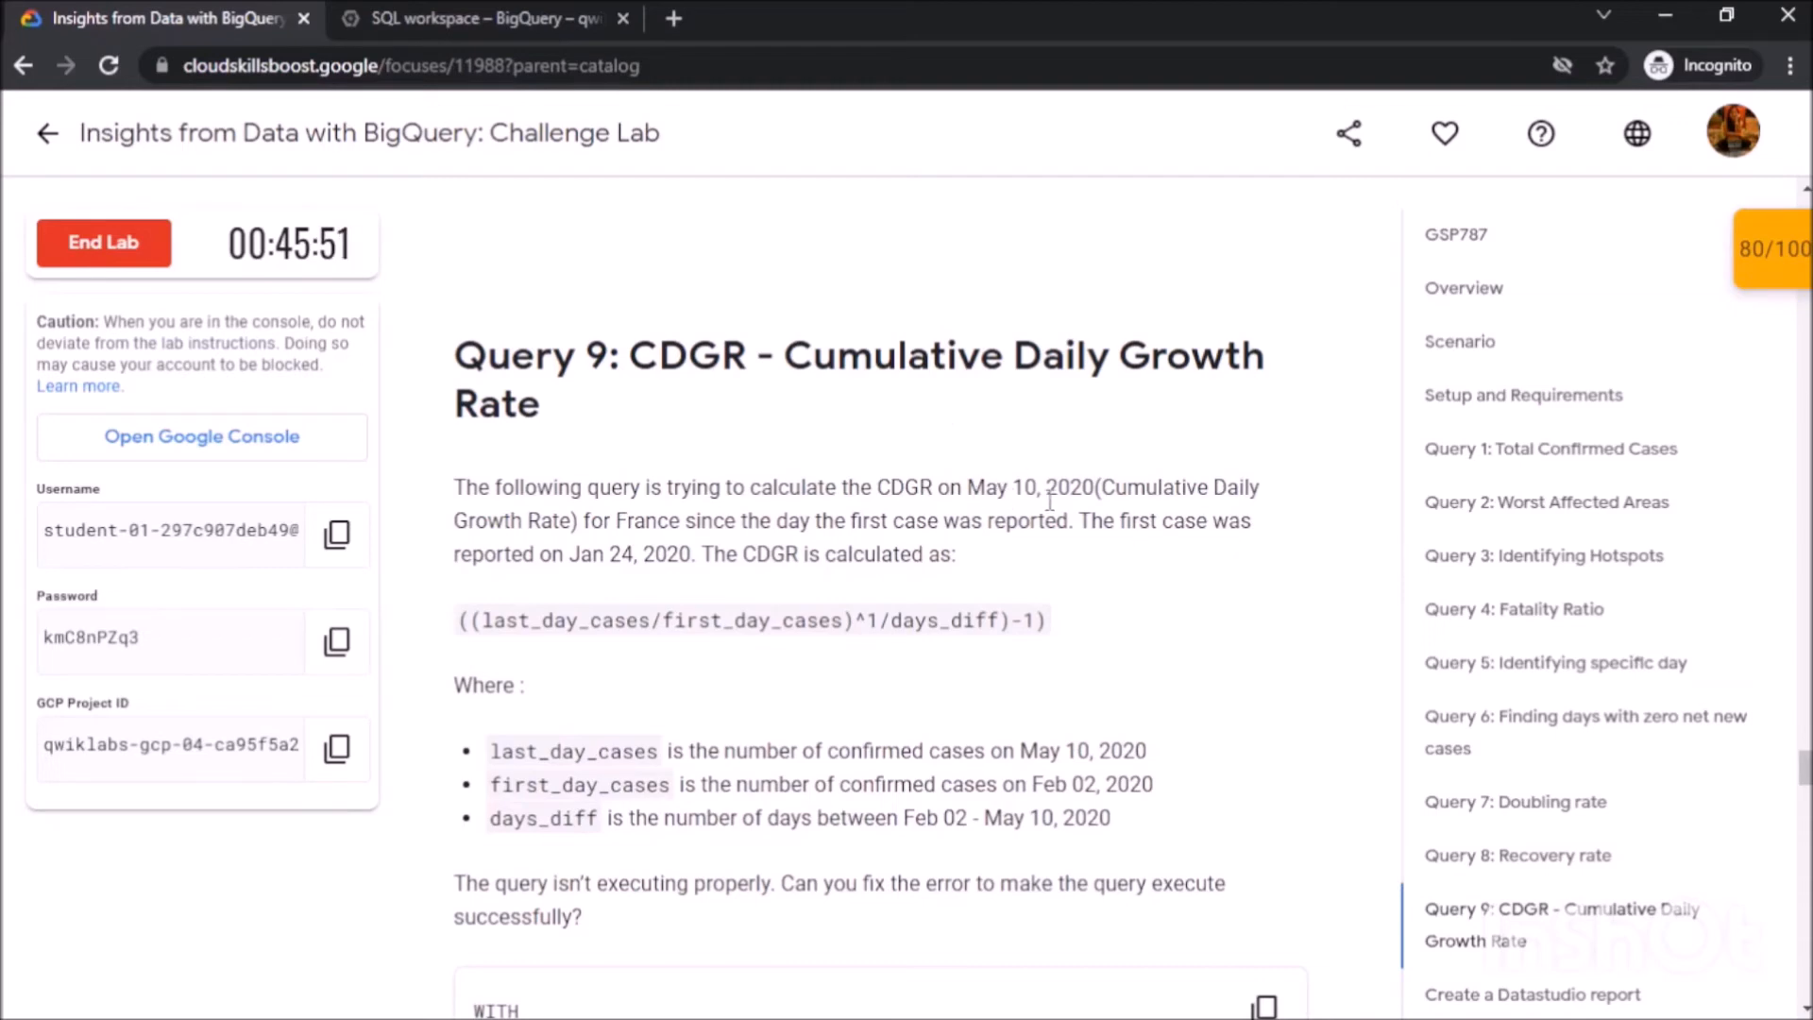
pyautogui.scroll(-3, 1053, 501)
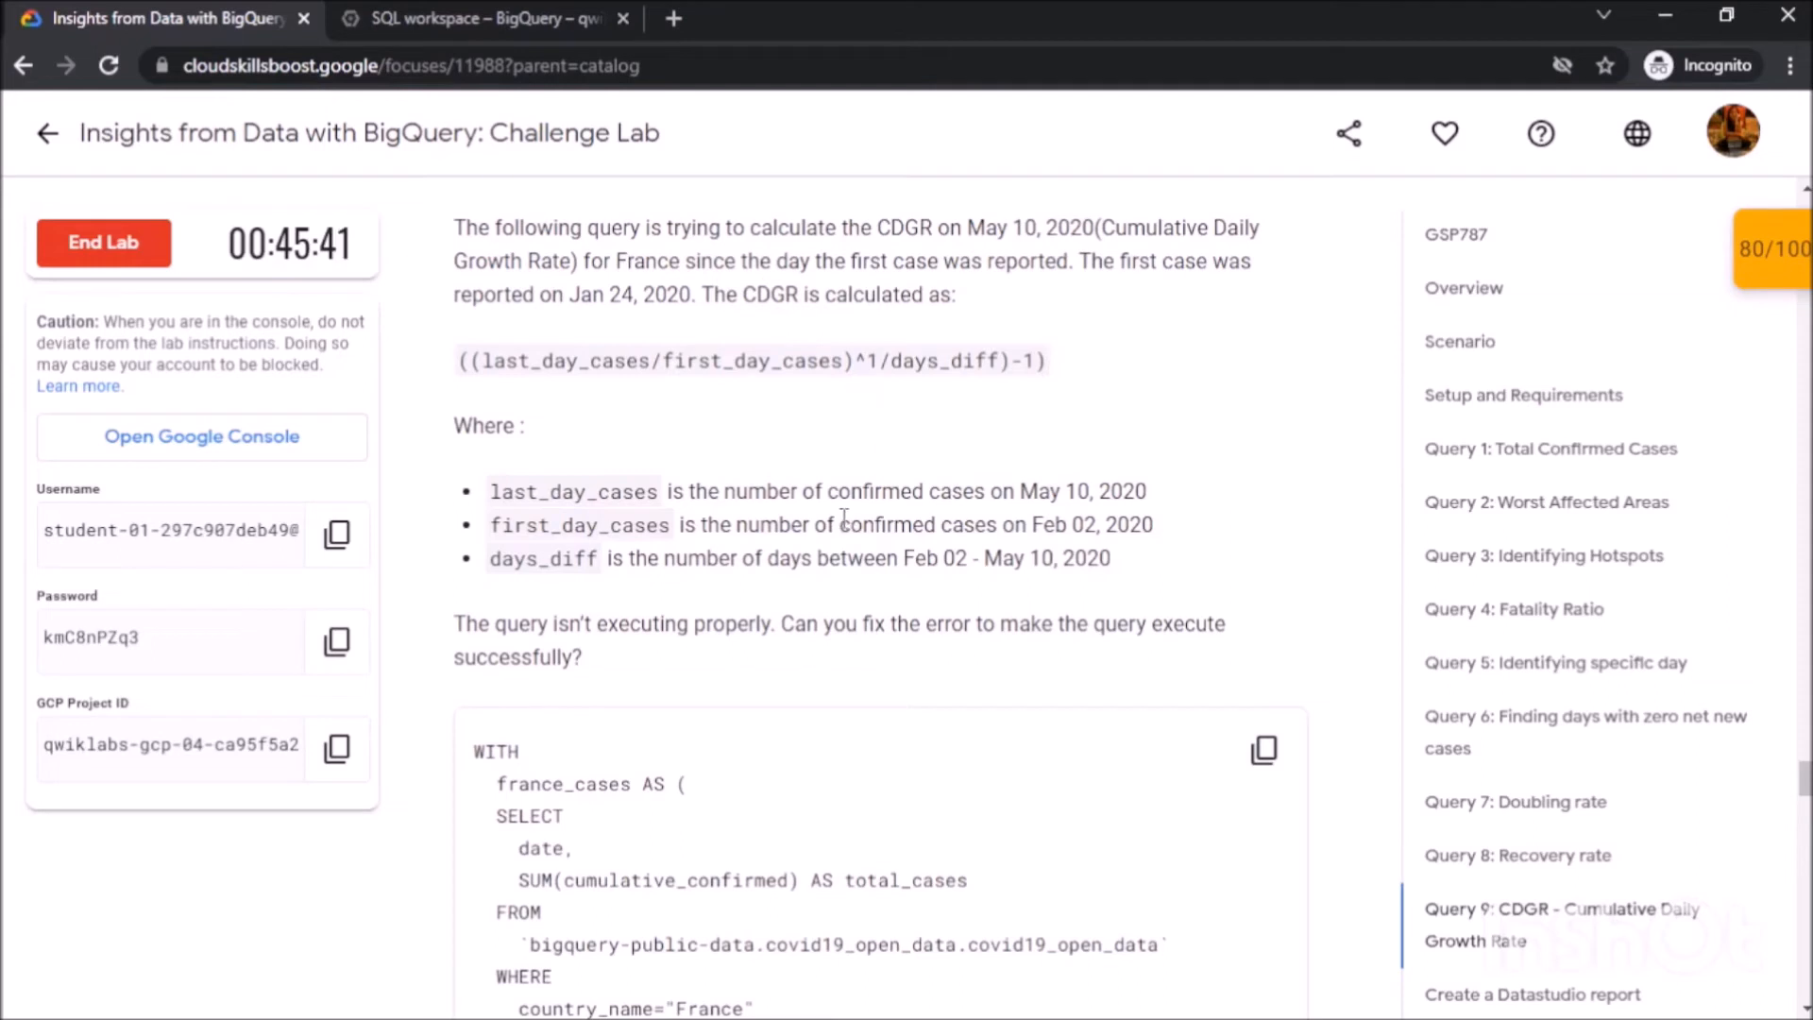
pyautogui.scroll(-4, 845, 552)
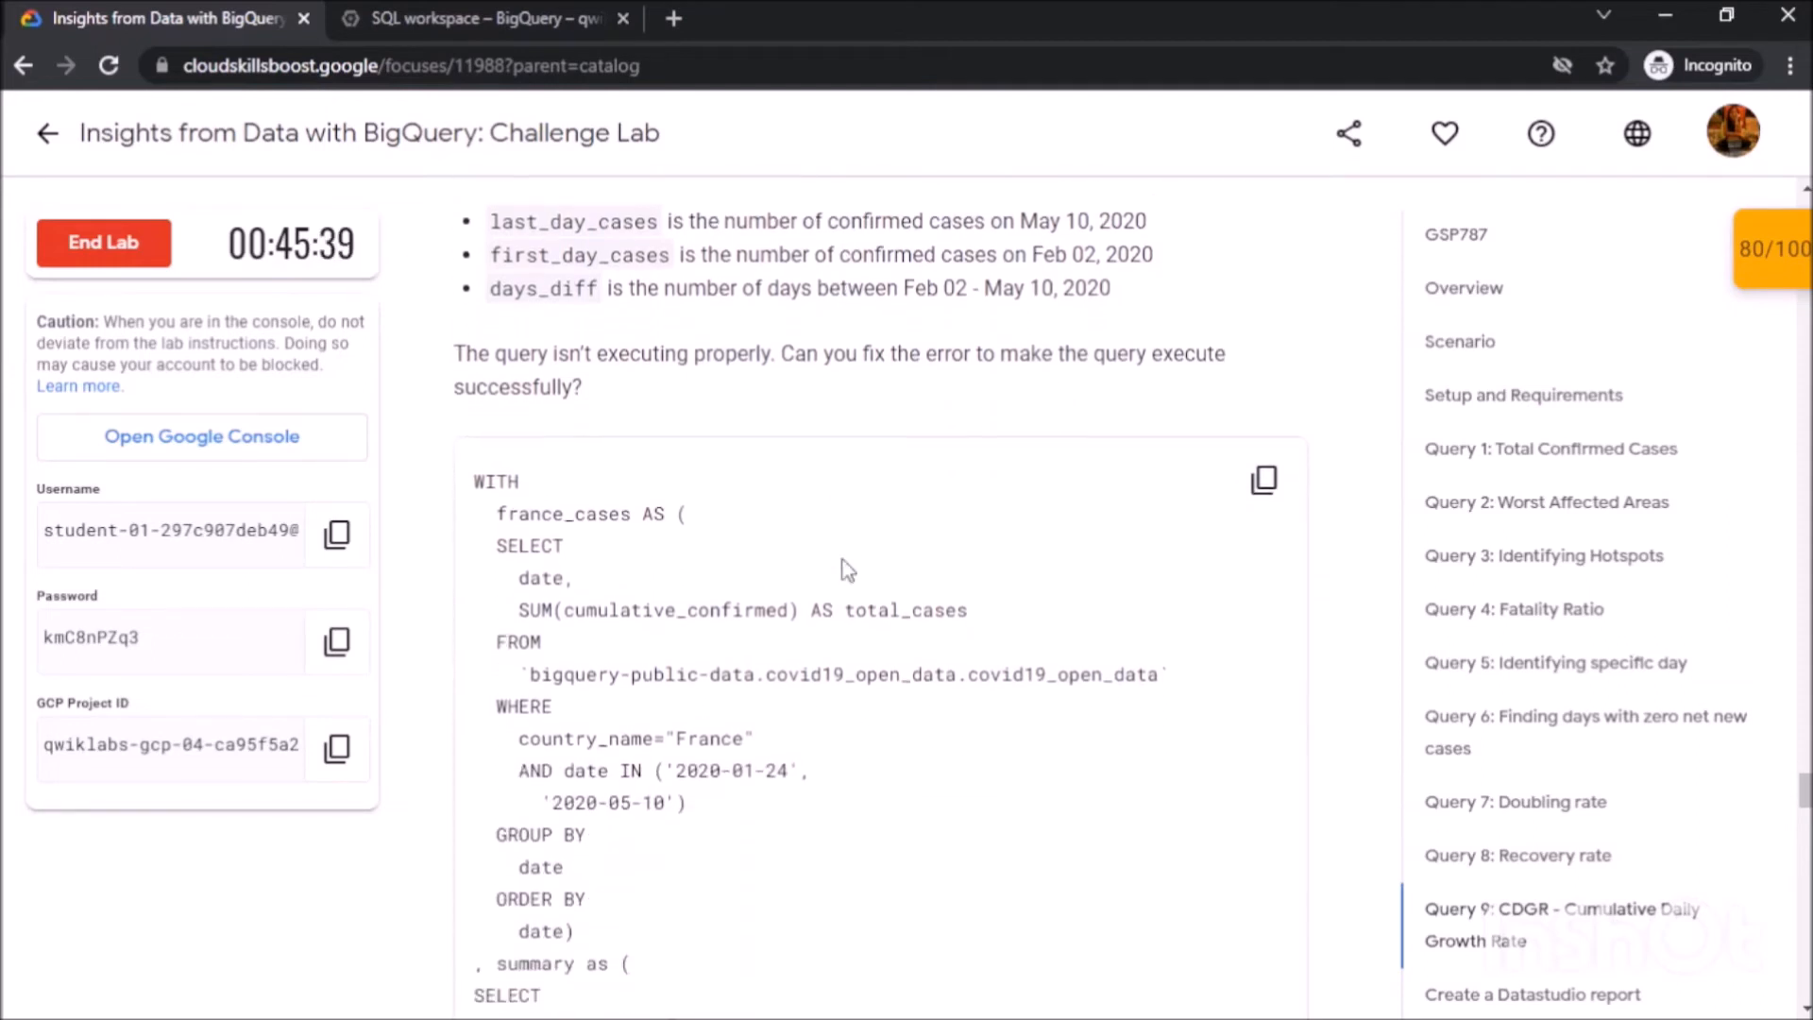
pyautogui.scroll(-2, 847, 570)
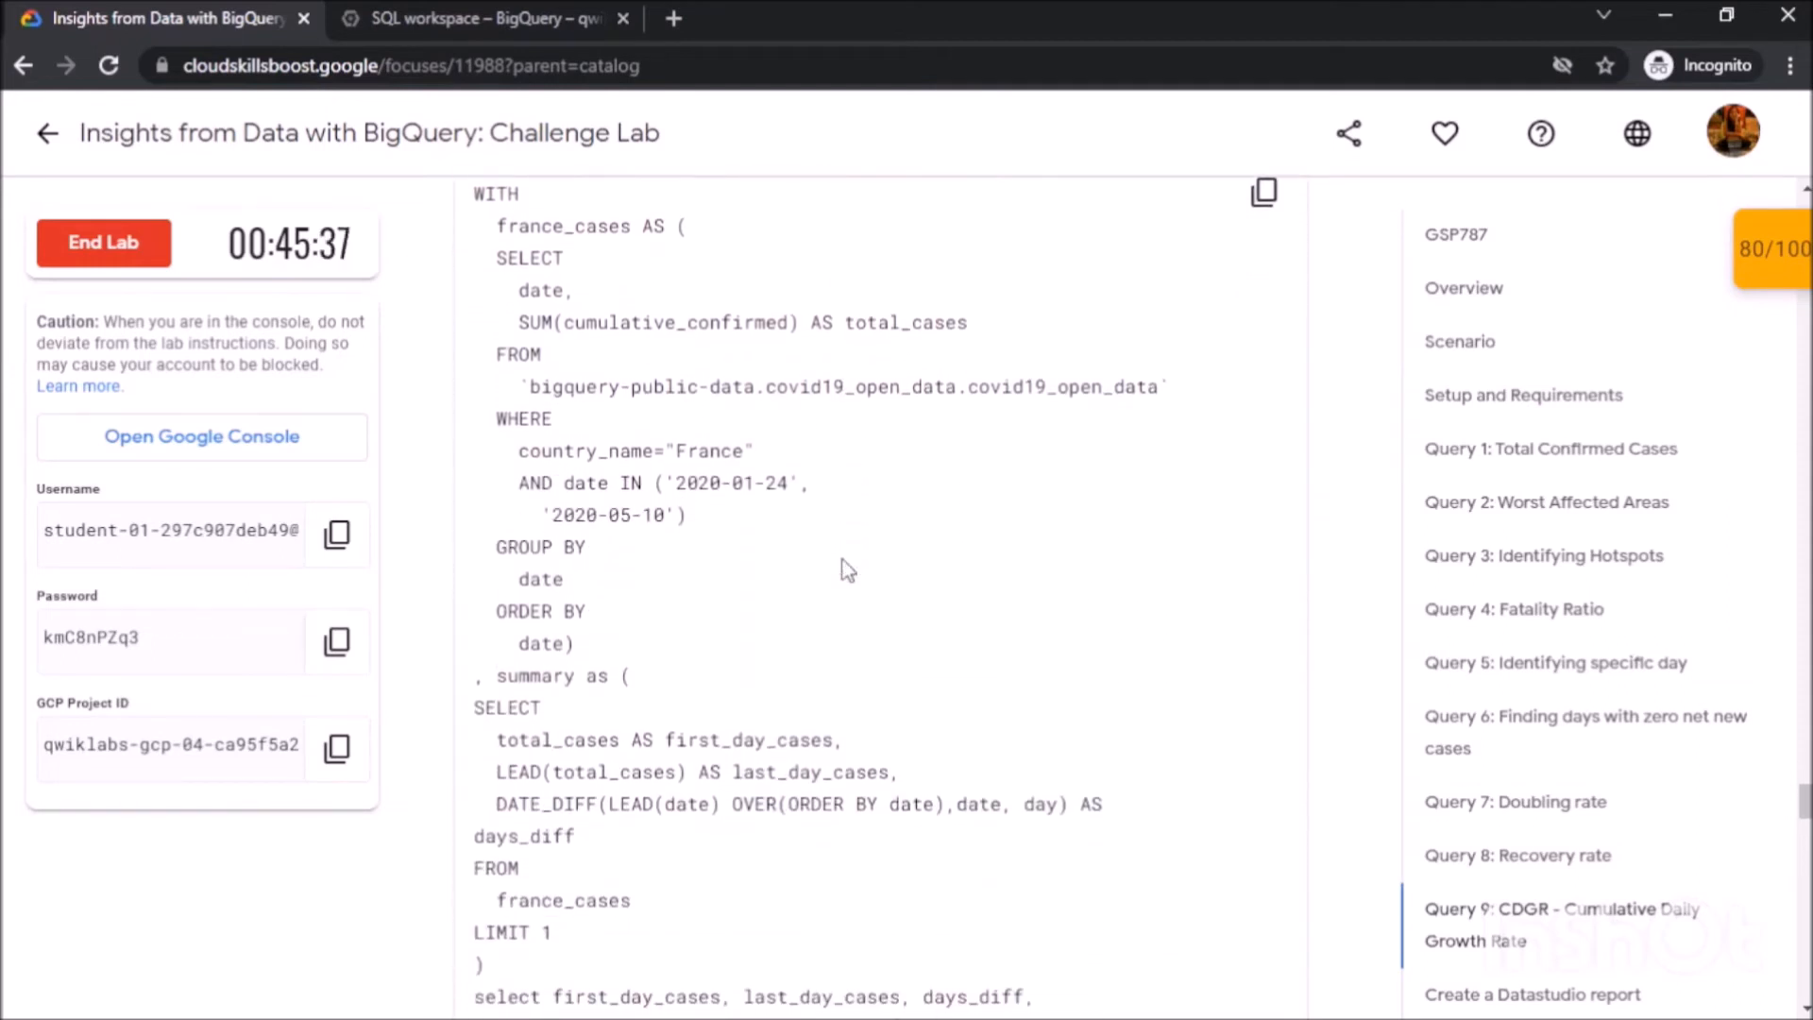
pyautogui.scroll(-2, 847, 569)
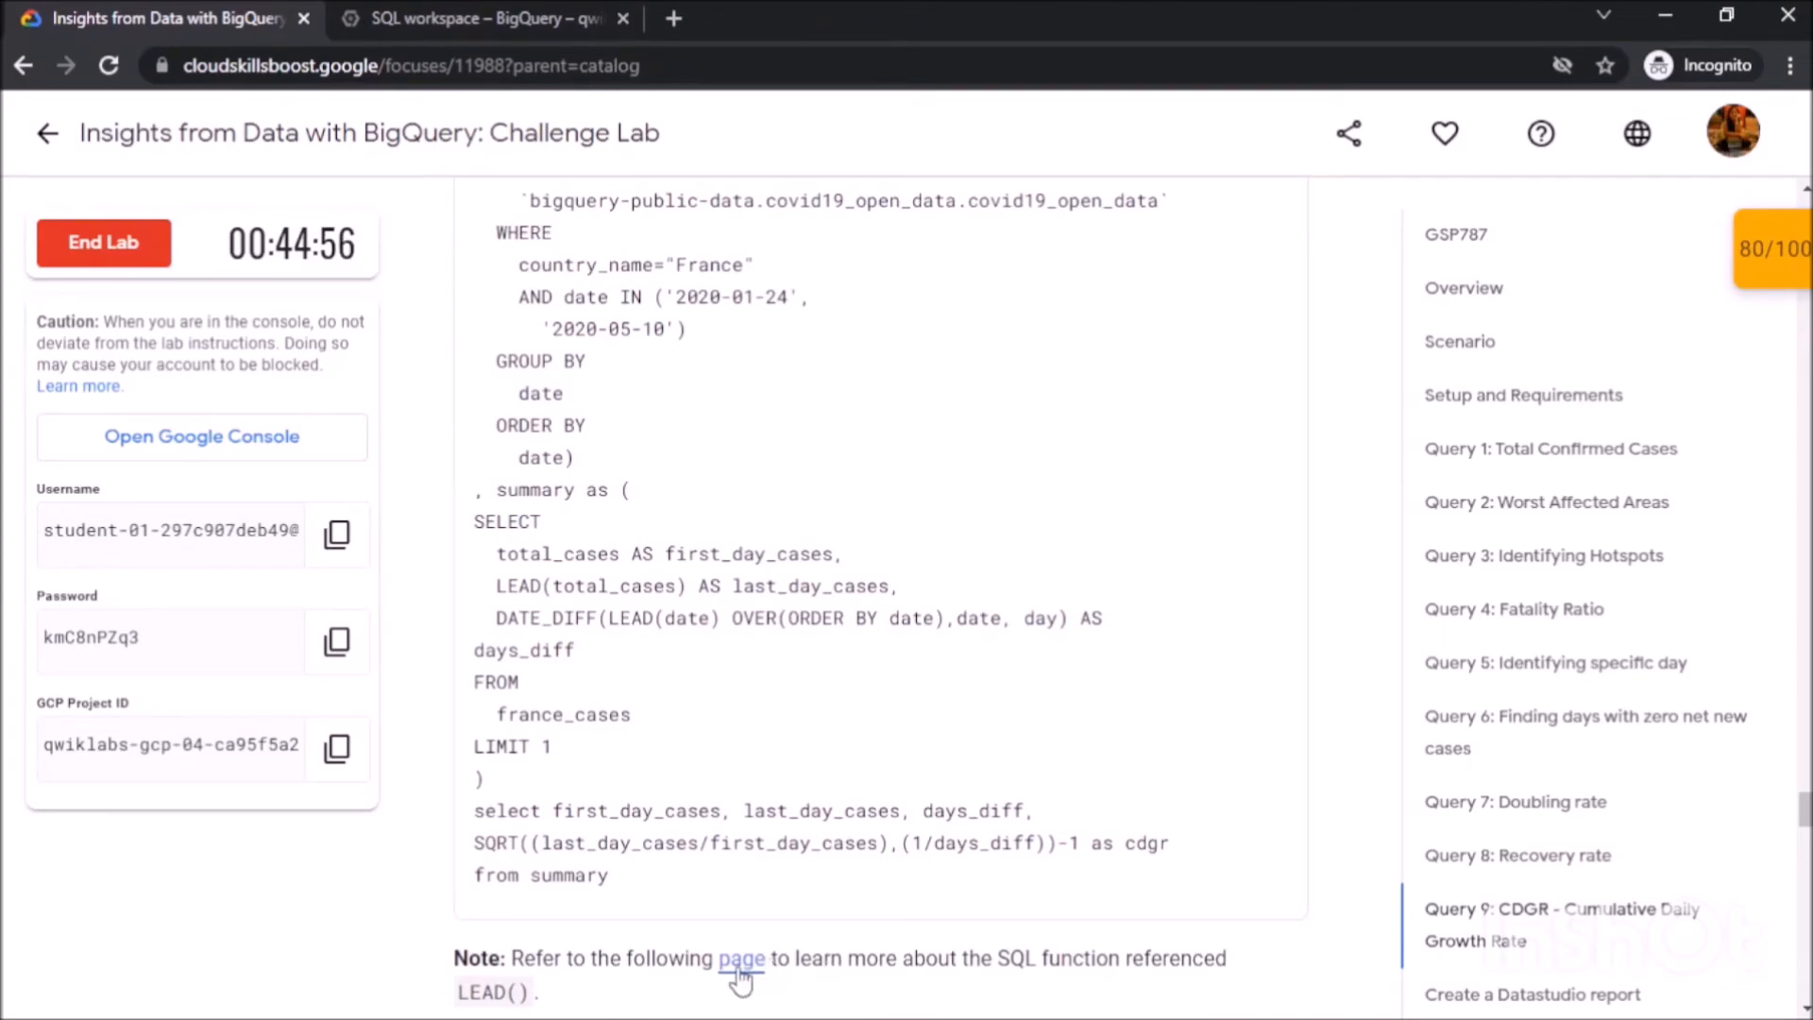
pyautogui.click(741, 960)
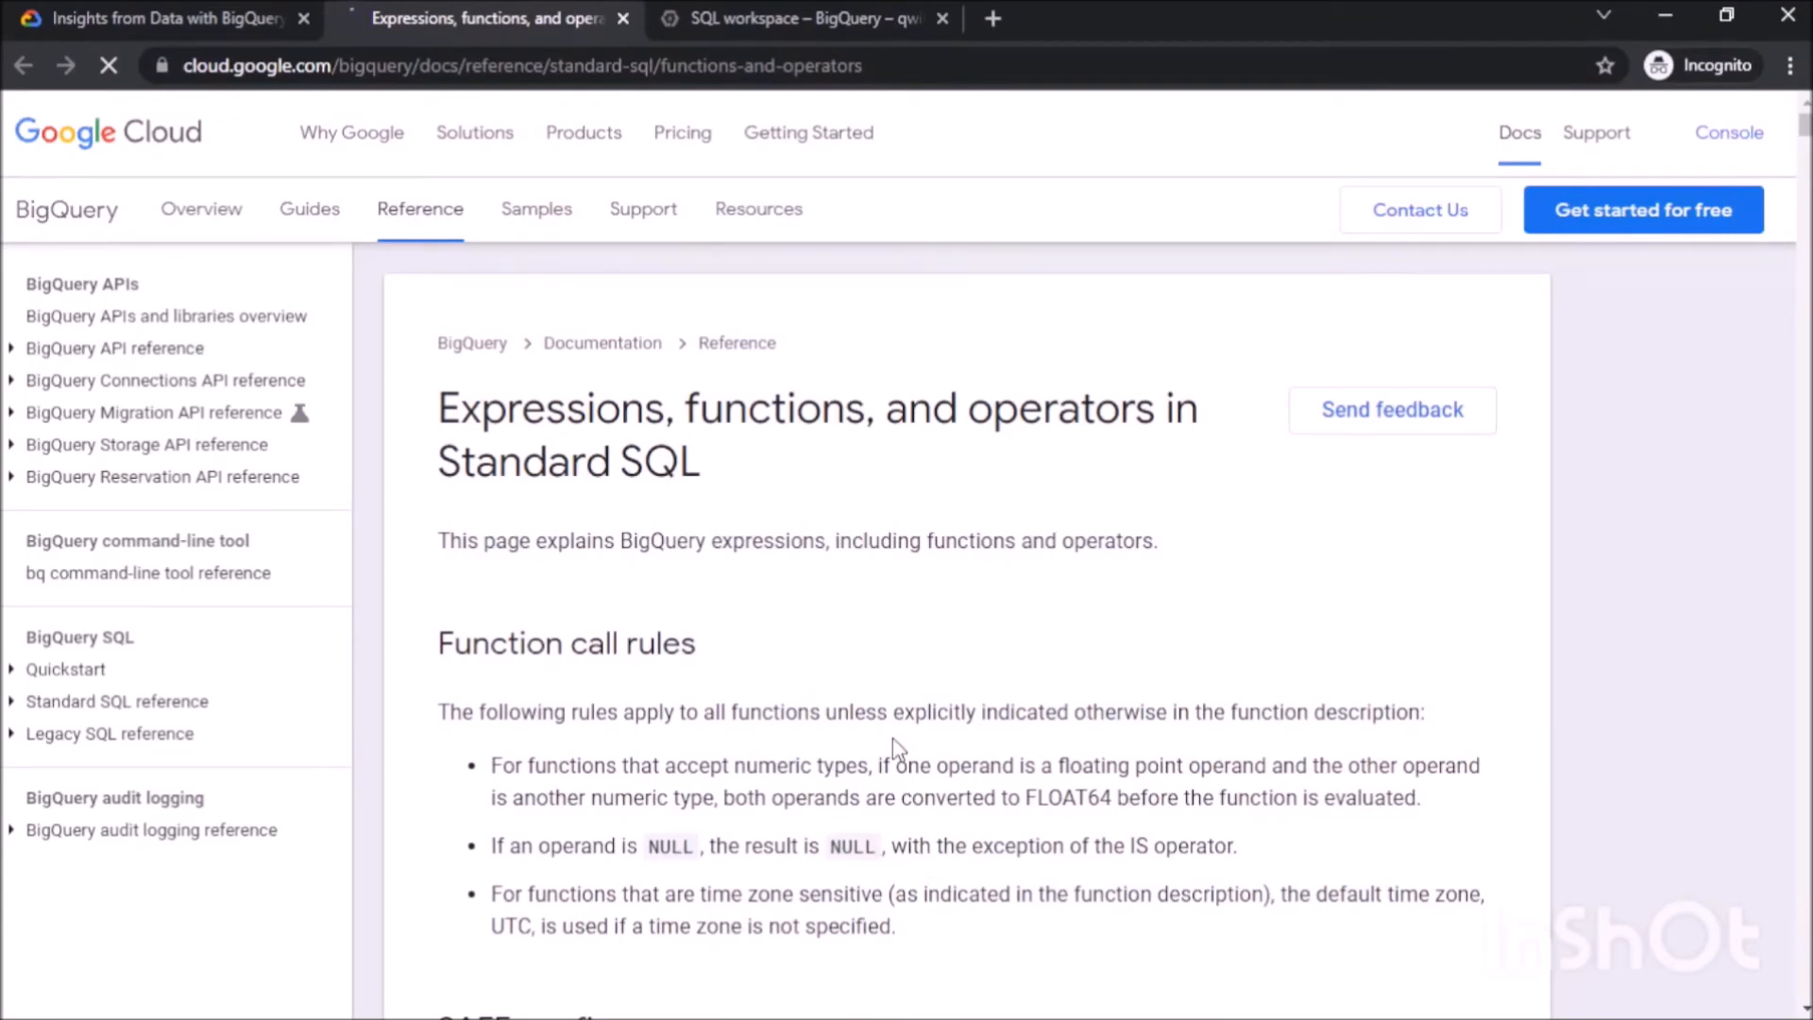
pyautogui.click(244, 10)
pyautogui.click(456, 18)
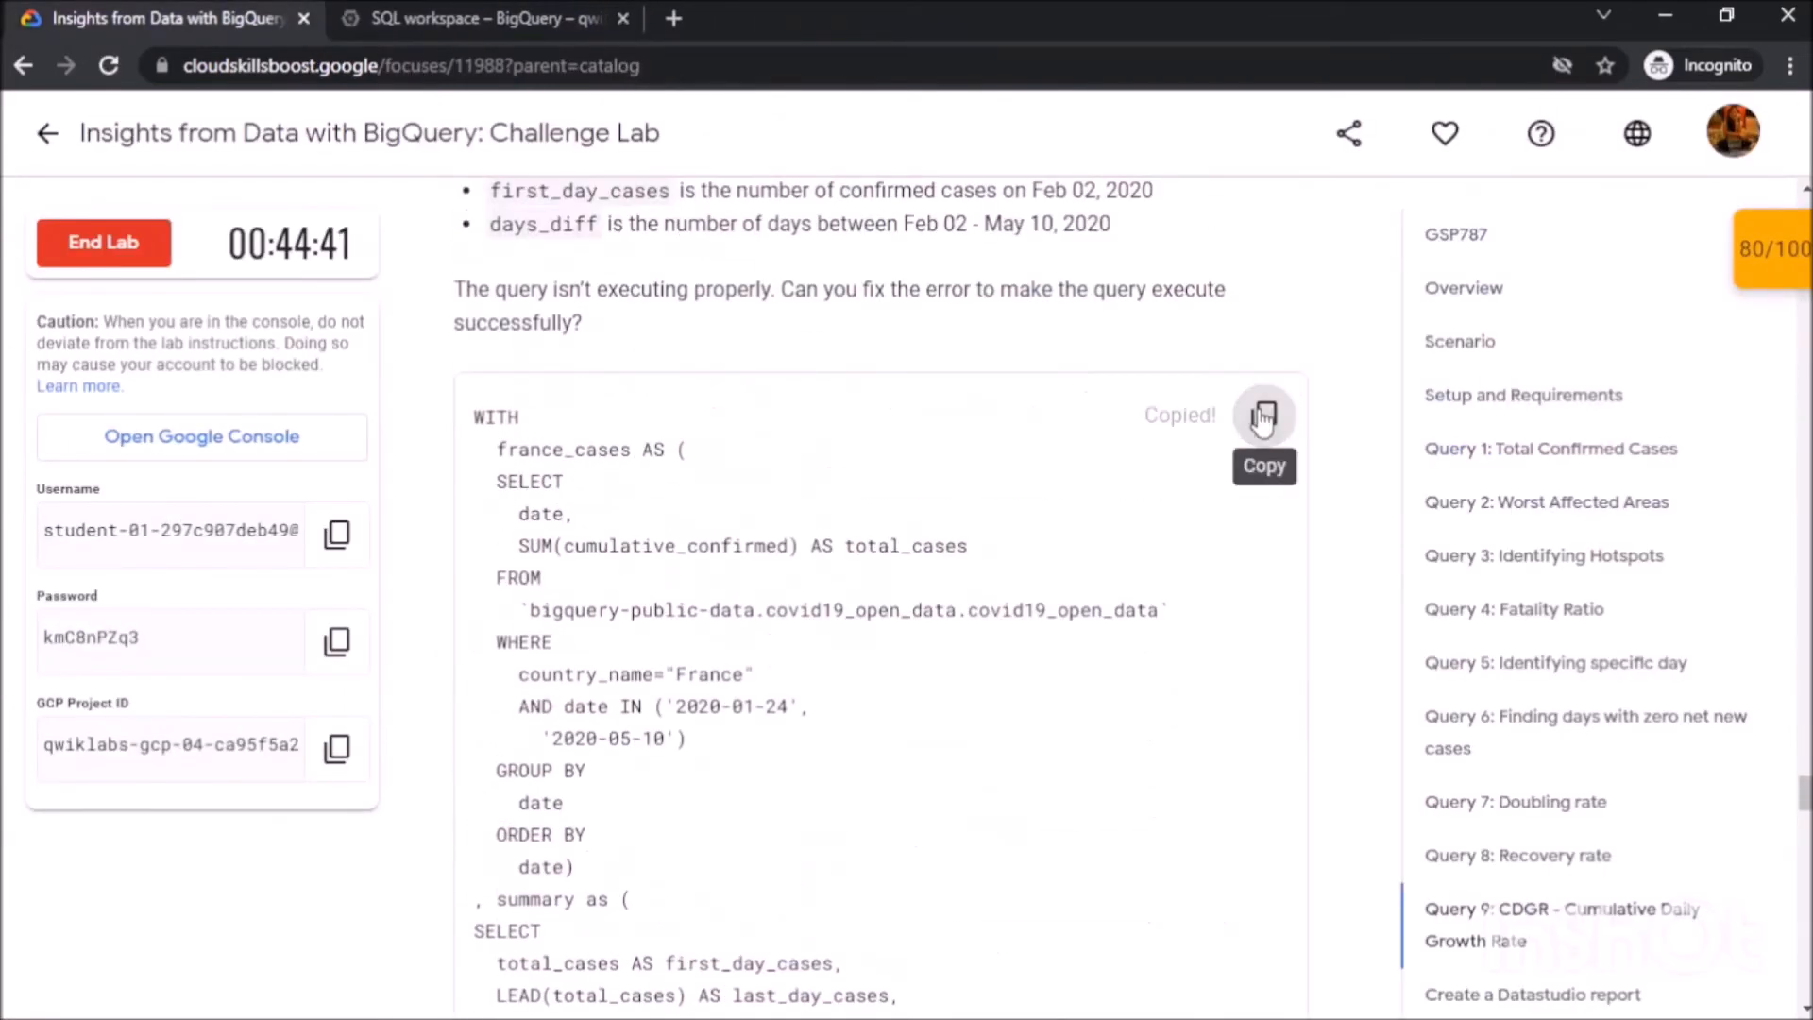
# Replace the BigQuery editor contents with the copied Query 9 code, enlarge the editor, run it and dismiss the error dialog.
pyautogui.click(487, 18)
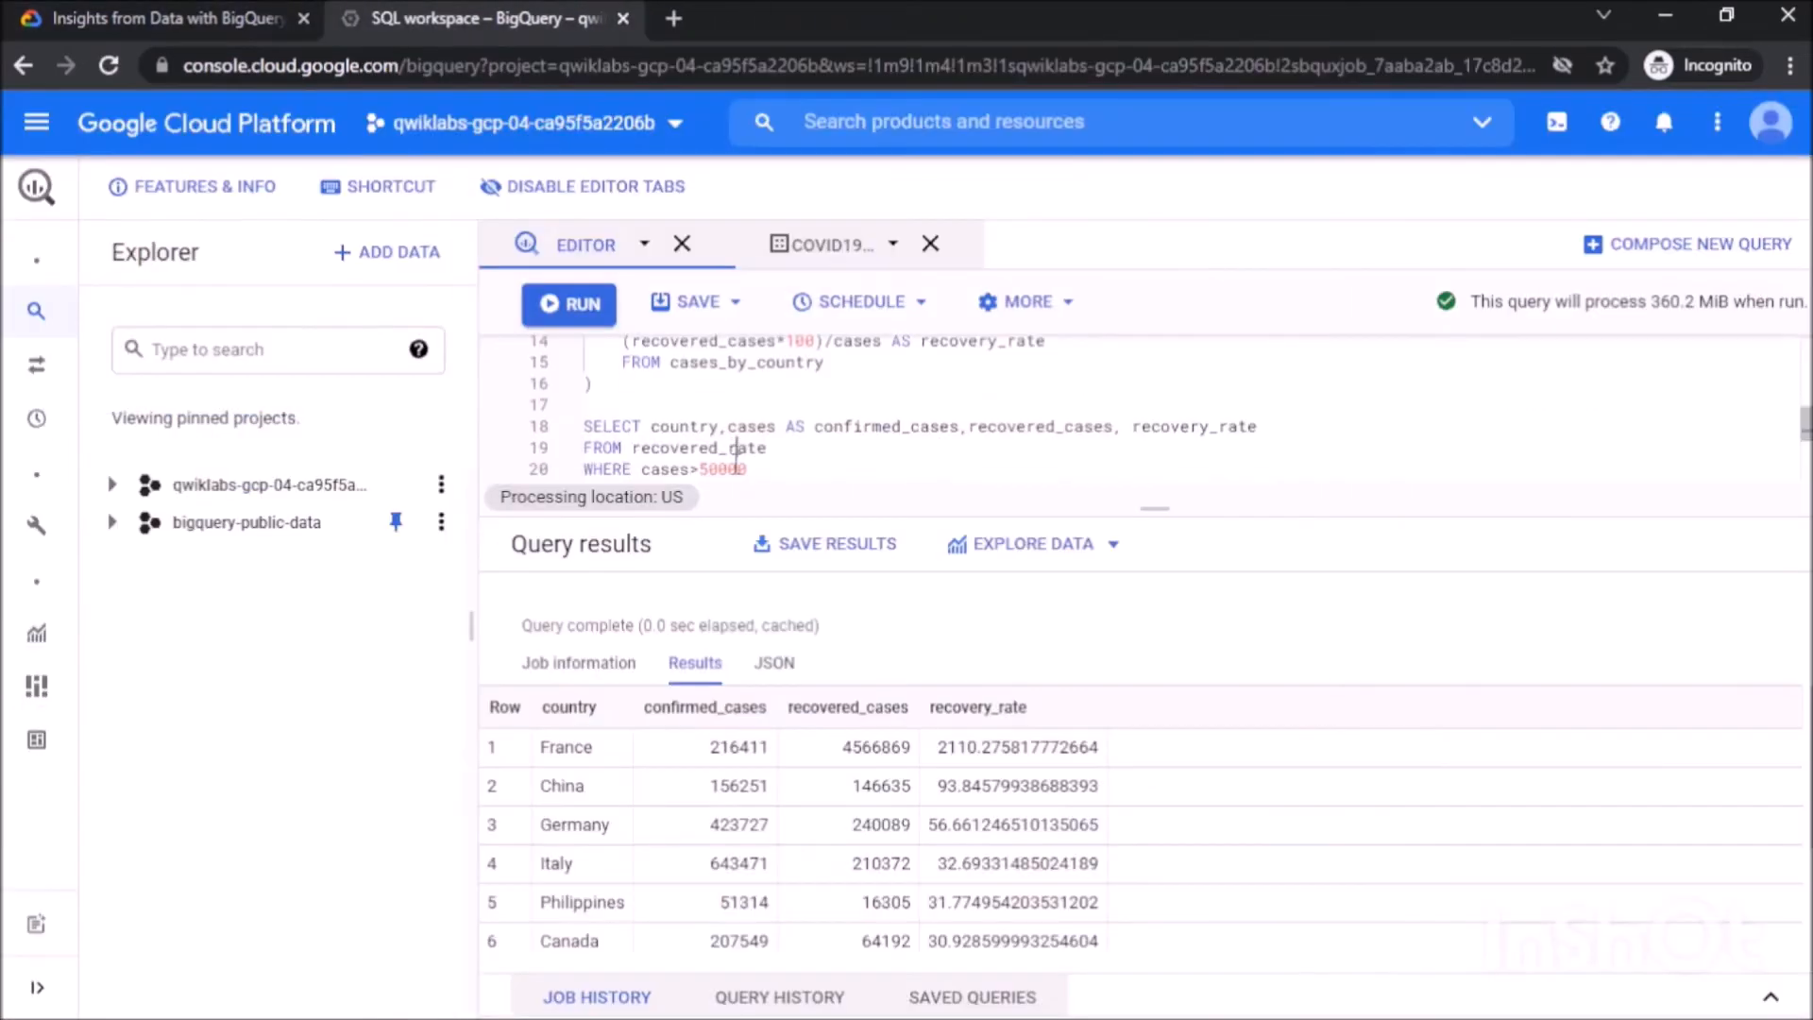
pyautogui.hotkey('ctrl', 'v')
pyautogui.moveTo(1153, 508); pyautogui.dragTo(1156, 809)
pyautogui.click(570, 304)
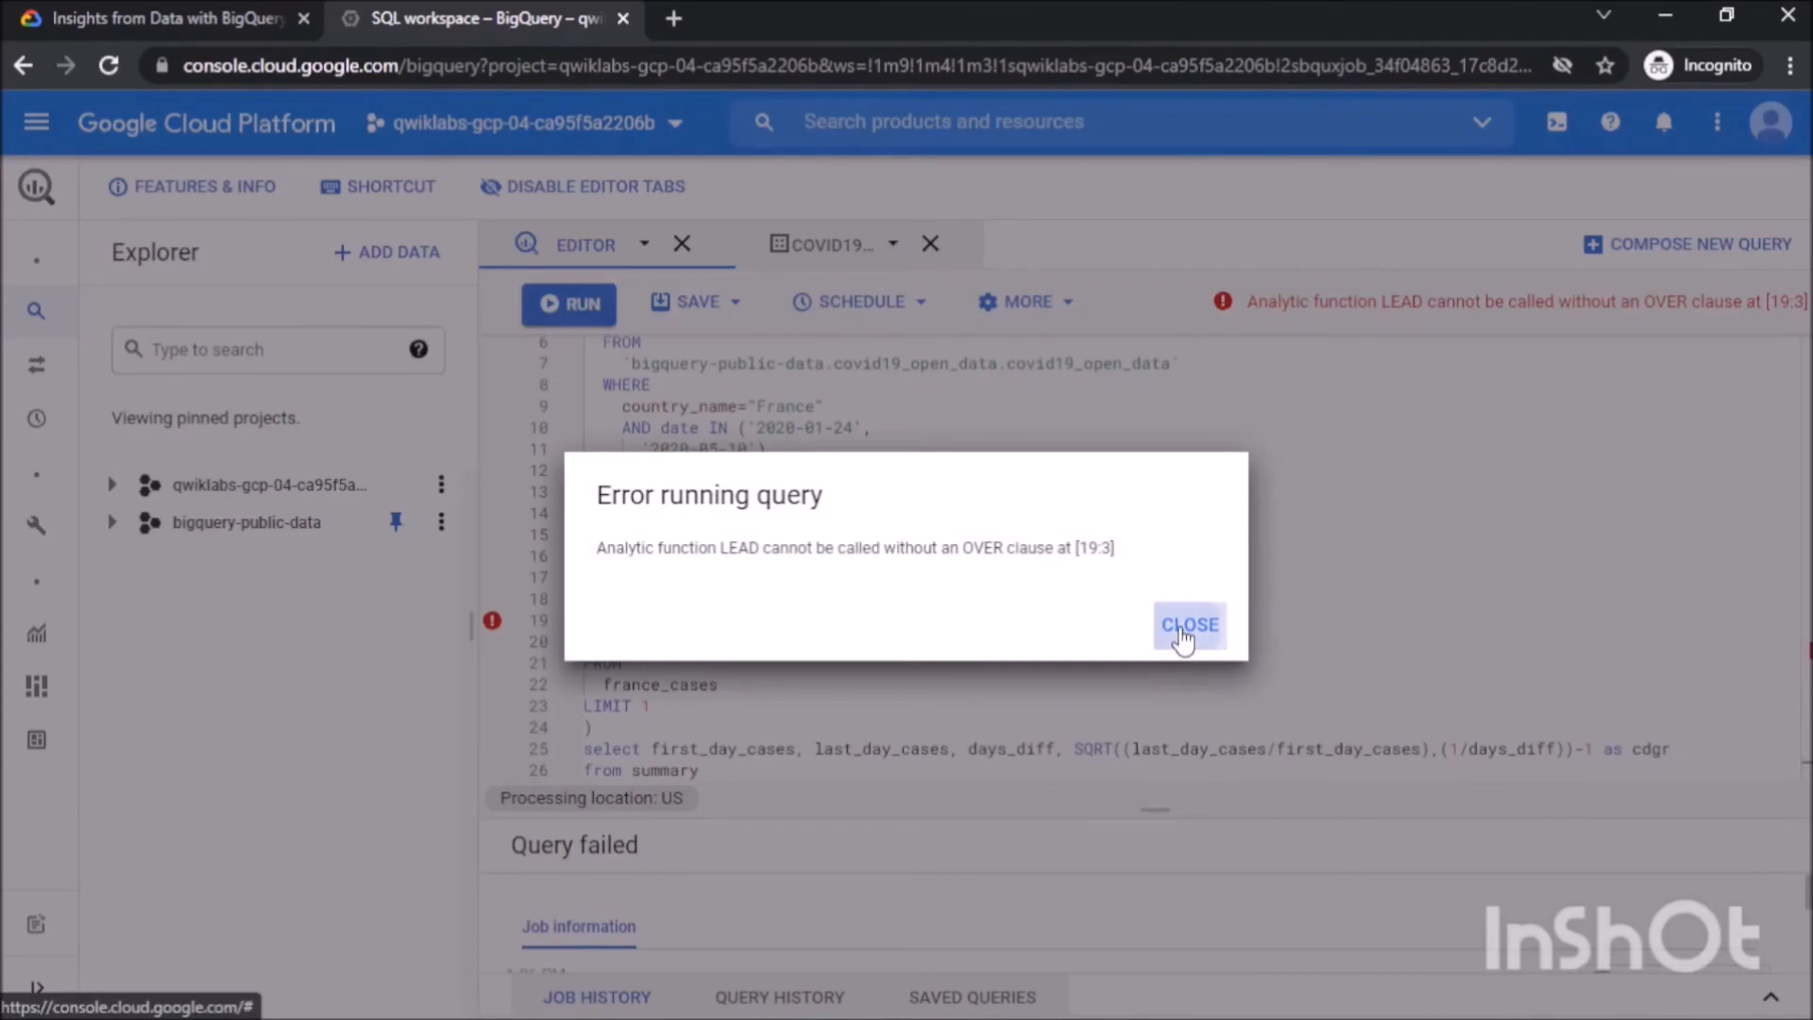
pyautogui.click(1187, 625)
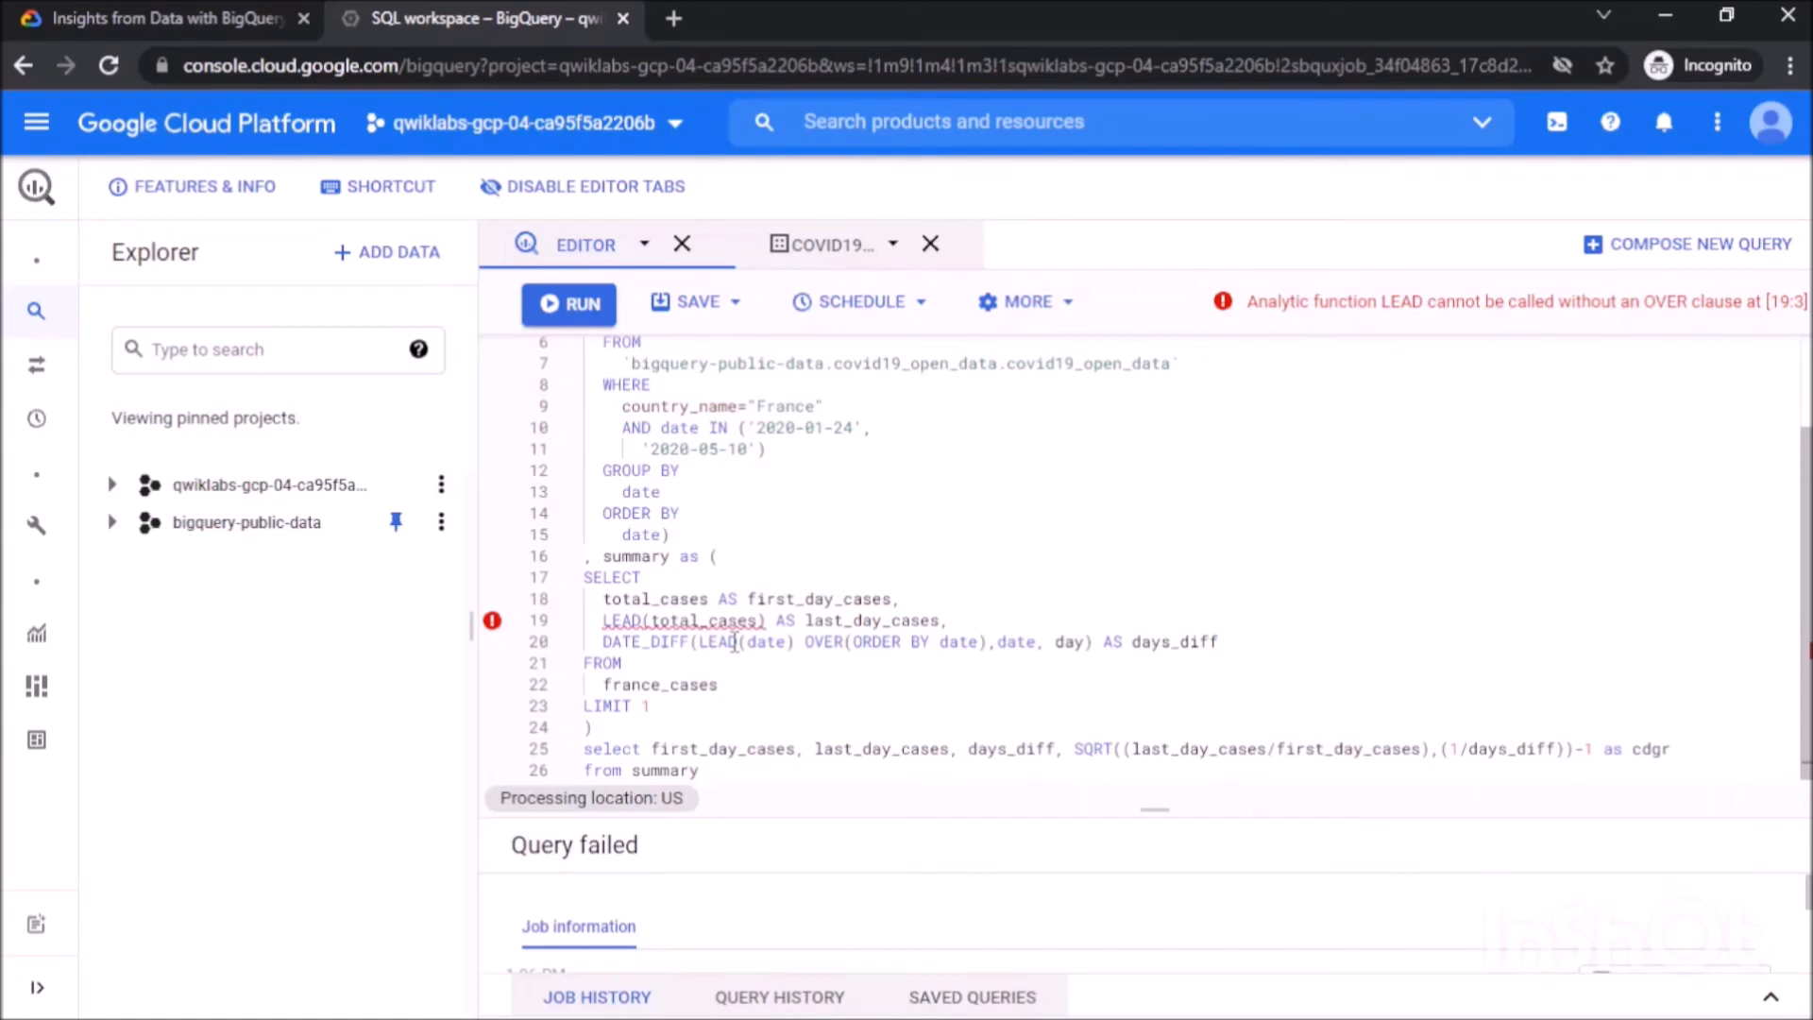
# Add OVER(ORDER BY date) after LEAD(total_cases) in the summary subquery.
pyautogui.click(765, 620)
pyautogui.write('OVER(ORDER BY date)')
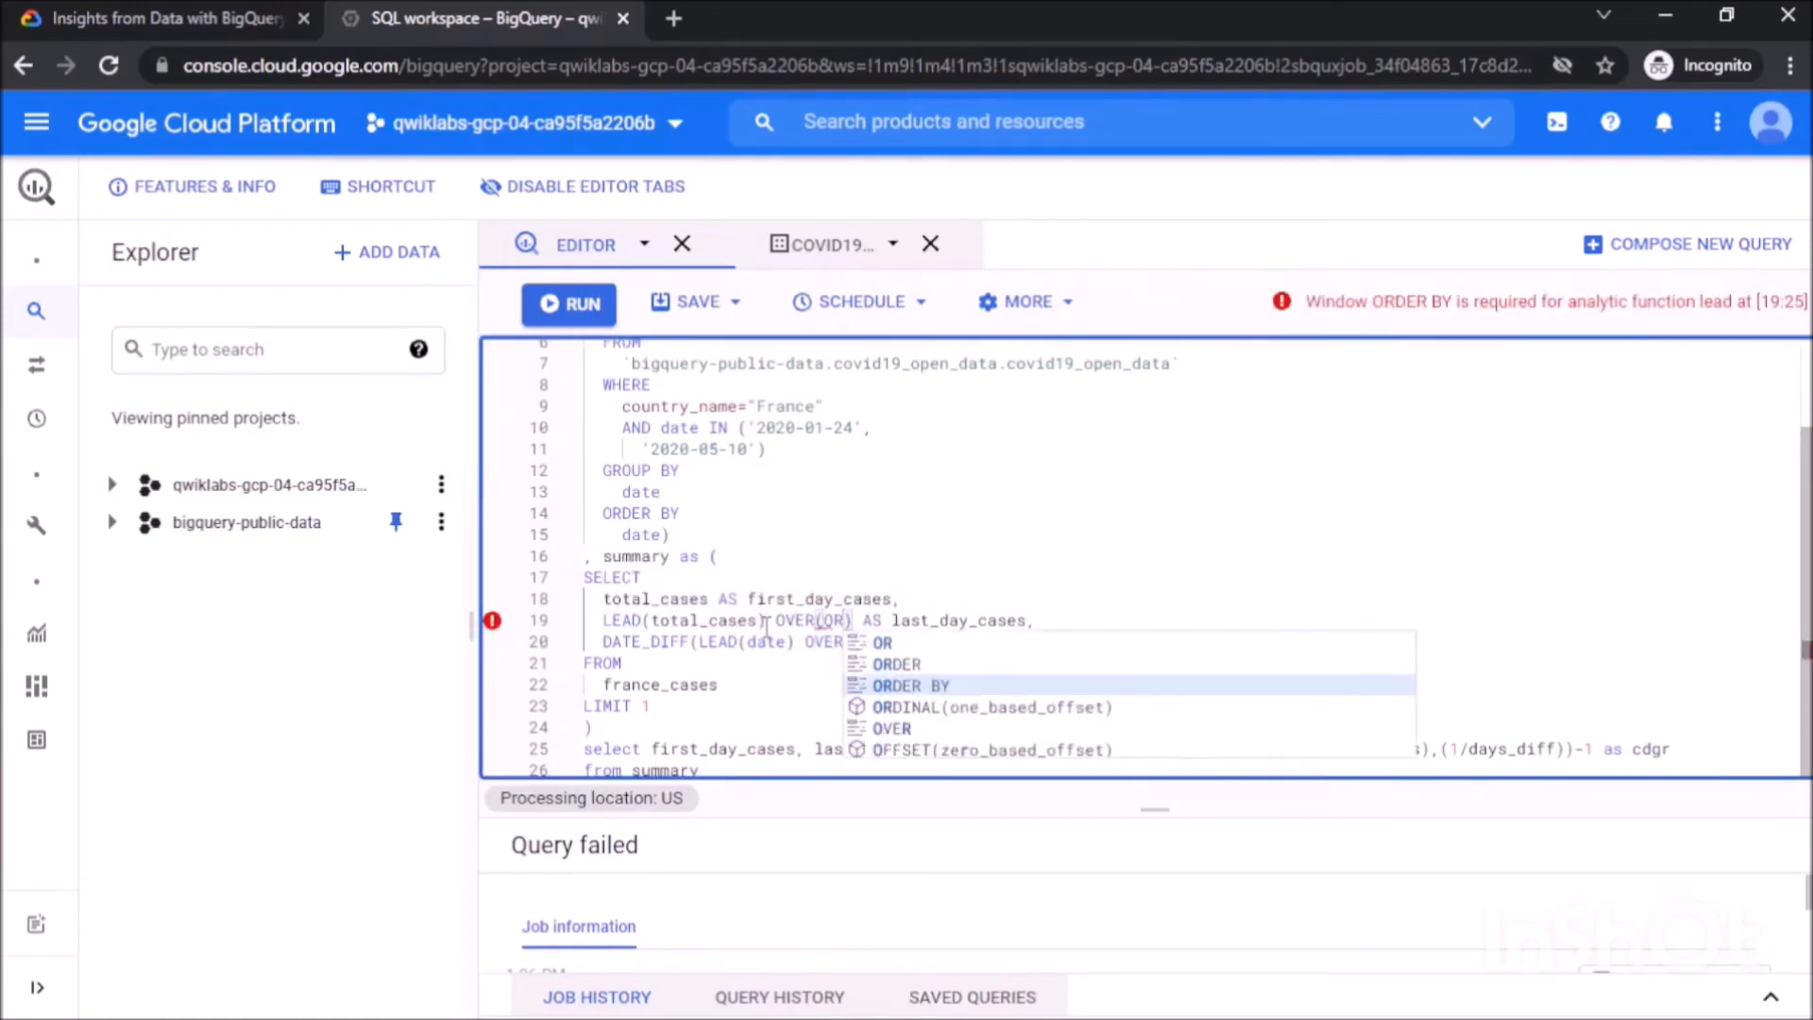
pyautogui.click(793, 579)
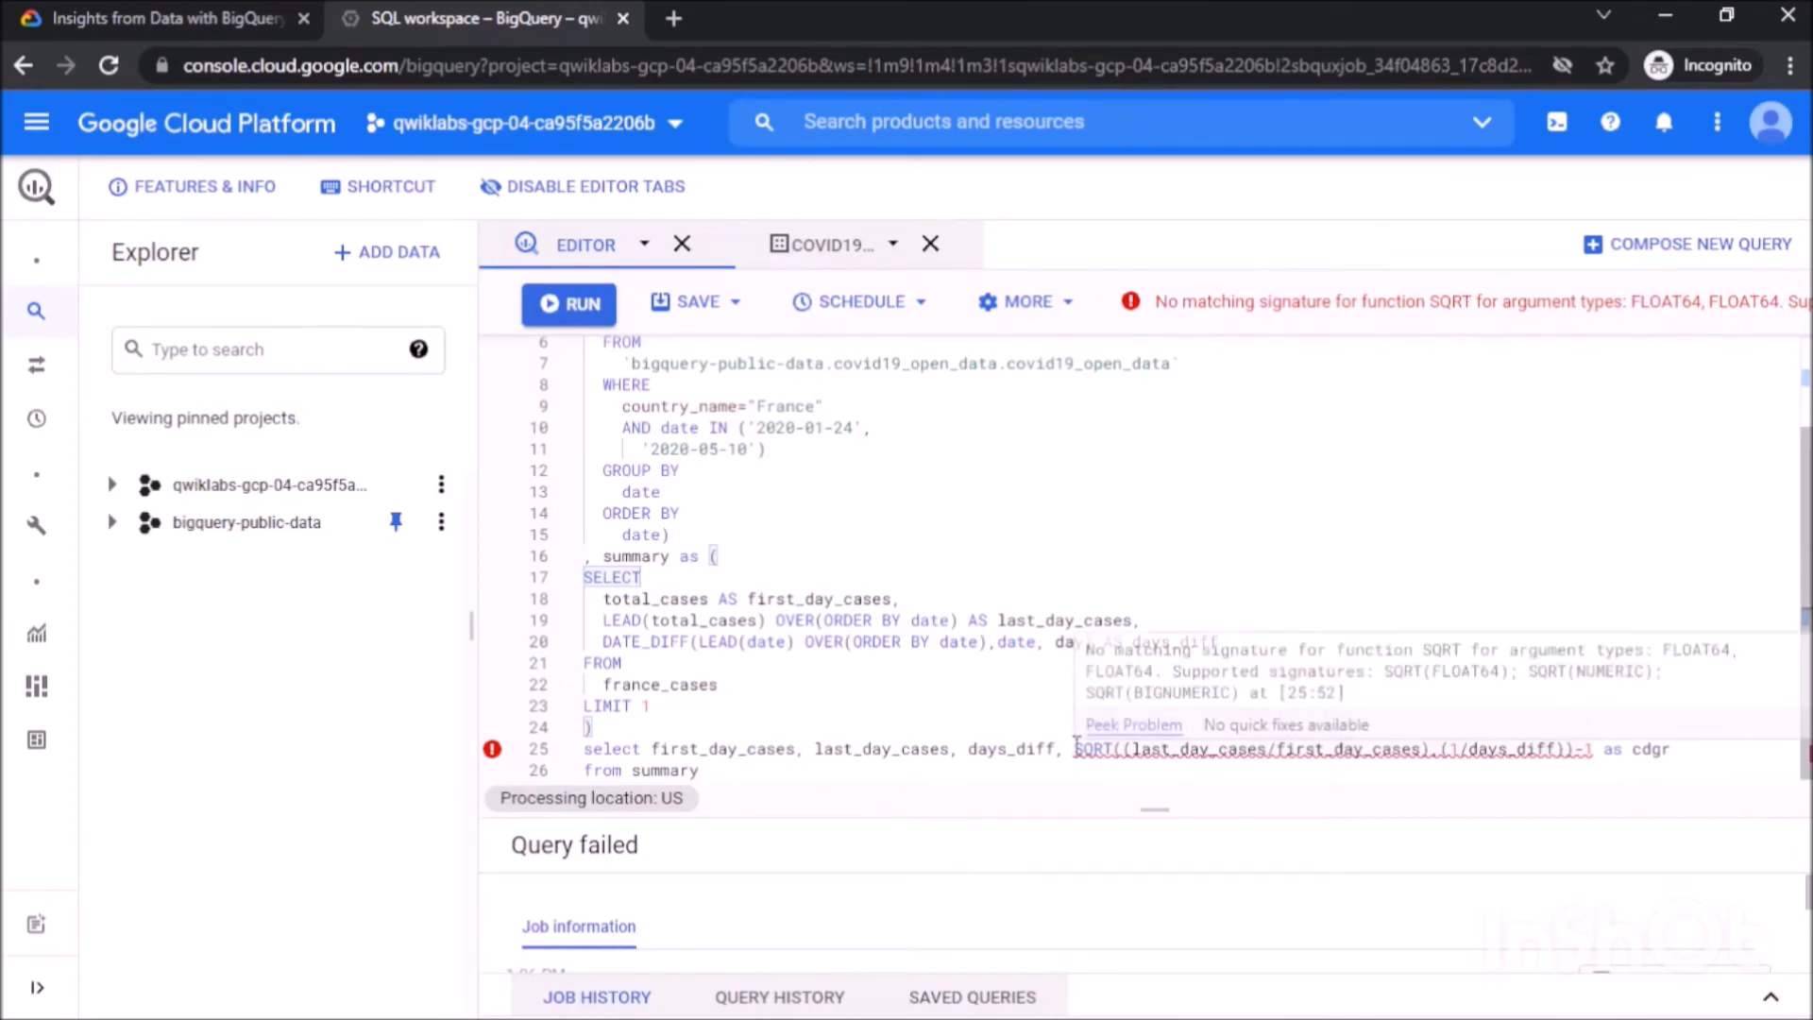
# Replace the SQRT function with POWER in the cdgr expression of the final select.
pyautogui.moveTo(1075, 743); pyautogui.dragTo(1108, 746)
pyautogui.write('PO')
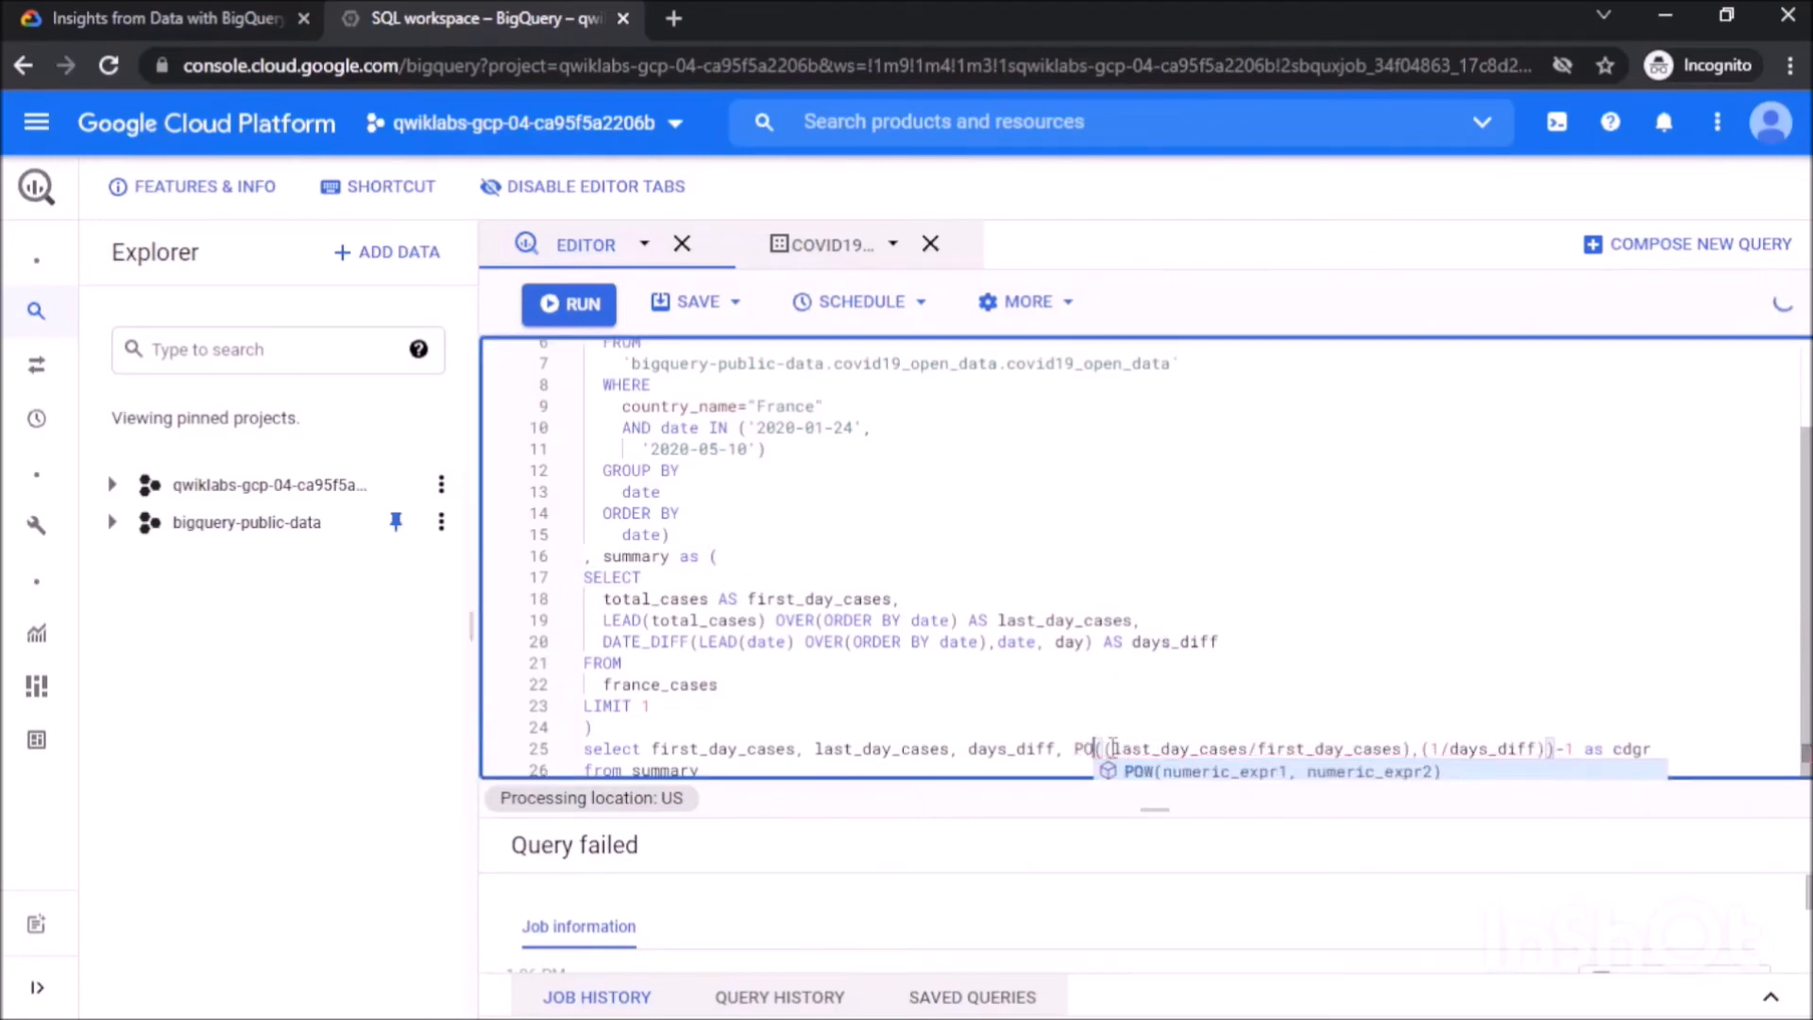
pyautogui.write('WER')
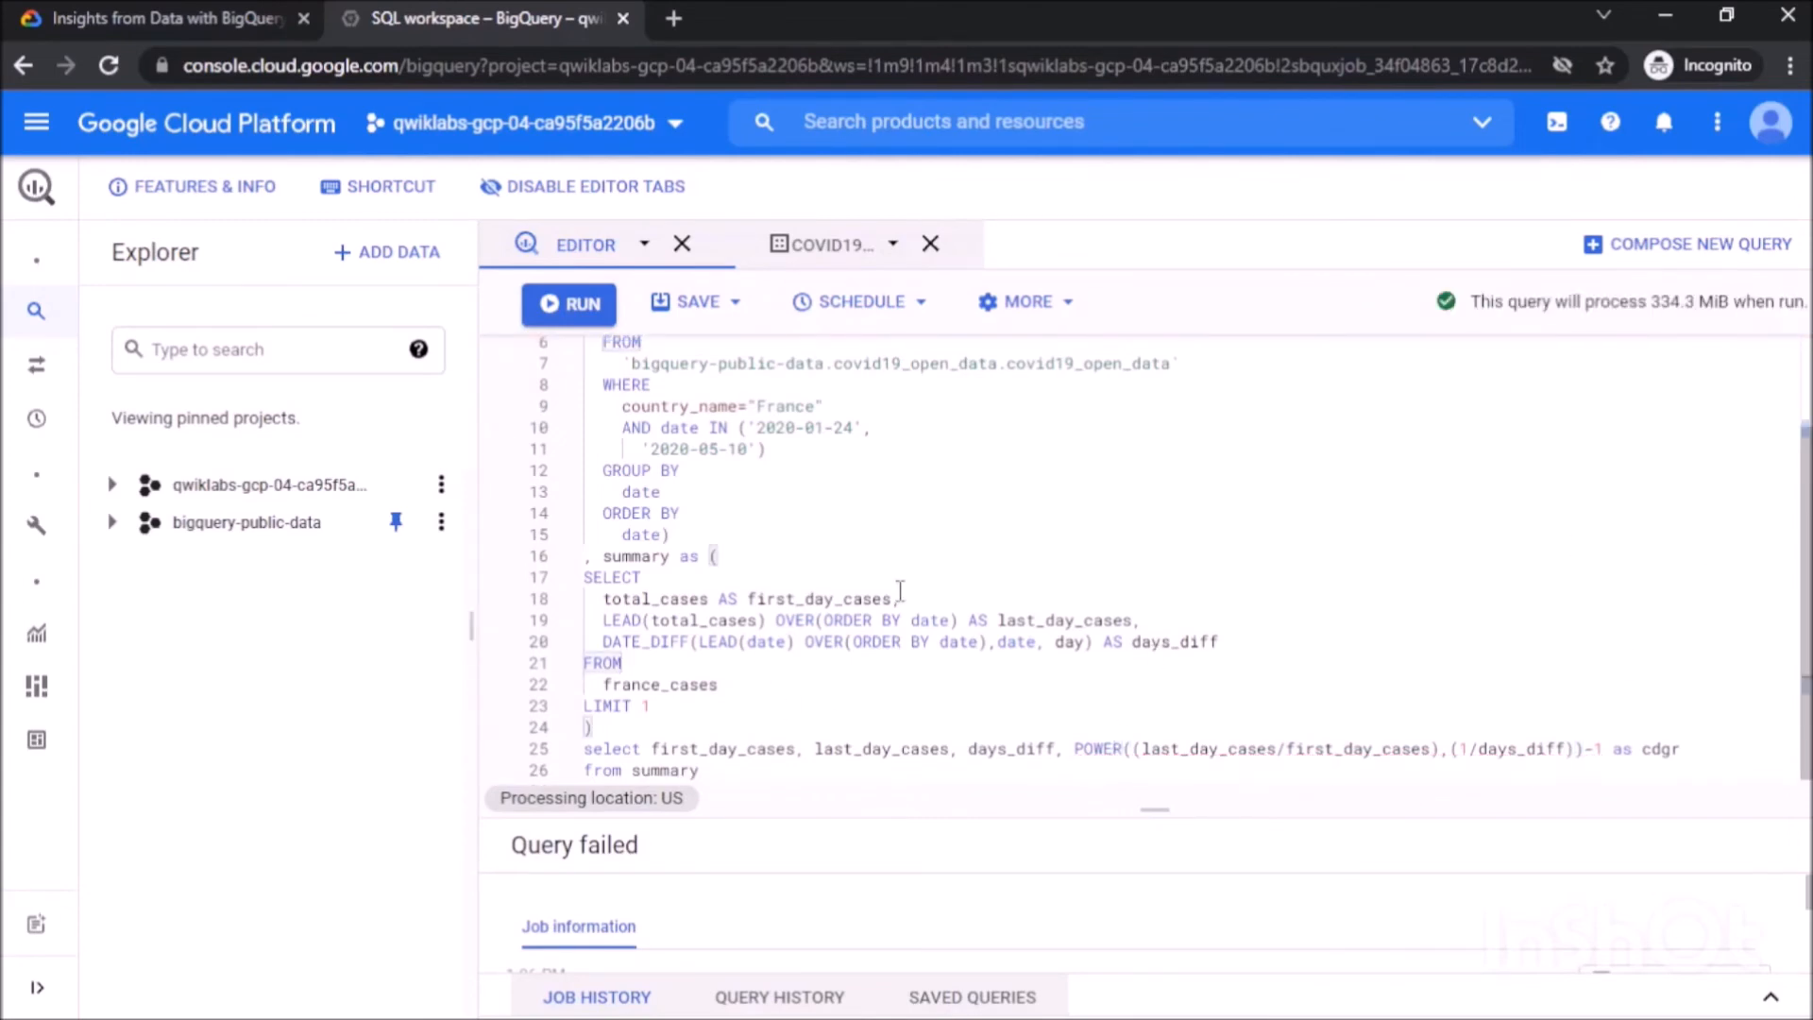
# Run the corrected CDGR query, enlarge the results area, and check the lab progress for CDGR - Cumulative Daily Growth Rate.
pyautogui.click(583, 302)
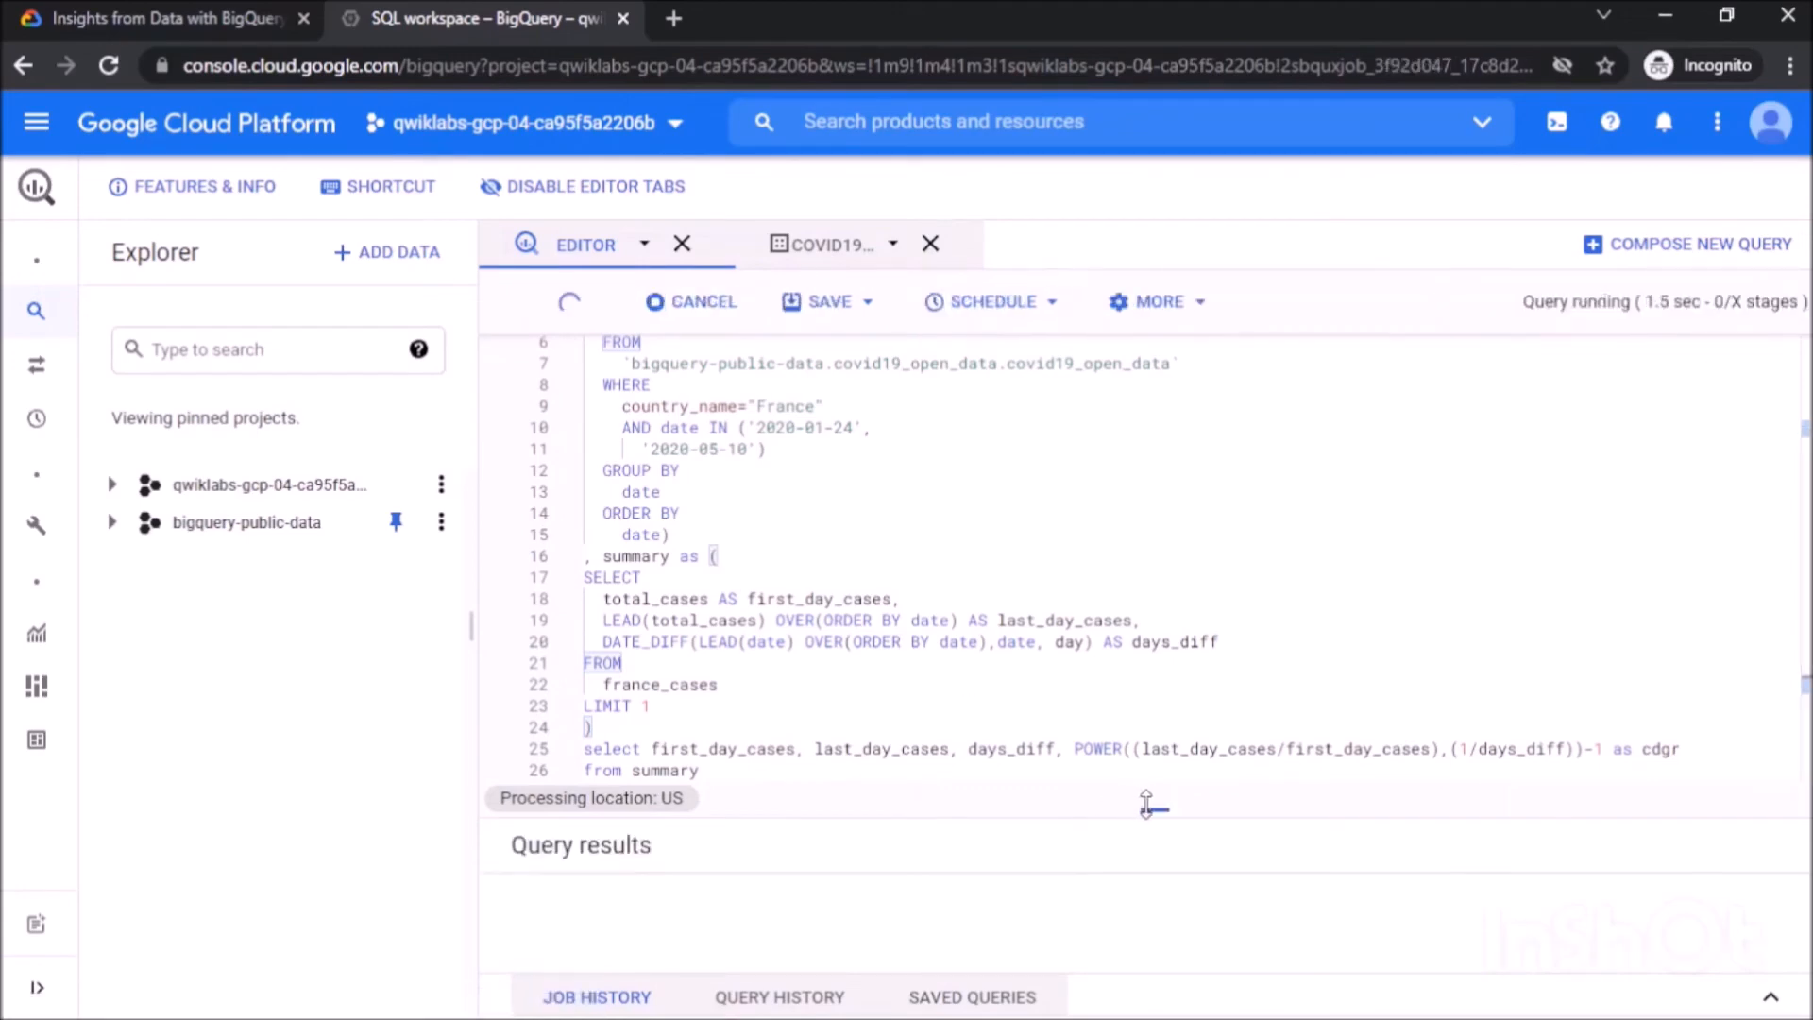
pyautogui.moveTo(1146, 804); pyautogui.dragTo(1146, 546)
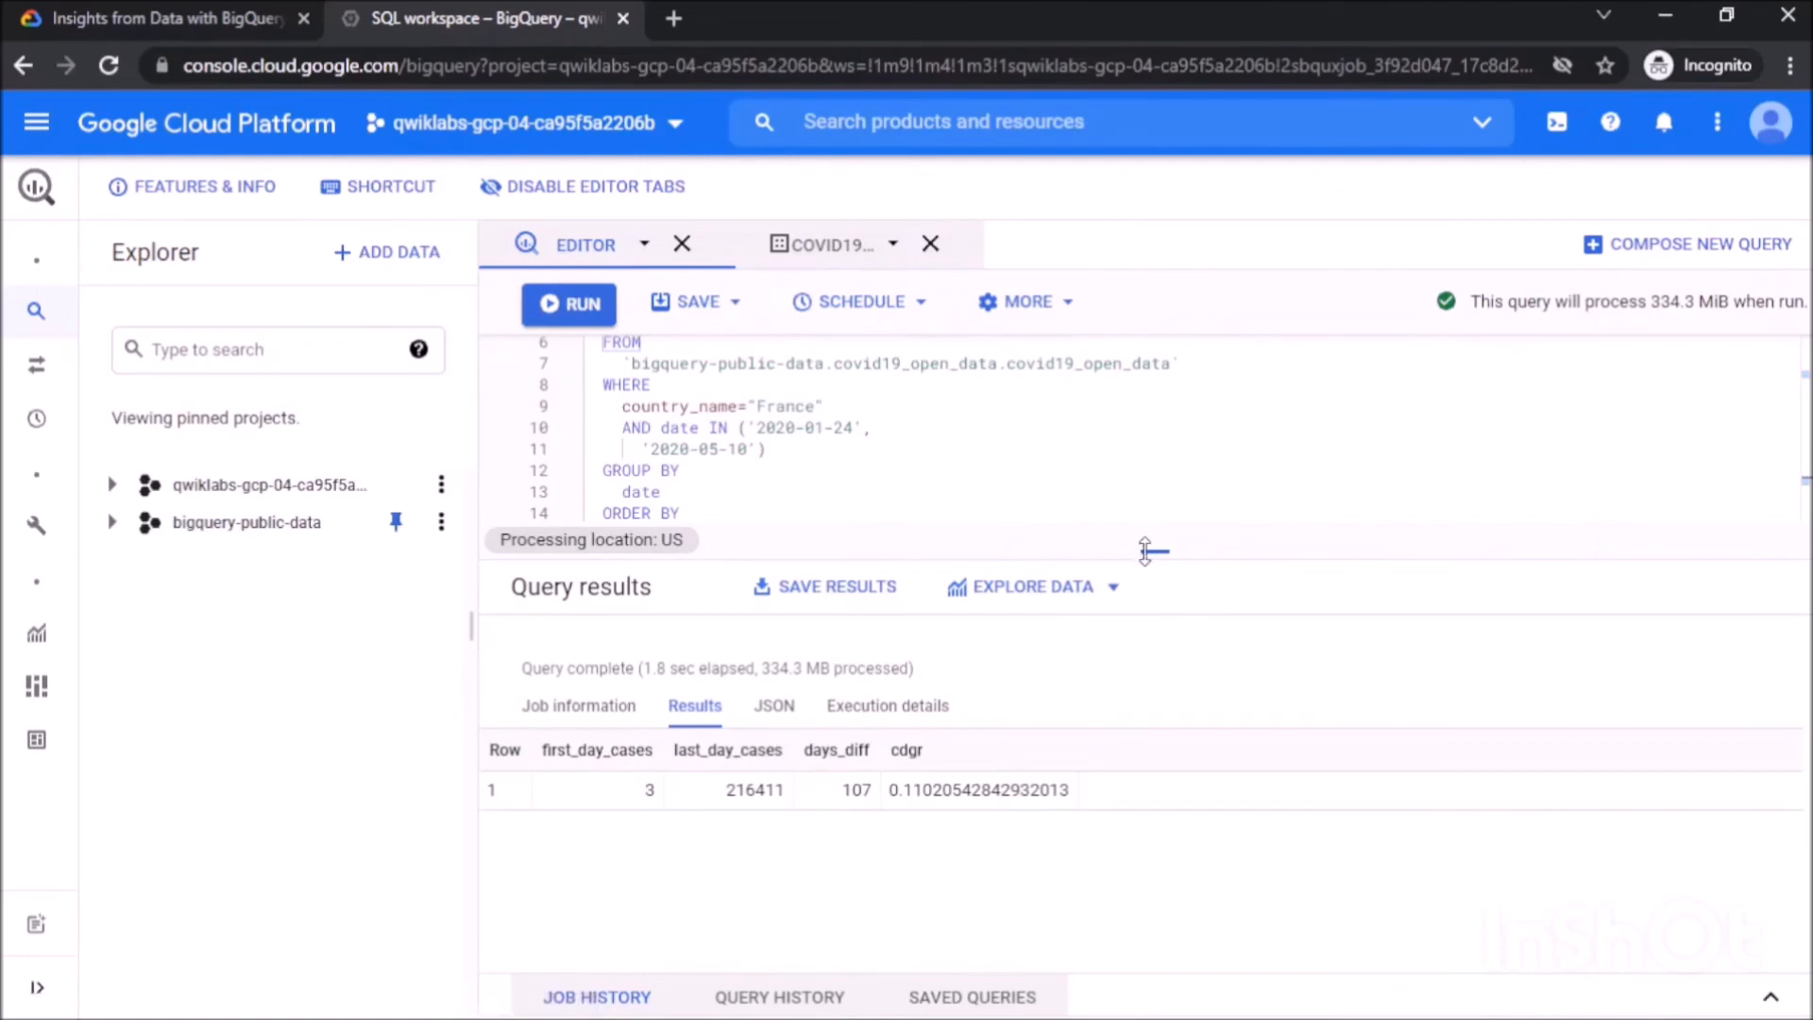
pyautogui.click(137, 11)
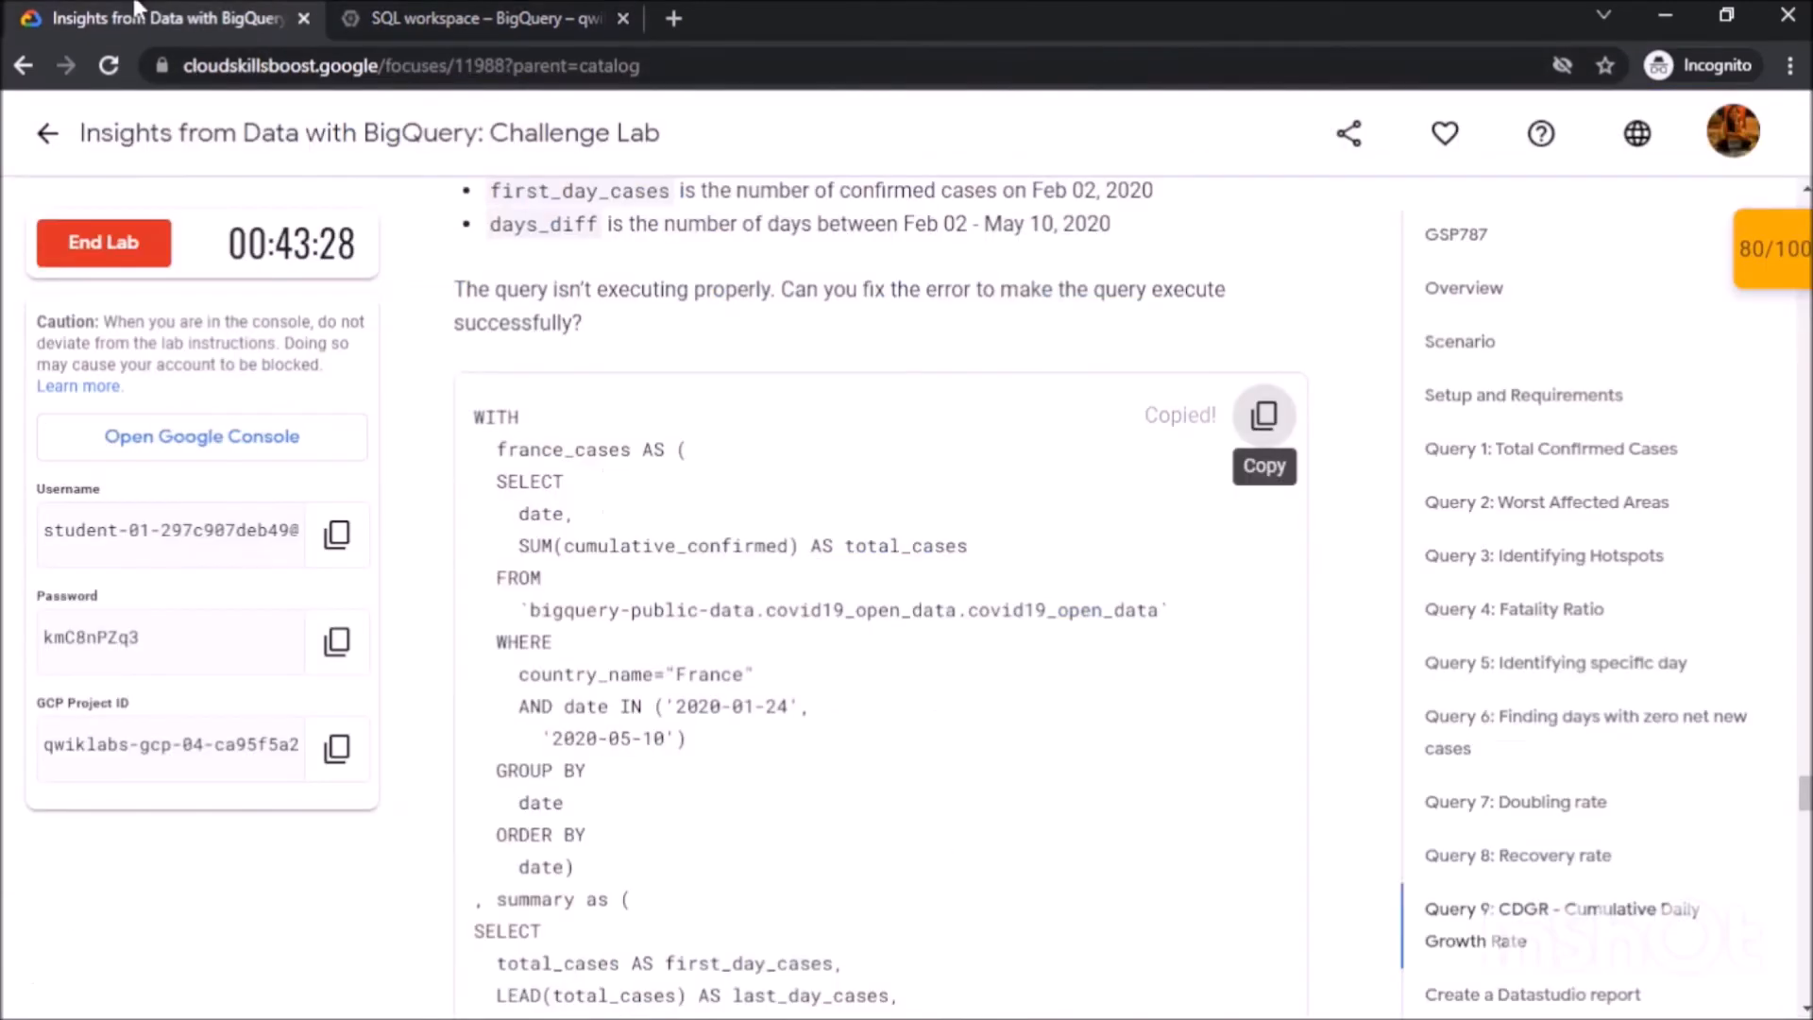
pyautogui.scroll(-12, 586, 534)
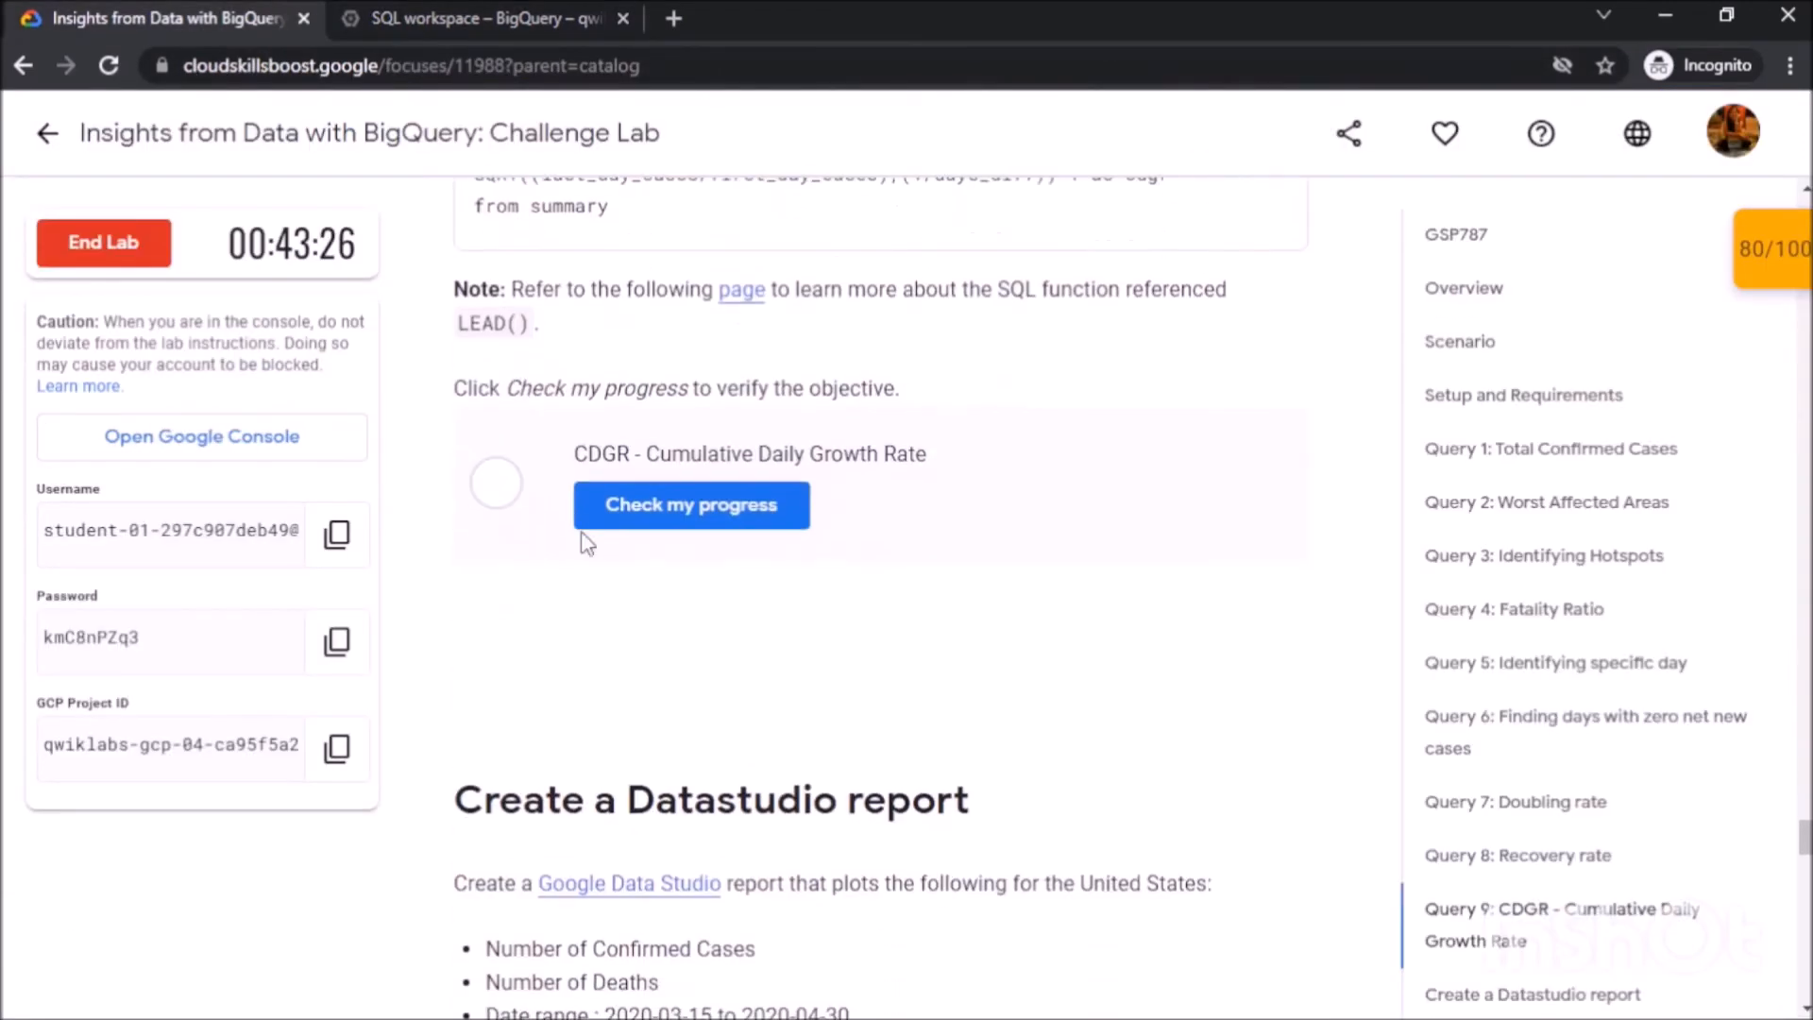
pyautogui.click(634, 506)
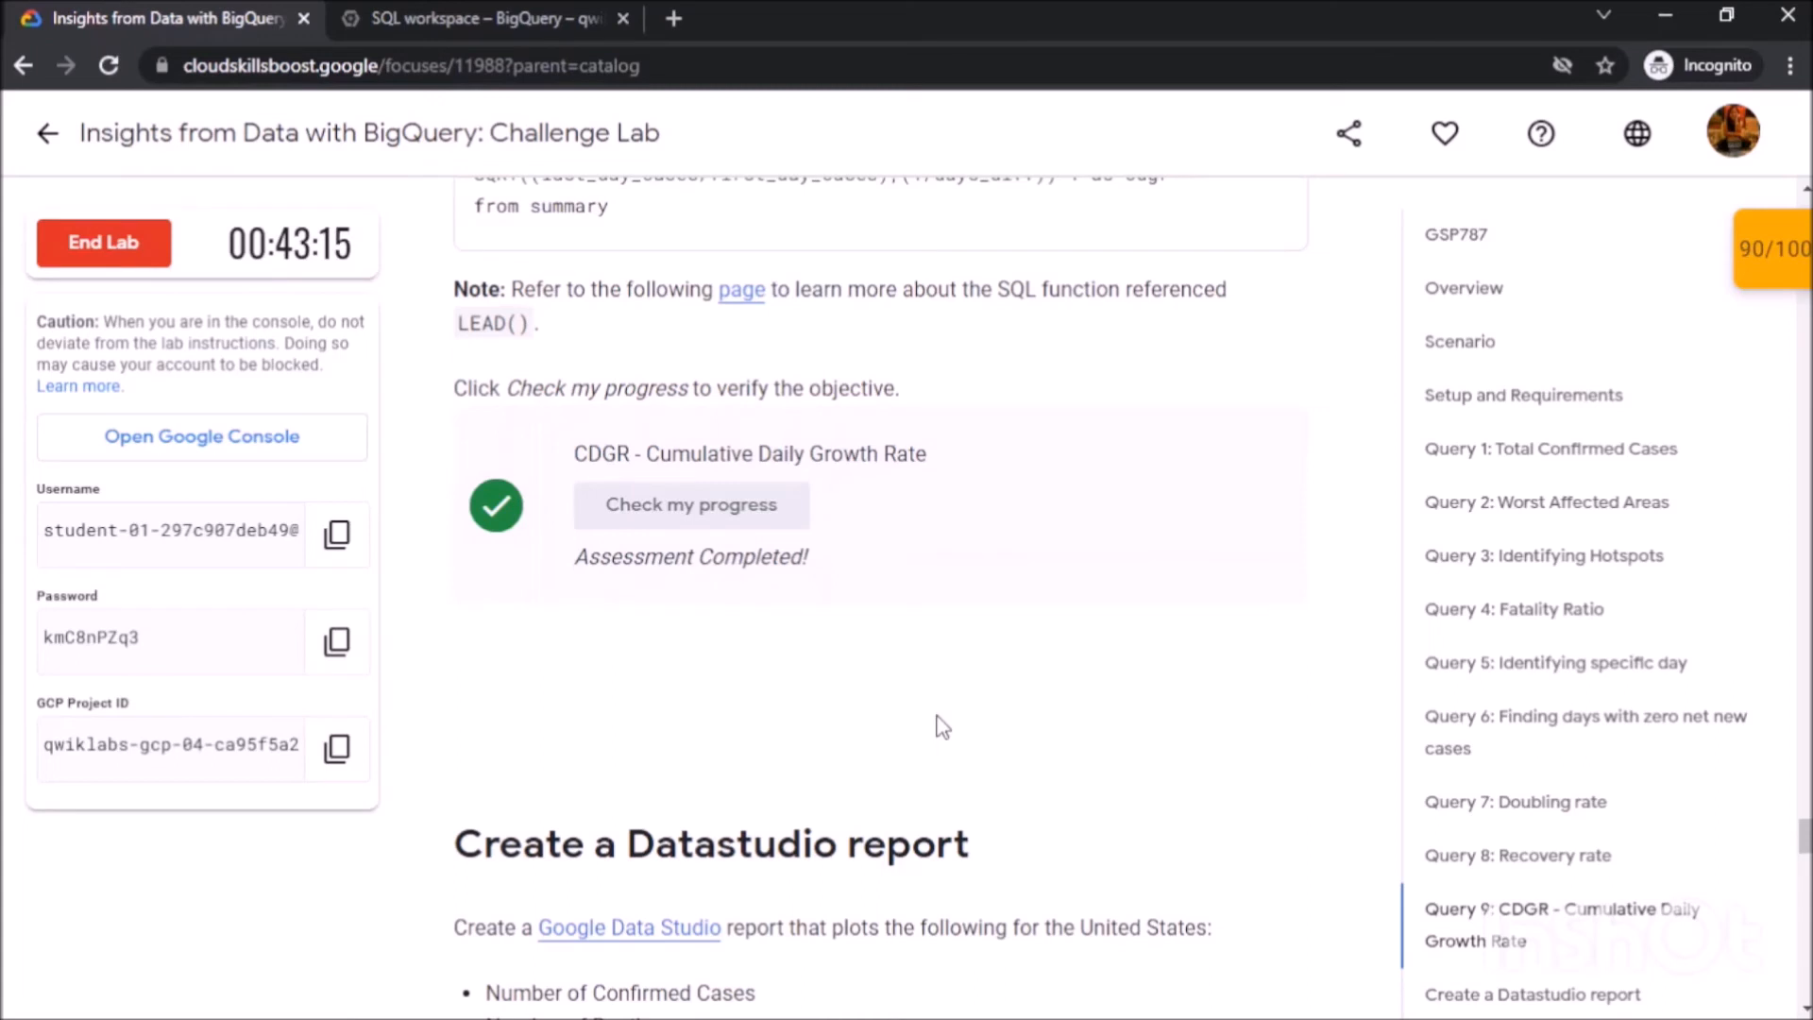
# Review the Create a Datastudio report task, open its Google Data Studio link in a new tab, and check the signed-in account.
pyautogui.scroll(-5, 942, 727)
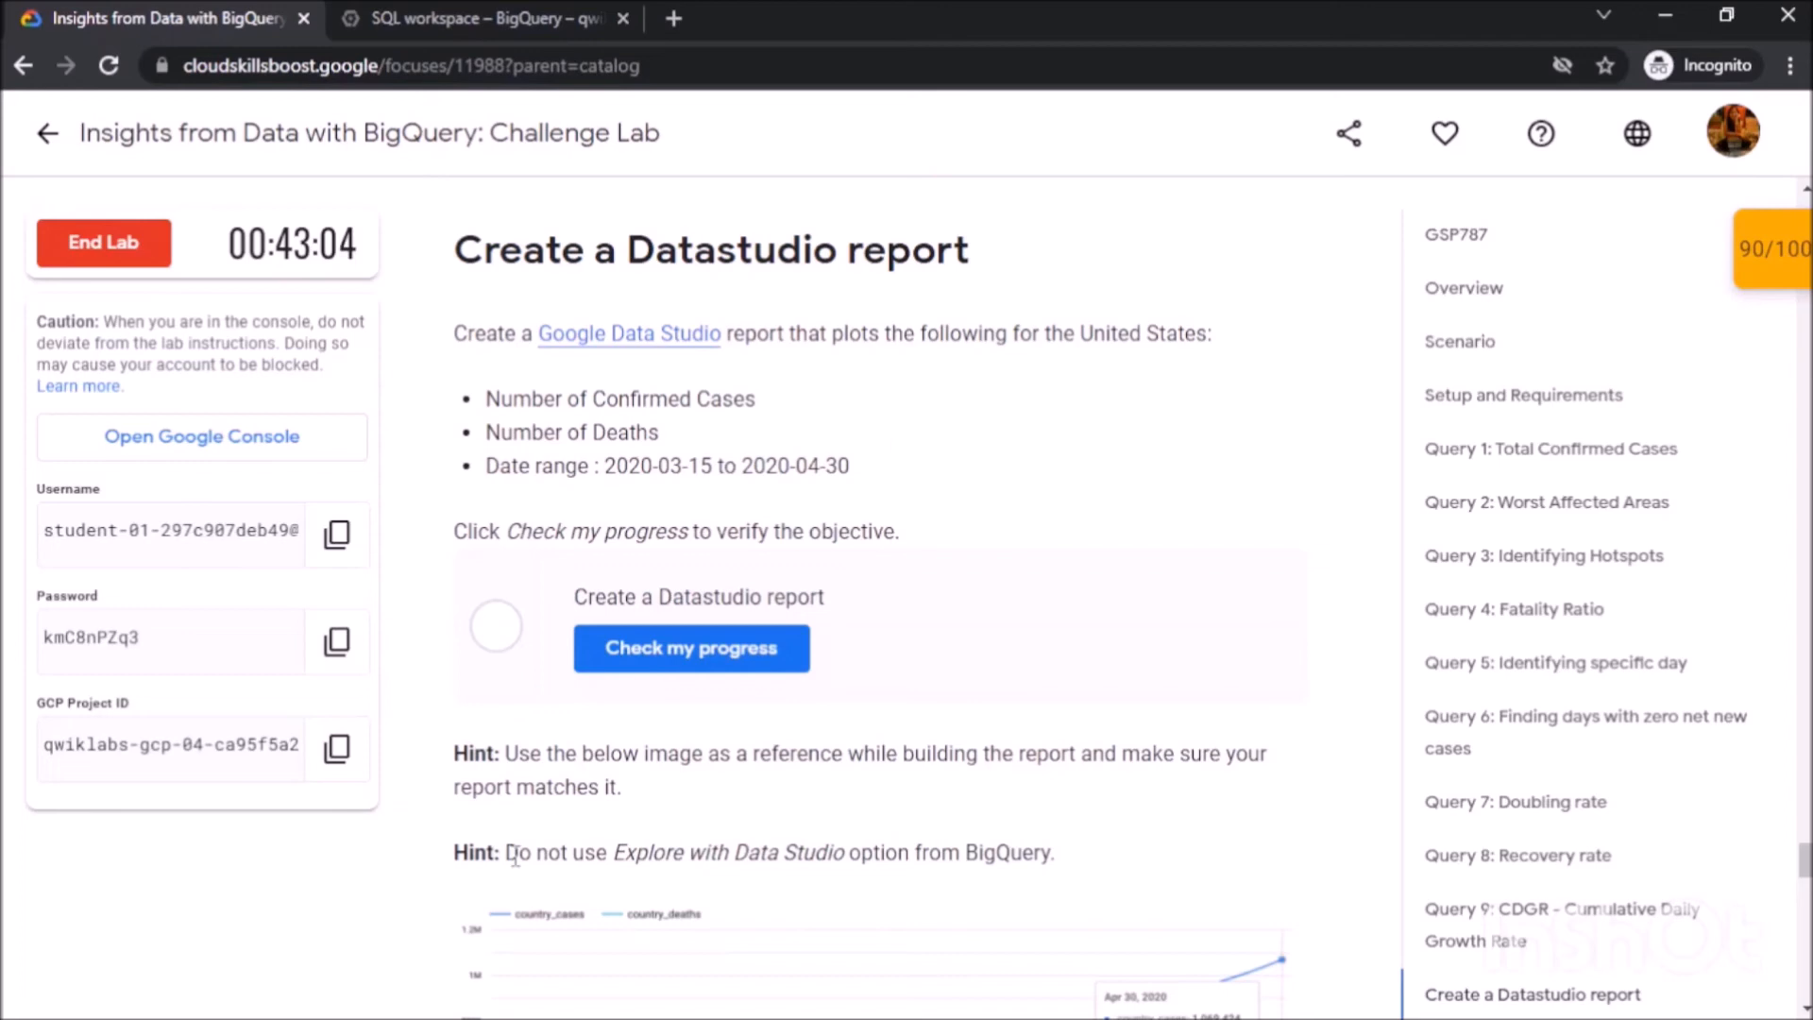
pyautogui.moveTo(512, 856); pyautogui.dragTo(1054, 853)
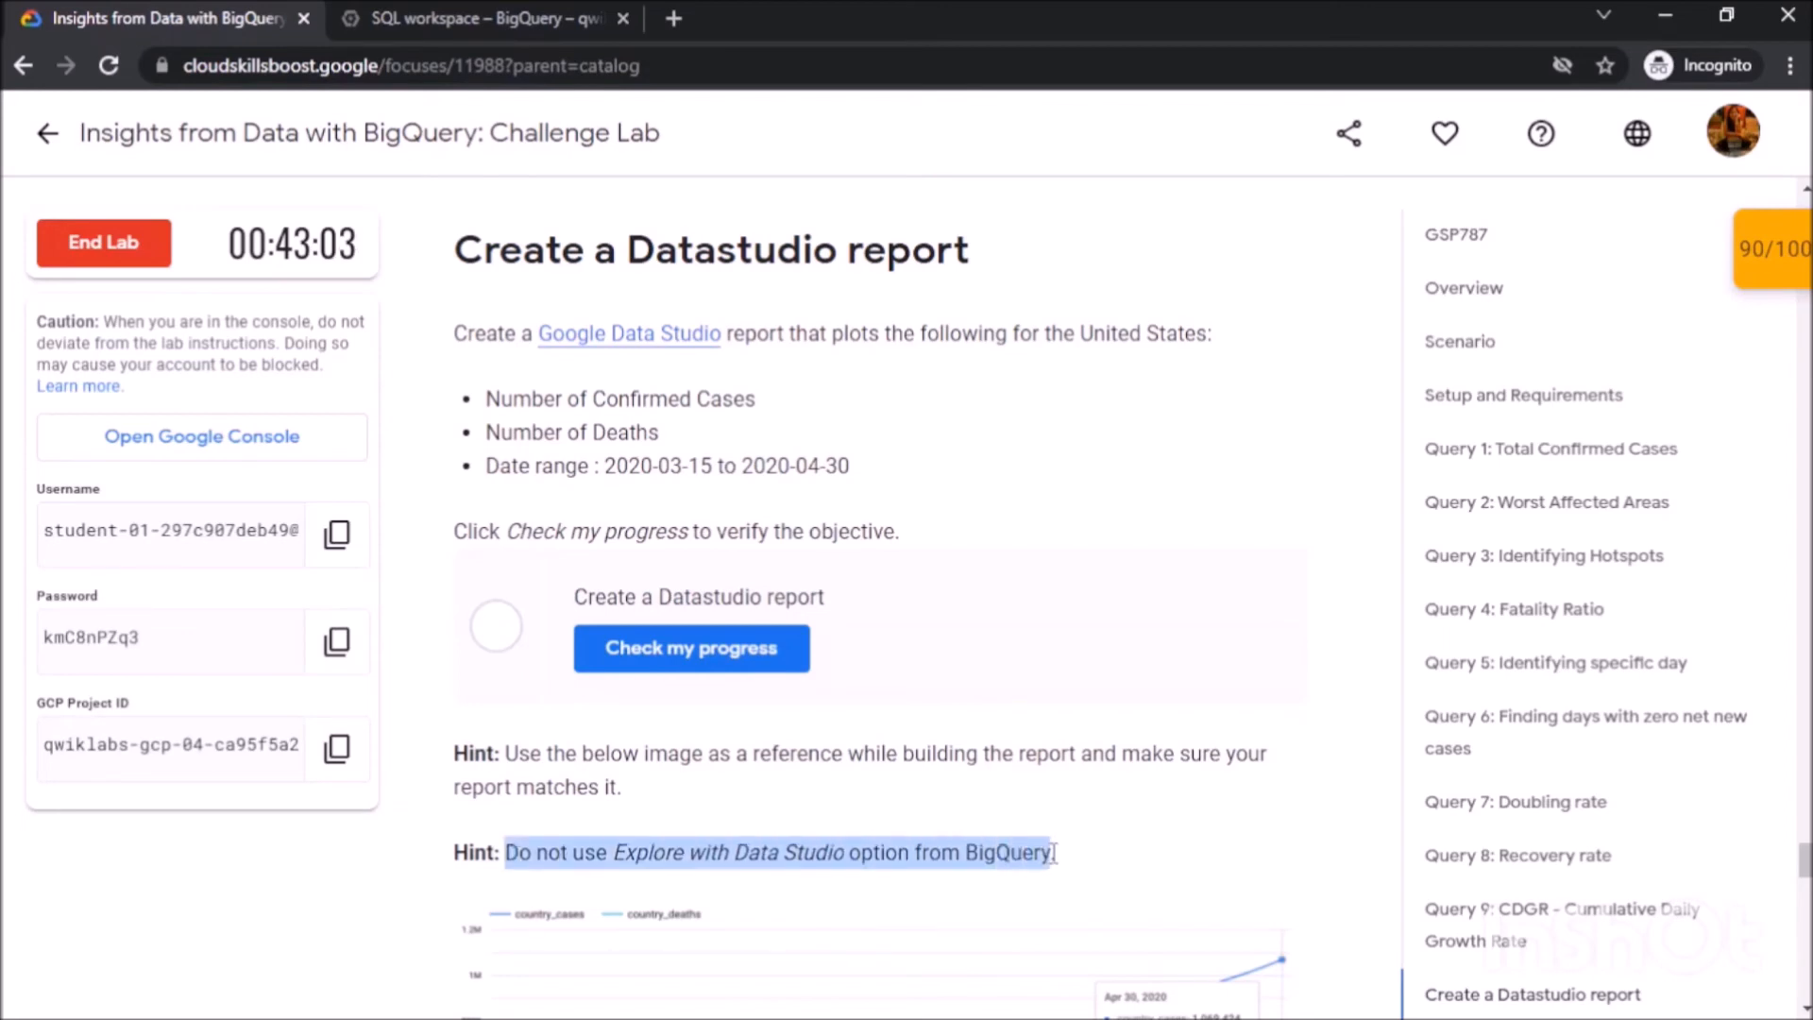
pyautogui.click(1054, 852)
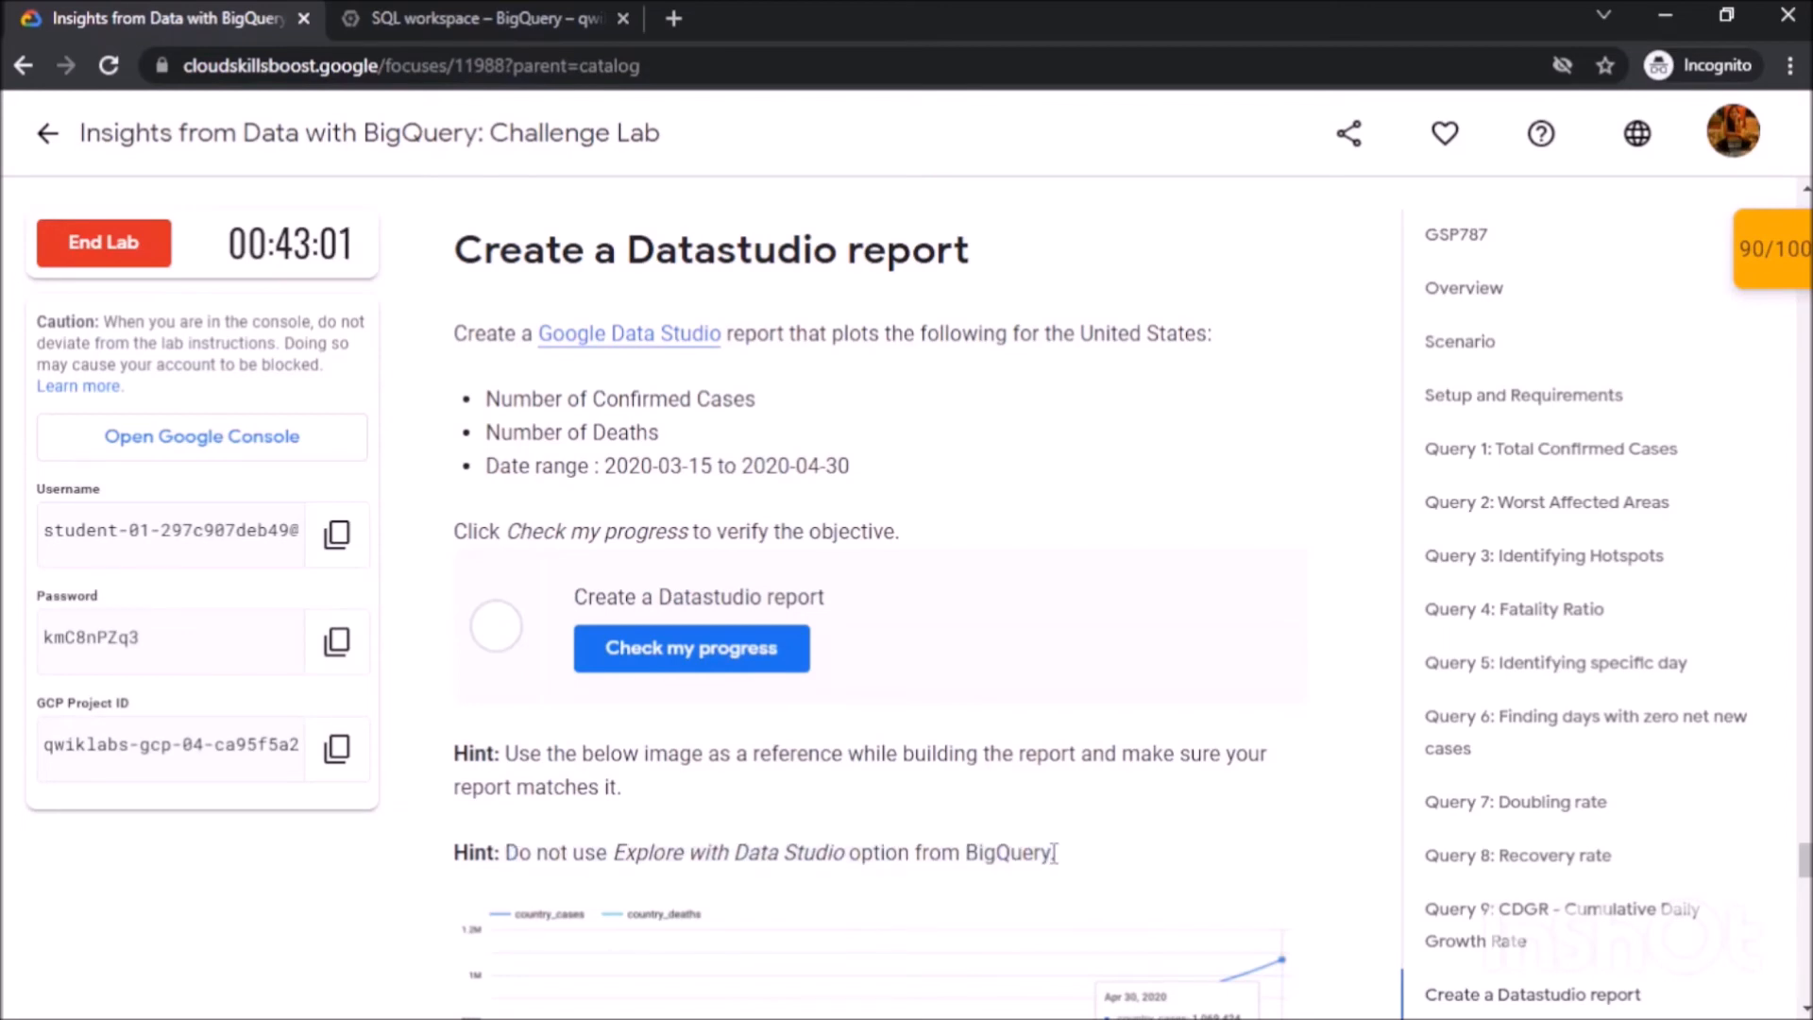
pyautogui.click(464, 14)
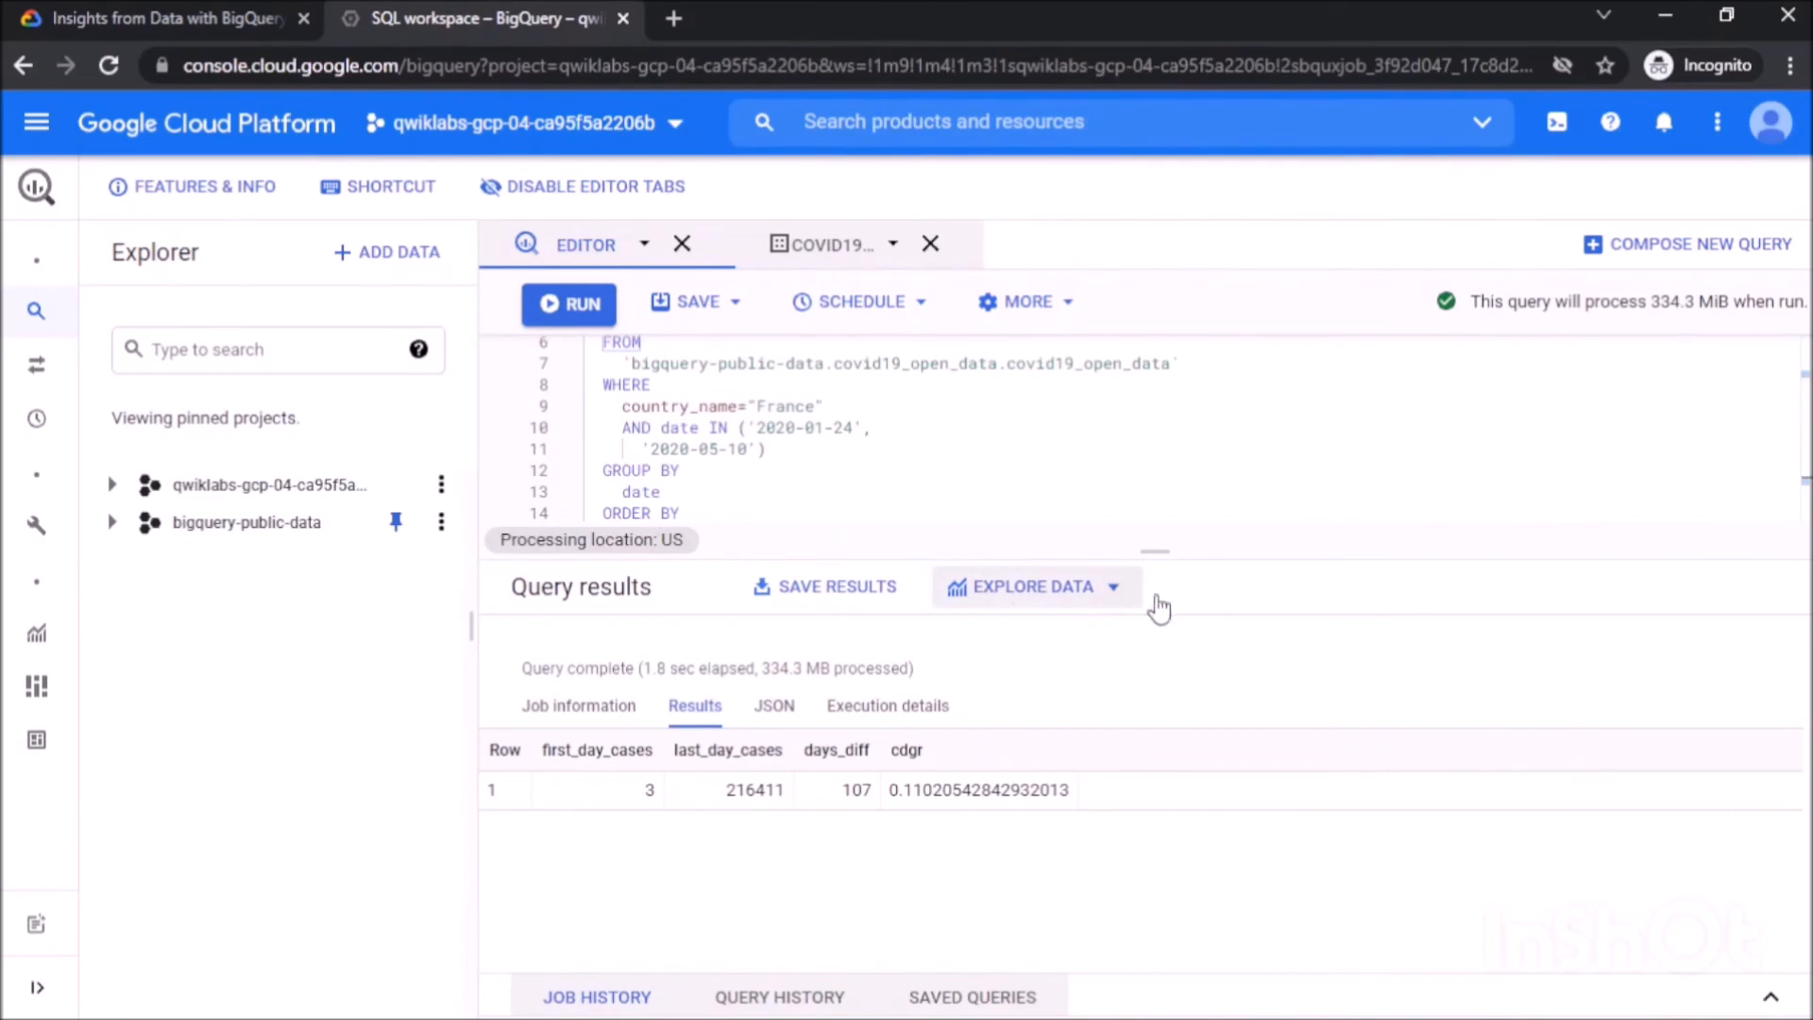
pyautogui.click(142, 15)
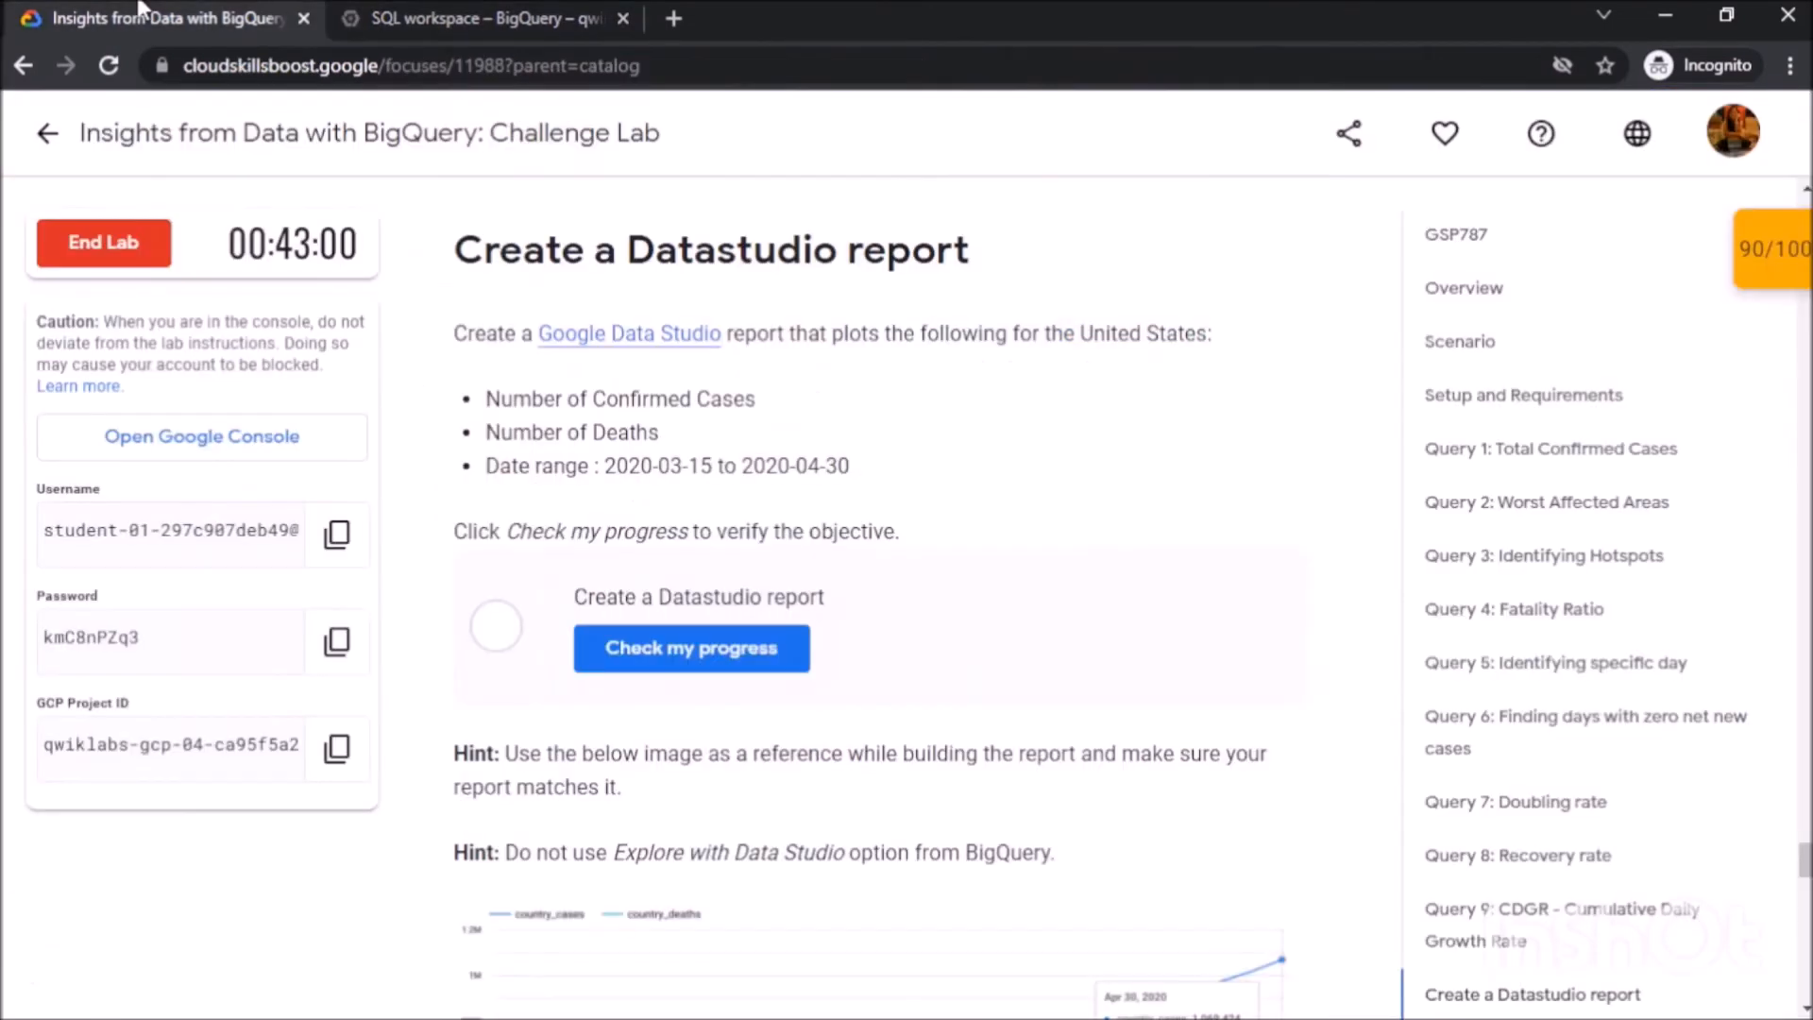
pyautogui.rightClick(654, 338)
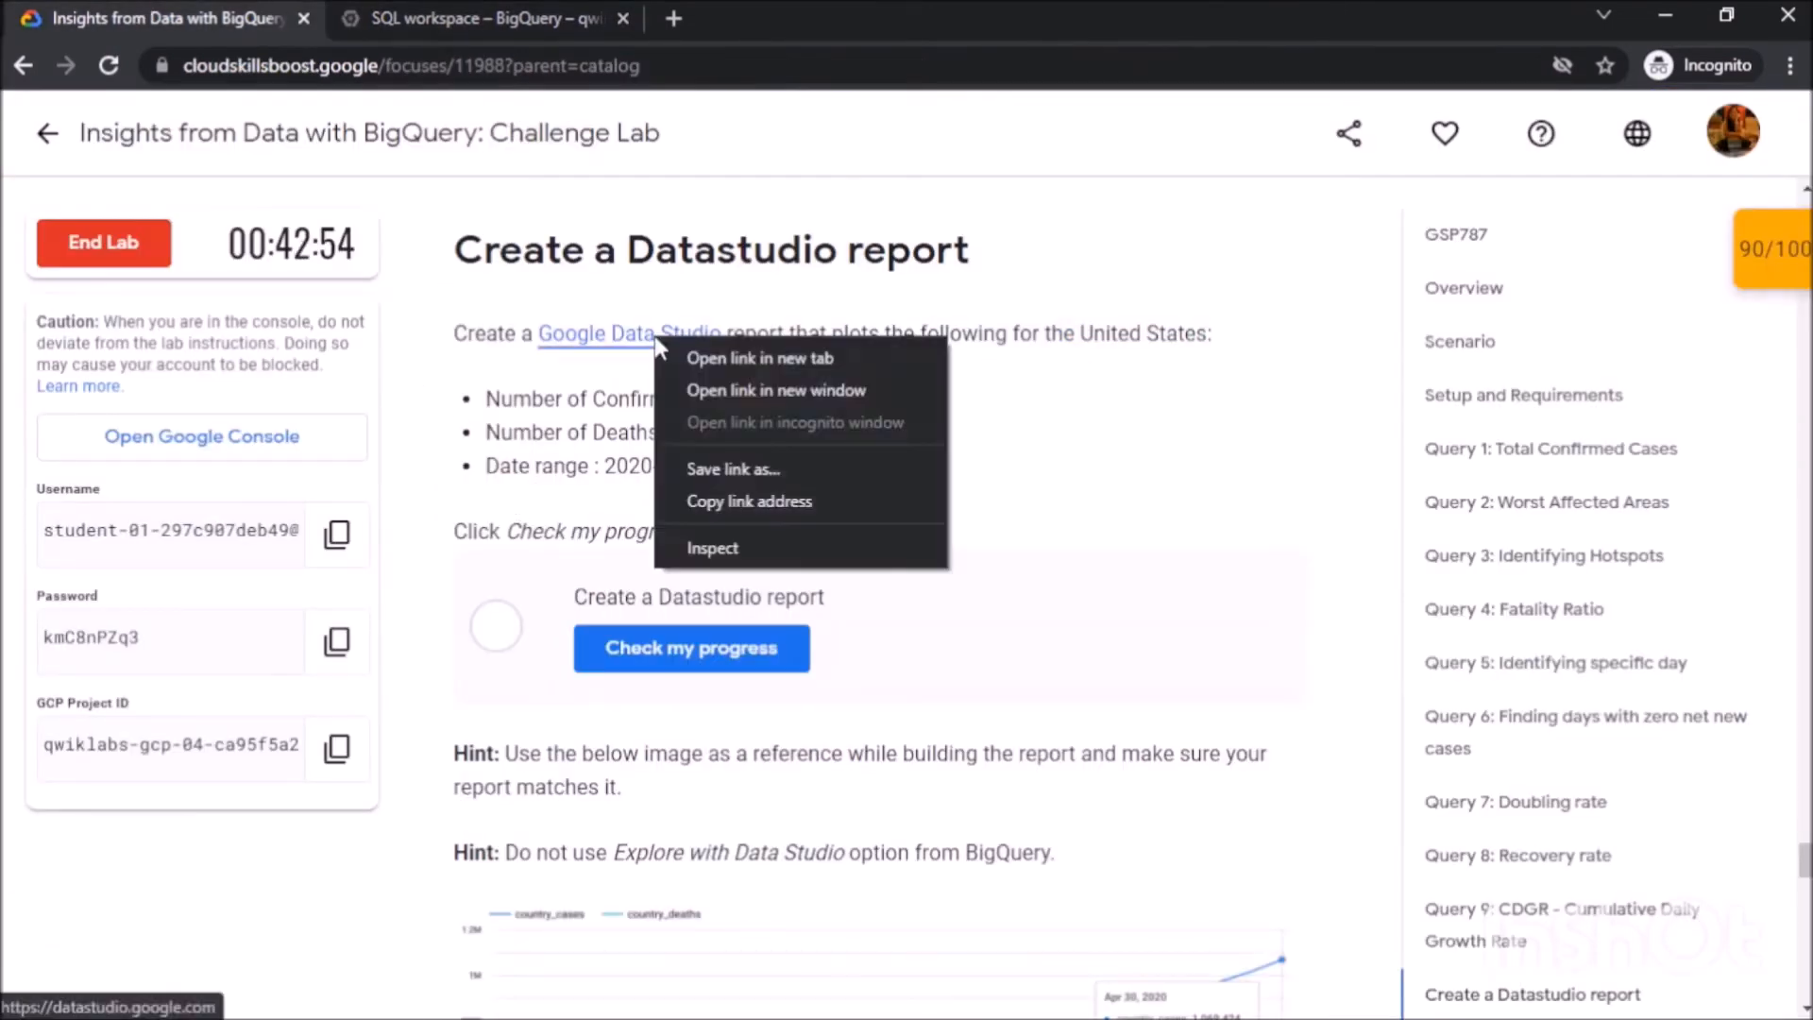
pyautogui.click(682, 357)
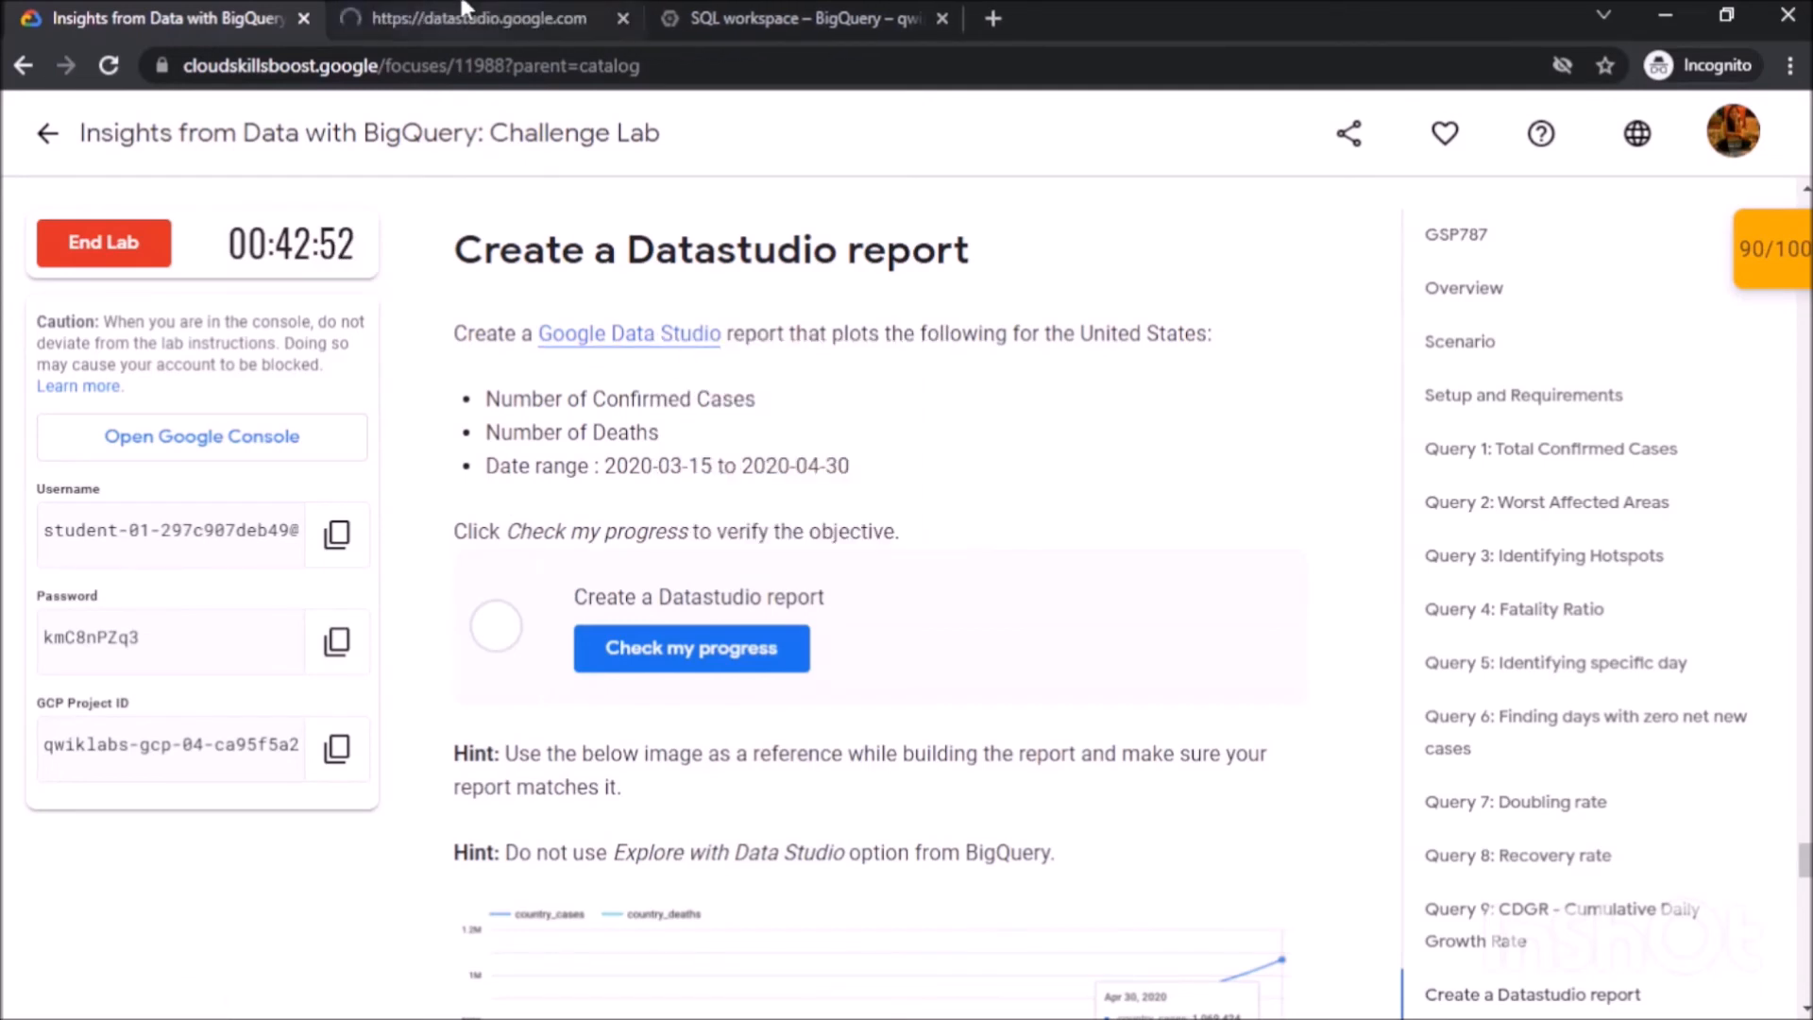
pyautogui.click(465, 14)
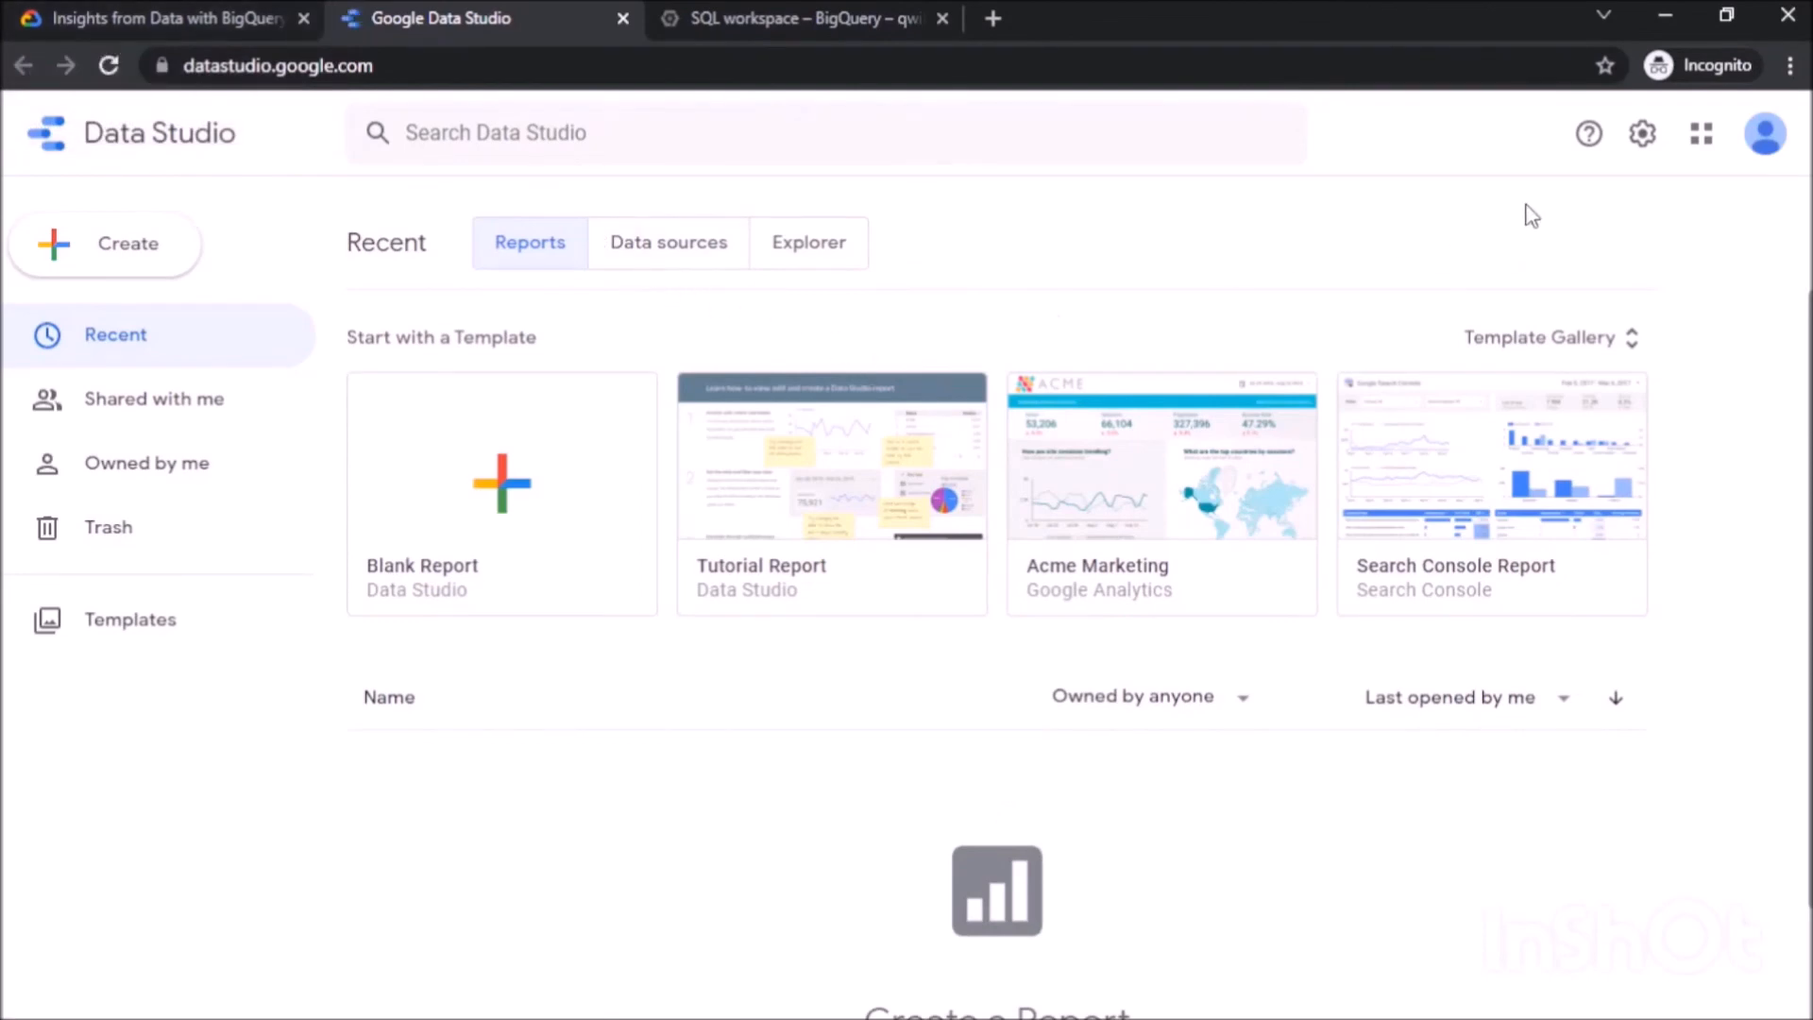
pyautogui.click(1782, 147)
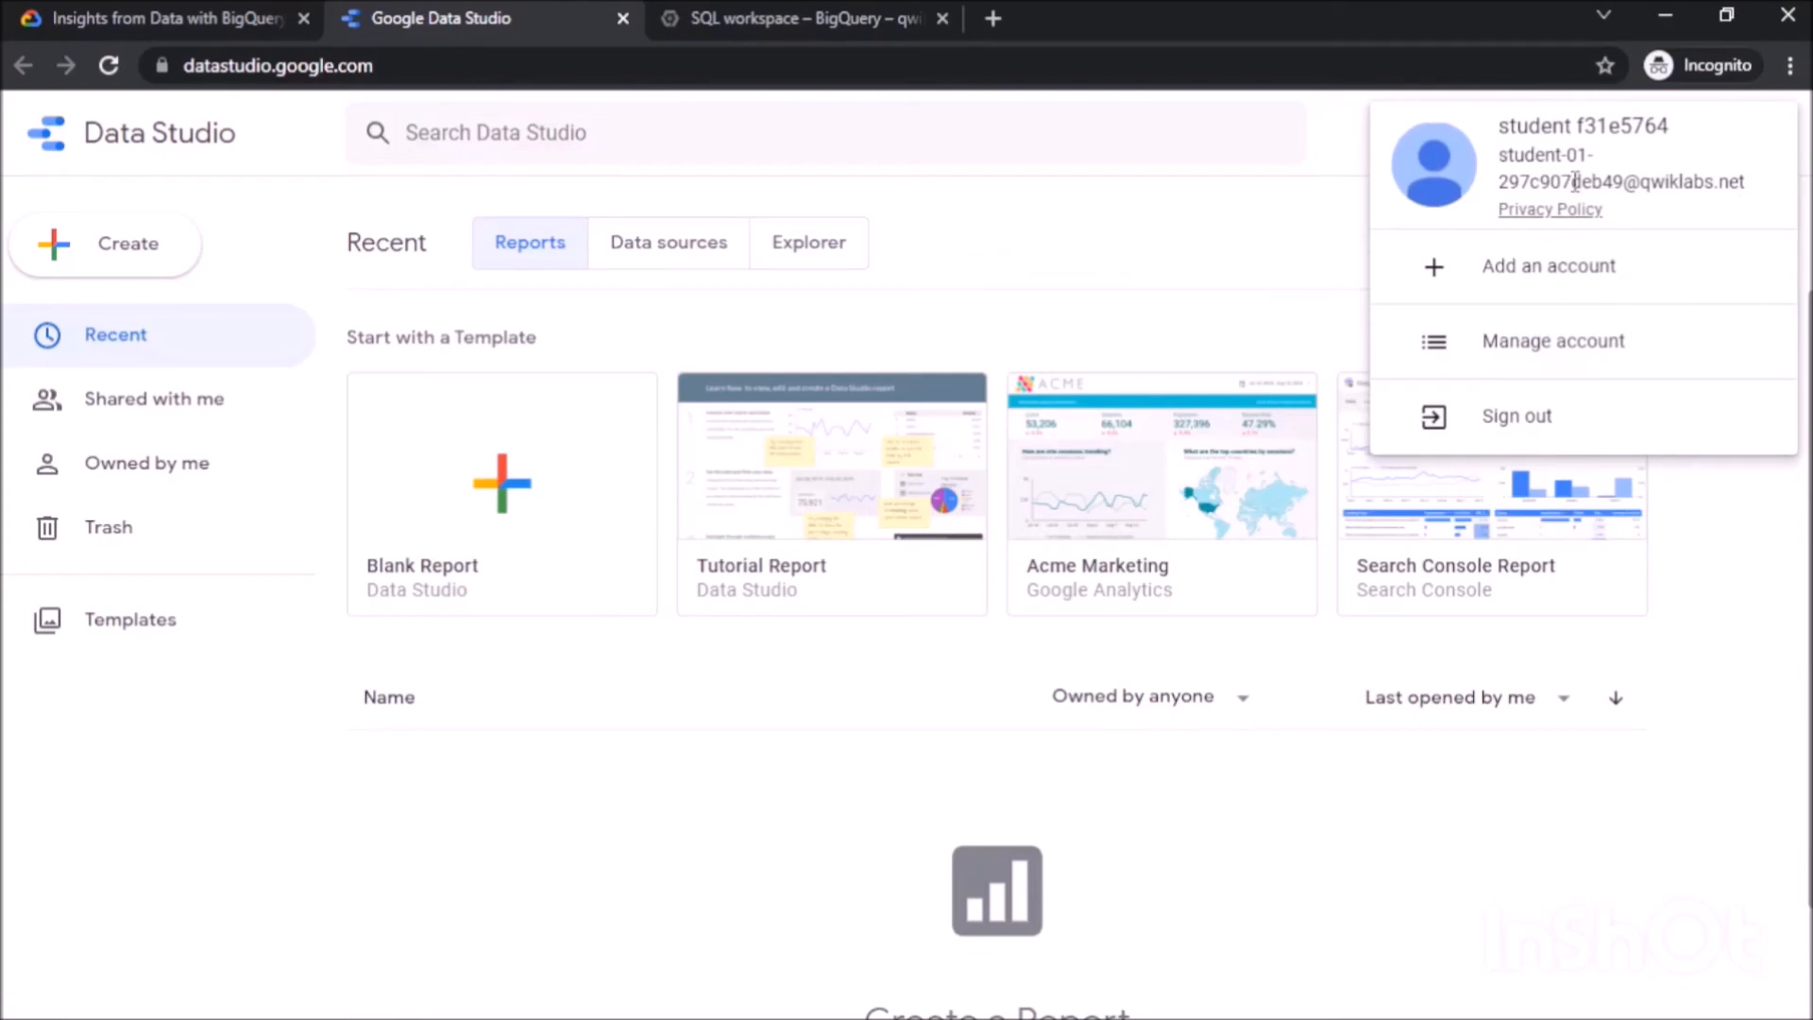
pyautogui.click(1272, 216)
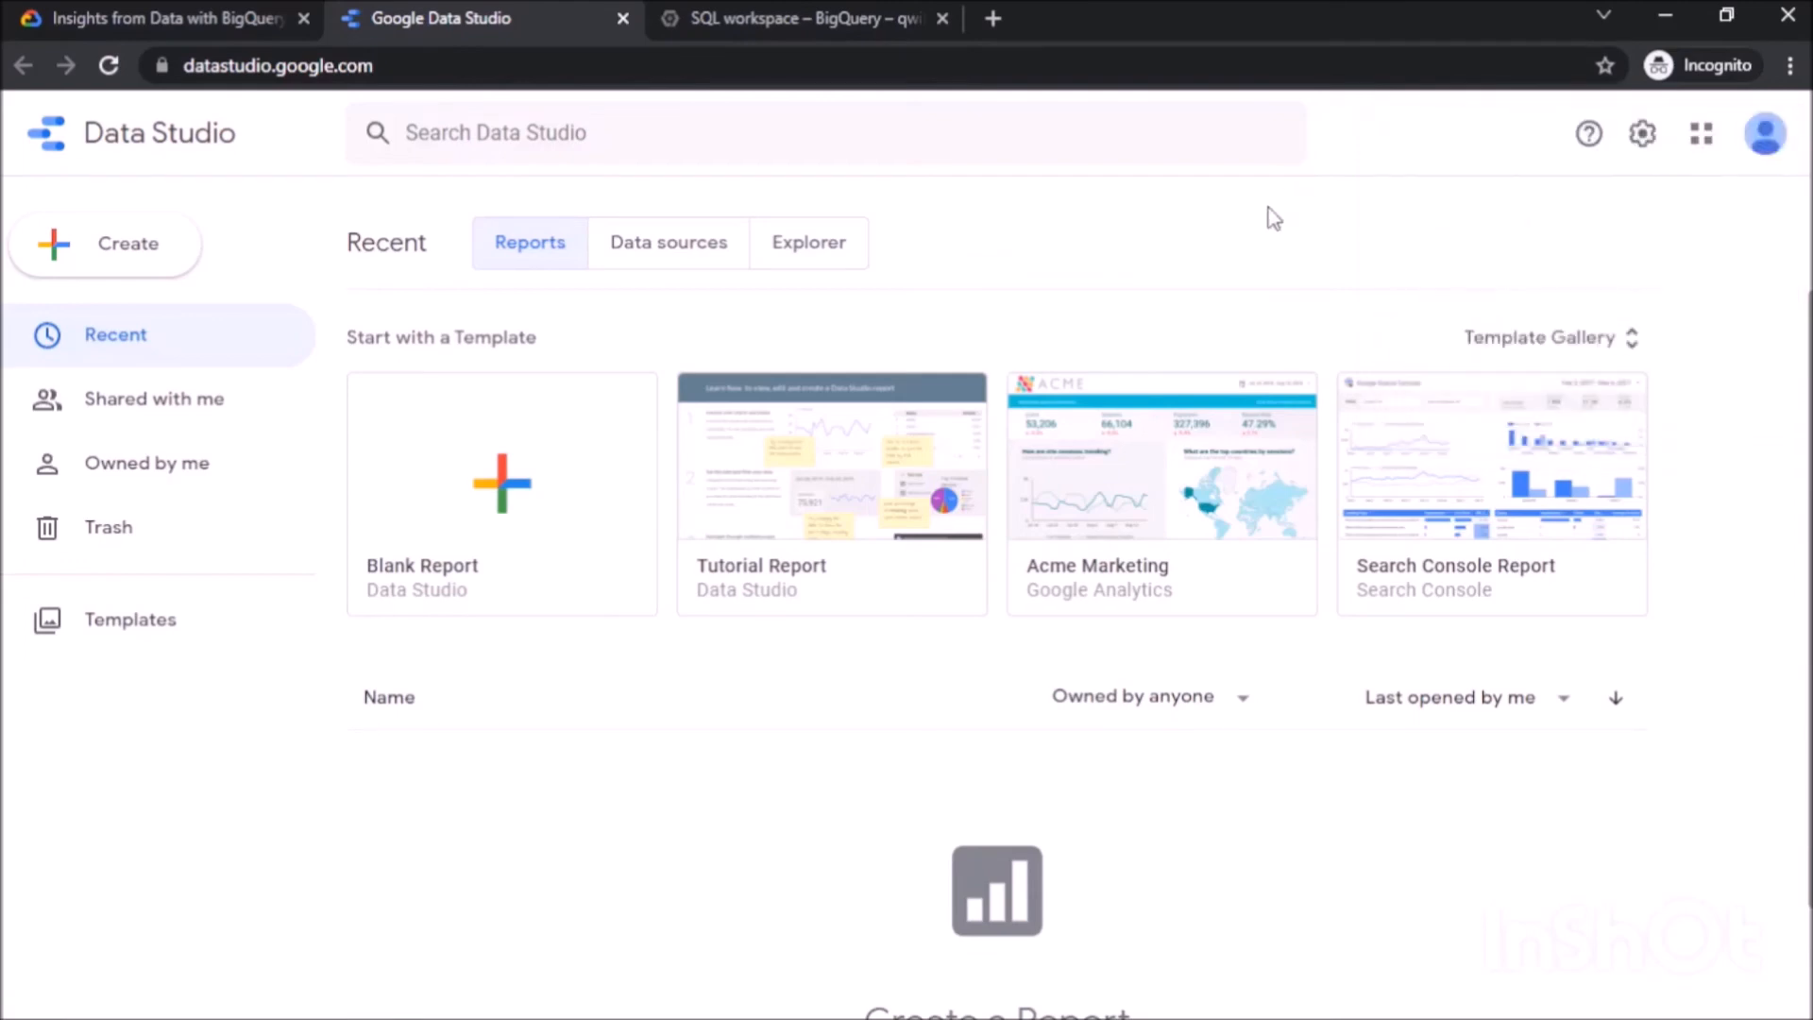
# Start a blank report and complete the basic account info with country India, a company name and the terms accepted.
pyautogui.click(484, 436)
pyautogui.click(554, 493)
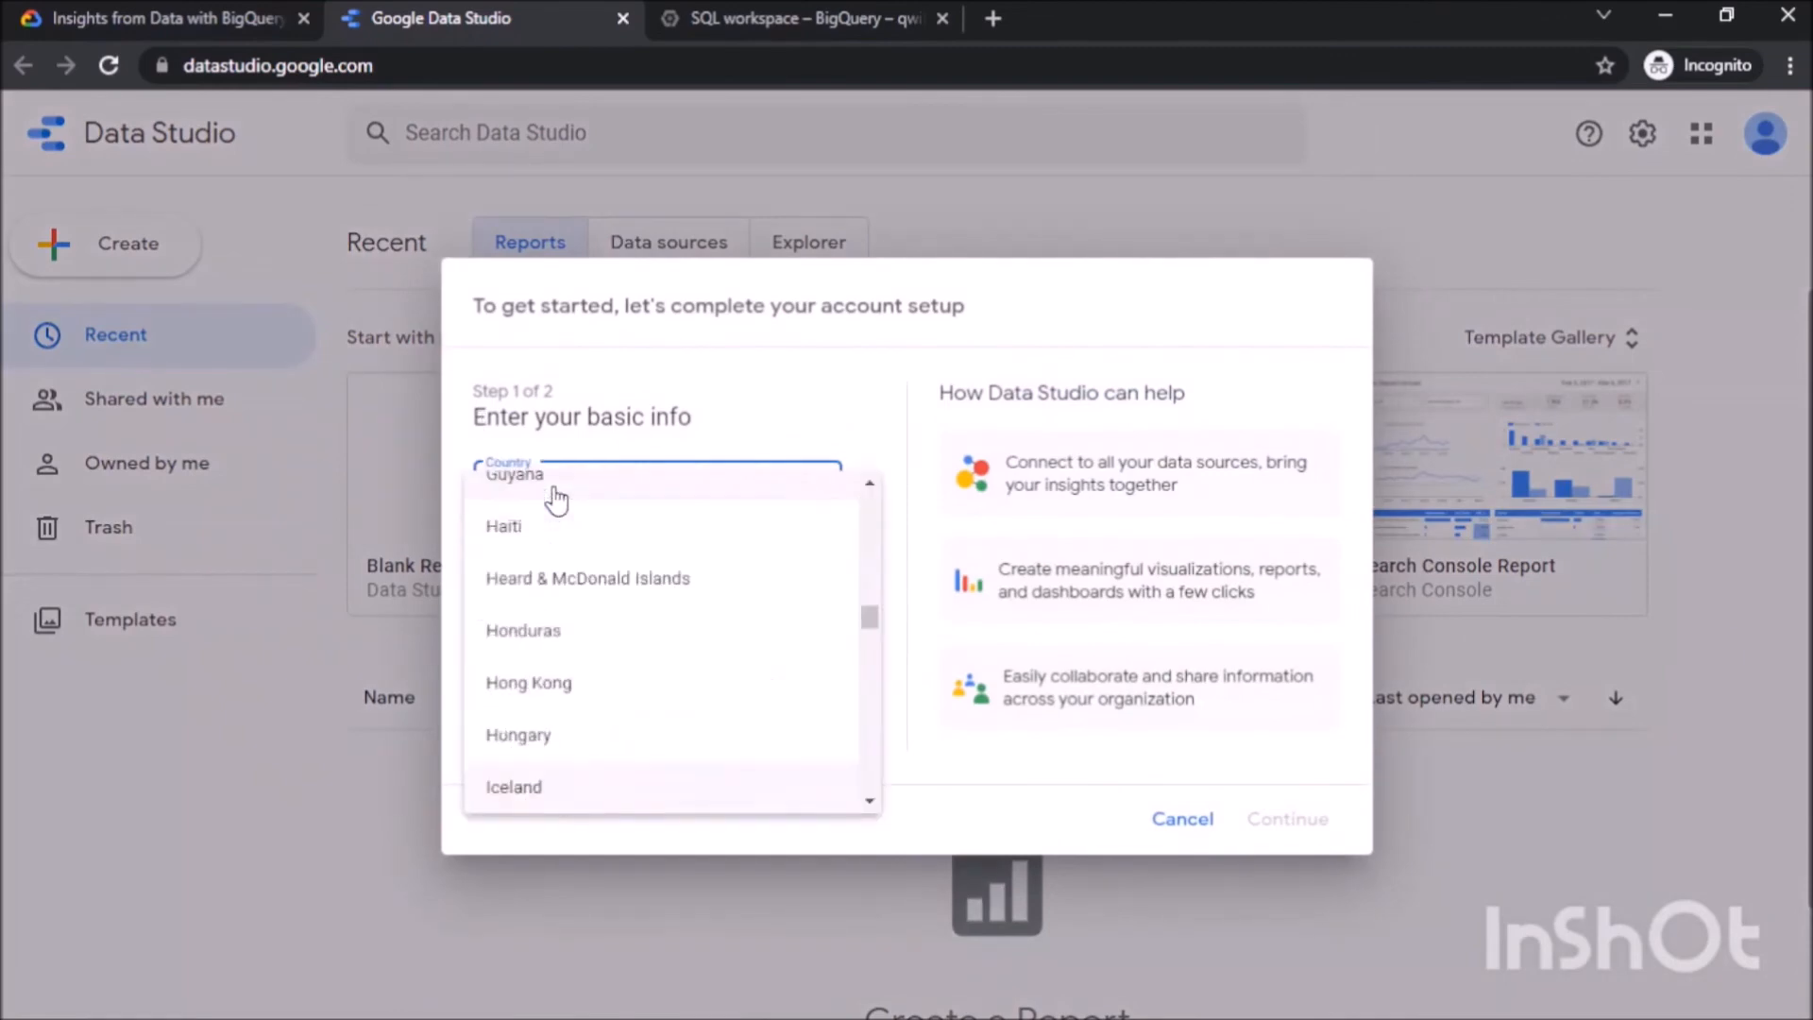
pyautogui.click(574, 546)
pyautogui.click(599, 589)
pyautogui.write('SIES SIT')
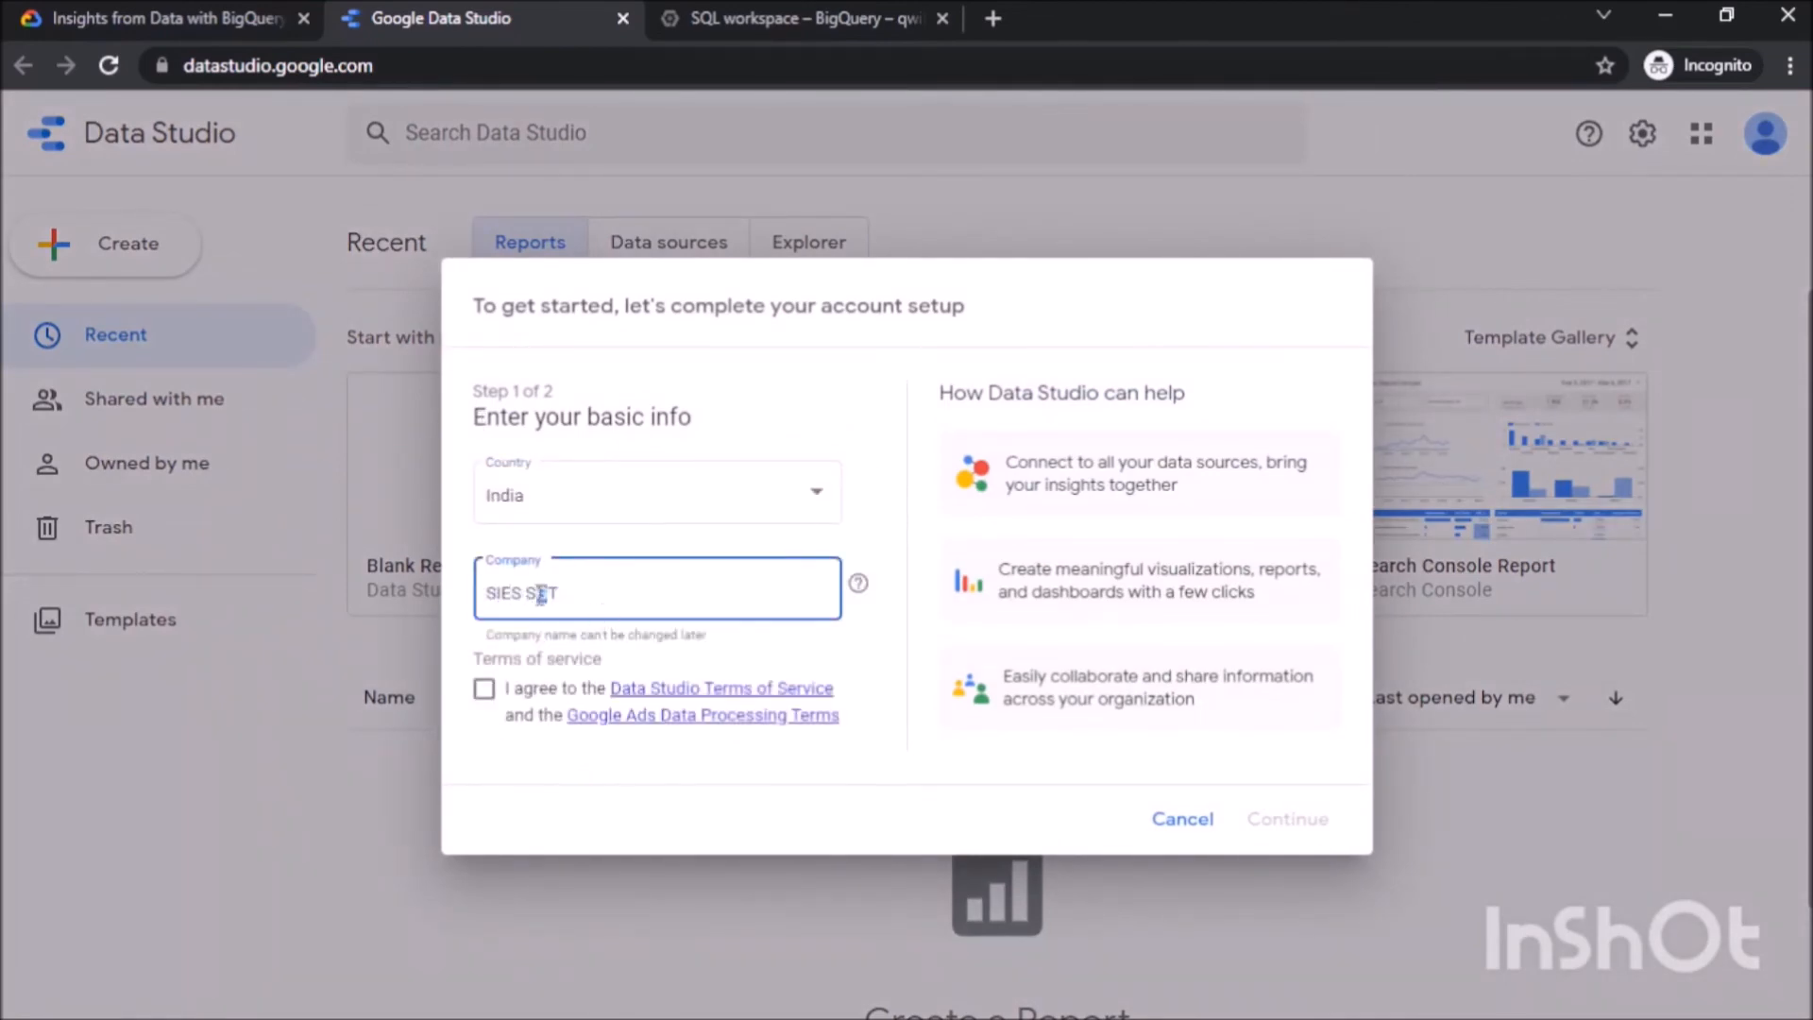
pyautogui.tripleClick(540, 595)
pyautogui.write('SIE')
pyautogui.click(483, 689)
pyautogui.click(1287, 818)
# Choose an answer for each of the three preferences in the second setup stage and finish the account setup.
pyautogui.click(502, 565)
pyautogui.click(501, 678)
pyautogui.click(501, 789)
pyautogui.click(1348, 887)
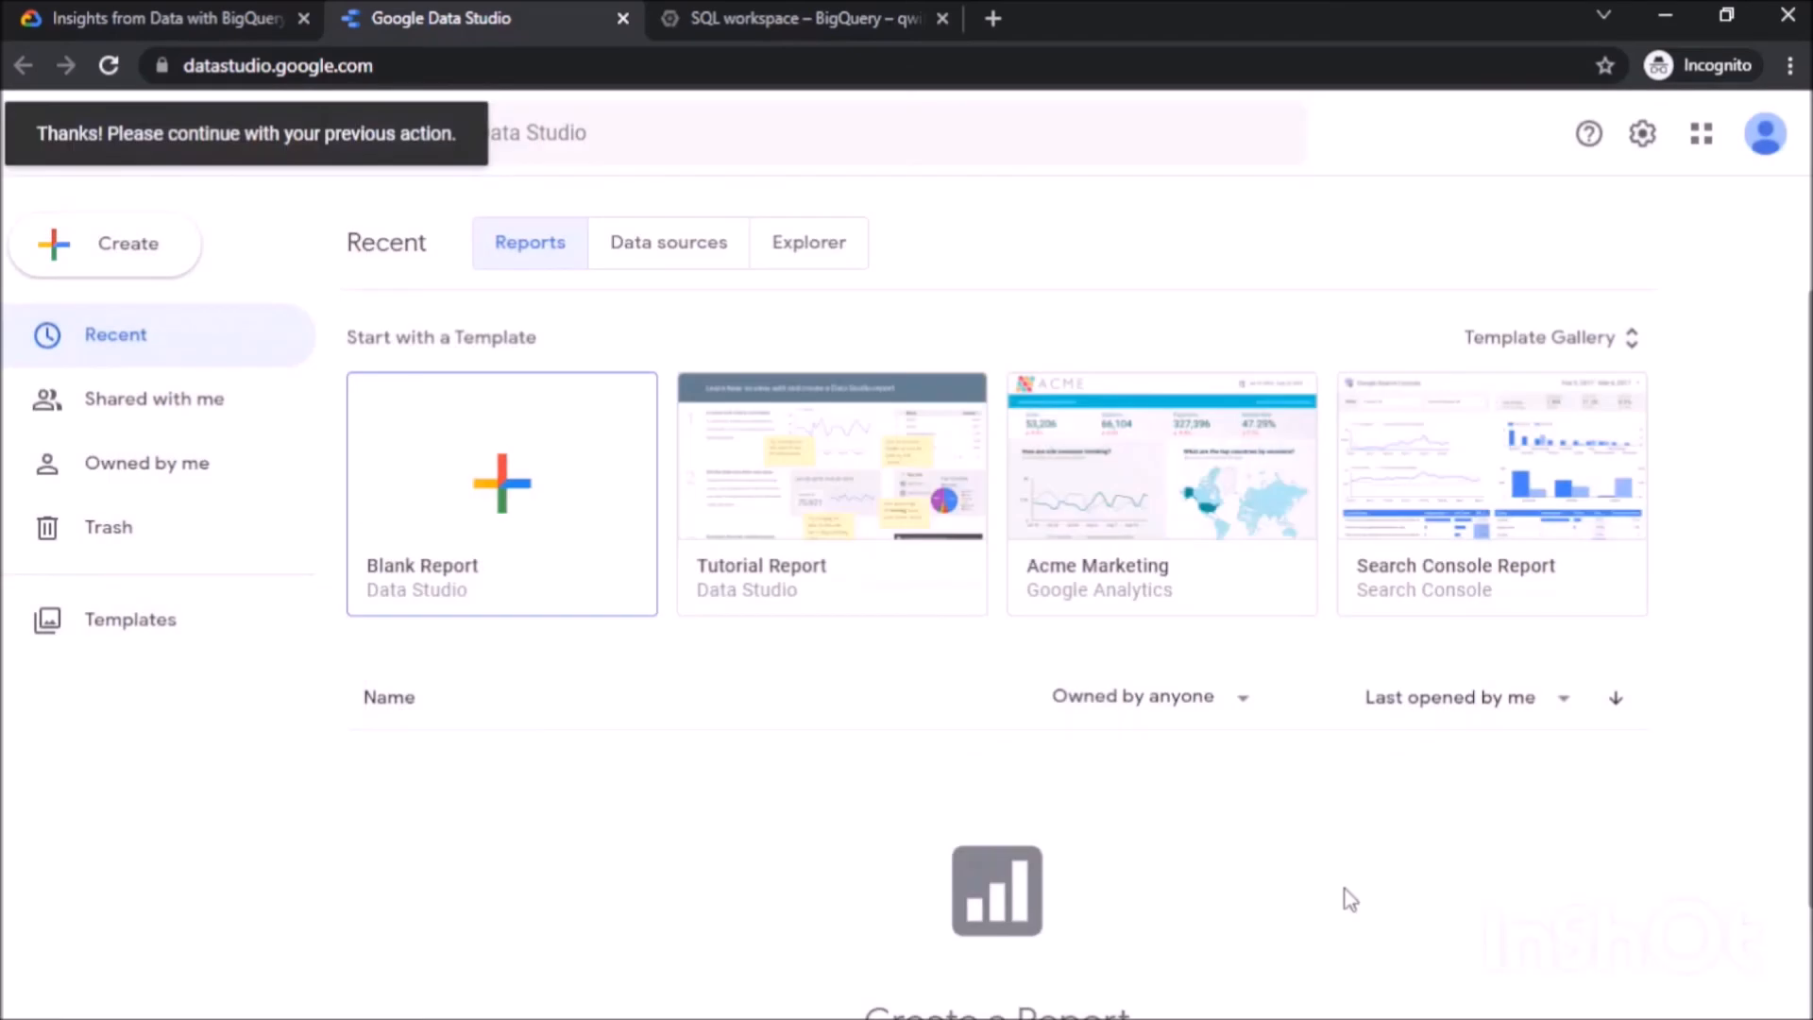
# Create a blank report and connect it to BigQuery through a custom query billed to the qwiklabs-gcp lab project.
pyautogui.click(529, 514)
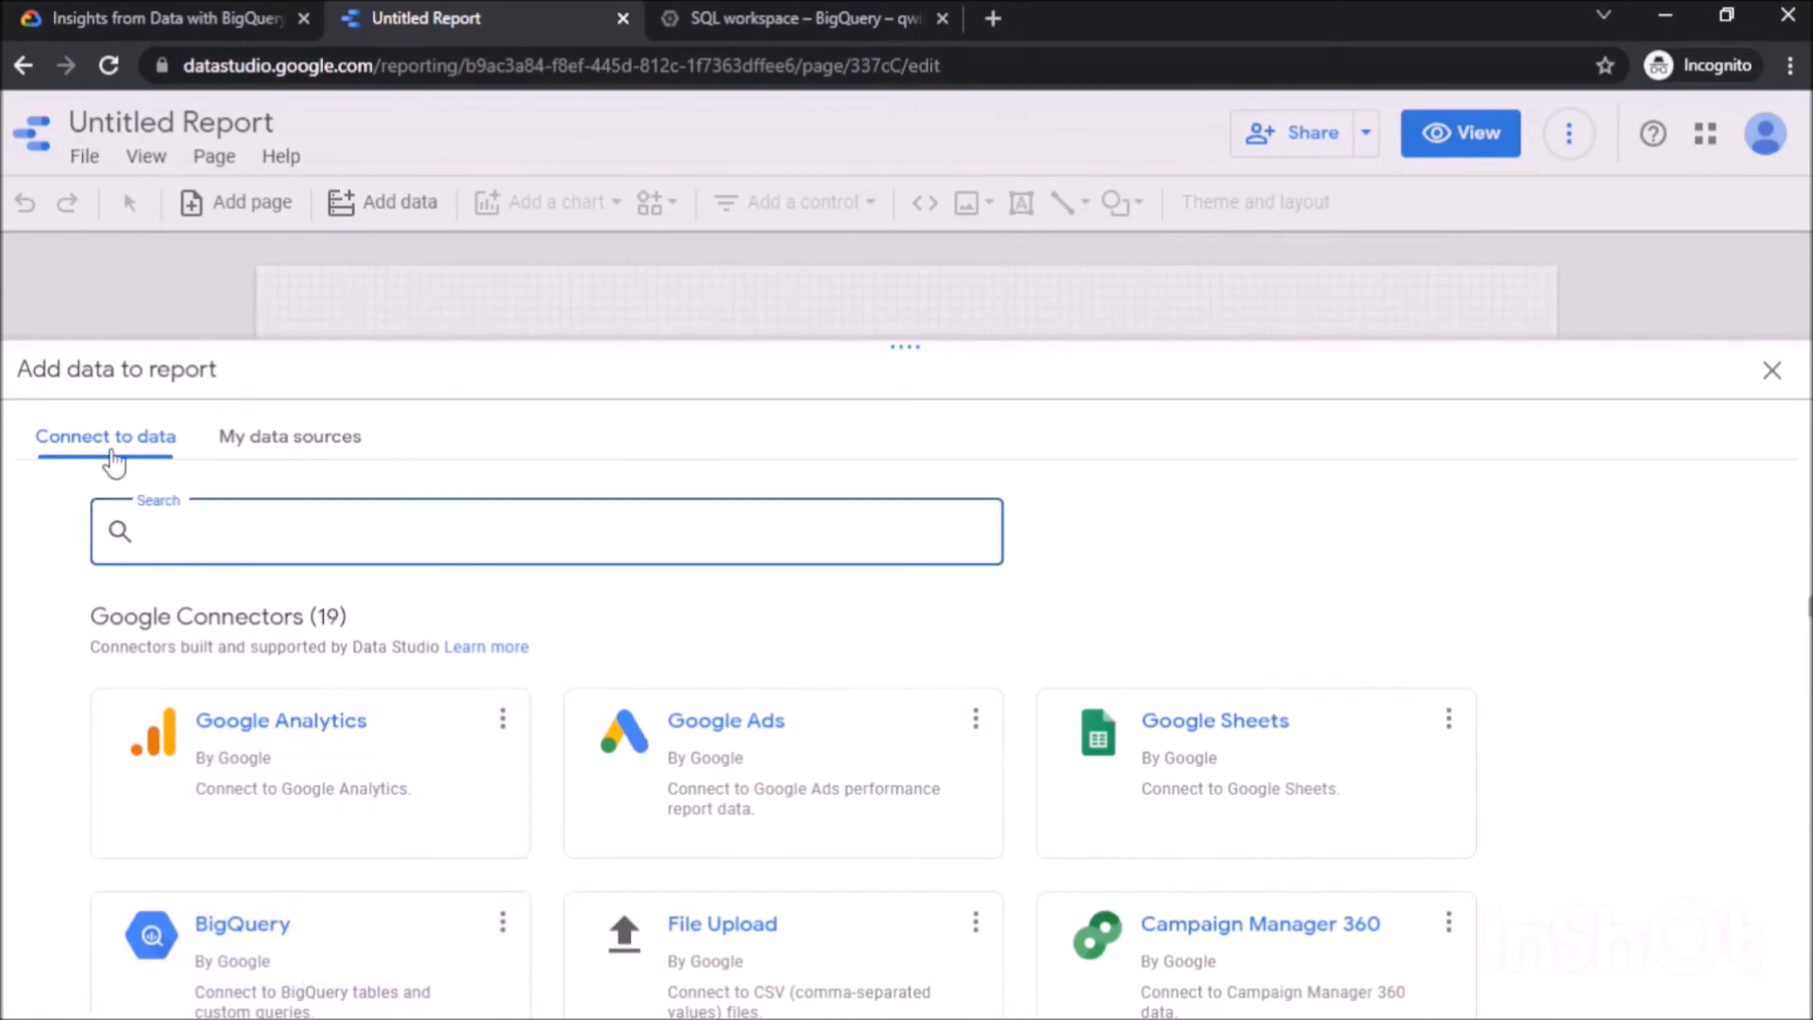
pyautogui.click(281, 930)
pyautogui.click(215, 893)
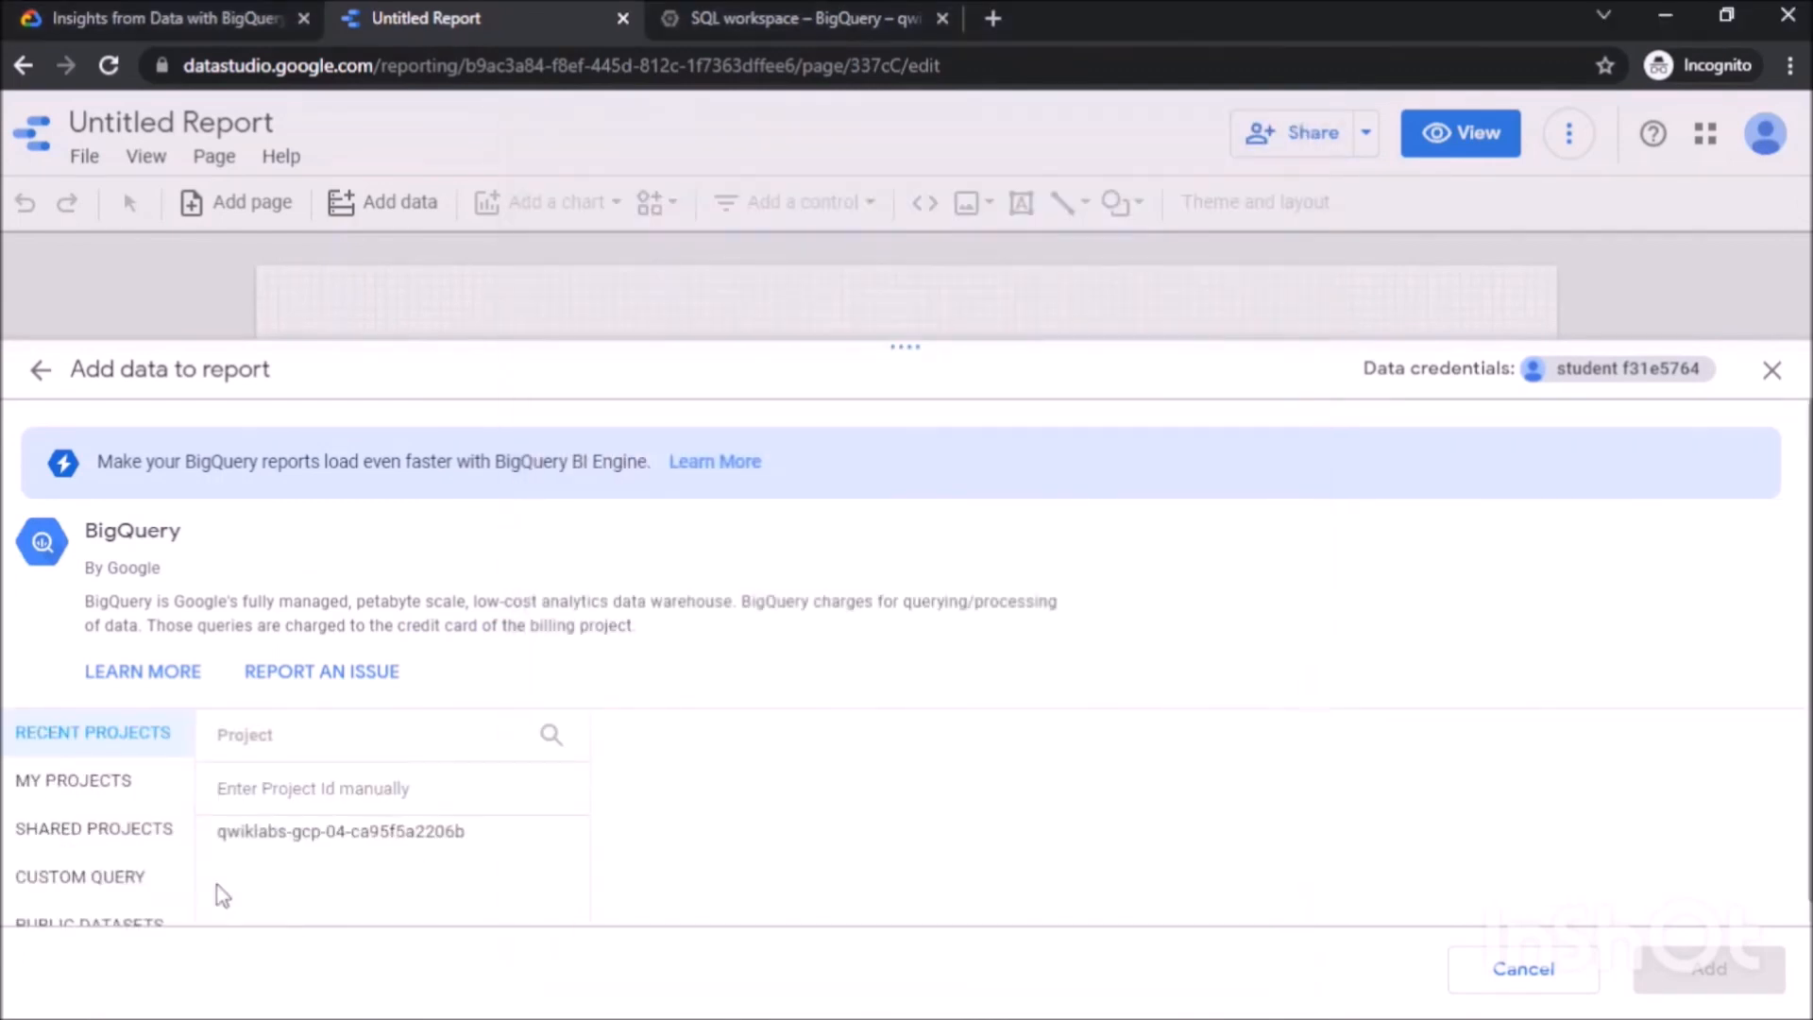
pyautogui.scroll(-1, 222, 895)
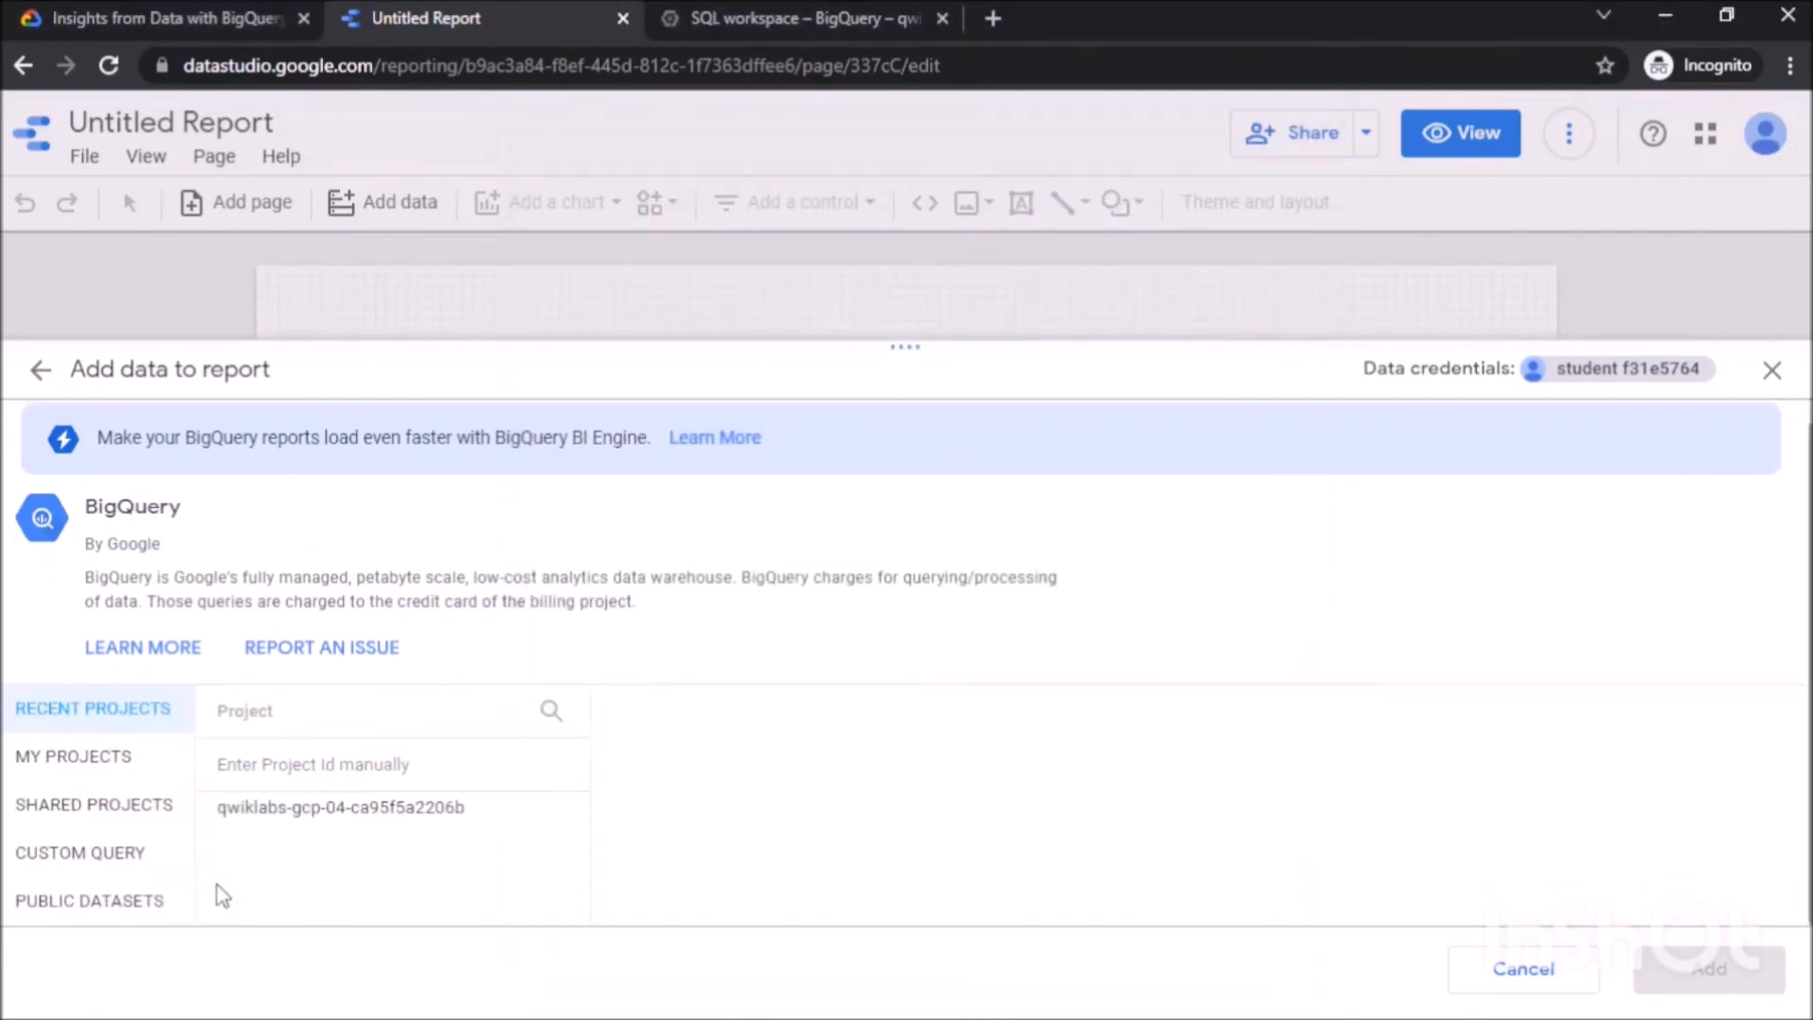
pyautogui.click(102, 855)
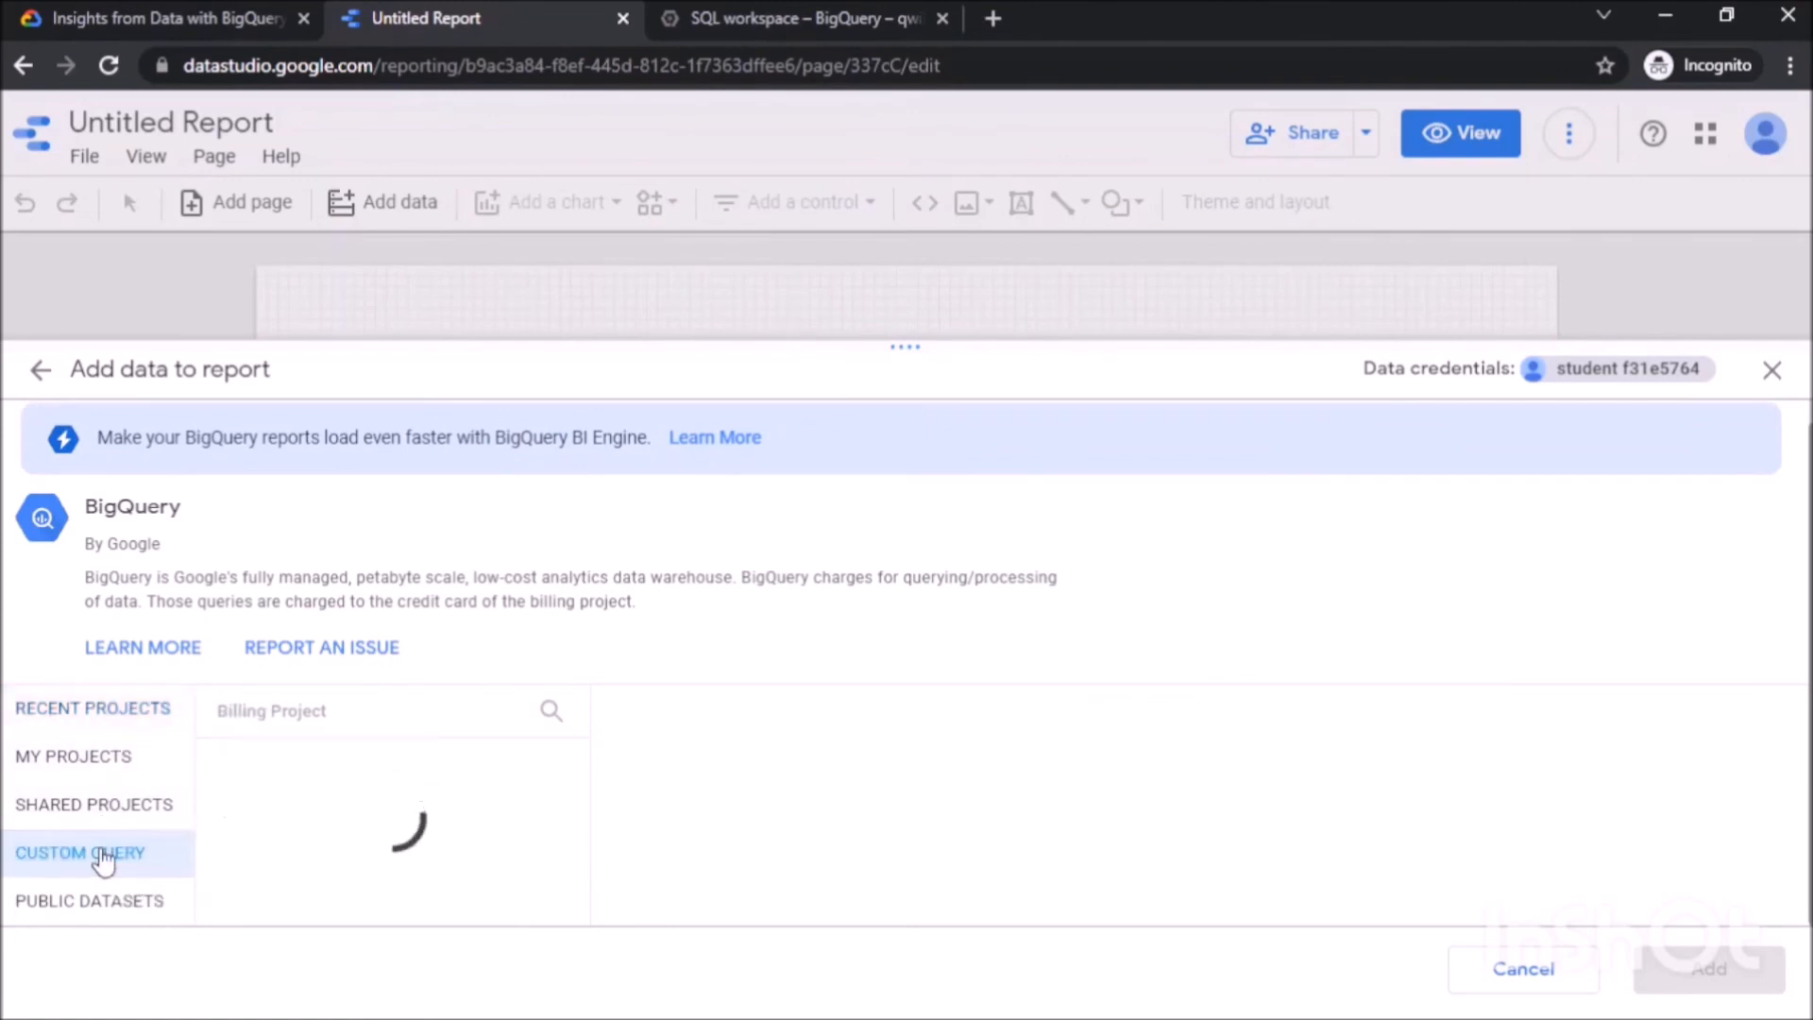
pyautogui.click(242, 890)
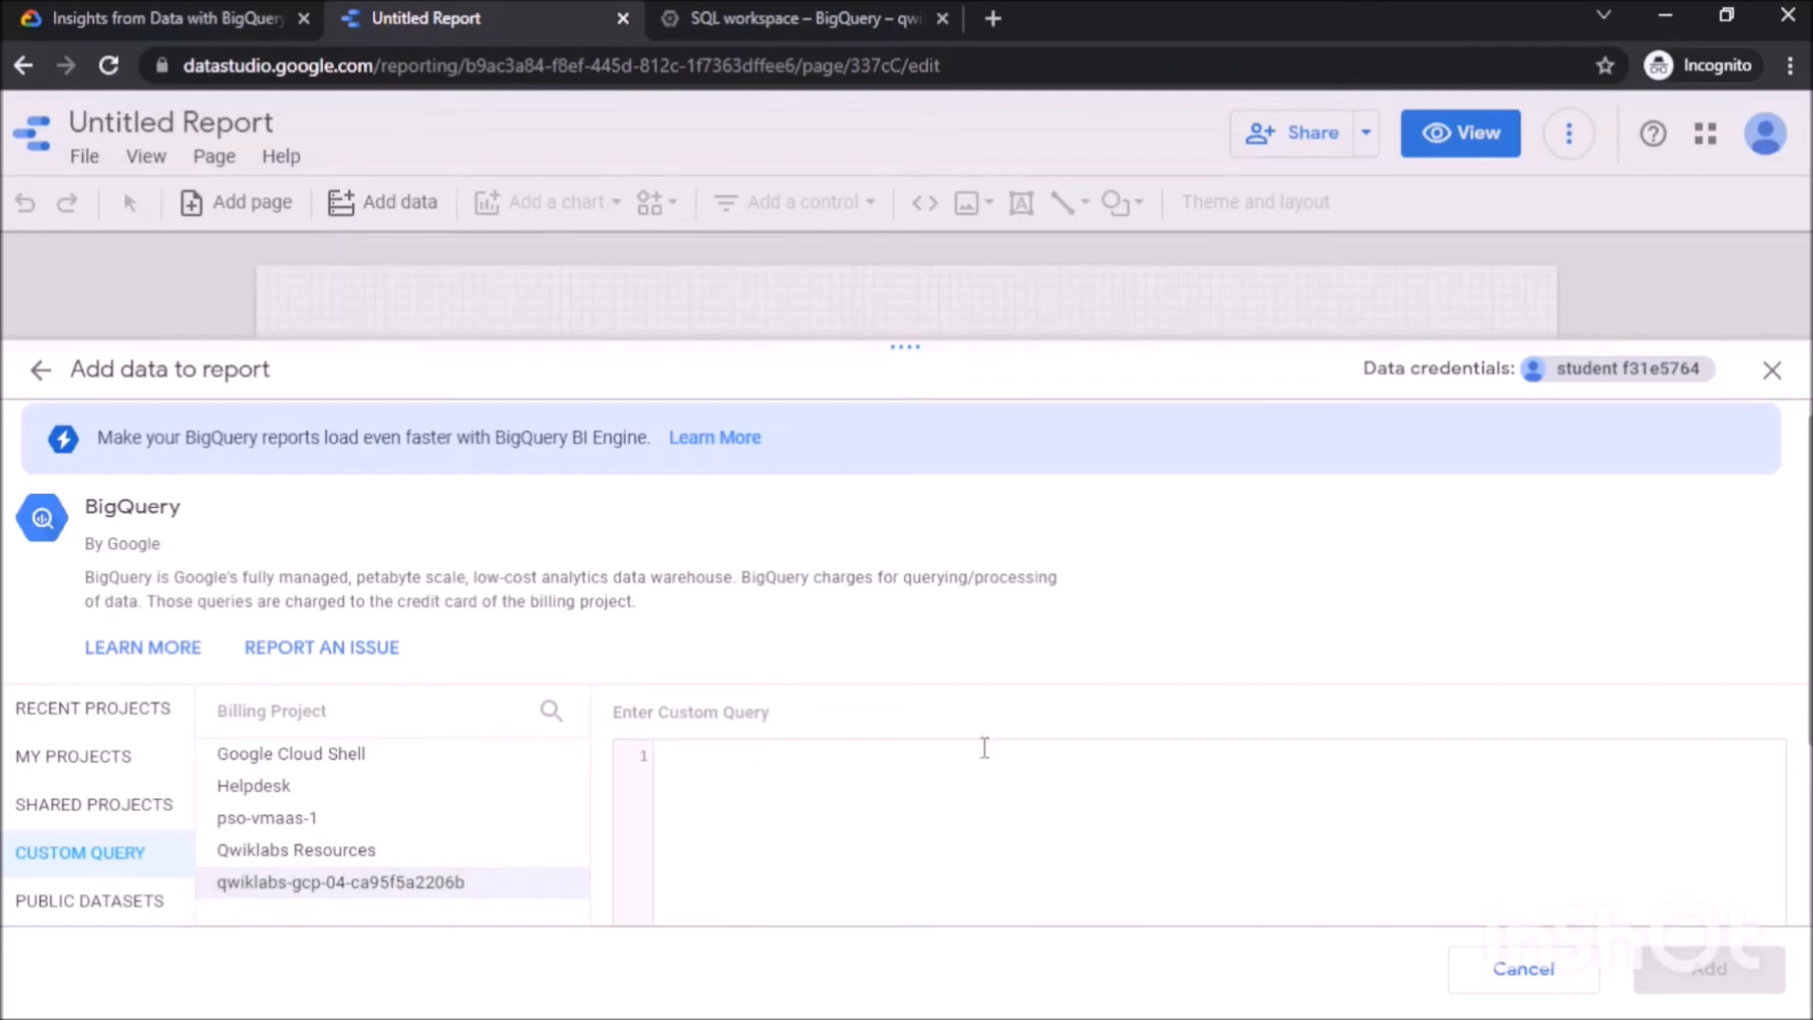
# Review the required date range and the reference chart in the lab's Datastudio report task.
pyautogui.click(186, 11)
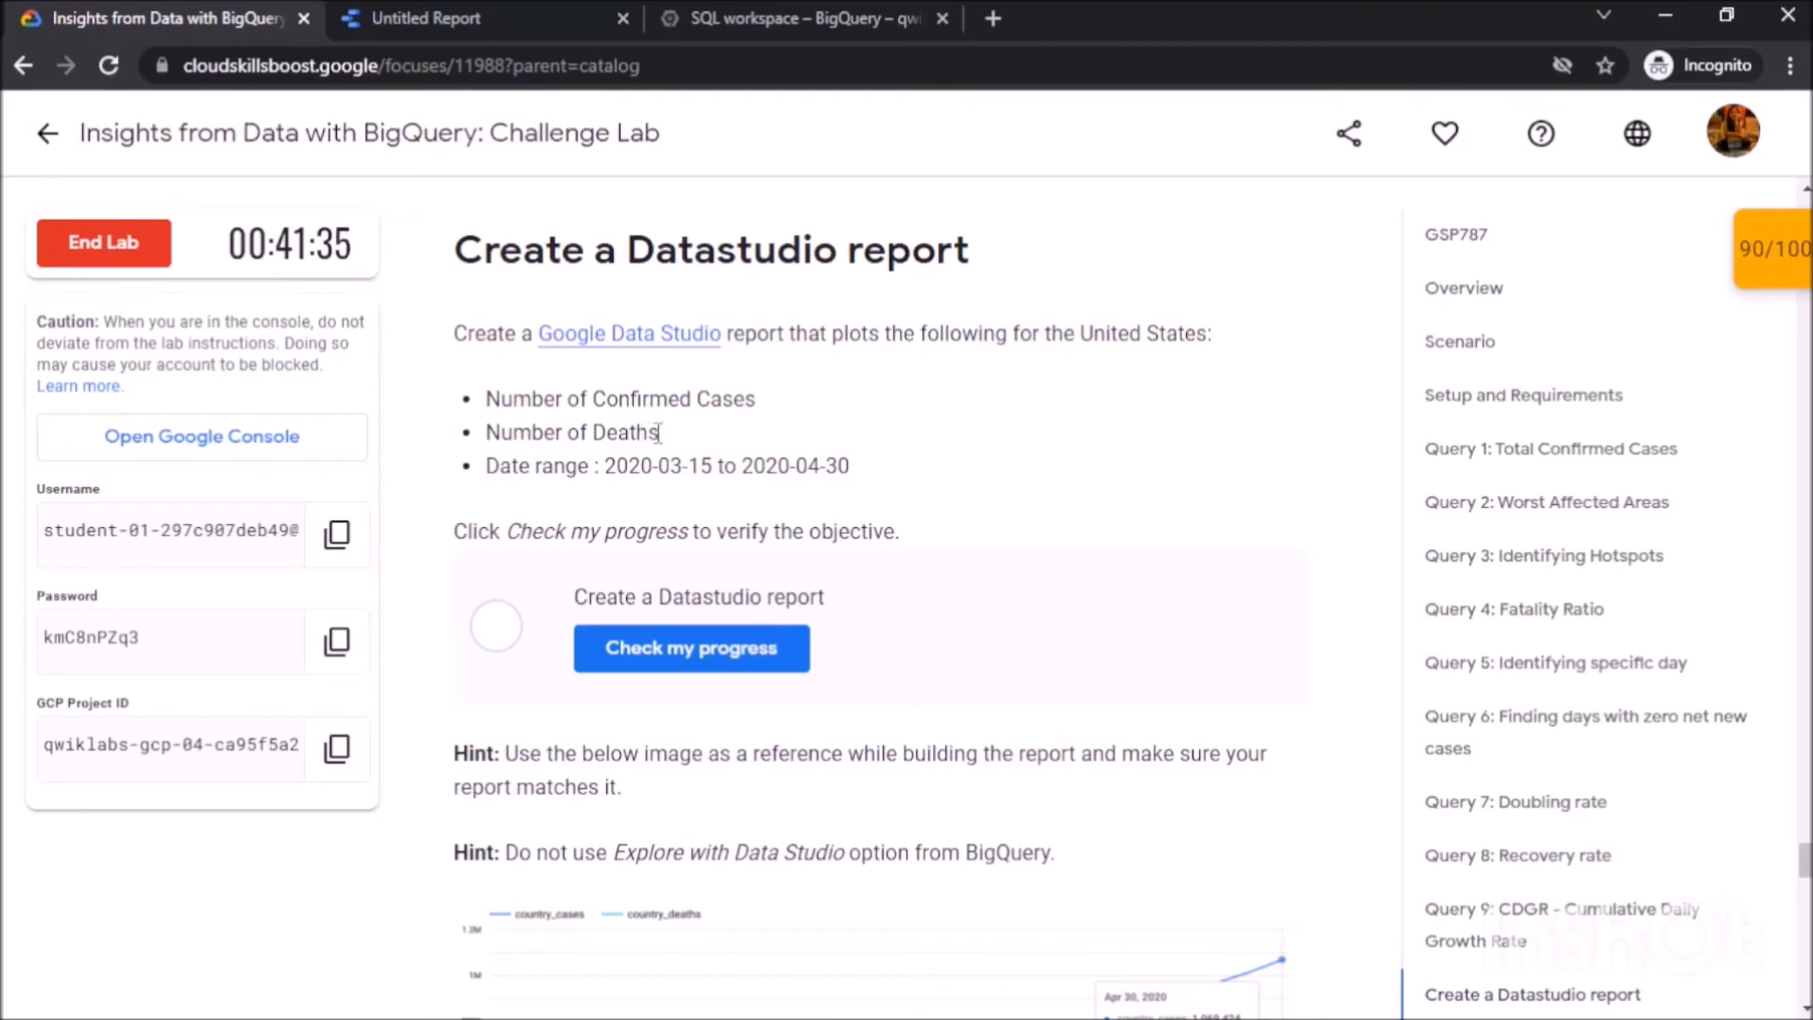
pyautogui.moveTo(607, 467); pyautogui.dragTo(855, 474)
pyautogui.click(854, 475)
pyautogui.scroll(-7, 854, 473)
pyautogui.scroll(4, 851, 467)
pyautogui.scroll(2, 850, 465)
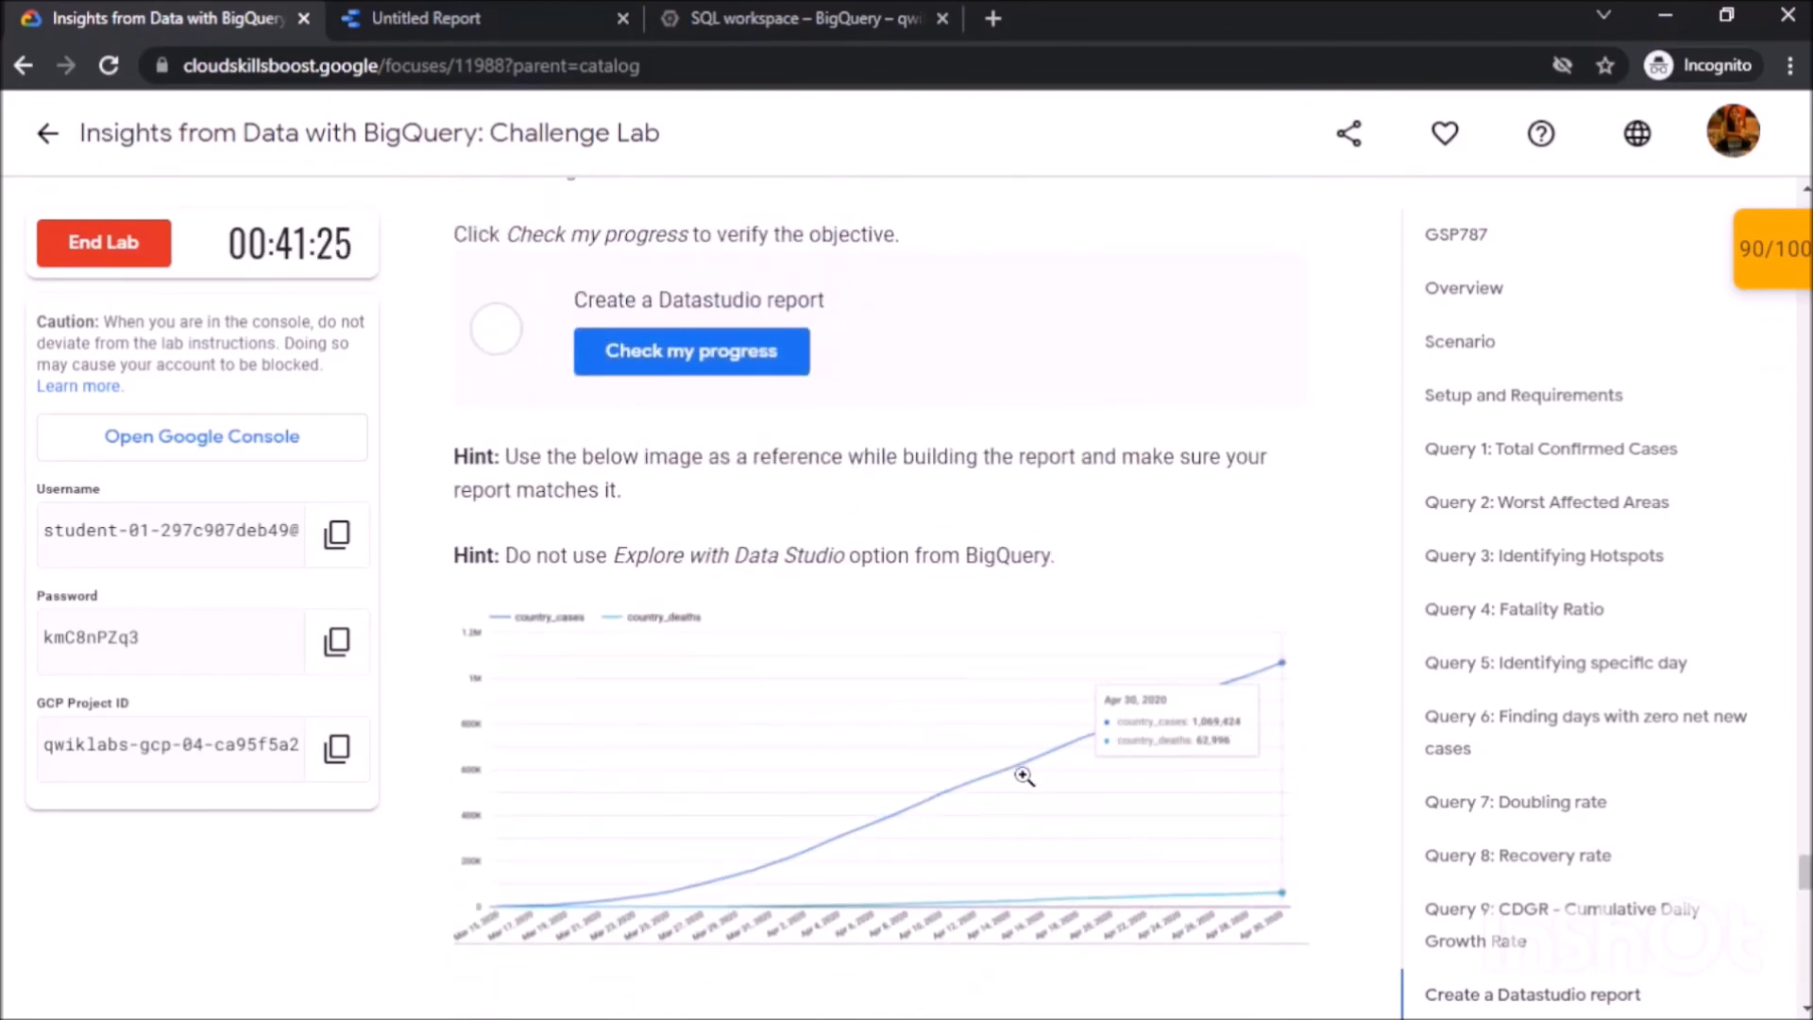
pyautogui.click(599, 13)
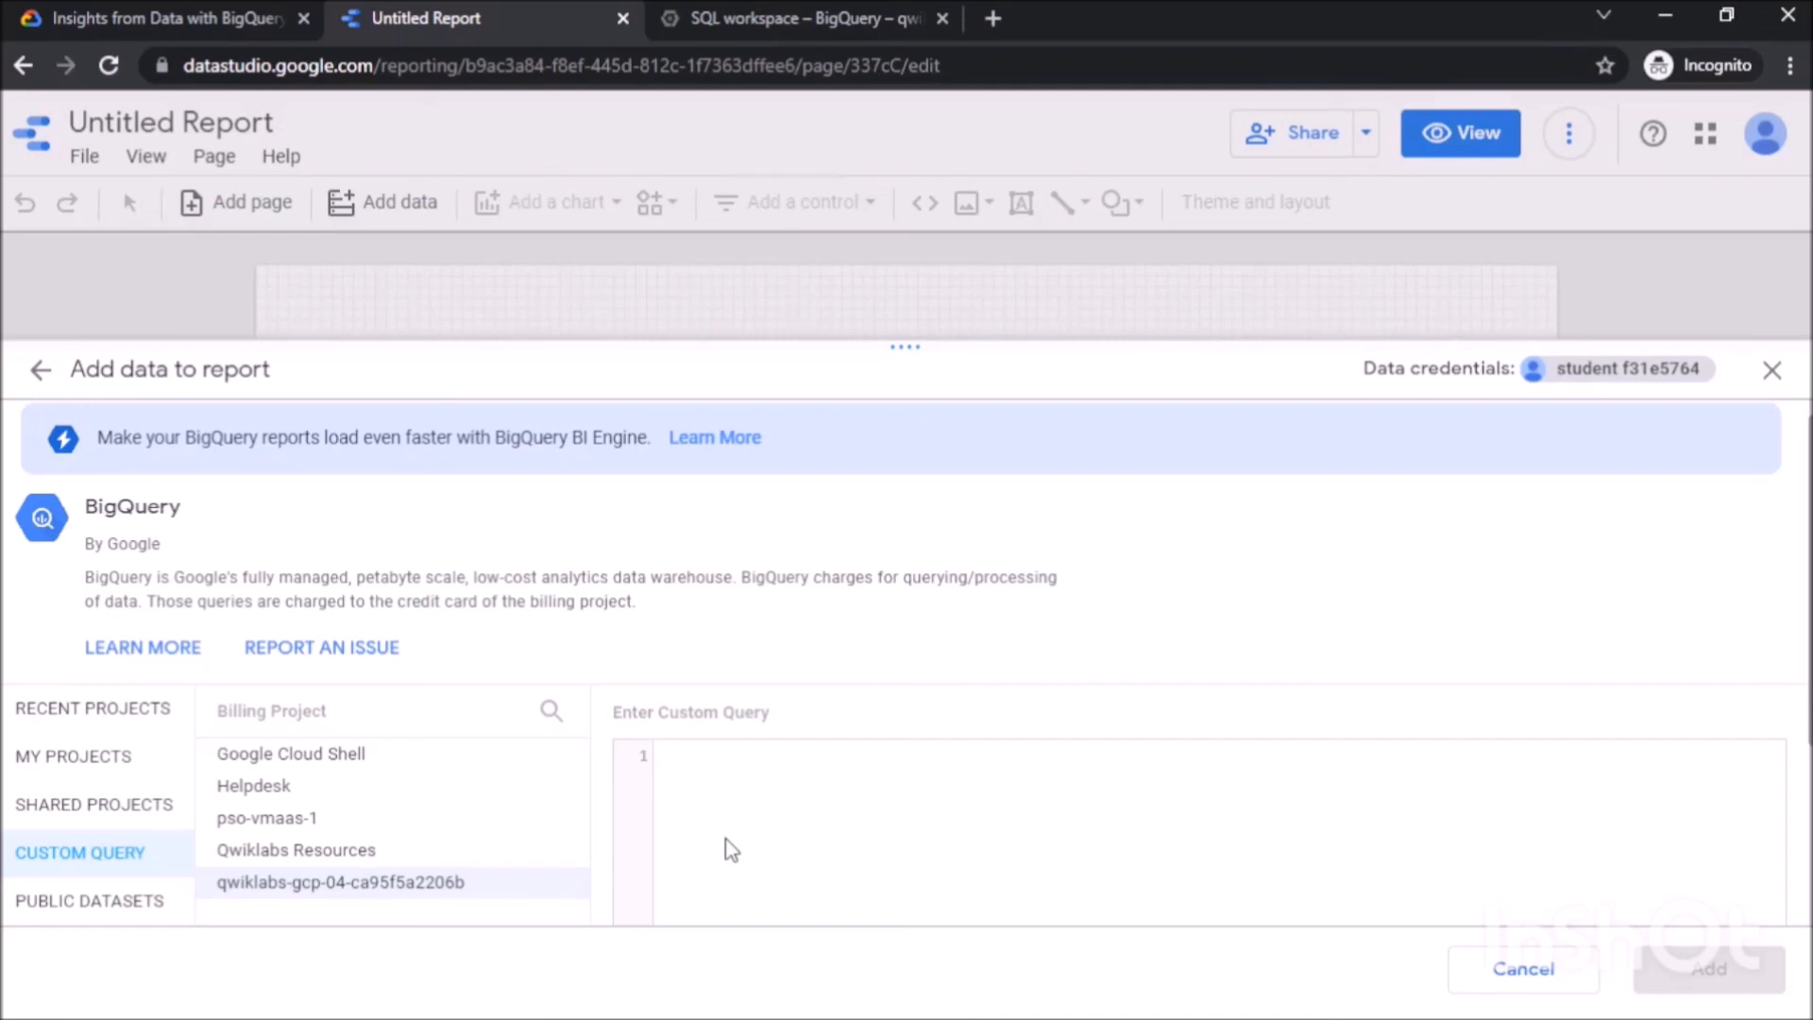
# Write a custom query selecting date, SUM(cumulative_confirmed) AS country_cases and SUM(cumulative_deceased) AS country_death from bigquery-public-data.covid19_open_data.covid19_open_data.
pyautogui.write('SELECT')
pyautogui.write('date, SUM(cumulative_Confirmed) ')
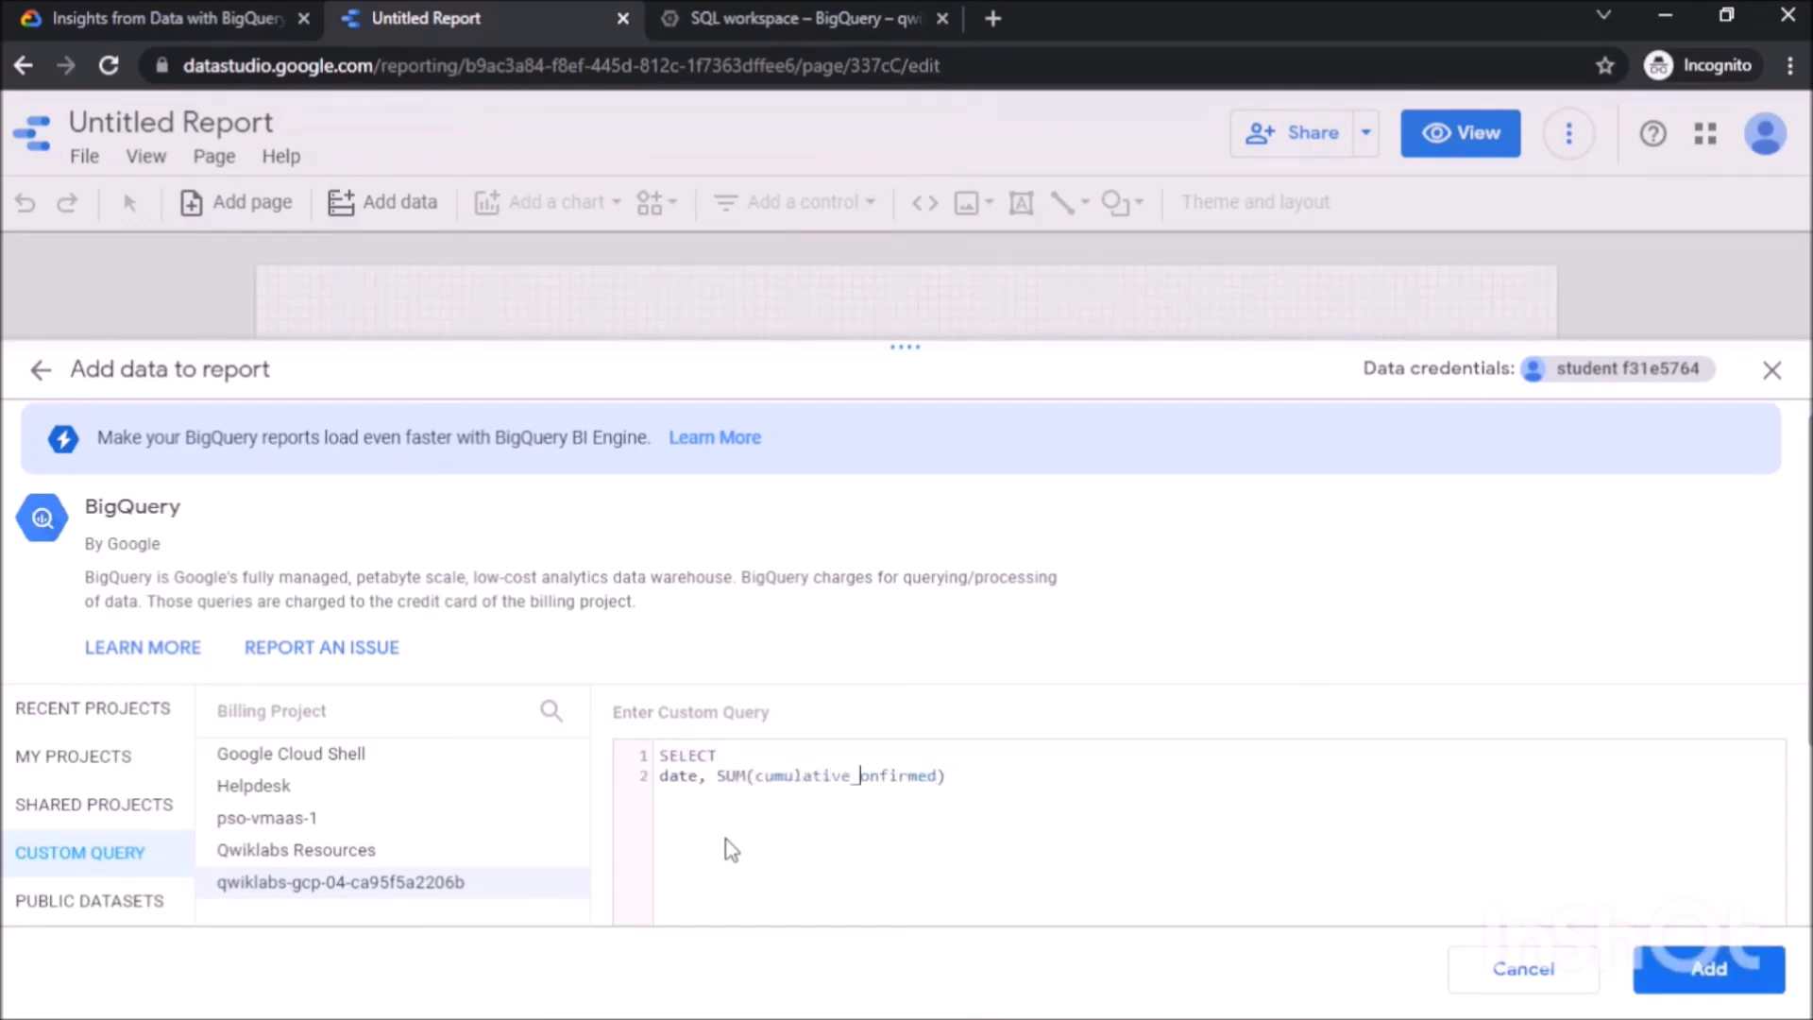
pyautogui.write('AS country_cases')
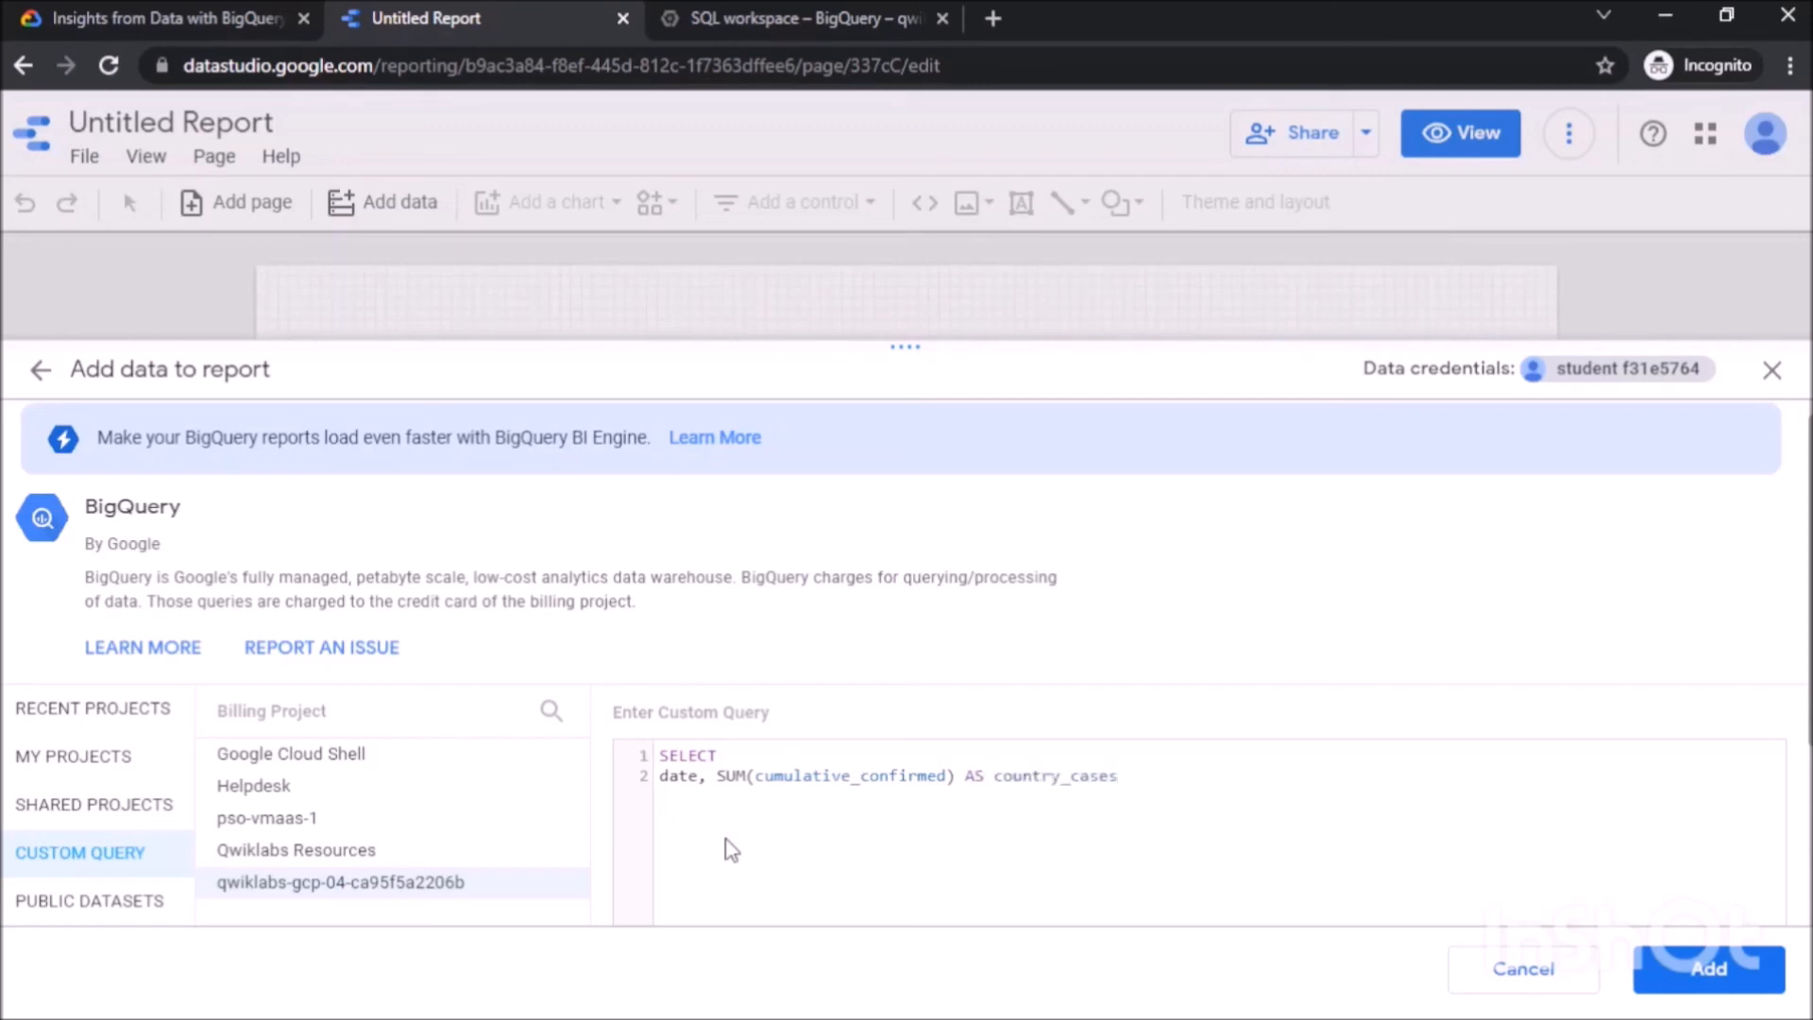
pyautogui.write('cumulative_deceased) AS country_death')
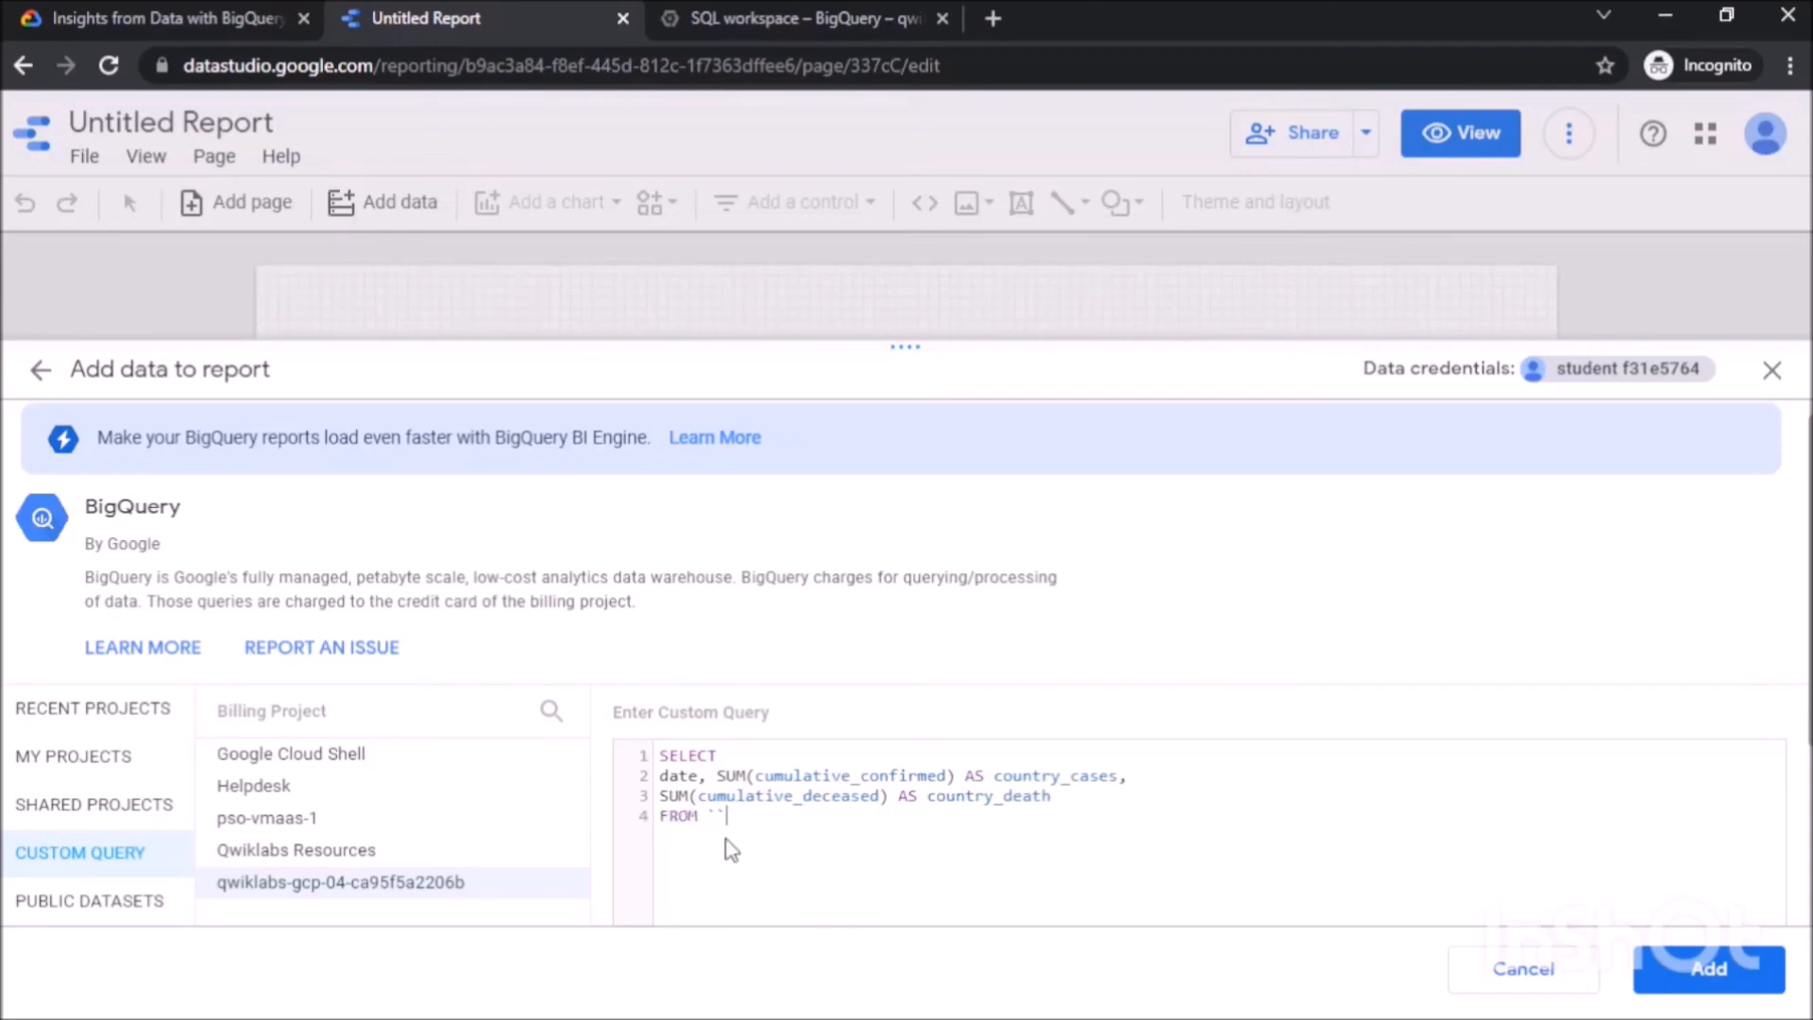
pyautogui.hotkey('ctrl', '1')
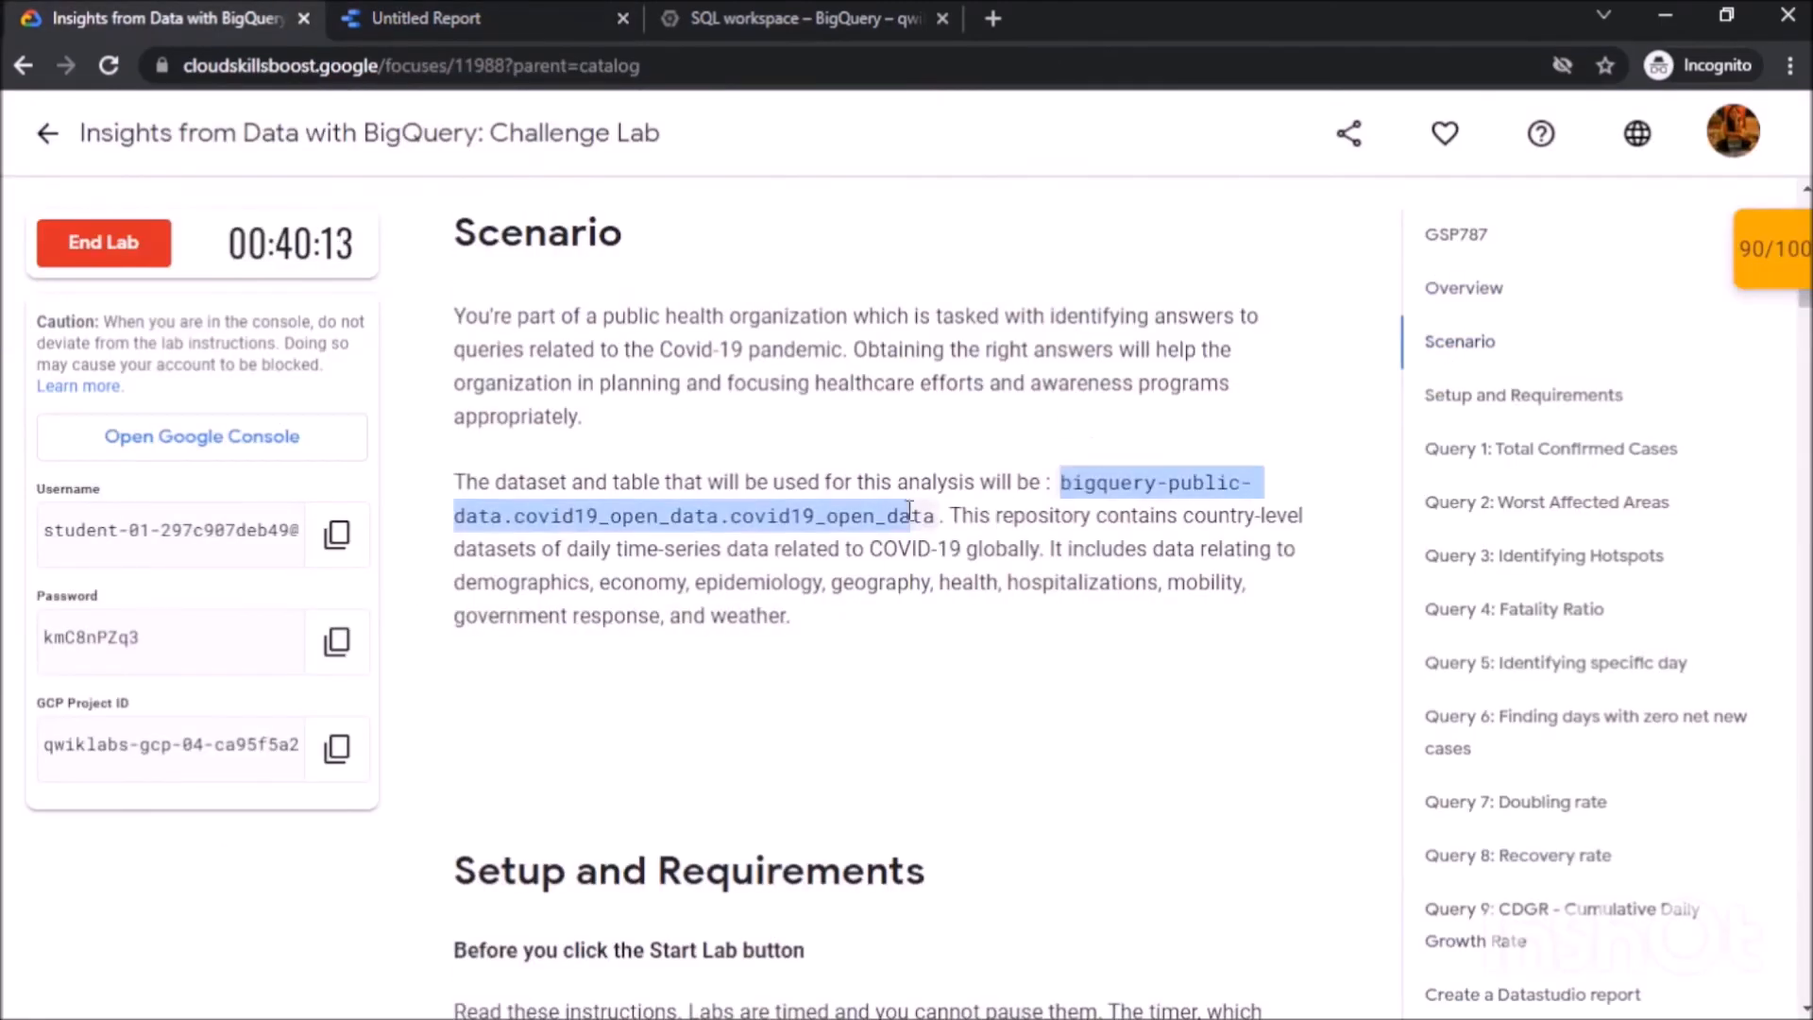
pyautogui.hotkey('ctrl', '2')
pyautogui.write('bigquery-public-data.covid19_open_data.covid19_open_data')
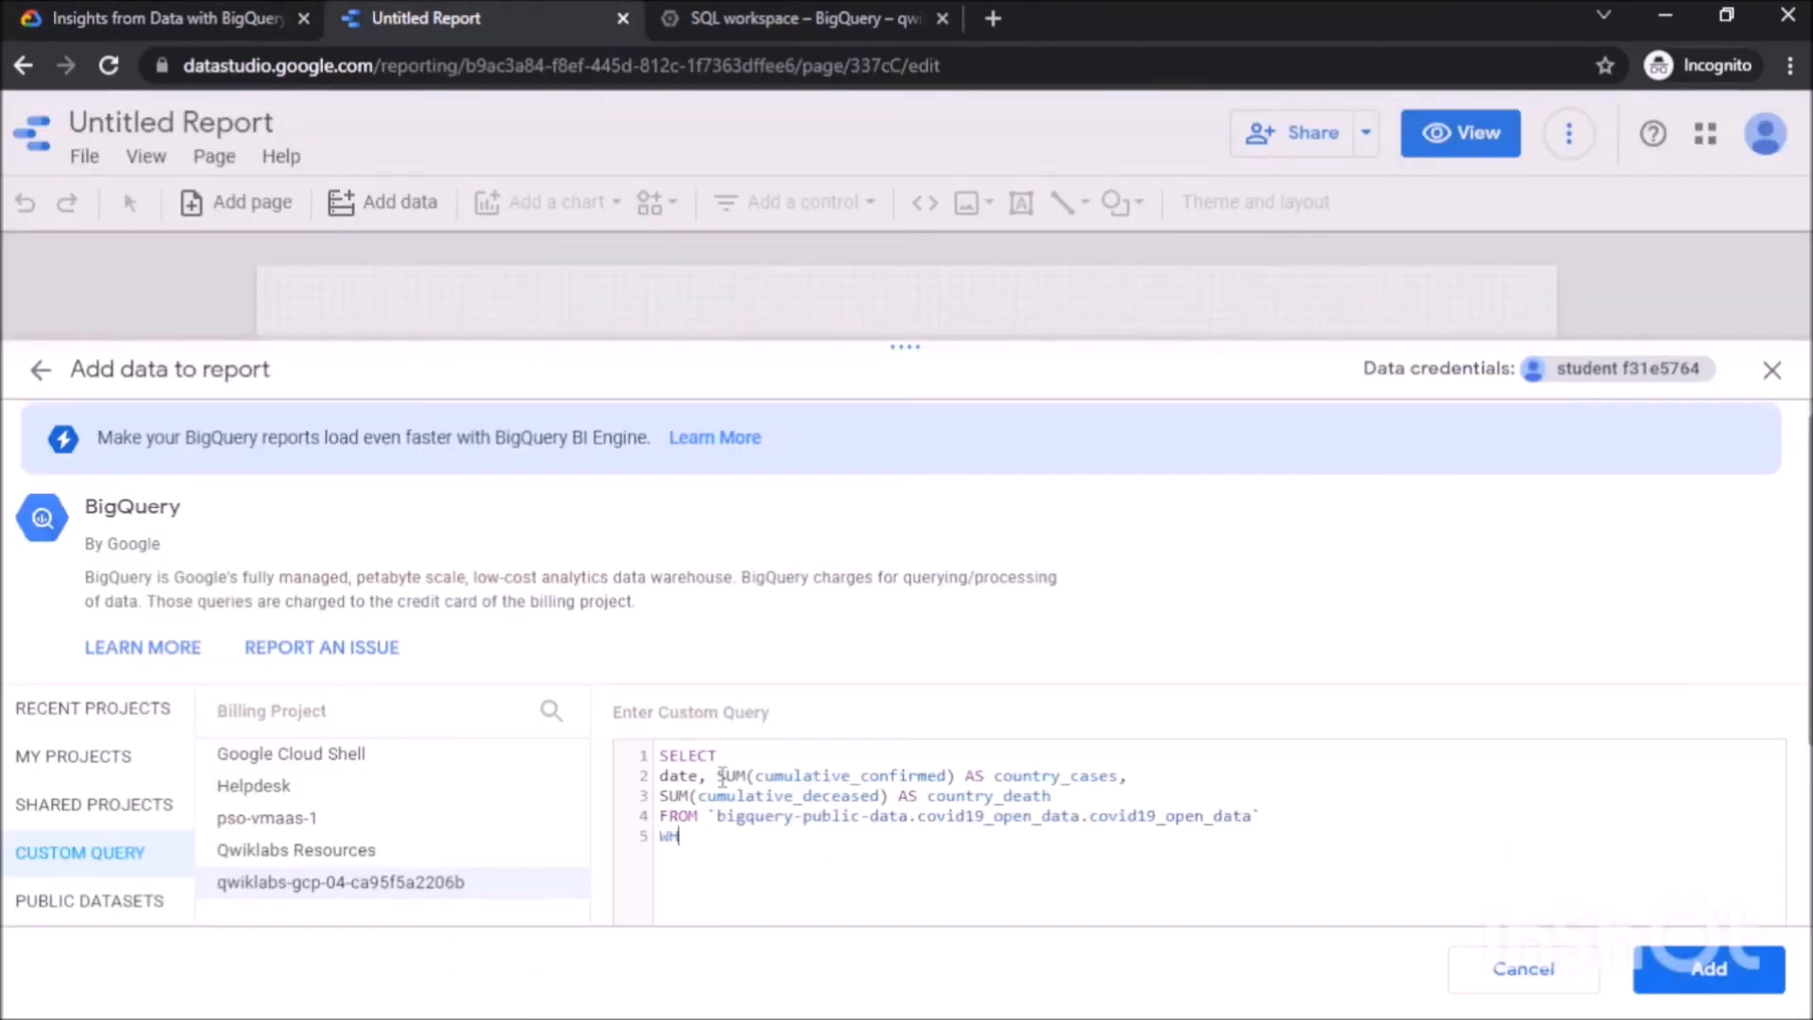
# Add a WHERE clause limiting date to BETWEEN '2020-03-15' AND '2020-04-30', using the dates copied from the lab task.
pyautogui.write("EEN '")
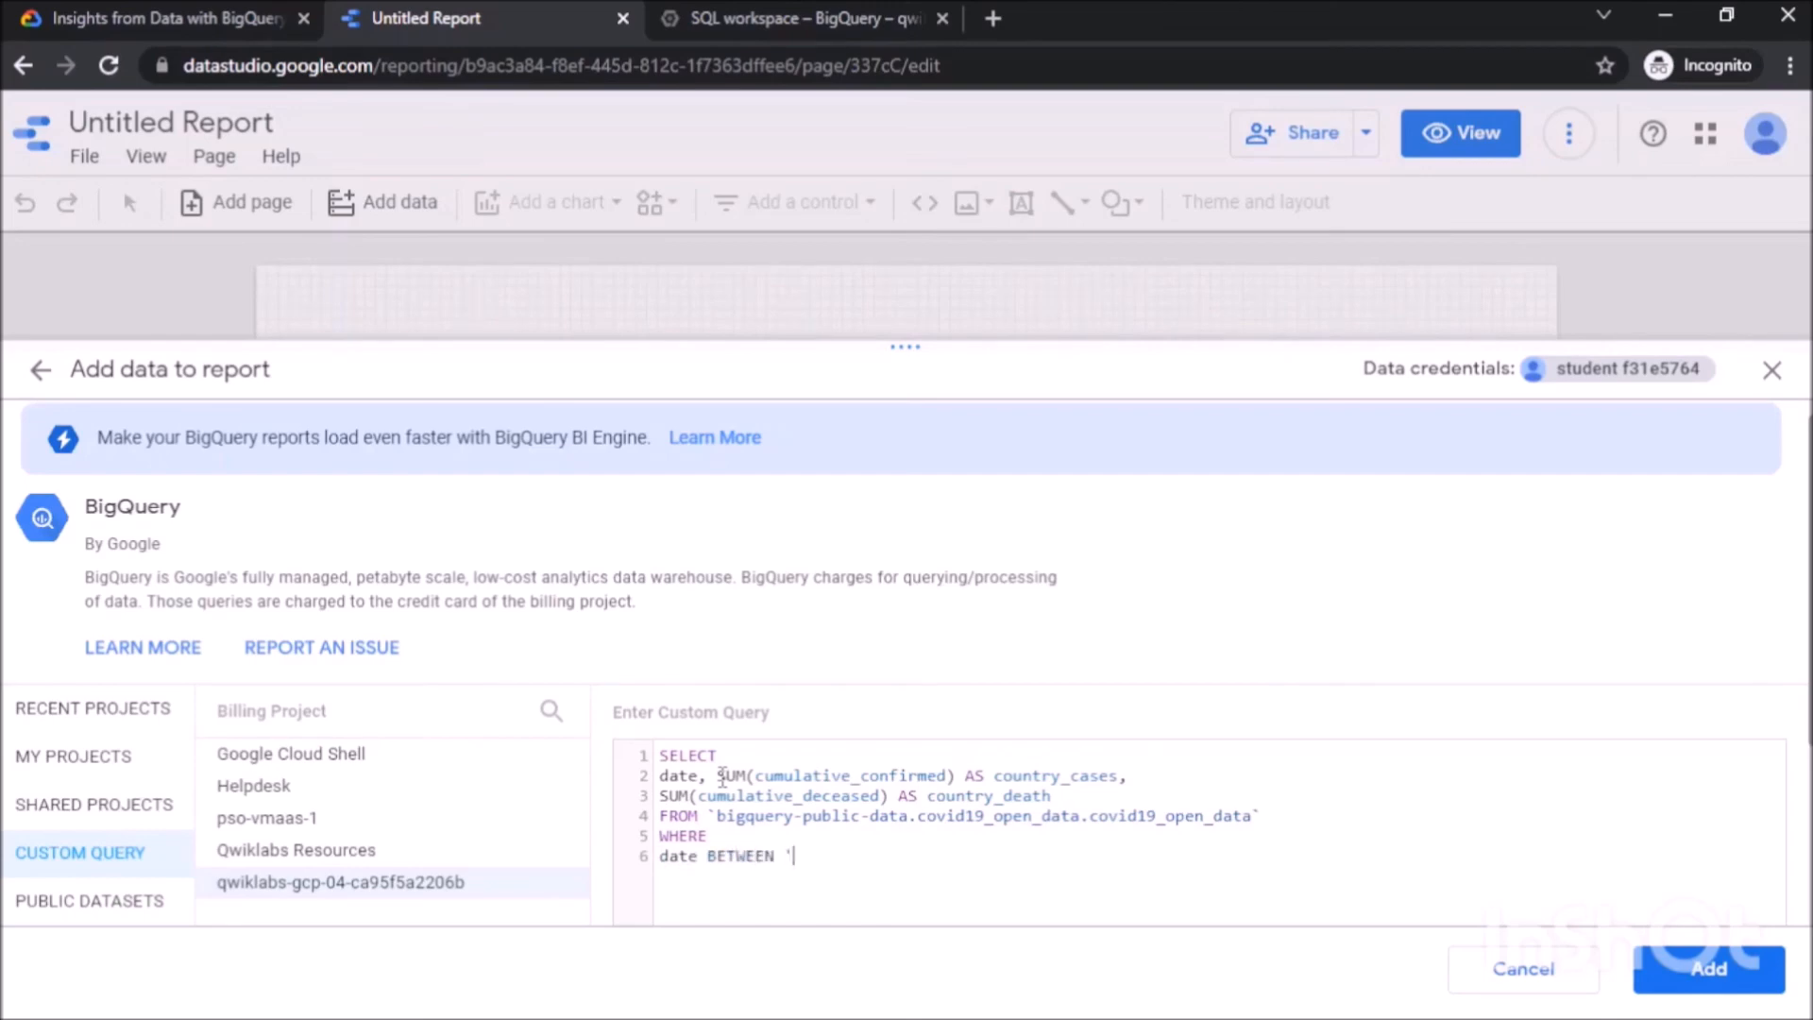
pyautogui.click(170, 18)
pyautogui.click(1499, 997)
pyautogui.moveTo(605, 449); pyautogui.dragTo(850, 450)
pyautogui.hotkey('ctrl', 'c')
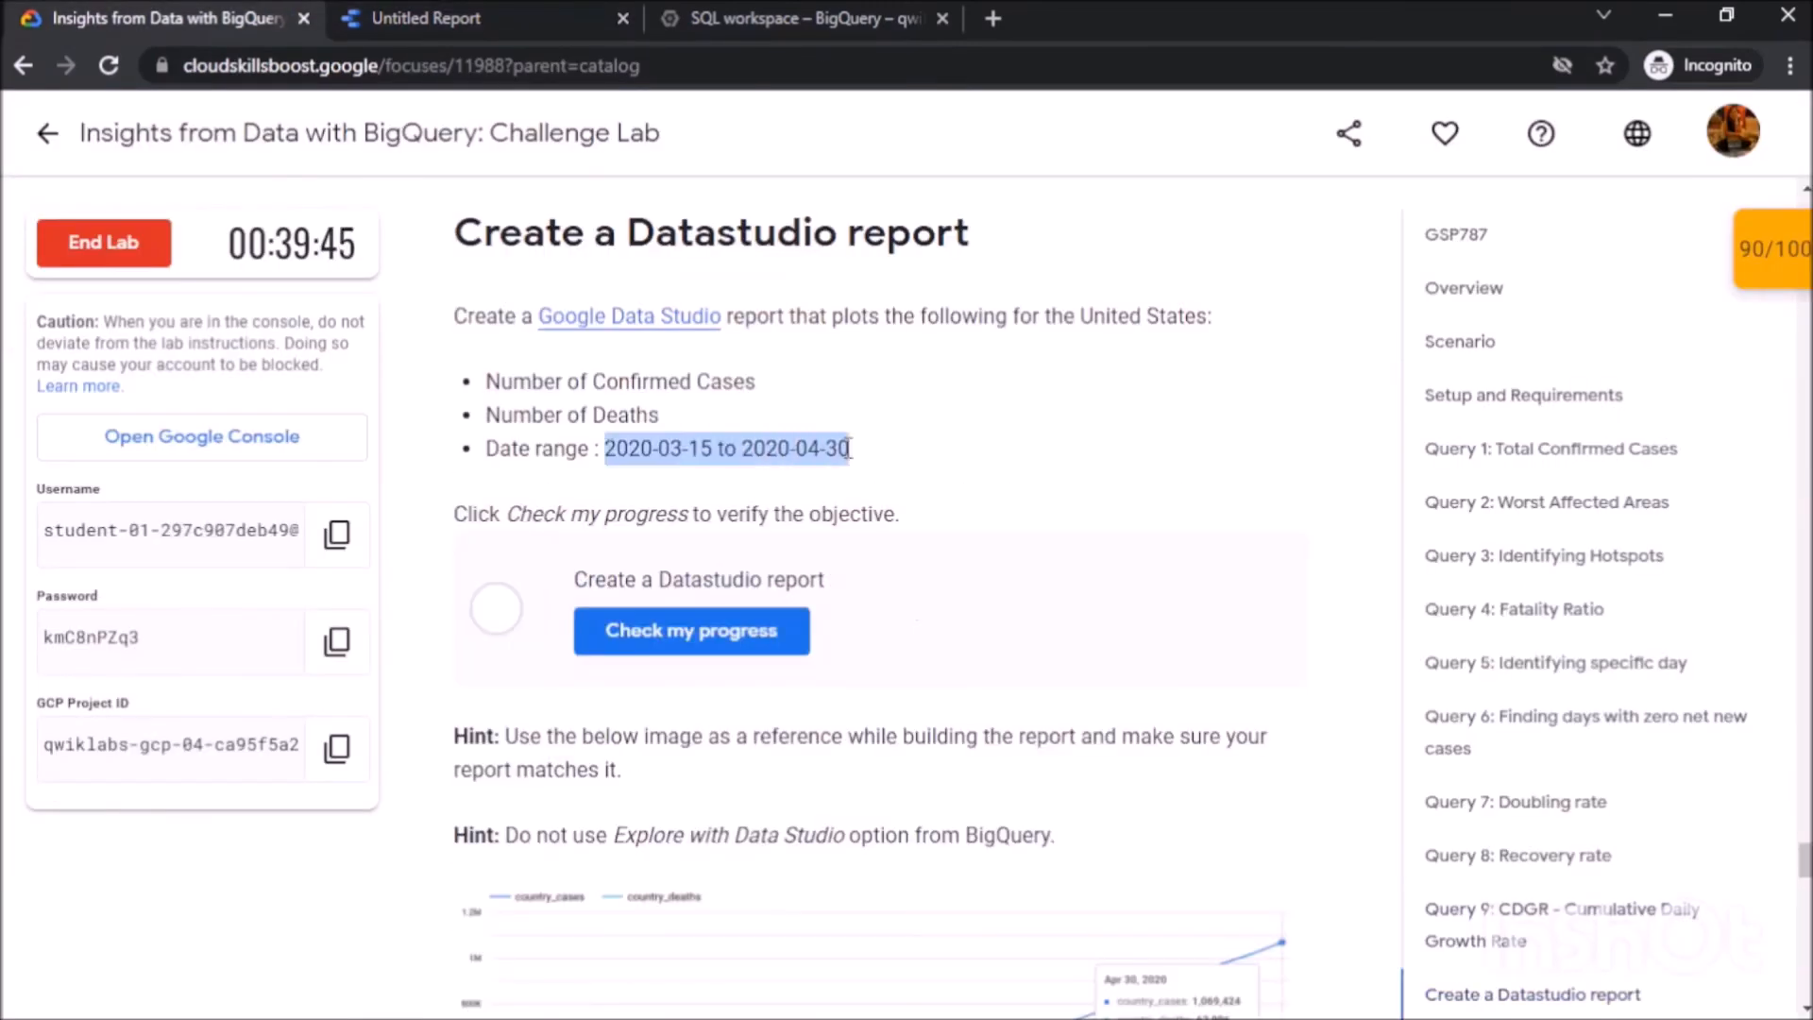
pyautogui.click(845, 450)
pyautogui.click(425, 18)
pyautogui.hotkey('ctrl', 'v')
pyautogui.press('BackSpace')
pyautogui.press('BackSpace')
pyautogui.press('BackSpace')
pyautogui.press('BackSpace')
pyautogui.press('BackSpace')
pyautogui.press('BackSpace')
pyautogui.press('BackSpace')
pyautogui.press('BackSpace')
pyautogui.press('BackSpace')
pyautogui.press('BackSpace')
pyautogui.press('BackSpace')
pyautogui.press('BackSpace')
pyautogui.press('BackSpace')
pyautogui.write("'")
pyautogui.hotkey('ctrl', 'v')
pyautogui.moveTo(964, 856); pyautogui.dragTo(1090, 855)
pyautogui.press('BackSpace')
# Extend the WHERE clause with AND country_name="United States of America".
pyautogui.write('AND countyr')
pyautogui.write('ed States of America')
pyautogui.press('Left')
pyautogui.press('Left')
pyautogui.press('Left')
pyautogui.press('Left')
pyautogui.press('Left')
pyautogui.press('Left')
pyautogui.press('Left')
pyautogui.press('Left')
pyautogui.press('Left')
pyautogui.press('Left')
pyautogui.press('Left')
pyautogui.press('Left')
pyautogui.press('Left')
pyautogui.press('Left')
pyautogui.press('Left')
pyautogui.press('Left')
pyautogui.press('Left')
pyautogui.press('Left')
pyautogui.press('Left')
pyautogui.press('Left')
pyautogui.press('BackSpace')
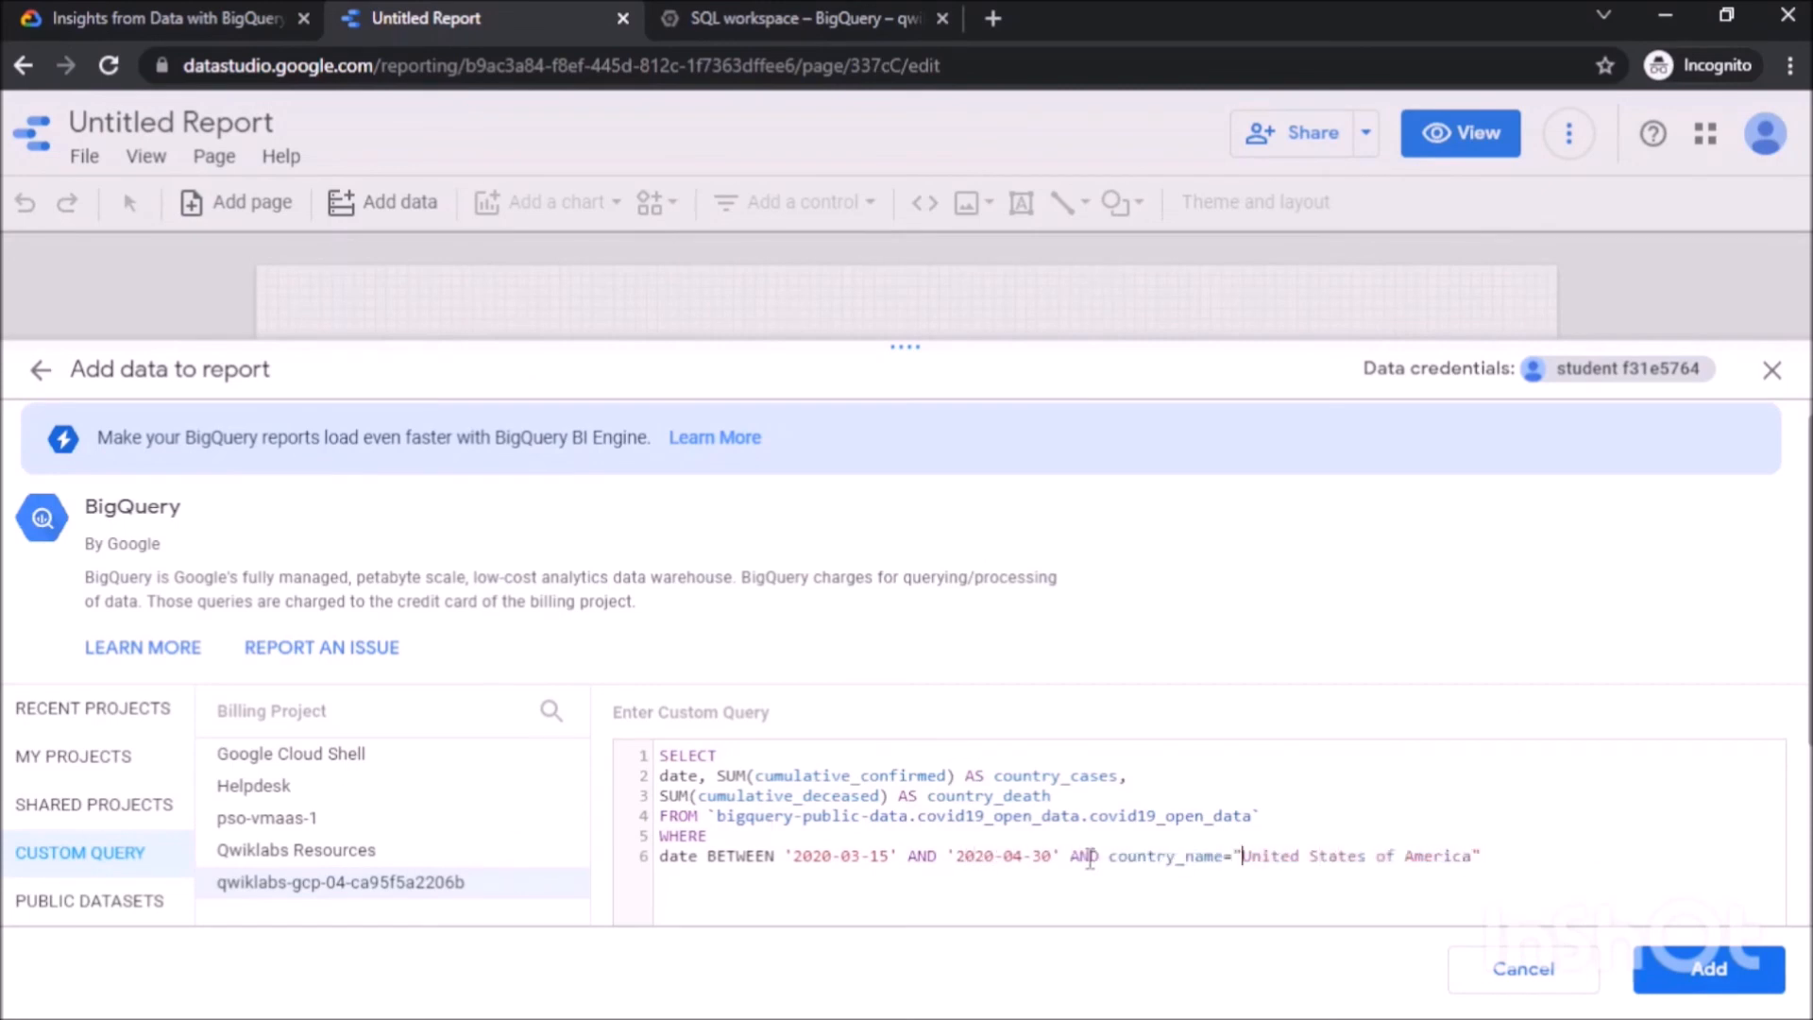
# Finish the custom query with GROUP BY date and add the BigQuery data source to the report.
pyautogui.write('BY date')
pyautogui.click(1709, 986)
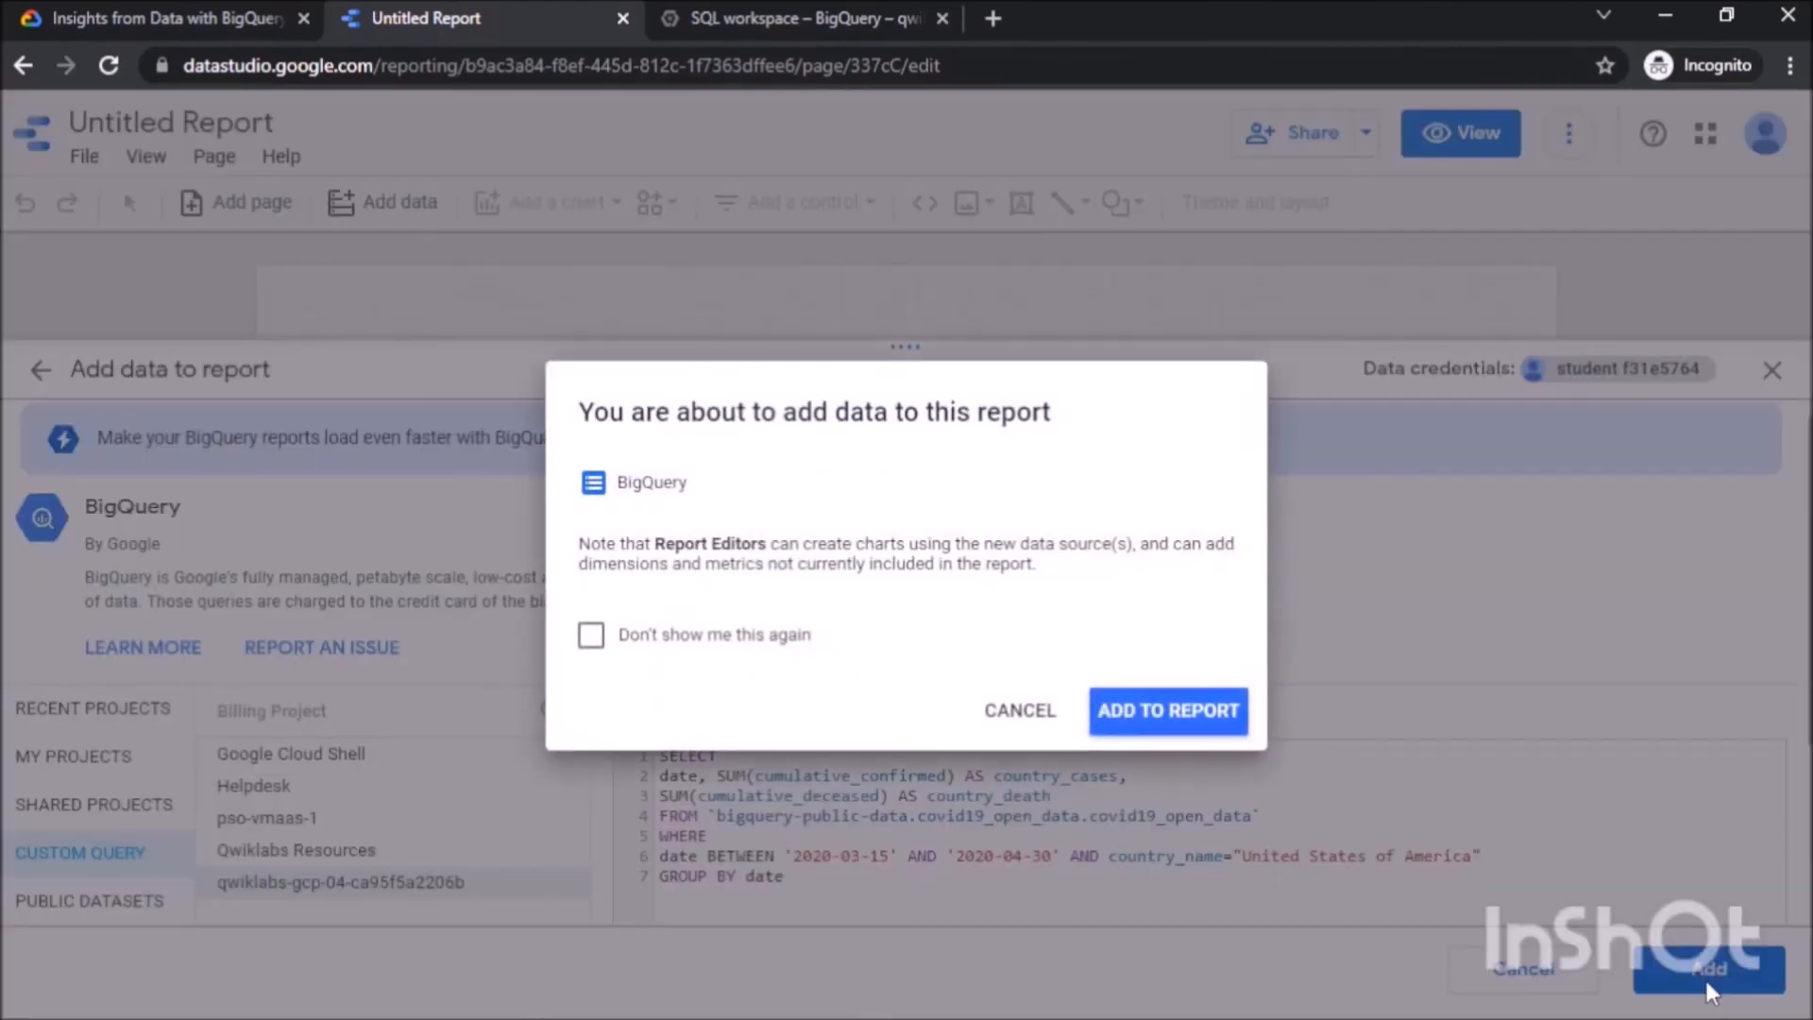
pyautogui.click(1208, 732)
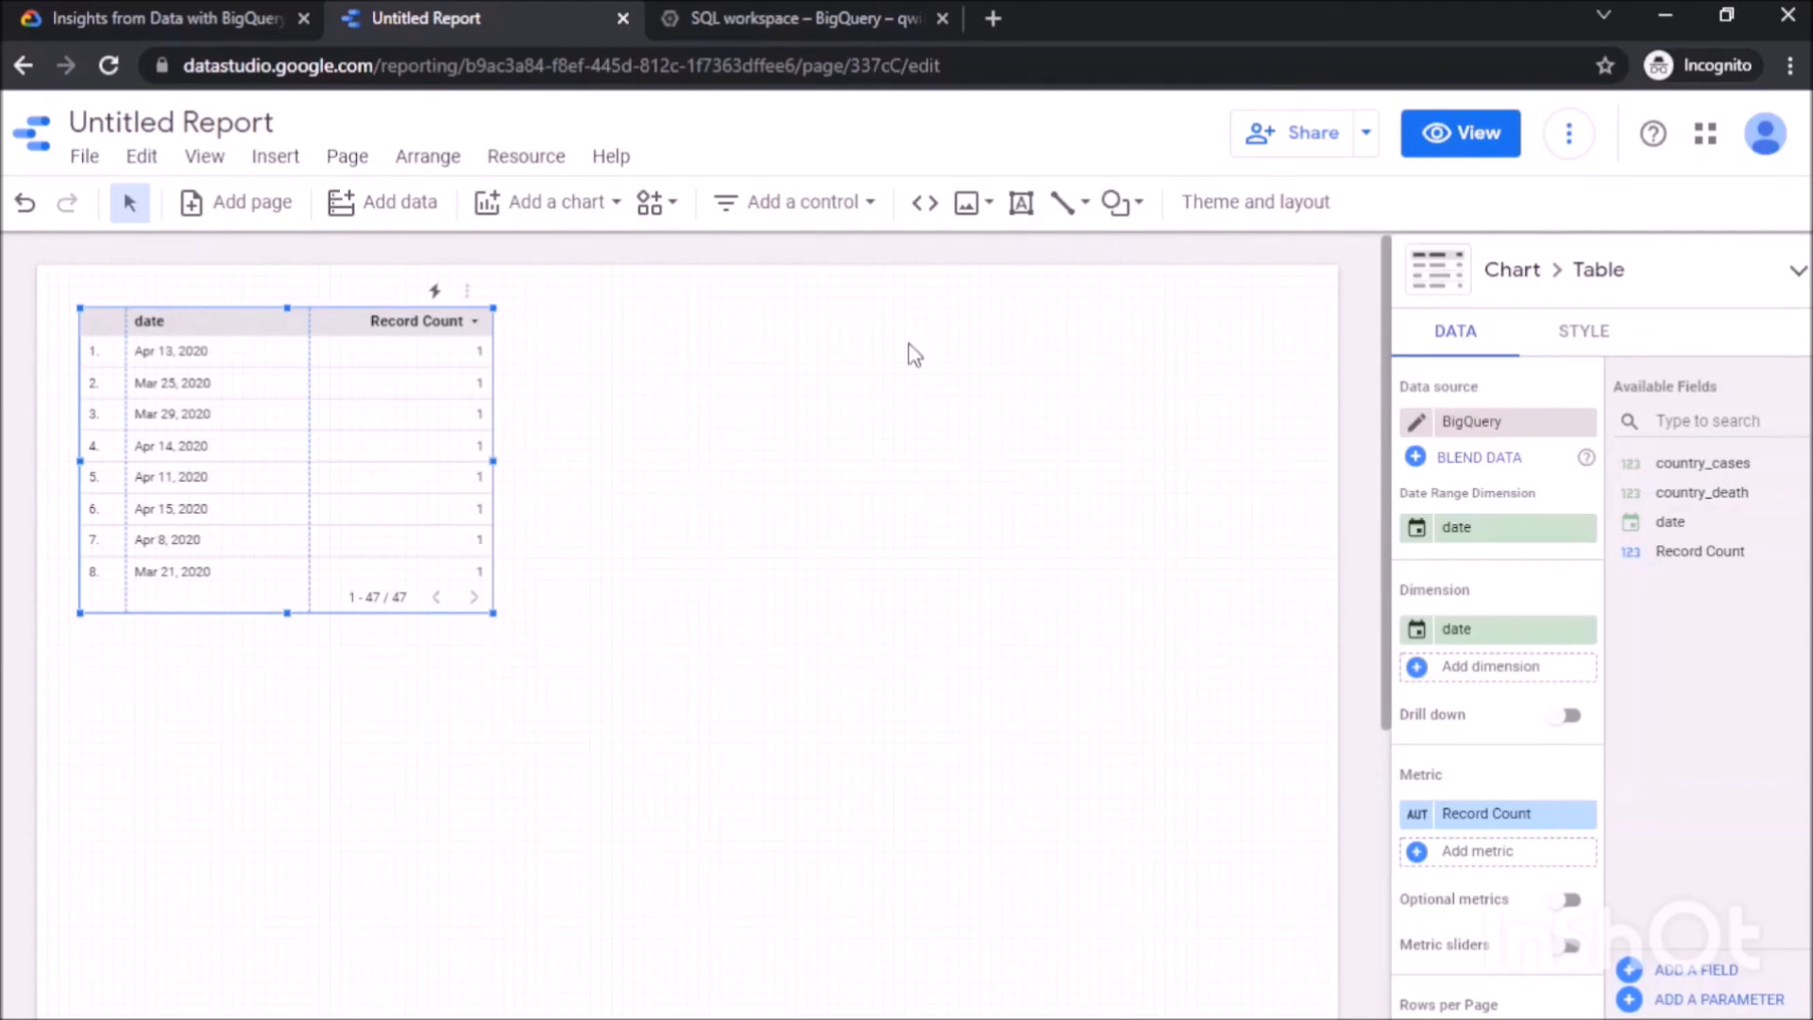
# Change the table to a Time series chart and add country_cases and country_death as metrics.
pyautogui.click(1669, 264)
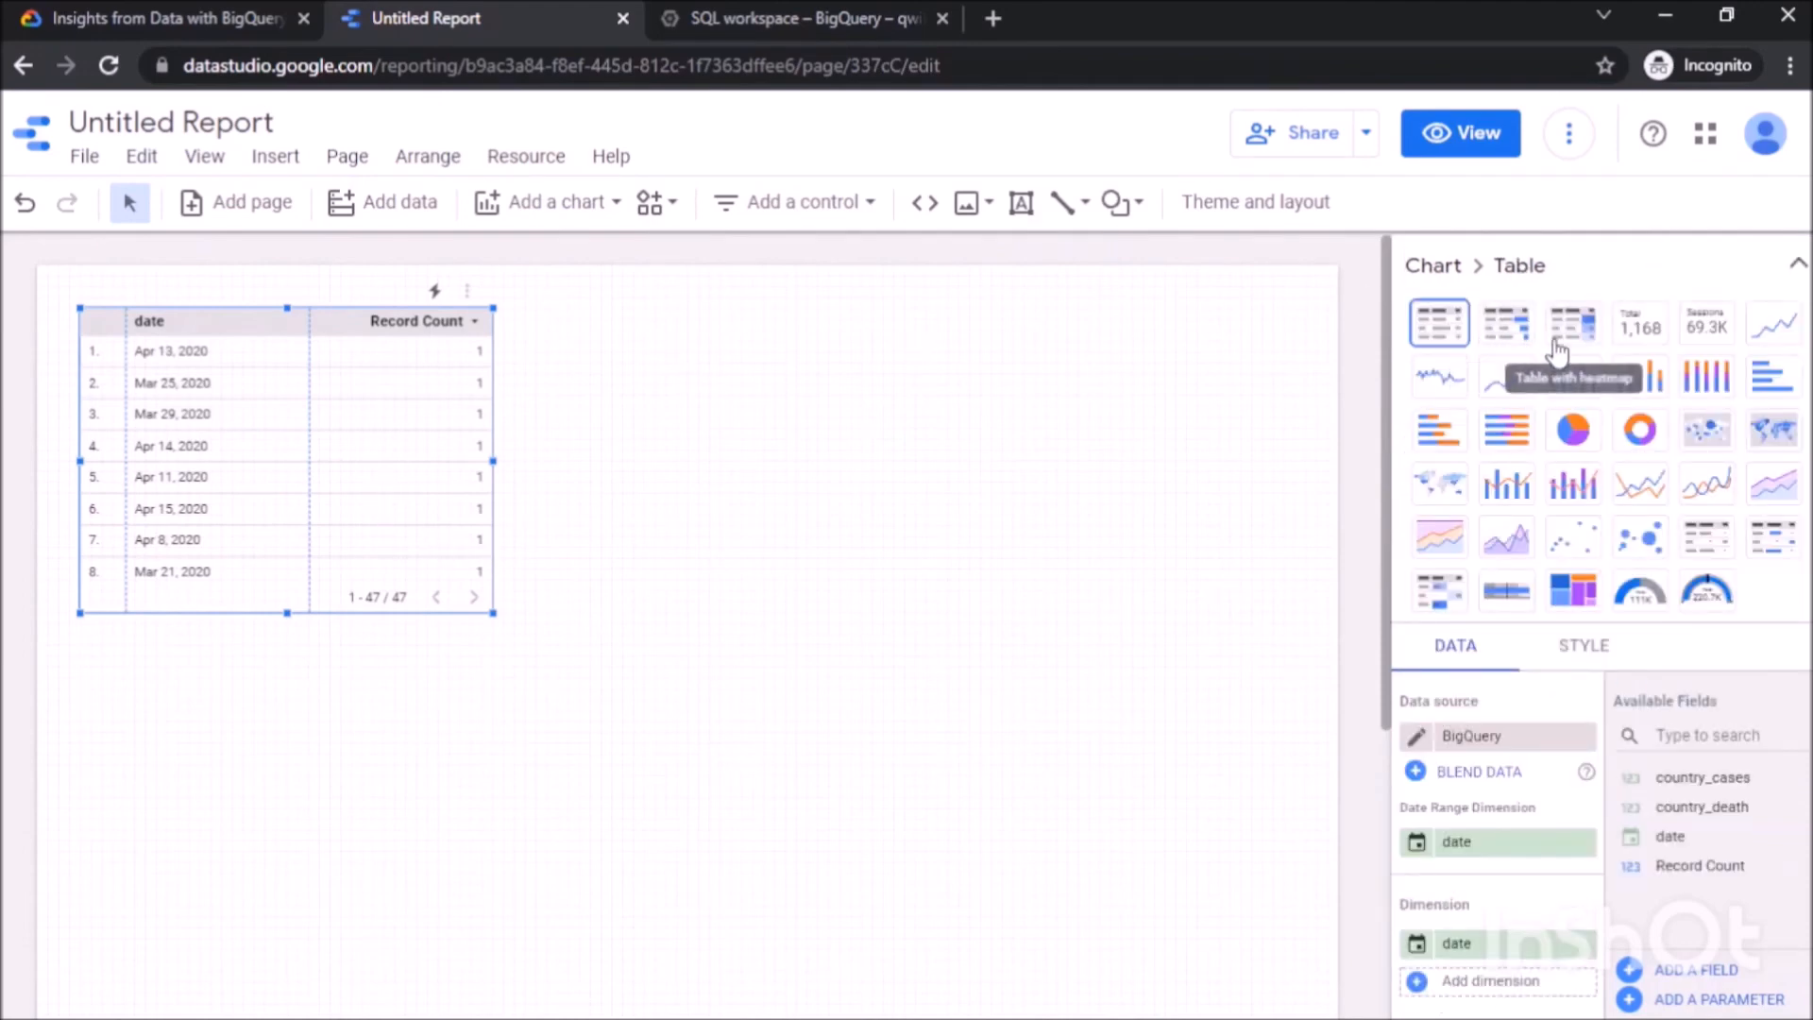
pyautogui.click(1770, 326)
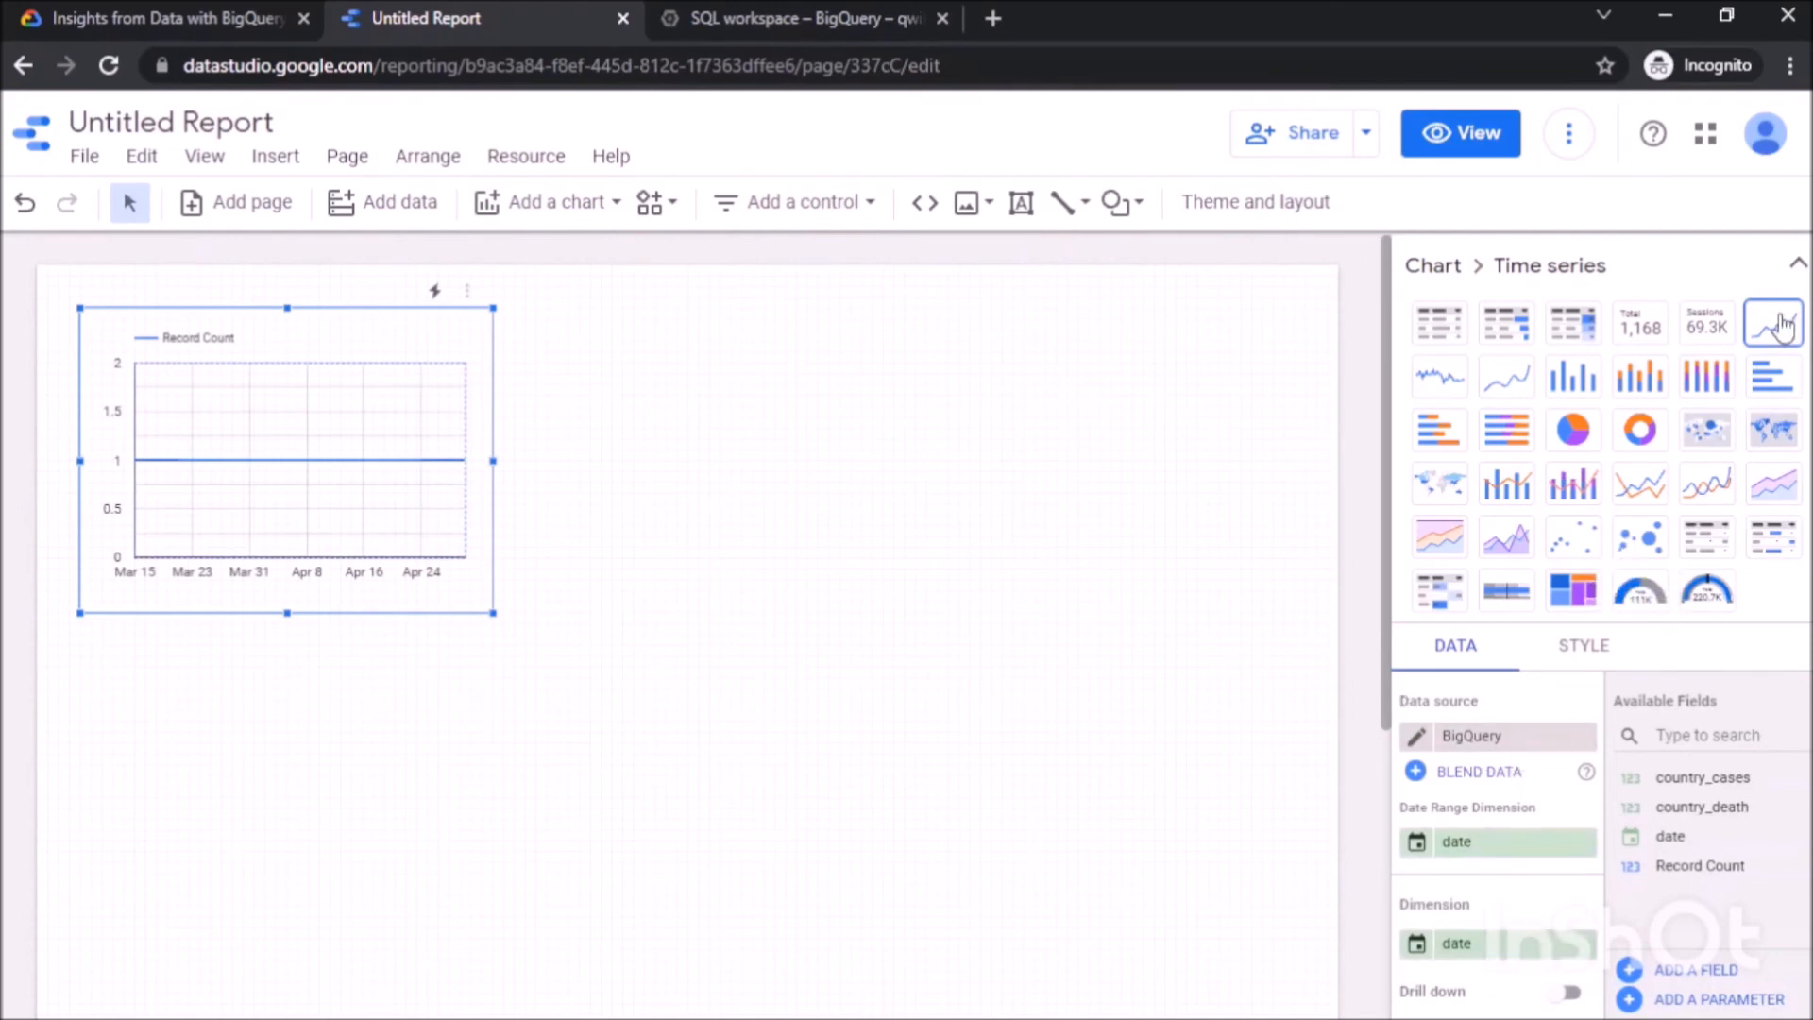
pyautogui.click(1797, 265)
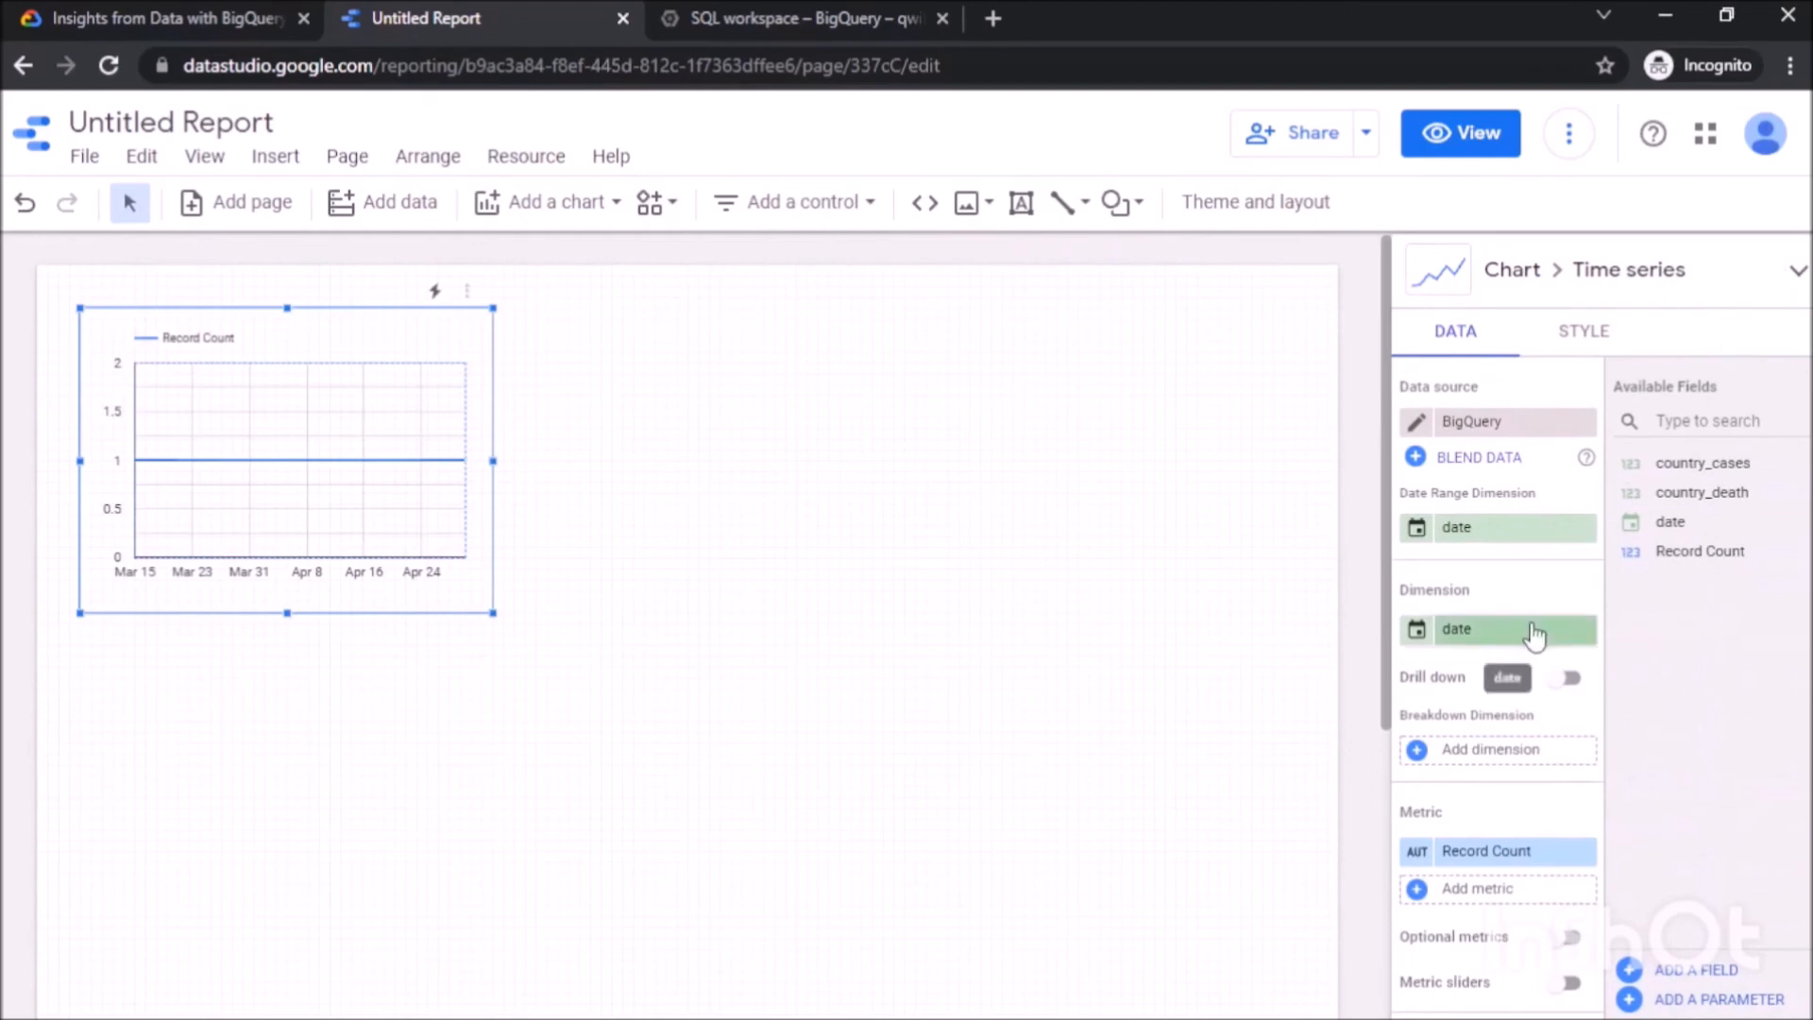
pyautogui.moveTo(1690, 463); pyautogui.dragTo(1501, 878)
pyautogui.moveTo(1685, 492); pyautogui.dragTo(1497, 834)
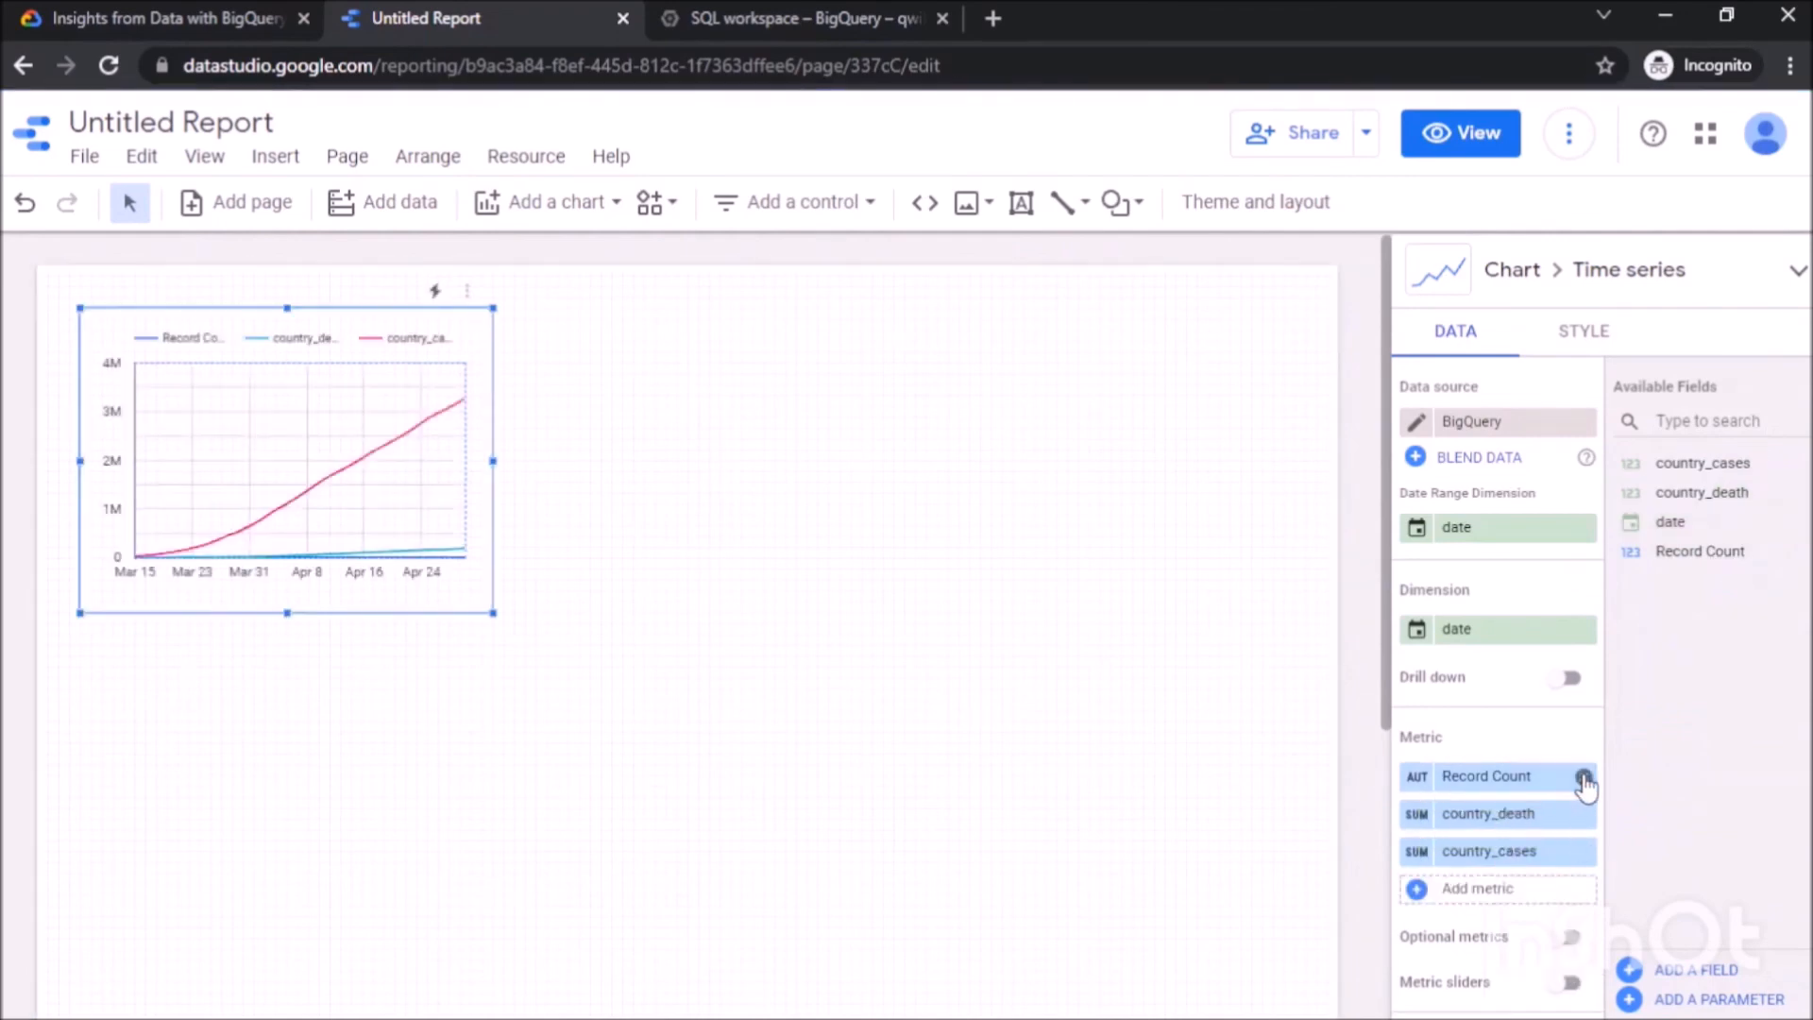
# Remove the Record Count metric from the time series chart and enlarge the chart to fill most of the page width.
pyautogui.click(1581, 776)
pyautogui.moveTo(486, 608); pyautogui.dragTo(1186, 892)
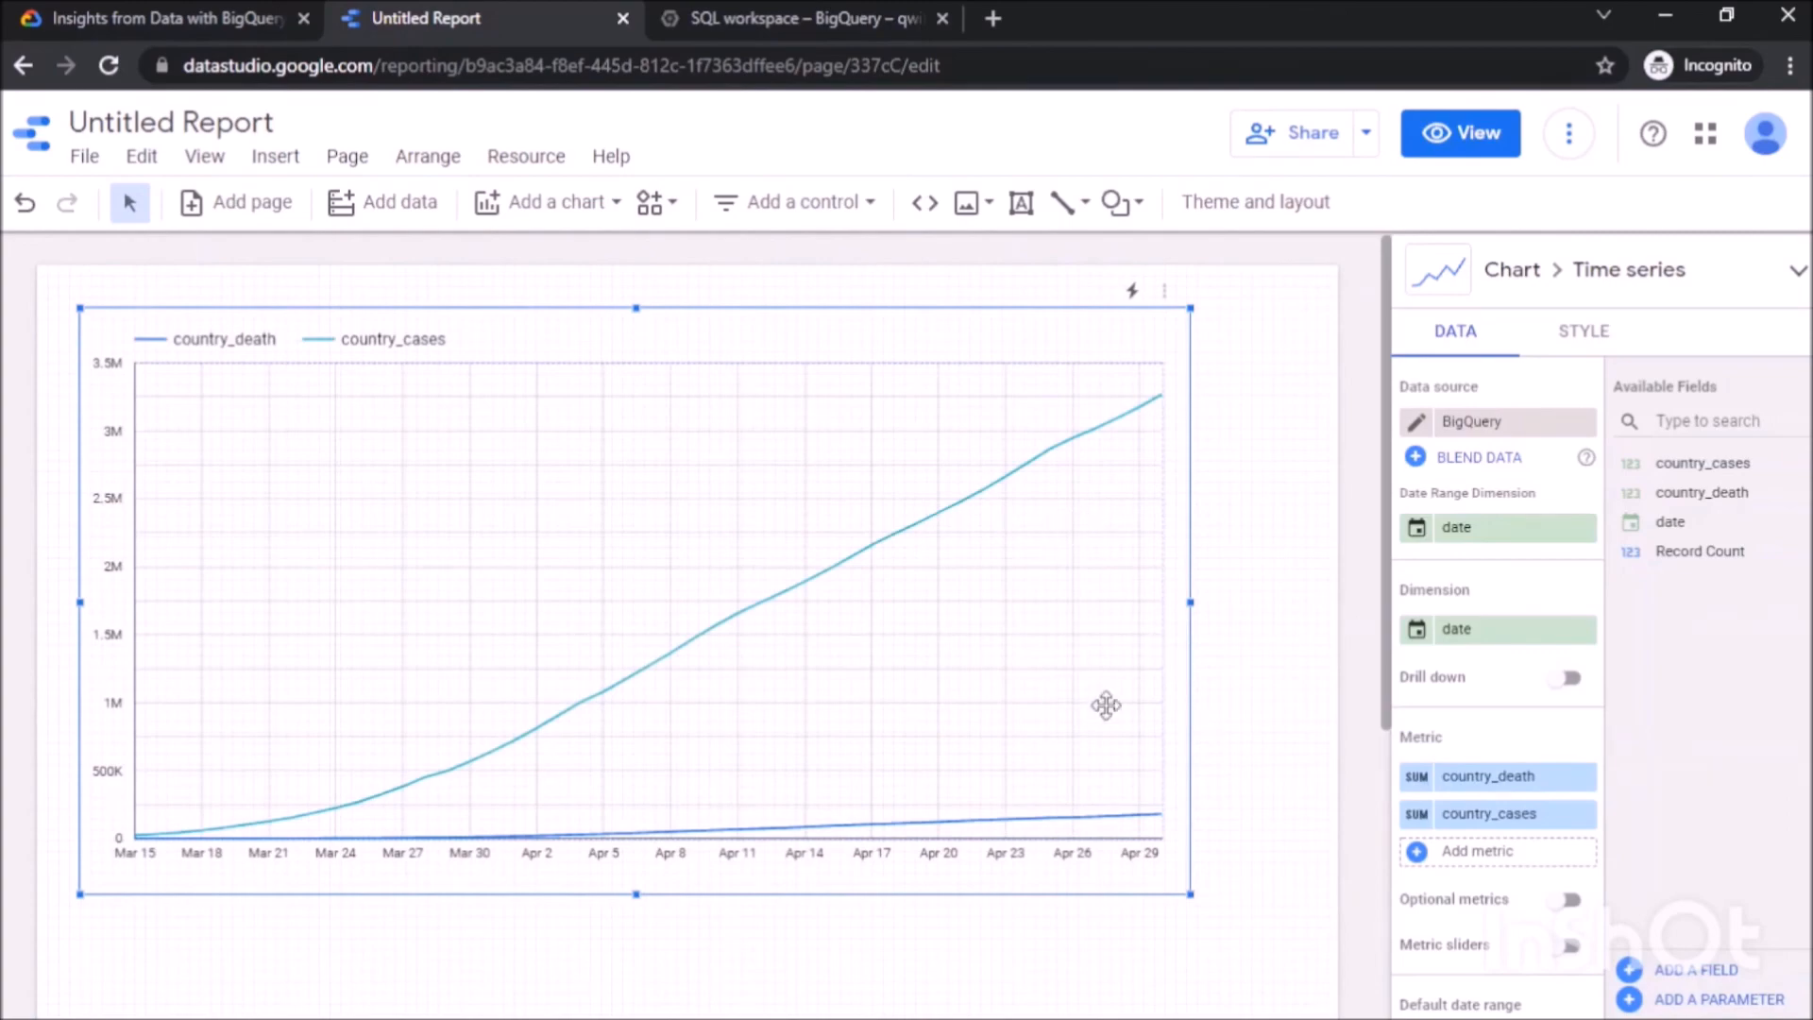
# Switch to the challenge lab page, check progress for the Create a Datastudio report task, and view the closing section of the lab.
pyautogui.click(108, 17)
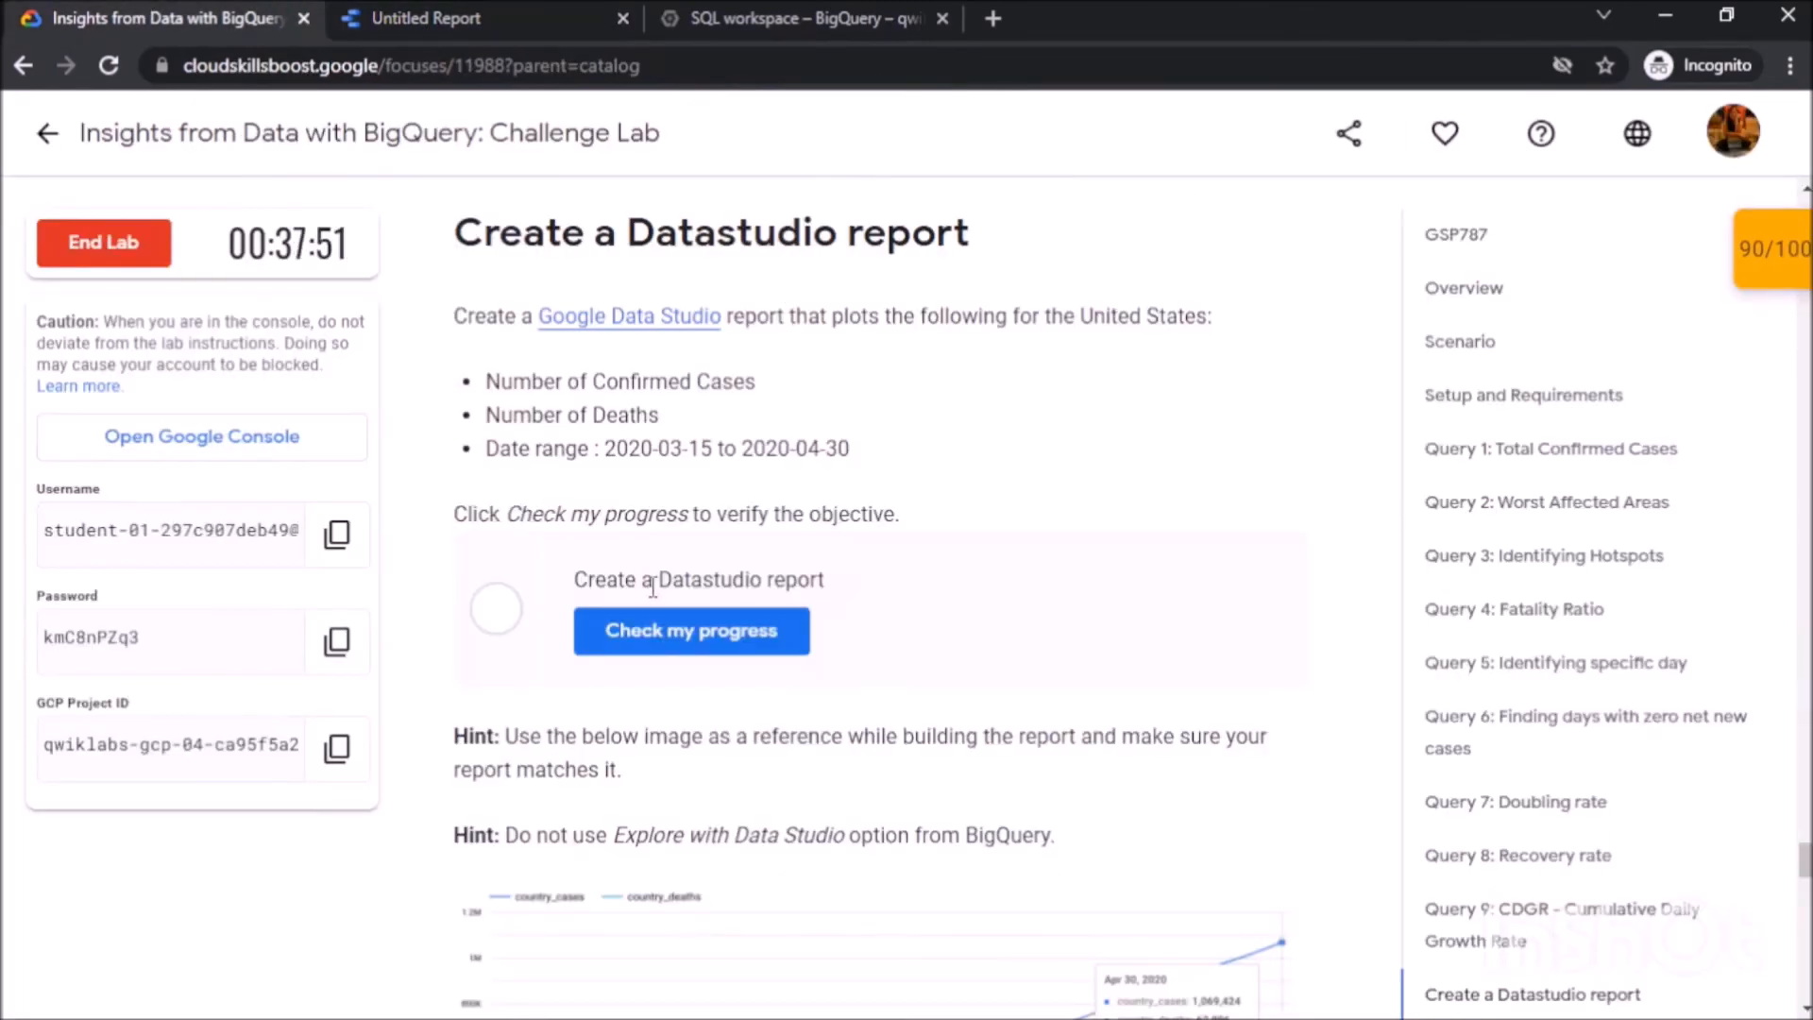
pyautogui.scroll(-7, 652, 587)
pyautogui.scroll(6, 652, 588)
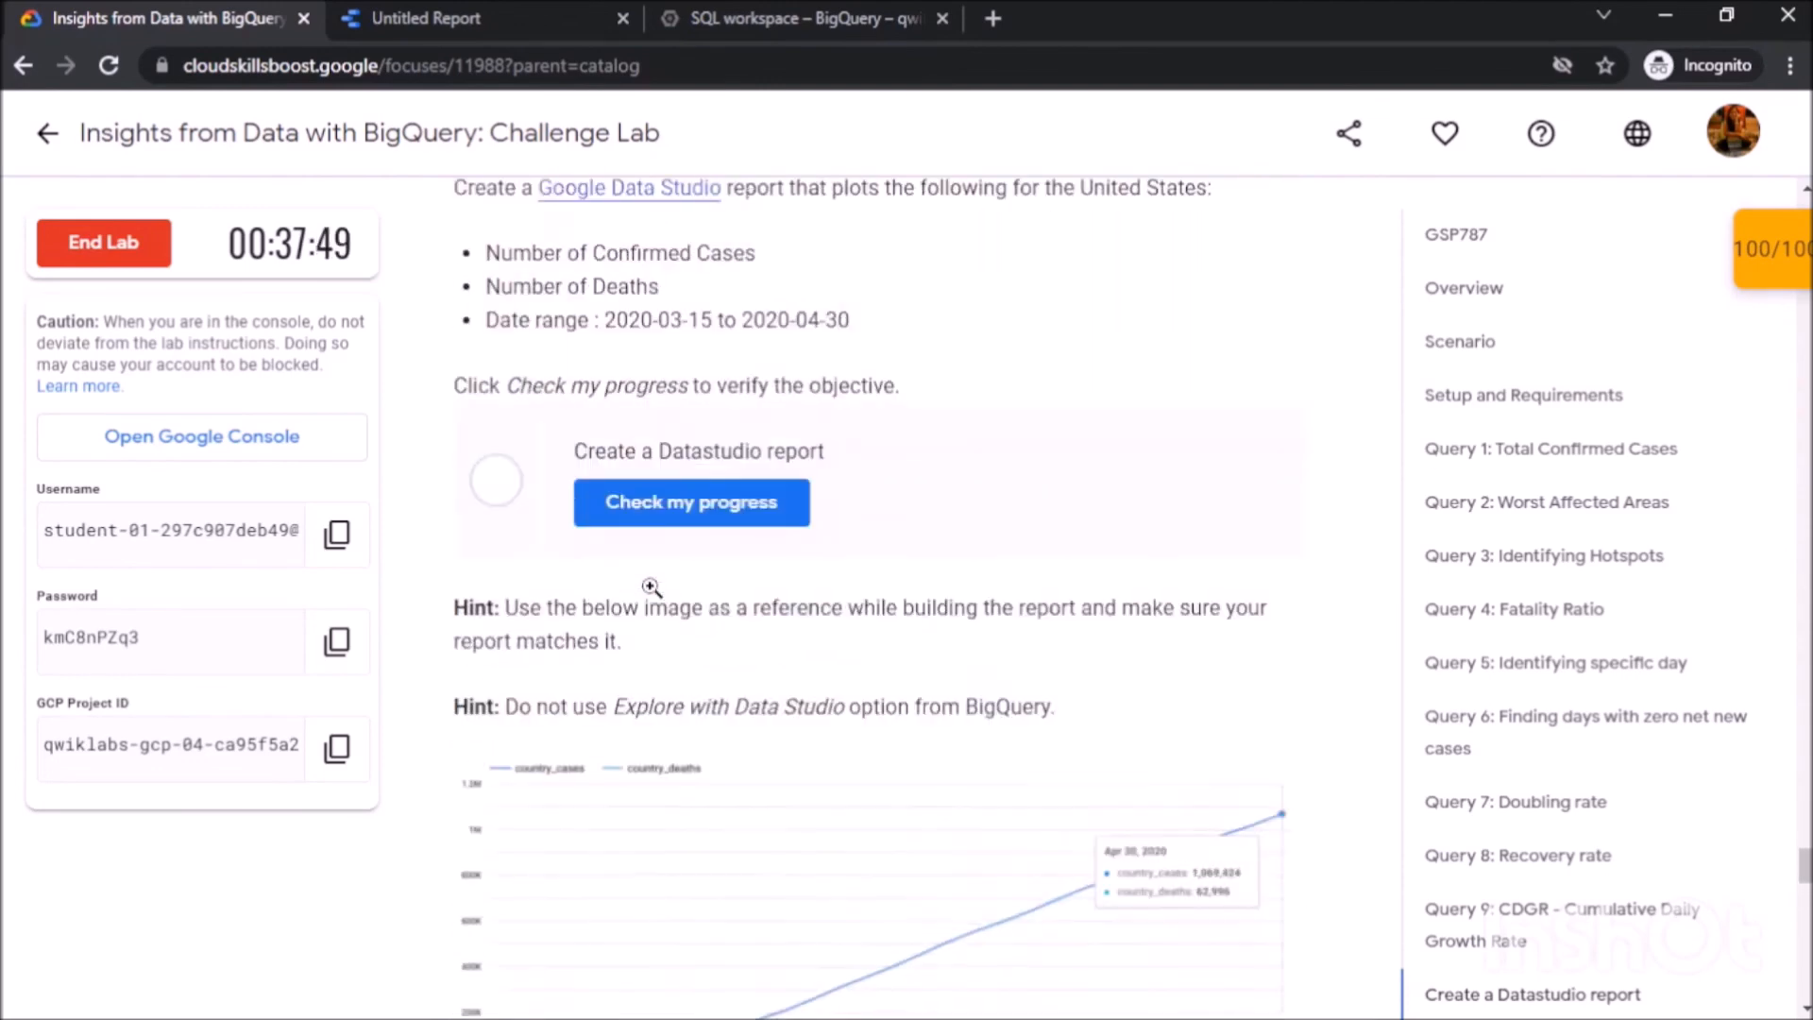
pyautogui.scroll(3, 652, 587)
pyautogui.click(714, 816)
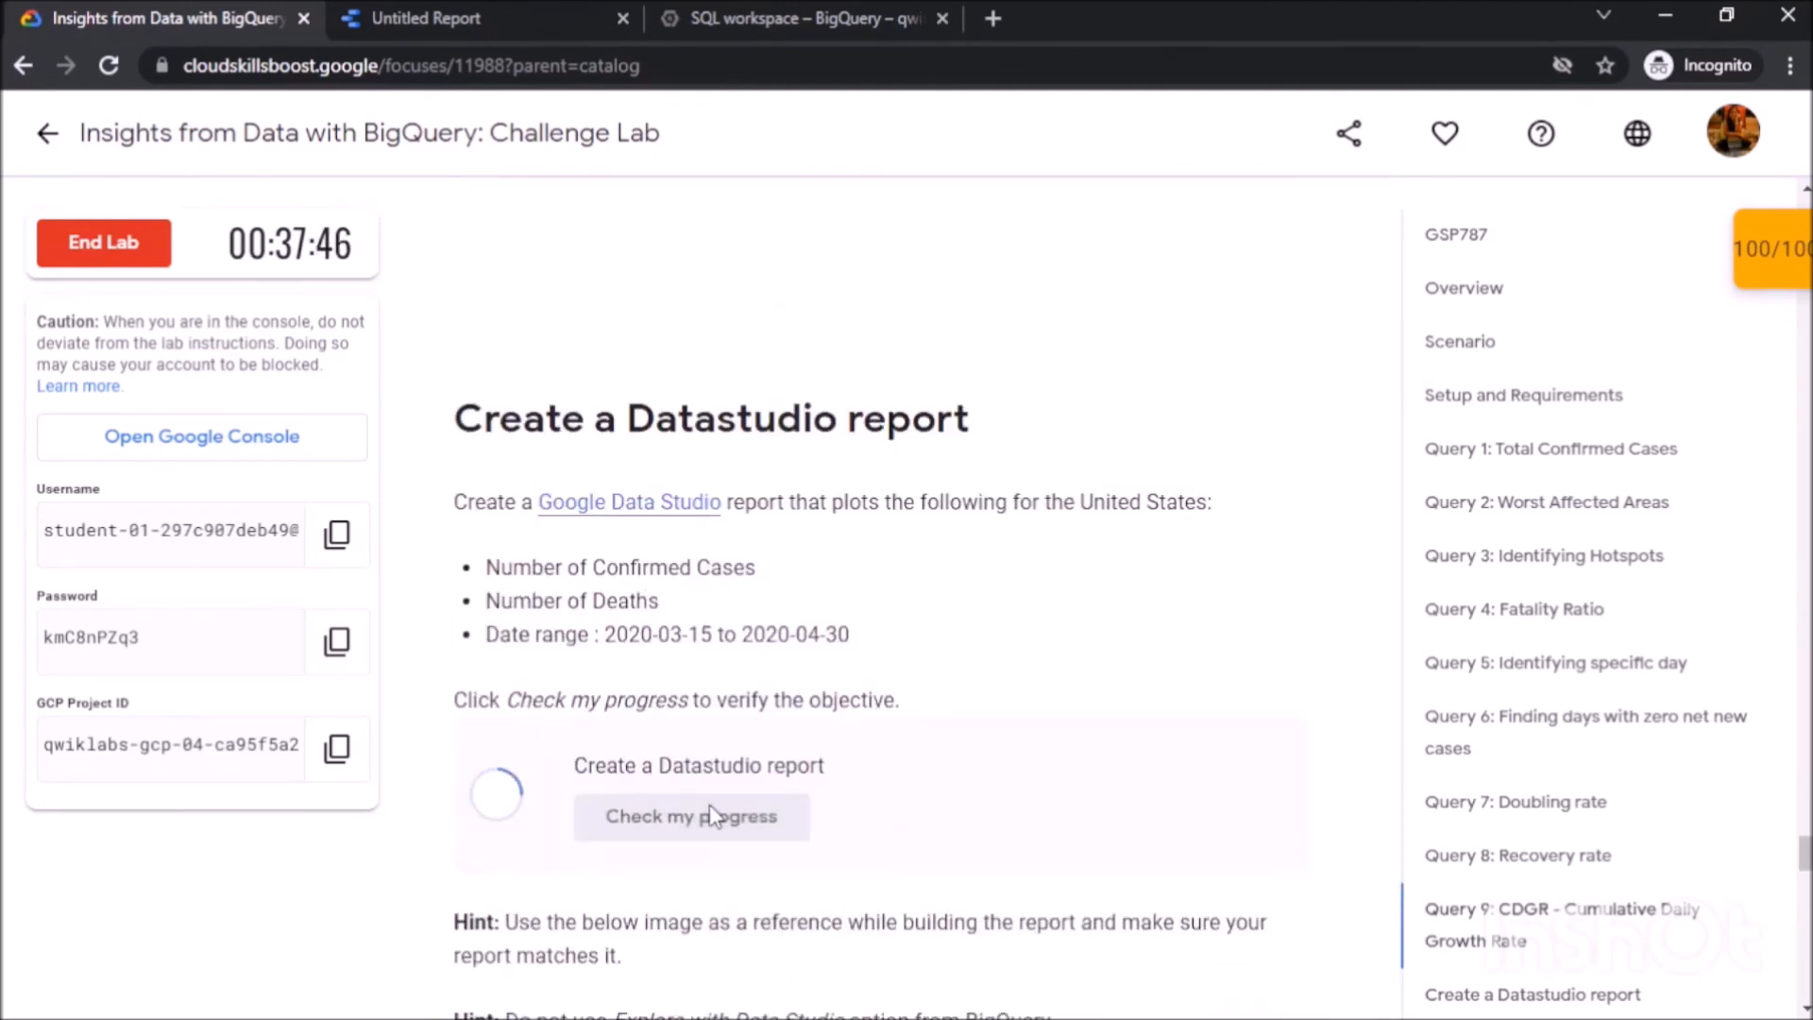
pyautogui.scroll(-3, 714, 816)
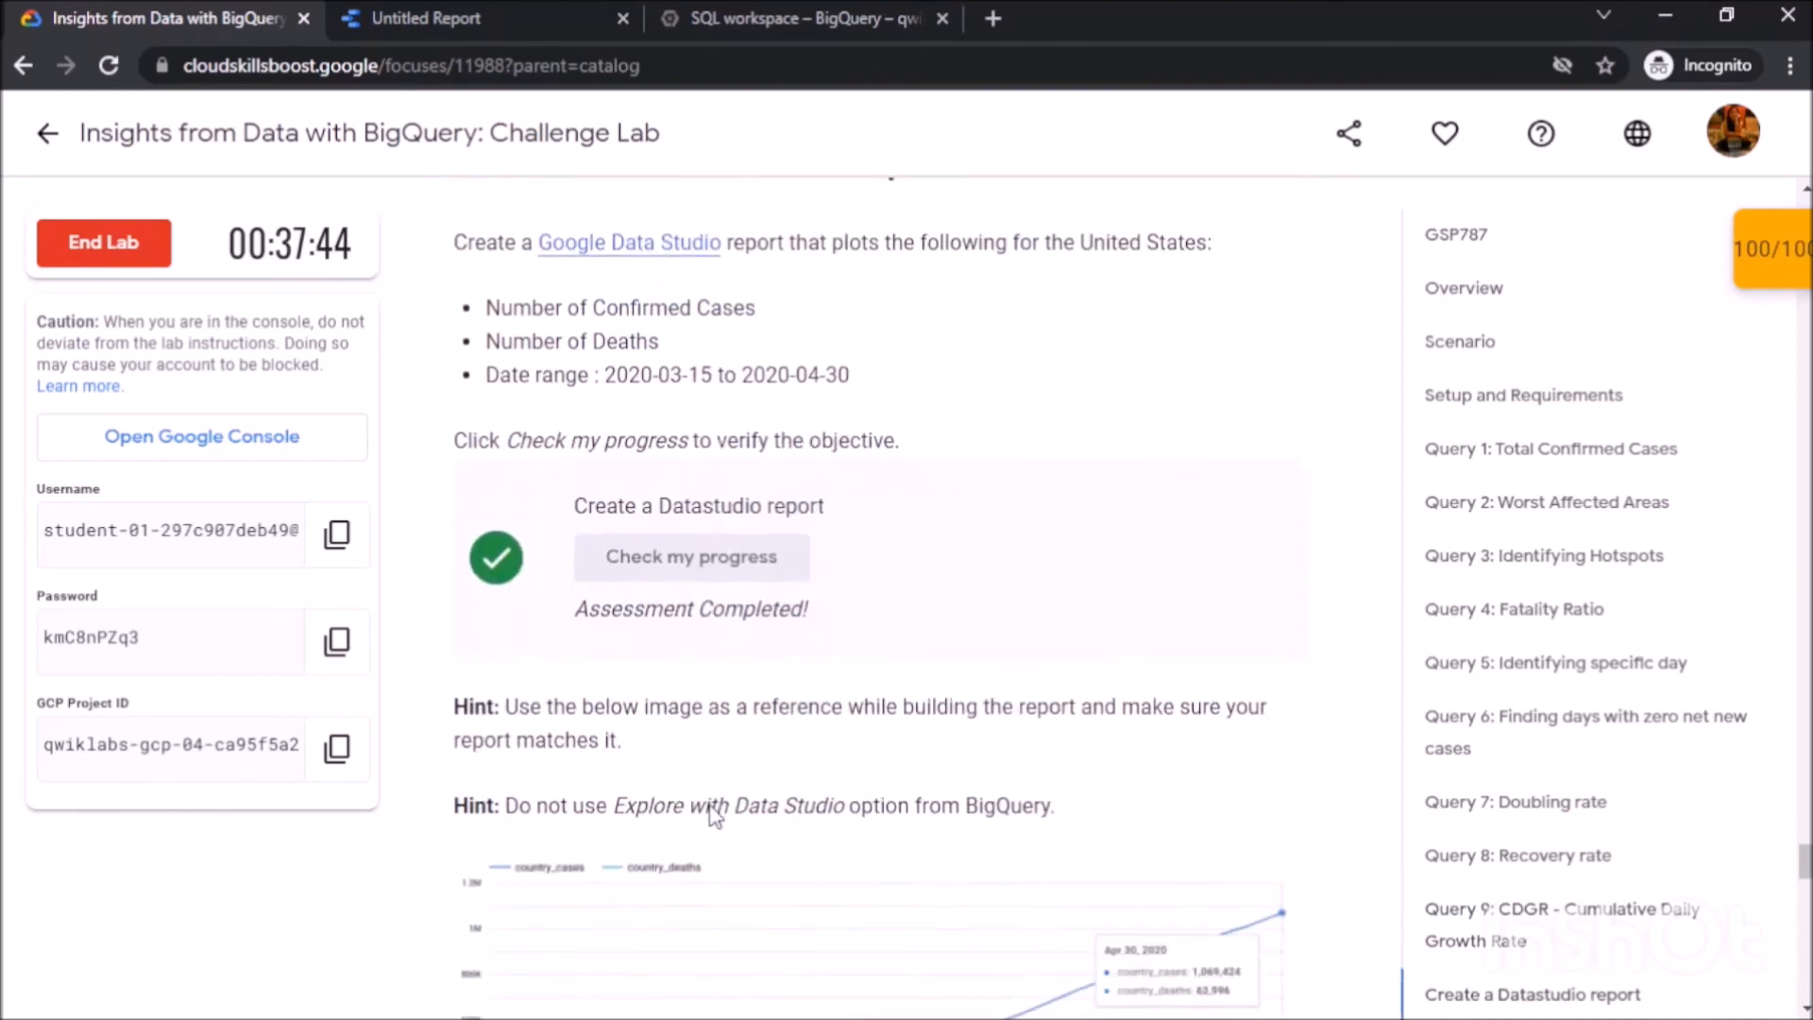
pyautogui.scroll(-10, 1004, 498)
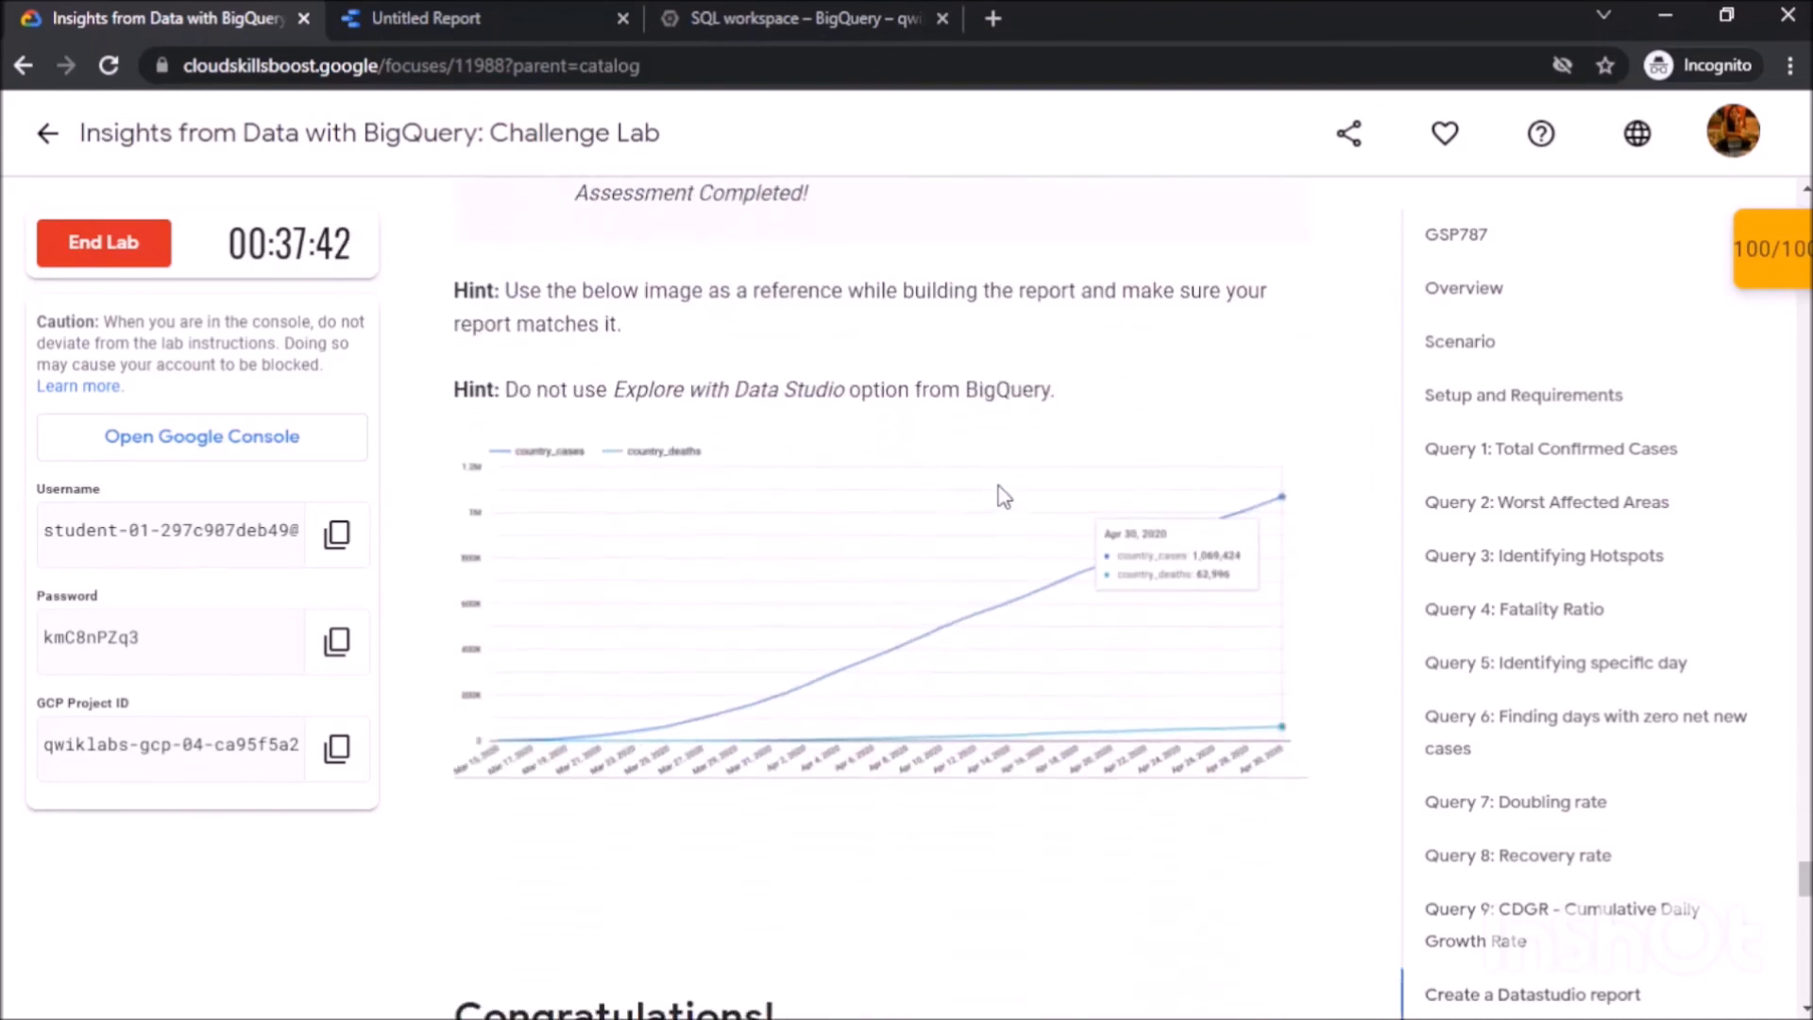
pyautogui.scroll(-1, 1002, 492)
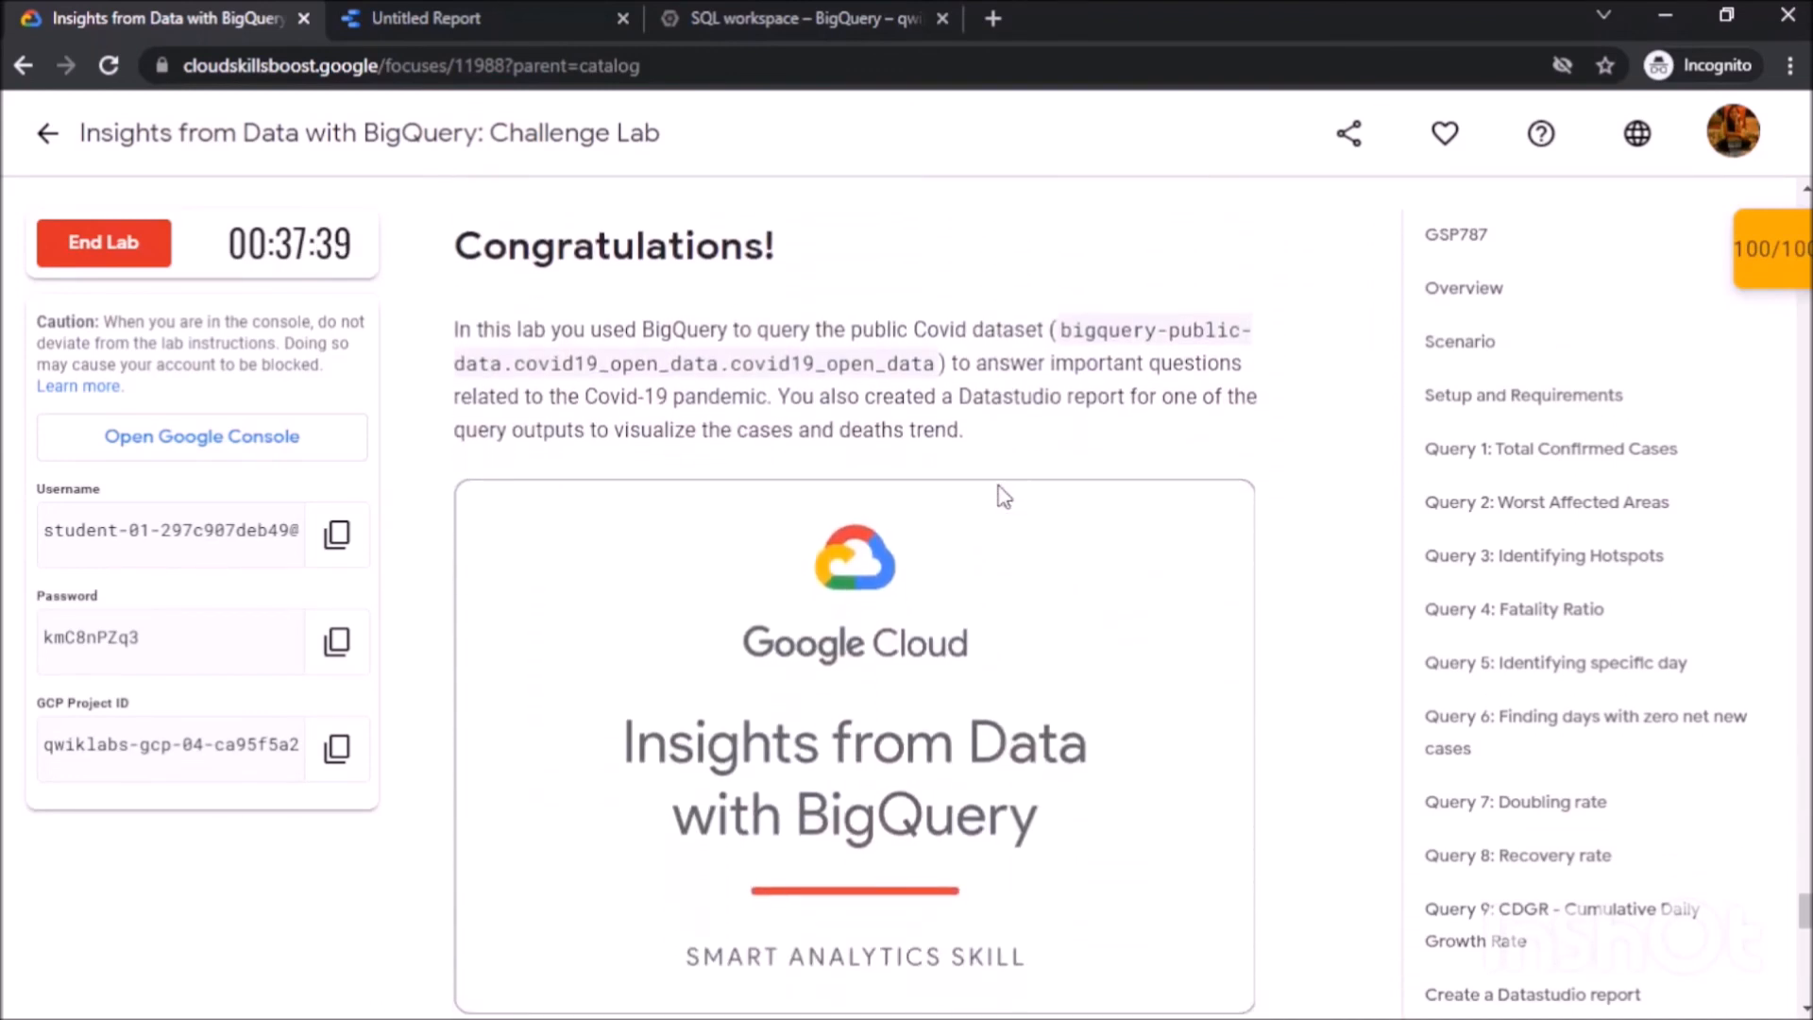